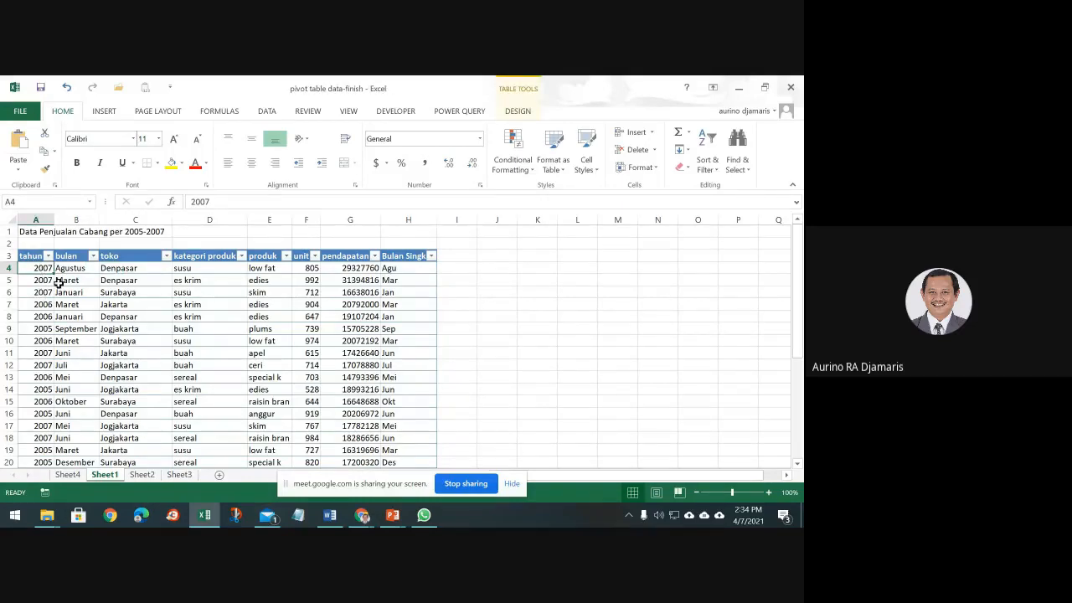
{"action": "left_click", "coordinate": [457, 269]}
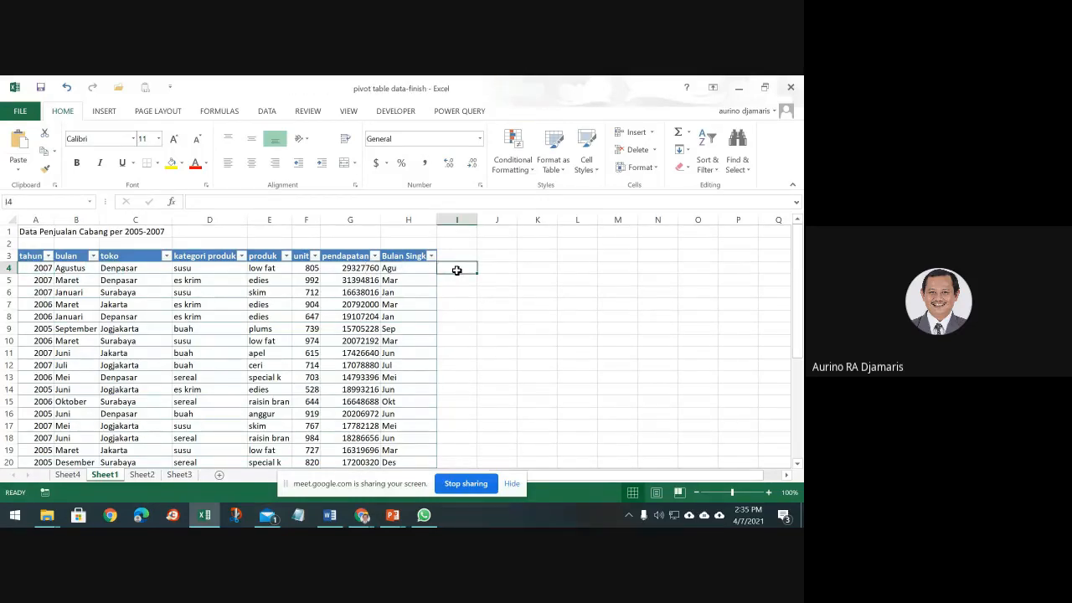
{"action": "type", "text": "="}
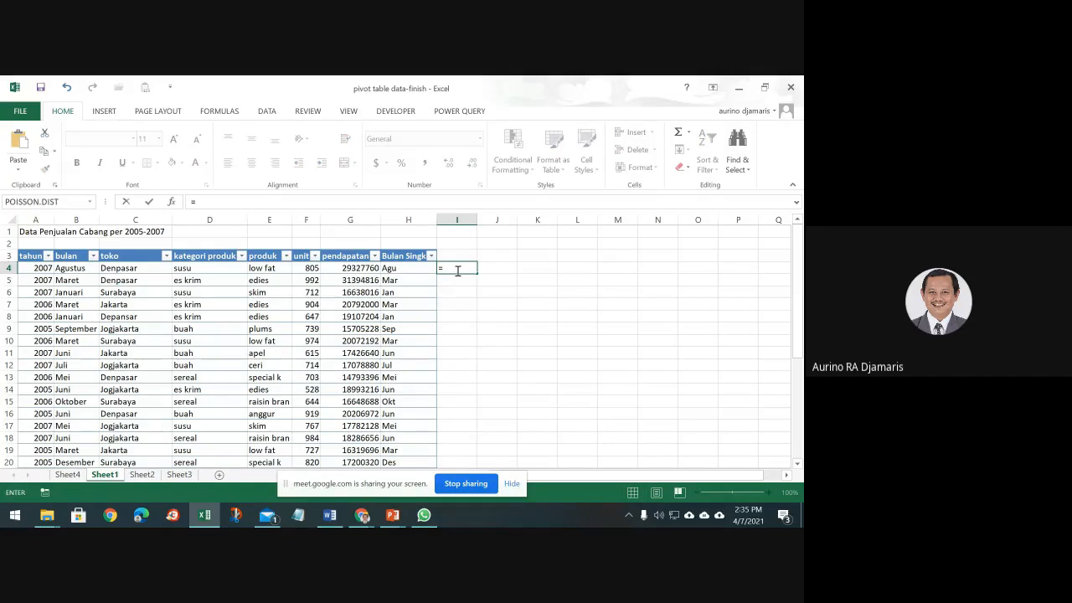
{"action": "type", "text": "rig"}
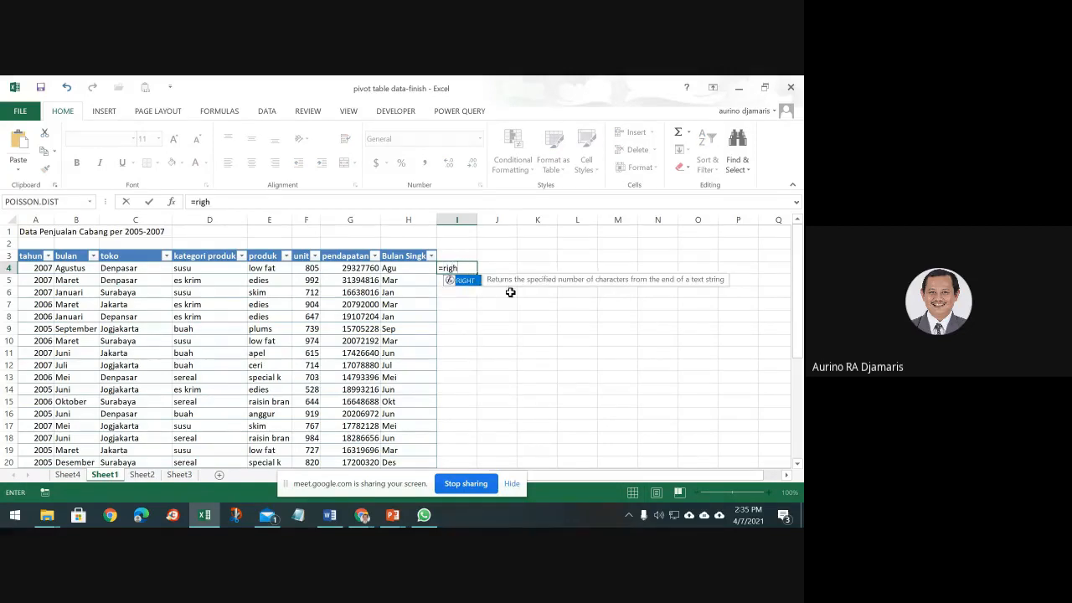
{"action": "type", "text": "h"}
{"action": "double_click", "coordinate": [464, 280]}
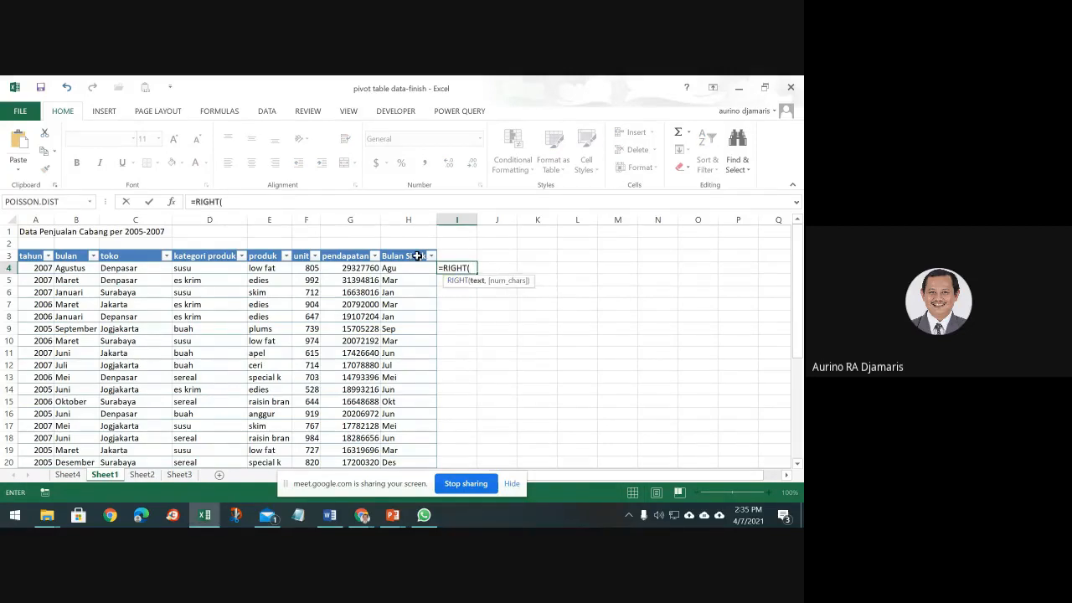
{"action": "left_click", "coordinate": [347, 268]}
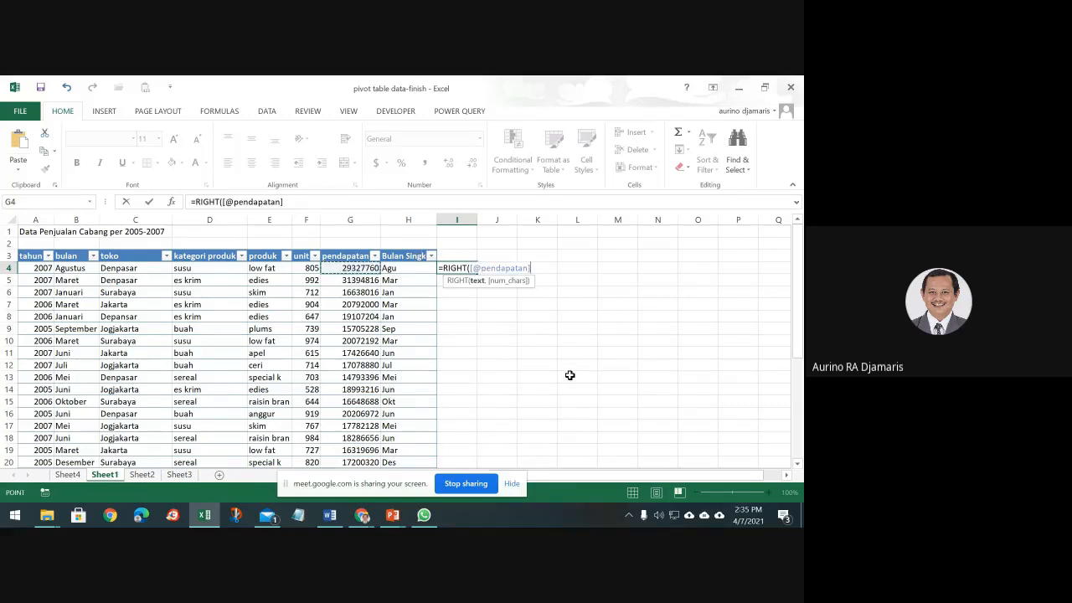
{"action": "type", "text": ","}
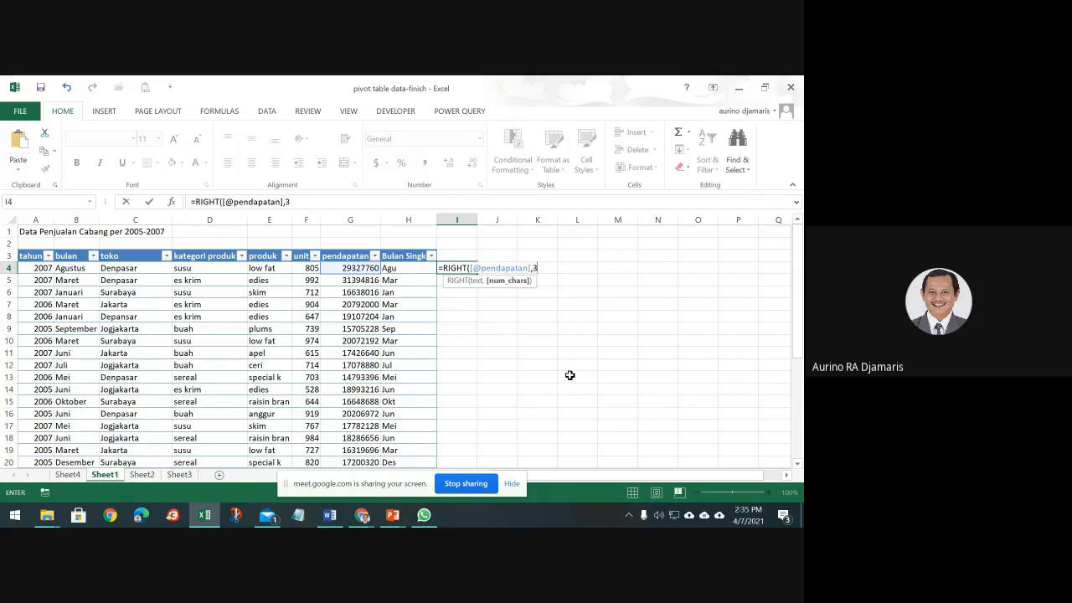
{"action": "type", "text": "3)"}
{"action": "key", "text": "Return"}
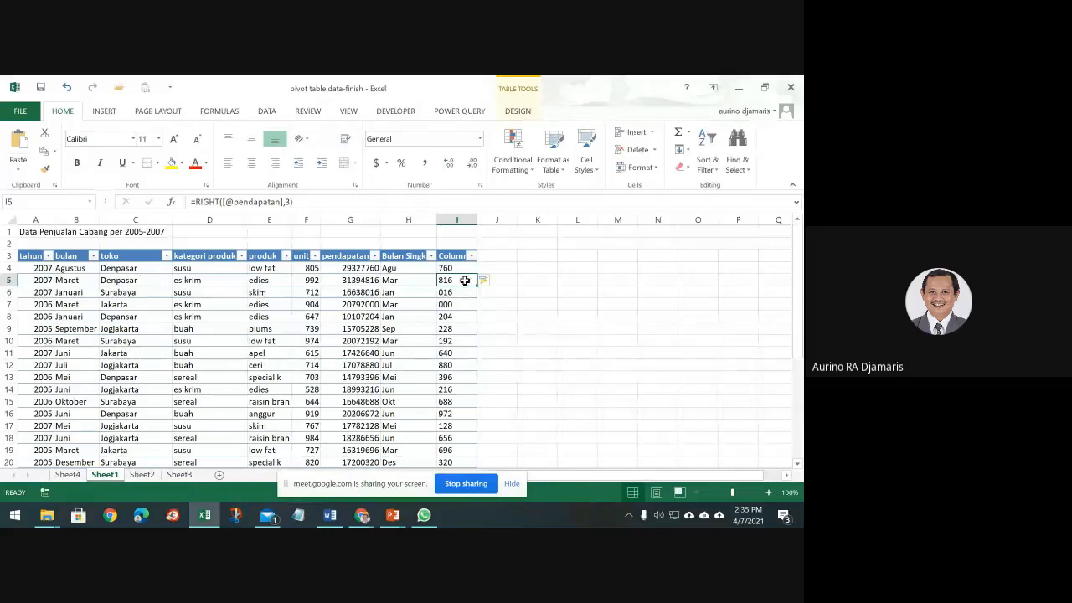
{"action": "left_click", "coordinate": [492, 266]}
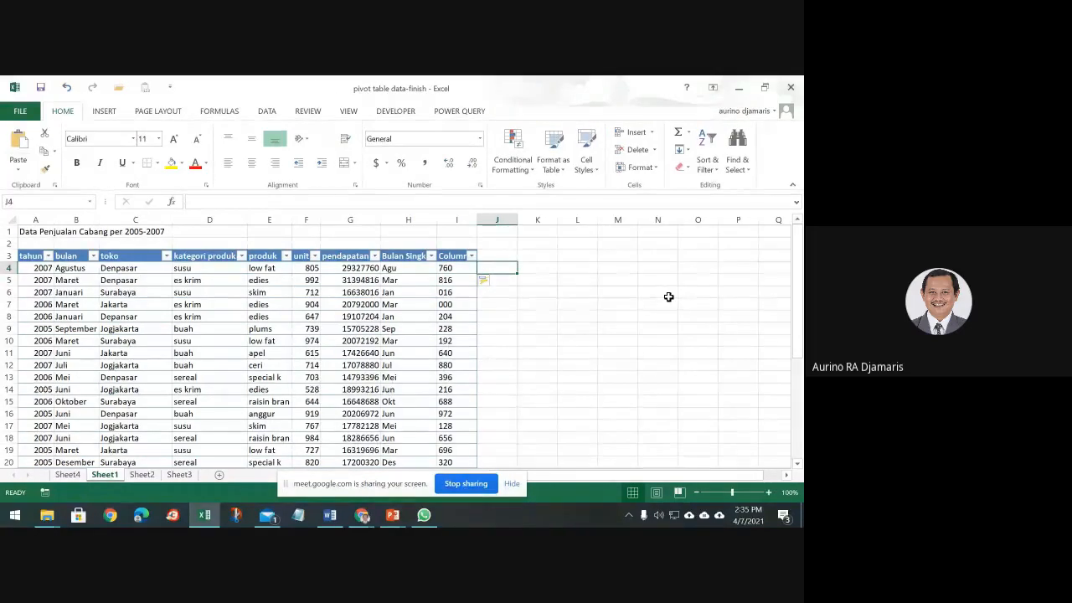
{"action": "type", "text": "=mid("}
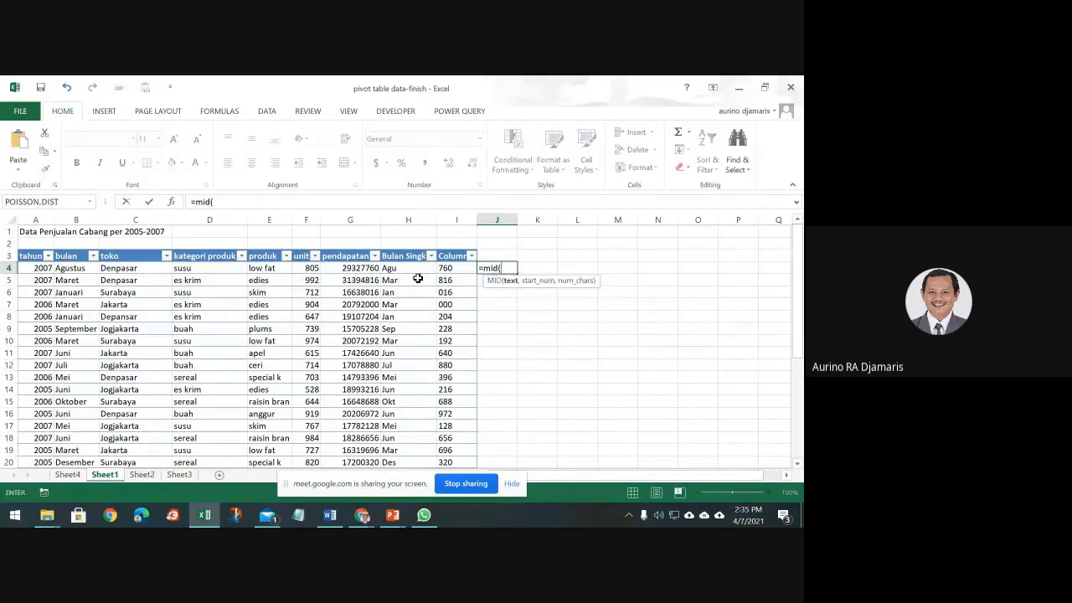
{"action": "left_click", "coordinate": [132, 269]}
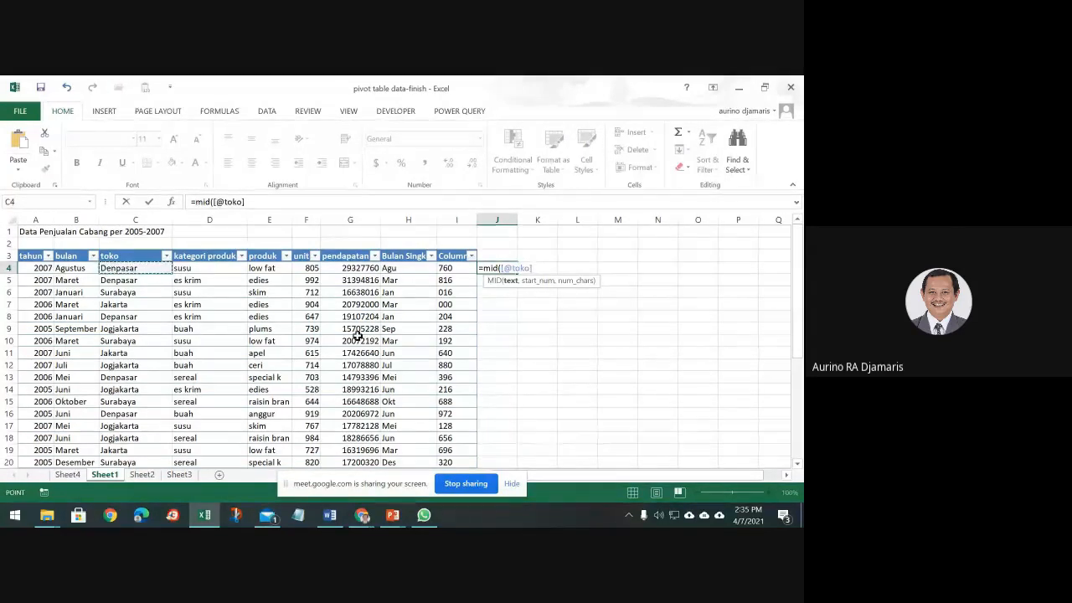
{"action": "type", "text": ","}
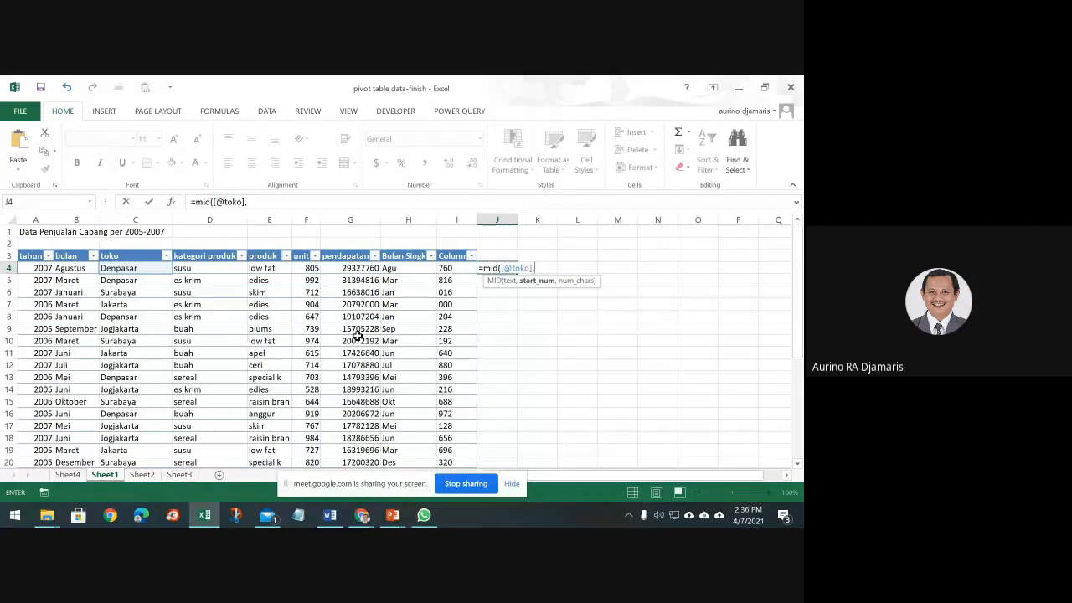
{"action": "type", "text": "4,5)"}
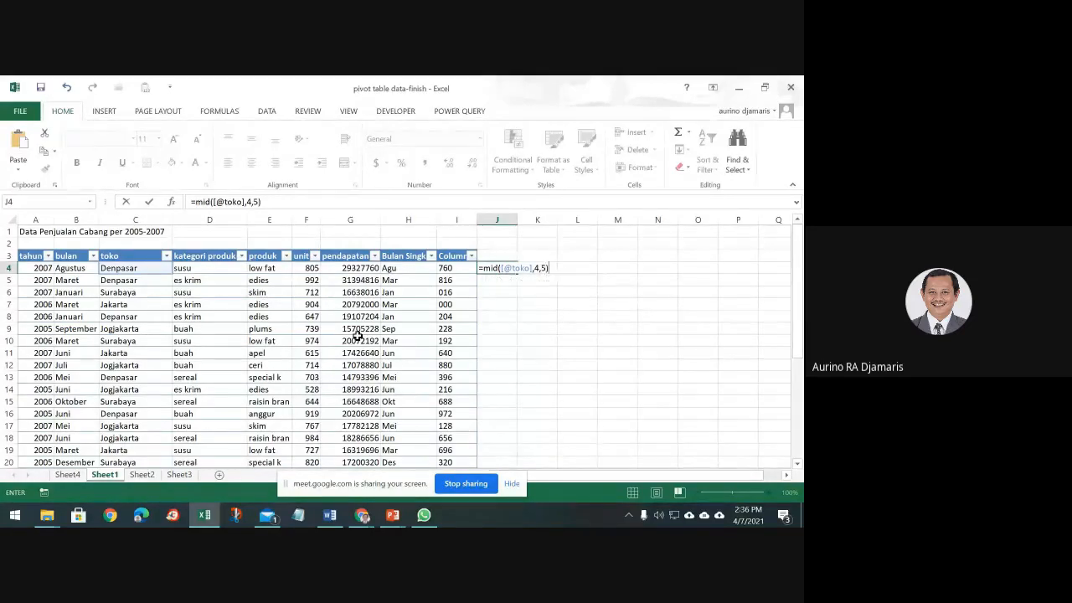
{"action": "key", "text": "Return"}
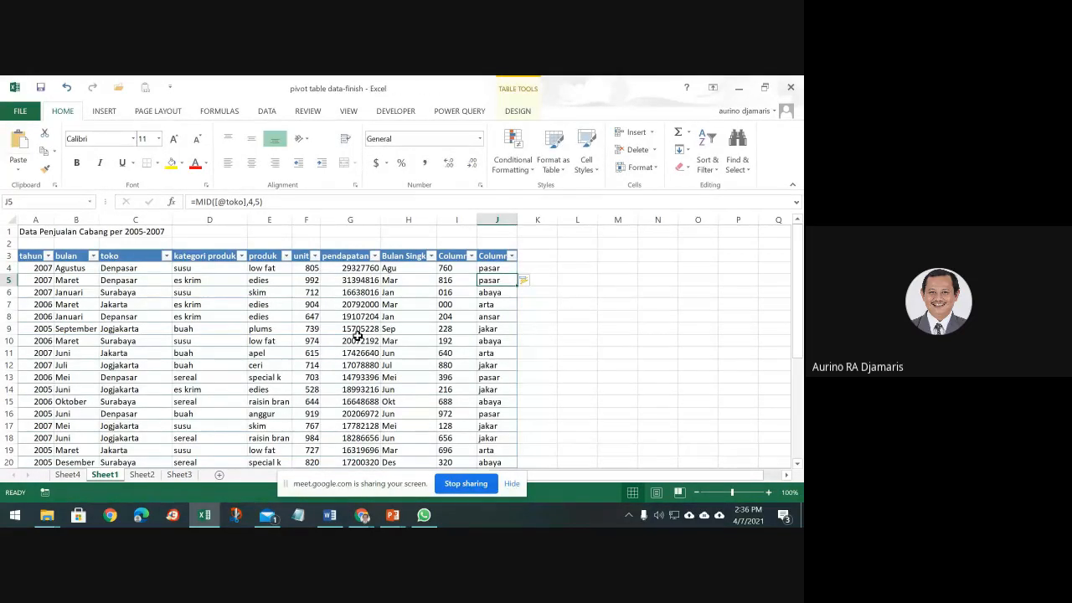
{"action": "scroll", "coordinate": [358, 335], "scroll_direction": "down", "scroll_amount": 9}
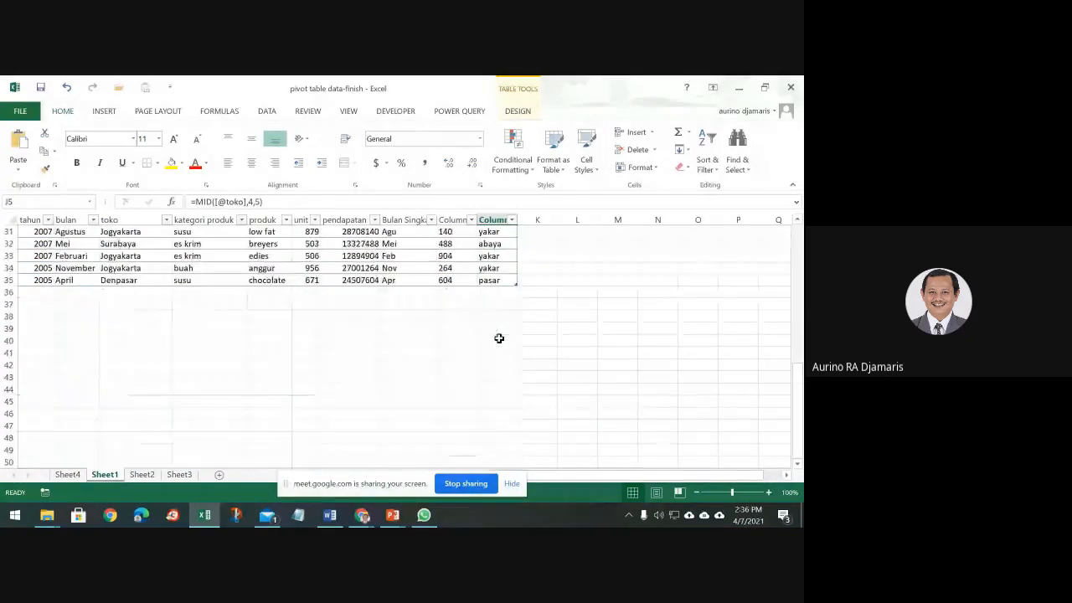
{"action": "scroll", "coordinate": [498, 338], "scroll_direction": "up", "scroll_amount": 10}
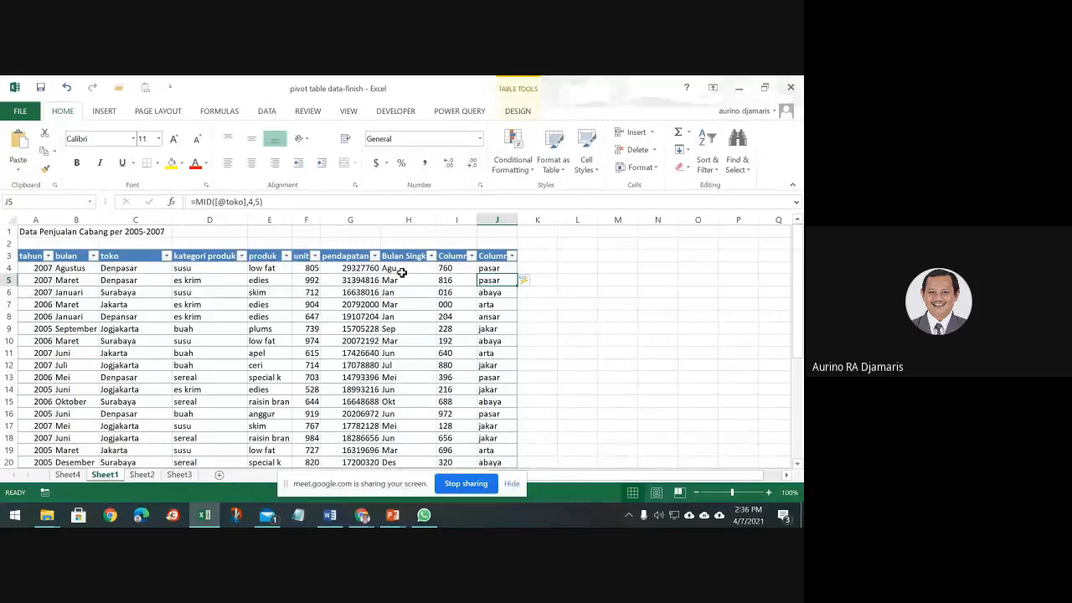
{"action": "scroll", "coordinate": [227, 349], "scroll_direction": "down", "scroll_amount": 4}
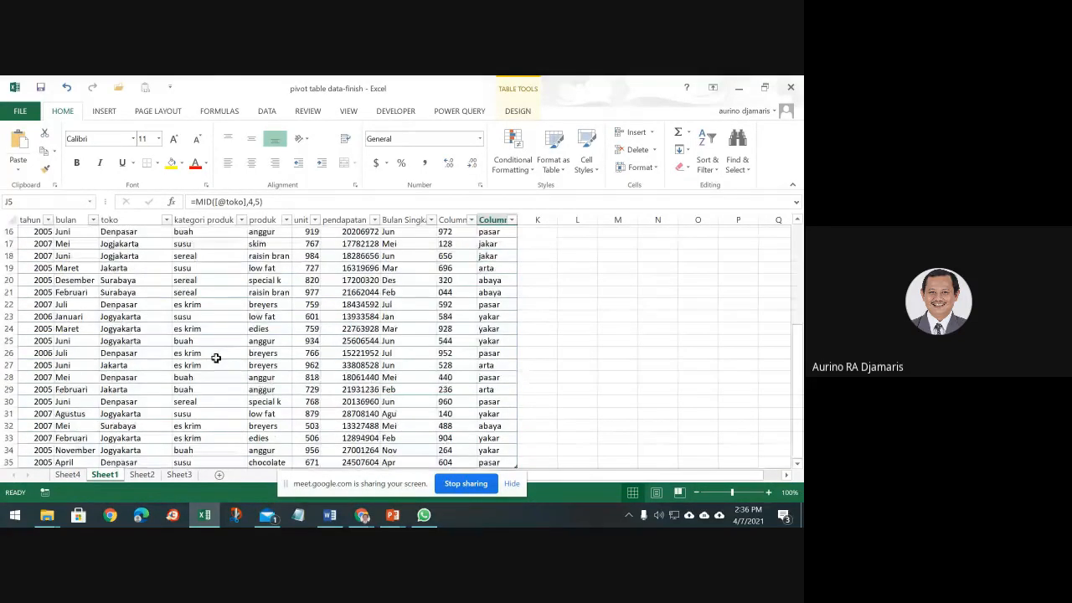
{"action": "left_click", "coordinate": [20, 111]}
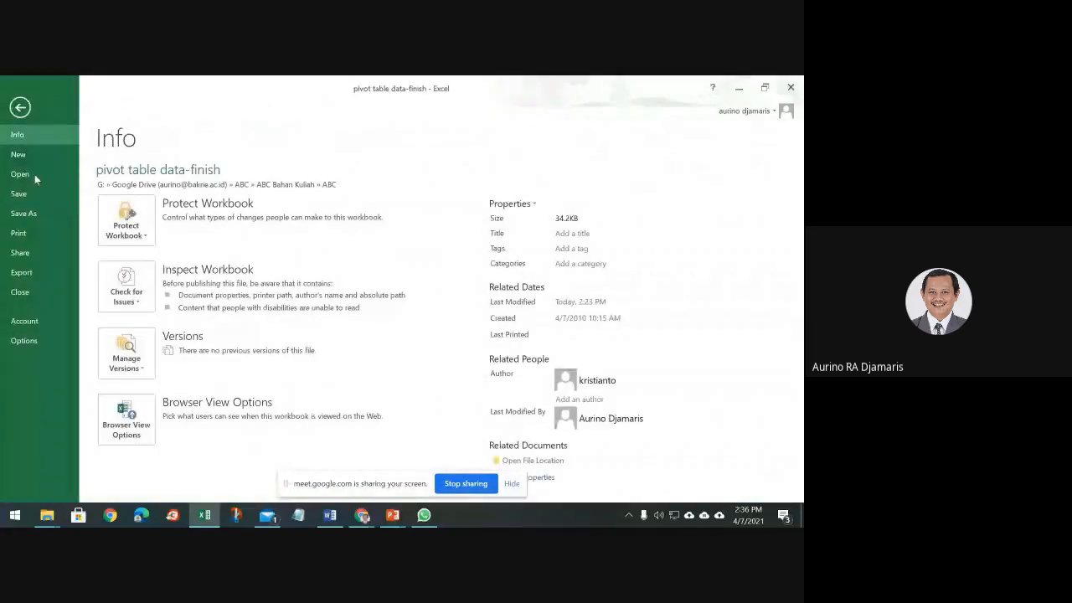
{"action": "left_click", "coordinate": [35, 174]}
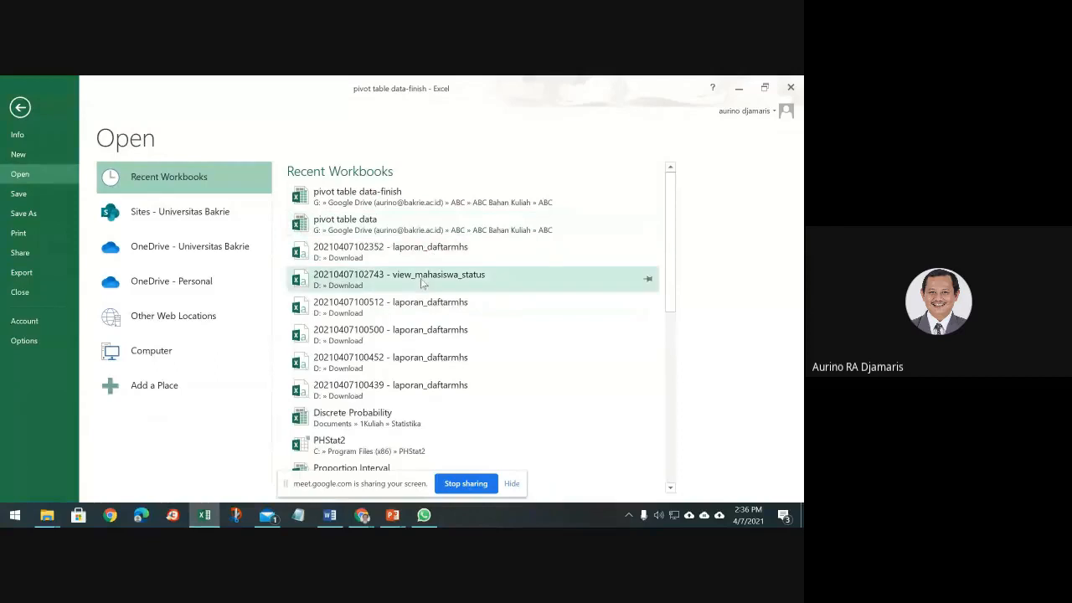
{"action": "left_click", "coordinate": [436, 253]}
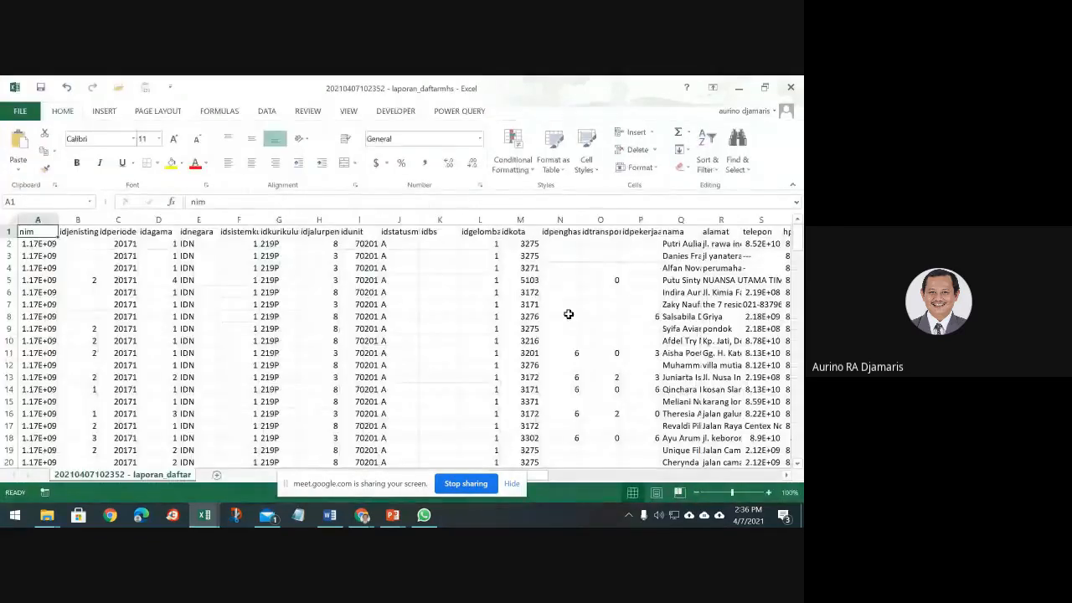
Fit the nama column's width to its contents and insert a blank column before alamat.
{"action": "double_click", "coordinate": [702, 220]}
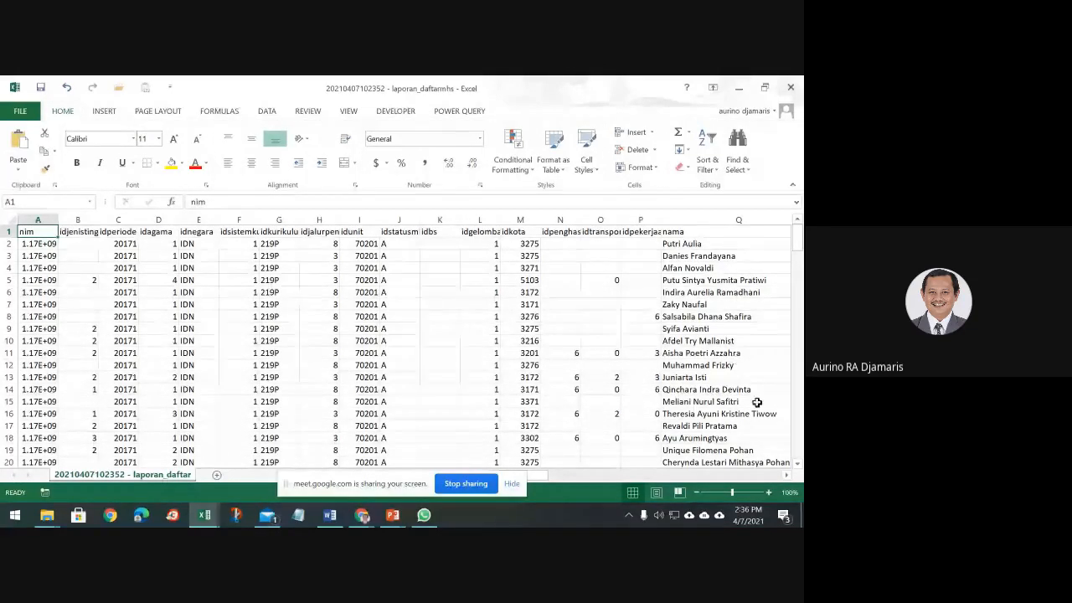
{"action": "left_click", "coordinate": [787, 474]}
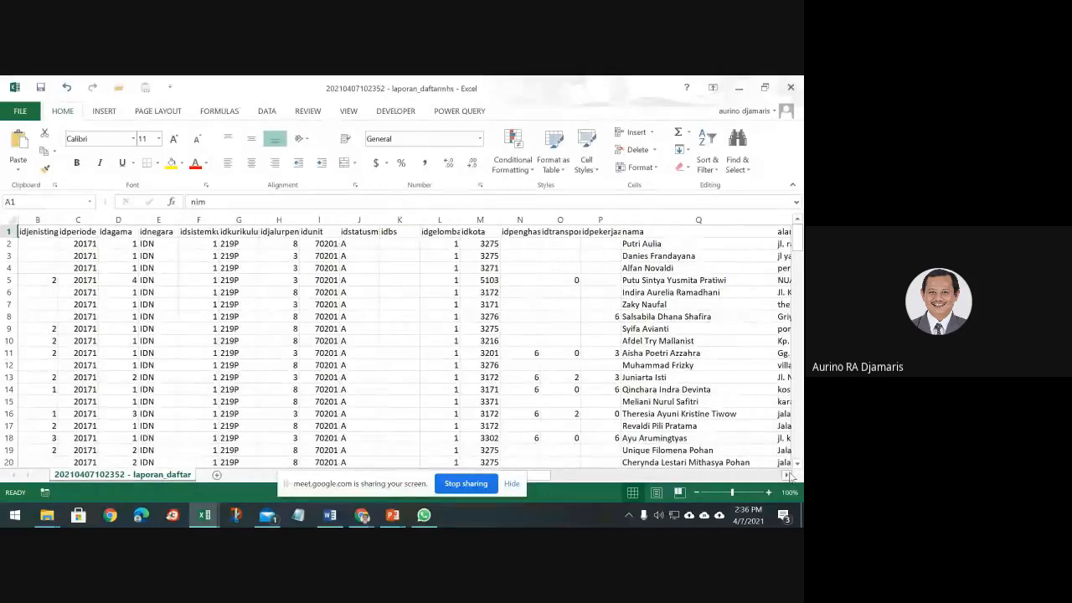
{"action": "left_click", "coordinate": [787, 475]}
{"action": "left_click", "coordinate": [595, 219]}
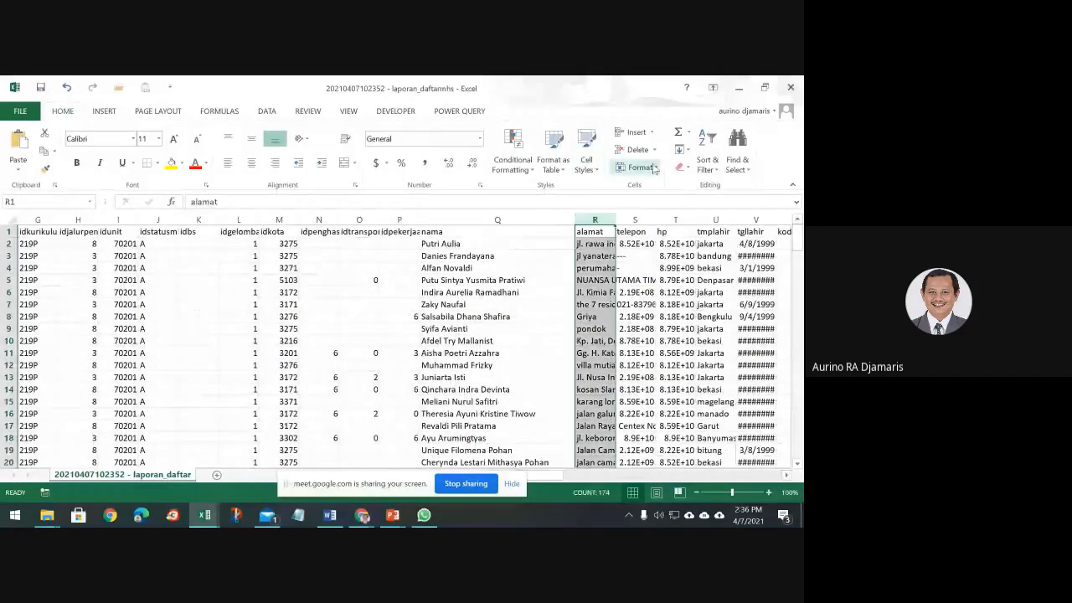
{"action": "left_click", "coordinate": [644, 134]}
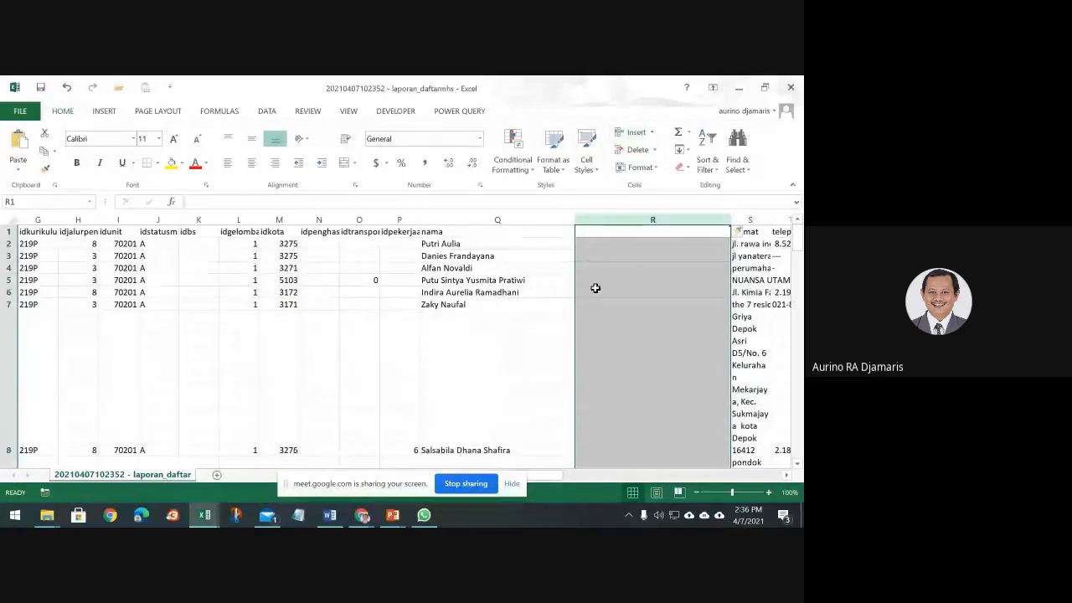
Calculate the character count of each nama entry by entering =LEN(Q2) in R2 and filling it down the column.
{"action": "left_click", "coordinate": [611, 247]}
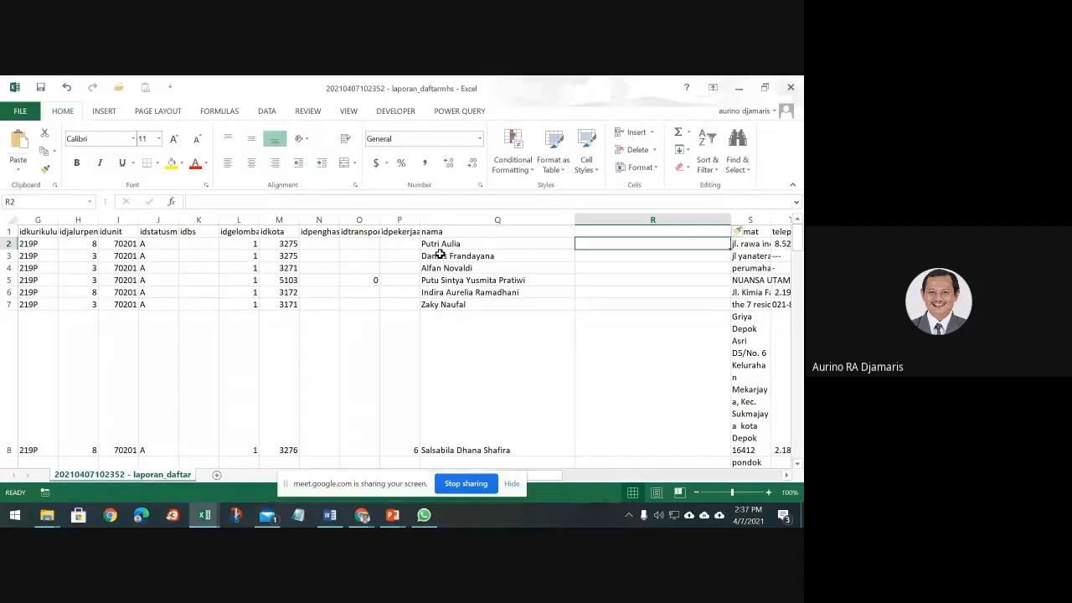
{"action": "type", "text": "="}
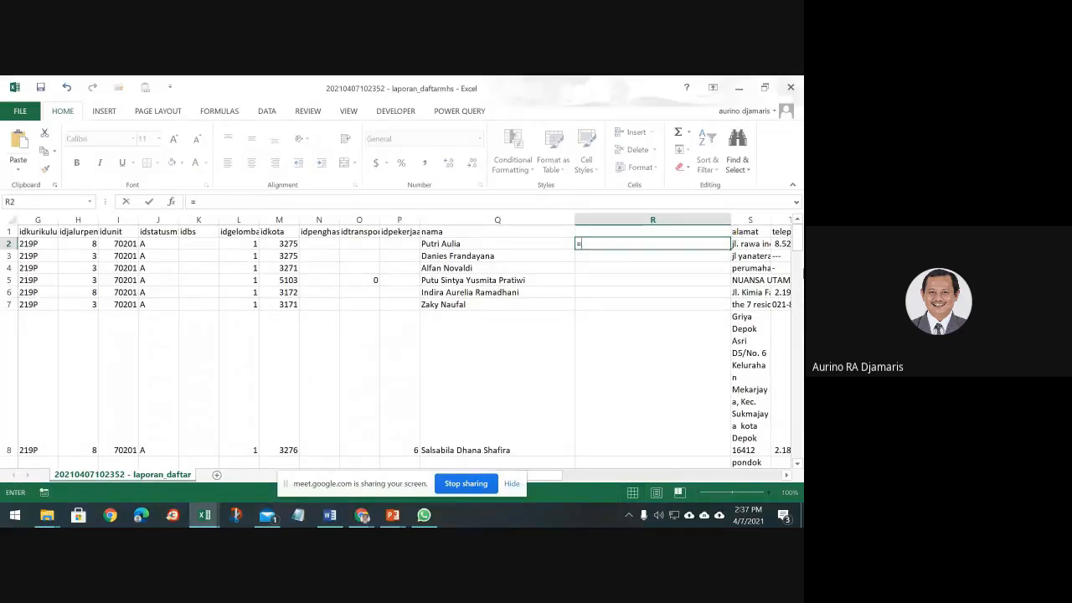
{"action": "type", "text": "len"}
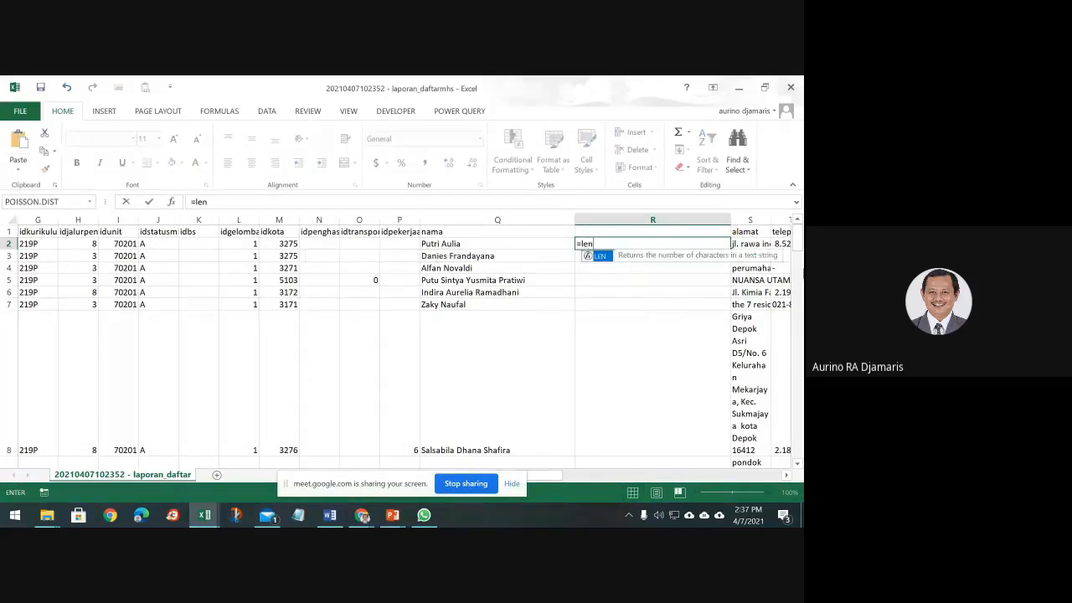
{"action": "type", "text": "("}
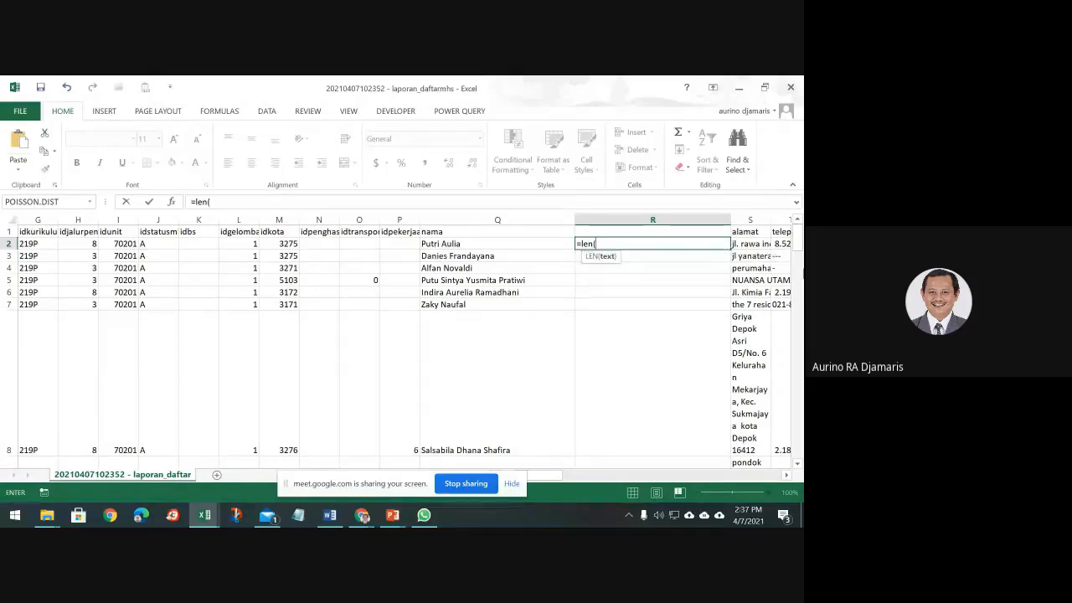
{"action": "key", "text": "Left"}
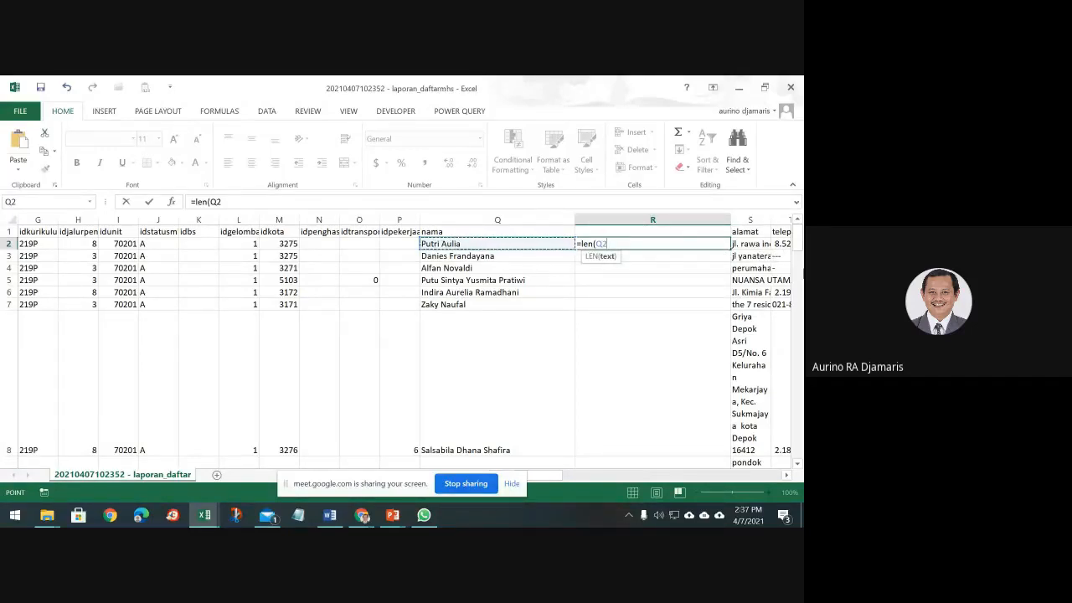
{"action": "type", "text": ","}
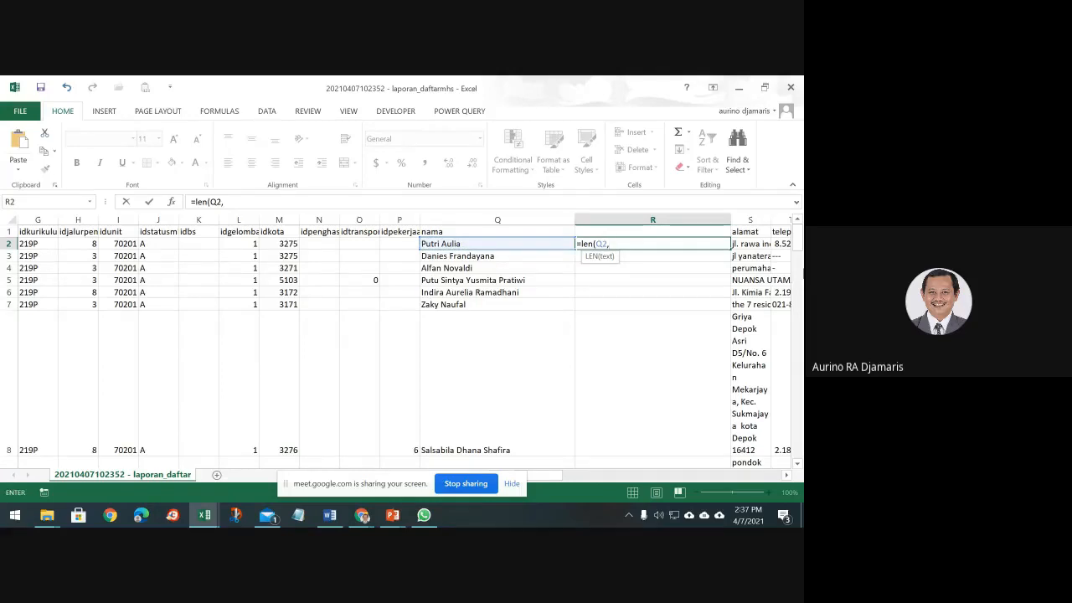
{"action": "key", "text": "BackSpace"}
{"action": "key", "text": "Return"}
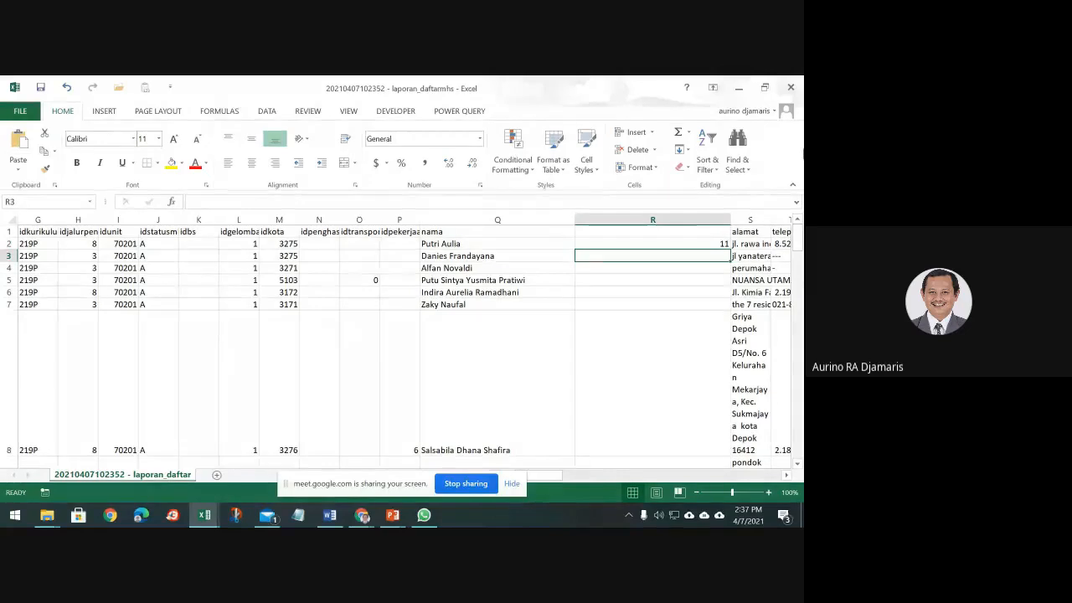
{"action": "left_click", "coordinate": [660, 243]}
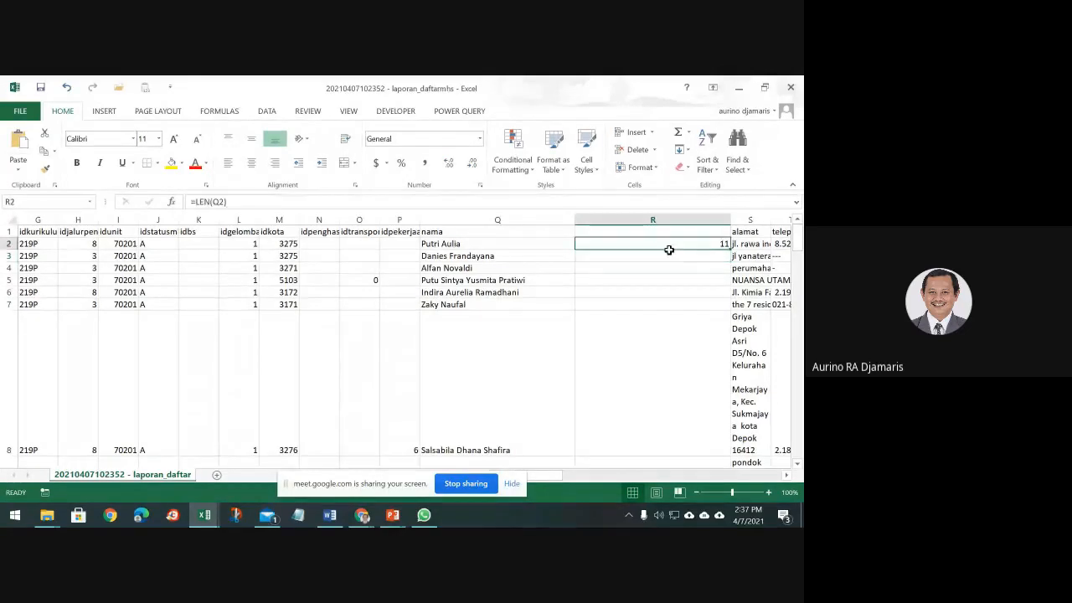
{"action": "double_click", "coordinate": [728, 248]}
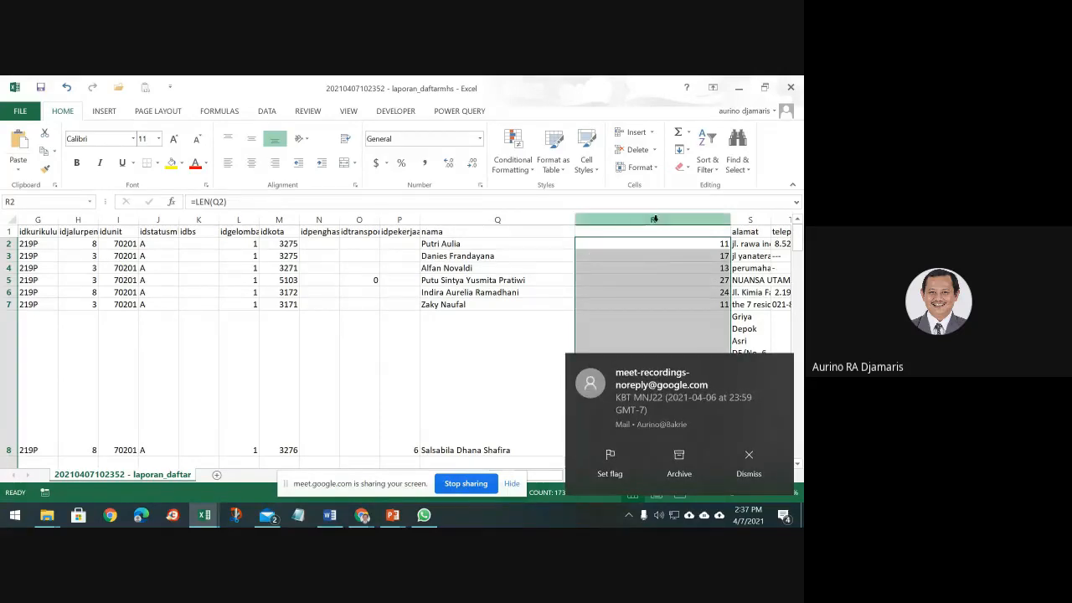
Insert a blank column between nama and the character counts in column R.
{"action": "left_click", "coordinate": [624, 220]}
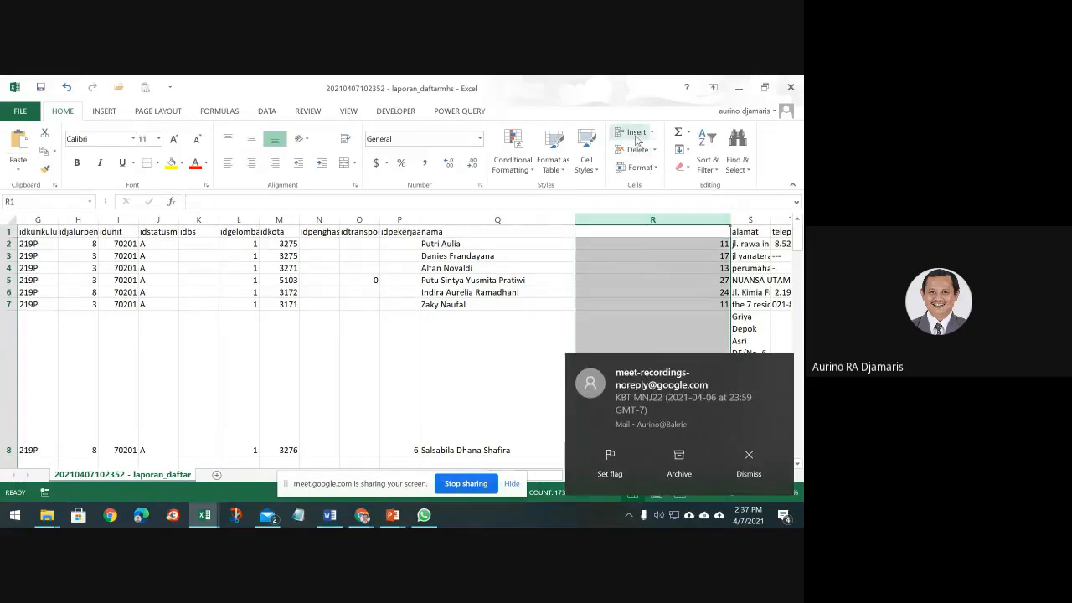
{"action": "left_click", "coordinate": [636, 134]}
{"action": "left_click", "coordinate": [611, 243]}
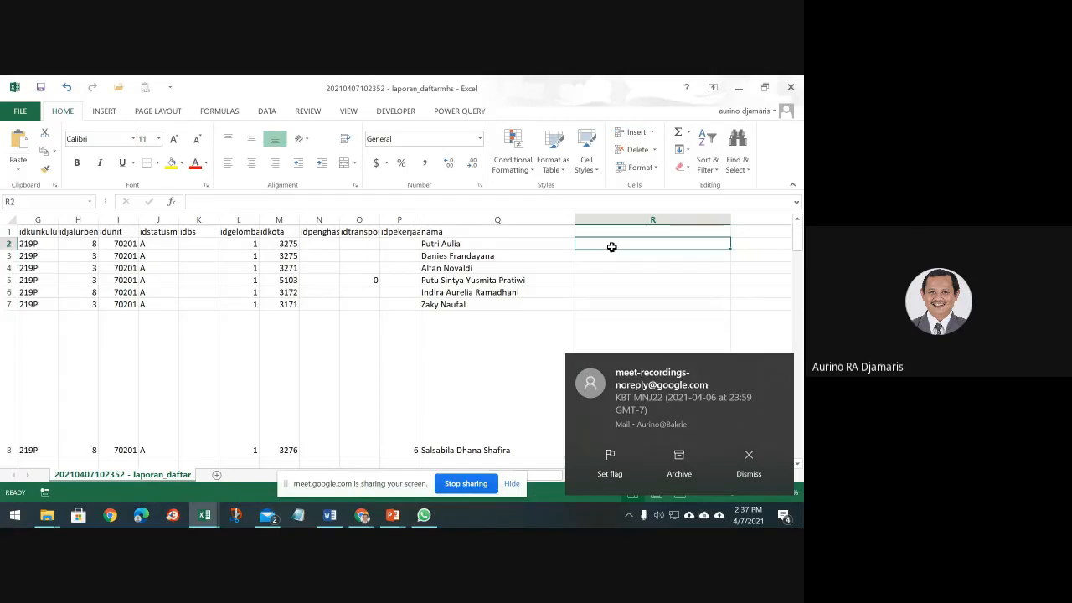
{"action": "type", "text": "find"}
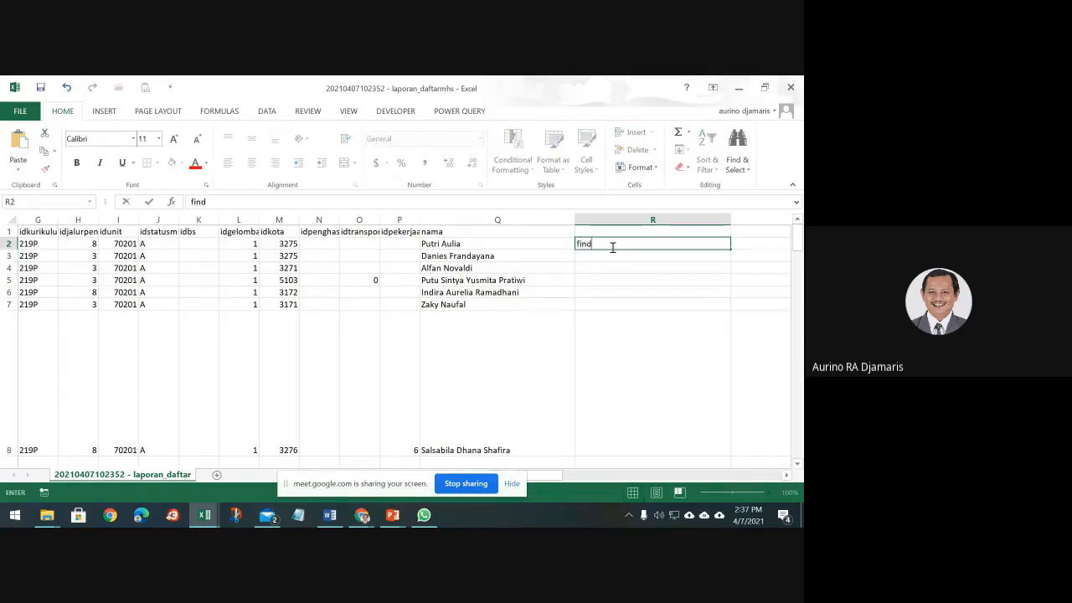
{"action": "key", "text": "BackSpace"}
{"action": "key", "text": "BackSpace"}
{"action": "key", "text": "BackSpace"}
{"action": "key", "text": "BackSpace"}
{"action": "type", "text": "=find"}
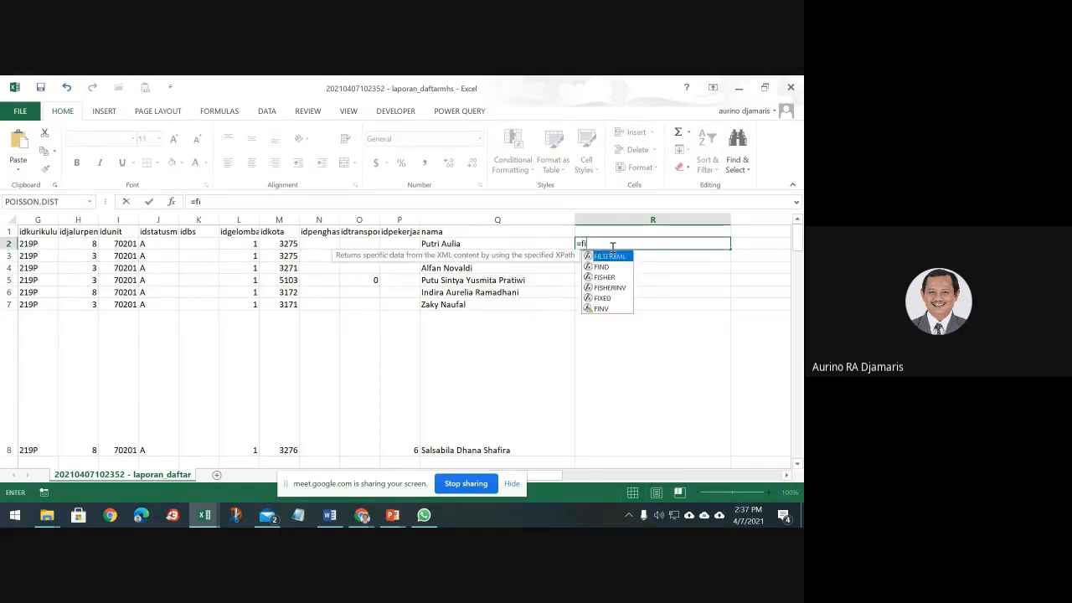
{"action": "key", "text": "Escape"}
{"action": "key", "text": "Escape"}
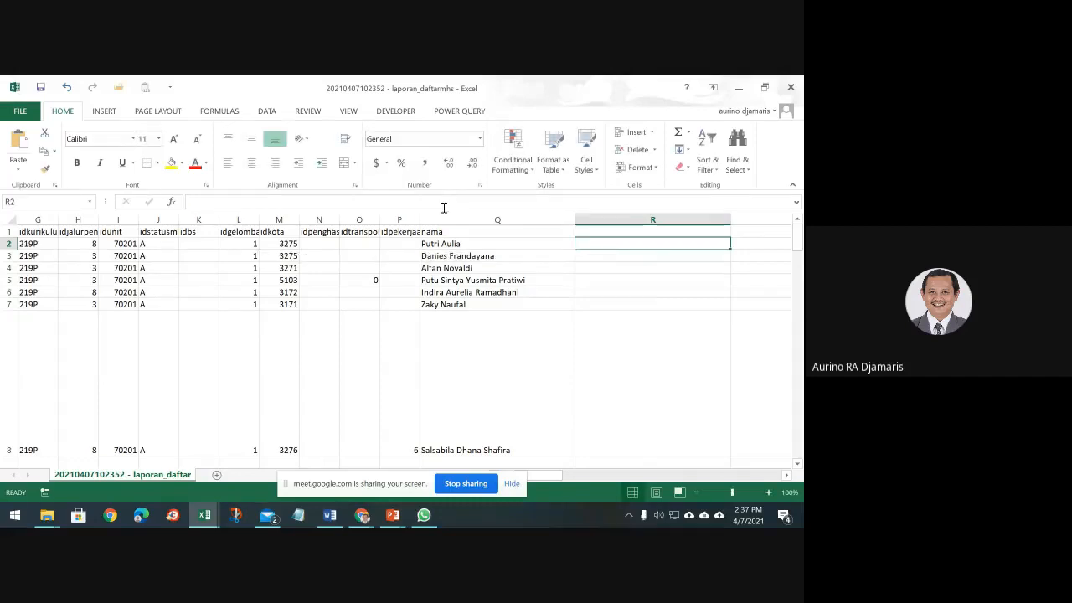
Copy columns Q to S, from nama through the character counts, into a new sheet starting at A1.
{"action": "left_click", "coordinate": [462, 220]}
{"action": "left_click_drag", "start_coordinate": [463, 216], "coordinate": [660, 238]}
{"action": "key", "text": "ctrl+c"}
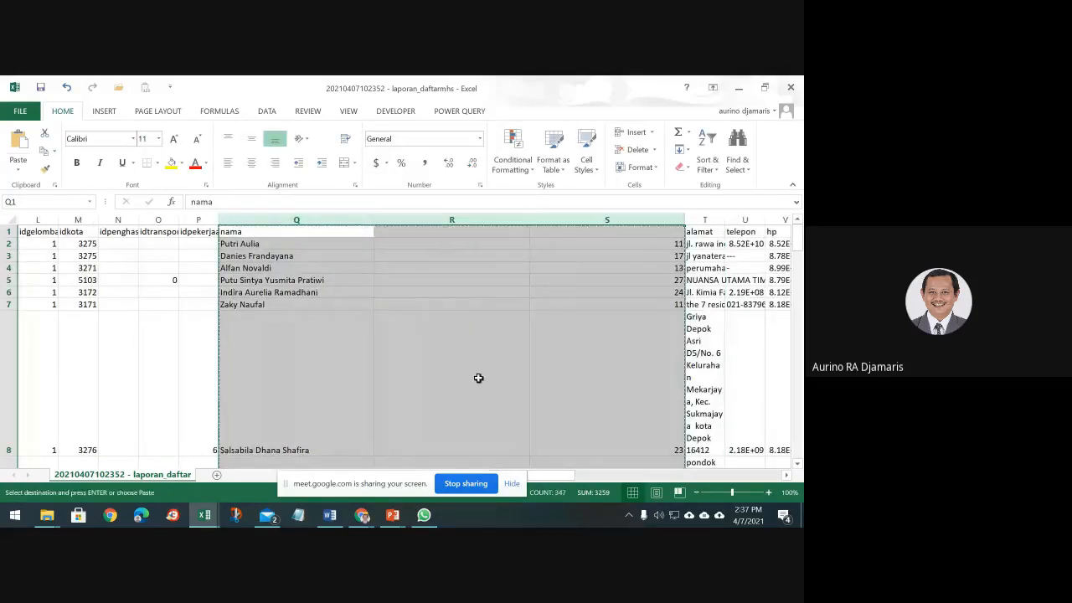
{"action": "left_click", "coordinate": [216, 475]}
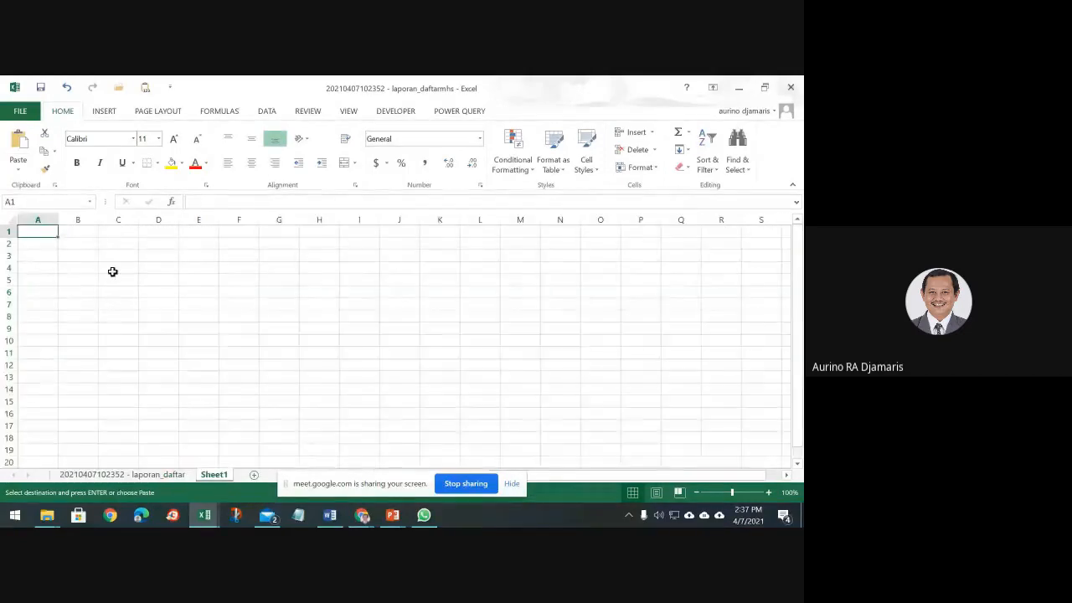
{"action": "key", "text": "ctrl+v"}
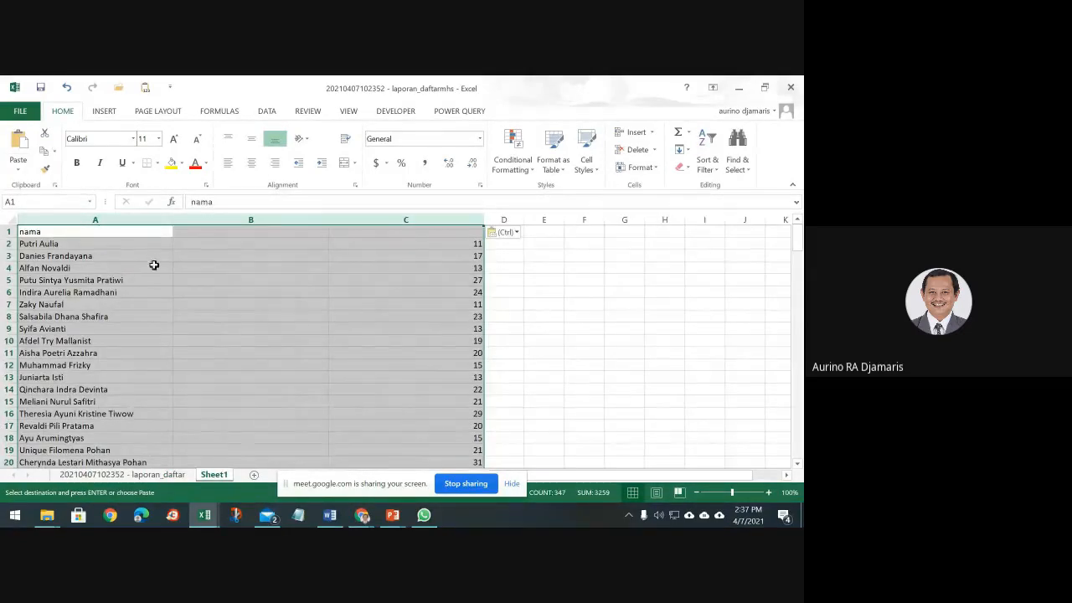
Enter the header Panjang isi sel LEN in C1 above the character counts.
{"action": "left_click", "coordinate": [222, 247]}
{"action": "left_click", "coordinate": [241, 231]}
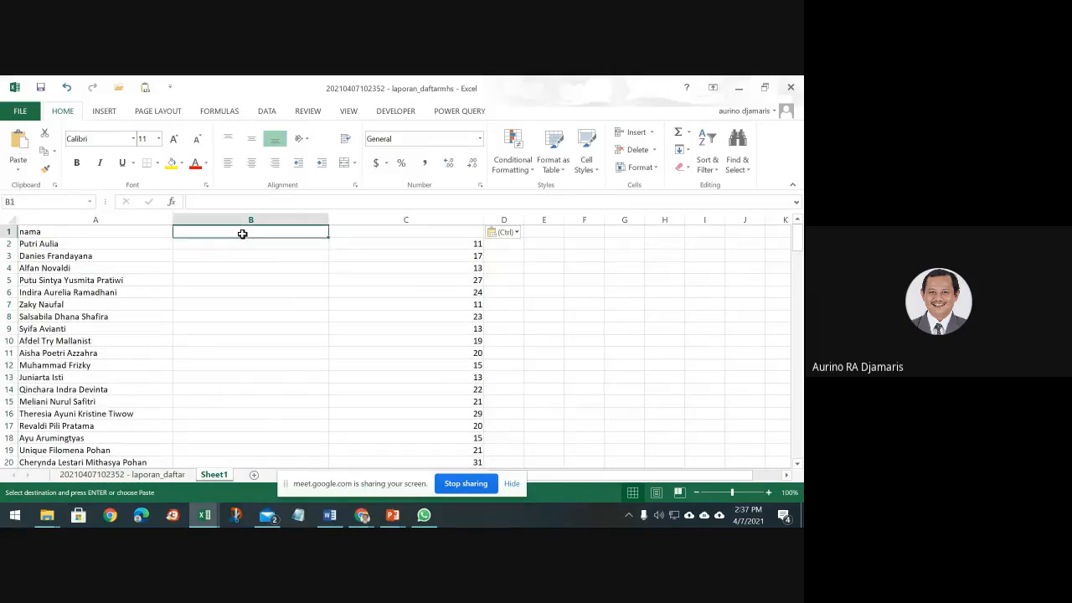
{"action": "left_click", "coordinate": [452, 233]}
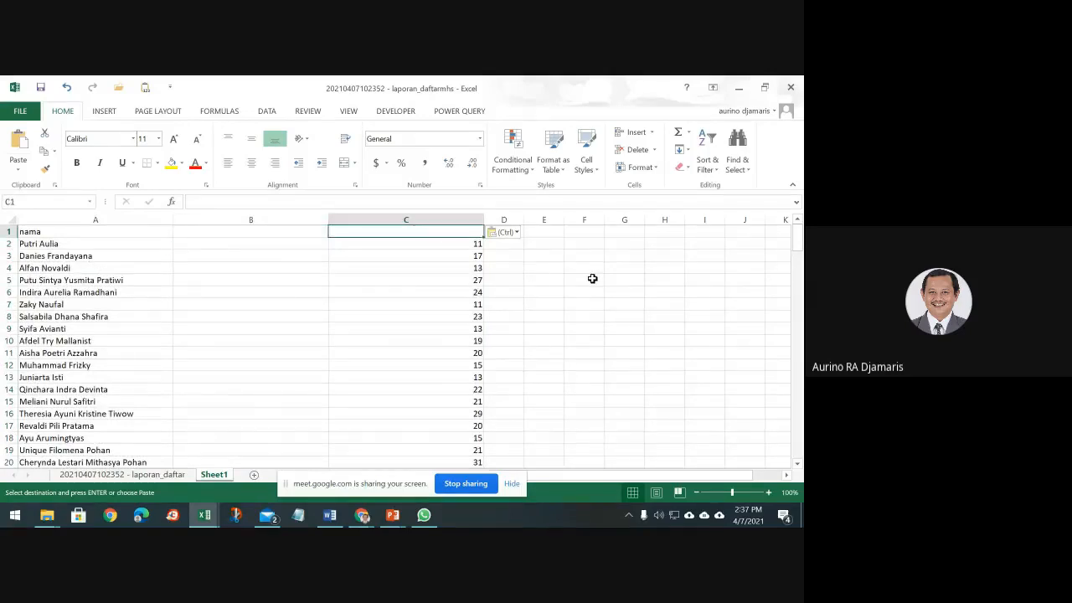
{"action": "type", "text": "Panjang isi"}
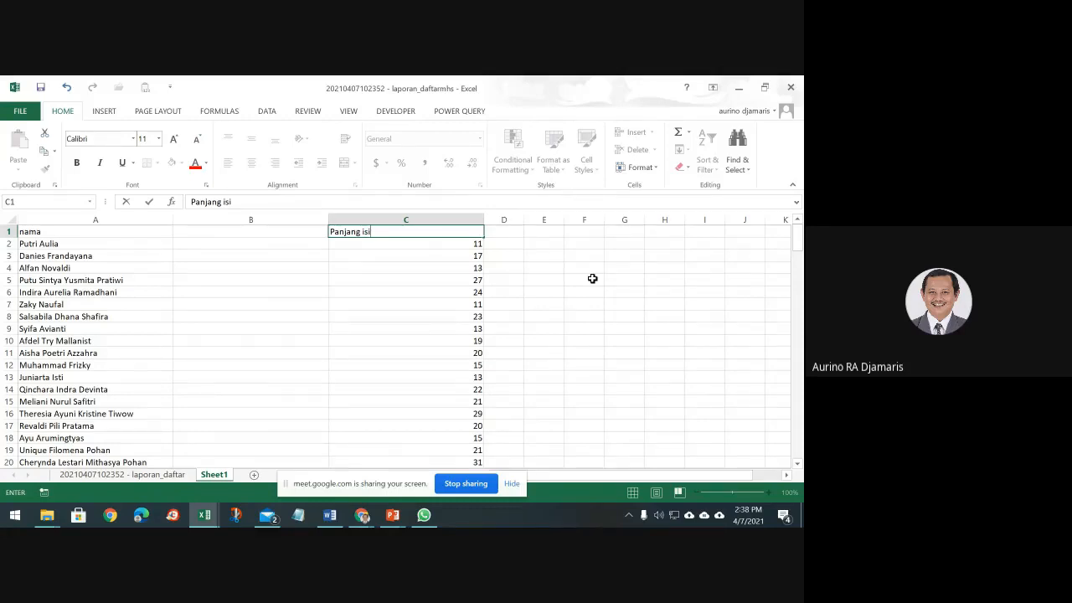
{"action": "type", "text": " sel"}
{"action": "key", "text": "Return"}
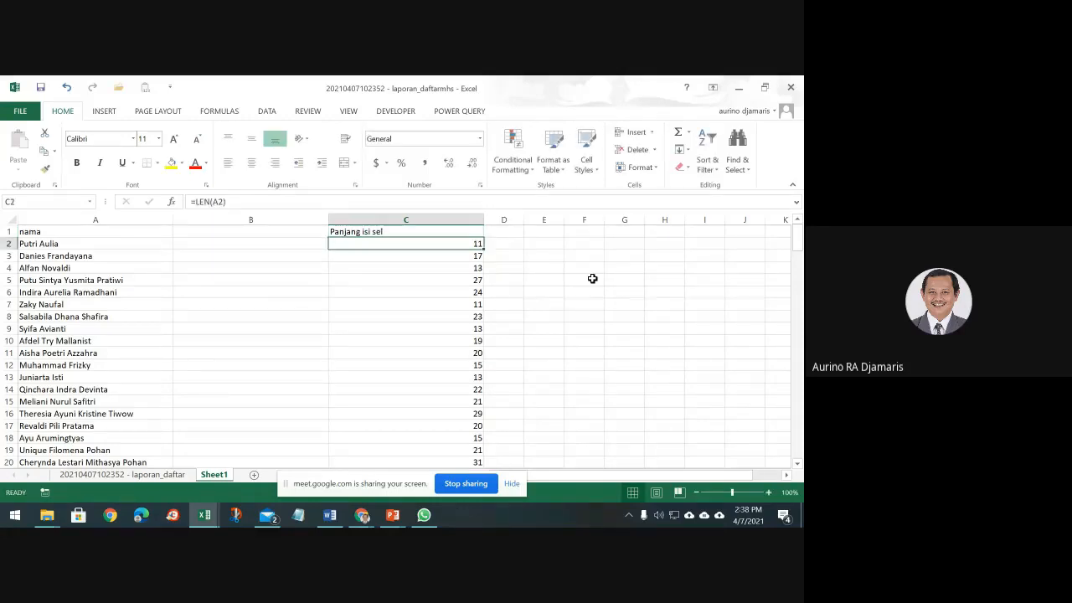
{"action": "key", "text": "Left"}
{"action": "key", "text": "Up"}
{"action": "key", "text": "Right"}
{"action": "key", "text": "F2"}
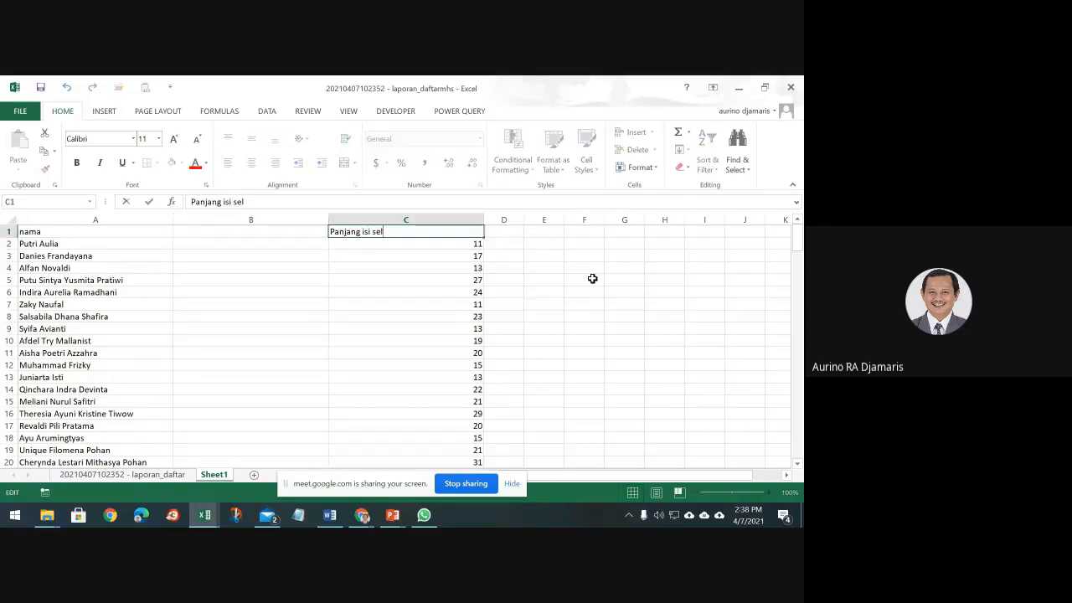
{"action": "type", "text": "LEN"}
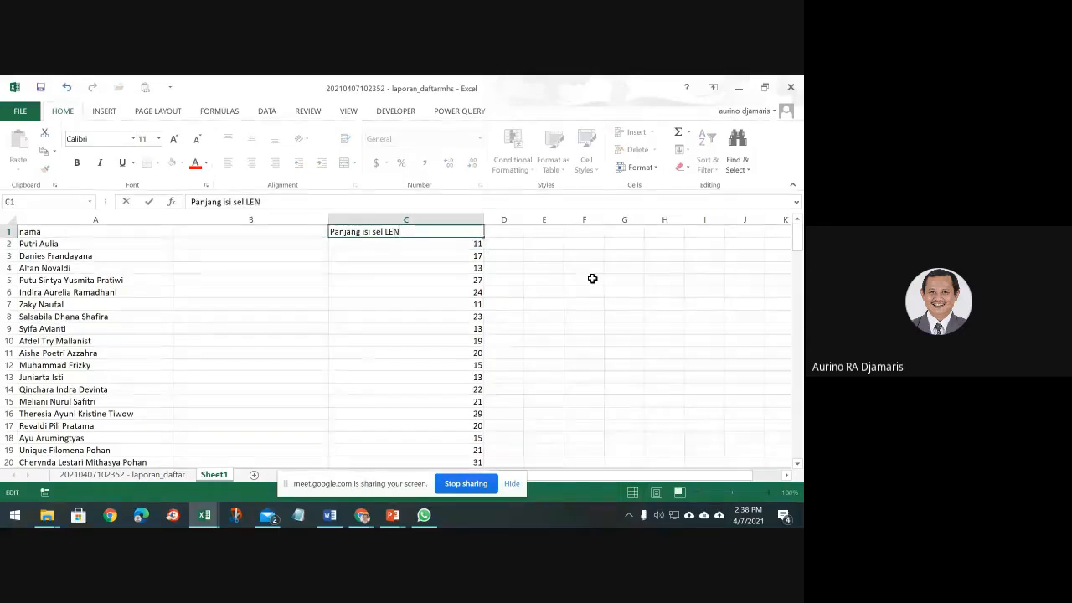
{"action": "key", "text": "Return"}
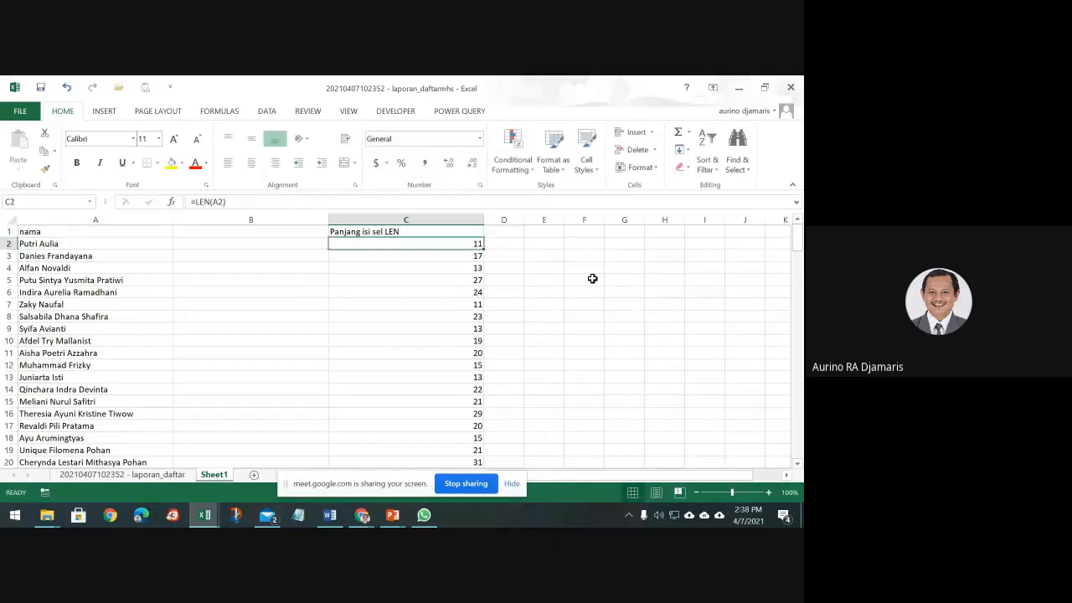
Enter the header Posisi huruf ke berapa (Find) in B1 of the blank column.
{"action": "key", "text": "Up"}
{"action": "key", "text": "Left"}
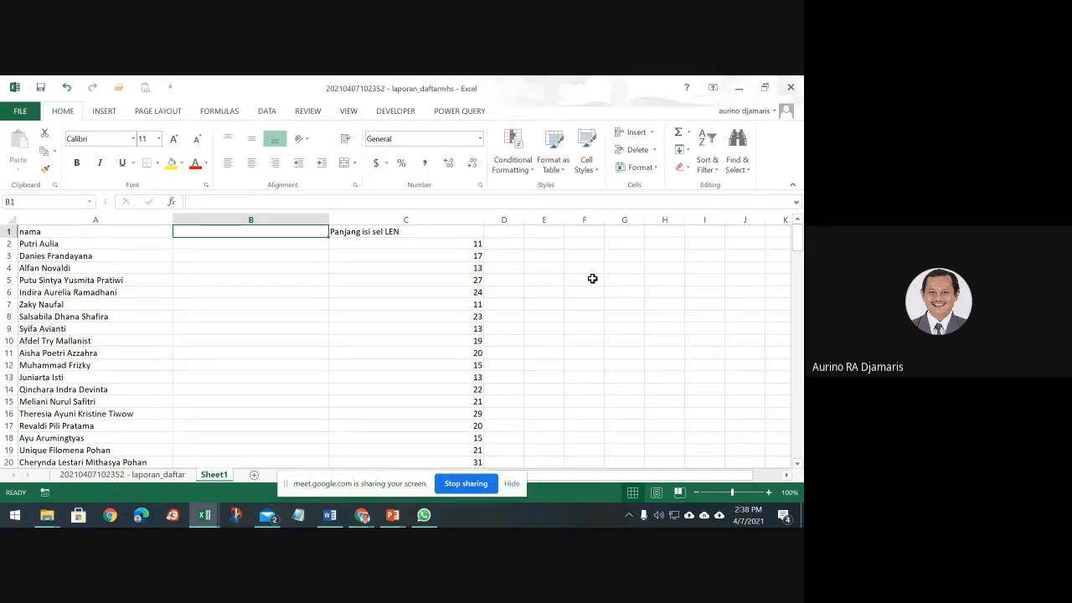
{"action": "type", "text": "Posisi"}
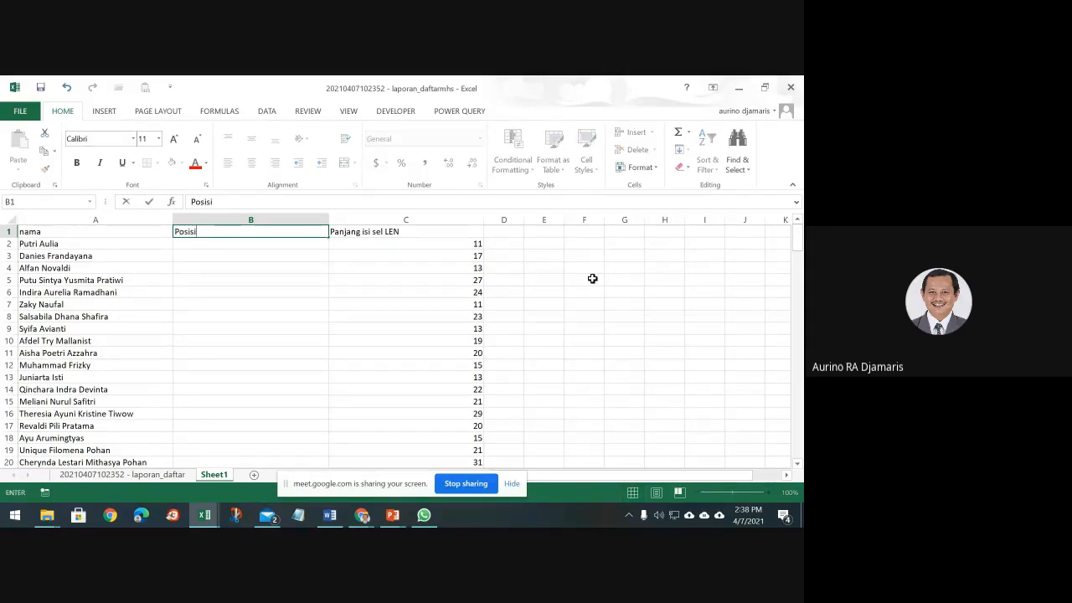
{"action": "type", "text": " huruf ke berapa "}
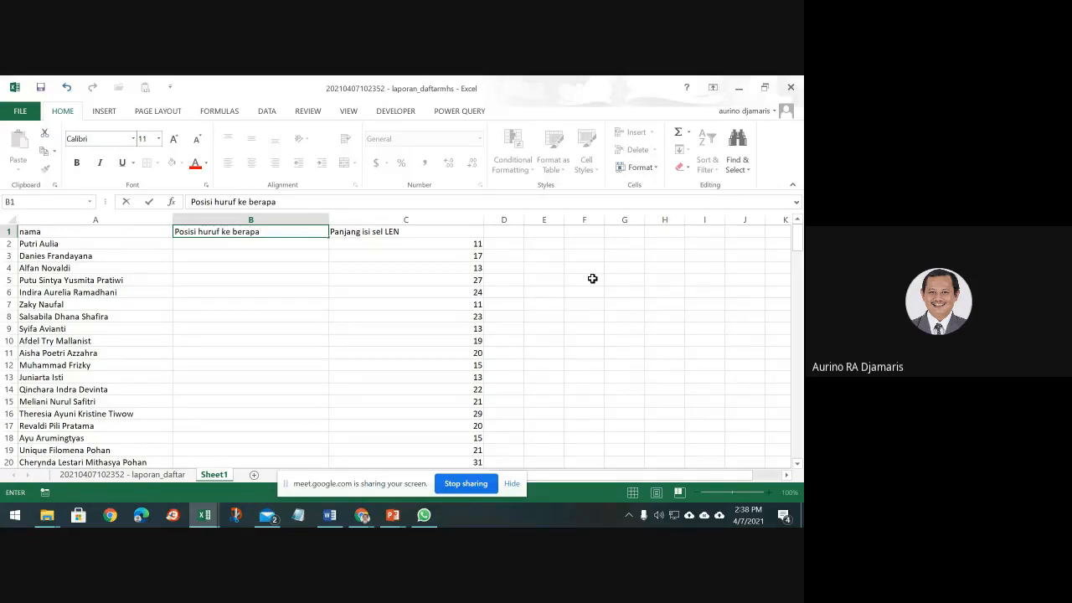
{"action": "type", "text": "("}
{"action": "type", "text": "L"}
{"action": "type", "text": "FI"}
{"action": "key", "text": "BackSpace"}
{"action": "type", "text": "ind\""}
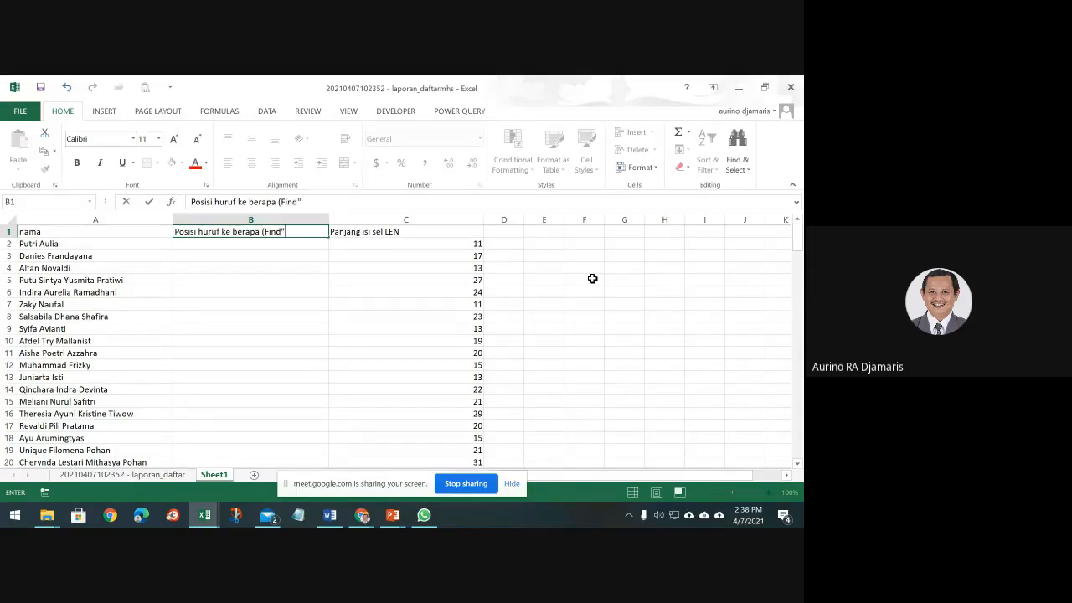
{"action": "key", "text": "Return"}
{"action": "key", "text": "Up"}
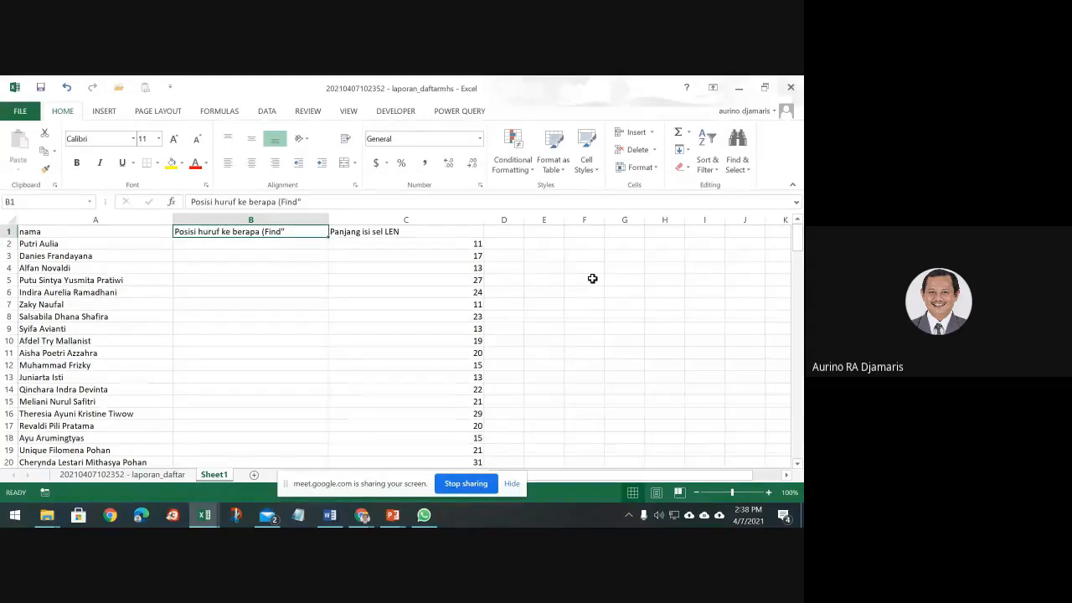
{"action": "key", "text": "F2"}
{"action": "key", "text": "BackSpace"}
{"action": "type", "text": ")"}
{"action": "key", "text": "Return"}
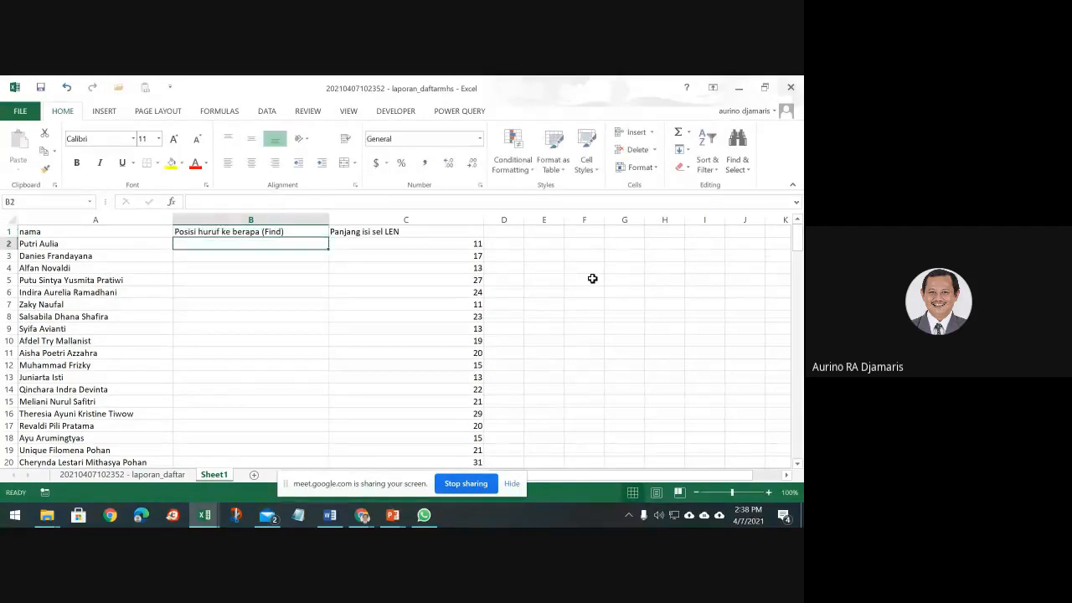
Enter =FIND(" ",A2,1) in B2 to locate the first space in the nama entry.
{"action": "type", "text": "=find"}
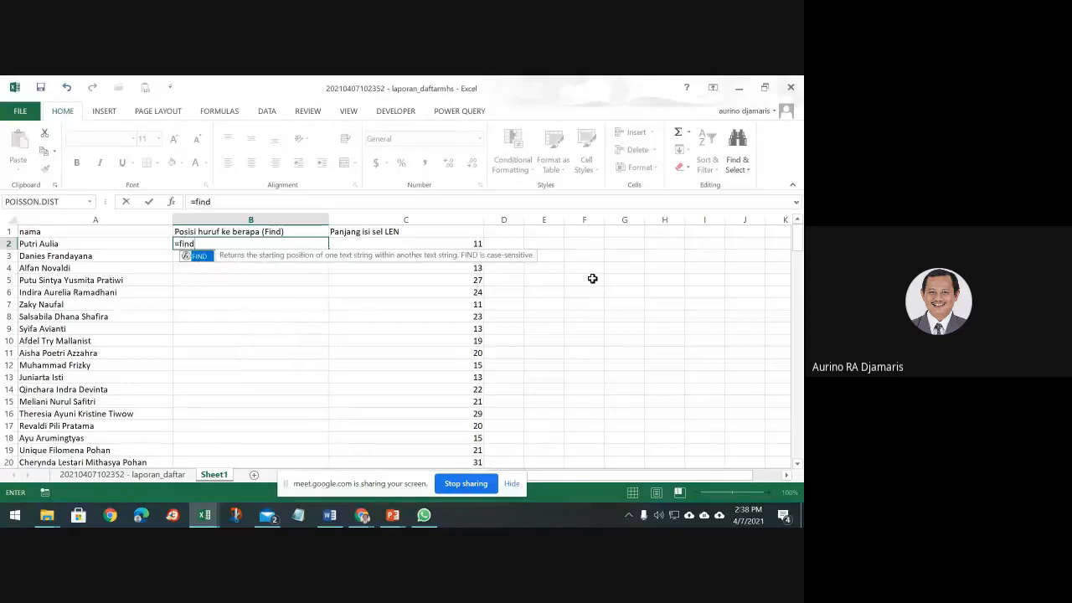
{"action": "type", "text": "("}
{"action": "key", "text": "Left"}
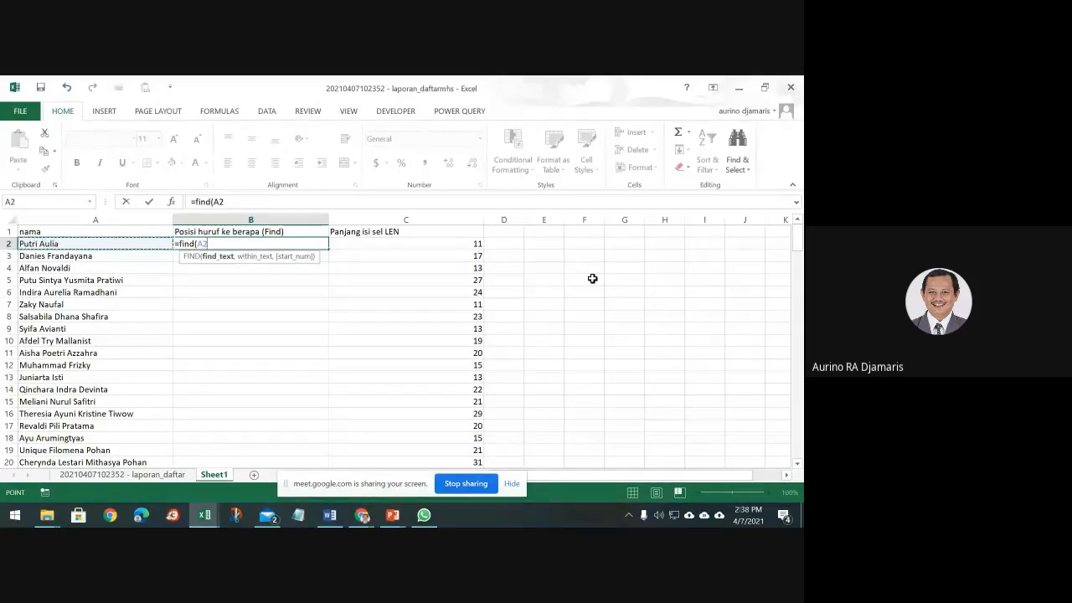
{"action": "type", "text": ","}
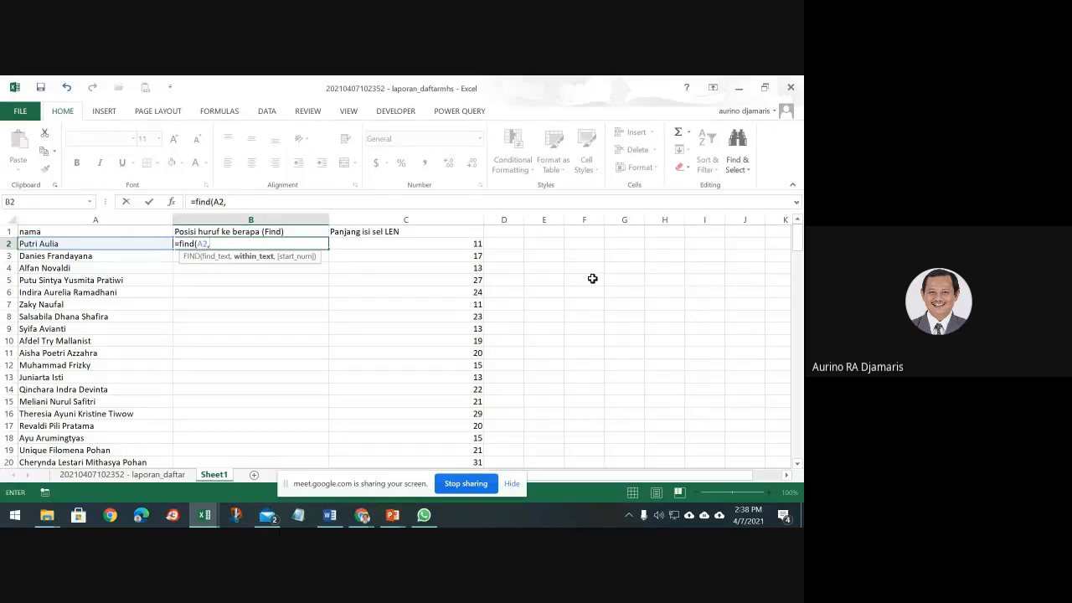
{"action": "key", "text": "BackSpace"}
{"action": "key", "text": "BackSpace"}
{"action": "key", "text": "BackSpace"}
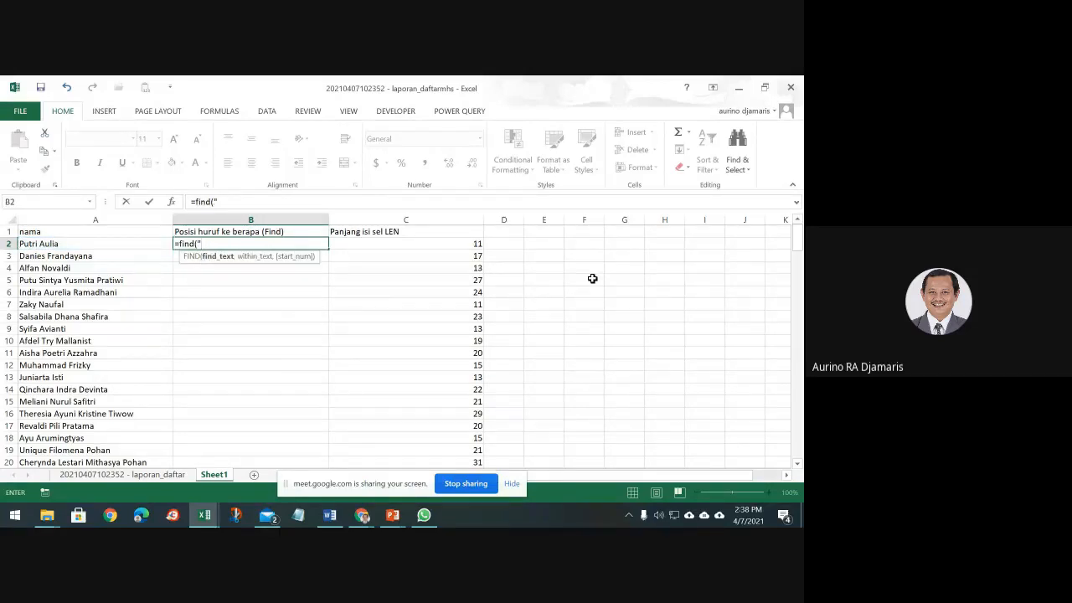
{"action": "type", "text": "\" \","}
{"action": "left_click", "coordinate": [85, 244]}
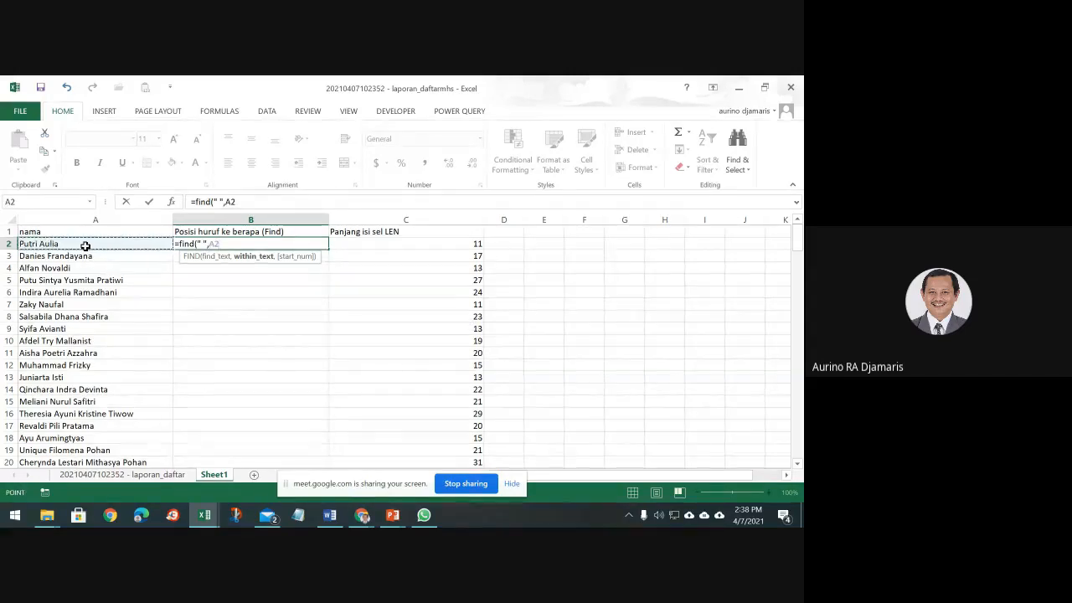
{"action": "type", "text": ","}
{"action": "type", "text": "1)"}
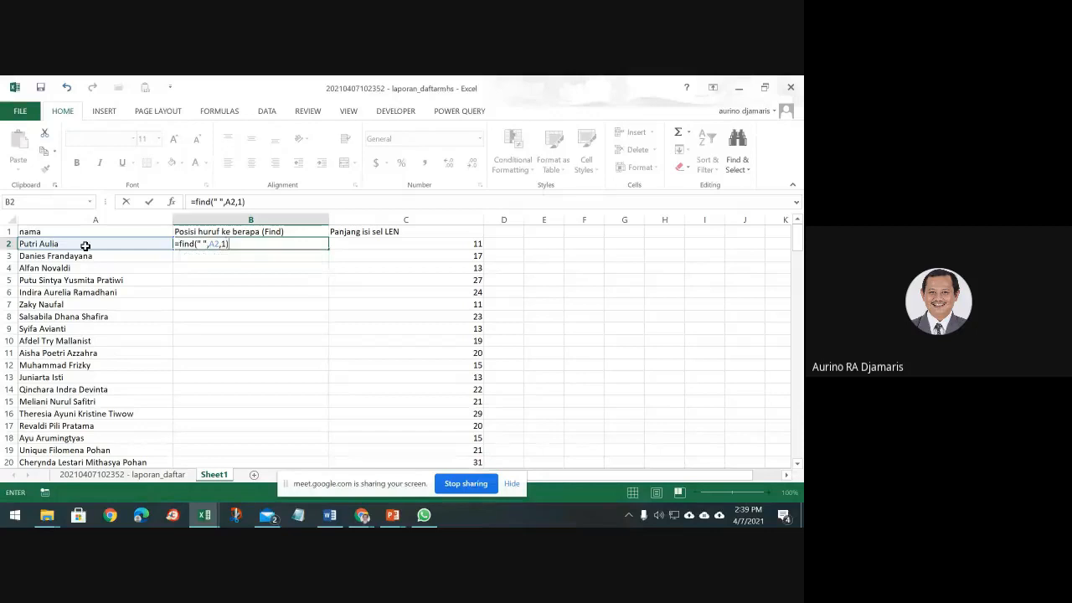
{"action": "key", "text": "Return"}
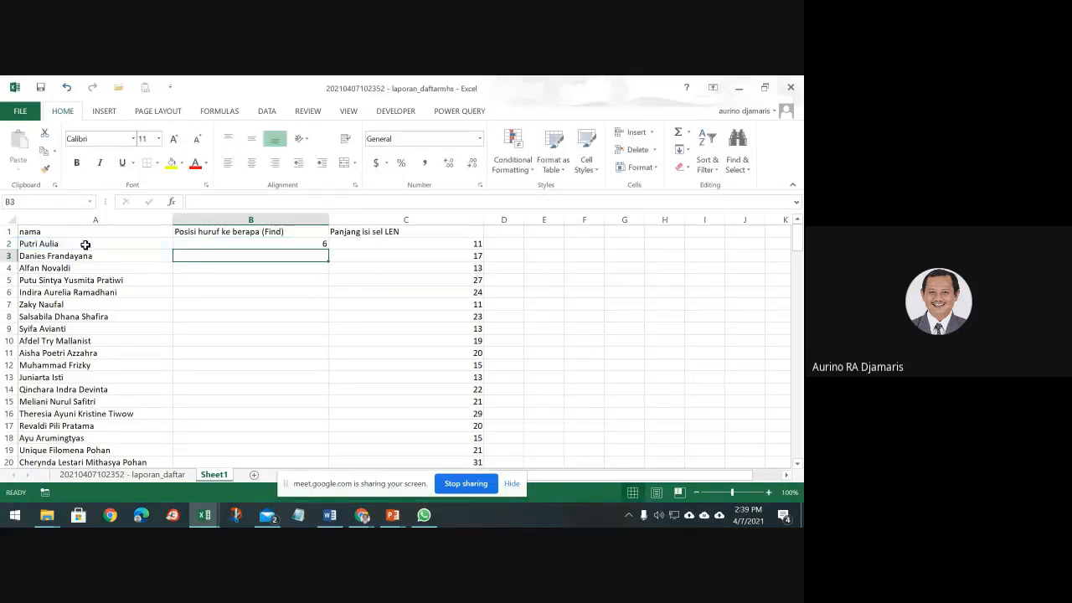
Fill the FIND formula from B2 down the column for all nama entries.
{"action": "left_click", "coordinate": [23, 243]}
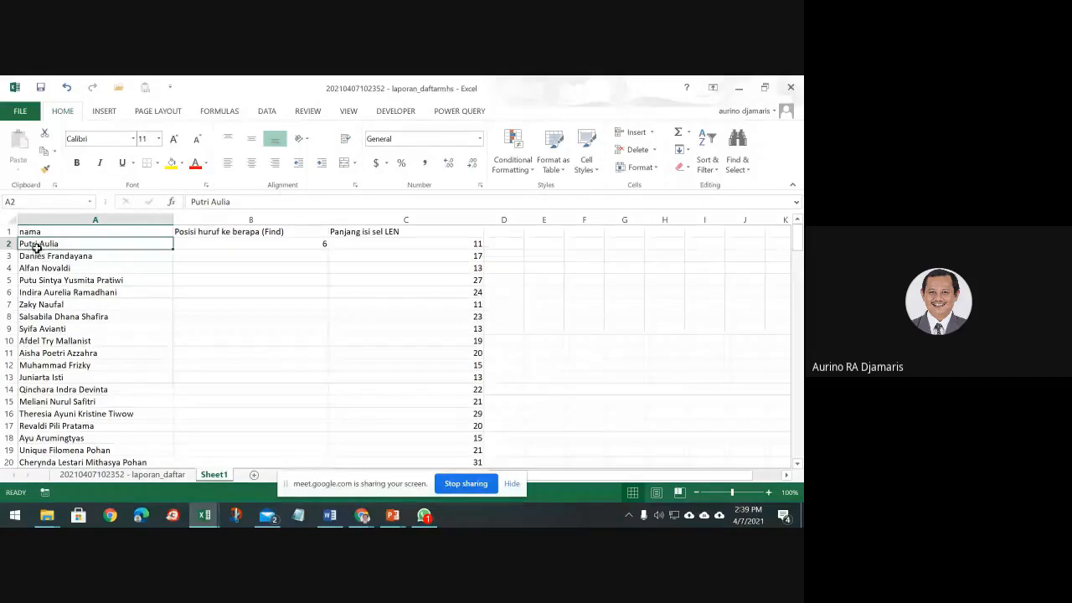
{"action": "left_click", "coordinate": [244, 252]}
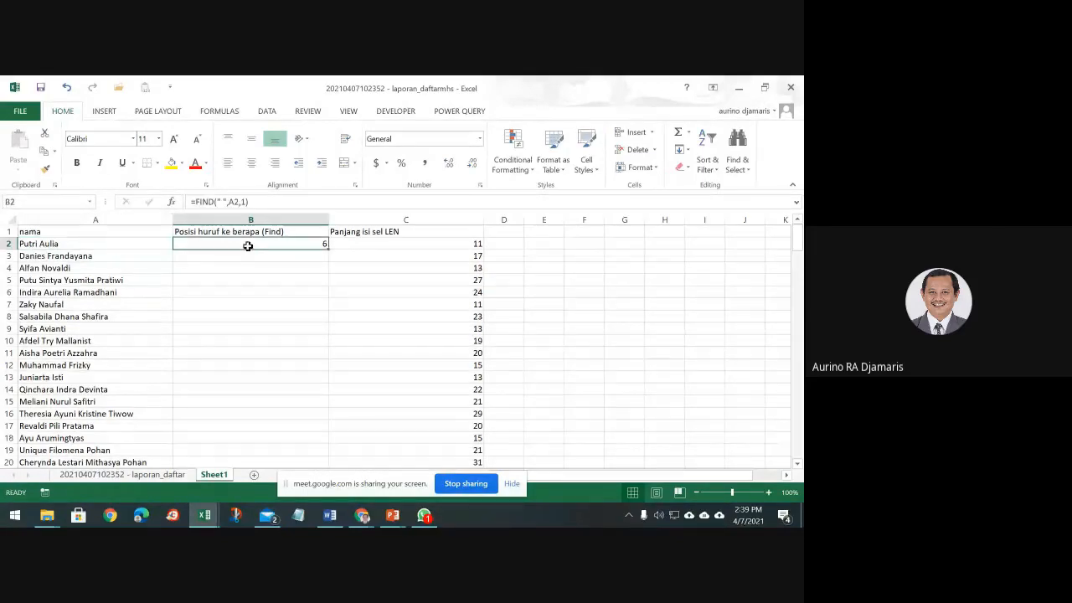
{"action": "double_click", "coordinate": [327, 248]}
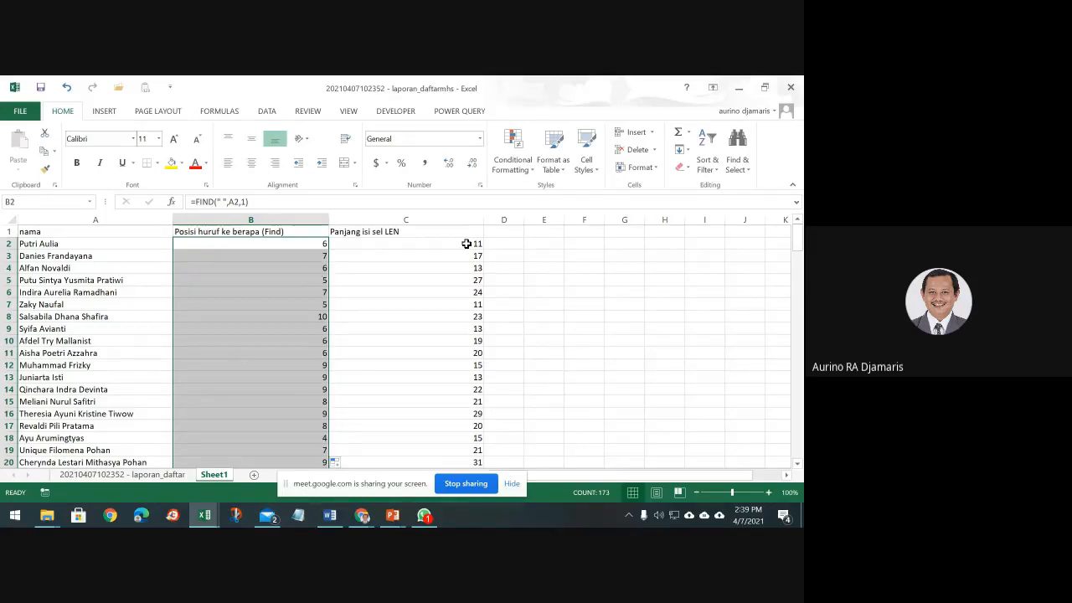
Enter the header Suku Kata kedua in D1, beside the character count column.
{"action": "left_click", "coordinate": [505, 233]}
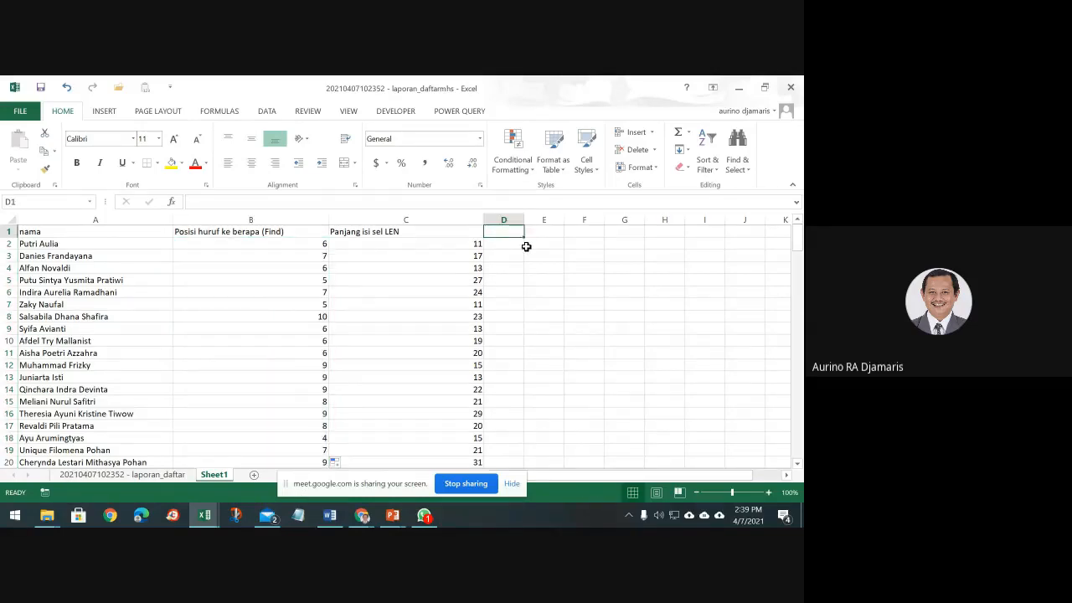
{"action": "type", "text": "Mid"}
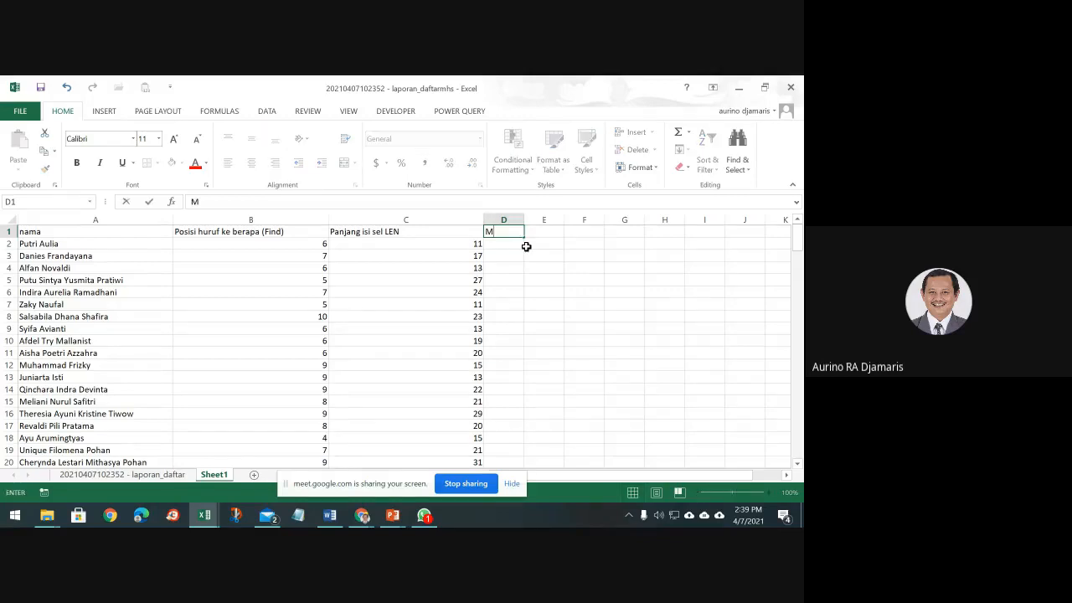
{"action": "key", "text": "BackSpace"}
{"action": "key", "text": "BackSpace"}
{"action": "key", "text": "BackSpace"}
{"action": "type", "text": "Suku"}
{"action": "type", "text": " Kar"}
{"action": "key", "text": "BackSpace"}
{"action": "type", "text": "ta kedua"}
{"action": "key", "text": "Return"}
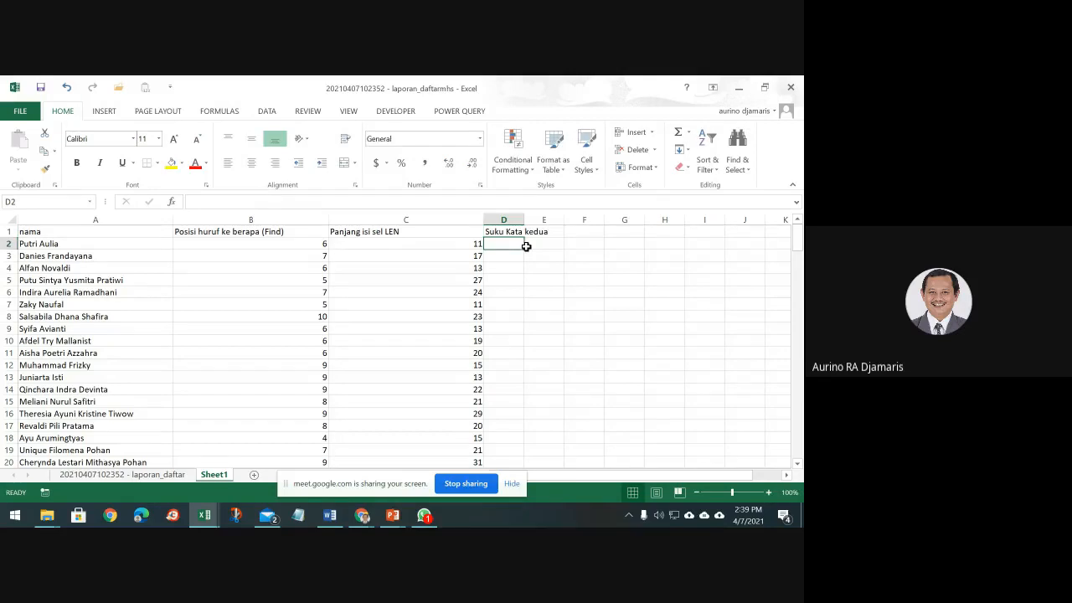
Enter =MID(A2,MID(" ",A2,1),20) in D2 under the Suku Kata kedua header.
{"action": "type", "text": "=mid"}
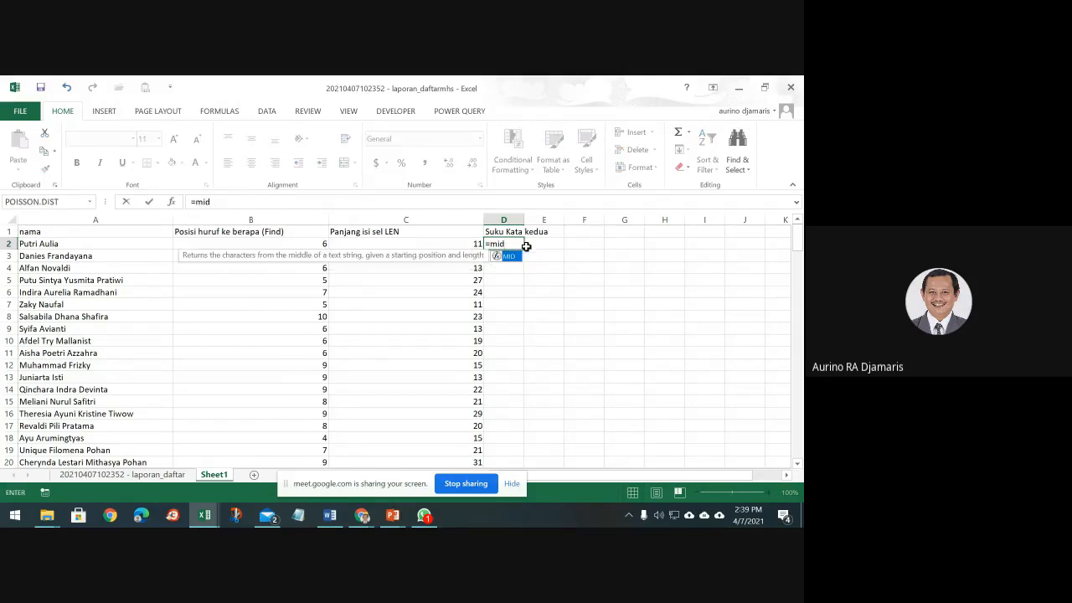
{"action": "type", "text": "("}
{"action": "key", "text": "Left"}
{"action": "key", "text": "Left"}
{"action": "key", "text": "Left"}
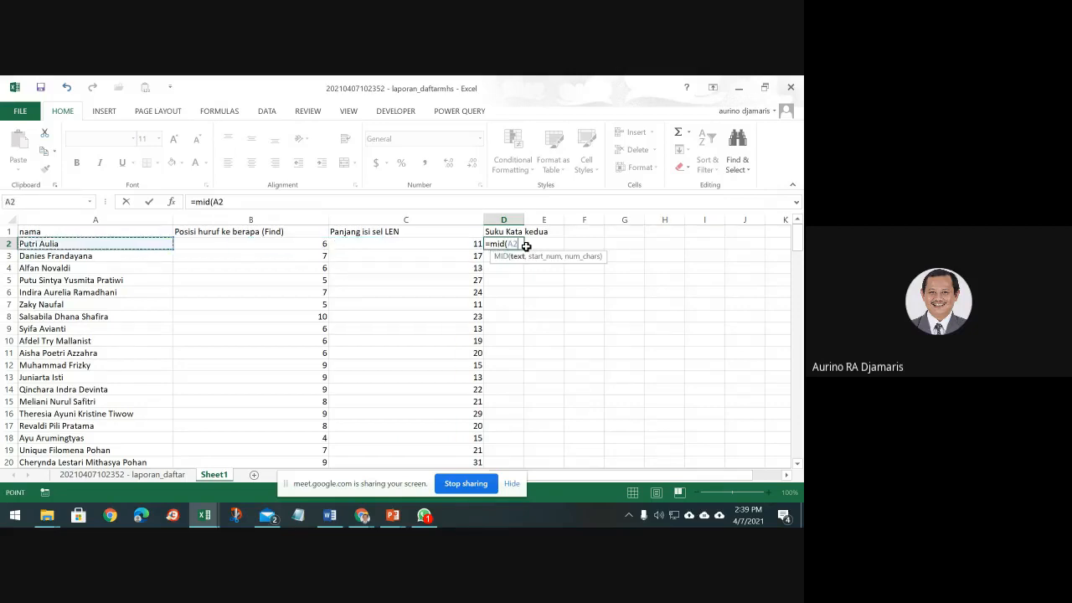
{"action": "type", "text": ","}
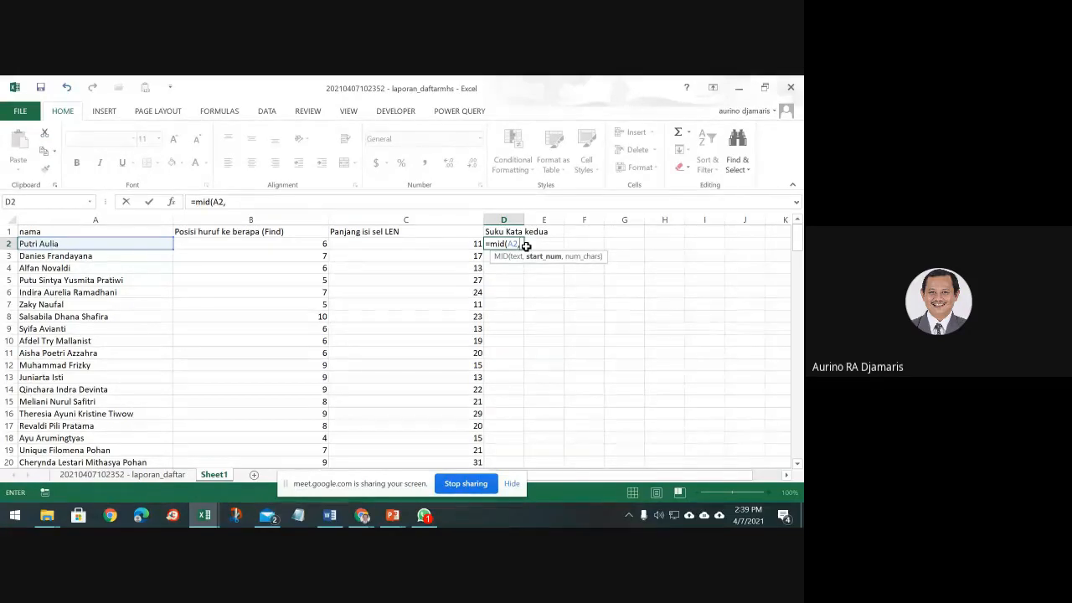
{"action": "type", "text": "m"}
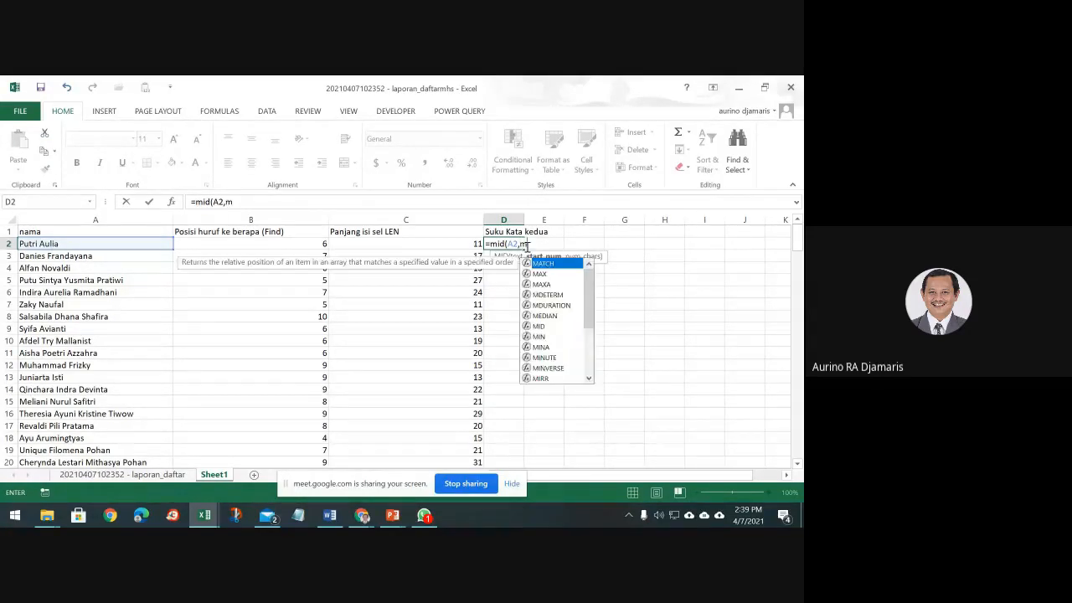
{"action": "type", "text": "id("}
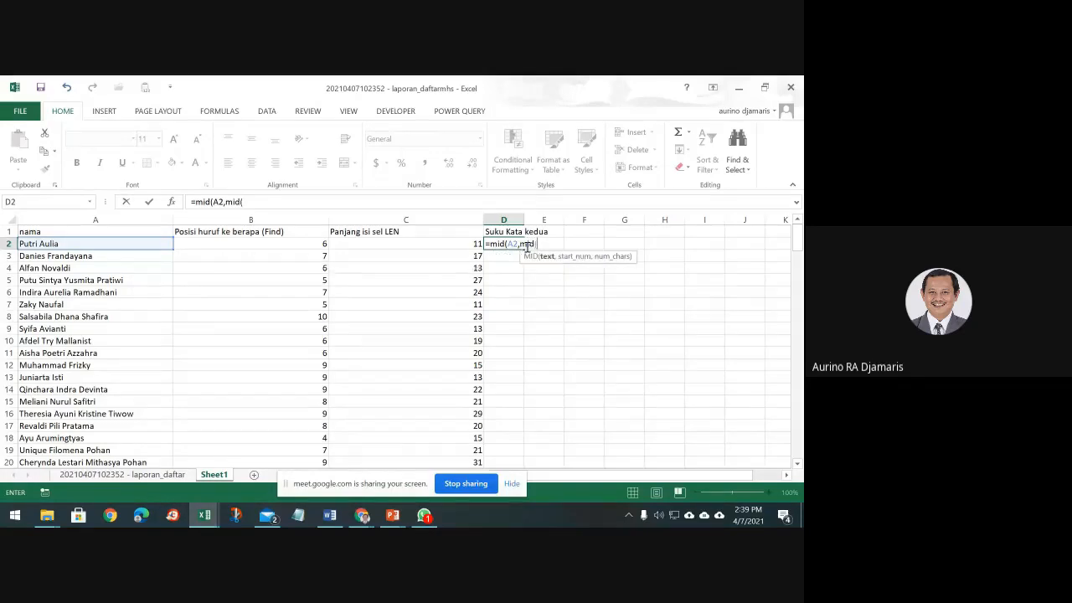
{"action": "type", "text": "\" \","}
{"action": "left_click", "coordinate": [67, 243]}
{"action": "type", "text": ","}
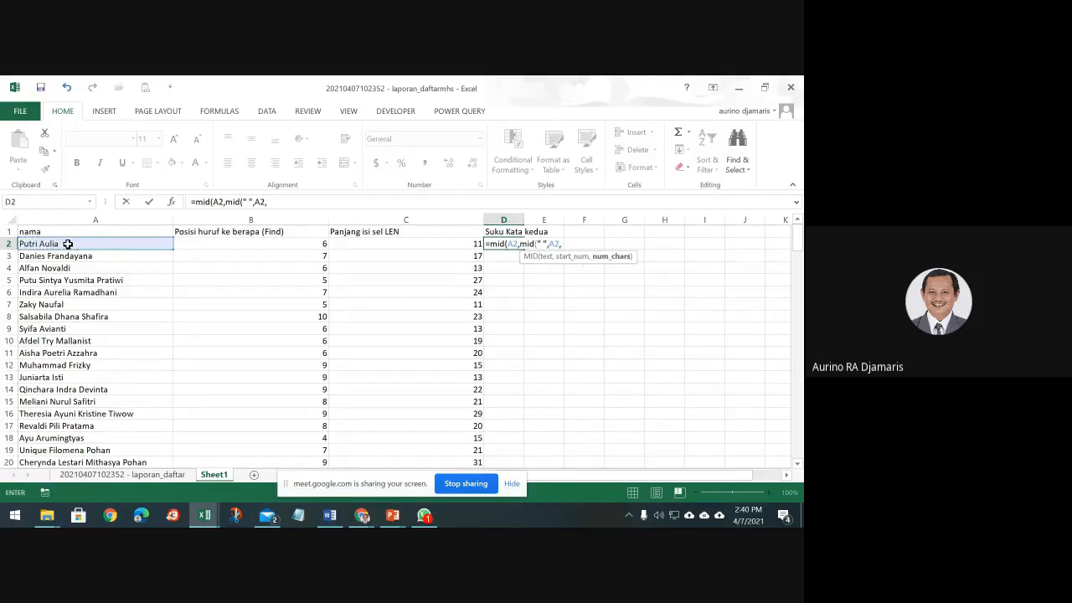
{"action": "type", "text": "1"}
{"action": "type", "text": "),"}
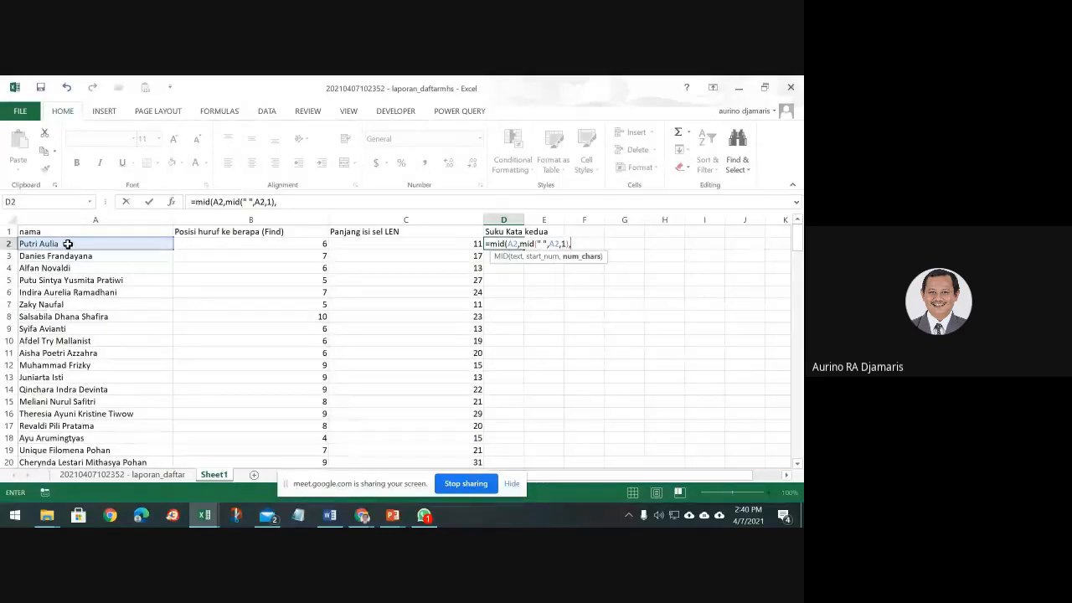
{"action": "type", "text": "20"}
{"action": "key", "text": "Return"}
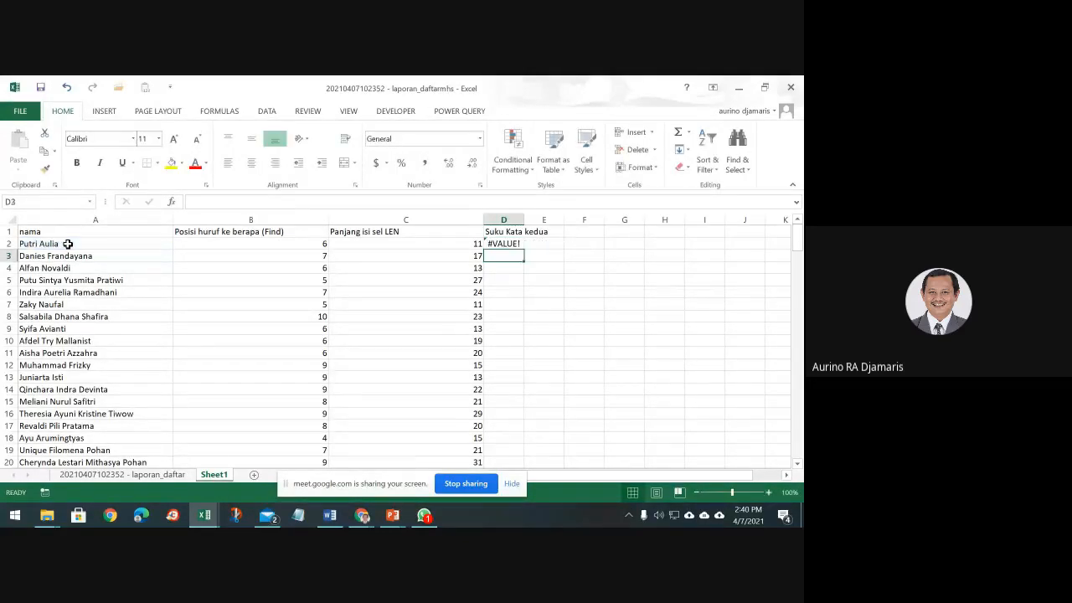
Set the outer MID's number of characters in the D2 formula to 5.
{"action": "left_click", "coordinate": [491, 243]}
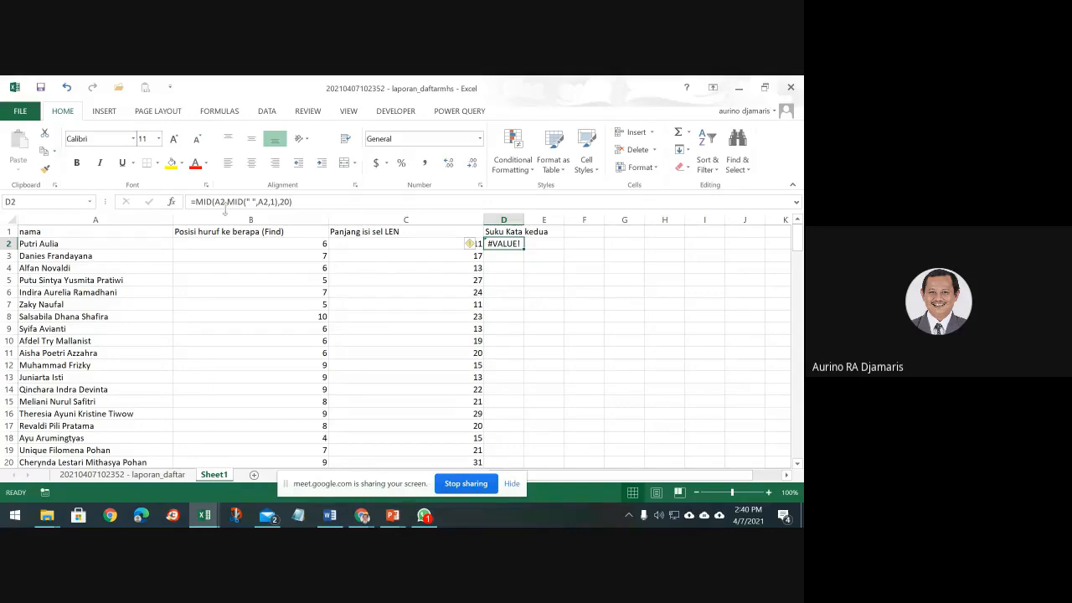
{"action": "left_click", "coordinate": [280, 202]}
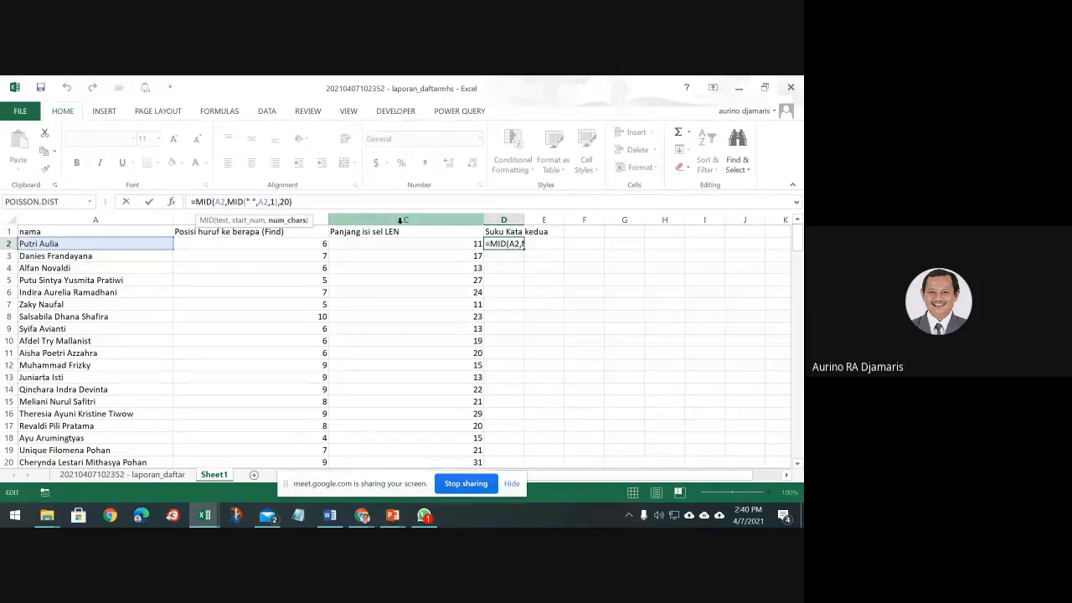
{"action": "key", "text": "Delete"}
{"action": "key", "text": "Delete"}
{"action": "type", "text": "5"}
{"action": "key", "text": "ctrl+Return"}
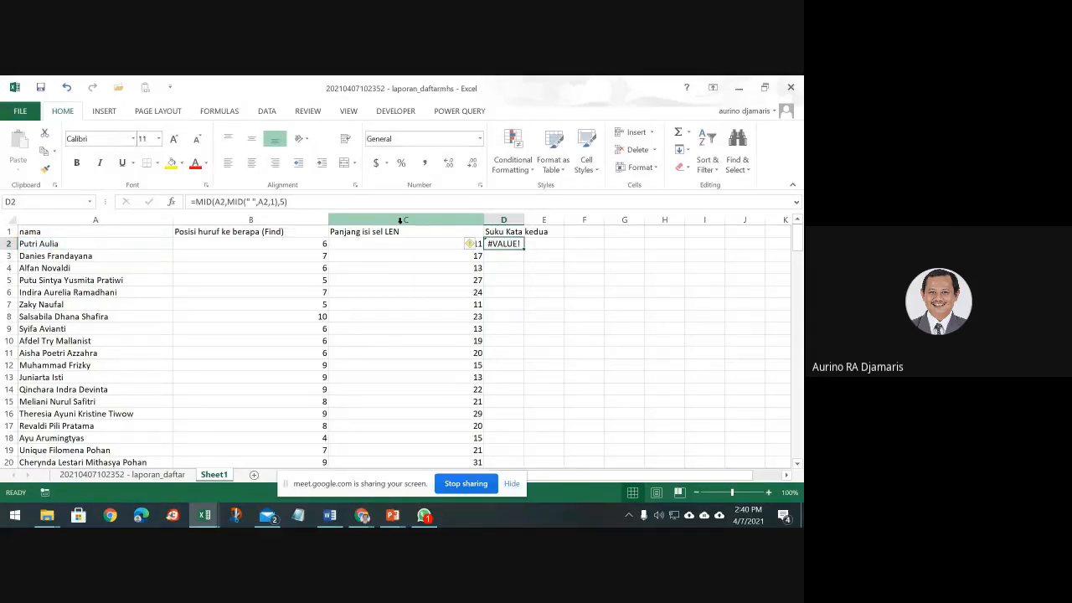
Add +1 after the nested MID in D2 so the start position is offset by one character.
{"action": "key", "text": "F2"}
{"action": "key", "text": "Left"}
{"action": "key", "text": "Left"}
{"action": "key", "text": "Left"}
{"action": "key", "text": "Left"}
{"action": "key", "text": "Left"}
{"action": "key", "text": "Left"}
{"action": "key", "text": "Left"}
{"action": "key", "text": "Left"}
{"action": "key", "text": "Left"}
{"action": "key", "text": "Left"}
{"action": "key", "text": "Left"}
{"action": "key", "text": "Left"}
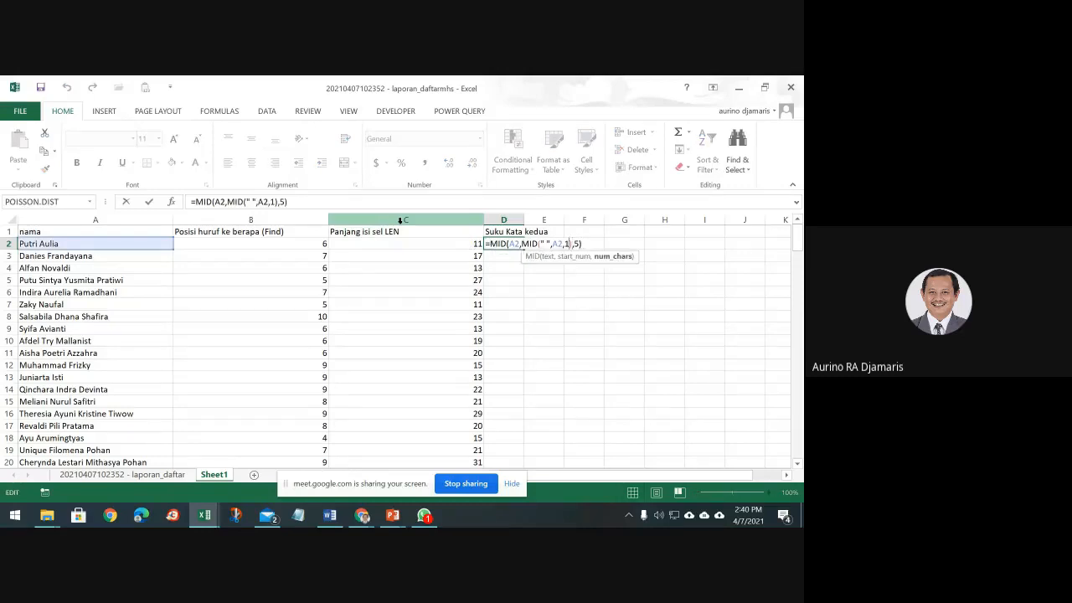
{"action": "key", "text": "Left"}
{"action": "key", "text": "Left"}
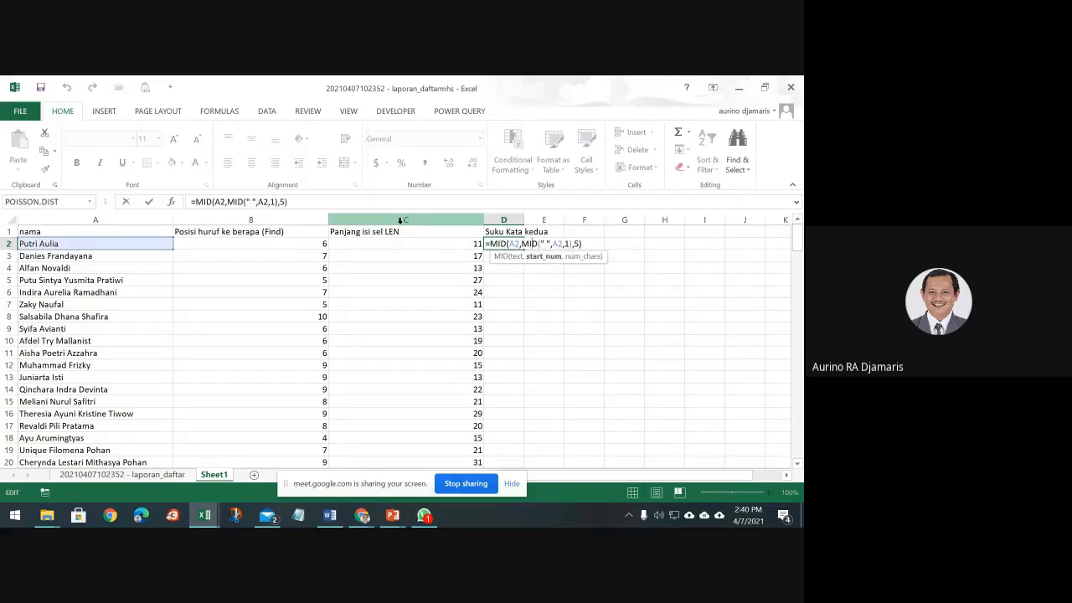
{"action": "key", "text": "Right"}
{"action": "key", "text": "Right"}
{"action": "key", "text": "Right"}
{"action": "key", "text": "Right"}
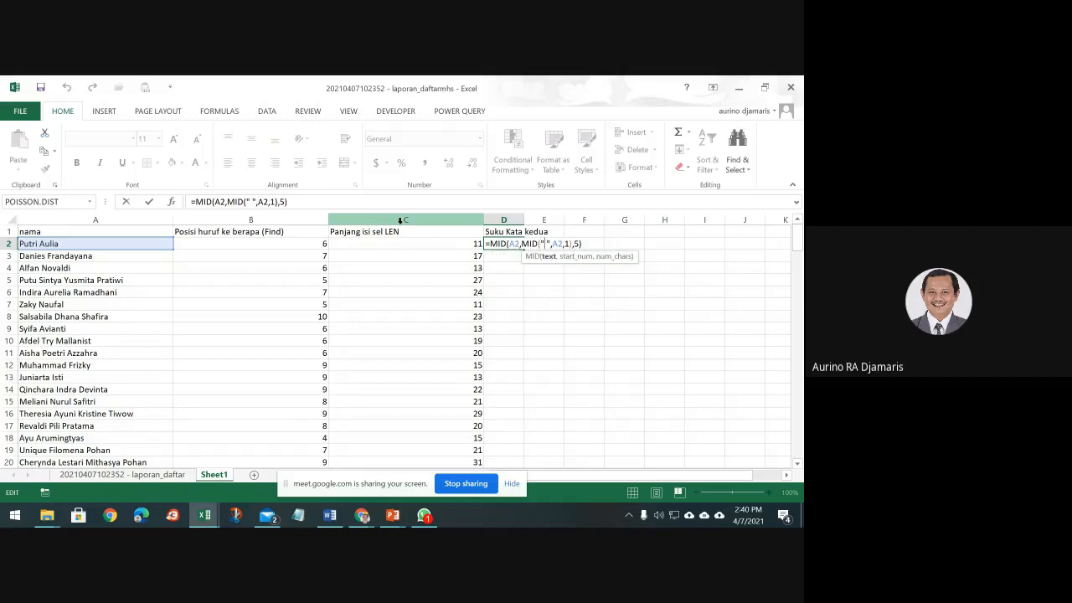
{"action": "key", "text": "Right"}
{"action": "key", "text": "Right"}
{"action": "key", "text": "Right"}
{"action": "key", "text": "Right"}
{"action": "key", "text": "Right"}
{"action": "key", "text": "Right"}
{"action": "type", "text": "+1"}
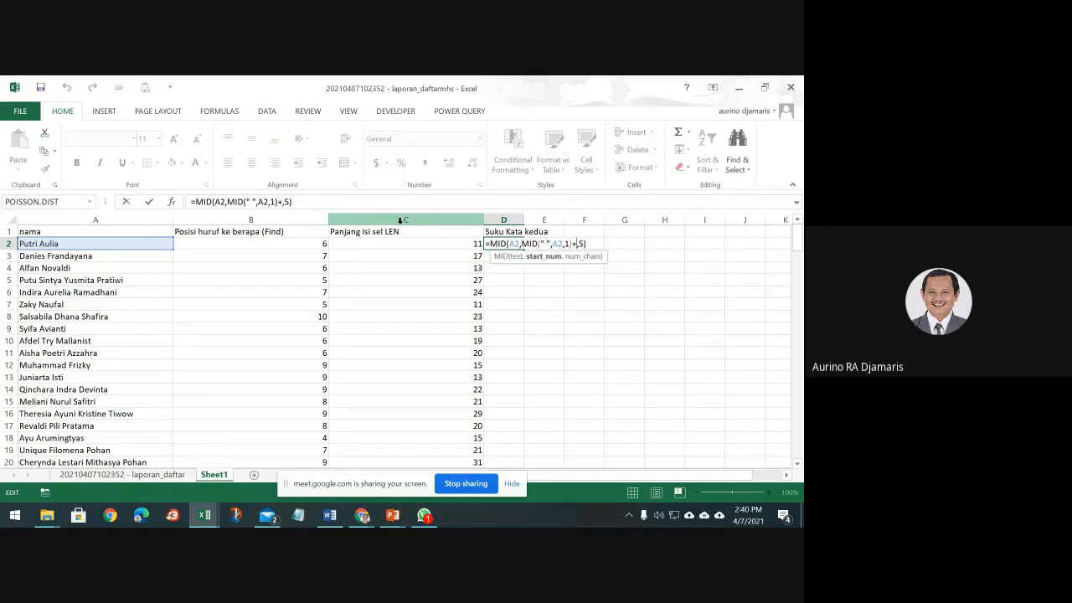
{"action": "key", "text": "Return"}
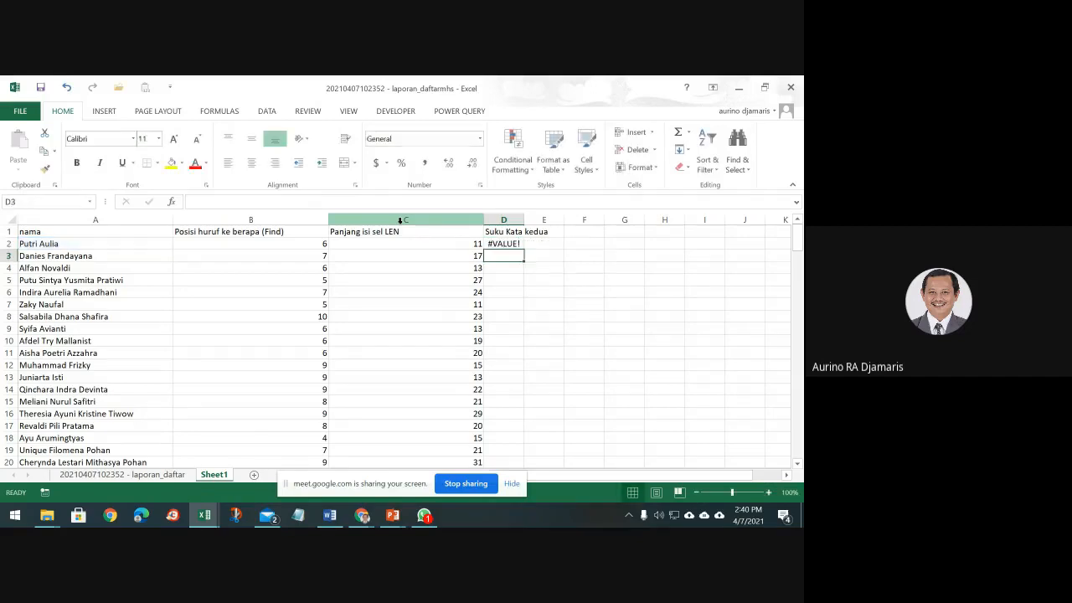
Replace the nested MID with FIND and set the length to 20, making D2 =MID(A2,FIND(" ",A2,1)+1,20).
{"action": "key", "text": "Up"}
{"action": "key", "text": "F2"}
{"action": "key", "text": "BackSpace"}
{"action": "key", "text": "BackSpace"}
{"action": "key", "text": "BackSpace"}
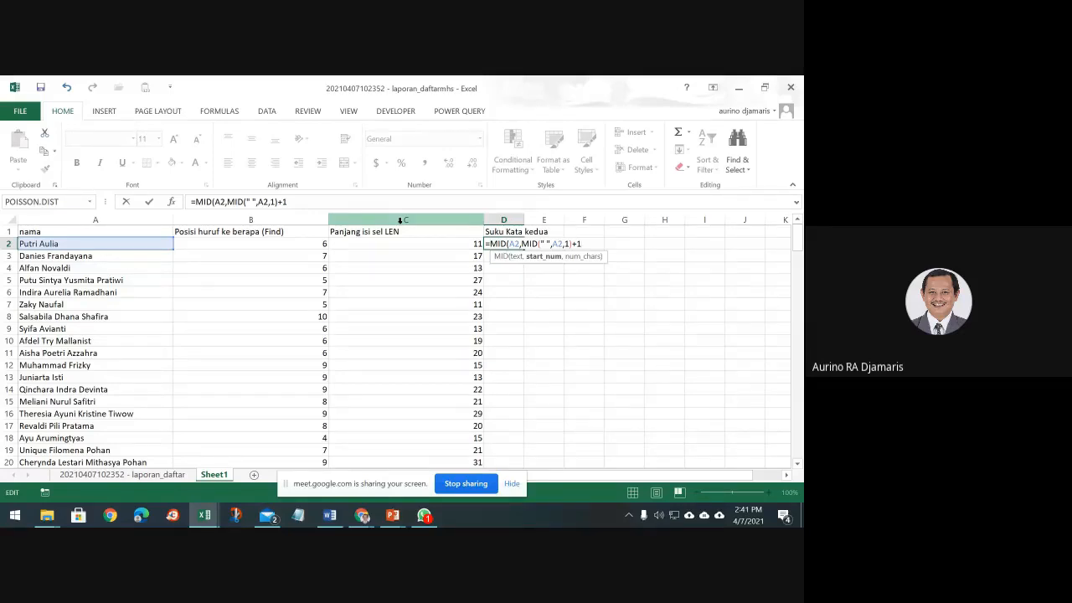
{"action": "key", "text": "Left"}
{"action": "key", "text": "Left"}
{"action": "key", "text": "Left"}
{"action": "key", "text": "Left"}
{"action": "key", "text": "Left"}
{"action": "key", "text": "Left"}
{"action": "key", "text": "Left"}
{"action": "key", "text": "Left"}
{"action": "key", "text": "Left"}
{"action": "key", "text": "Left"}
{"action": "key", "text": "Left"}
{"action": "key", "text": "Left"}
{"action": "key", "text": "Left"}
{"action": "key", "text": "Left"}
{"action": "type", "text": "find"}
{"action": "key", "text": "Delete"}
{"action": "key", "text": "Delete"}
{"action": "key", "text": "Delete"}
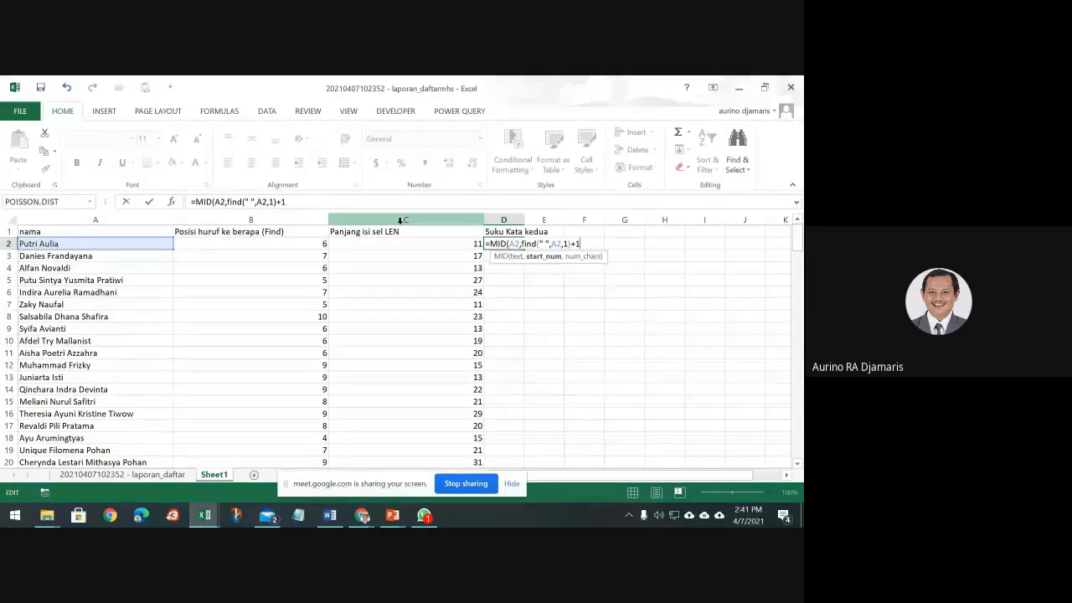
{"action": "type", "text": ","}
{"action": "type", "text": "20)"}
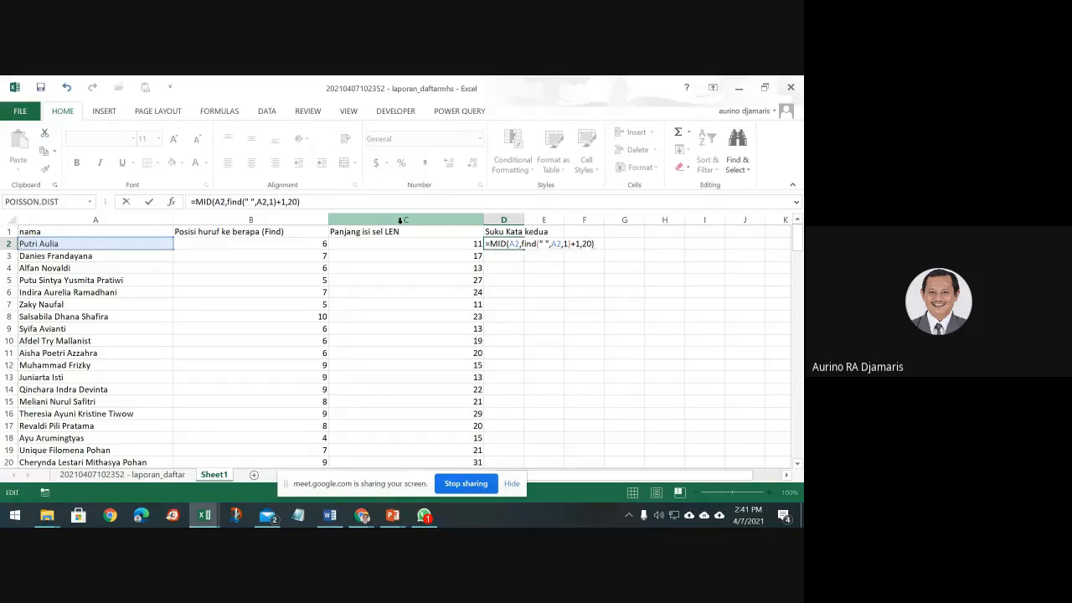
{"action": "key", "text": "Return"}
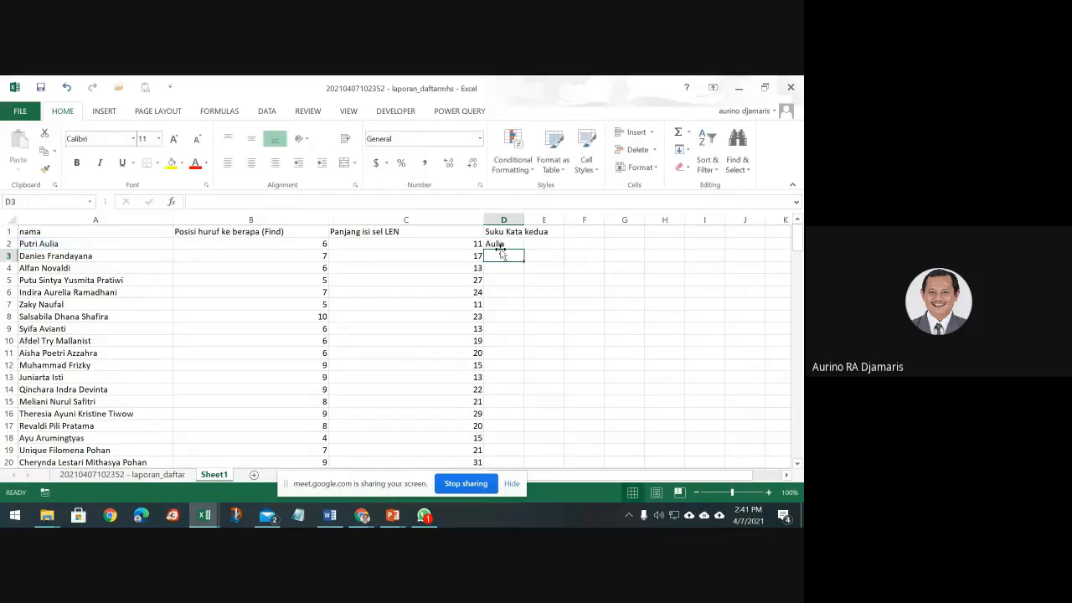
{"action": "key", "text": "Up"}
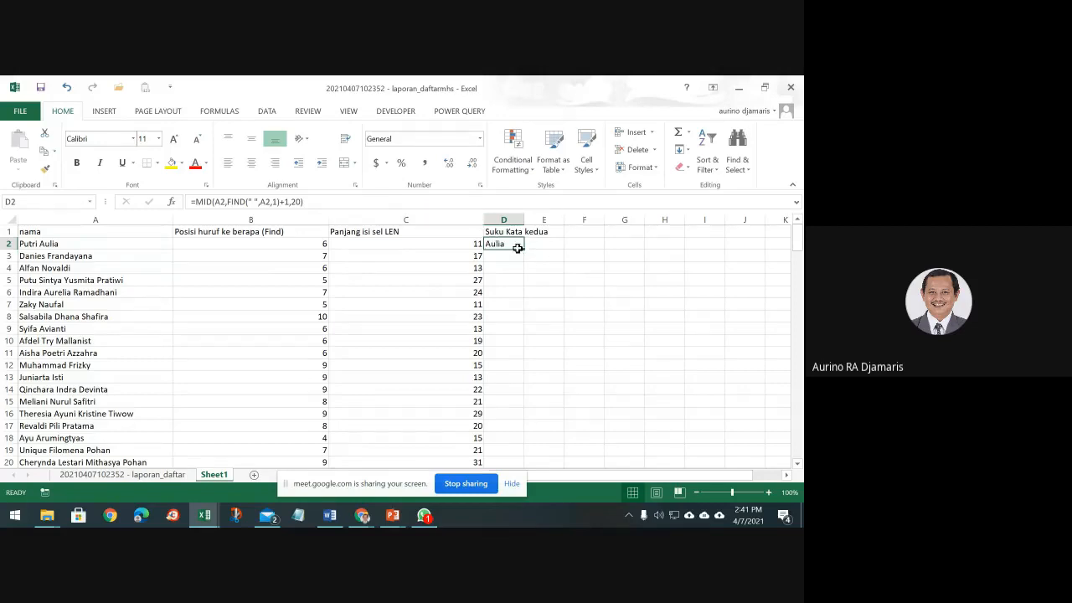
Enter =LEN(D2) in F2 to count the characters of the extracted name part.
{"action": "left_click", "coordinate": [598, 242]}
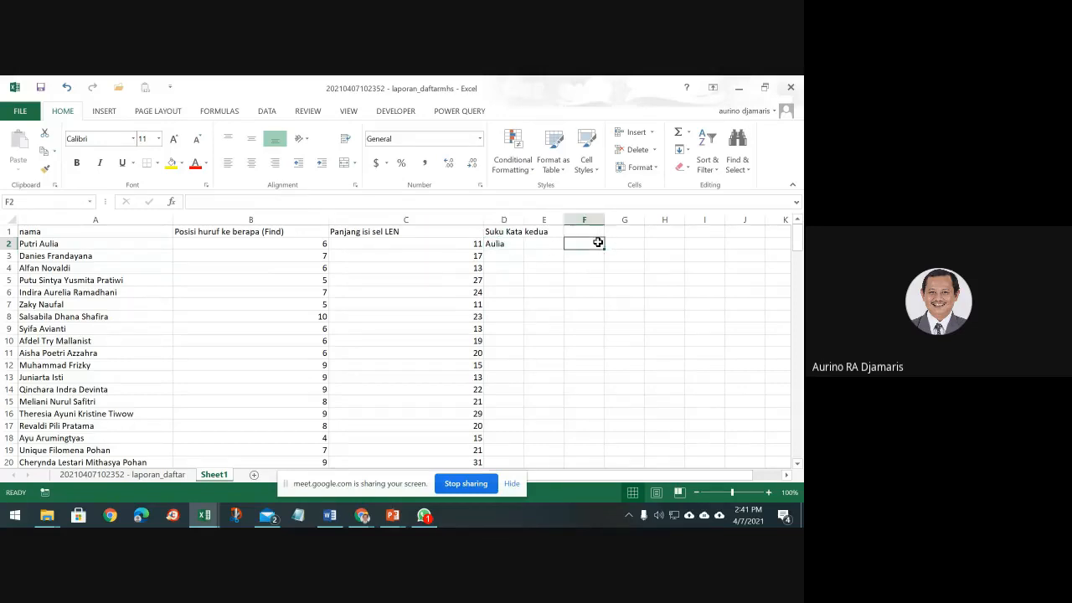
{"action": "type", "text": "=le"}
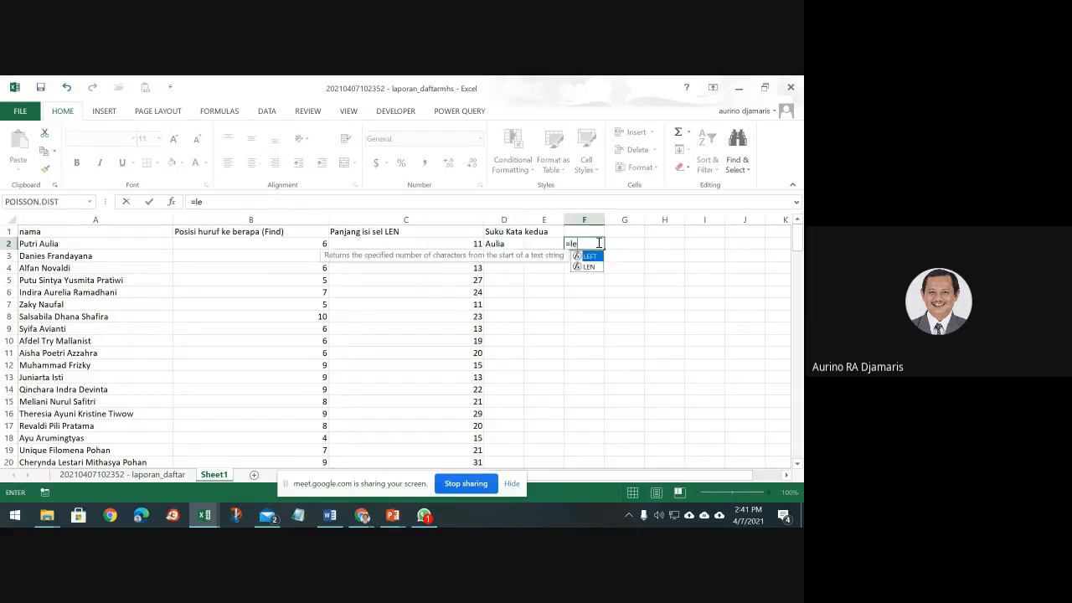
{"action": "type", "text": "n("}
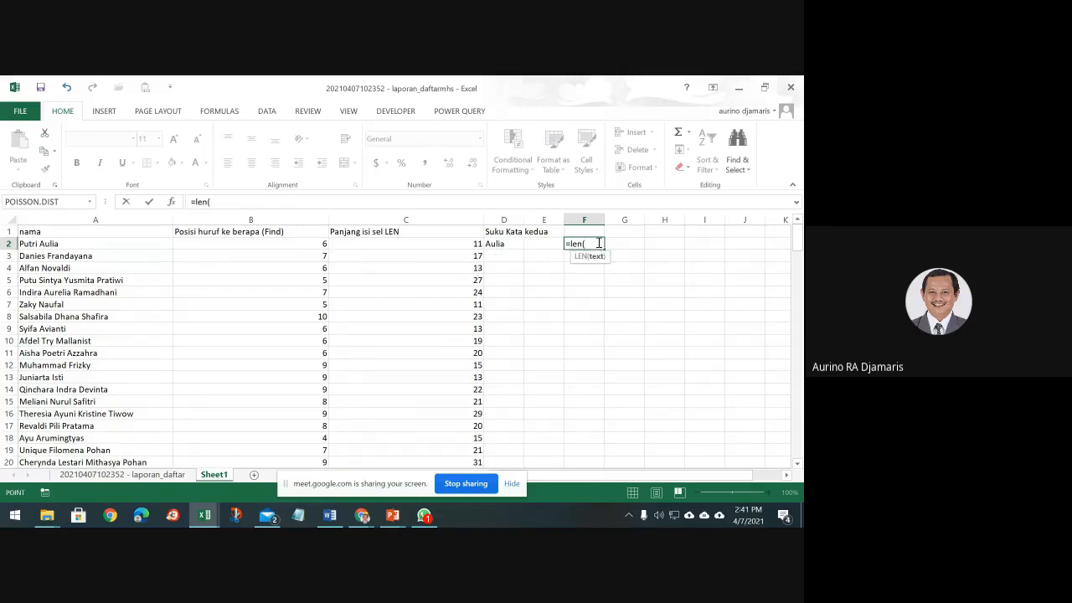
{"action": "key", "text": "Left"}
{"action": "key", "text": "Left"}
{"action": "key", "text": "Return"}
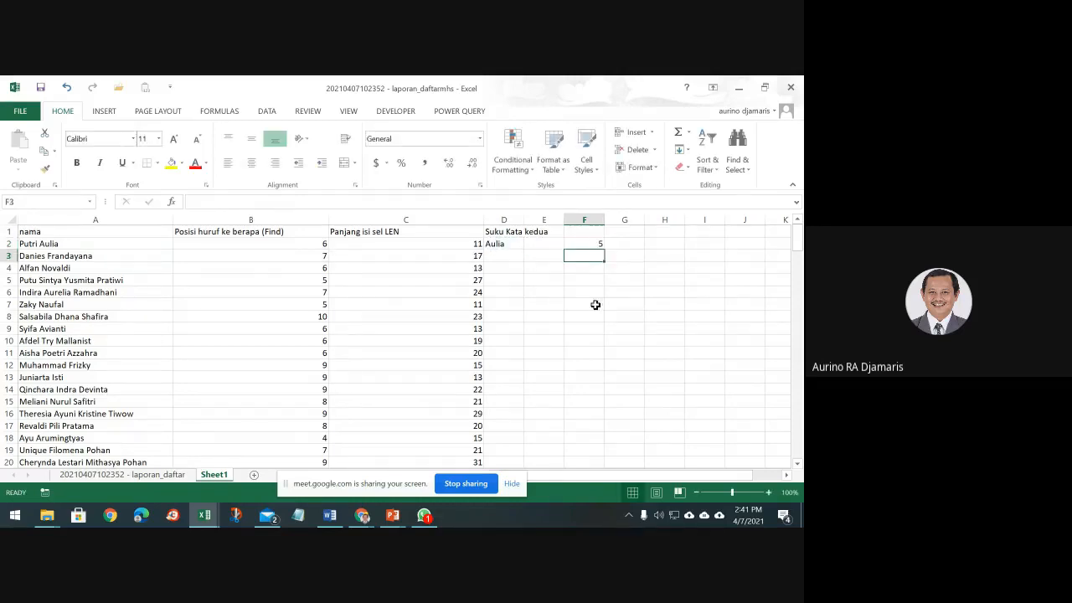
{"action": "left_click", "coordinate": [584, 242]}
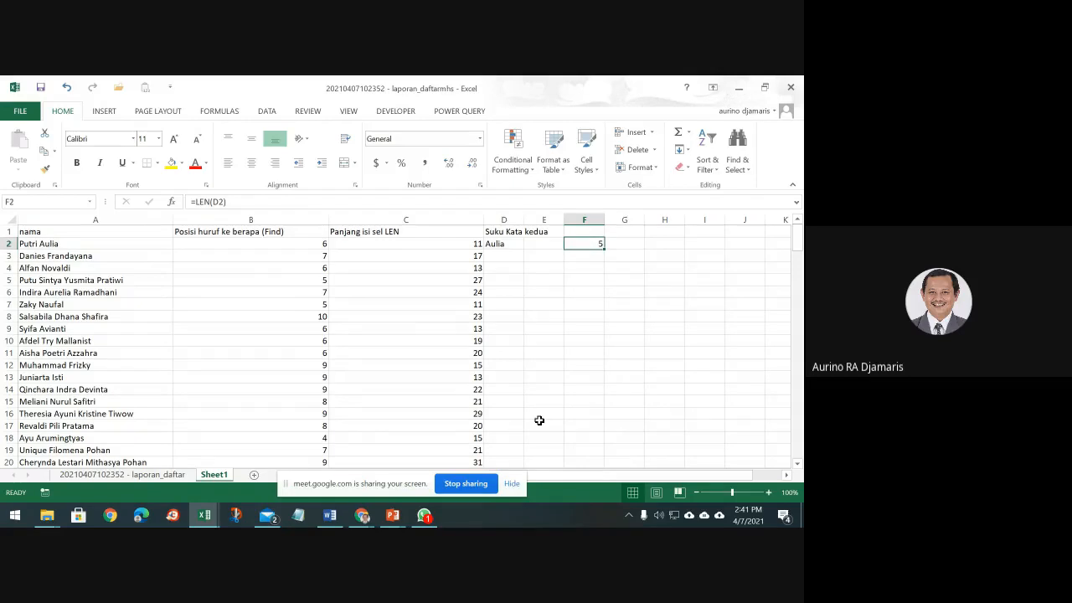
Fill the MID and FIND formula from D2 down the column for all nama entries.
{"action": "left_click", "coordinate": [494, 243]}
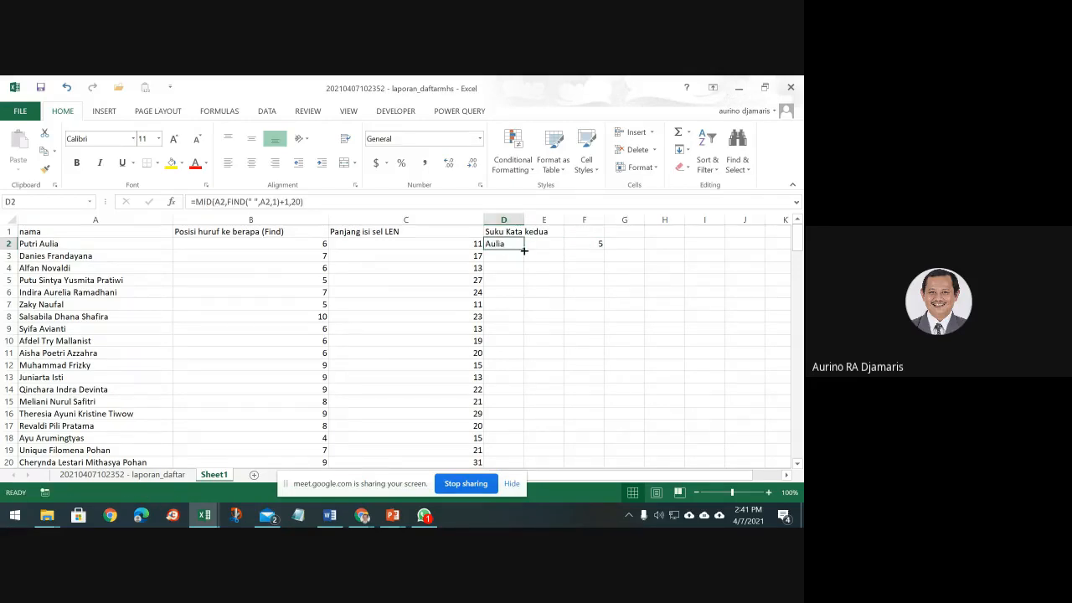
{"action": "double_click", "coordinate": [524, 249]}
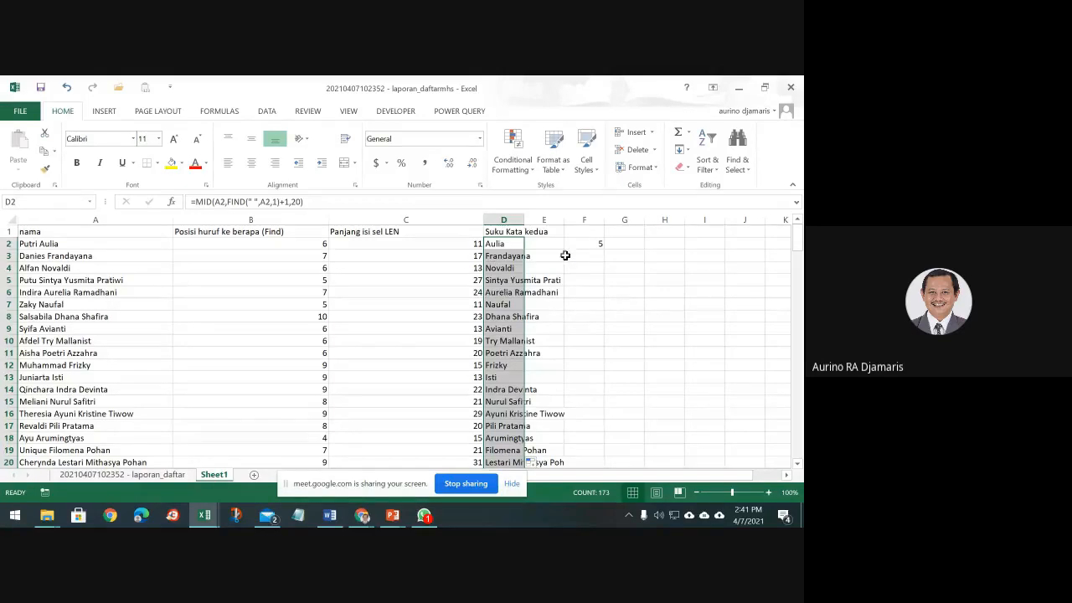
Replace the length 20 in the D2 MID formula with a nested FIND(" ",A2,2).
{"action": "left_click", "coordinate": [505, 243]}
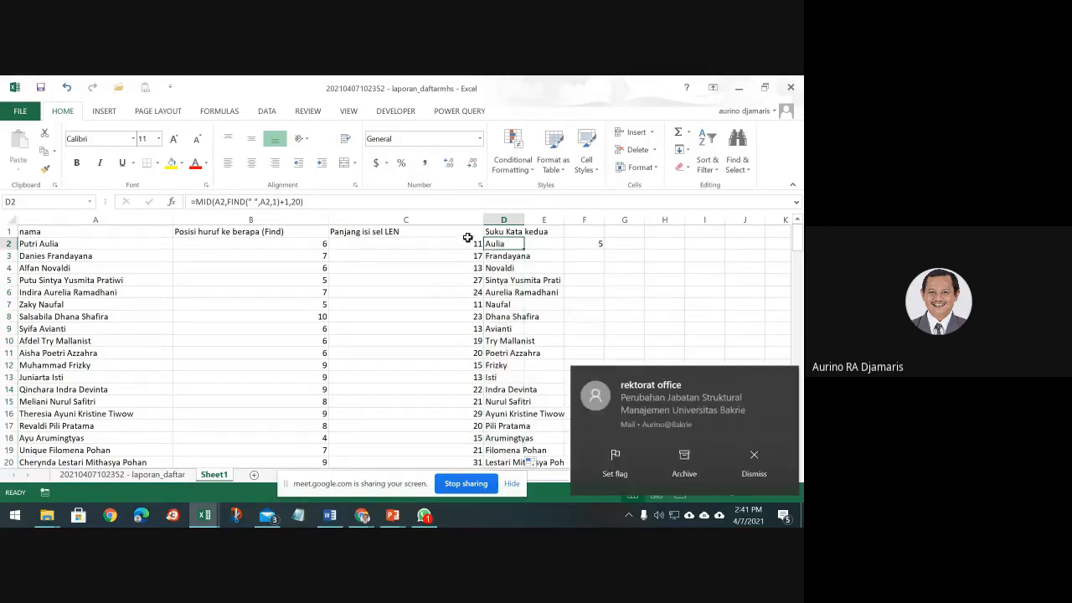
{"action": "left_click", "coordinate": [290, 201]}
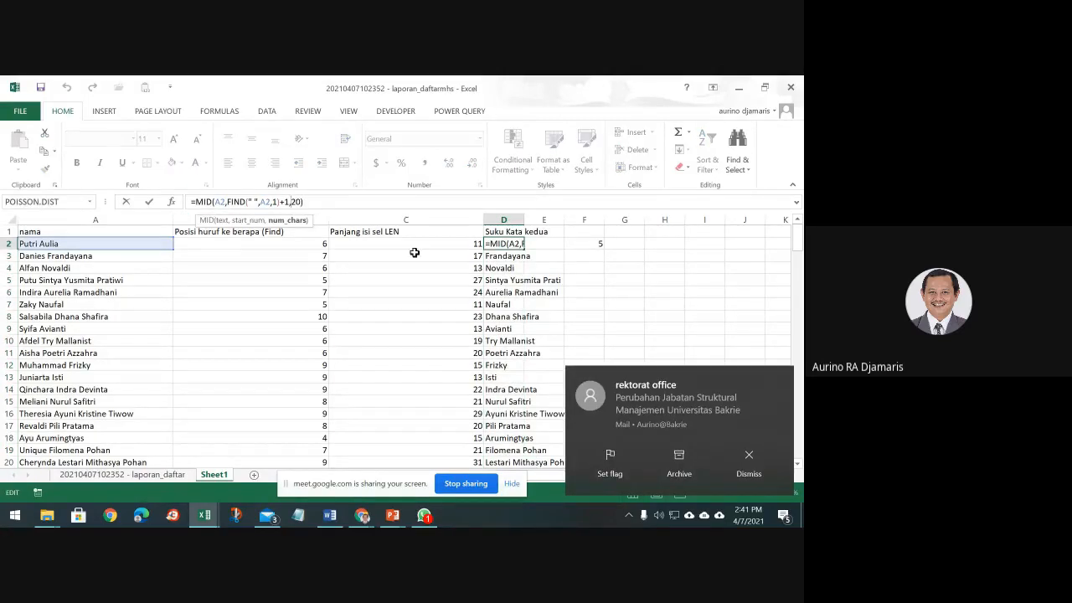
{"action": "type", "text": "find"}
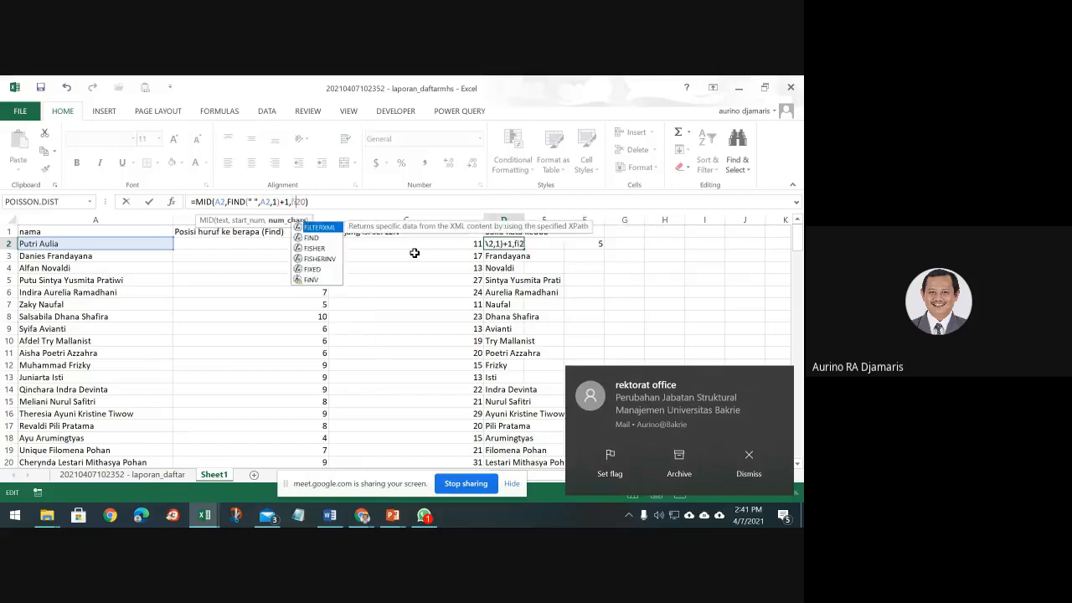
{"action": "type", "text": "(\" "}
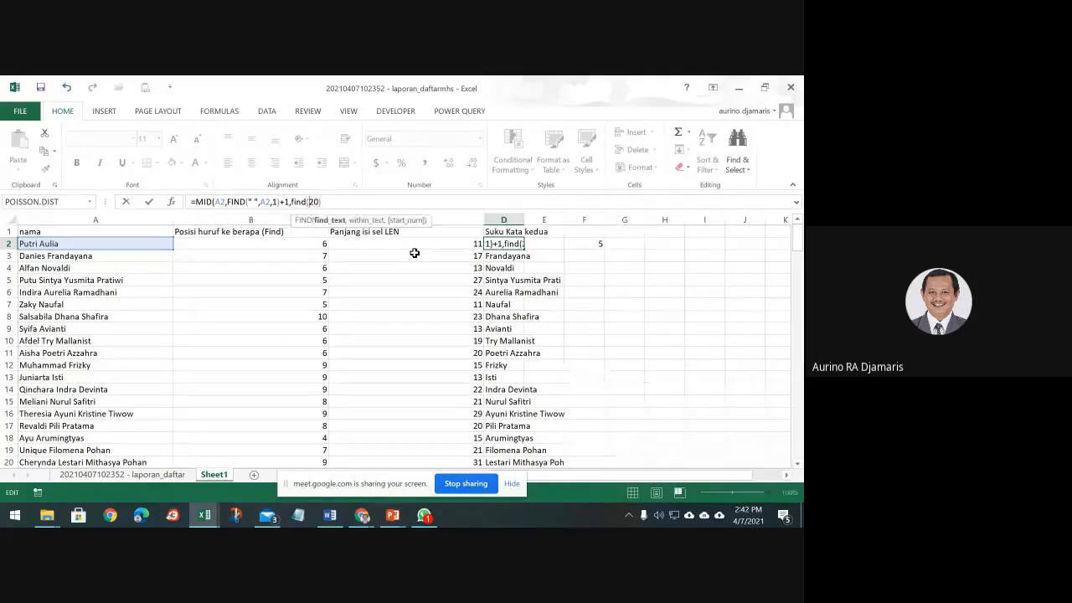
{"action": "type", "text": "\","}
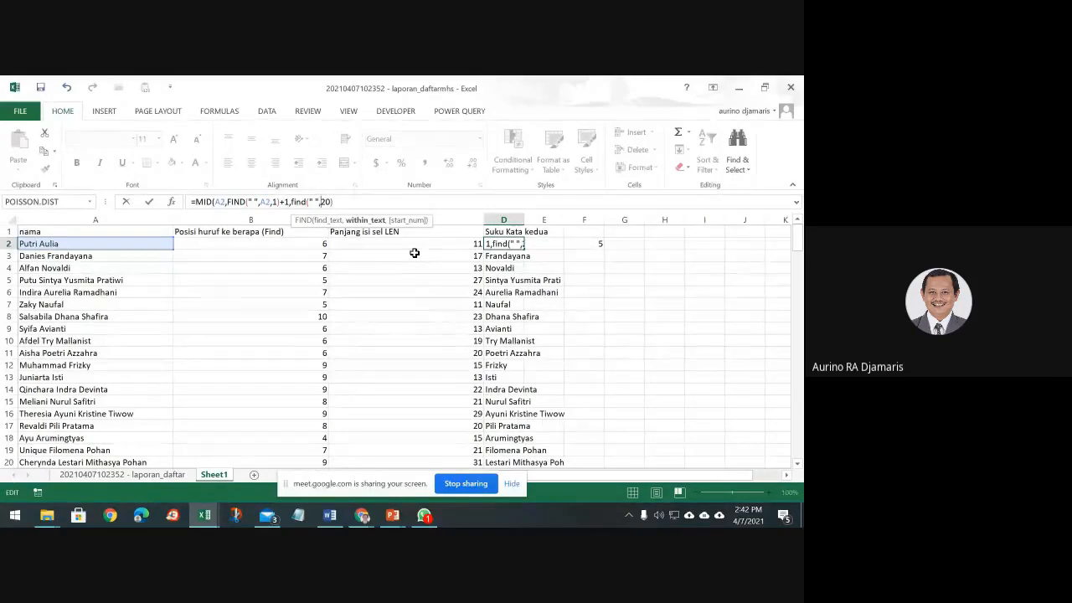
{"action": "key", "text": "Delete"}
{"action": "key", "text": "Delete"}
{"action": "left_click", "coordinate": [91, 245]}
{"action": "type", "text": ","}
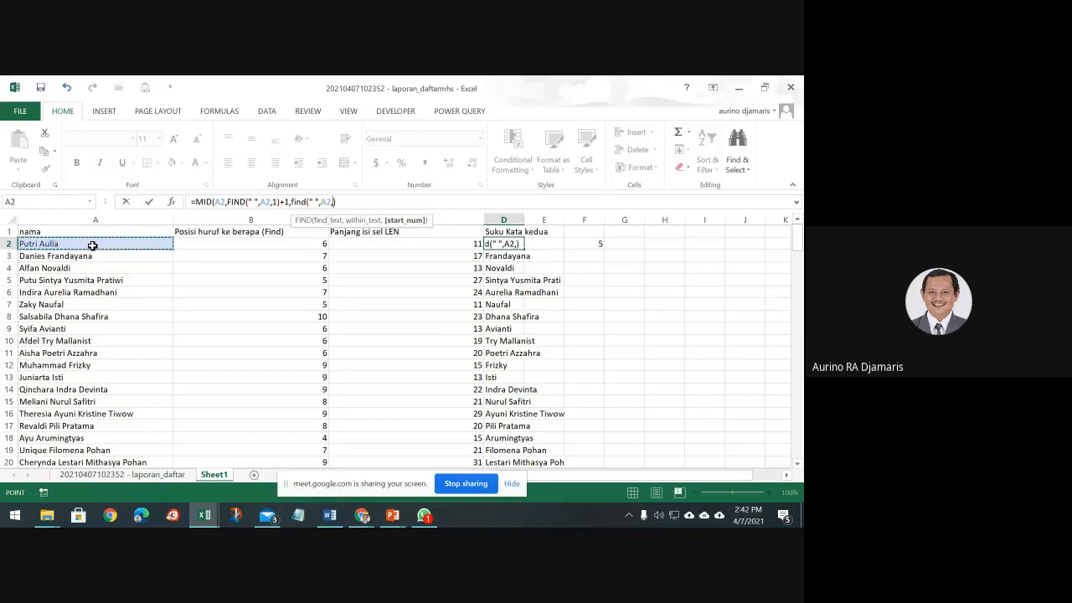
{"action": "type", "text": "2"}
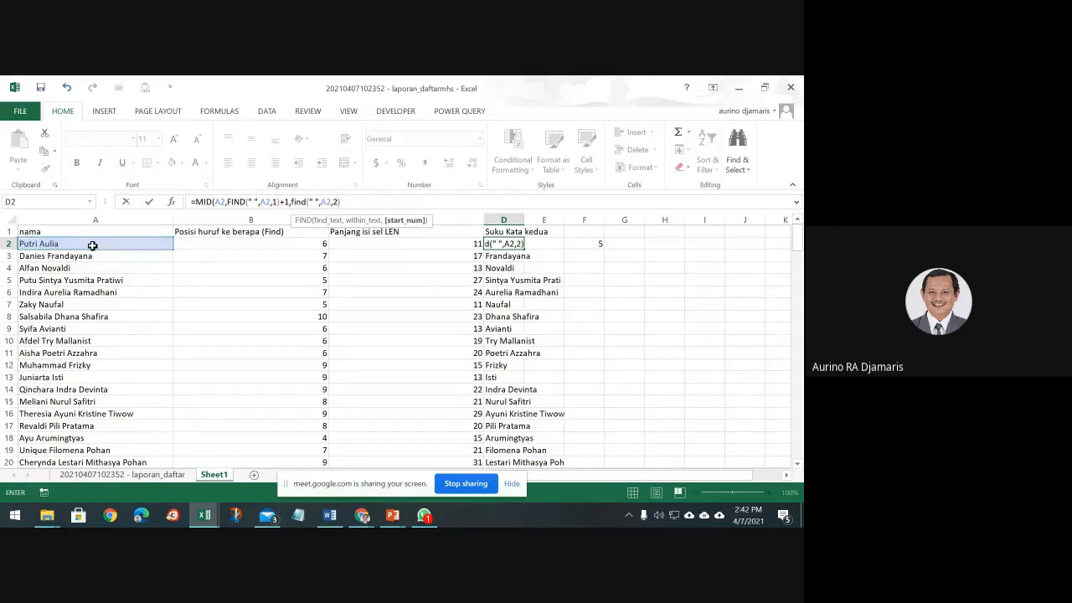
{"action": "type", "text": ")"}
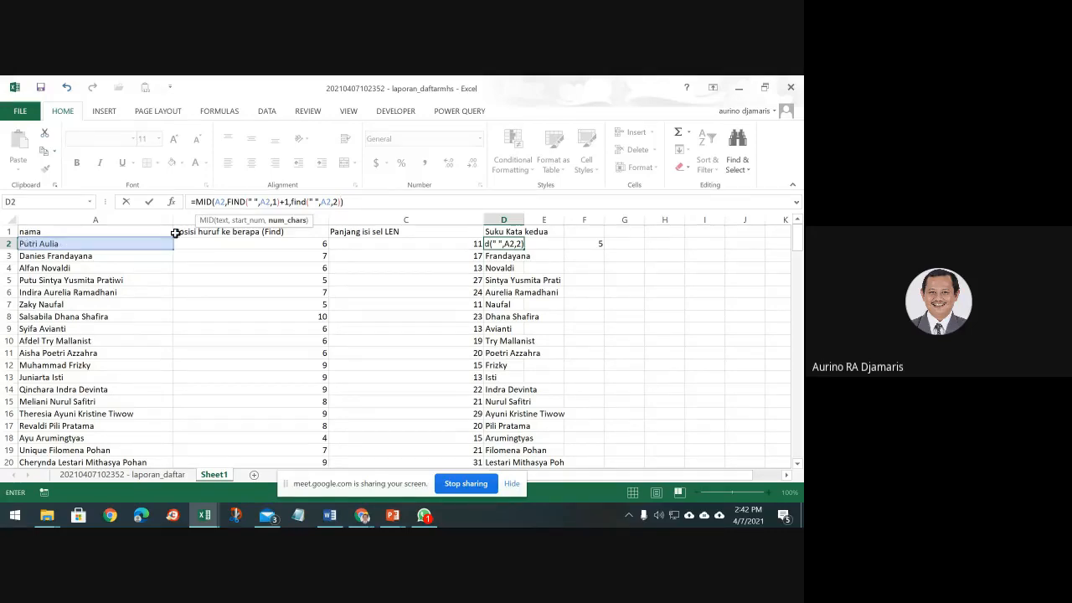
Insert LEN(A2)- before the second FIND in D2 and fill the formula down column D for all names.
{"action": "left_click", "coordinate": [289, 202]}
{"action": "left_click", "coordinate": [292, 202]}
{"action": "type", "text": "len"}
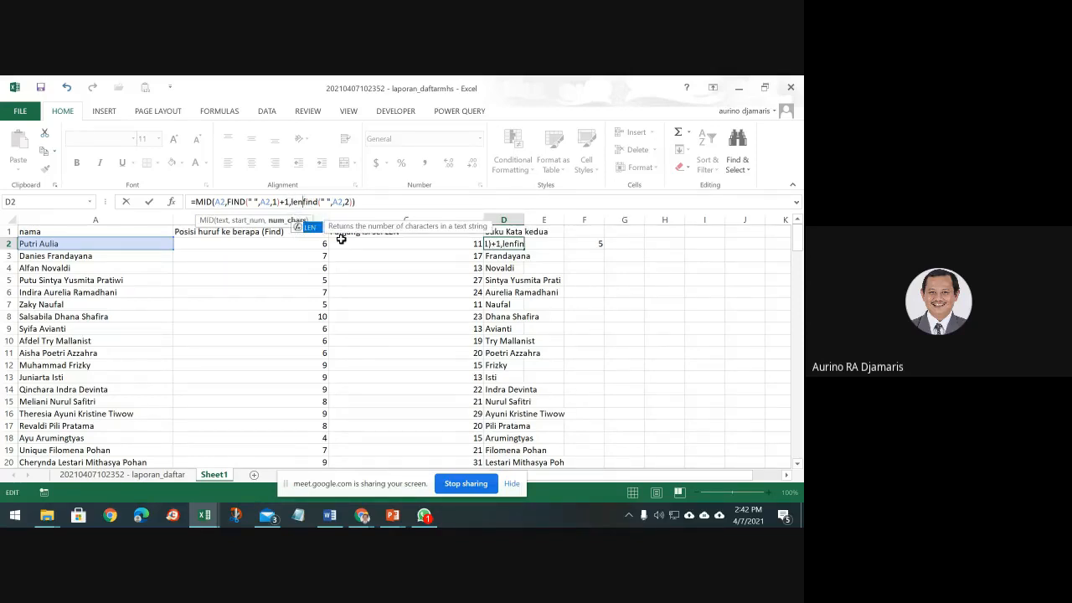
{"action": "type", "text": "("}
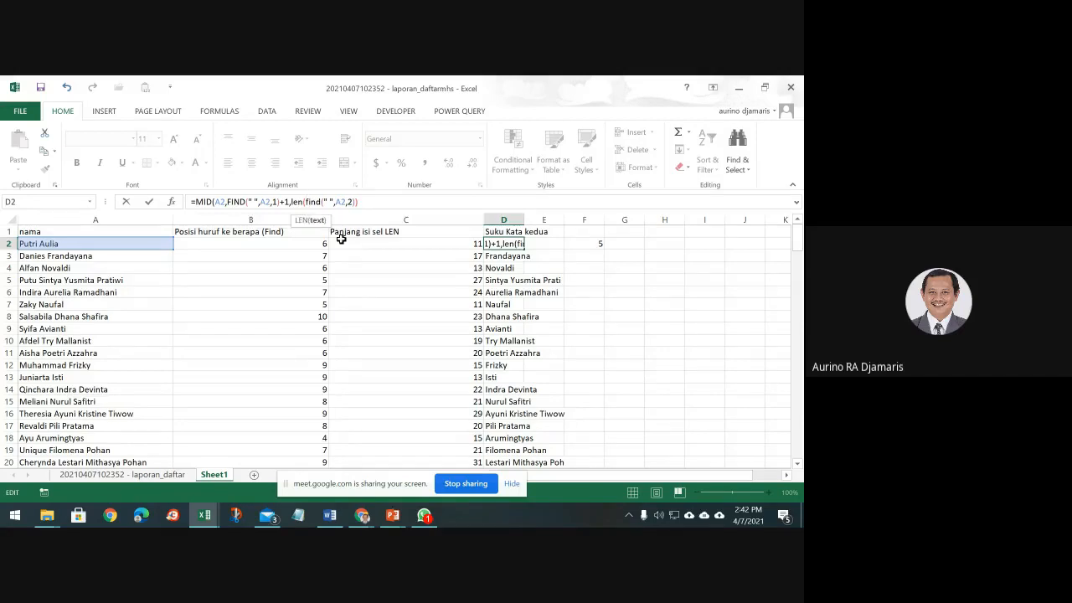
{"action": "type", "text": "a2)"}
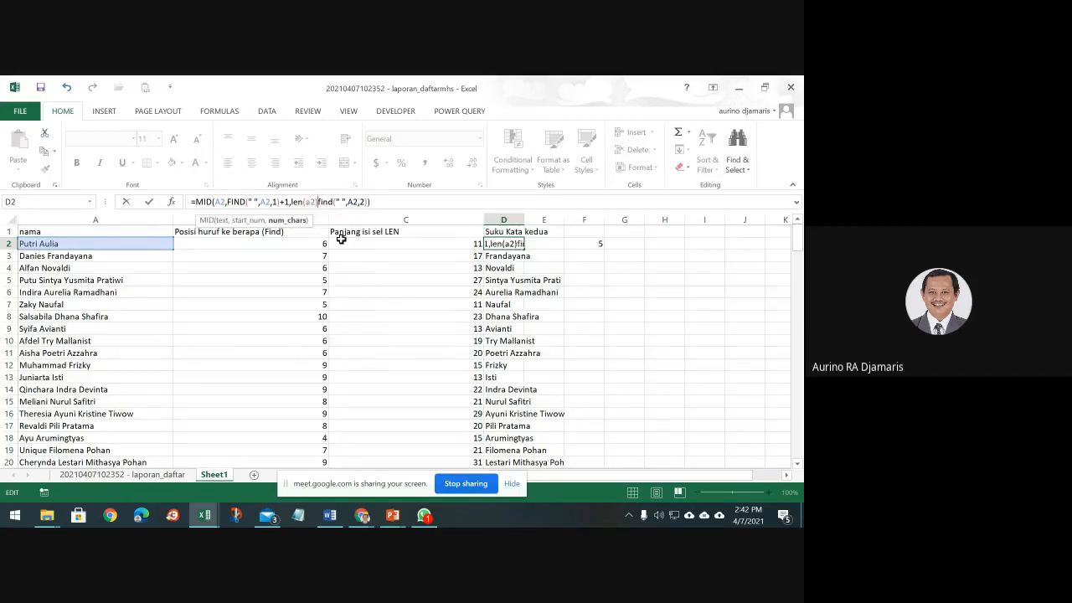
{"action": "type", "text": "-"}
{"action": "key", "text": "BackSpace"}
{"action": "type", "text": "-"}
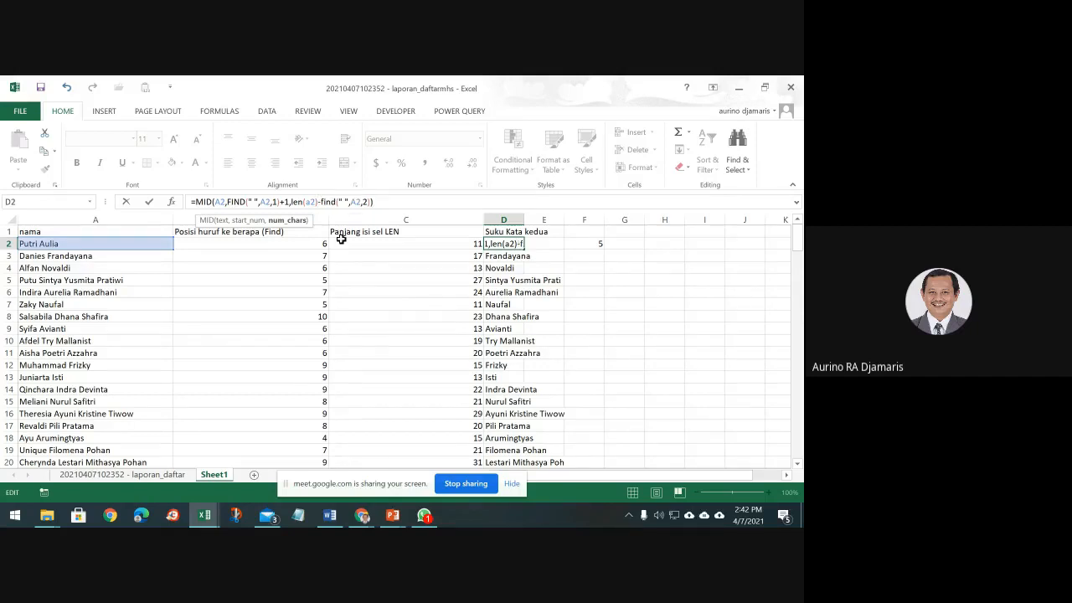
{"action": "key", "text": "Return"}
{"action": "key", "text": "Up"}
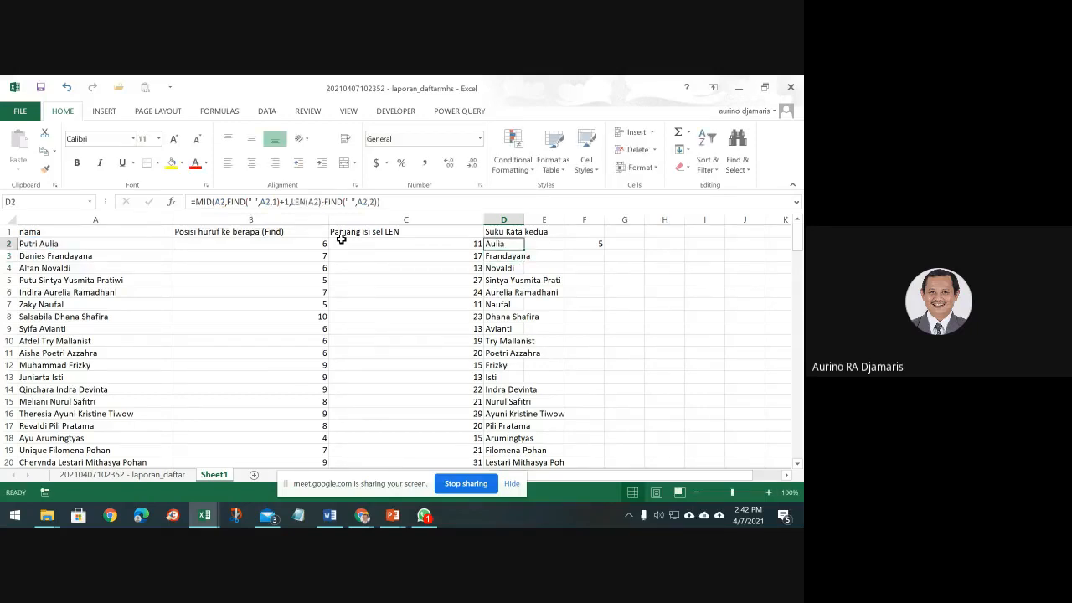
{"action": "double_click", "coordinate": [524, 249]}
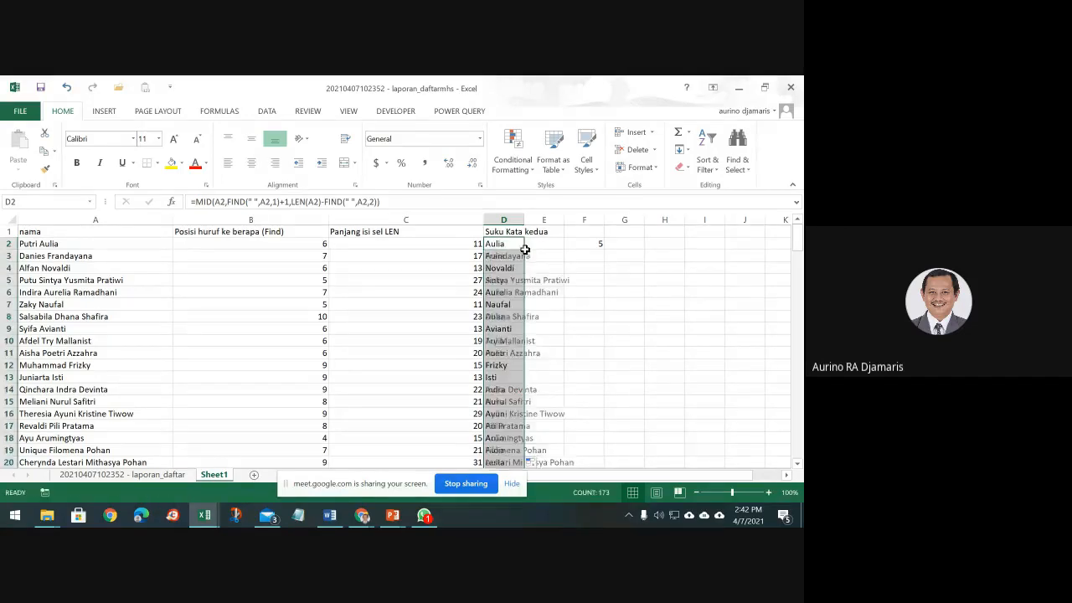
Copy the length argument LEN(A5)-FIND(" ",A5,2) from the formula in D5 and leave the cell unedited.
{"action": "left_click", "coordinate": [517, 279]}
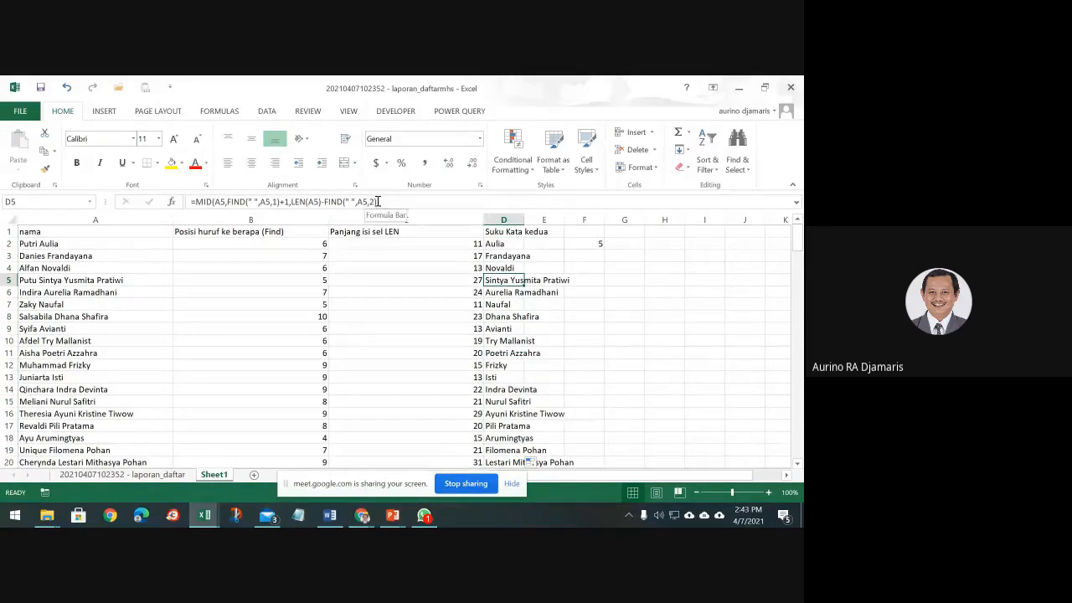
{"action": "left_click_drag", "start_coordinate": [377, 202], "coordinate": [289, 205]}
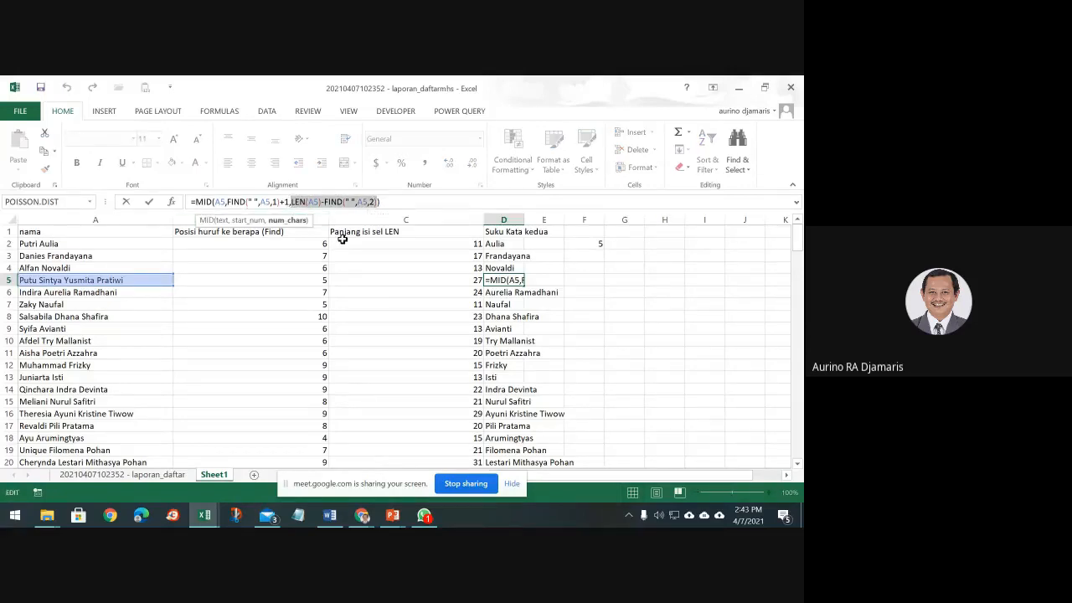
{"action": "key", "text": "super"}
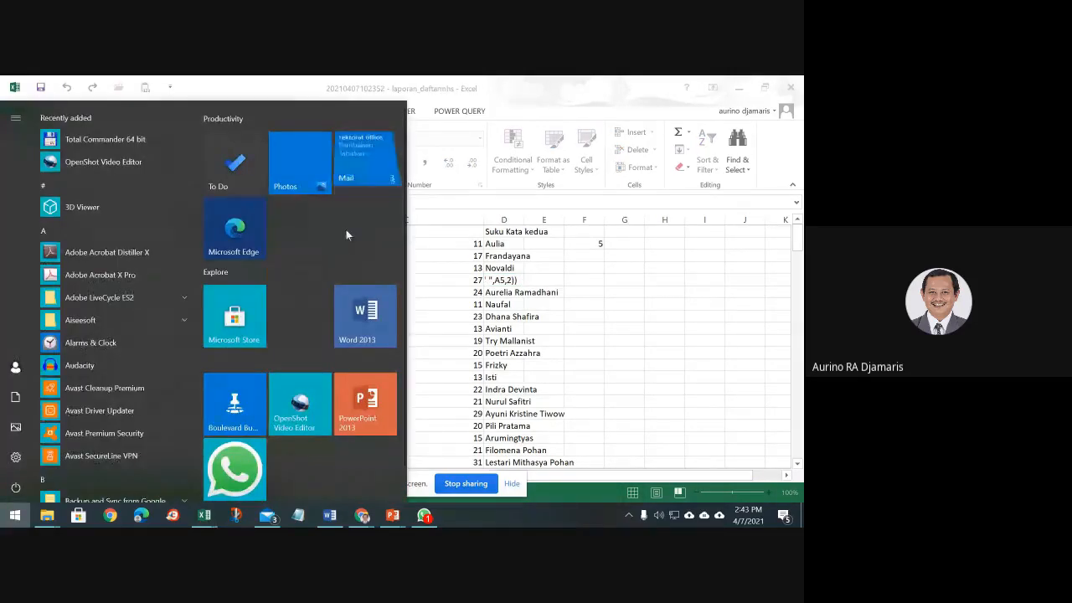
{"action": "key", "text": "super"}
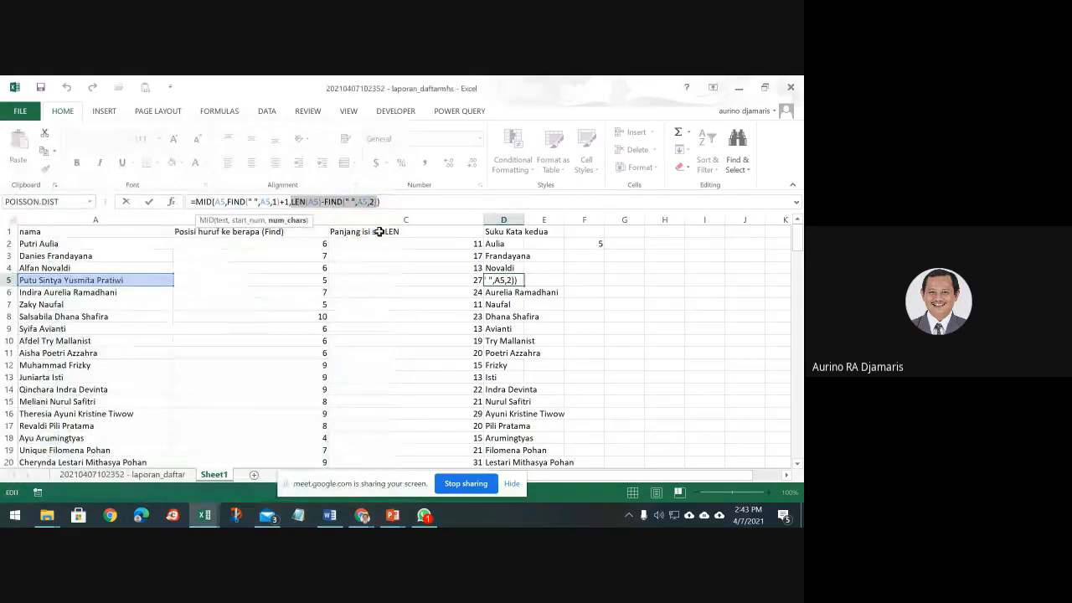
{"action": "key", "text": "Escape"}
Widen column D to fit the extracted names and enter the copied expression in E2 as =LEN(A5)-FIND(" ",A5,2).
{"action": "left_click", "coordinate": [556, 244]}
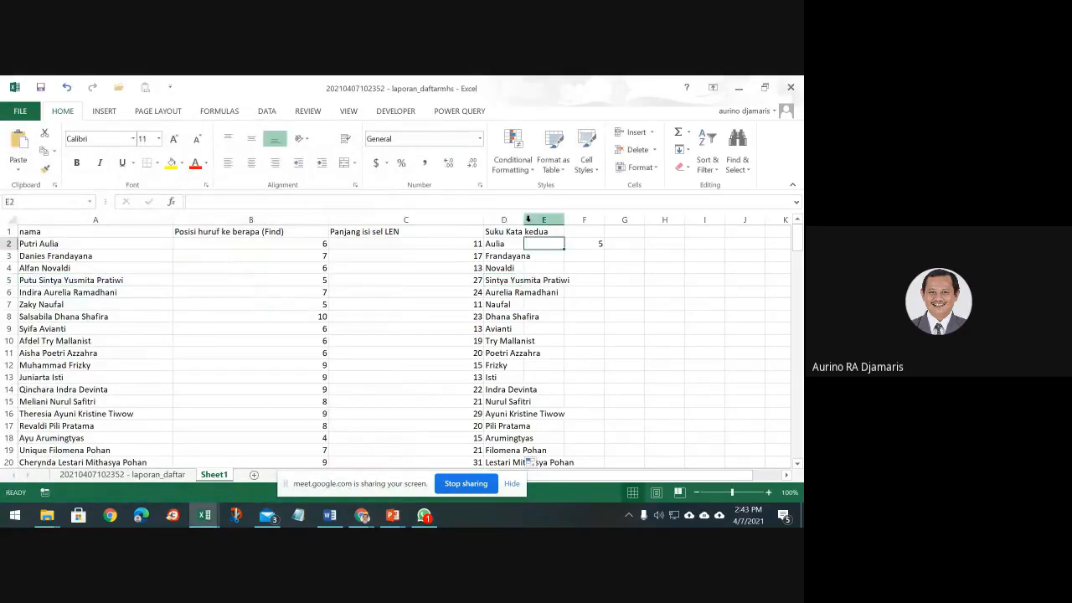
{"action": "left_click_drag", "start_coordinate": [523, 218], "coordinate": [606, 219]}
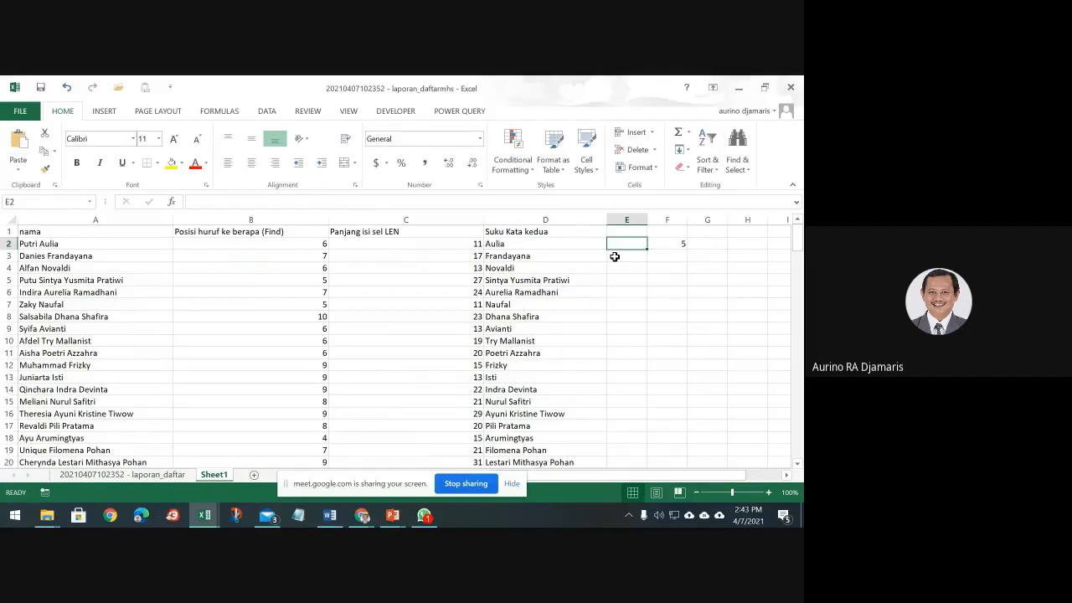
{"action": "key", "text": "ctrl+v"}
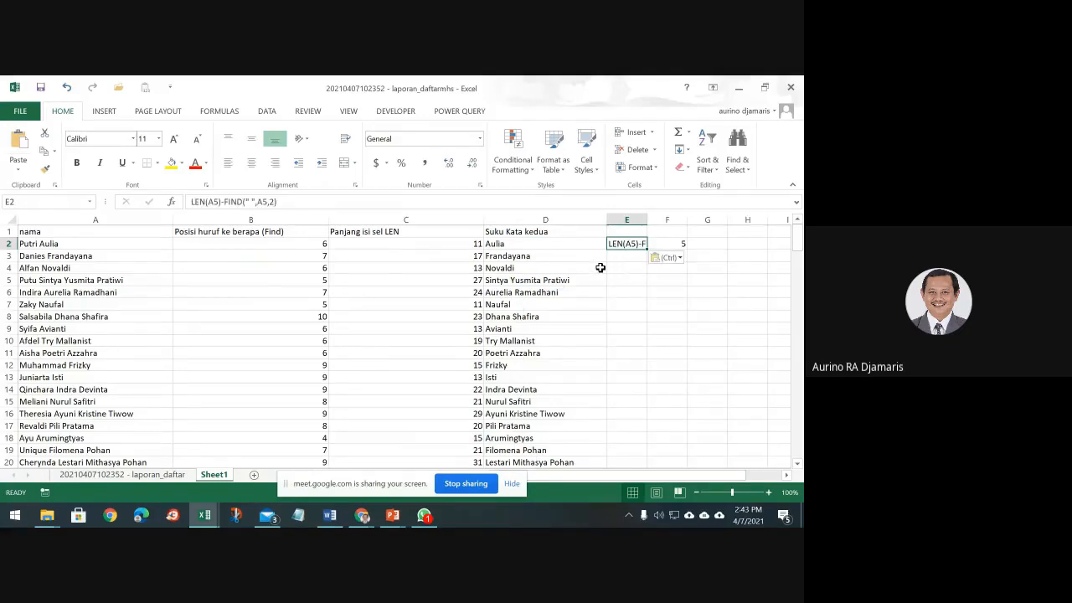
{"action": "key", "text": "Return"}
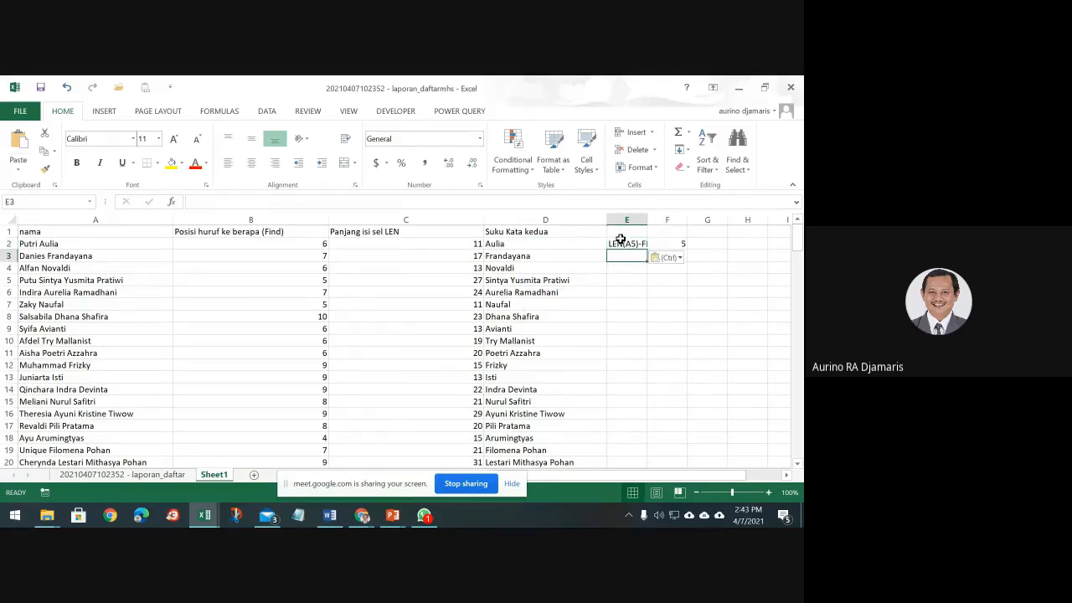
{"action": "left_click", "coordinate": [620, 243]}
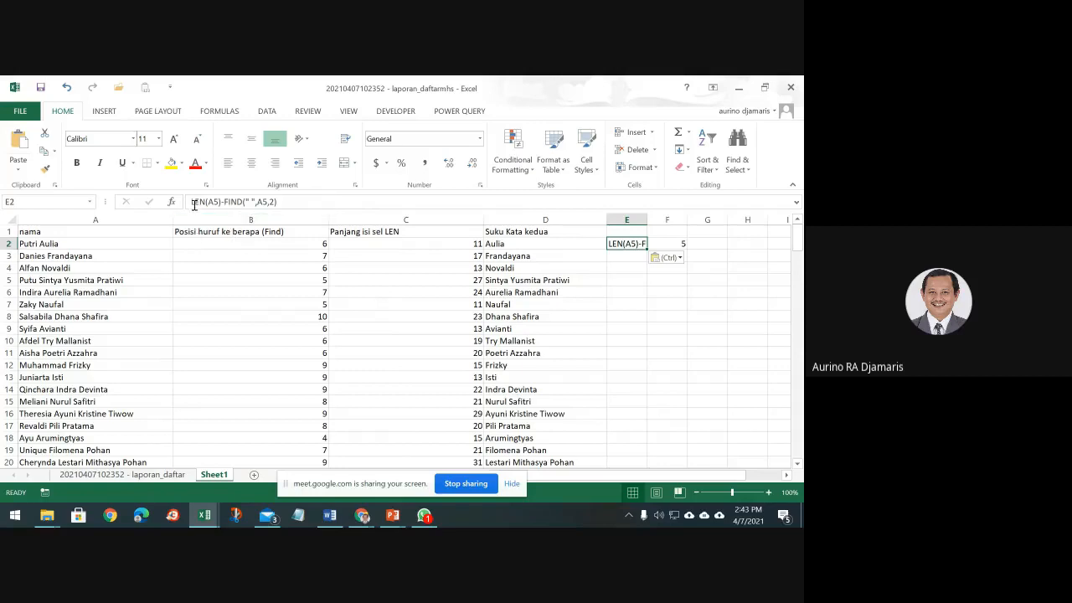
{"action": "left_click", "coordinate": [193, 203]}
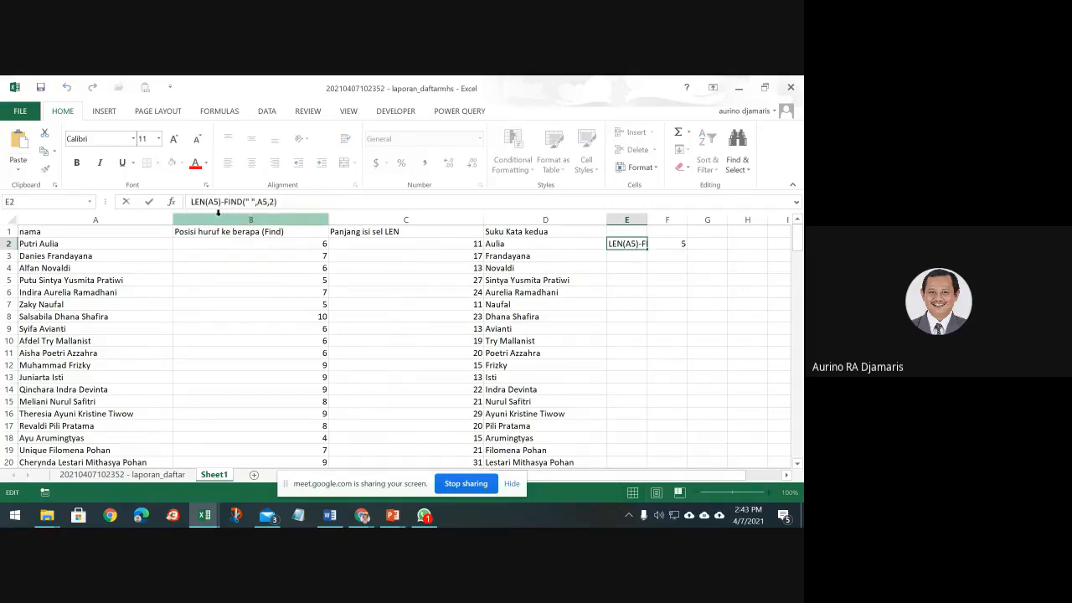
{"action": "type", "text": "="}
{"action": "key", "text": "Return"}
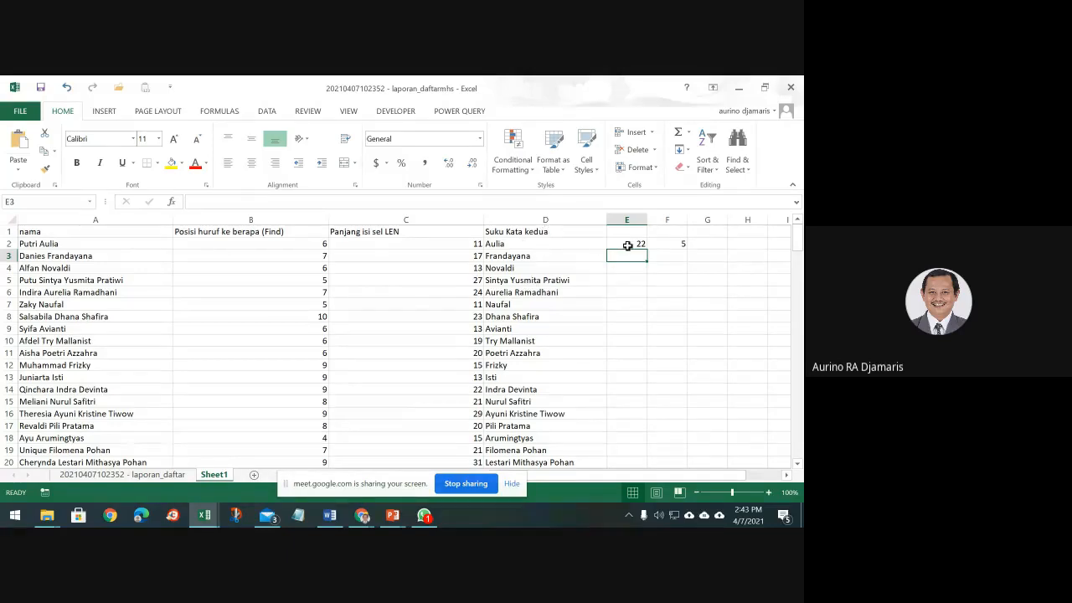
Copy FIND(" ",A2,1) from the D2 formula and remove LEN(A2)- from its length argument.
{"action": "left_click", "coordinate": [545, 248]}
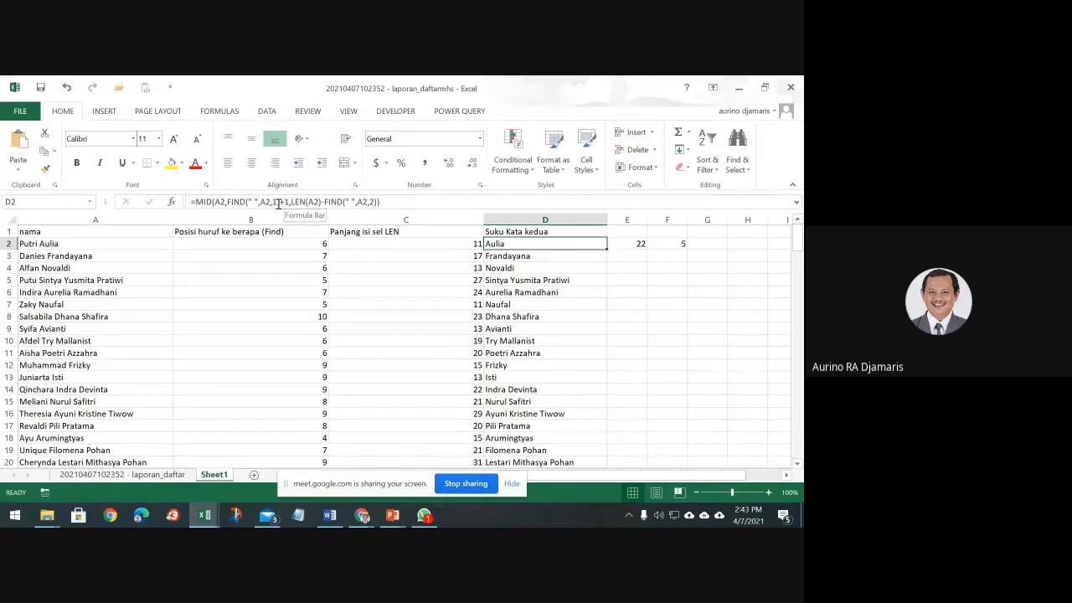
{"action": "left_click_drag", "start_coordinate": [278, 205], "coordinate": [228, 204]}
{"action": "key", "text": "ctrl+c"}
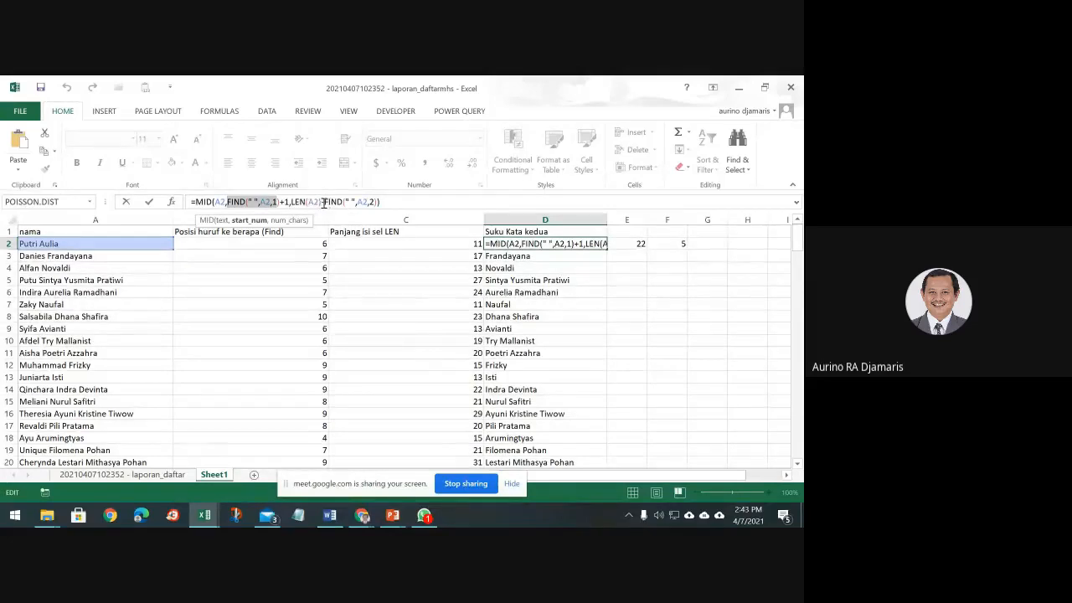
{"action": "left_click_drag", "start_coordinate": [323, 204], "coordinate": [291, 206]}
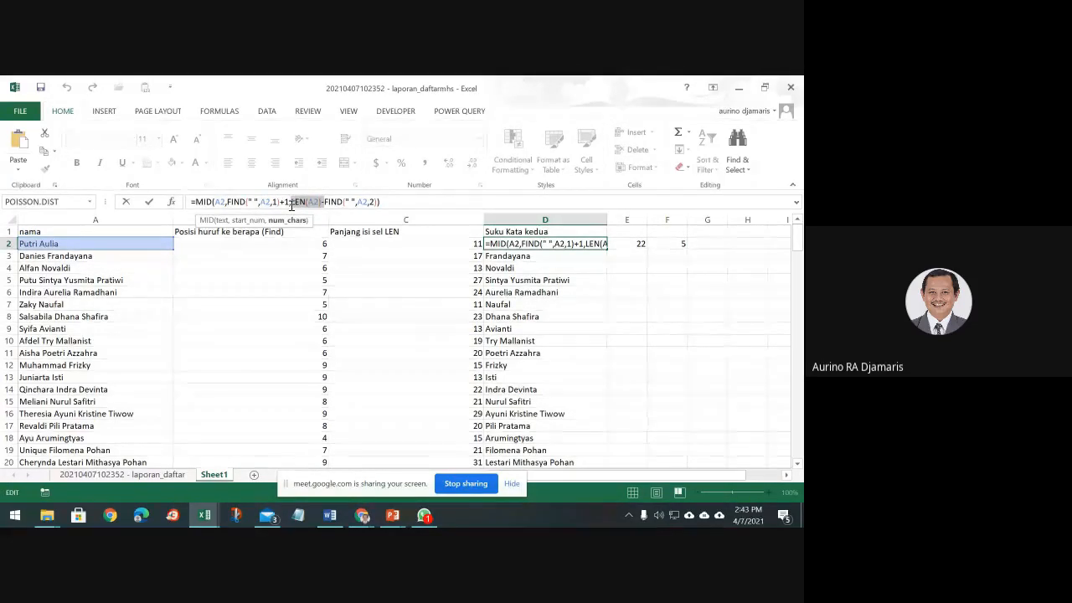
{"action": "key", "text": "Delete"}
{"action": "key", "text": "Right"}
{"action": "key", "text": "Right"}
{"action": "key", "text": "Right"}
{"action": "key", "text": "Right"}
{"action": "key", "text": "Right"}
{"action": "key", "text": "Right"}
{"action": "key", "text": "Right"}
{"action": "key", "text": "Right"}
{"action": "key", "text": "Right"}
{"action": "key", "text": "Right"}
{"action": "key", "text": "Right"}
{"action": "key", "text": "Right"}
{"action": "key", "text": "Right"}
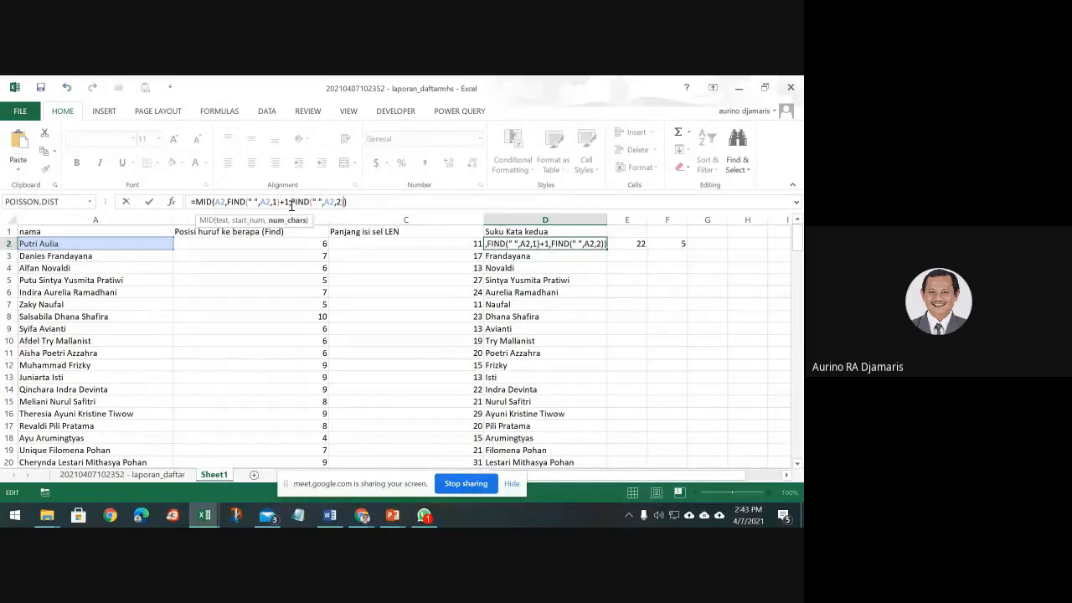
Paste the copied FIND after a minus sign and accept the correction, making D2 =MID(A2,FIND(" ",A2,1)+1,FIND(" ",A2,2-FIND(" ",A2,1))).
{"action": "key", "text": "ctrl+v"}
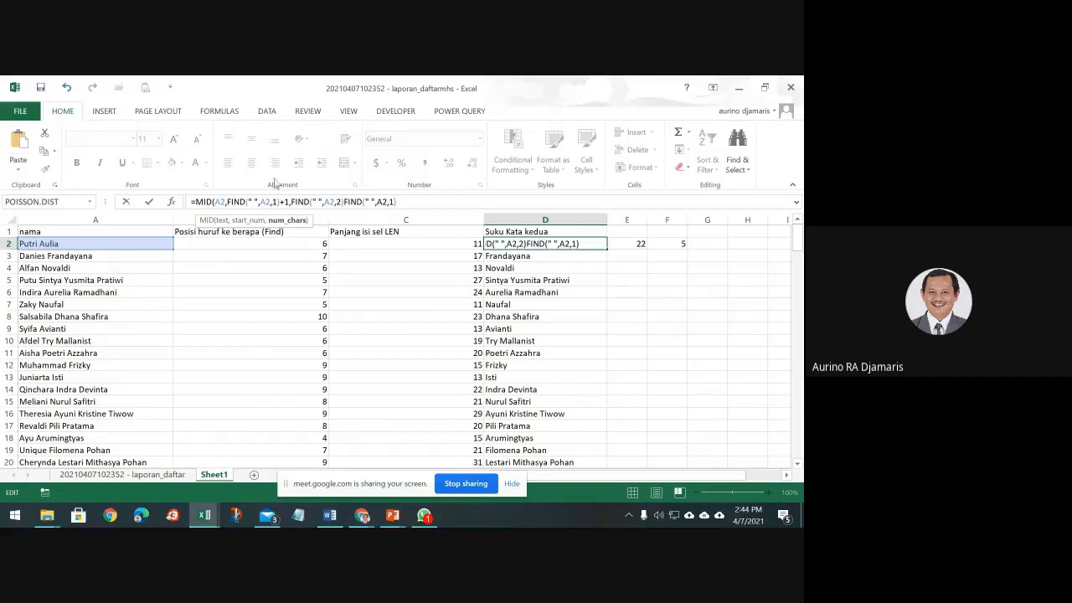
{"action": "left_click", "coordinate": [340, 203]}
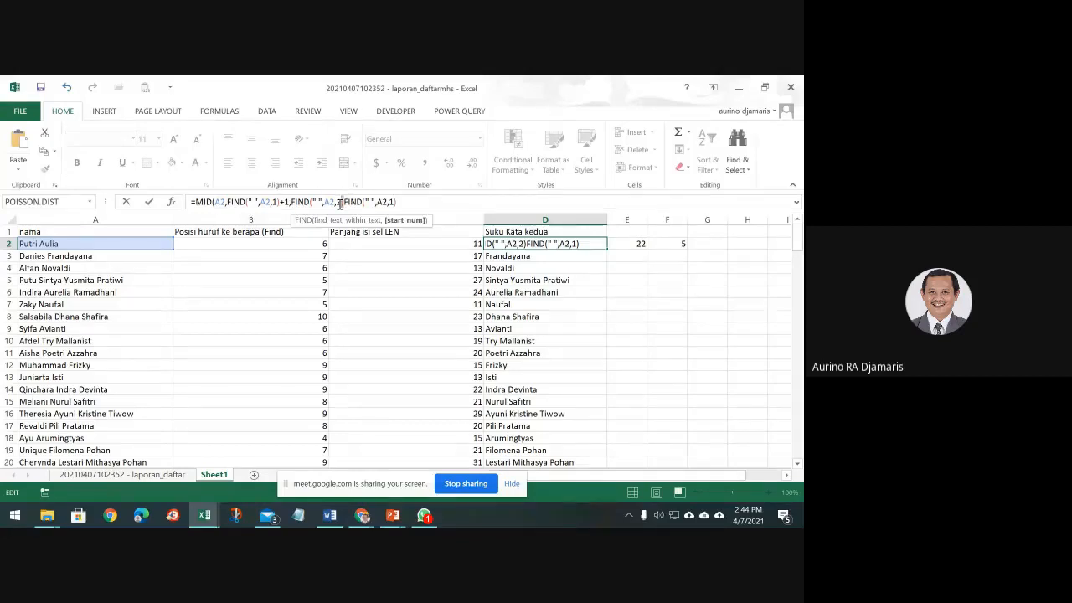
{"action": "key", "text": "BackSpace"}
{"action": "type", "text": "-"}
{"action": "key", "text": "Return"}
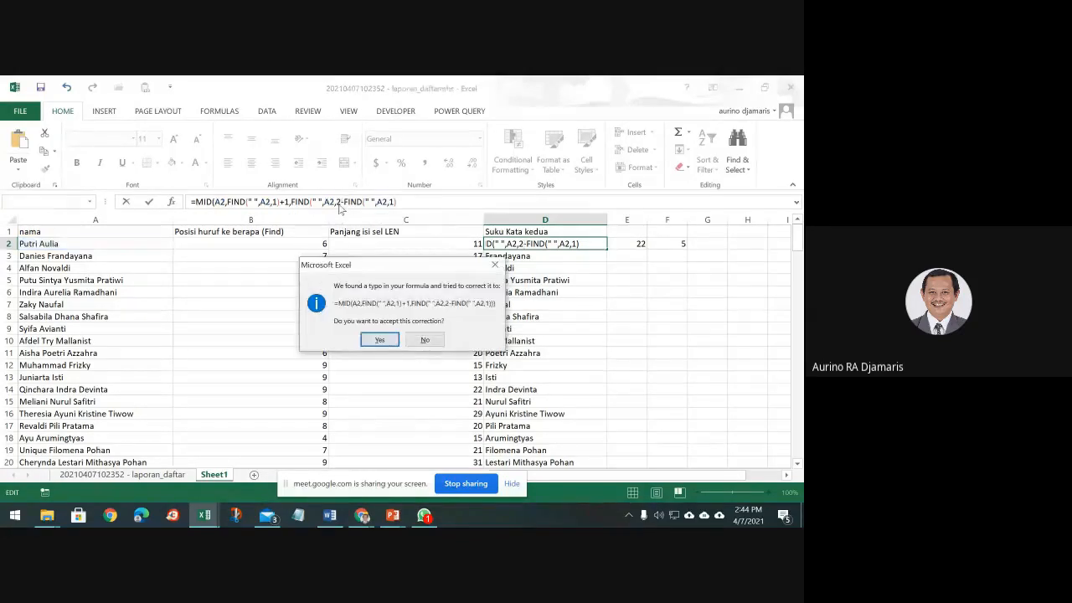
{"action": "key", "text": "Return"}
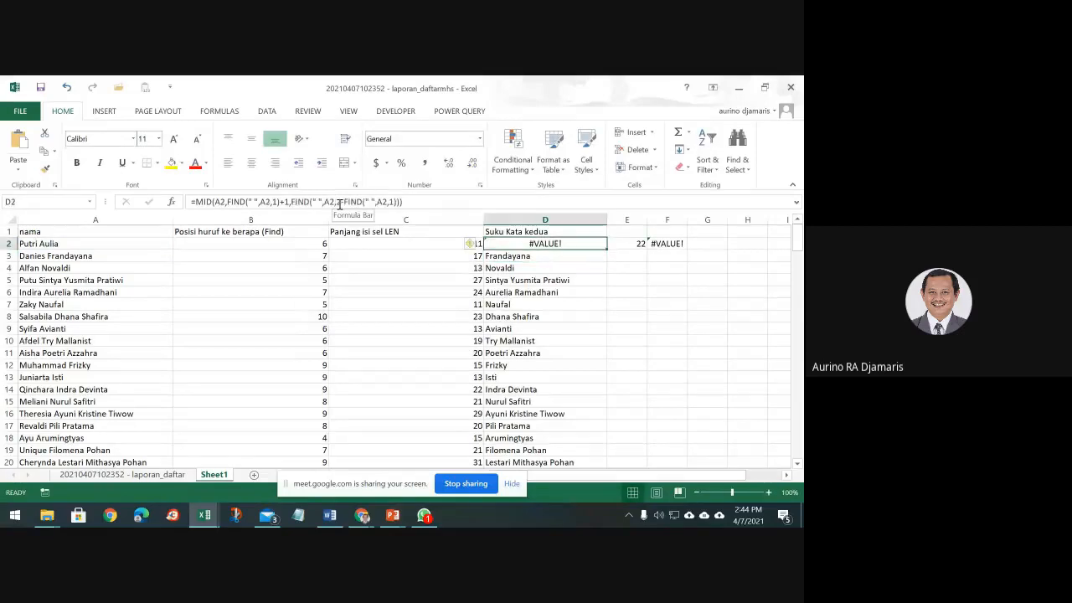
Close the FIND after start number 2 and accept the correction, making D2 =MID(A2,FIND(" ",A2,1)+1,FIND(" ",A2,2)-FIND(" ",A2,1)).
{"action": "left_click", "coordinate": [339, 204]}
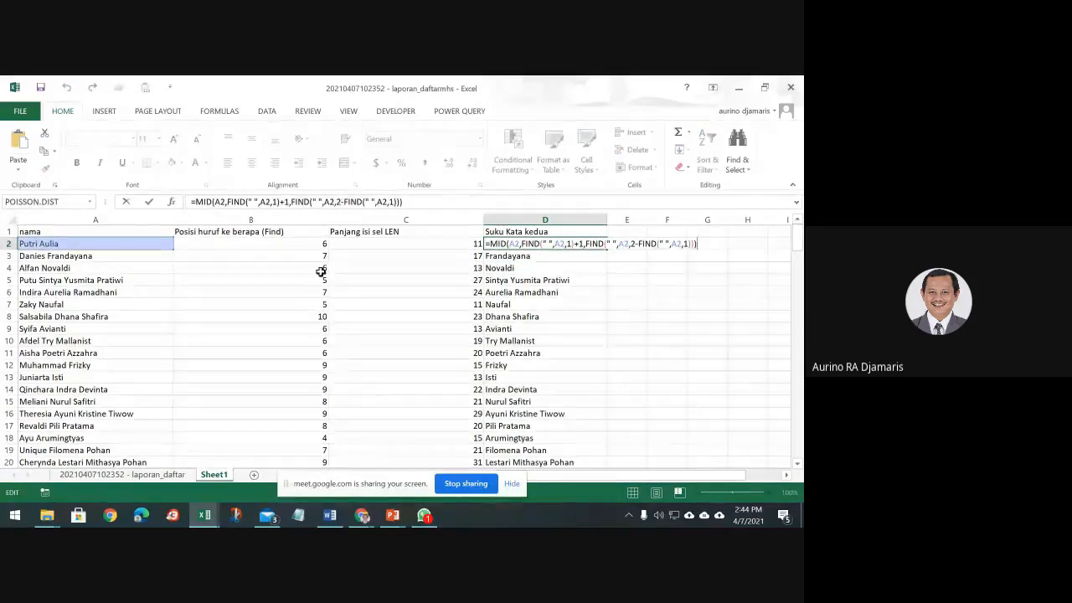
{"action": "left_click", "coordinate": [340, 202]}
{"action": "type", "text": ")"}
{"action": "key", "text": "Return"}
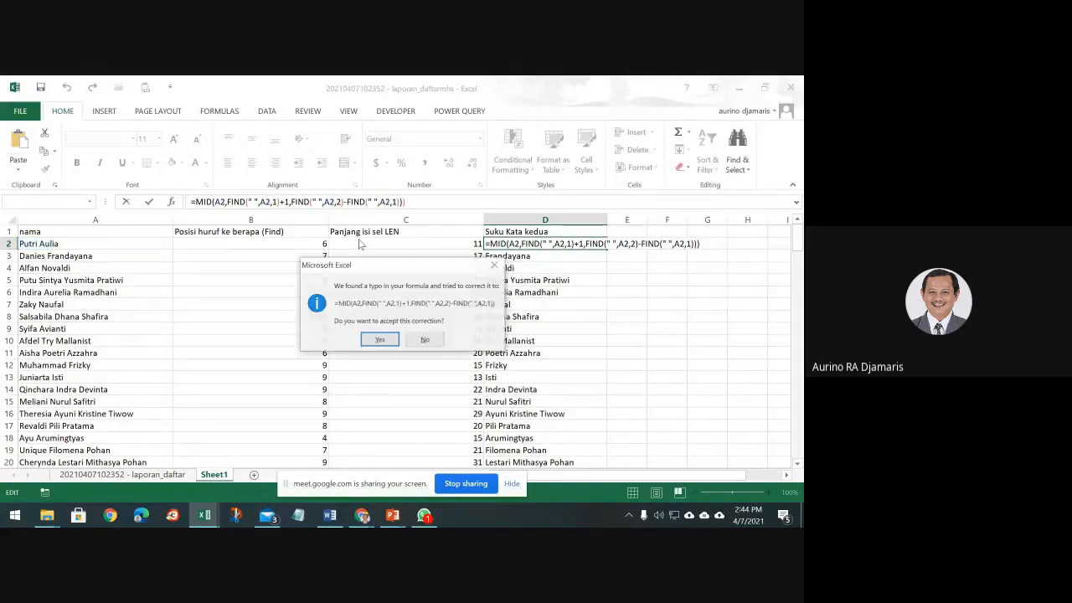
{"action": "key", "text": "Return"}
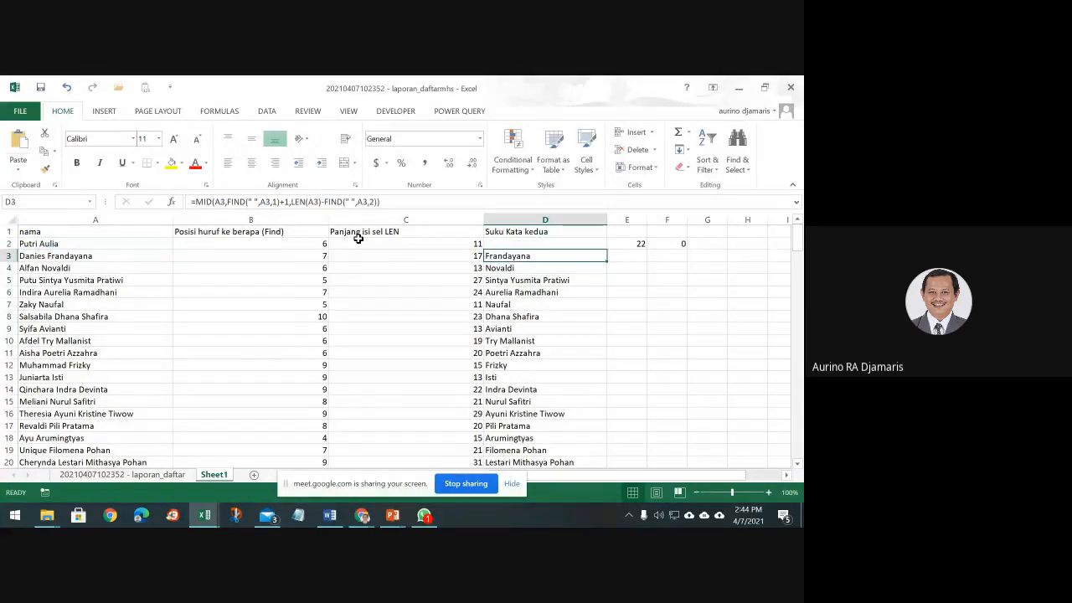
{"action": "left_click", "coordinate": [507, 243]}
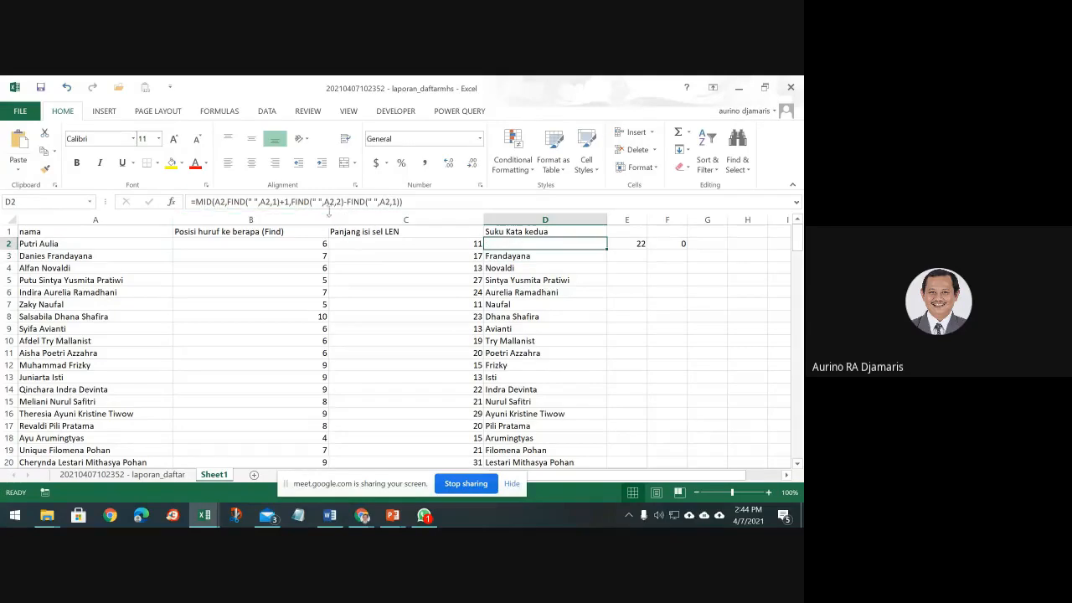
{"action": "left_click", "coordinate": [328, 203]}
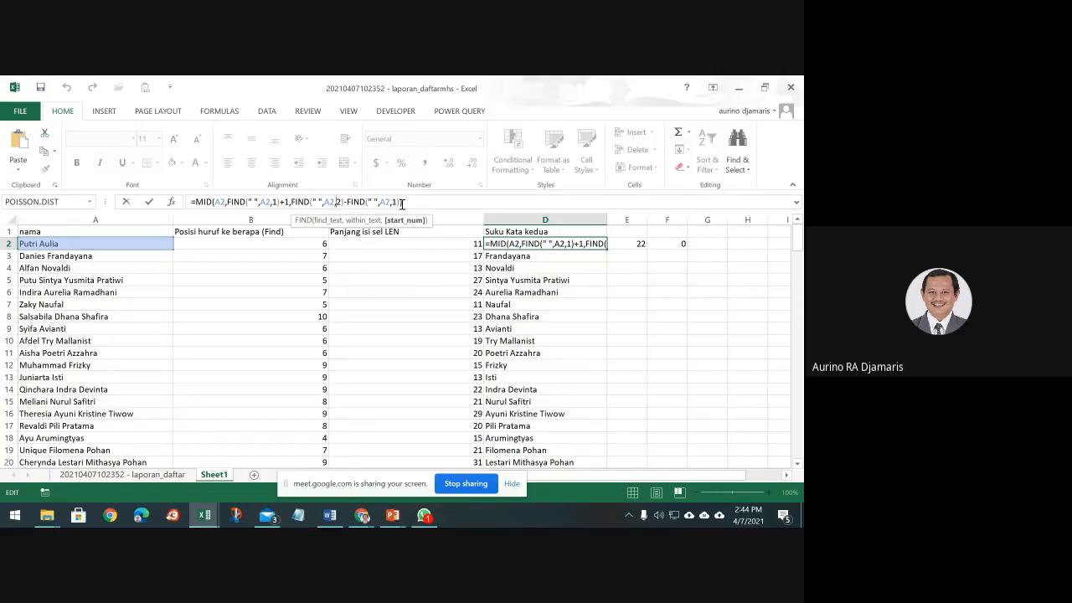
{"action": "left_click", "coordinate": [636, 242]}
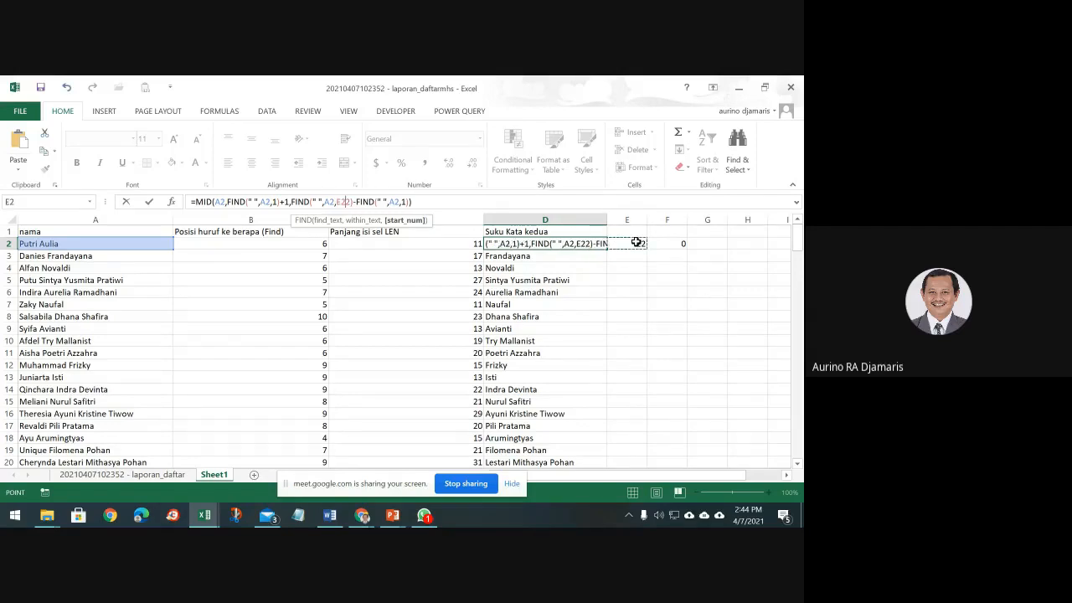
{"action": "key", "text": "Escape"}
Remove LEN(A5)- from the formula in E2, making it =FIND(" ",A5,2).
{"action": "left_click", "coordinate": [636, 243]}
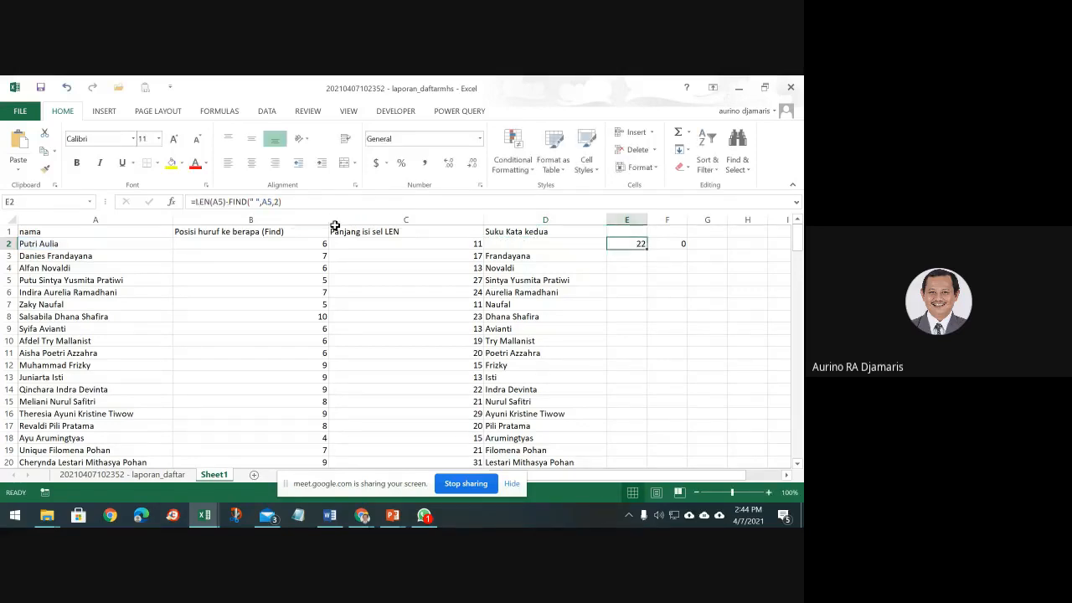
{"action": "left_click", "coordinate": [233, 202]}
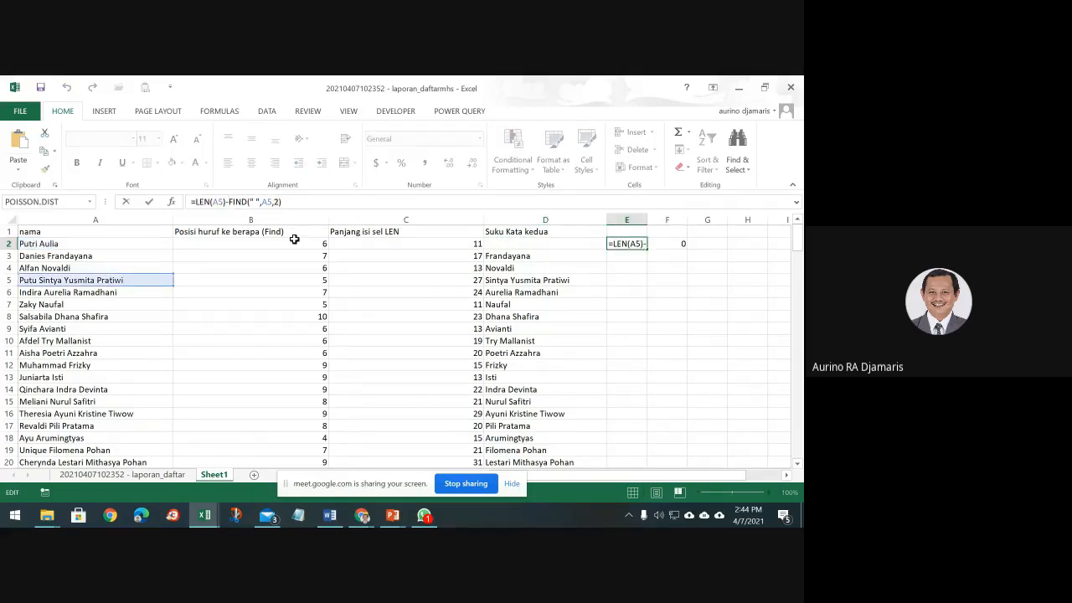
{"action": "key", "text": "shift+Left"}
{"action": "key", "text": "shift+Left"}
{"action": "key", "text": "shift+Left"}
{"action": "key", "text": "shift+Left"}
{"action": "key", "text": "shift+Left"}
{"action": "key", "text": "shift+Left"}
{"action": "key", "text": "shift+Left"}
{"action": "key", "text": "shift+Left"}
{"action": "key", "text": "BackSpace"}
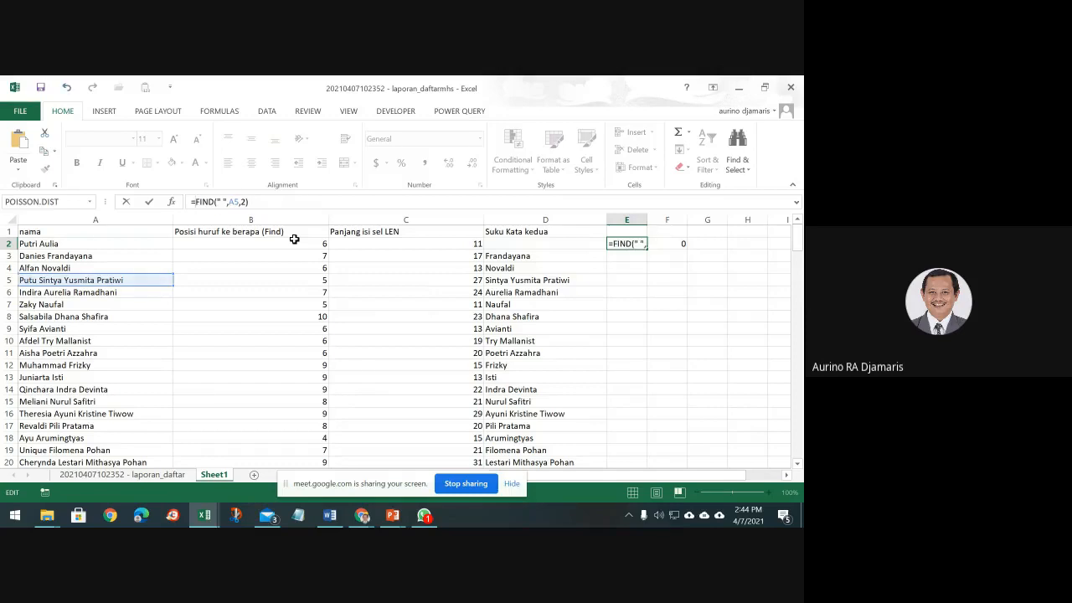
{"action": "key", "text": "Return"}
{"action": "key", "text": "Up"}
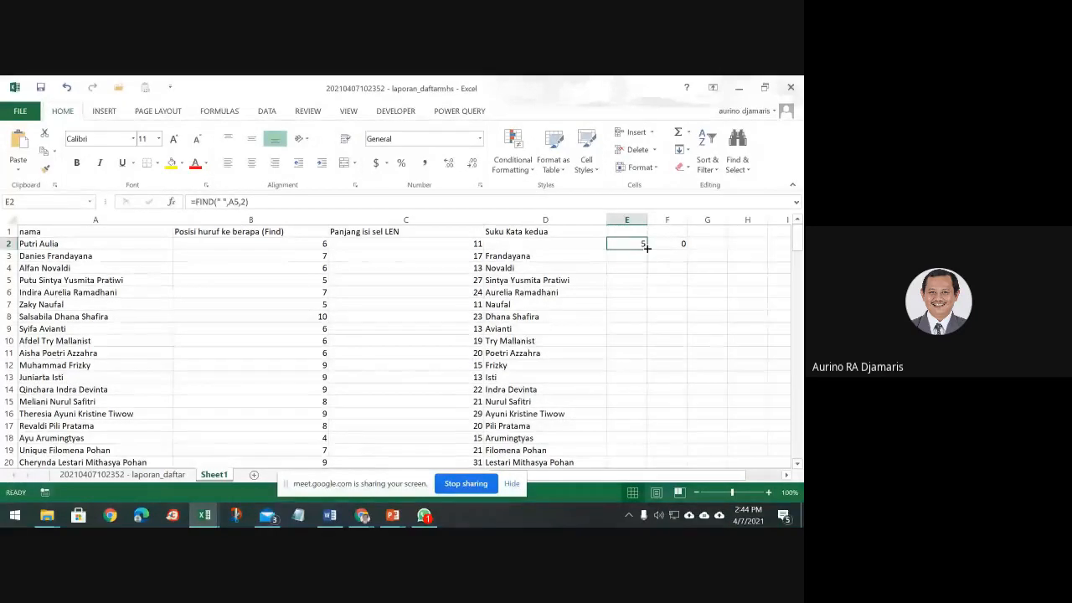
Fill the E2 formula down to E4 and leave E2 unedited.
{"action": "left_click_drag", "start_coordinate": [646, 248], "coordinate": [643, 268]}
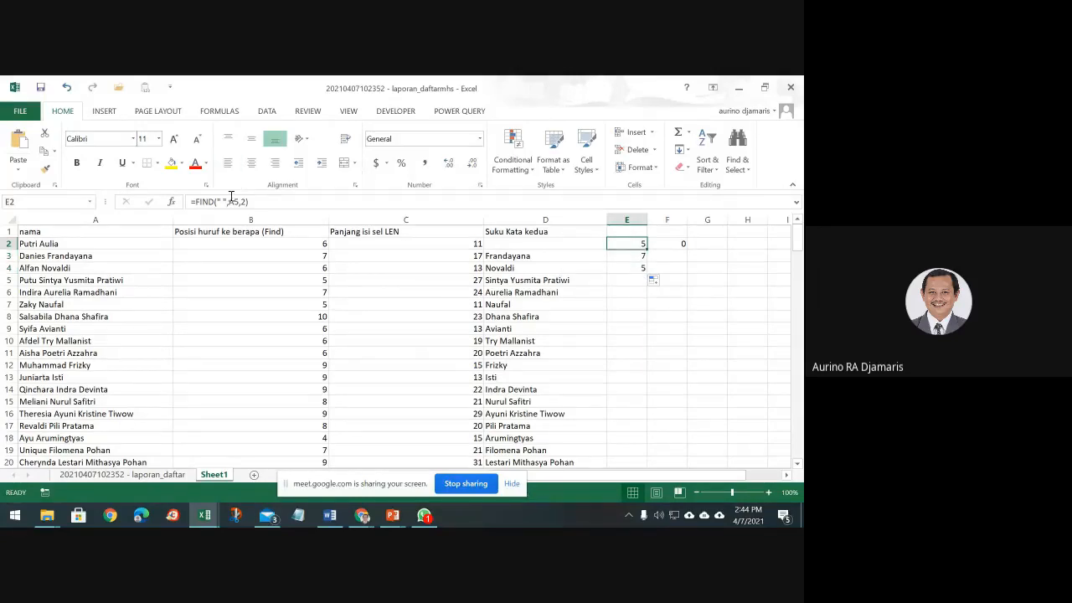
{"action": "double_click", "coordinate": [634, 244]}
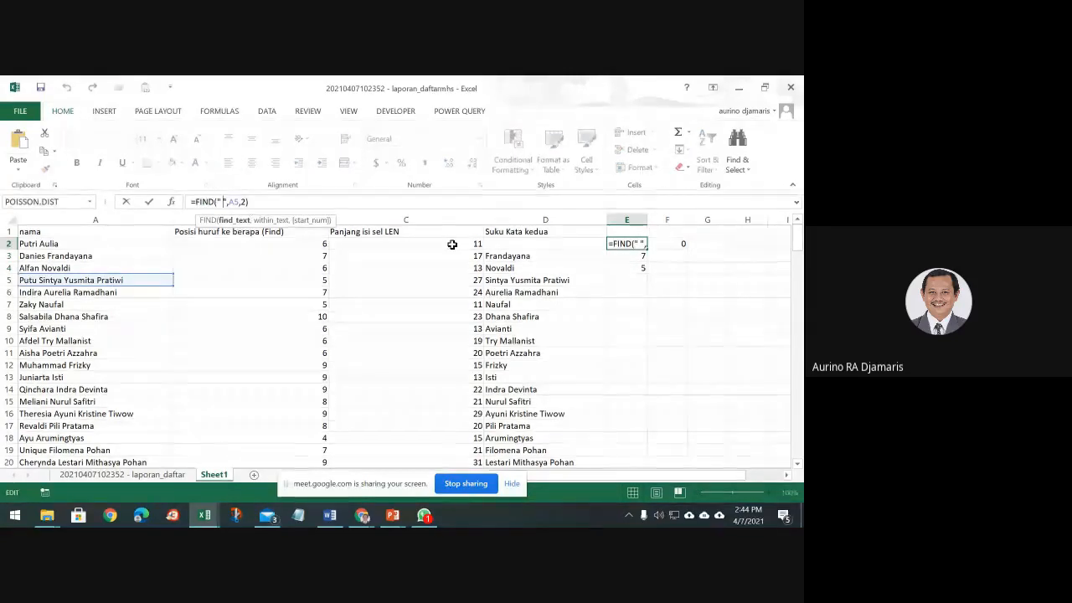
{"action": "key", "text": "Escape"}
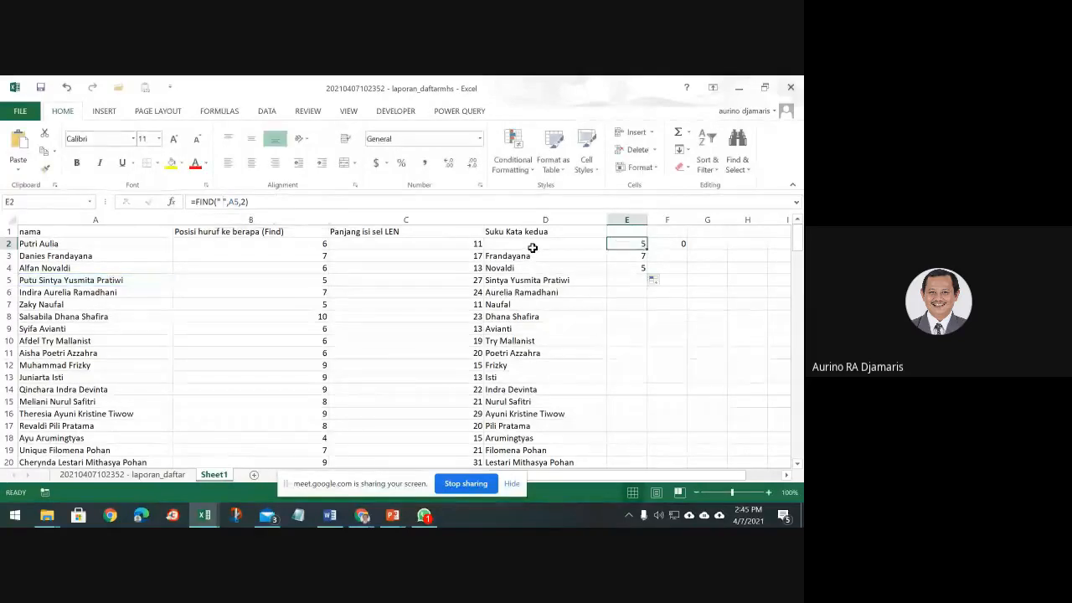
Examine the nested FIND functions and their arguments in the D2 formula.
{"action": "left_click", "coordinate": [536, 244]}
{"action": "left_click", "coordinate": [308, 204]}
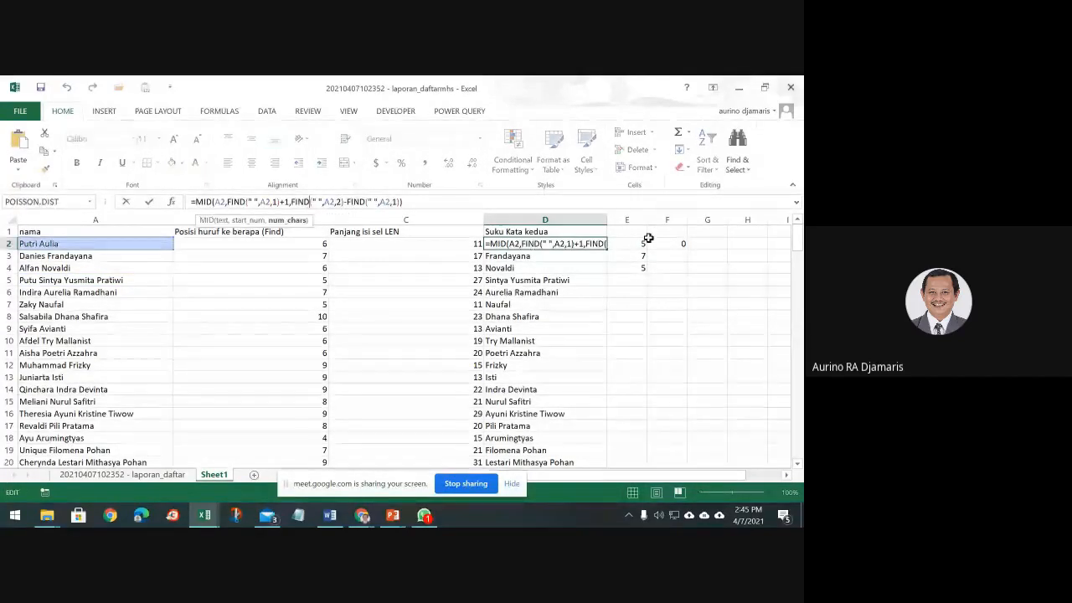
{"action": "key", "text": "Right"}
{"action": "key", "text": "Right"}
{"action": "key", "text": "Right"}
{"action": "key", "text": "Right"}
{"action": "key", "text": "Right"}
{"action": "key", "text": "Right"}
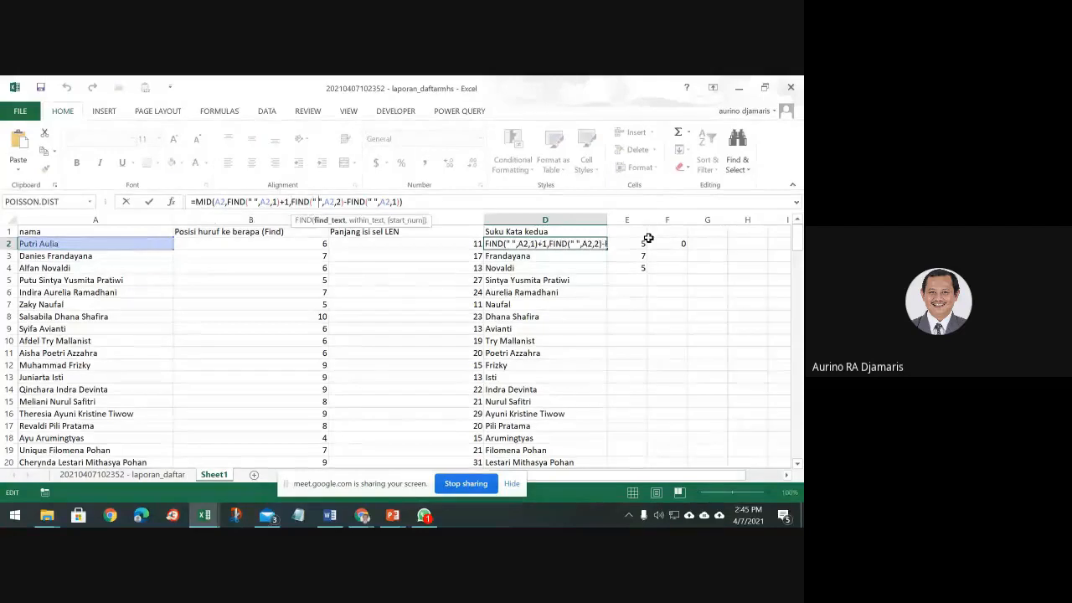
{"action": "key", "text": "Left"}
{"action": "key", "text": "Left"}
{"action": "key", "text": "Left"}
{"action": "key", "text": "Left"}
{"action": "key", "text": "Left"}
{"action": "key", "text": "Left"}
{"action": "key", "text": "Right"}
{"action": "key", "text": "Right"}
{"action": "key", "text": "Right"}
{"action": "key", "text": "Right"}
{"action": "key", "text": "Right"}
{"action": "key", "text": "Right"}
{"action": "key", "text": "Right"}
{"action": "key", "text": "Right"}
{"action": "key", "text": "Right"}
{"action": "key", "text": "Right"}
{"action": "key", "text": "Right"}
{"action": "key", "text": "Right"}
{"action": "key", "text": "Right"}
{"action": "key", "text": "Right"}
{"action": "key", "text": "Right"}
{"action": "key", "text": "Right"}
{"action": "key", "text": "Right"}
{"action": "key", "text": "Right"}
{"action": "key", "text": "Right"}
{"action": "key", "text": "Right"}
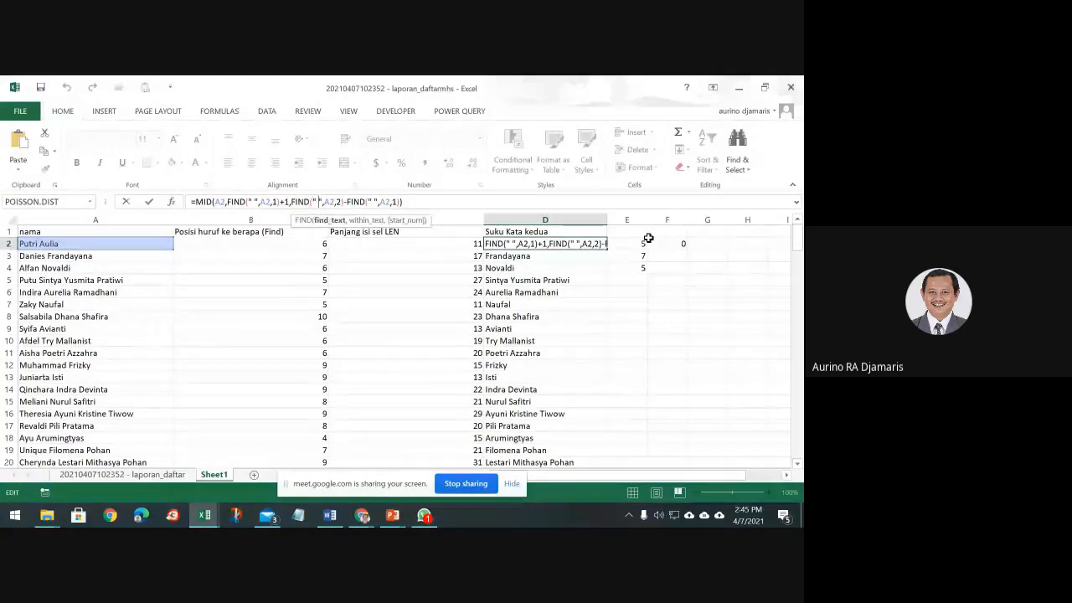
{"action": "key", "text": "Right"}
{"action": "key", "text": "Right"}
{"action": "key", "text": "Right"}
{"action": "key", "text": "Right"}
{"action": "key", "text": "Right"}
{"action": "key", "text": "Right"}
{"action": "key", "text": "Right"}
{"action": "key", "text": "Right"}
{"action": "key", "text": "Right"}
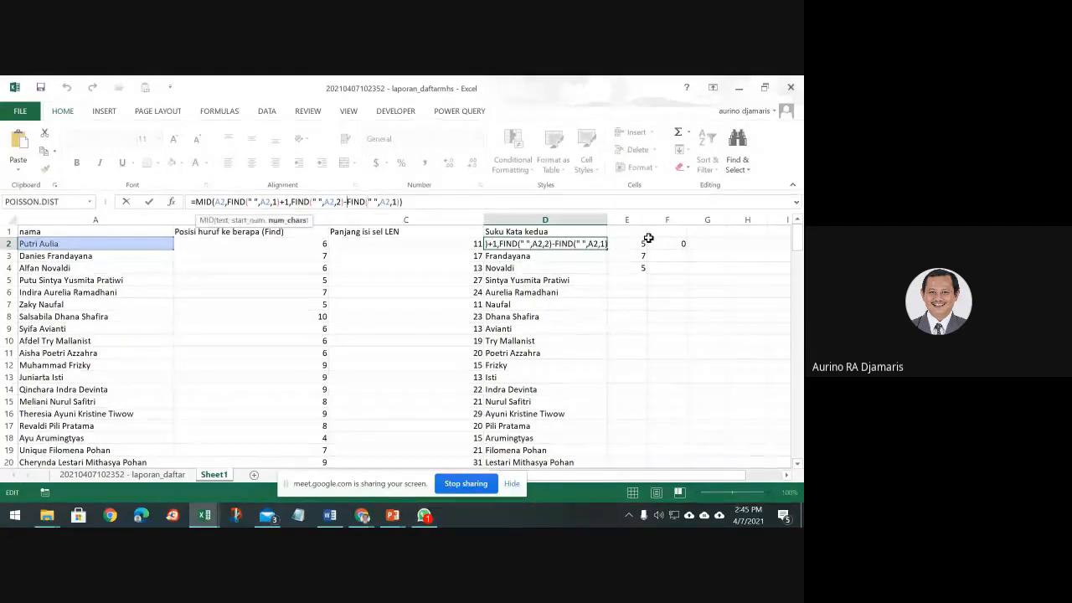
{"action": "key", "text": "Left"}
{"action": "key", "text": "Left"}
{"action": "key", "text": "Left"}
{"action": "key", "text": "Left"}
{"action": "key", "text": "Left"}
{"action": "key", "text": "Left"}
{"action": "key", "text": "Left"}
{"action": "key", "text": "Left"}
{"action": "key", "text": "Left"}
{"action": "key", "text": "Left"}
{"action": "key", "text": "Left"}
{"action": "key", "text": "Left"}
{"action": "key", "text": "Left"}
{"action": "key", "text": "Left"}
{"action": "key", "text": "Left"}
{"action": "key", "text": "Left"}
{"action": "key", "text": "Left"}
{"action": "key", "text": "Left"}
{"action": "key", "text": "Left"}
{"action": "key", "text": "Left"}
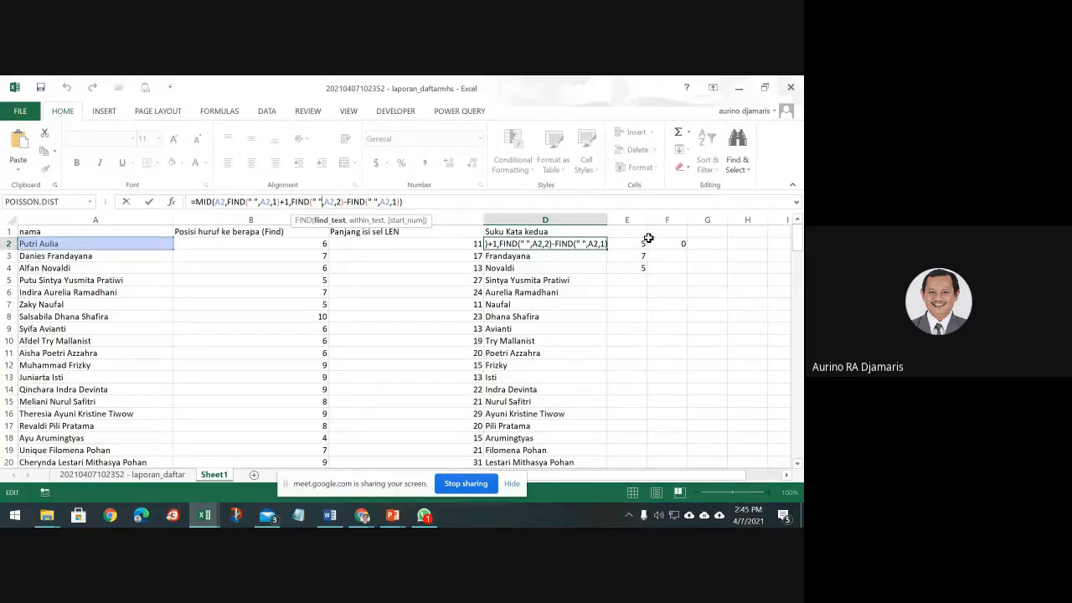
Remove the subtraction -FIND(" ",A2,1) from the length argument of the D2 formula.
{"action": "key", "text": "Right"}
{"action": "key", "text": "Right"}
{"action": "key", "text": "Right"}
{"action": "key", "text": "Right"}
{"action": "key", "text": "Right"}
{"action": "key", "text": "Right"}
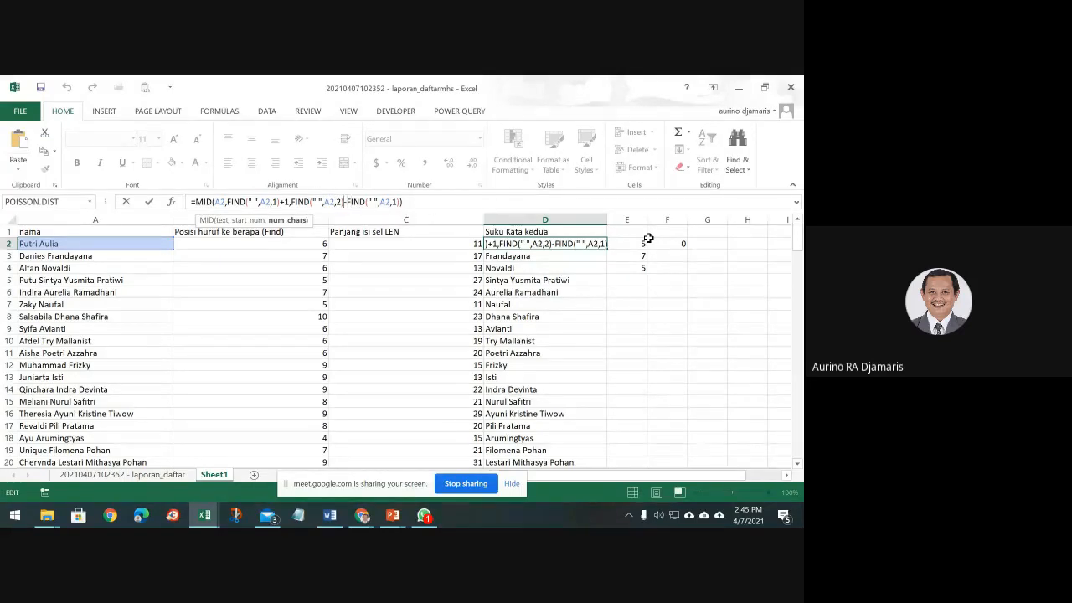
{"action": "key", "text": "shift+Right"}
{"action": "key", "text": "shift+Right"}
{"action": "key", "text": "shift+Right"}
{"action": "key", "text": "shift+Right"}
{"action": "key", "text": "shift+Right"}
{"action": "key", "text": "shift+Right"}
{"action": "key", "text": "shift+Right"}
{"action": "key", "text": "shift+Right"}
{"action": "key", "text": "shift+Right"}
{"action": "key", "text": "shift+Right"}
{"action": "key", "text": "shift+Right"}
{"action": "key", "text": "shift+Right"}
{"action": "key", "text": "shift+Right"}
{"action": "key", "text": "shift+Right"}
{"action": "key", "text": "shift+Right"}
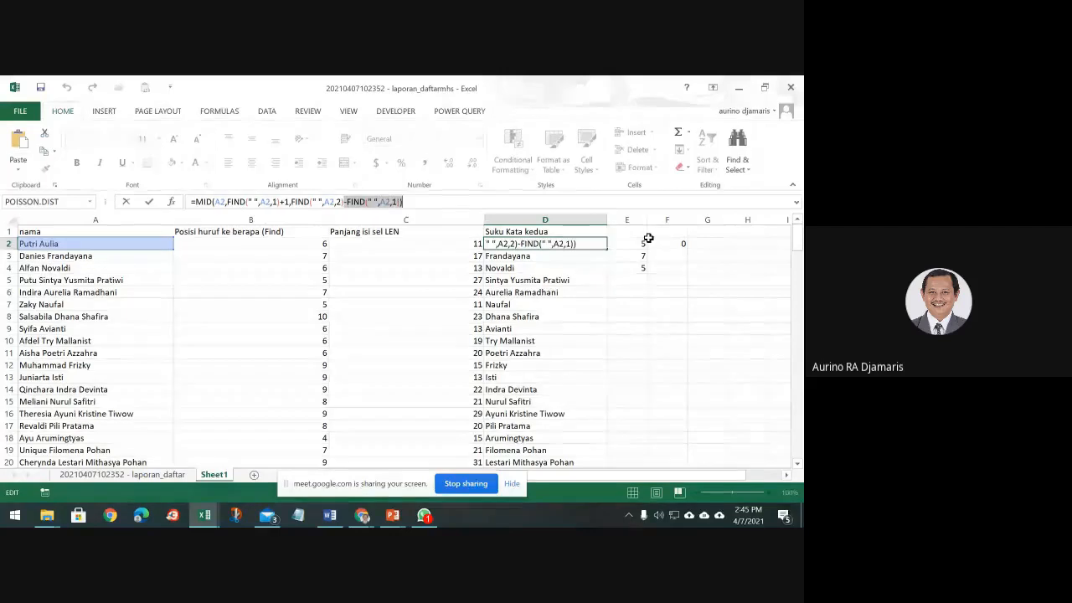
{"action": "key", "text": "BackSpace"}
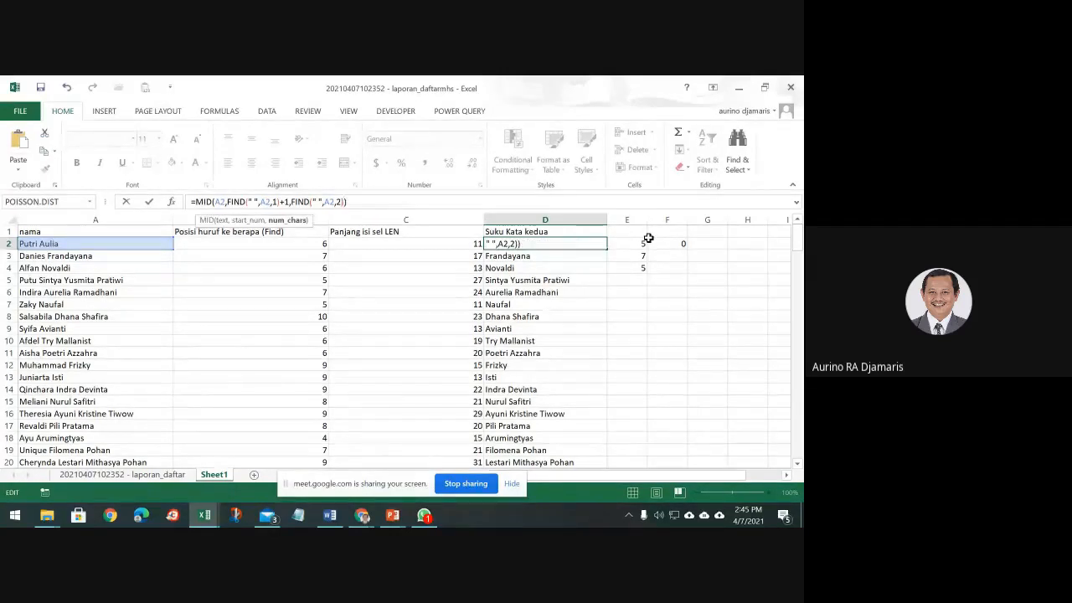
Replace start number 2 of the second FIND with FIND(" ",A2,1)+1, making D2 =MID(A2,FIND(" ",A2,1)+1,FIND(" ",A2,FIND(" ",A2,1)+1)).
{"action": "key", "text": "Left"}
{"action": "key", "text": "BackSpace"}
{"action": "type", "text": "FIND(\" \",A2,1"}
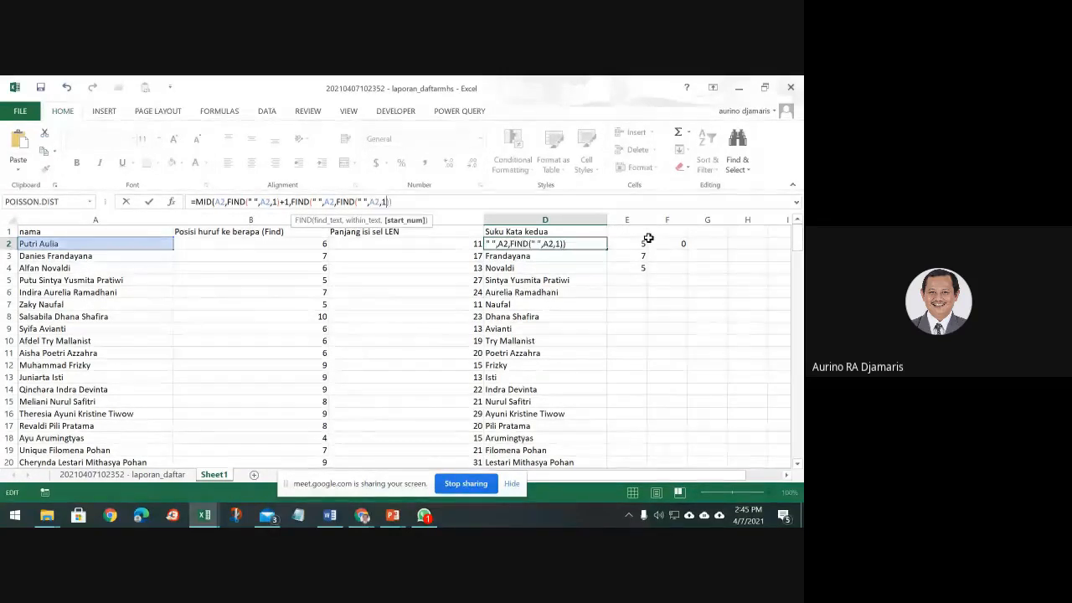
{"action": "key", "text": "Left"}
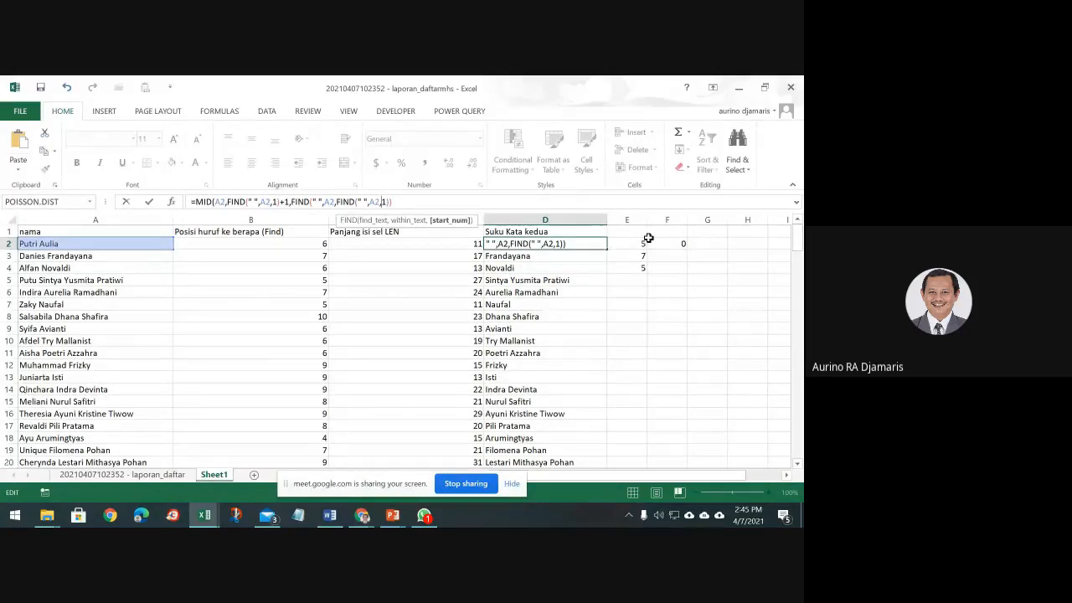
{"action": "key", "text": "Right"}
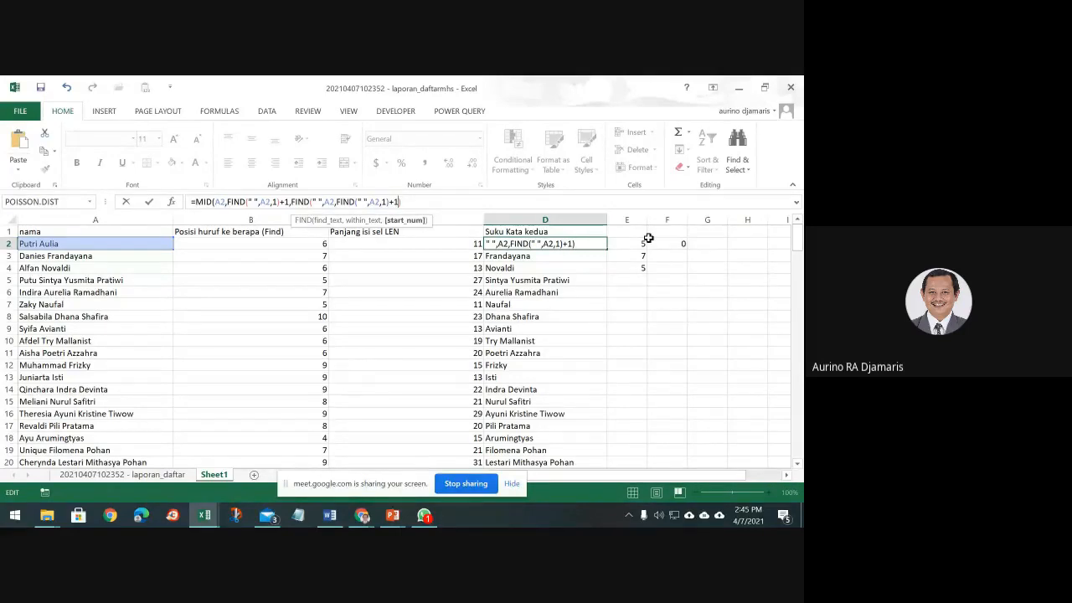
{"action": "key", "text": "Return"}
{"action": "key", "text": "Return"}
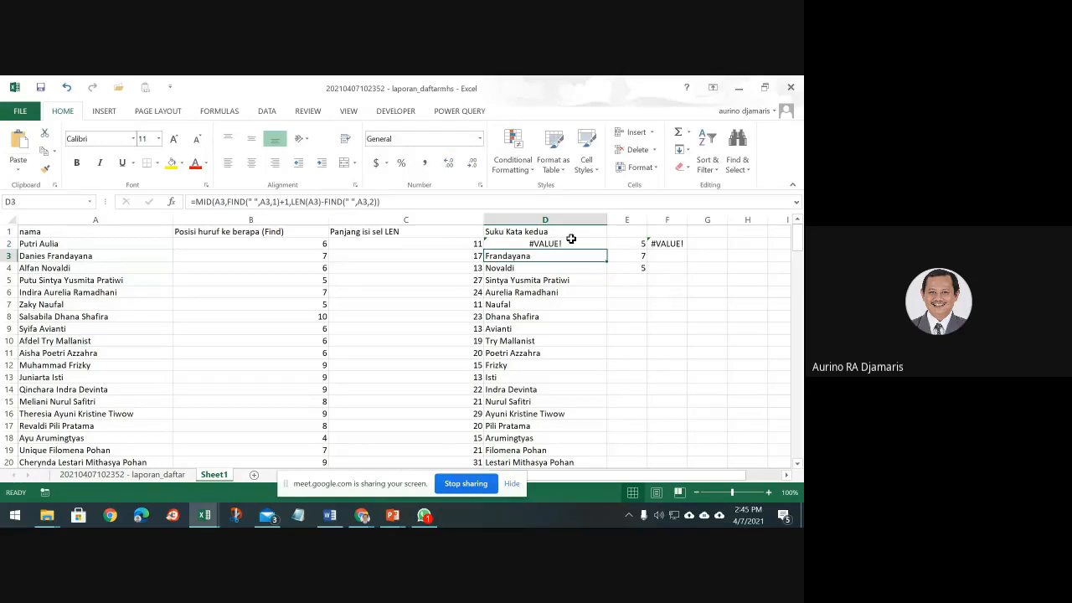
Fill the D2 formula down to D5 and select D2.
{"action": "left_click", "coordinate": [569, 241]}
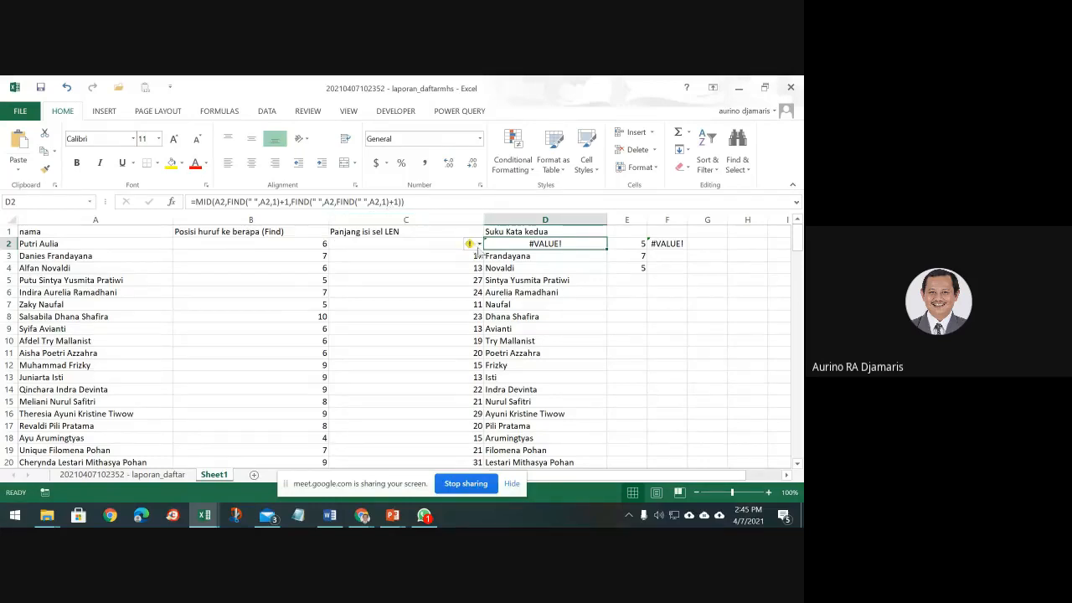
{"action": "left_click_drag", "start_coordinate": [608, 249], "coordinate": [605, 290]}
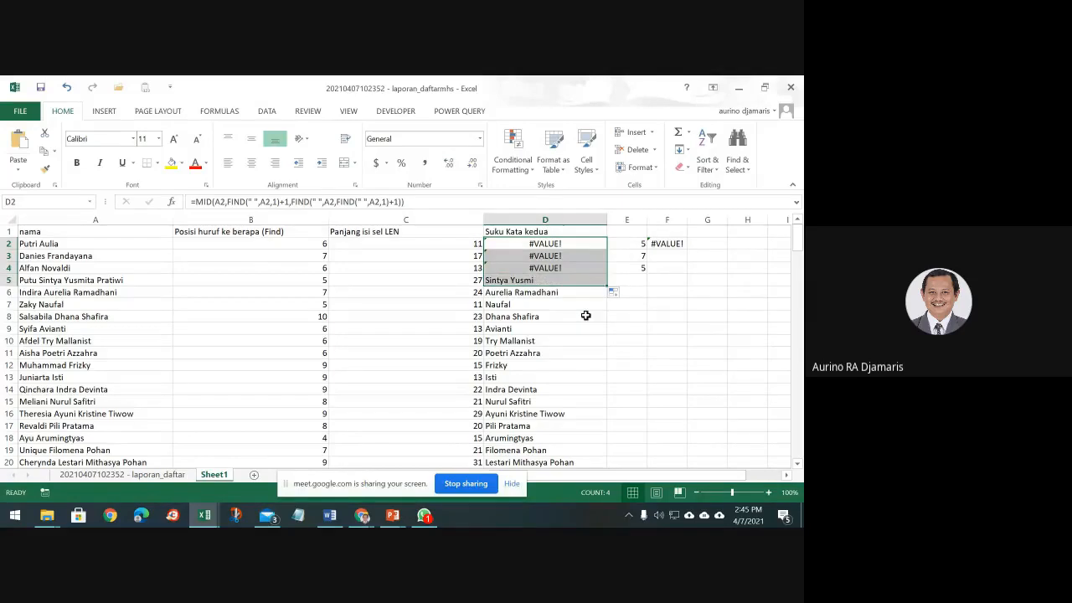
{"action": "left_click", "coordinate": [540, 246]}
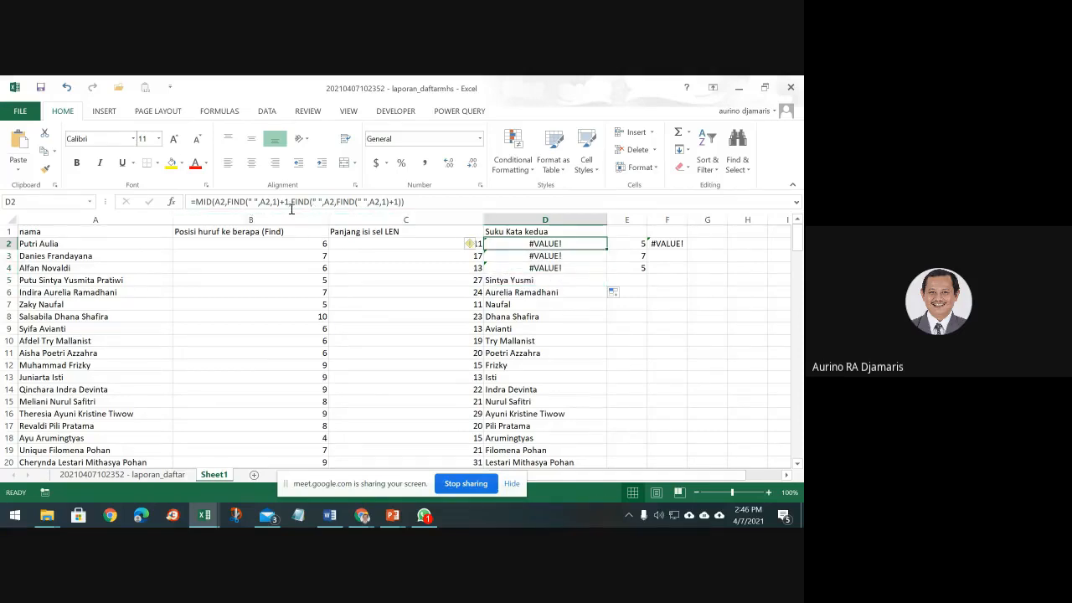
{"action": "left_click", "coordinate": [227, 204]}
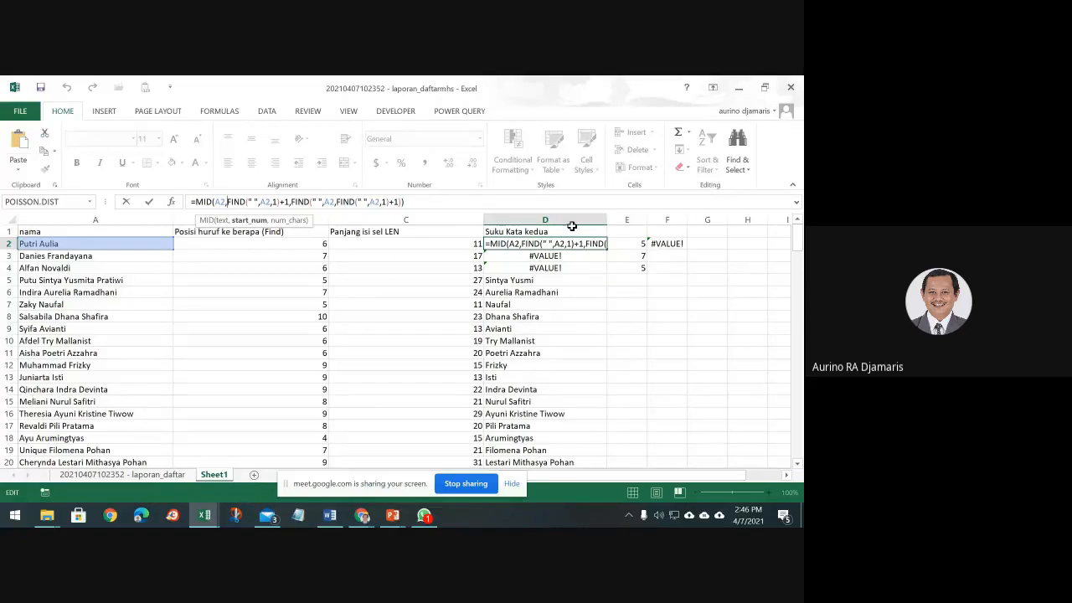
{"action": "left_click_drag", "start_coordinate": [572, 221], "coordinate": [632, 256]}
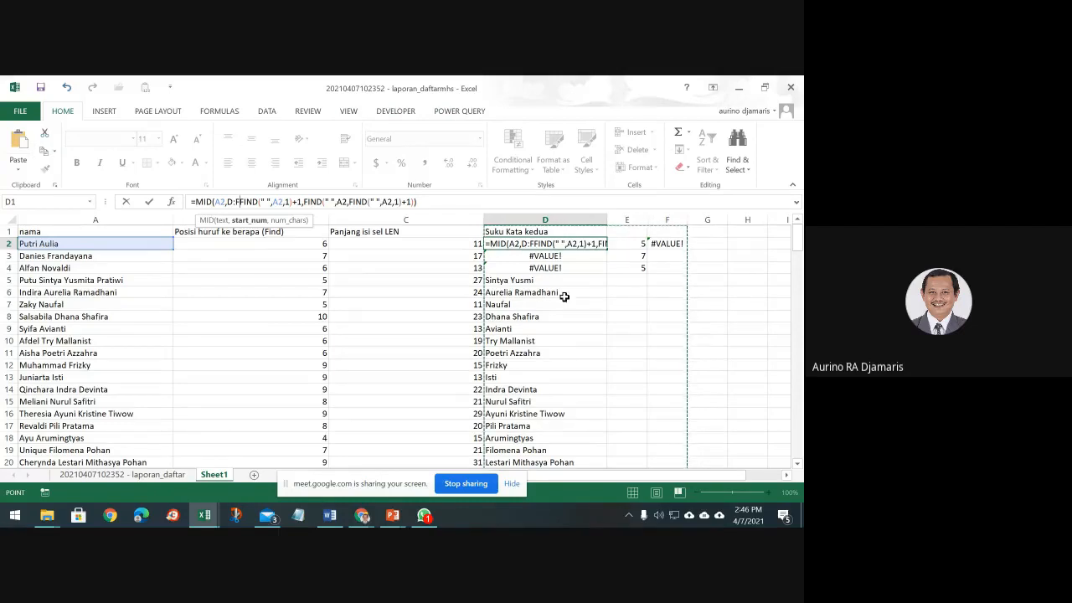
{"action": "key", "text": "BackSpace"}
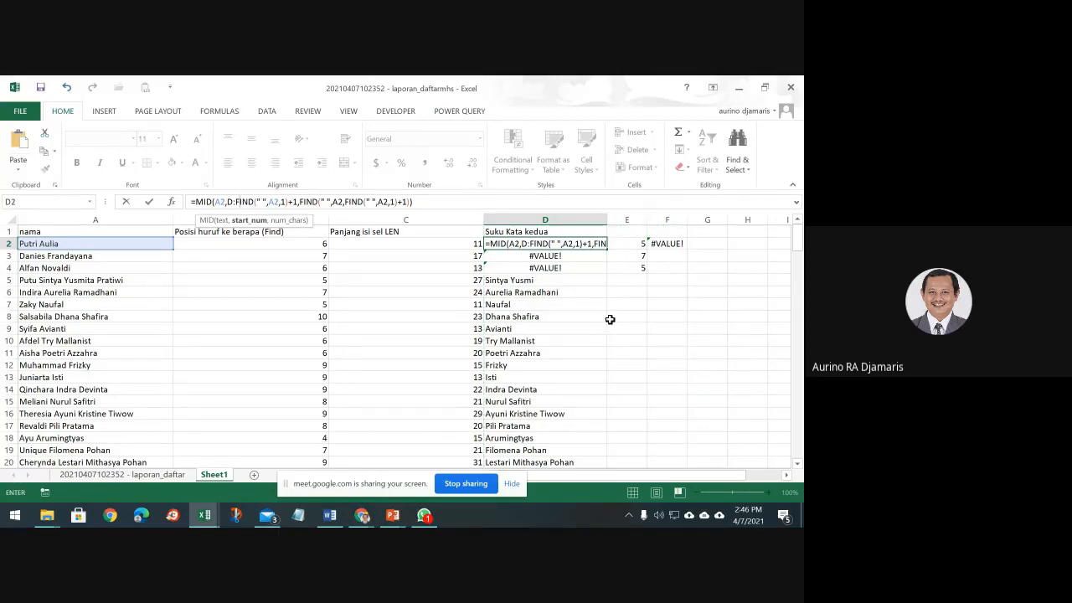
{"action": "key", "text": "Return"}
{"action": "left_click", "coordinate": [542, 219]}
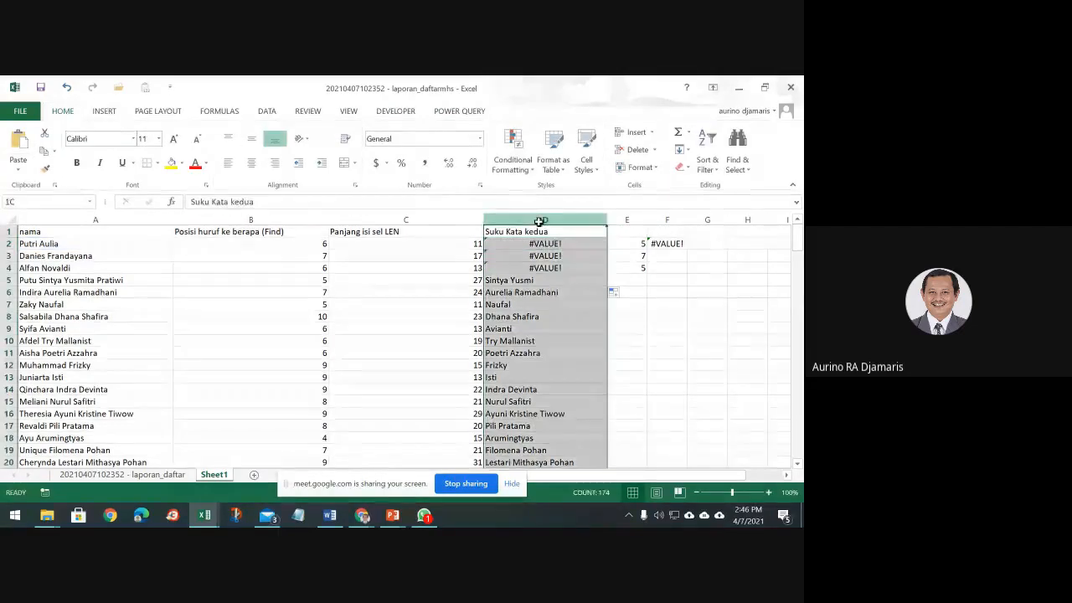
Replace the nested FIND length argument in D2 with 20, making the formula =MID(A2,FIND(" ",A2,1)+1,20).
{"action": "left_click", "coordinate": [546, 242]}
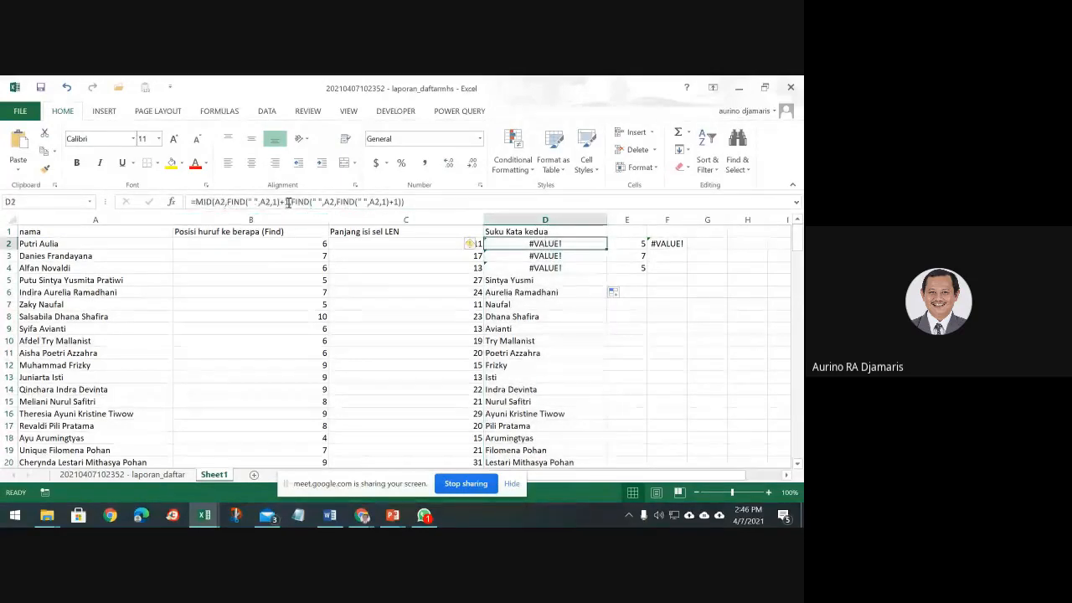
{"action": "left_click_drag", "start_coordinate": [287, 202], "coordinate": [734, 205]}
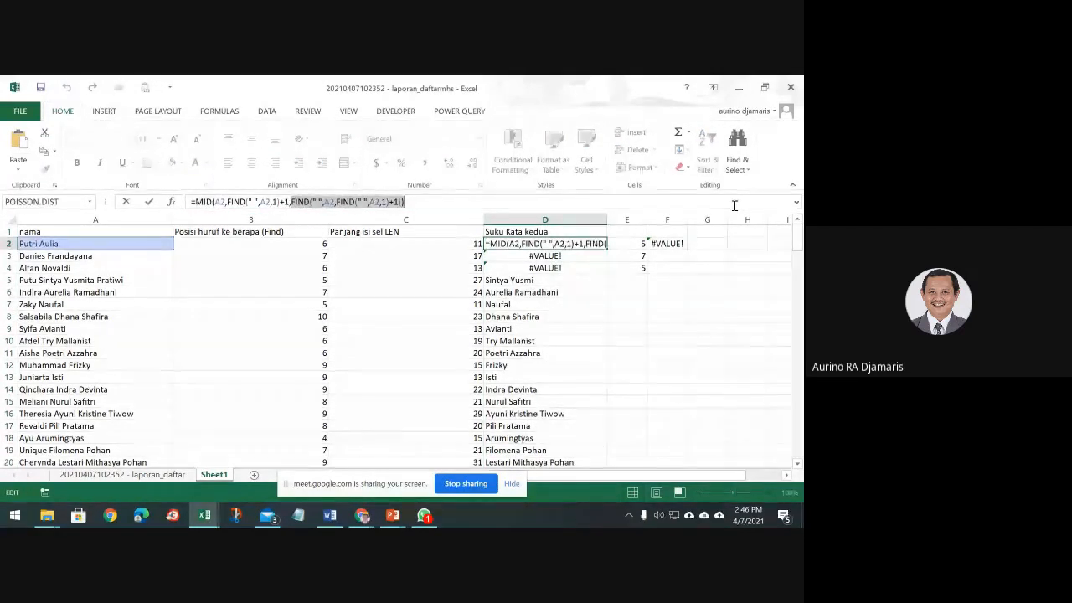
{"action": "type", "text": "1,"}
{"action": "key", "text": "BackSpace"}
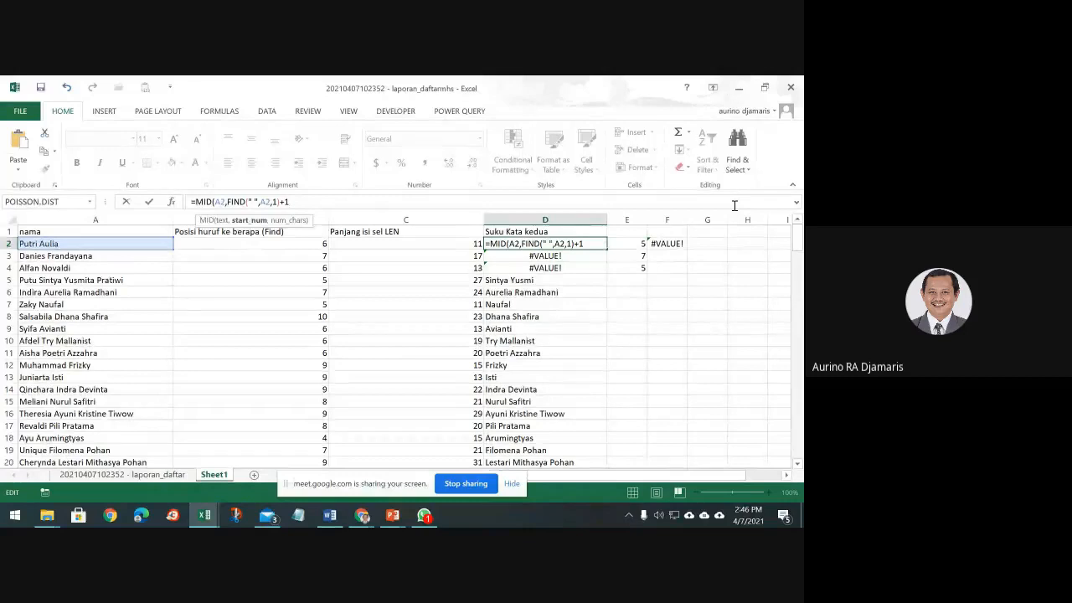
{"action": "type", "text": ",20"}
{"action": "key", "text": "Return"}
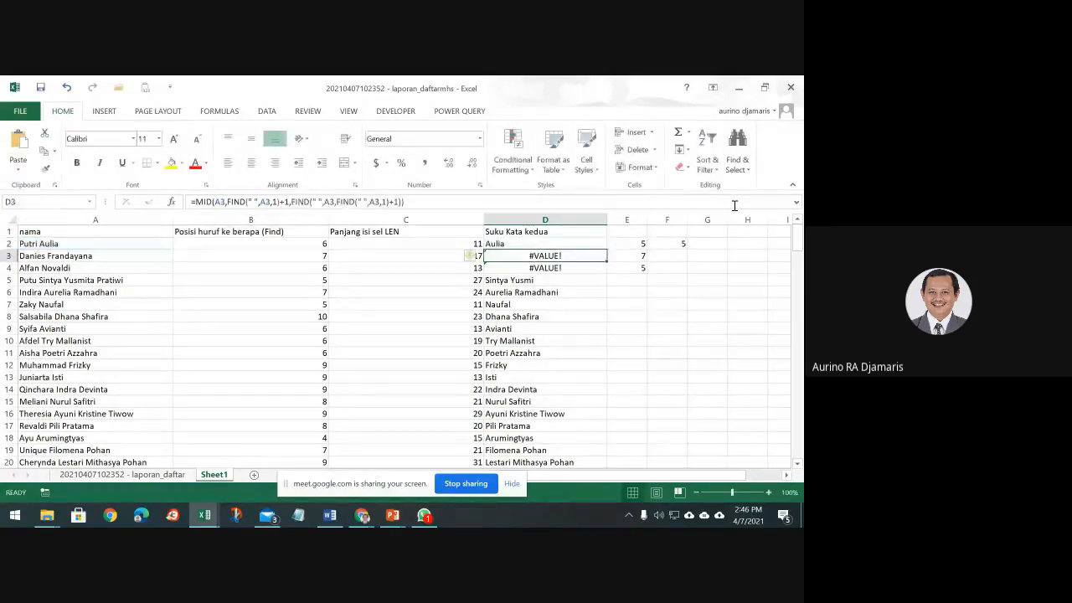
Fill the D2 formula down the whole name list and check the extracted text, including the formula in D160.
{"action": "left_click", "coordinate": [563, 244]}
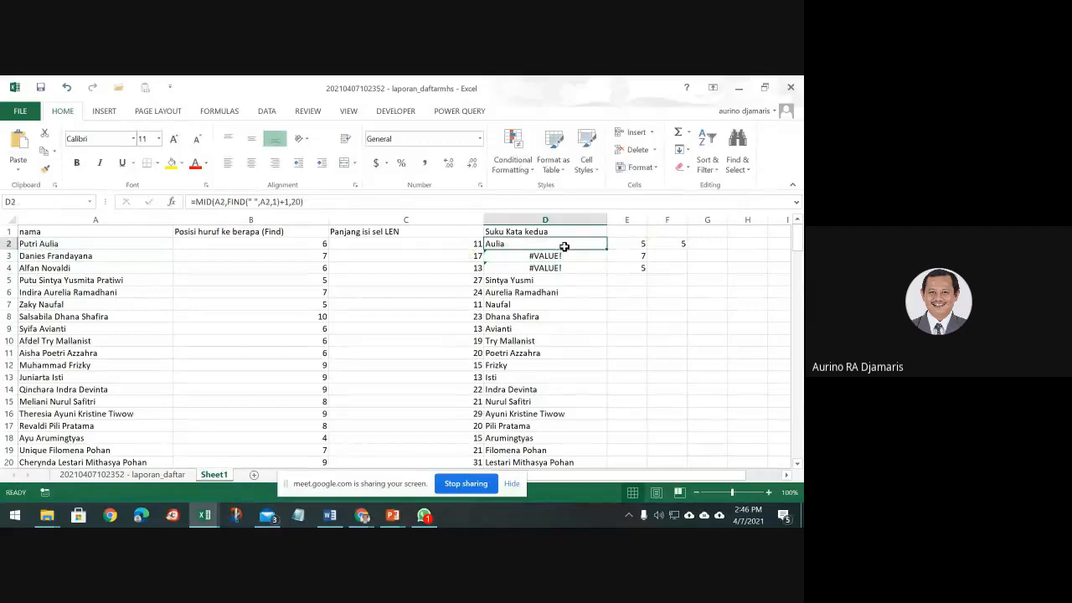
{"action": "double_click", "coordinate": [606, 249]}
{"action": "scroll", "coordinate": [555, 383], "scroll_direction": "down", "scroll_amount": 20}
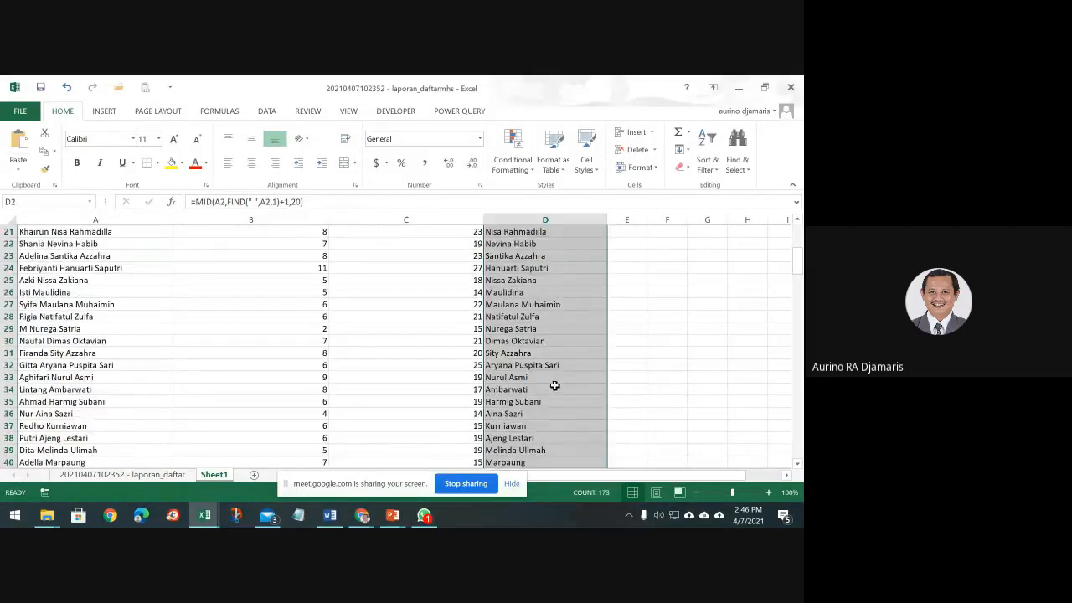
{"action": "scroll", "coordinate": [554, 386], "scroll_direction": "down", "scroll_amount": 17}
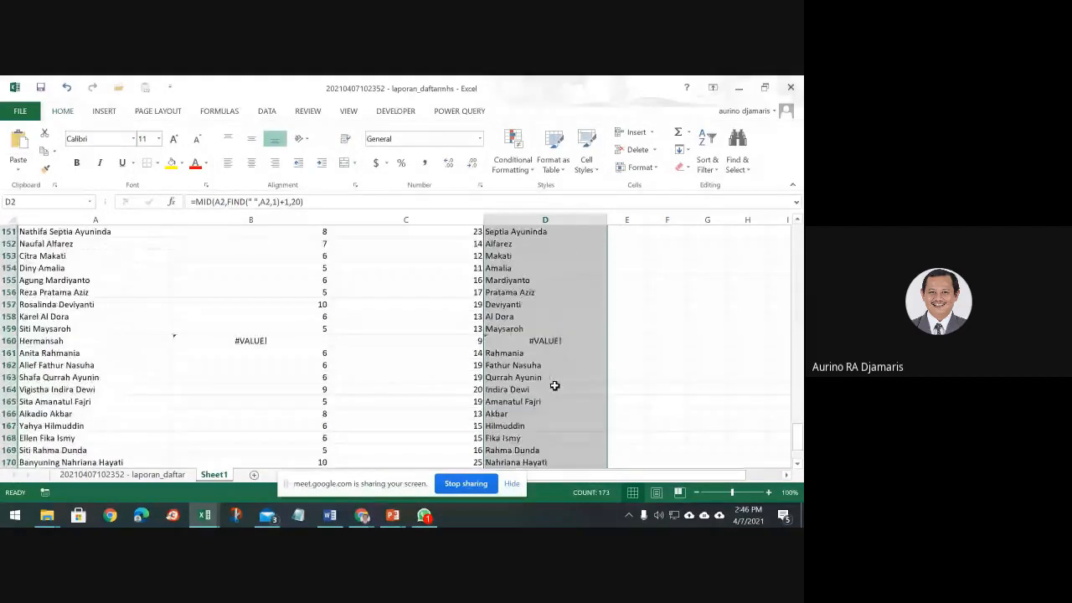
{"action": "left_click", "coordinate": [558, 343]}
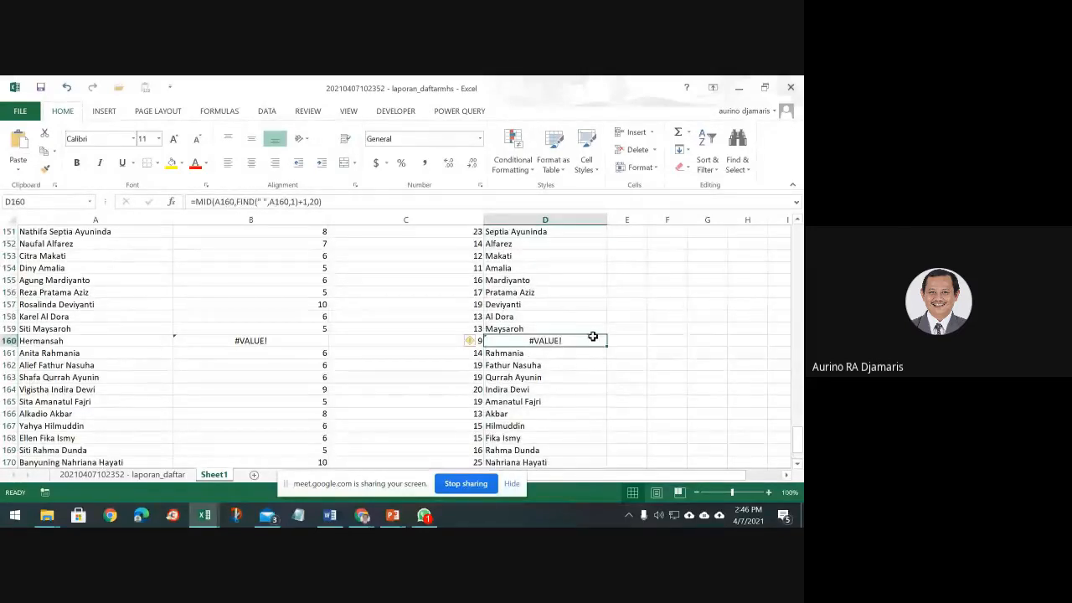
{"action": "scroll", "coordinate": [594, 355], "scroll_direction": "up", "scroll_amount": 20}
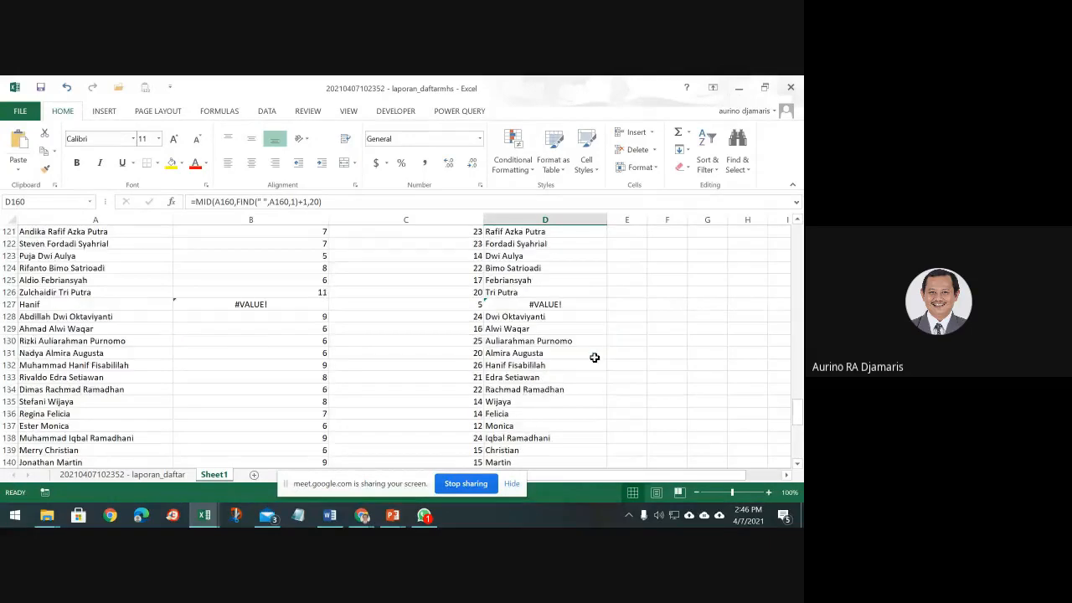
{"action": "scroll", "coordinate": [598, 365], "scroll_direction": "down", "scroll_amount": 13}
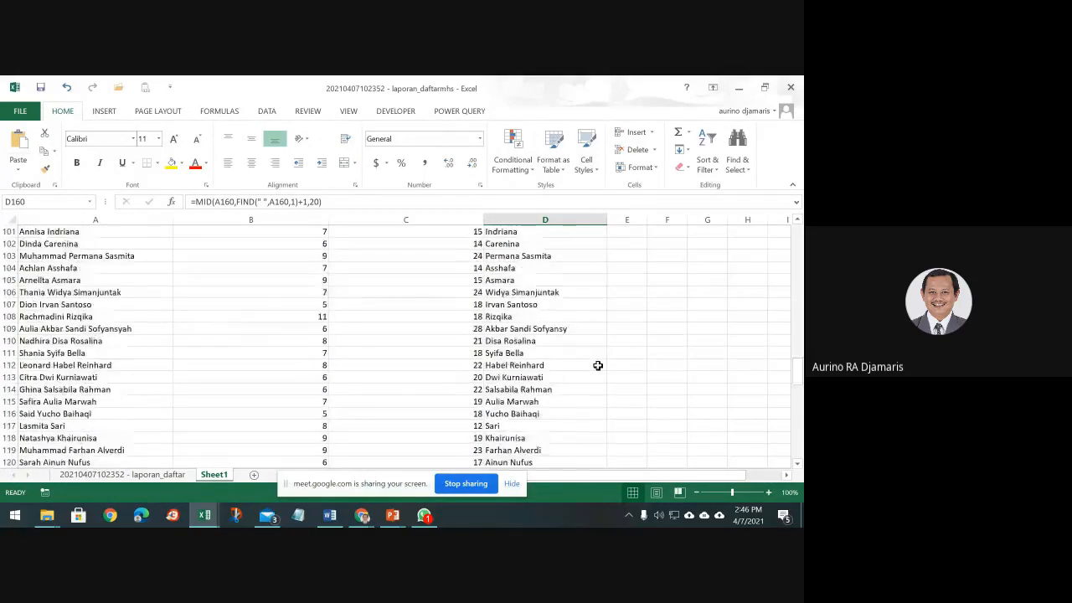
{"action": "scroll", "coordinate": [598, 366], "scroll_direction": "up", "scroll_amount": 20}
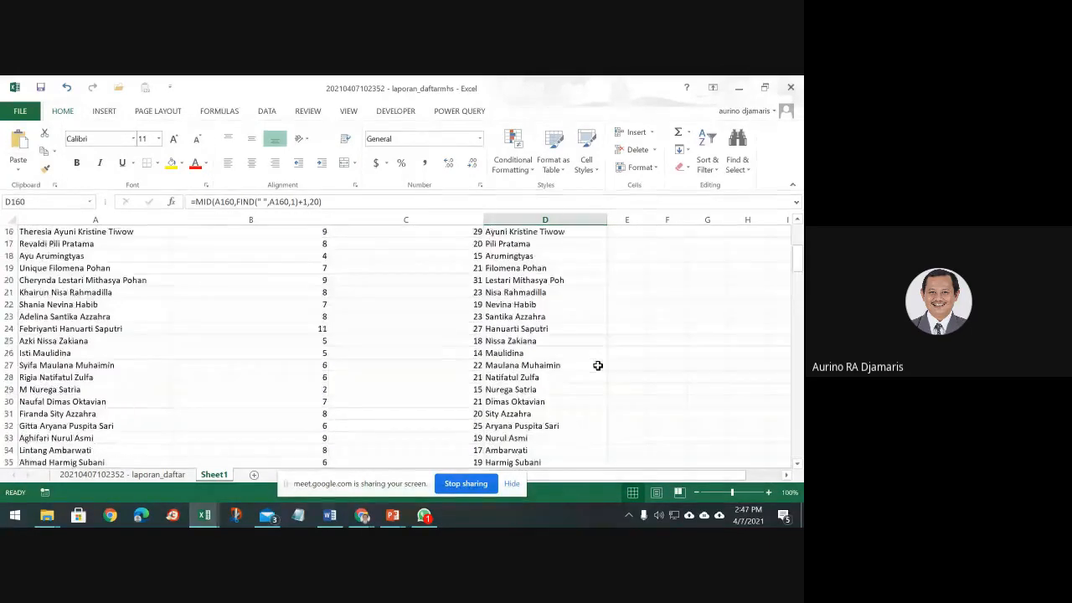
Insert three blank columns between the nama column and the Posisi huruf ke berapa (Find) column.
{"action": "left_click", "coordinate": [270, 219]}
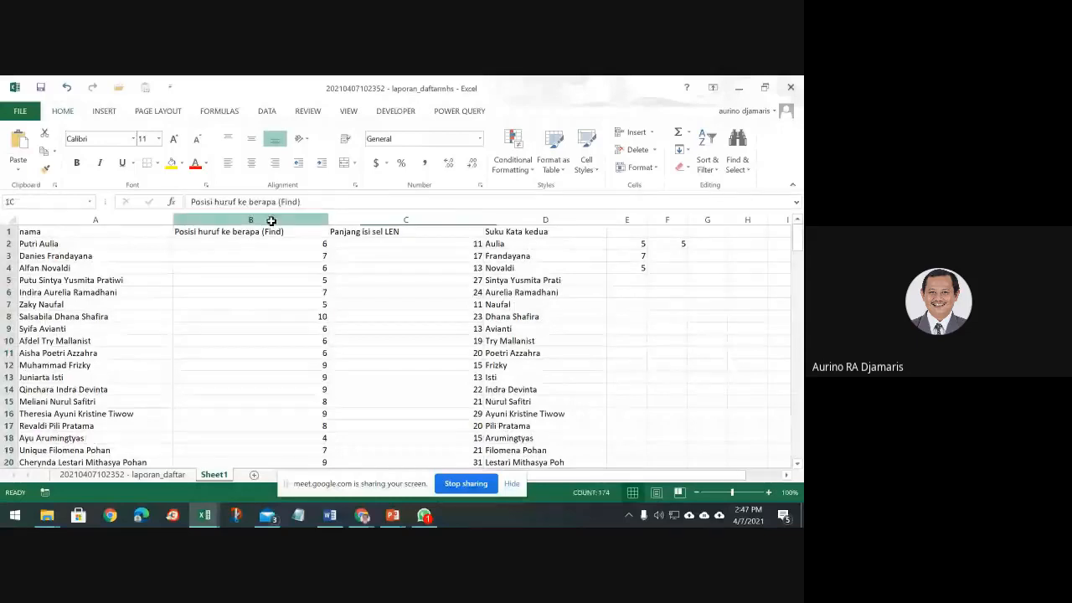
{"action": "left_click", "coordinate": [635, 138]}
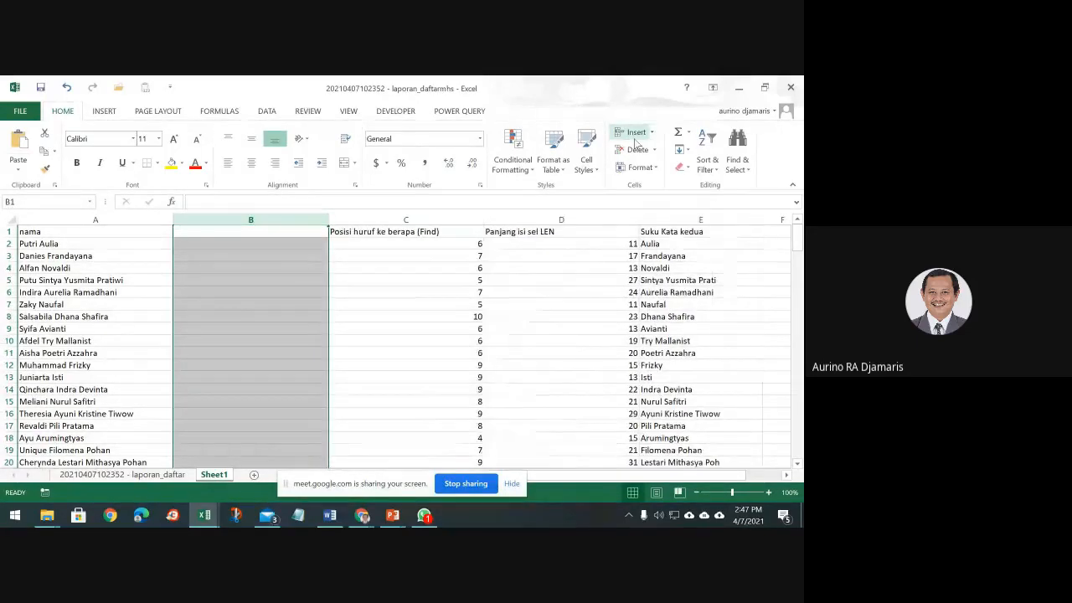
{"action": "left_click", "coordinate": [636, 132]}
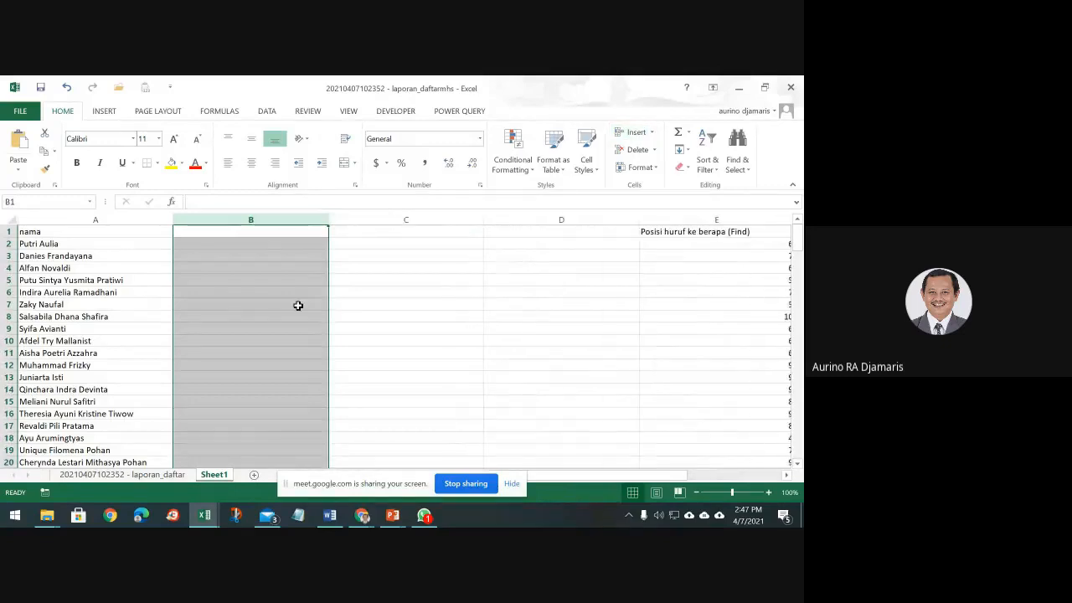
Try to split column A using Text to Columns as delimited text with Tab and Space delimiters, allowing existing data to be replaced.
{"action": "left_click", "coordinate": [74, 239]}
{"action": "left_click", "coordinate": [80, 219]}
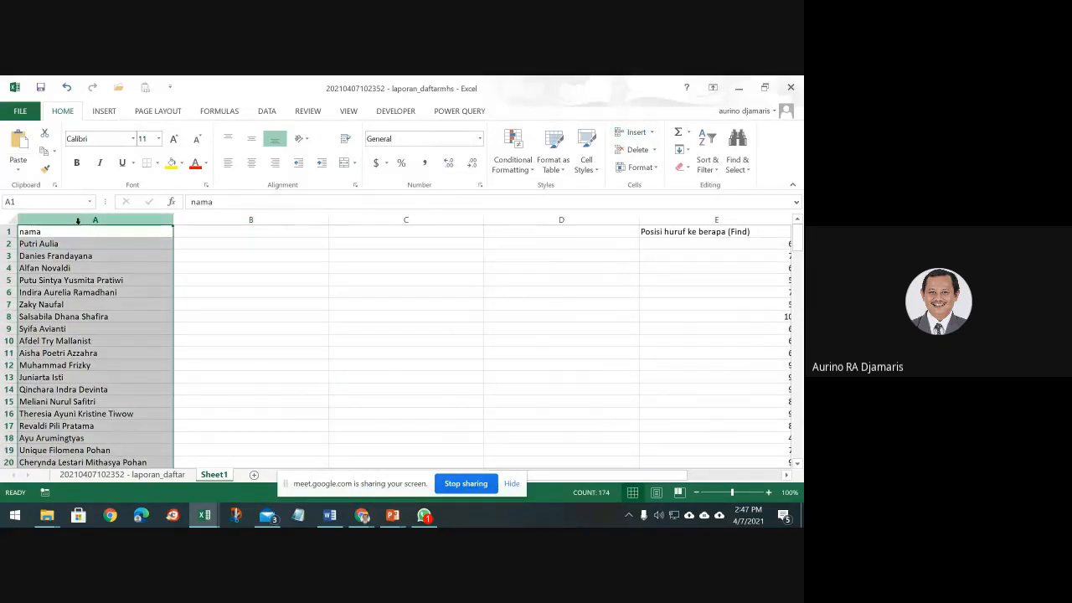
{"action": "left_click", "coordinate": [268, 114]}
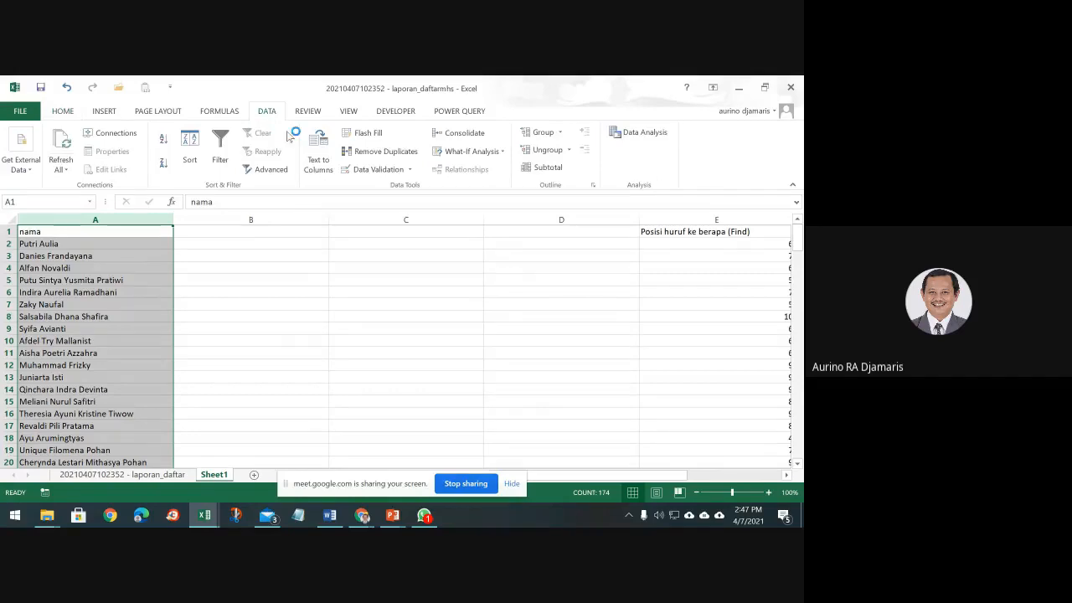
{"action": "left_click", "coordinate": [326, 163]}
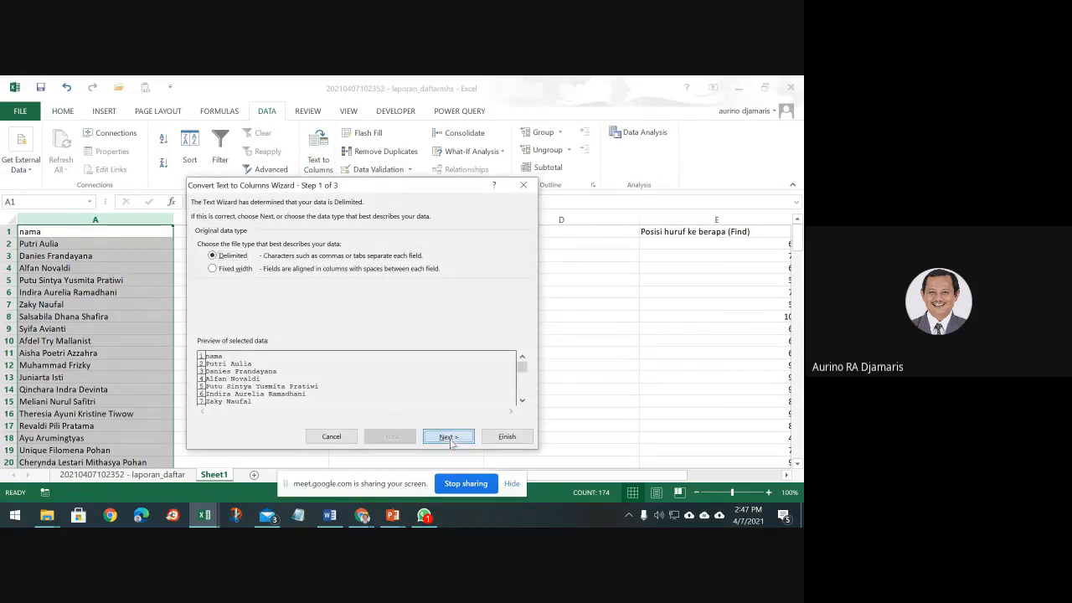
{"action": "left_click", "coordinate": [443, 436]}
{"action": "left_click", "coordinate": [210, 276]}
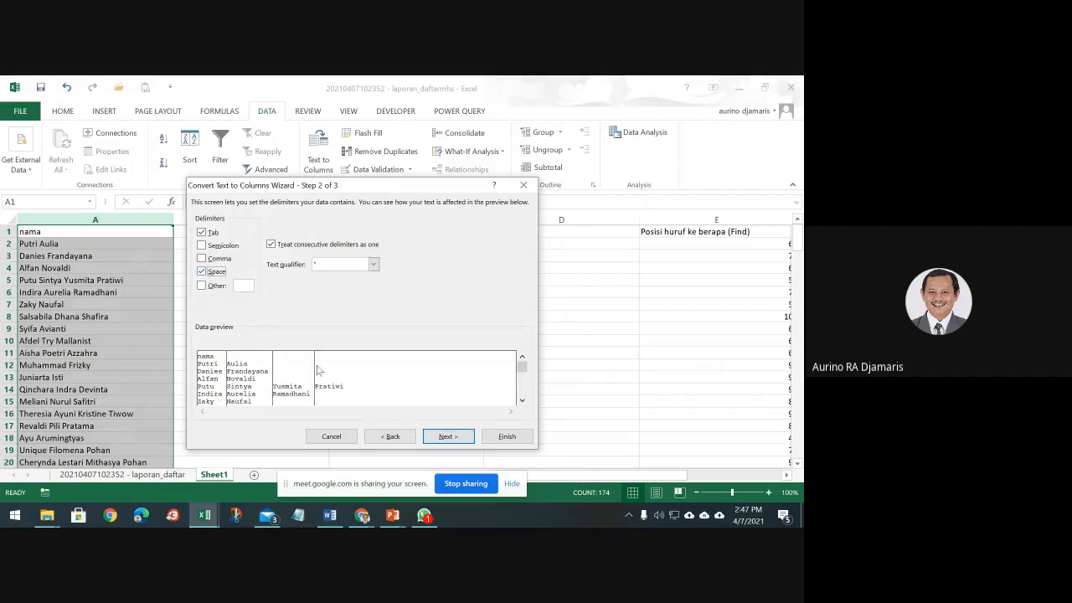
{"action": "left_click", "coordinate": [506, 436]}
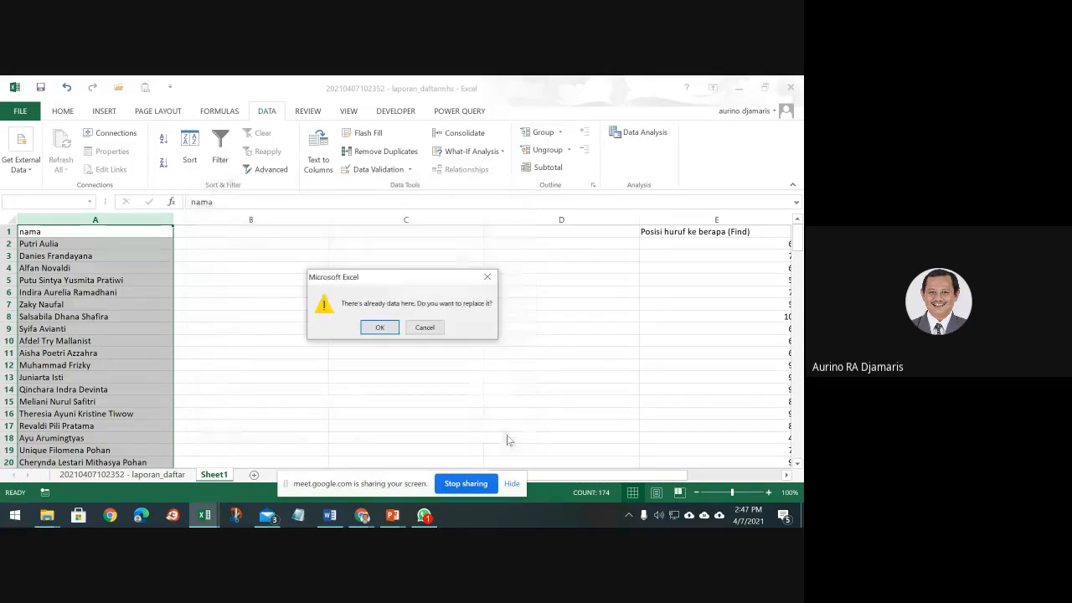
{"action": "left_click", "coordinate": [379, 327]}
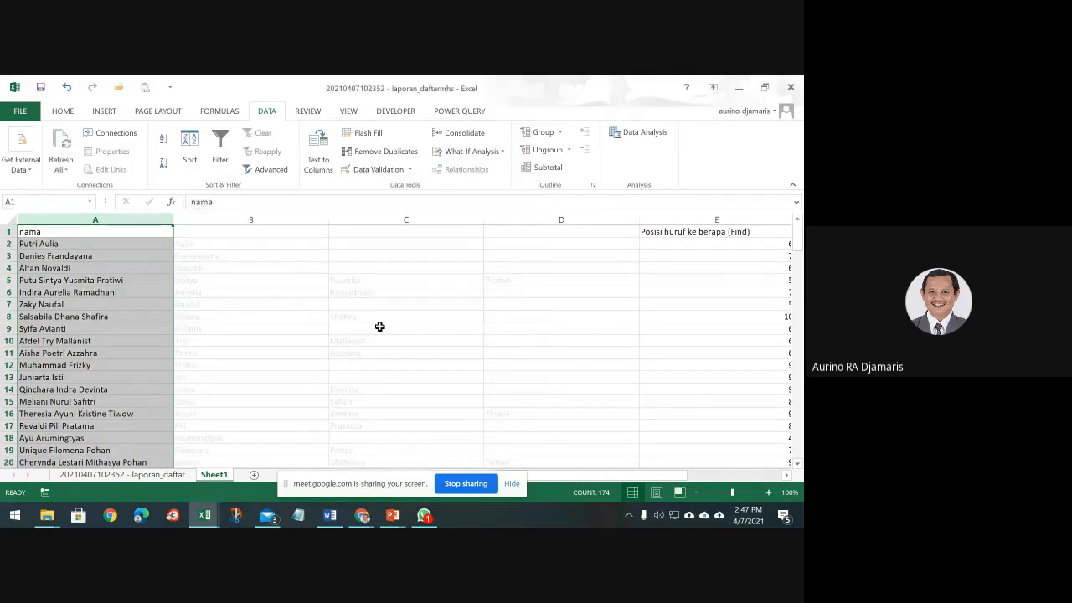
Review the split name parts across columns B to D, and undo the Text to Columns split.
{"action": "left_click", "coordinate": [180, 243]}
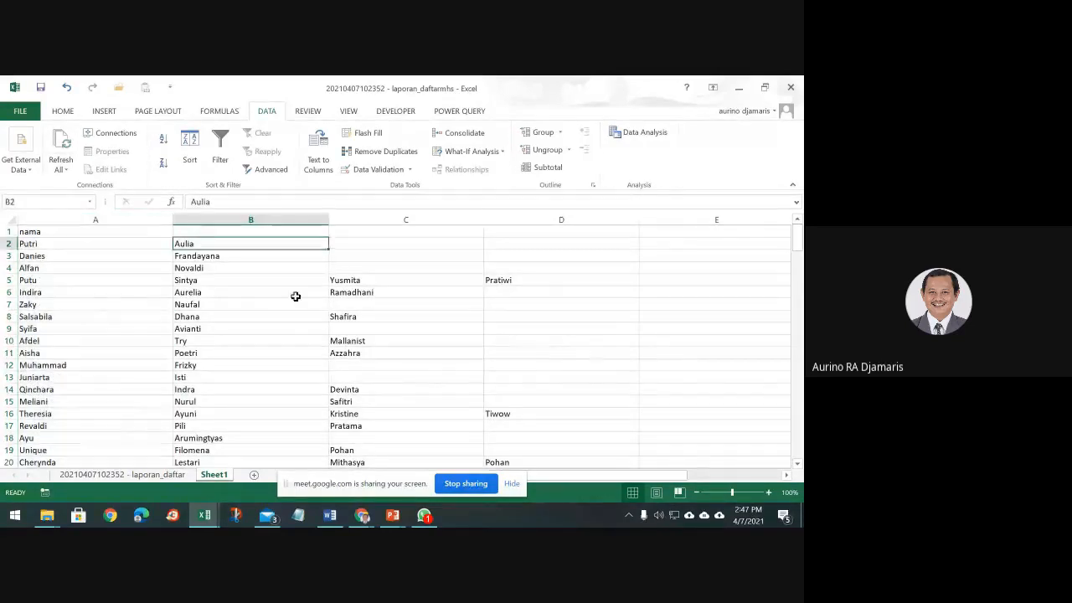
{"action": "left_click", "coordinate": [225, 266]}
{"action": "left_click", "coordinate": [263, 280]}
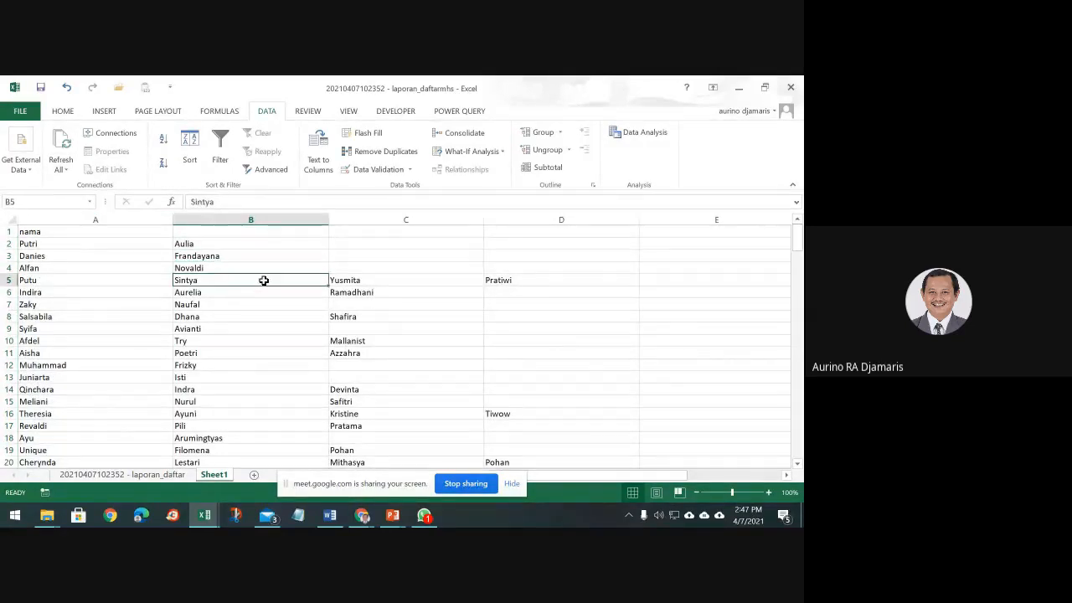
{"action": "left_click", "coordinate": [394, 282]}
{"action": "left_click", "coordinate": [494, 292]}
{"action": "scroll", "coordinate": [466, 402], "scroll_direction": "down", "scroll_amount": 17}
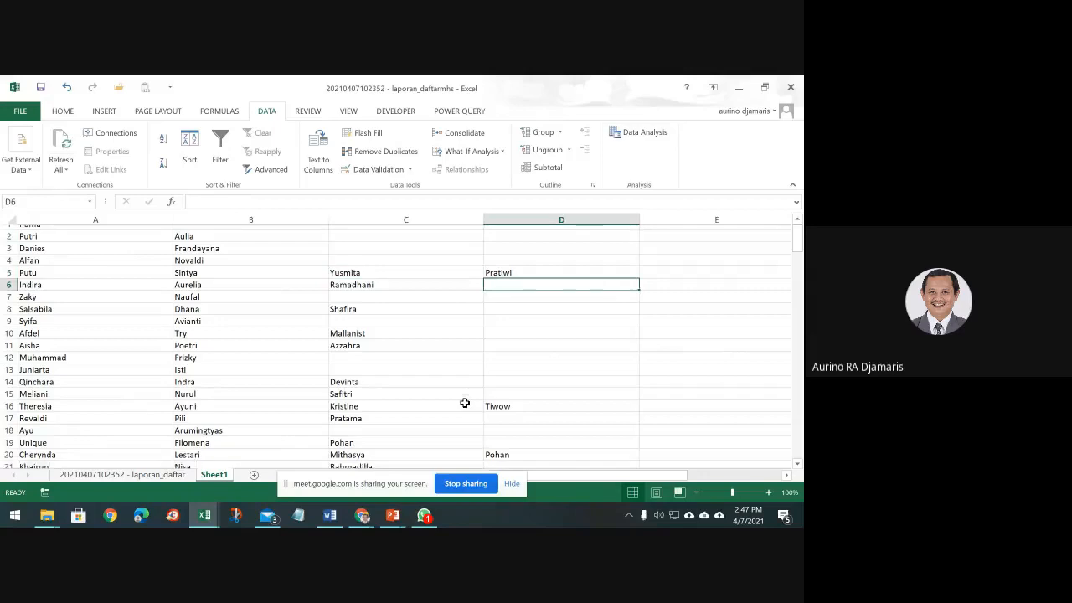
{"action": "scroll", "coordinate": [669, 393], "scroll_direction": "up", "scroll_amount": 8}
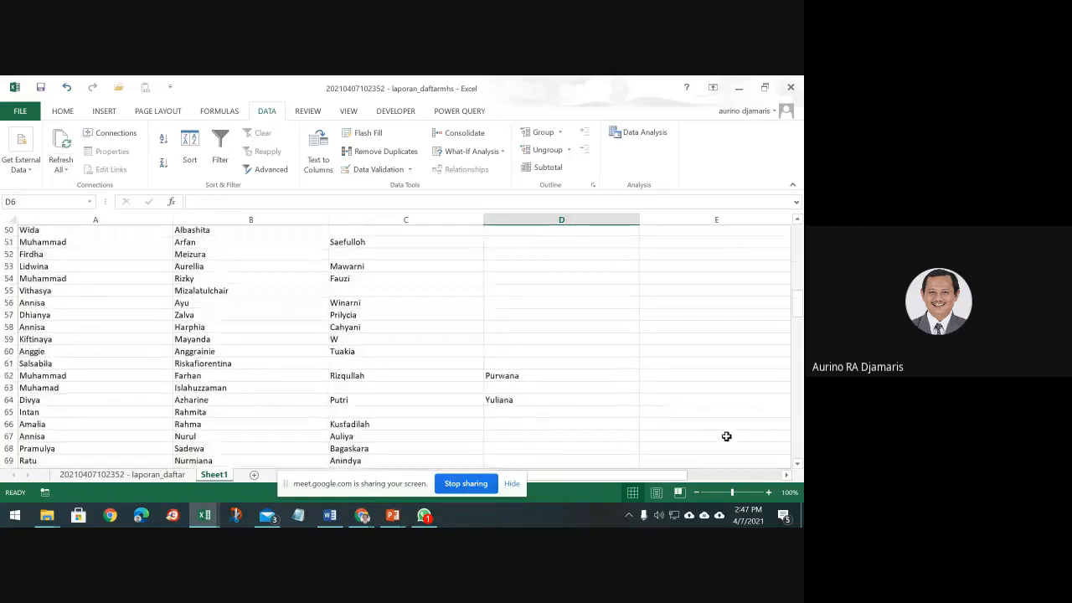
{"action": "left_click", "coordinate": [63, 88]}
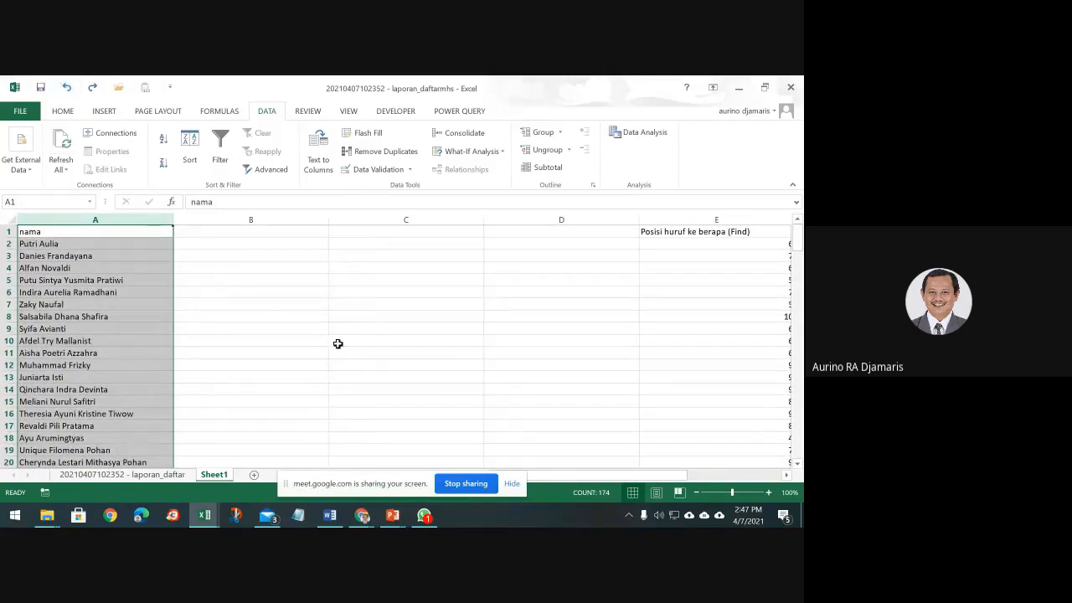
Insert one more blank column at column D, before the Posisi huruf ke berapa (Find) column.
{"action": "left_click", "coordinate": [550, 218]}
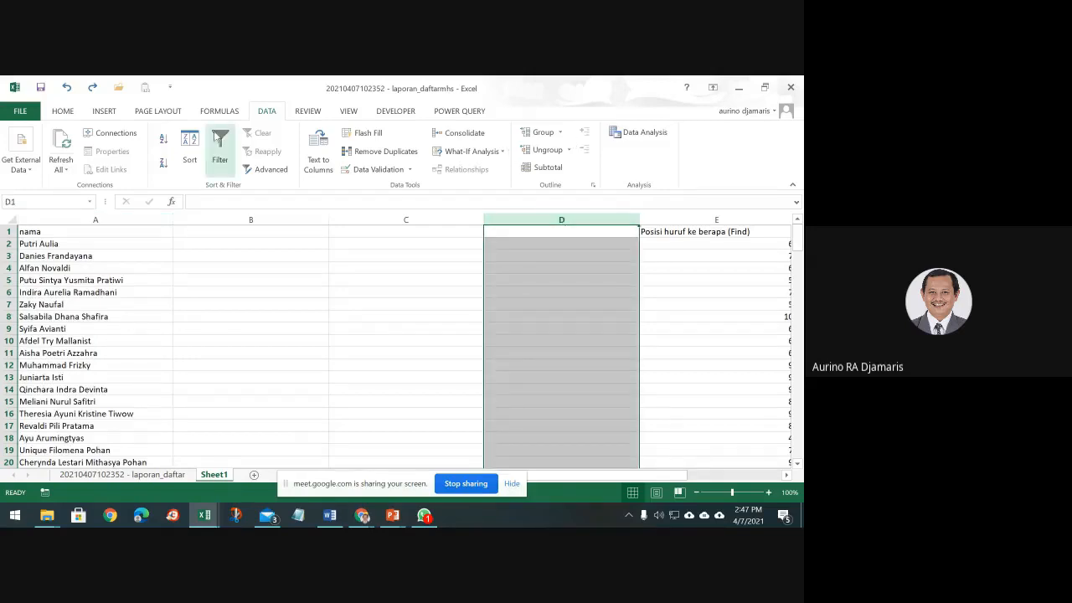
{"action": "left_click", "coordinate": [62, 116]}
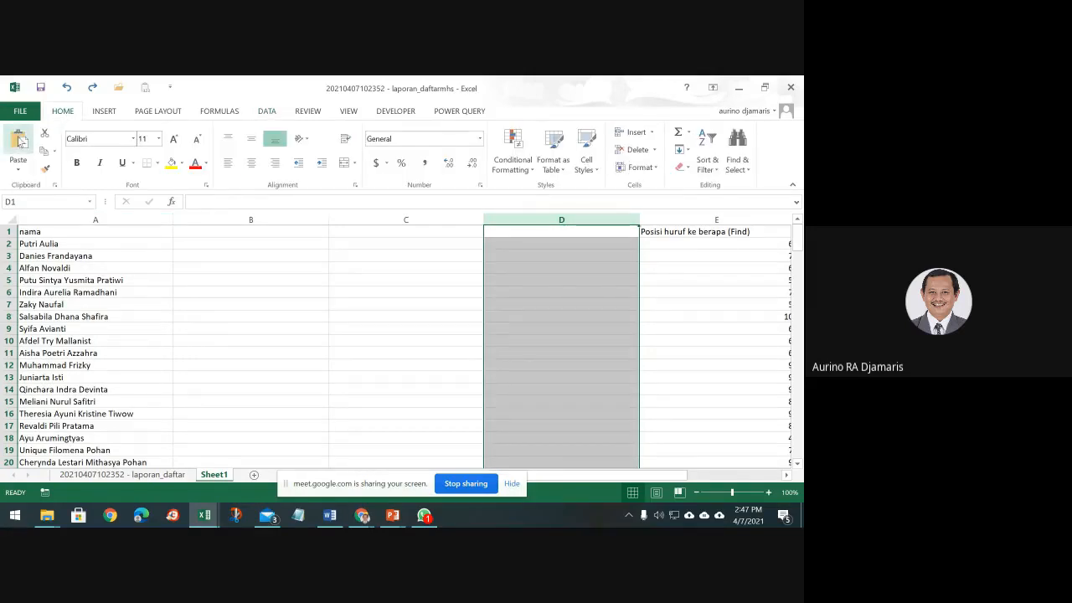
{"action": "left_click", "coordinate": [633, 132]}
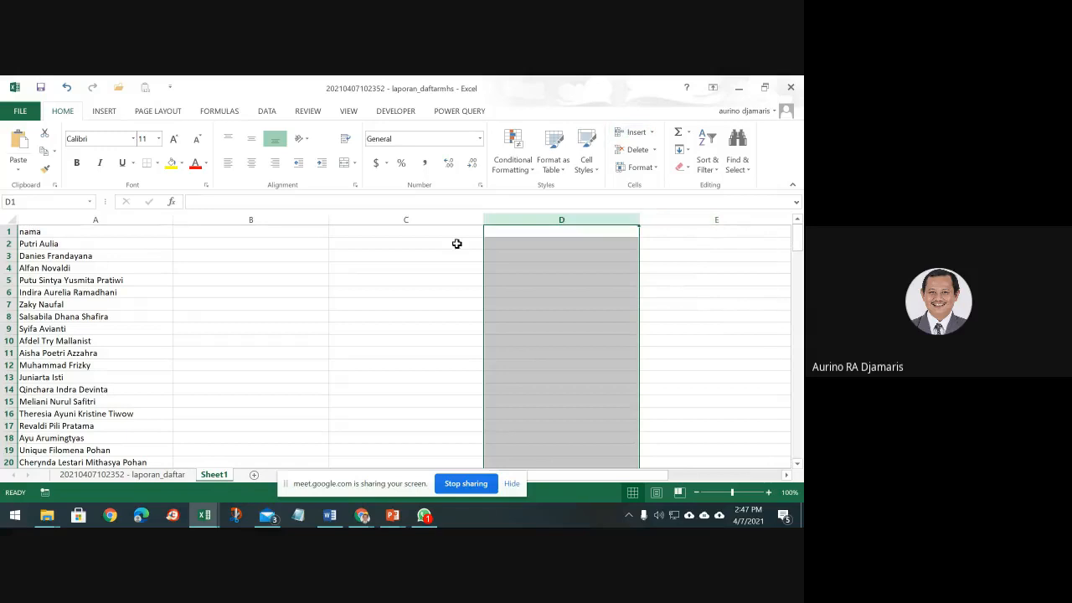
Split the names in column A using Text to Columns with Tab and Space delimiters, General format and destination $A$1.
{"action": "left_click", "coordinate": [360, 266]}
{"action": "left_click", "coordinate": [88, 219]}
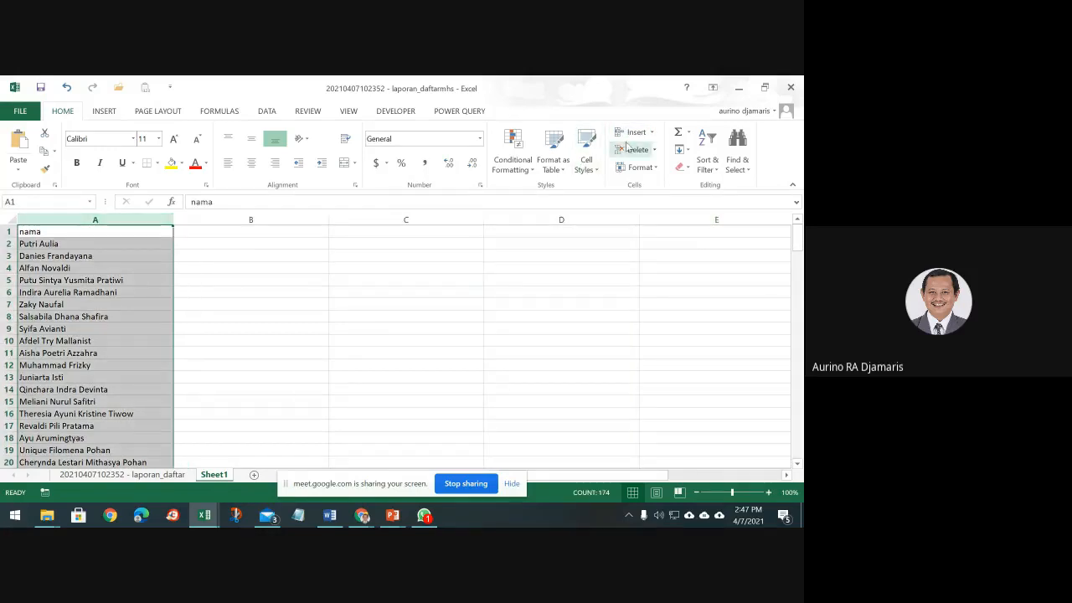
{"action": "left_click", "coordinate": [276, 114]}
{"action": "left_click", "coordinate": [318, 155]}
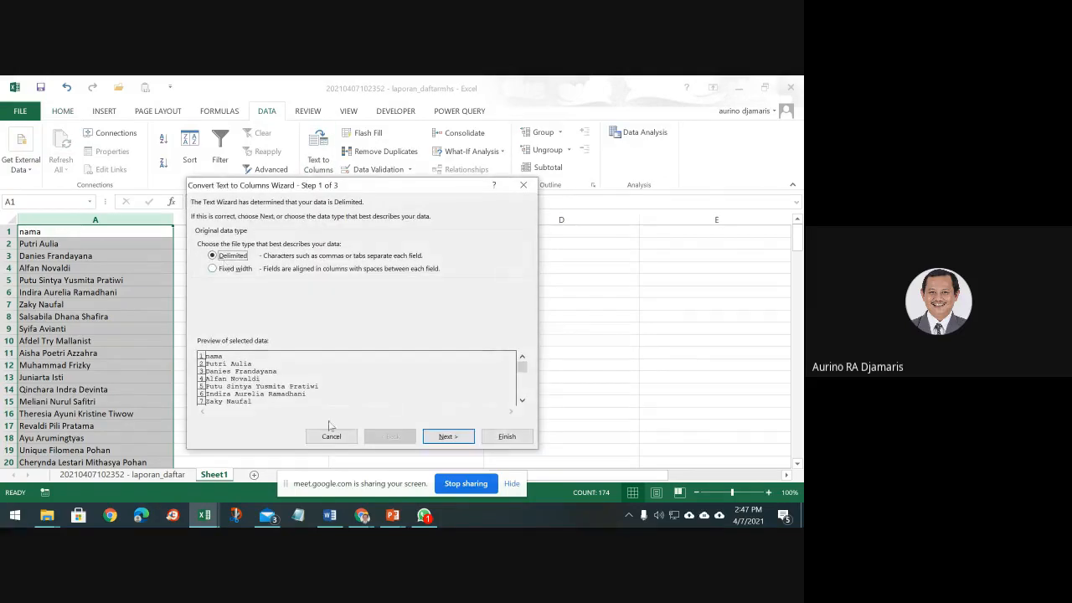
{"action": "left_click", "coordinate": [444, 436]}
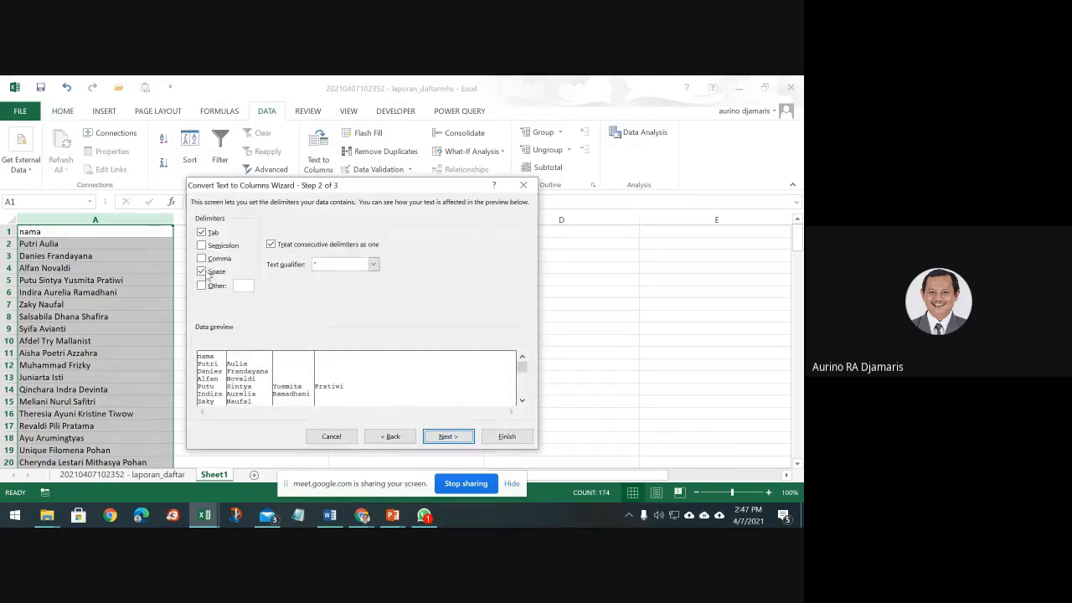
{"action": "left_click", "coordinate": [447, 436]}
{"action": "left_click", "coordinate": [507, 436]}
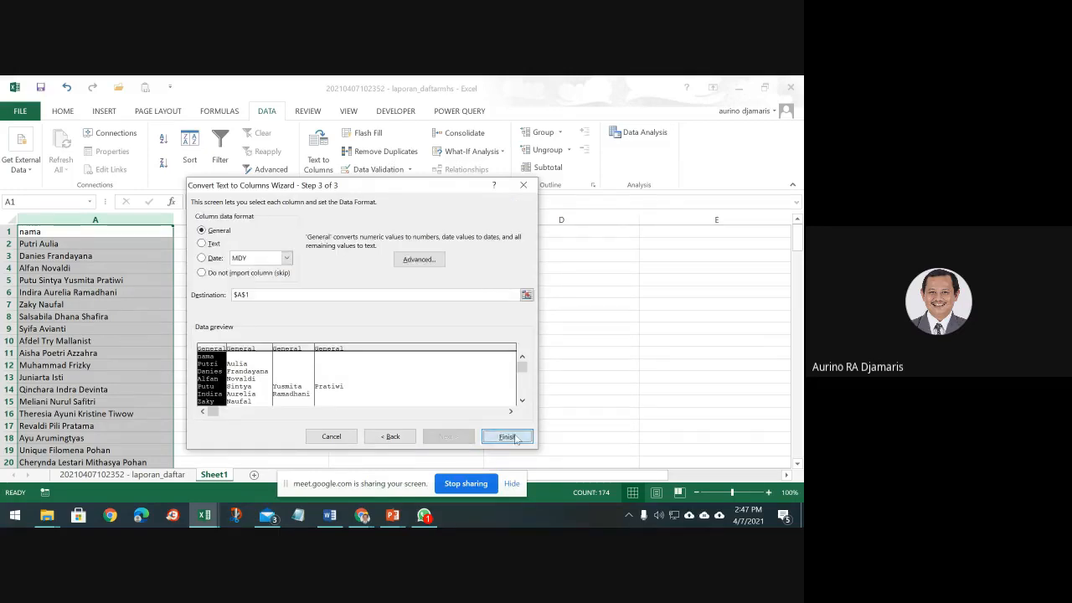
Examine how the longer names are distributed across columns B to E around rows 81 to 100.
{"action": "scroll", "coordinate": [592, 313], "scroll_direction": "down", "scroll_amount": 20}
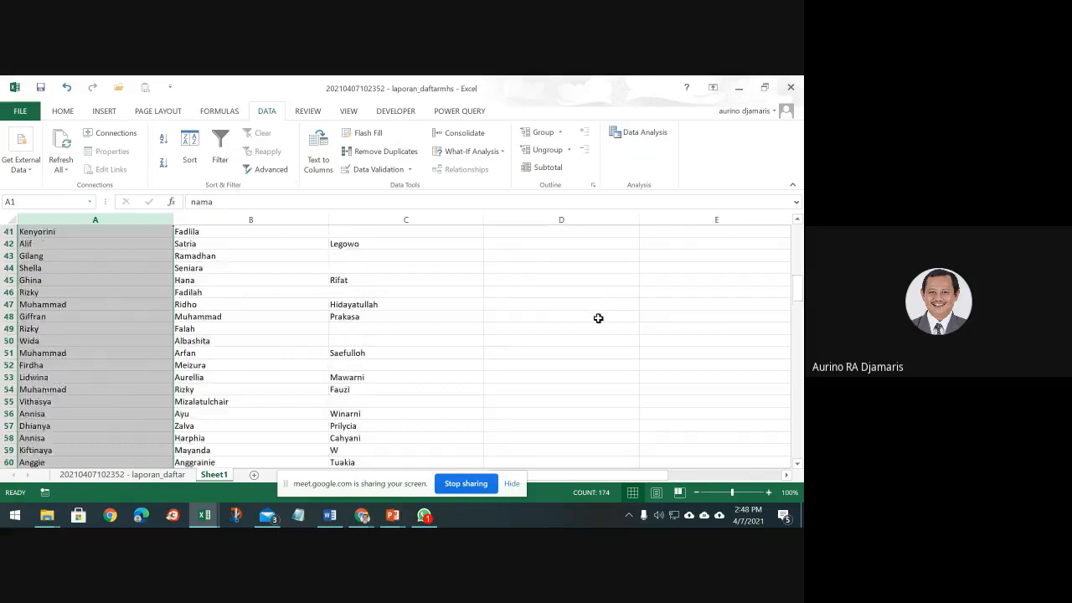
{"action": "scroll", "coordinate": [612, 319], "scroll_direction": "down", "scroll_amount": 2}
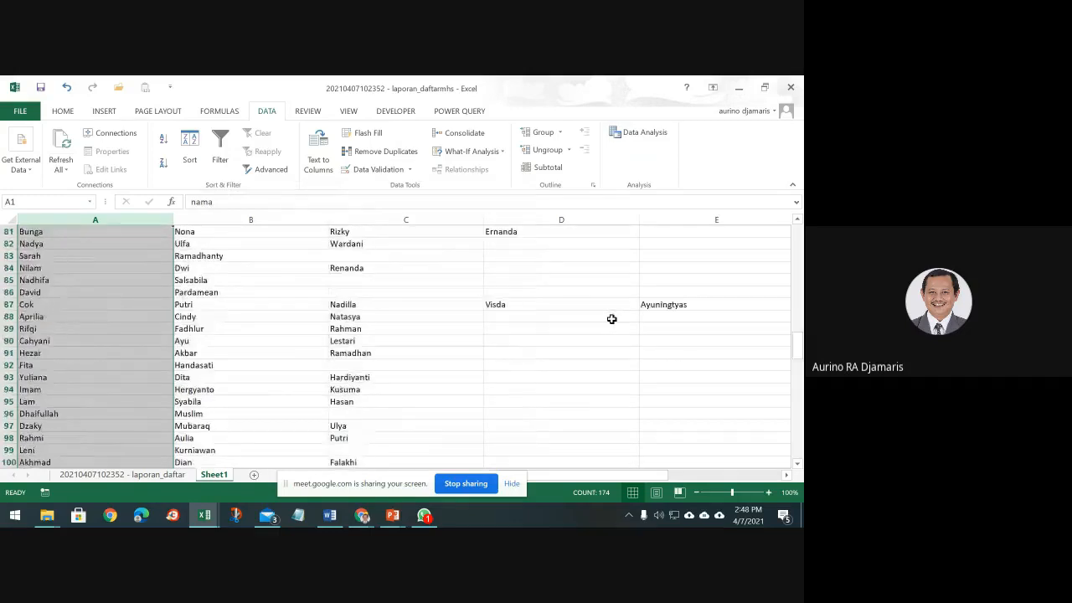
{"action": "left_click", "coordinate": [238, 338]}
{"action": "left_click", "coordinate": [382, 350]}
{"action": "left_click", "coordinate": [550, 342]}
{"action": "left_click", "coordinate": [663, 342]}
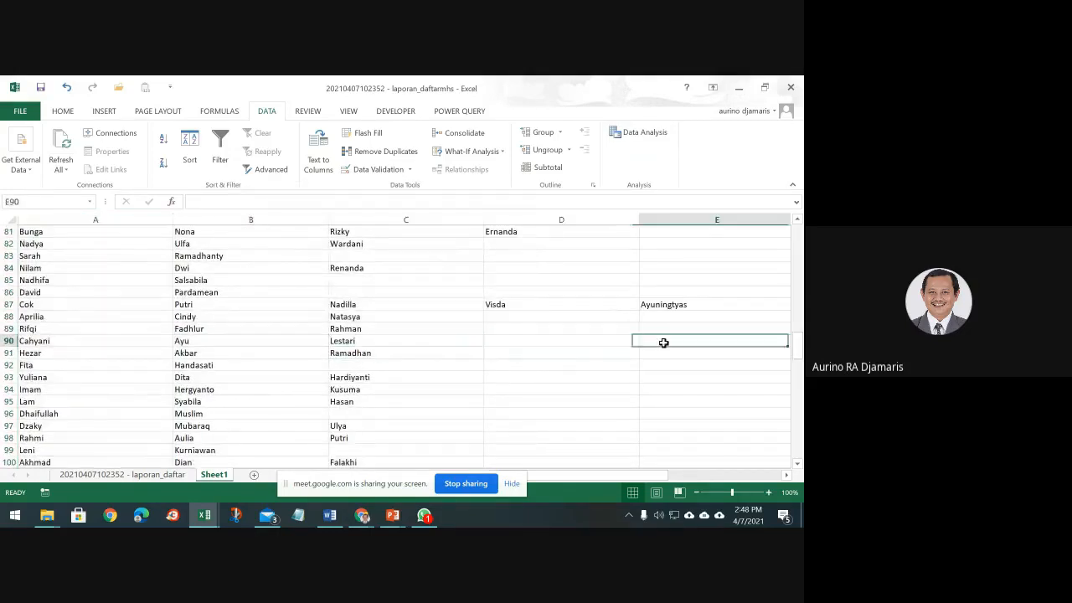
{"action": "scroll", "coordinate": [671, 350], "scroll_direction": "up", "scroll_amount": 20}
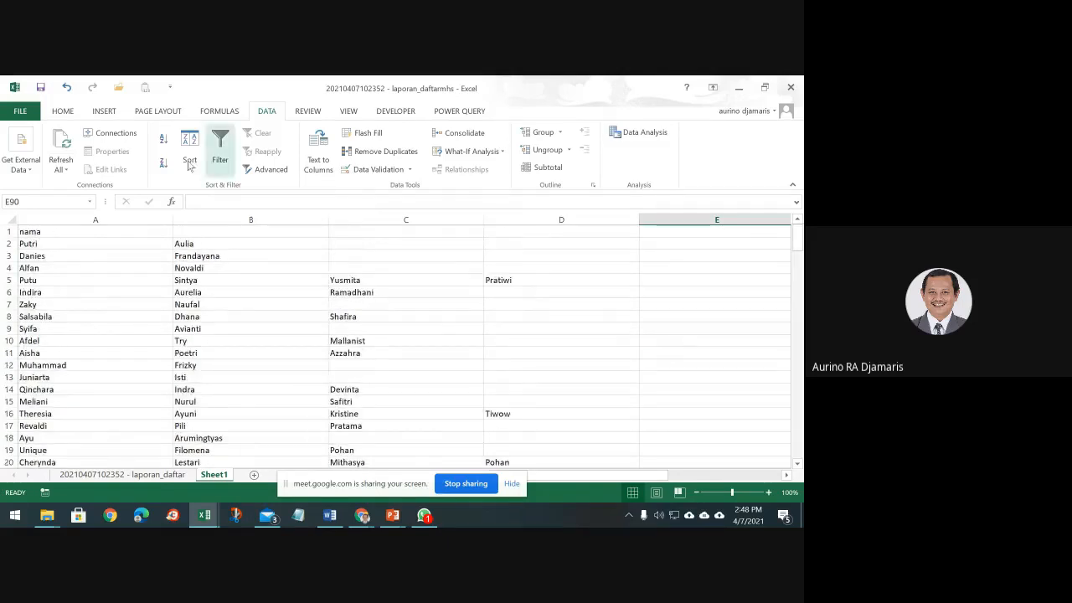
{"action": "left_click", "coordinate": [225, 230]}
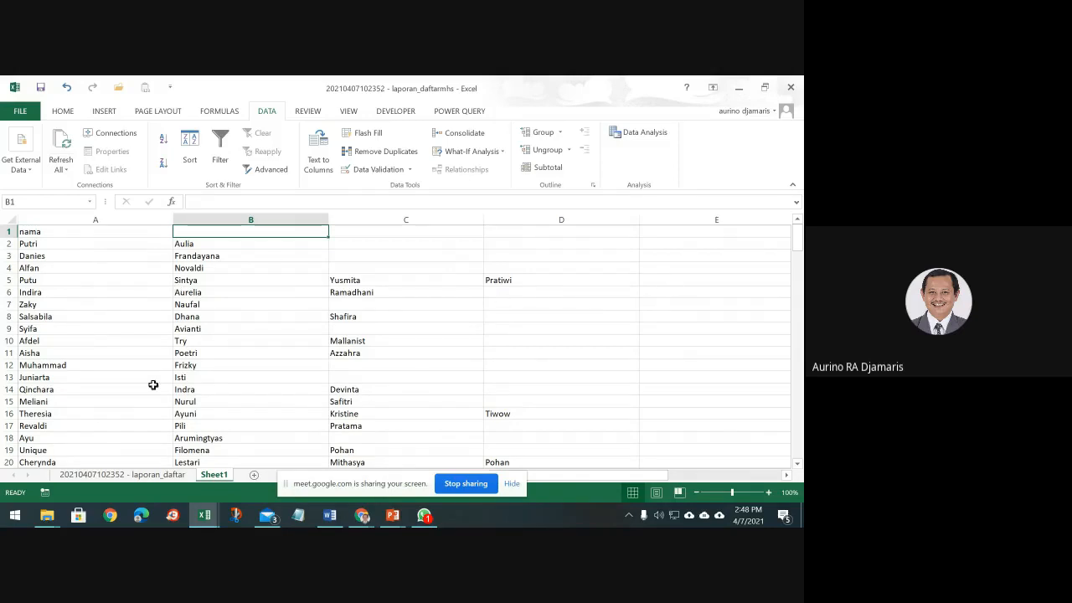
{"action": "left_click", "coordinate": [63, 112]}
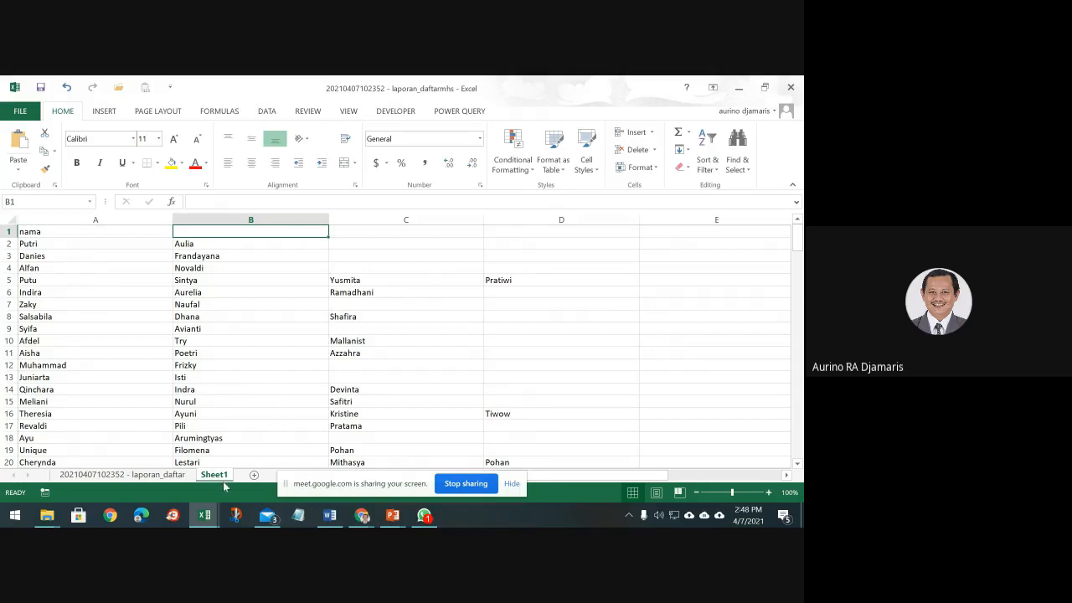
{"action": "left_click", "coordinate": [139, 476]}
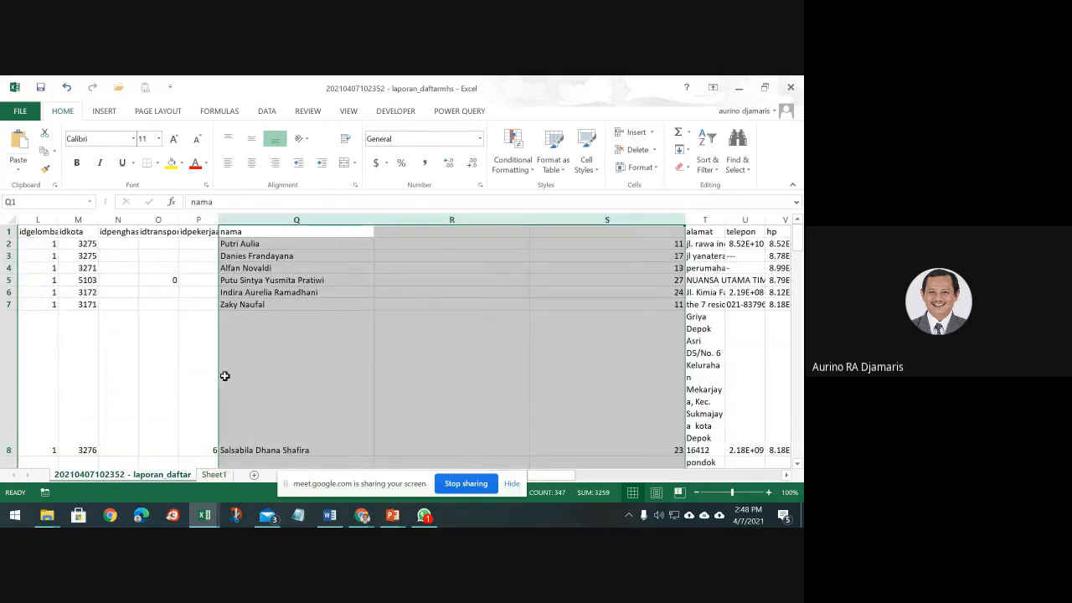
Open the recent workbook Goal Seek, check the formula in B16, and enable editing.
{"action": "left_click", "coordinate": [21, 111]}
{"action": "left_click", "coordinate": [35, 173]}
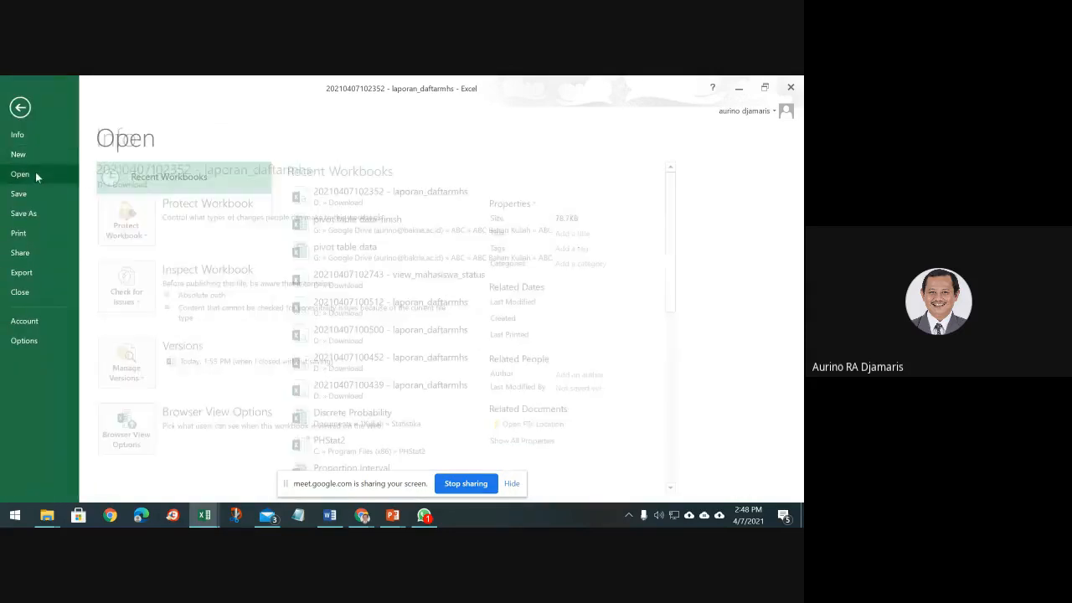
{"action": "scroll", "coordinate": [368, 381], "scroll_direction": "down", "scroll_amount": 3}
{"action": "scroll", "coordinate": [368, 381], "scroll_direction": "down", "scroll_amount": 2}
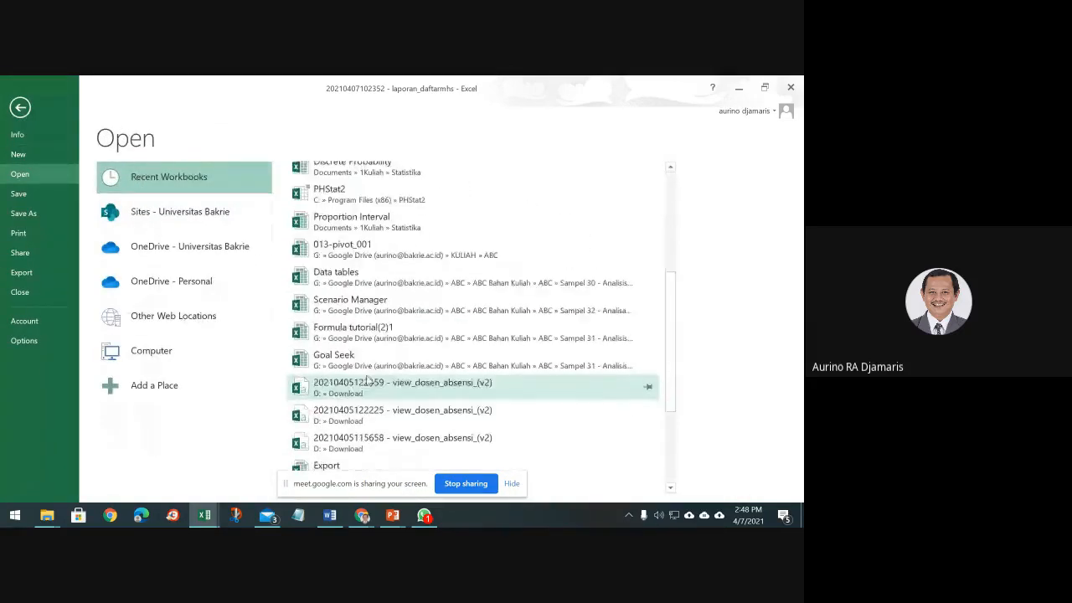
{"action": "left_click", "coordinate": [374, 362]}
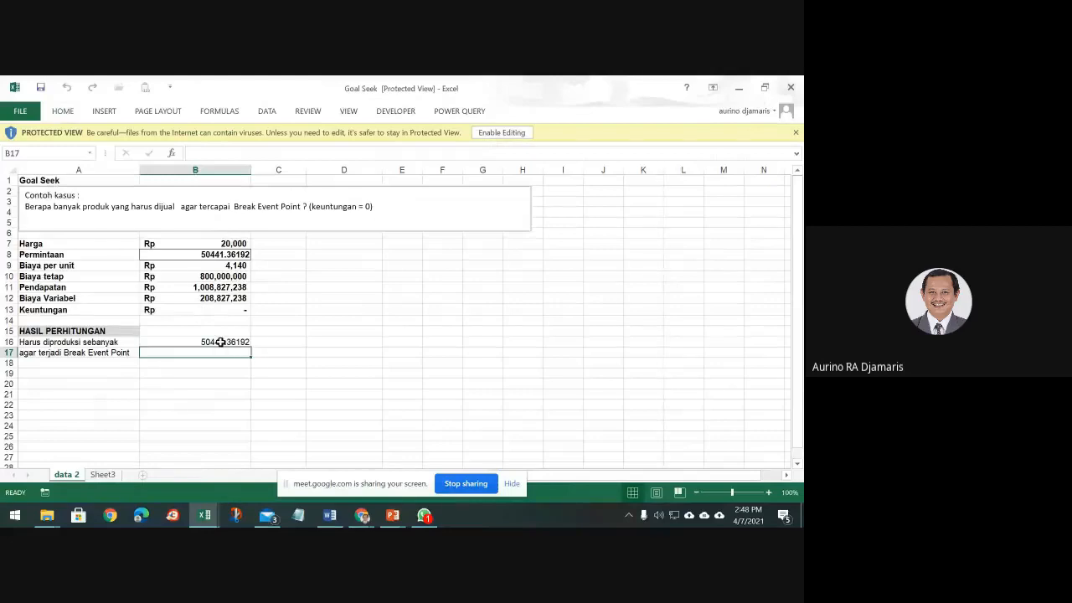
{"action": "left_click", "coordinate": [216, 341]}
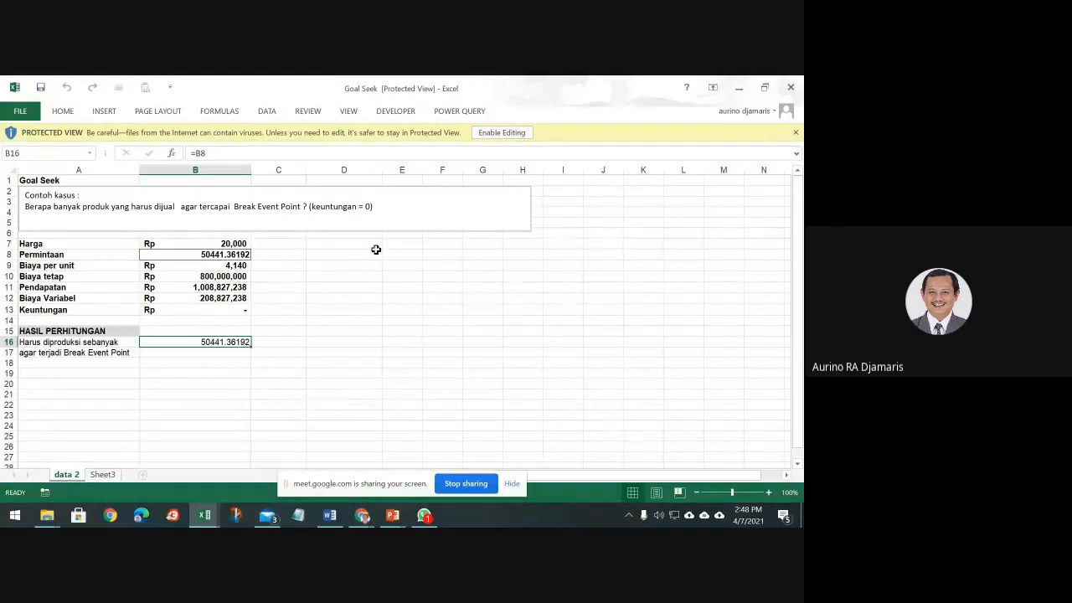
{"action": "left_click", "coordinate": [516, 132]}
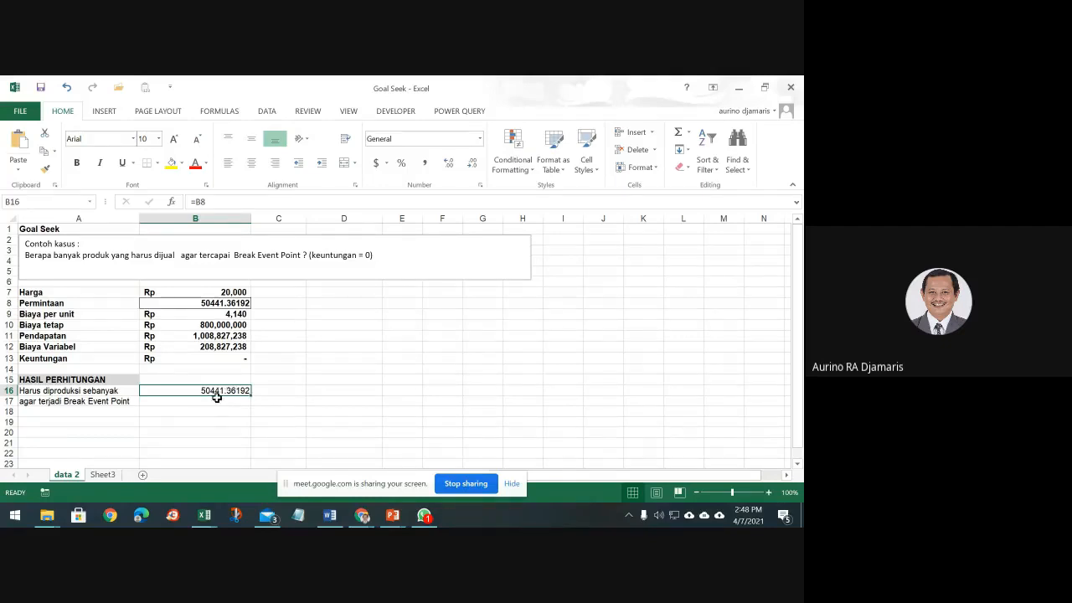
Merge and center cells A19:B19 below the HASIL PERHITUNGAN section.
{"action": "left_click", "coordinate": [47, 391]}
{"action": "left_click_drag", "start_coordinate": [46, 391], "coordinate": [88, 401]}
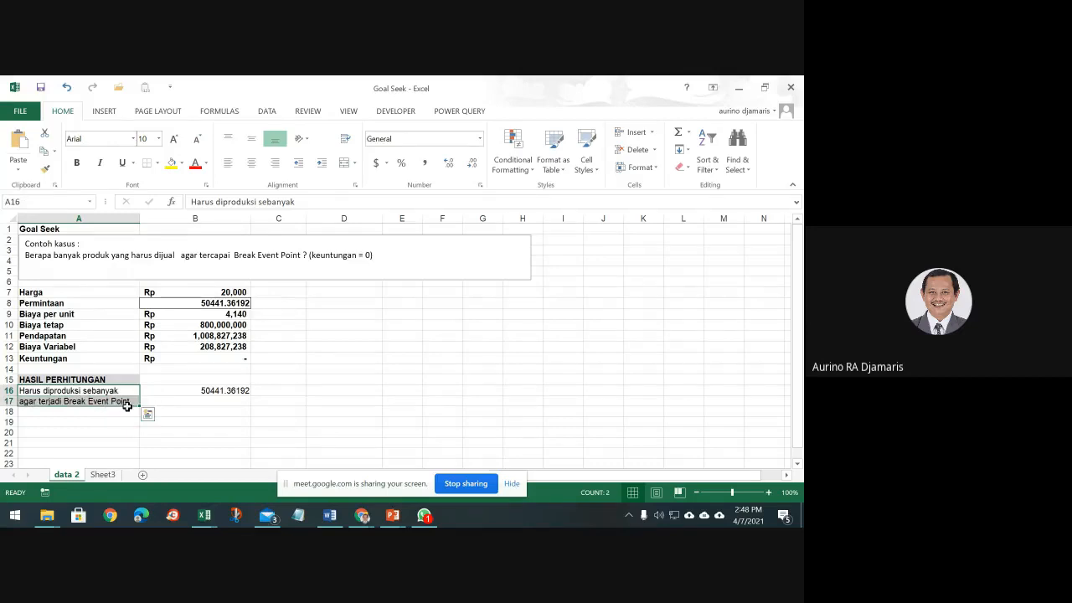
{"action": "left_click", "coordinate": [358, 400]}
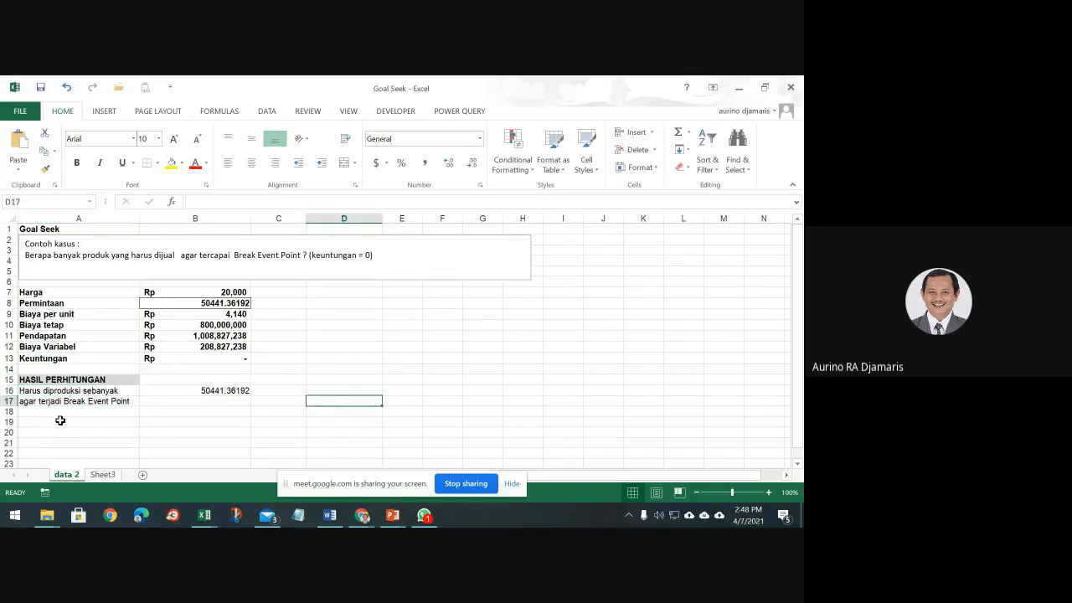
{"action": "left_click_drag", "start_coordinate": [43, 421], "coordinate": [186, 420]}
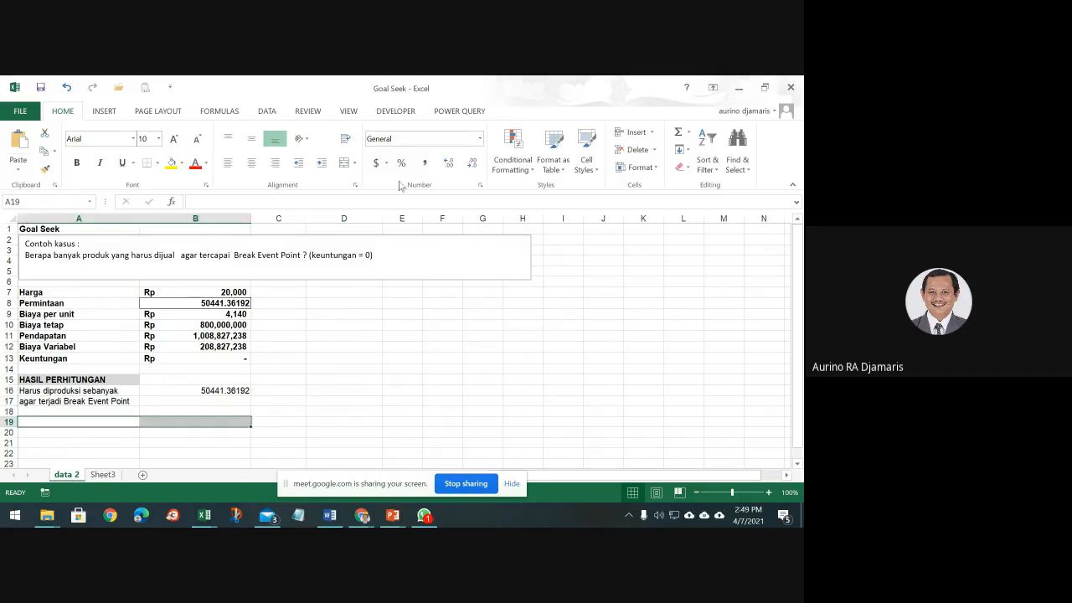
{"action": "left_click", "coordinate": [344, 162]}
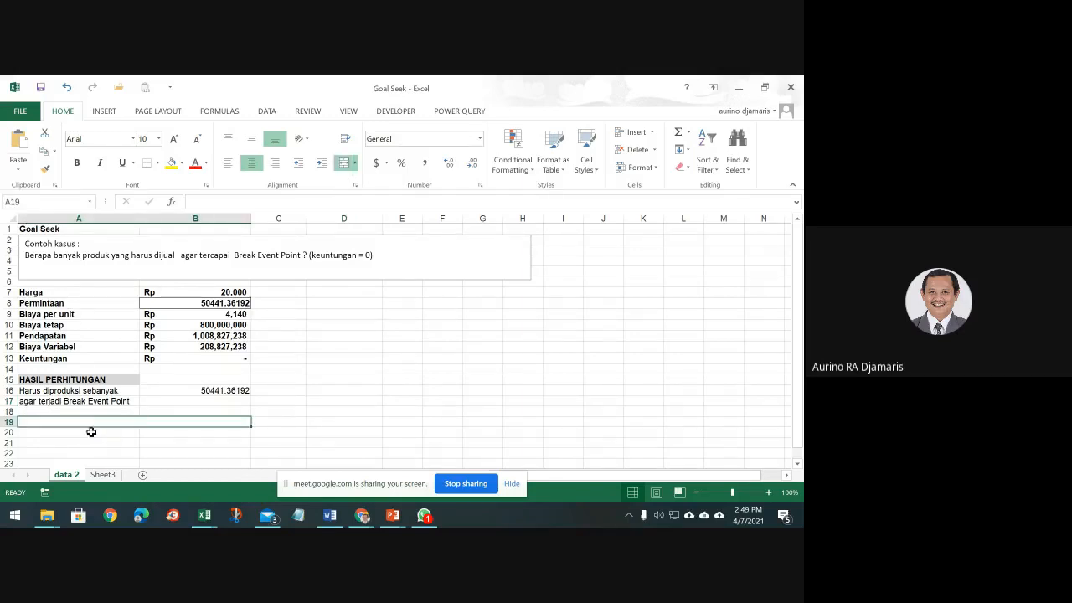
Start a formula in merged cell A19 joining A16, a space and the TEXT function with B16 as its value: =A16&" "&text(B16,.
{"action": "type", "text": "="}
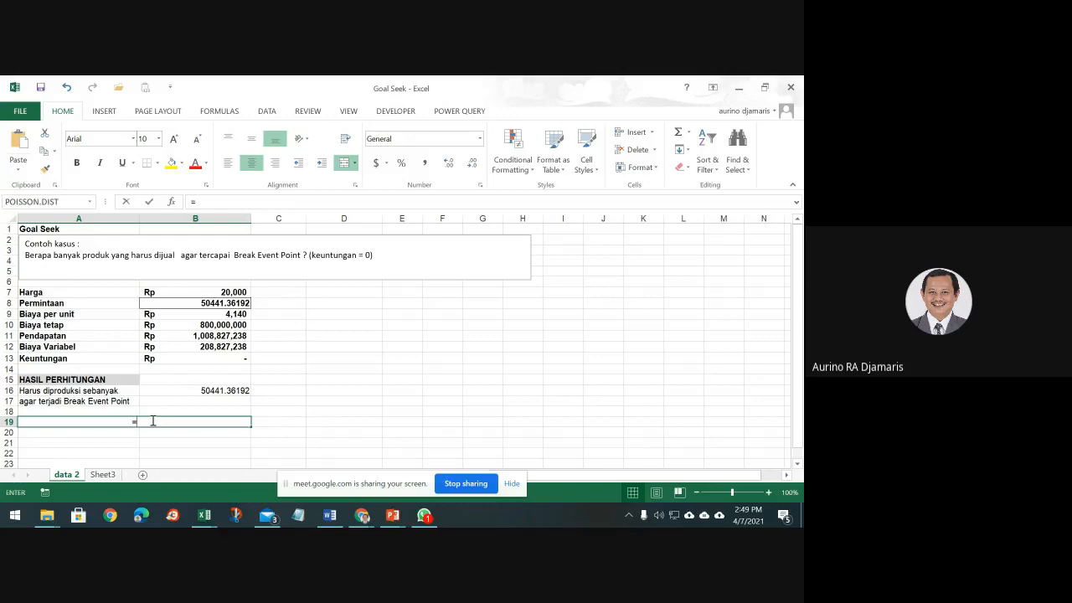
{"action": "key", "text": "Up"}
{"action": "key", "text": "Up"}
{"action": "key", "text": "Up"}
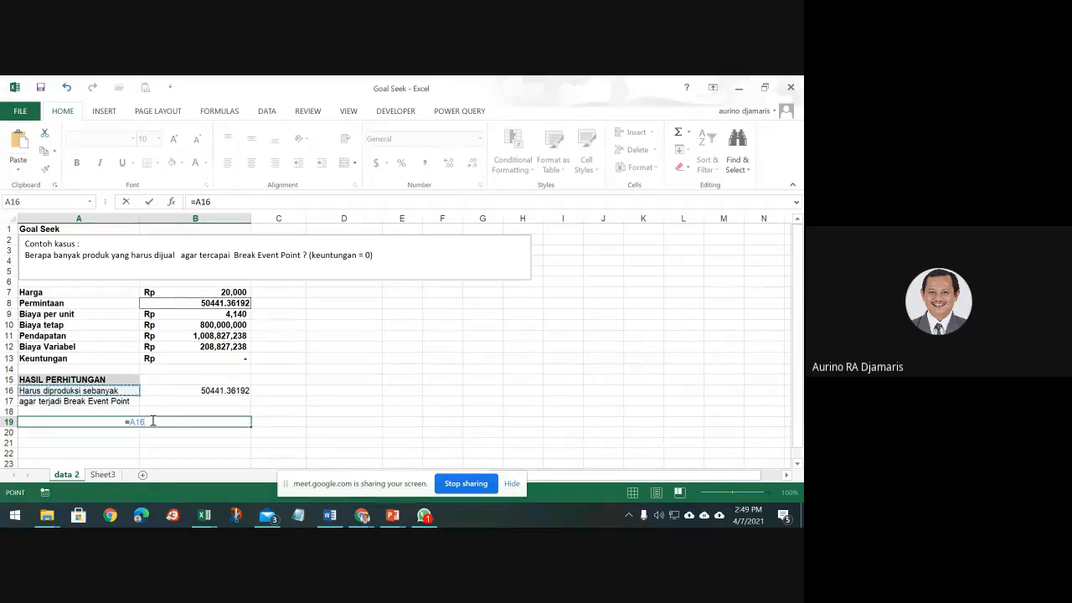
{"action": "type", "text": "&"}
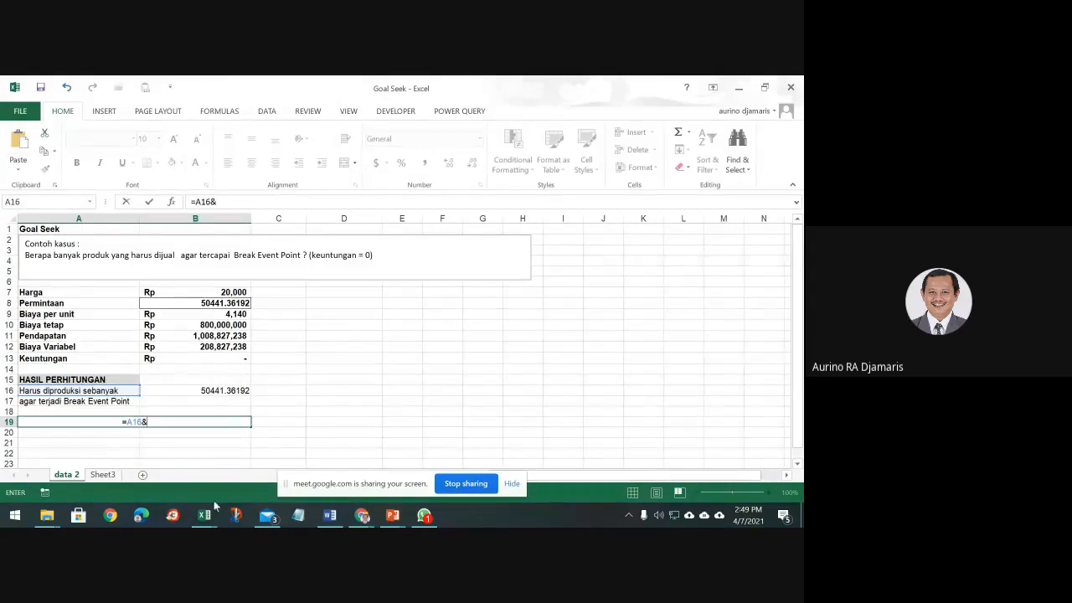
{"action": "type", "text": "\" \"&"}
{"action": "type", "text": "text"}
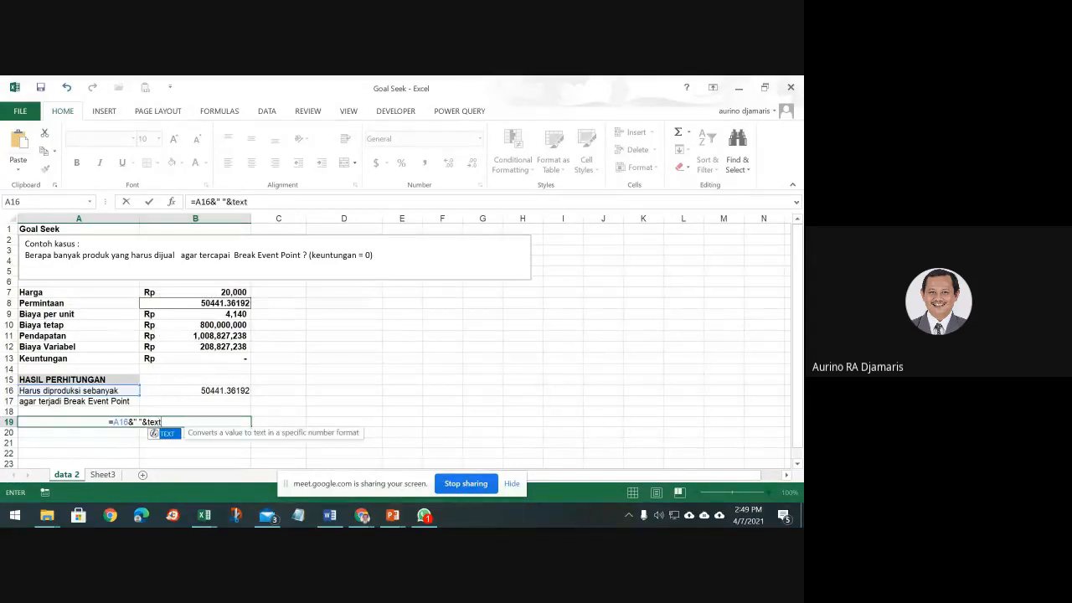
{"action": "type", "text": "("}
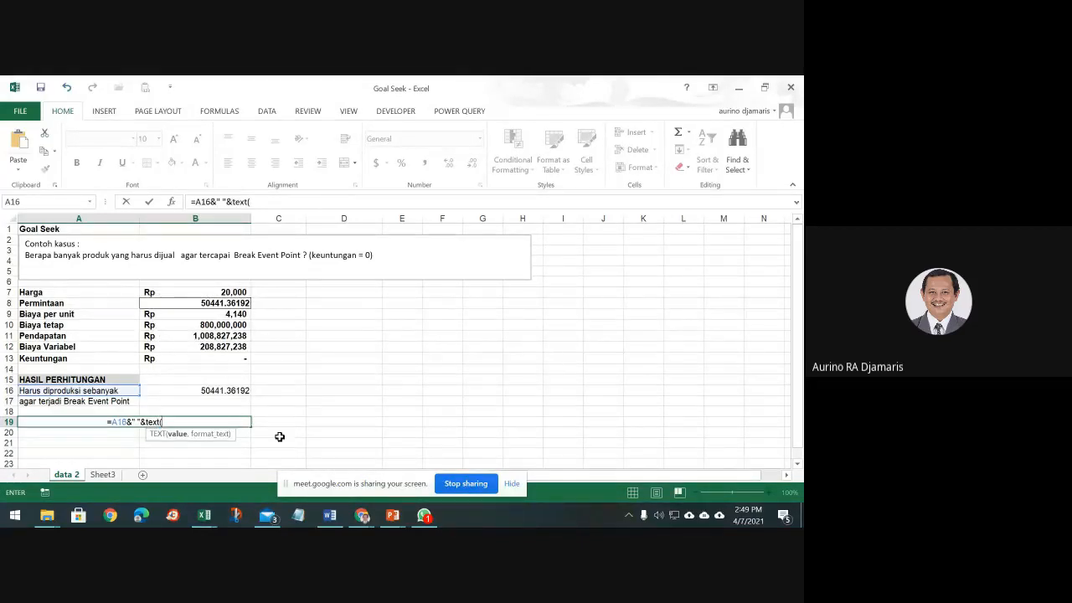
{"action": "left_click", "coordinate": [220, 390]}
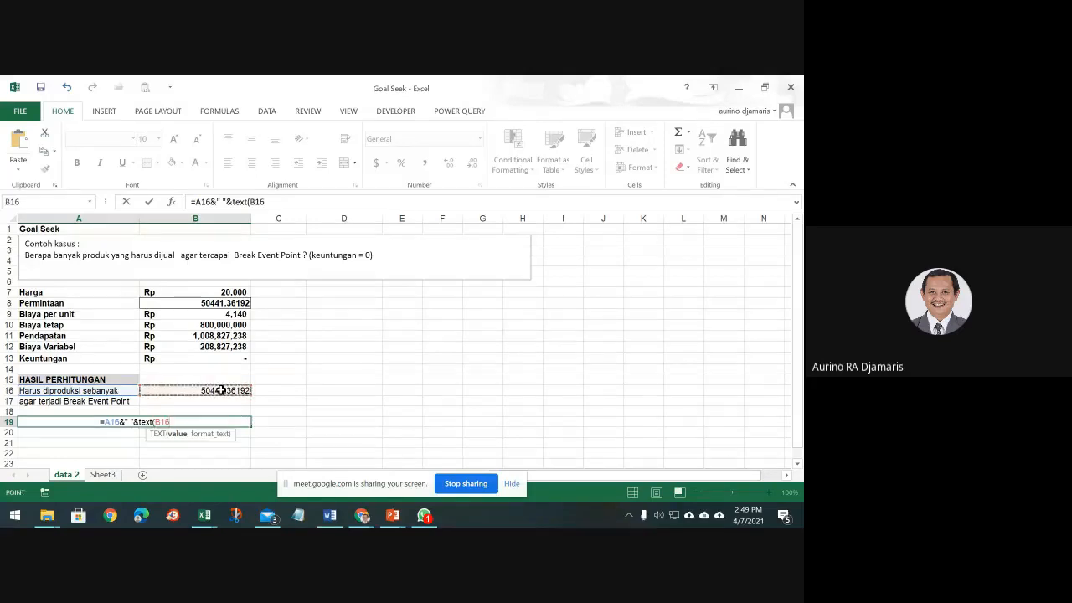
{"action": "type", "text": ","}
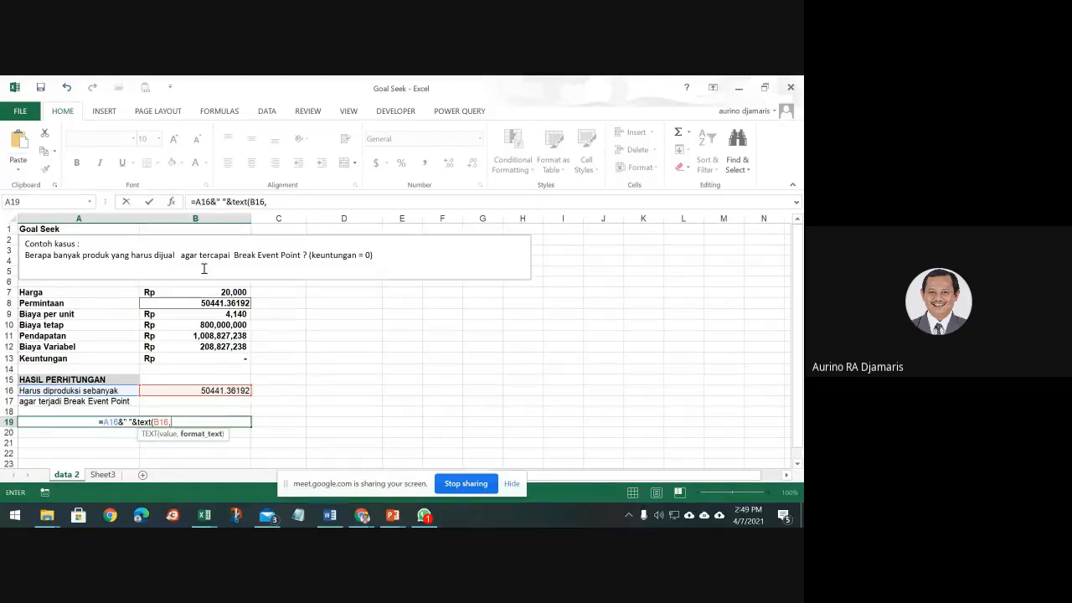
Set the TEXT function's Format_text argument to #,###,0 and complete the formula in A19.
{"action": "left_click", "coordinate": [171, 202]}
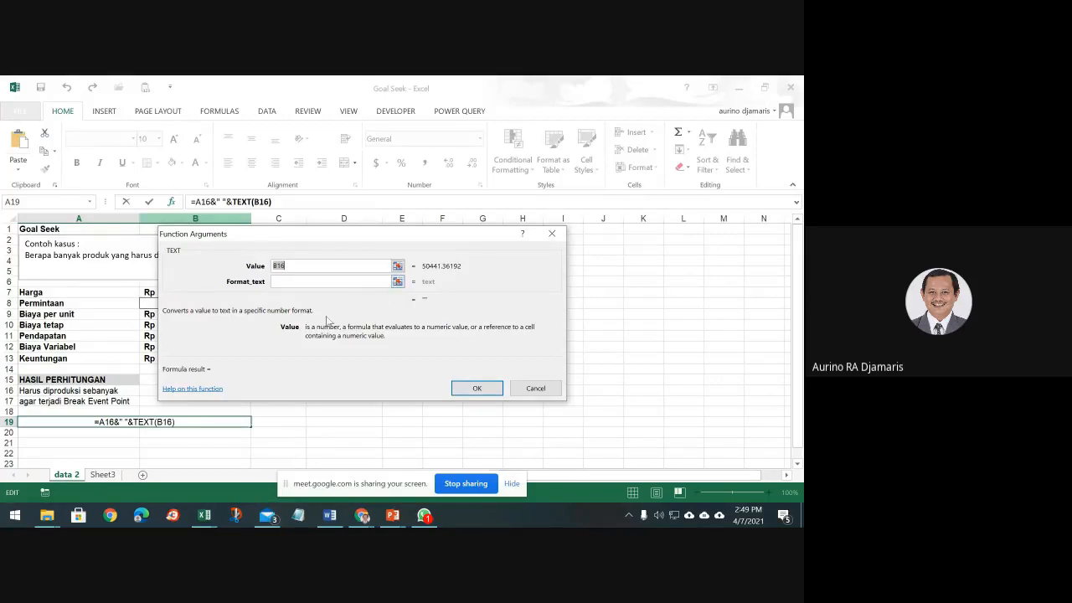
{"action": "left_click", "coordinate": [374, 281]}
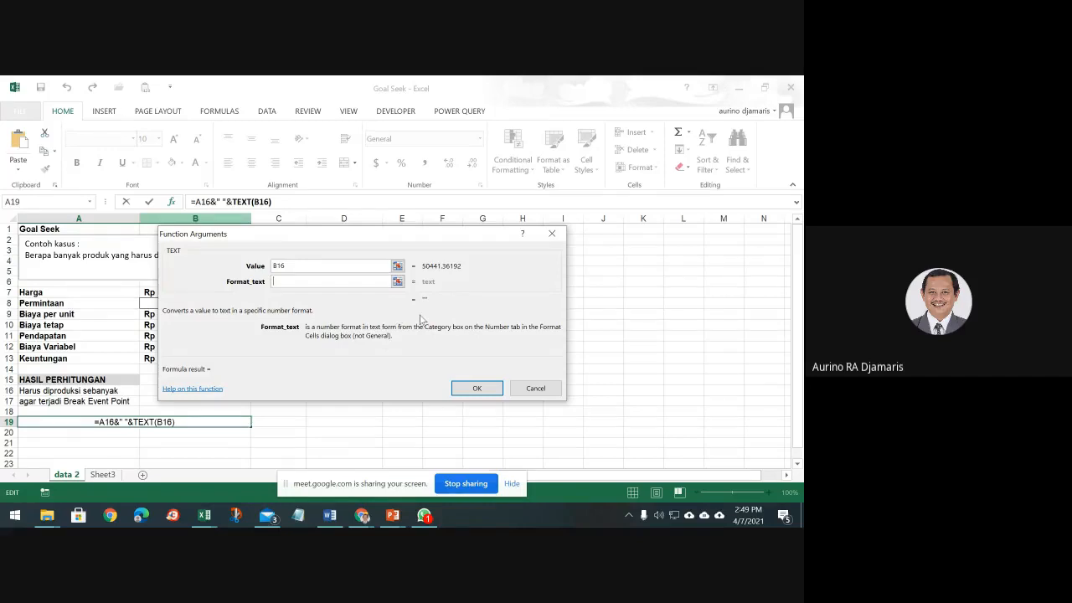
{"action": "type", "text": "#"}
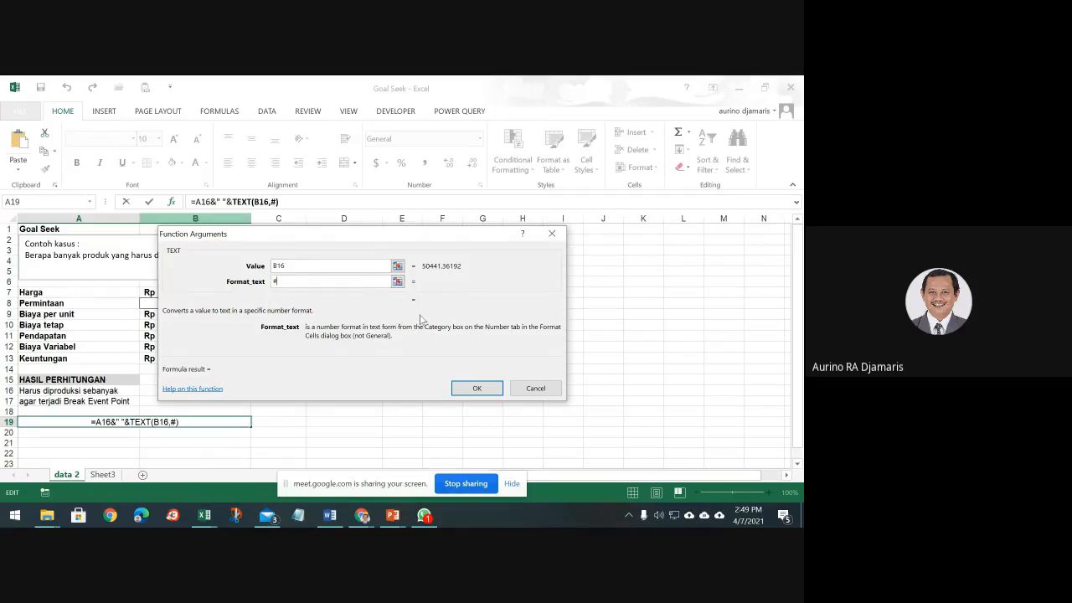
{"action": "type", "text": ",###"}
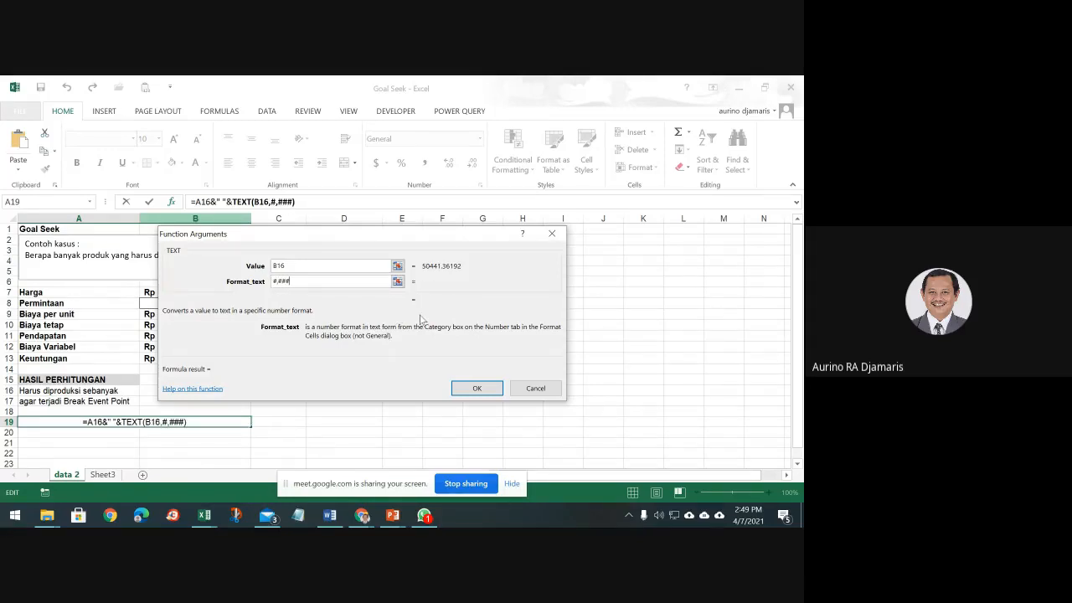
{"action": "type", "text": ",0"}
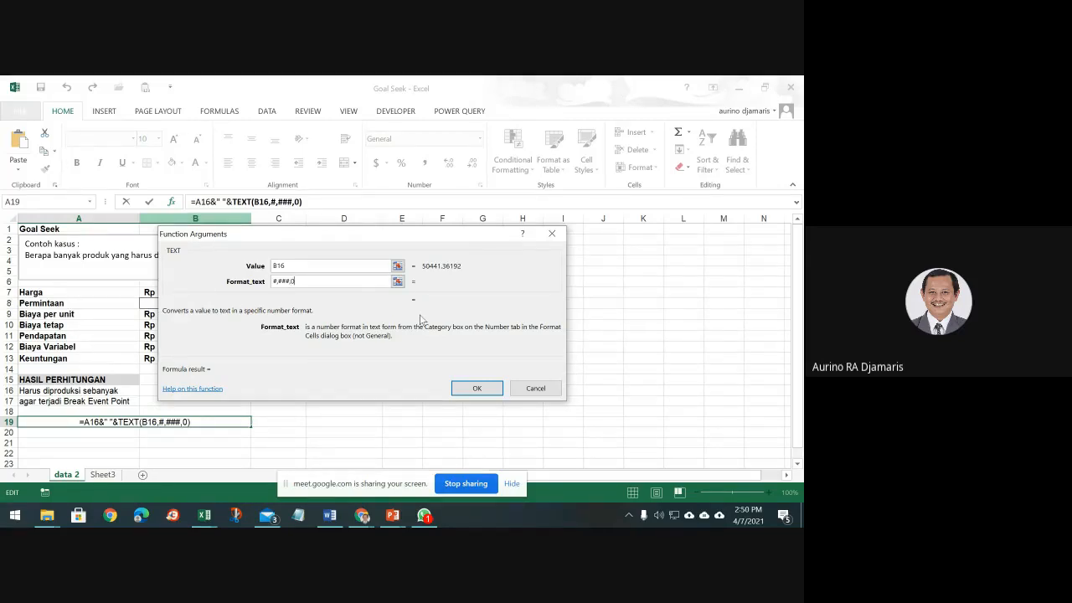
{"action": "key", "text": "Return"}
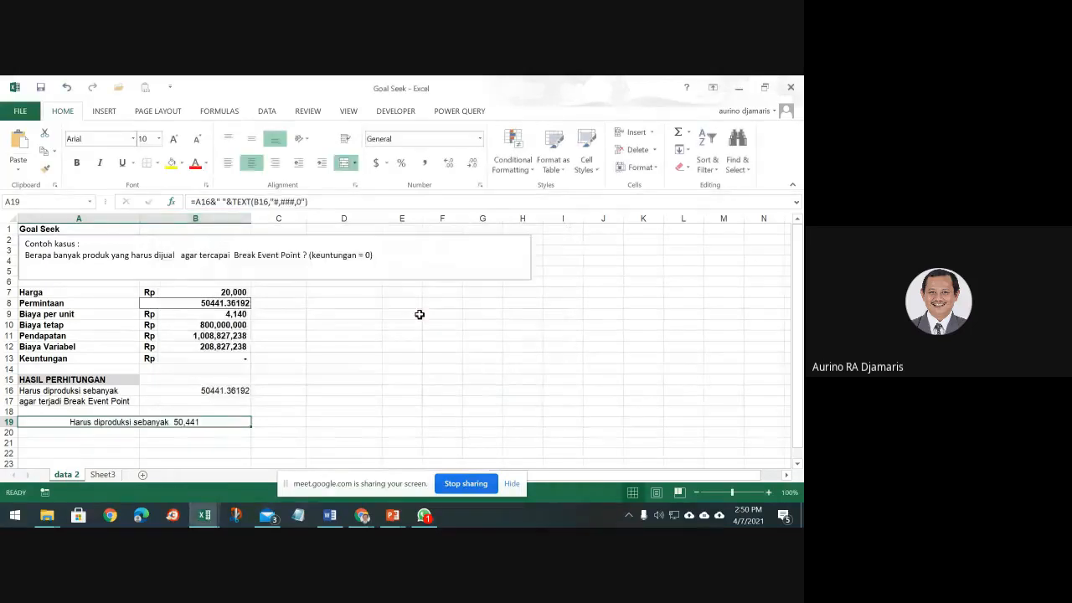
Append &A17 to the formula in A19 to join the Break Event Point text.
{"action": "left_click", "coordinate": [317, 203]}
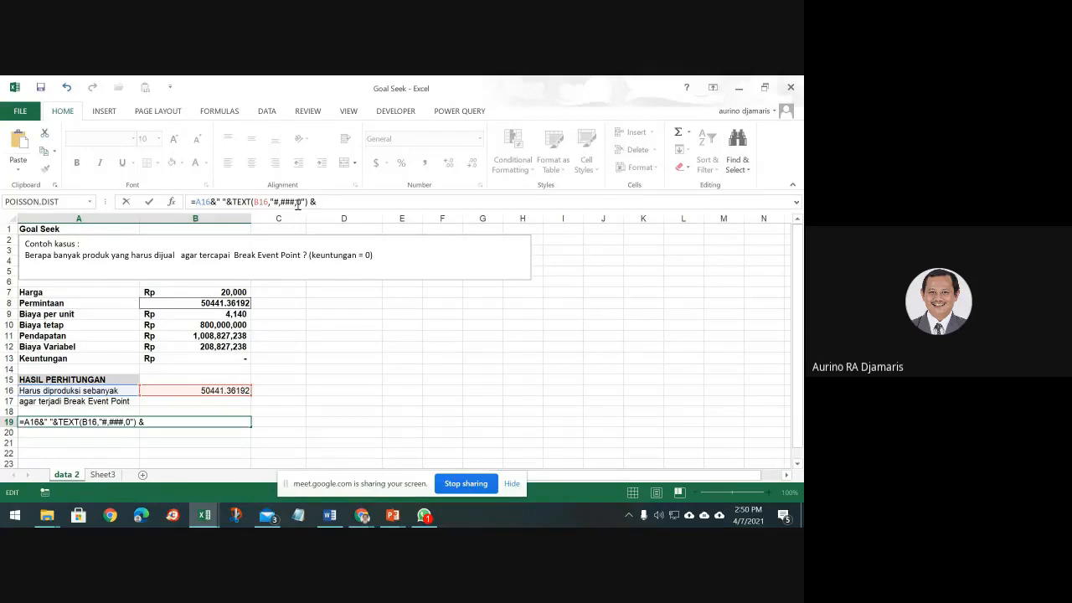
{"action": "left_click", "coordinate": [85, 403]}
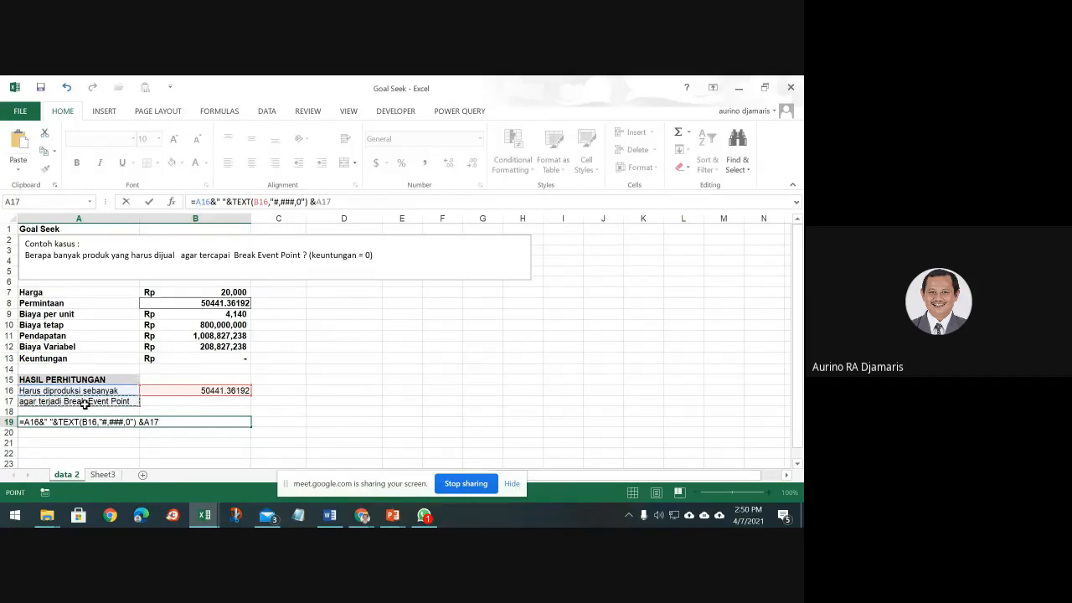
{"action": "key", "text": "Return"}
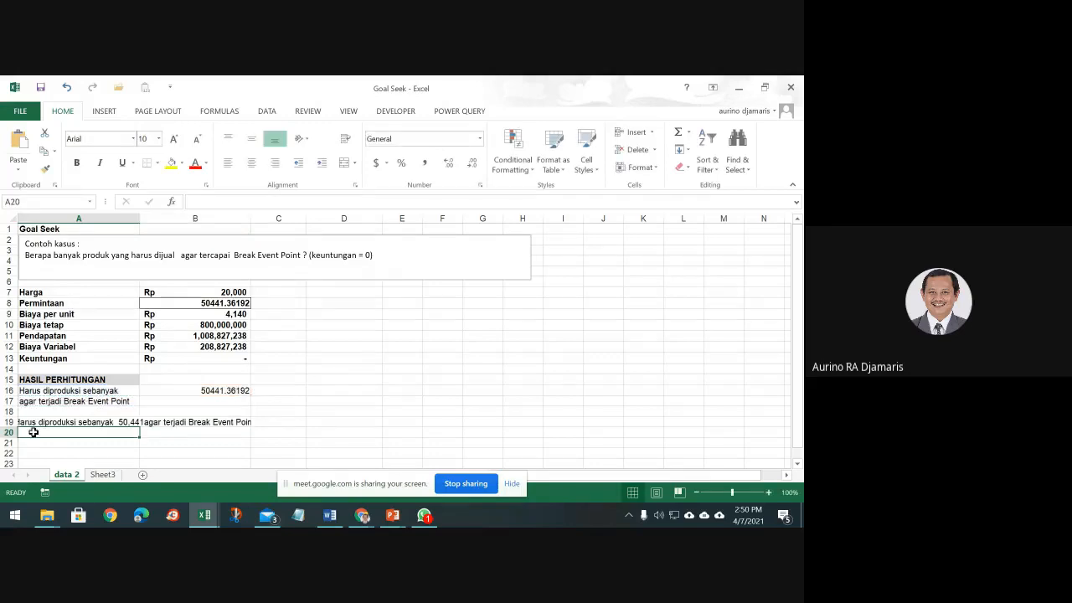
Add a space after the 0 in the TEXT format of A19's formula, and review the full formula.
{"action": "left_click", "coordinate": [149, 422]}
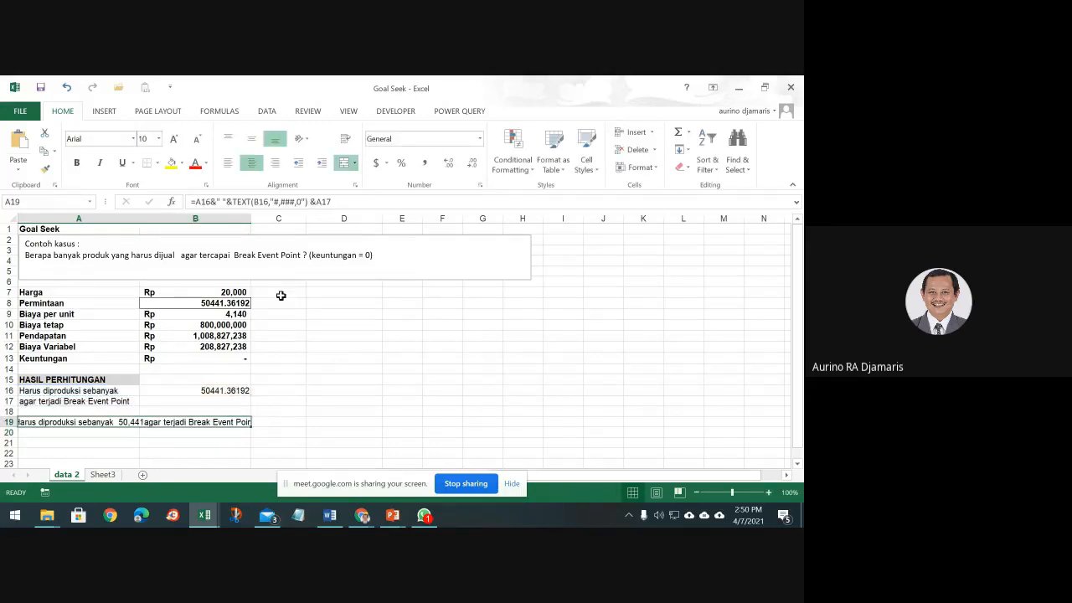
{"action": "left_click", "coordinate": [303, 203]}
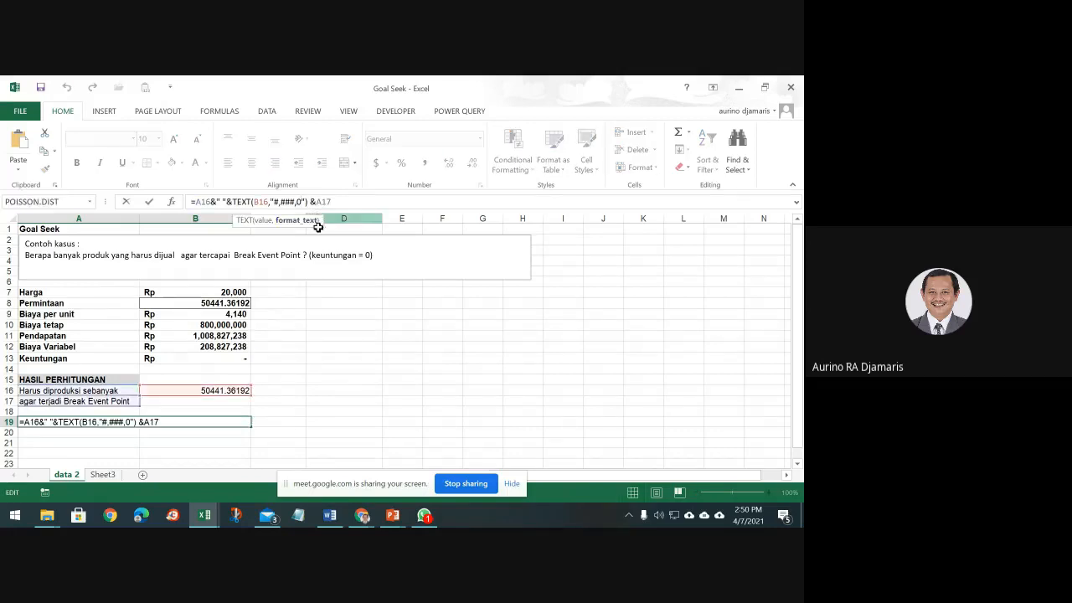
{"action": "key", "text": "Return"}
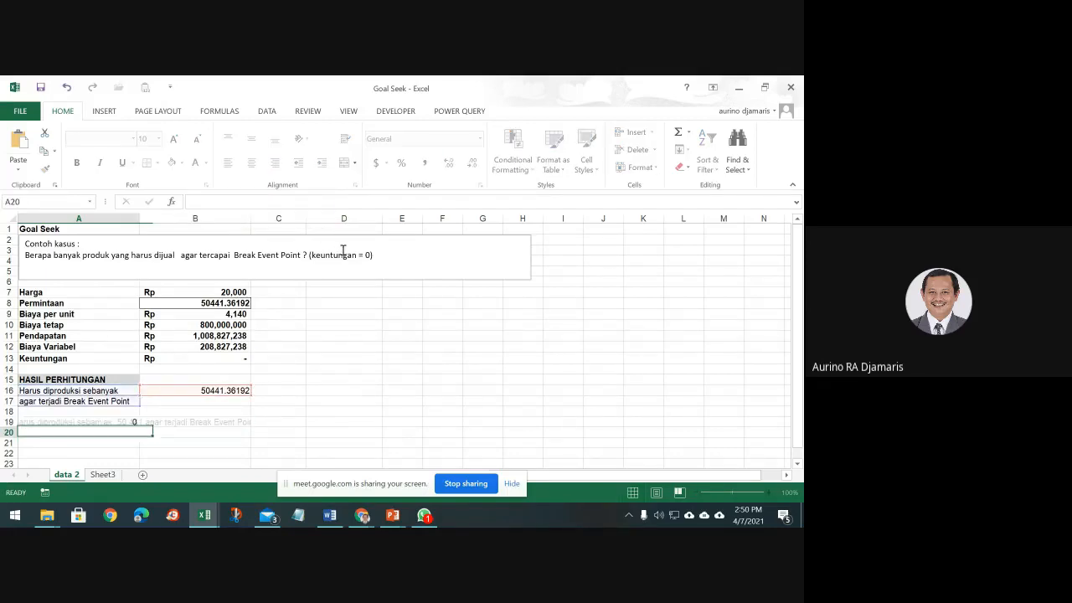
{"action": "key", "text": "Up"}
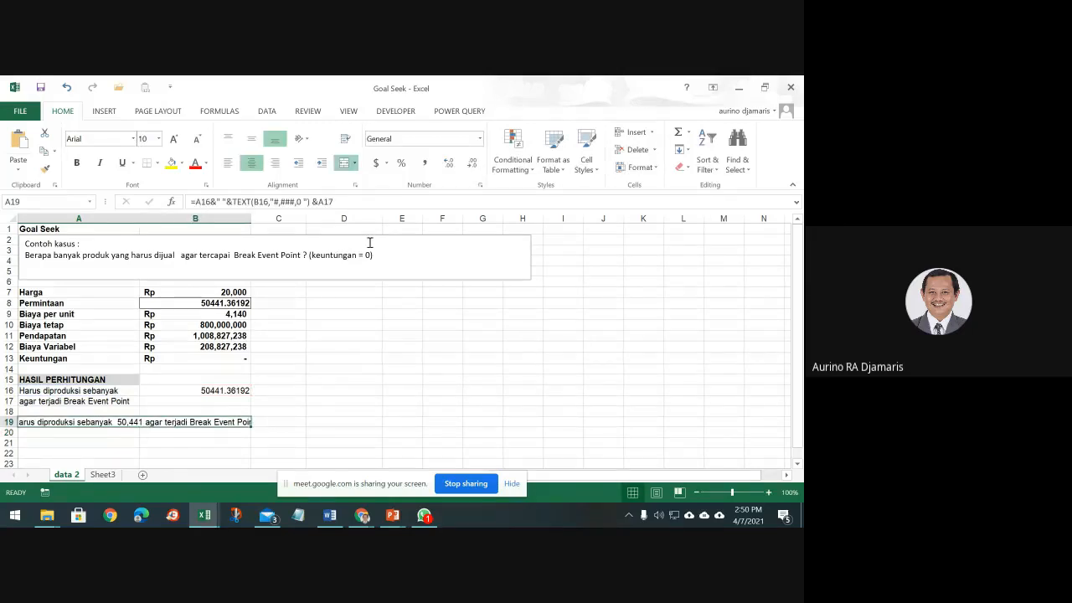
{"action": "left_click", "coordinate": [375, 202]}
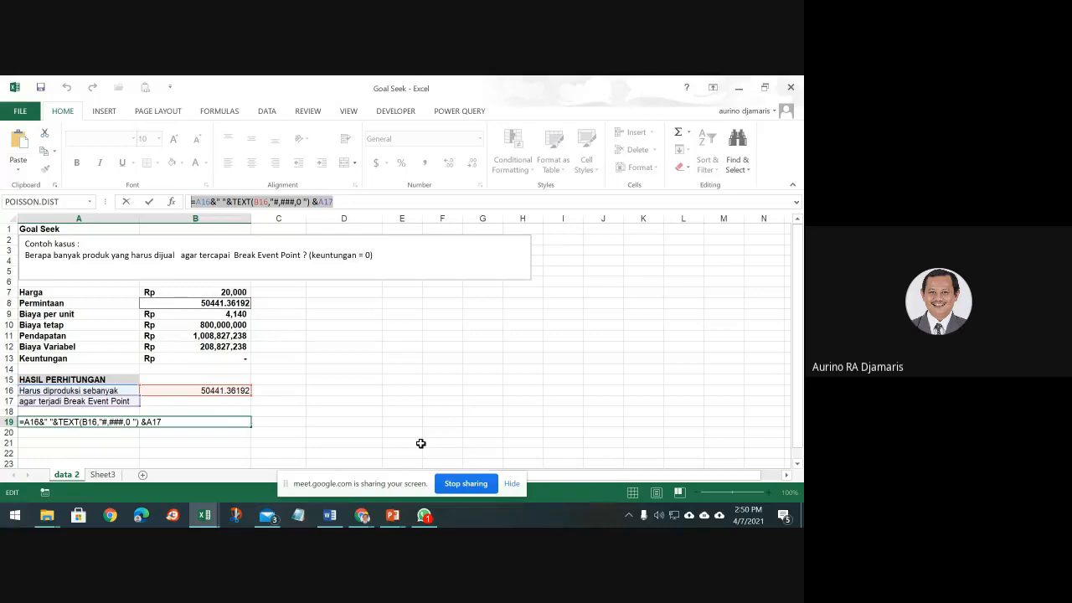
{"action": "key", "text": "Return"}
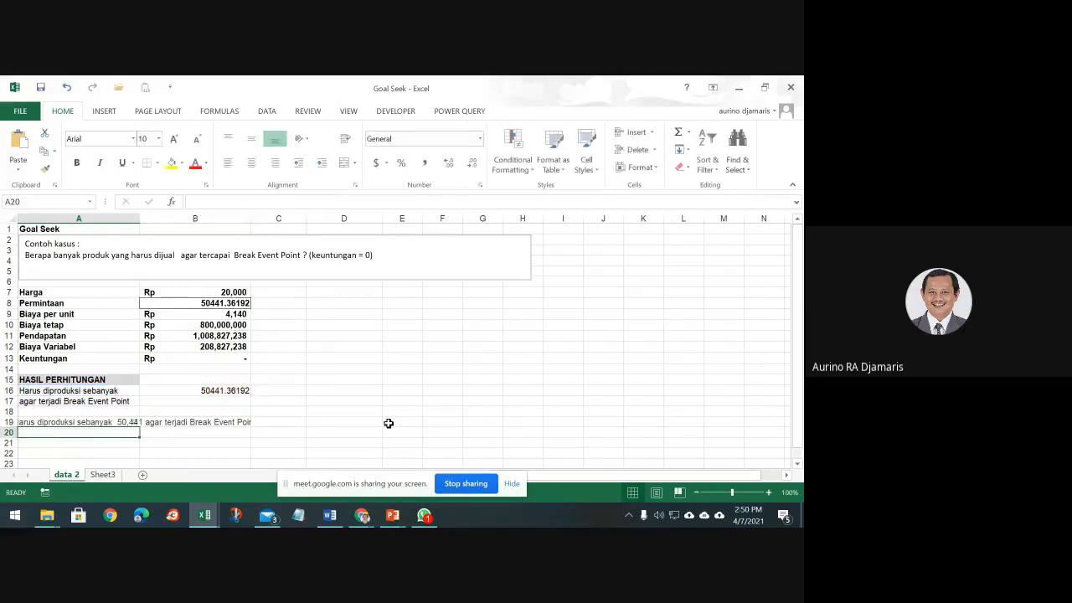
Unmerge the joined-text cells in A19:B20 and autofit the width of column B.
{"action": "left_click", "coordinate": [100, 423]}
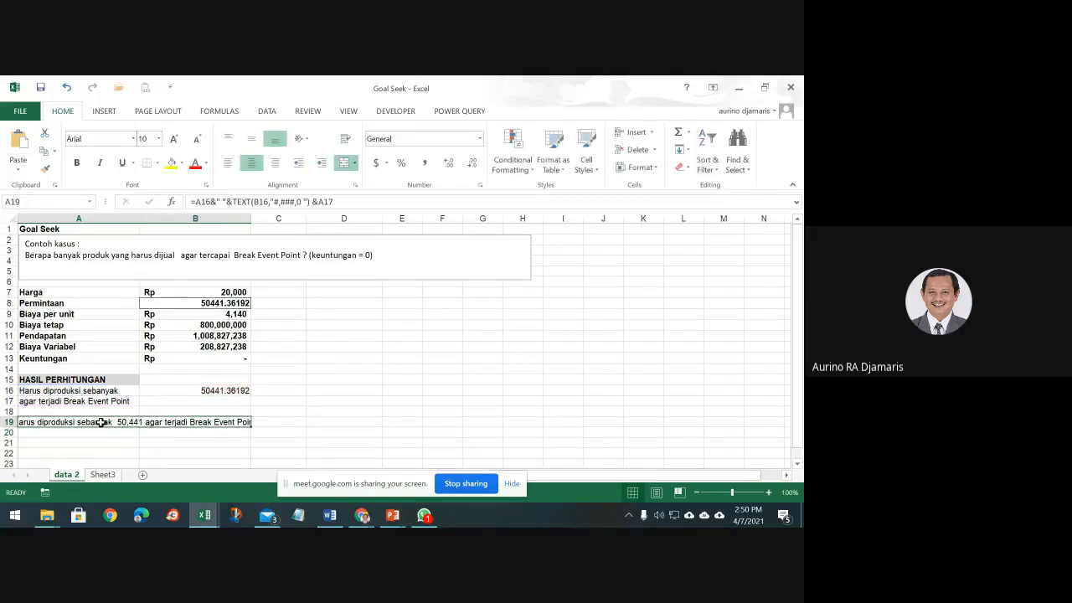
{"action": "left_click", "coordinate": [231, 436], "text": "shift"}
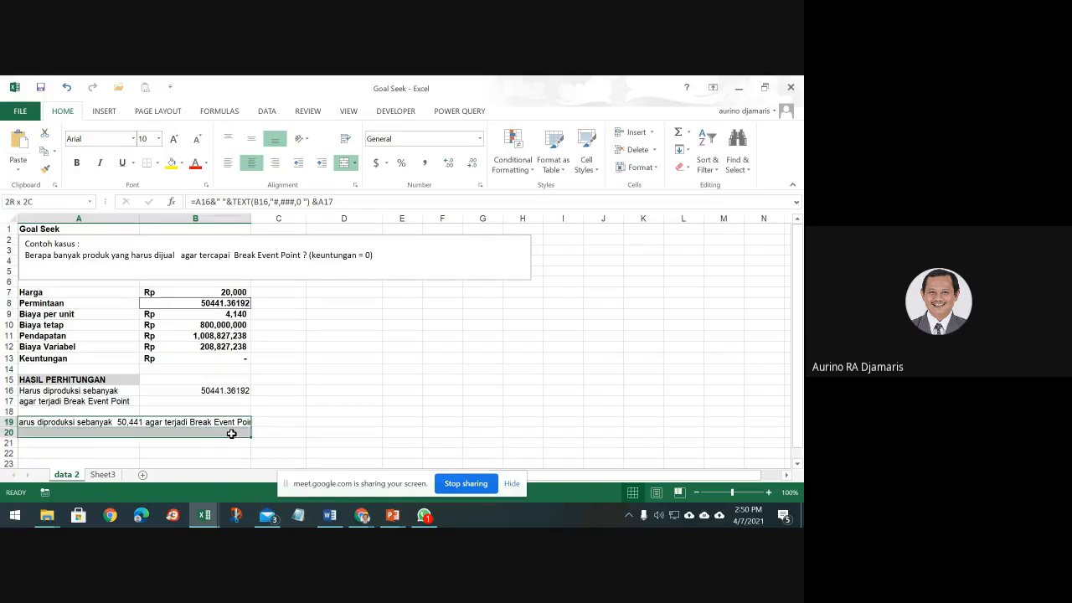
{"action": "left_click", "coordinate": [350, 162]}
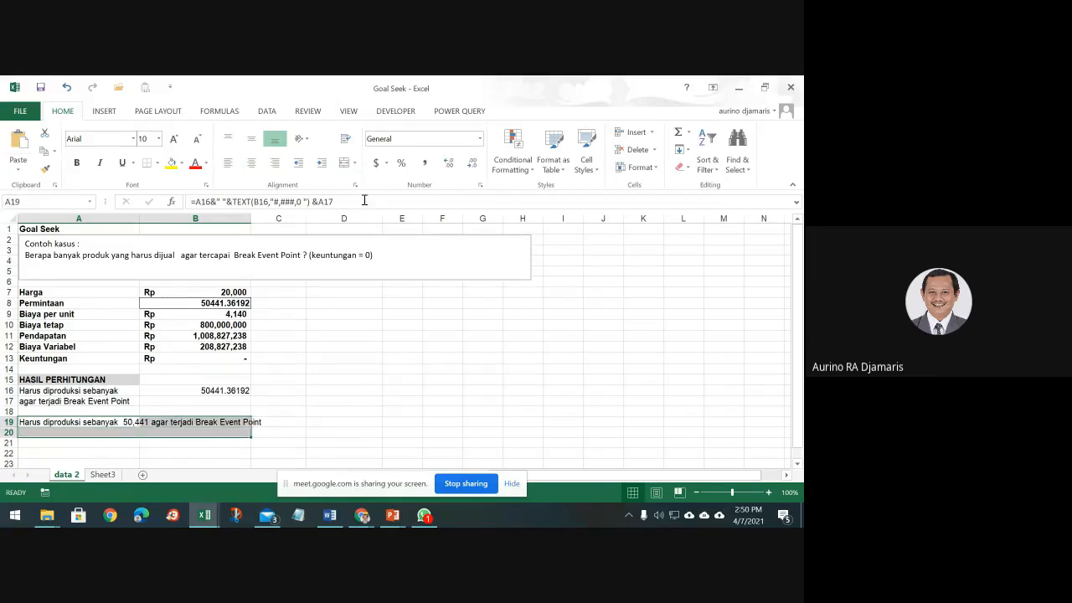
{"action": "double_click", "coordinate": [253, 219]}
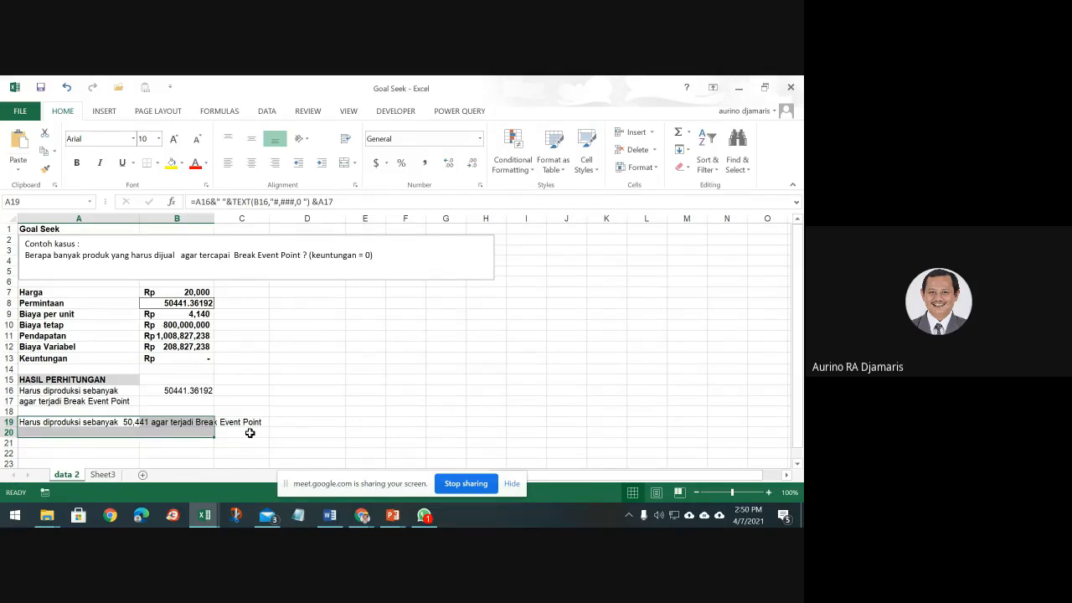
Change the TEXT format in A19's formula to "#,###.## " to show two decimals.
{"action": "left_click", "coordinate": [306, 201]}
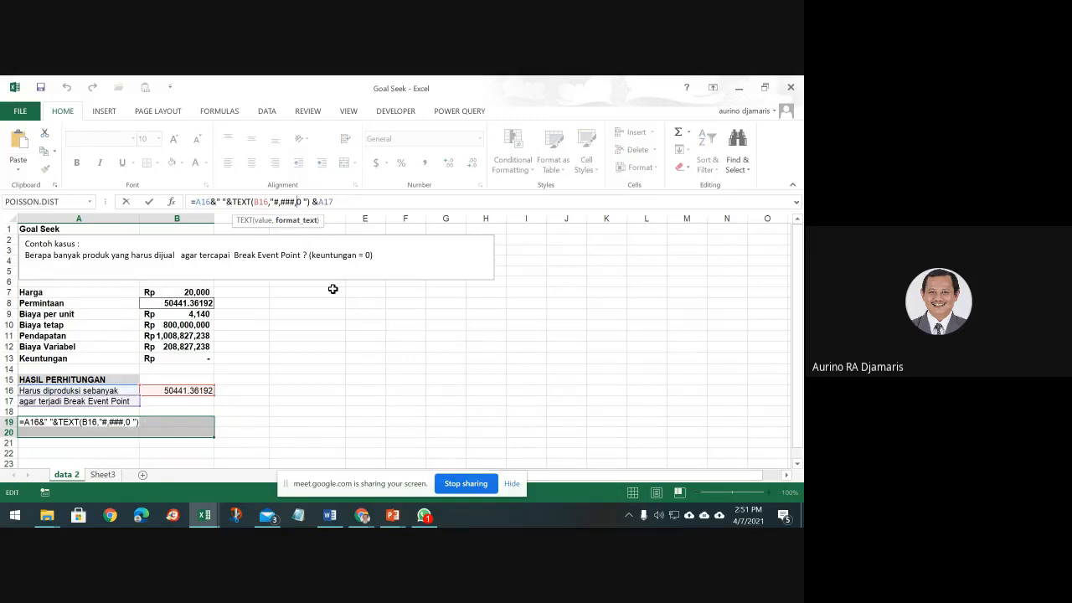
{"action": "type", "text": "&&"}
{"action": "key", "text": "BackSpace"}
{"action": "key", "text": "BackSpace"}
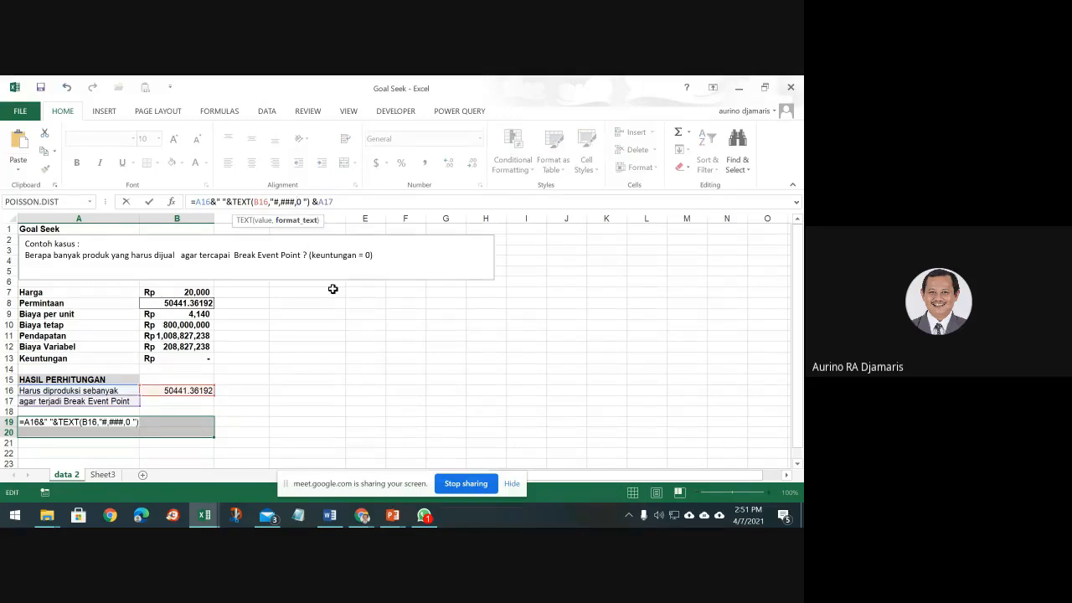
{"action": "type", "text": "##"}
{"action": "key", "text": "Delete"}
{"action": "key", "text": "BackSpace"}
{"action": "type", "text": ".##"}
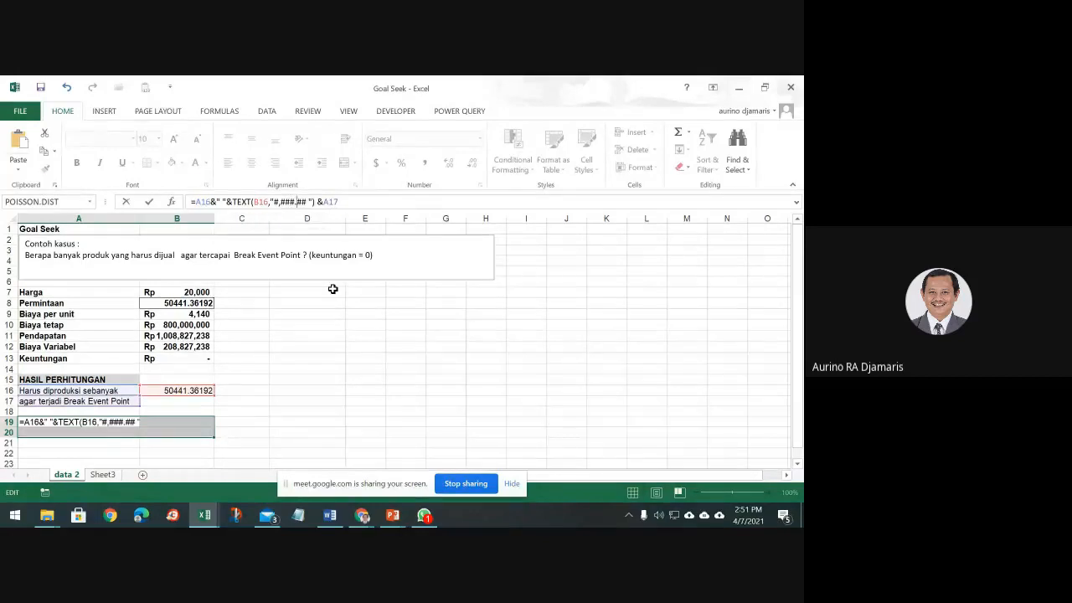
{"action": "key", "text": "Return"}
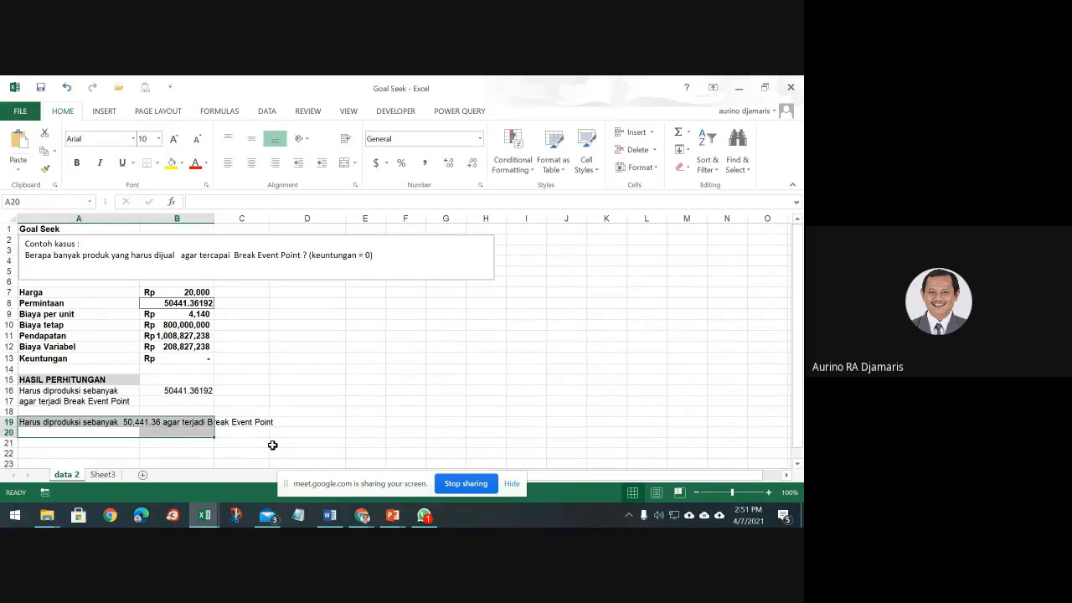
{"action": "left_click", "coordinate": [171, 425]}
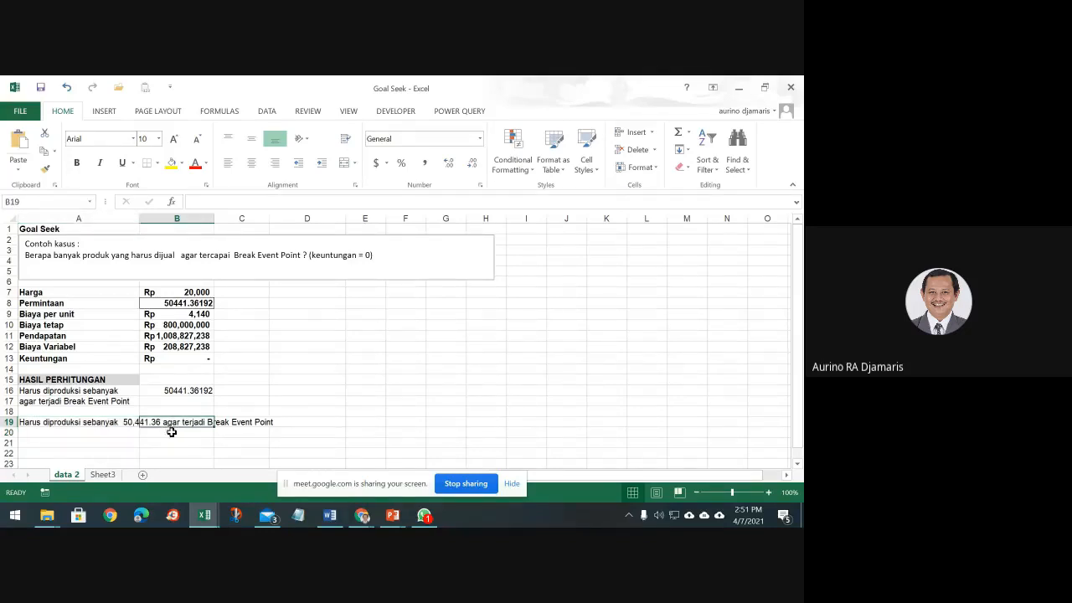
Read the REPT function's help article on syntax and examples, and cancel inserting the function in A19.
{"action": "left_click", "coordinate": [54, 424]}
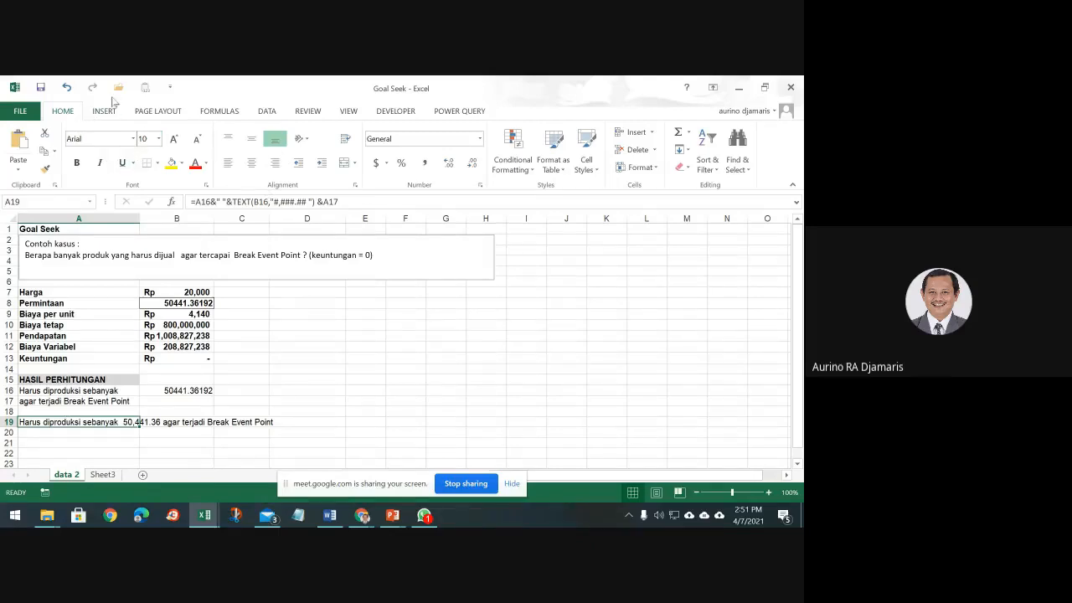
{"action": "left_click", "coordinate": [215, 115]}
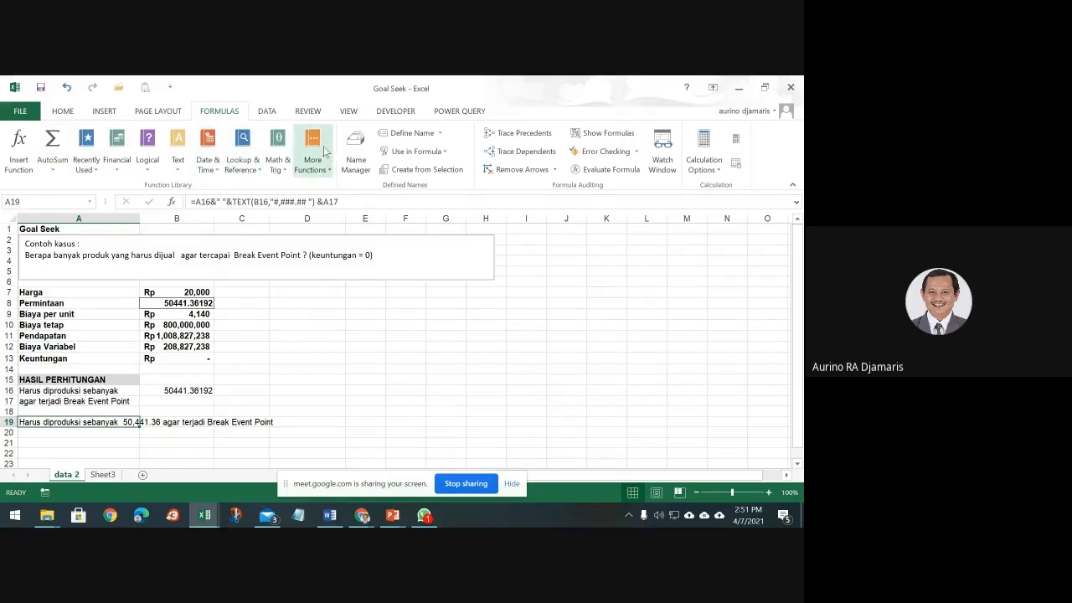
{"action": "left_click", "coordinate": [180, 171]}
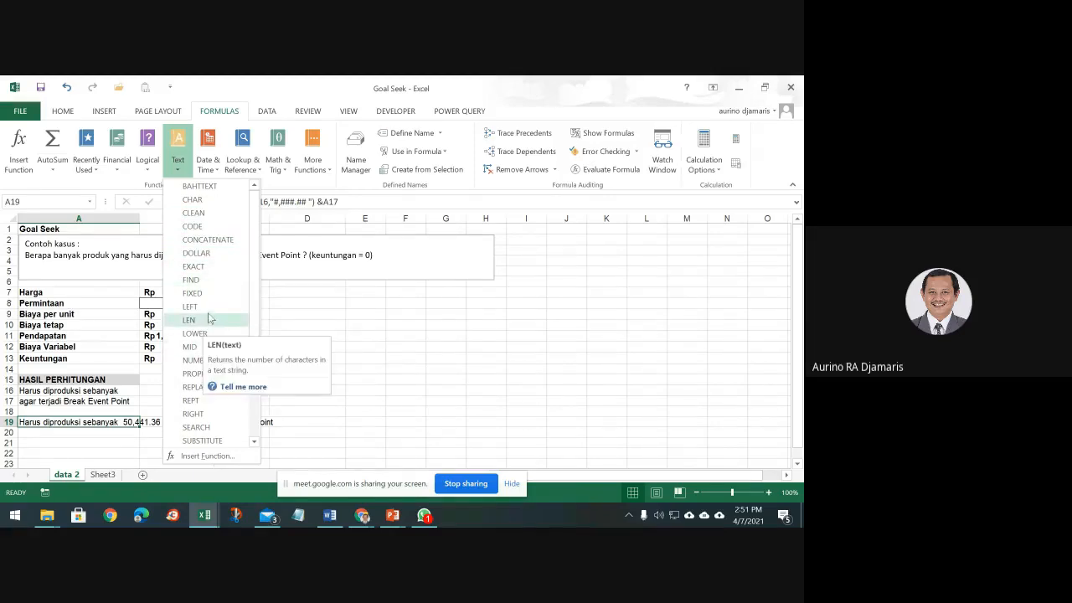
{"action": "left_click", "coordinate": [192, 401]}
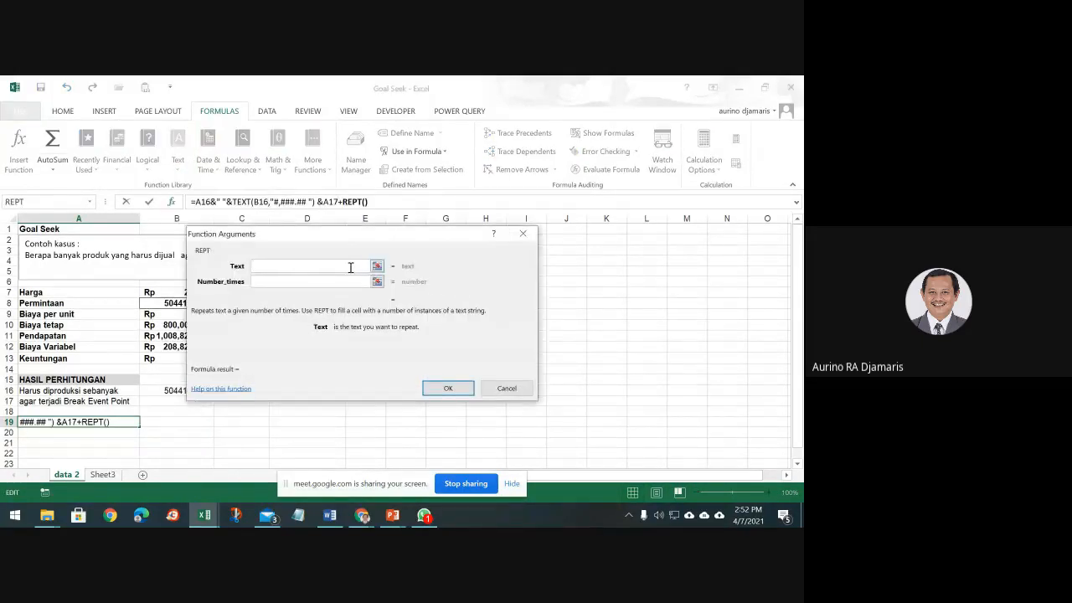
{"action": "left_click", "coordinate": [209, 390]}
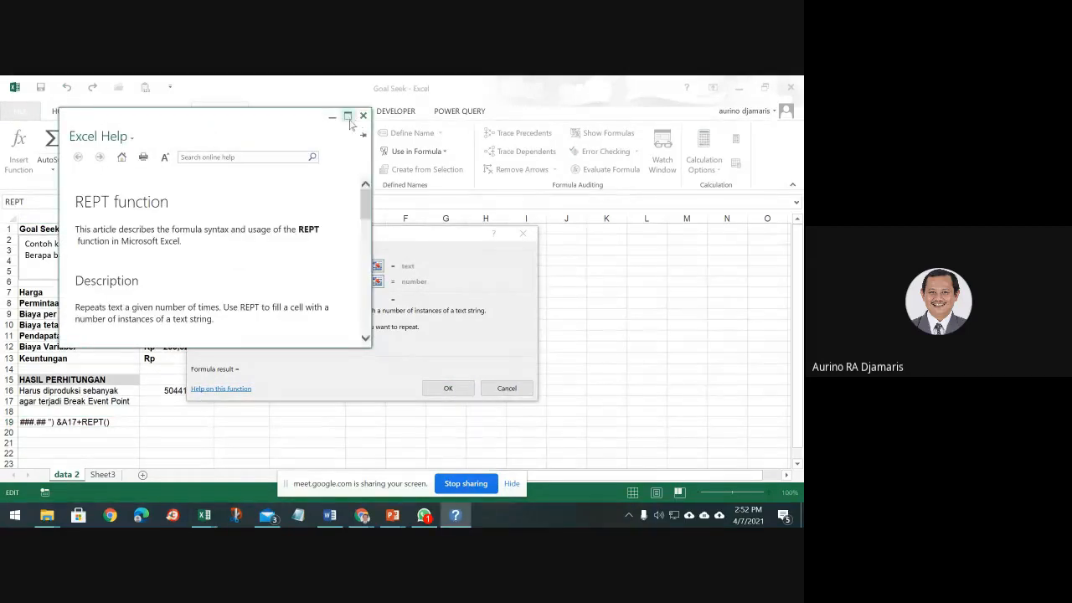
{"action": "left_click", "coordinate": [349, 118]}
{"action": "scroll", "coordinate": [265, 266], "scroll_direction": "down", "scroll_amount": 3}
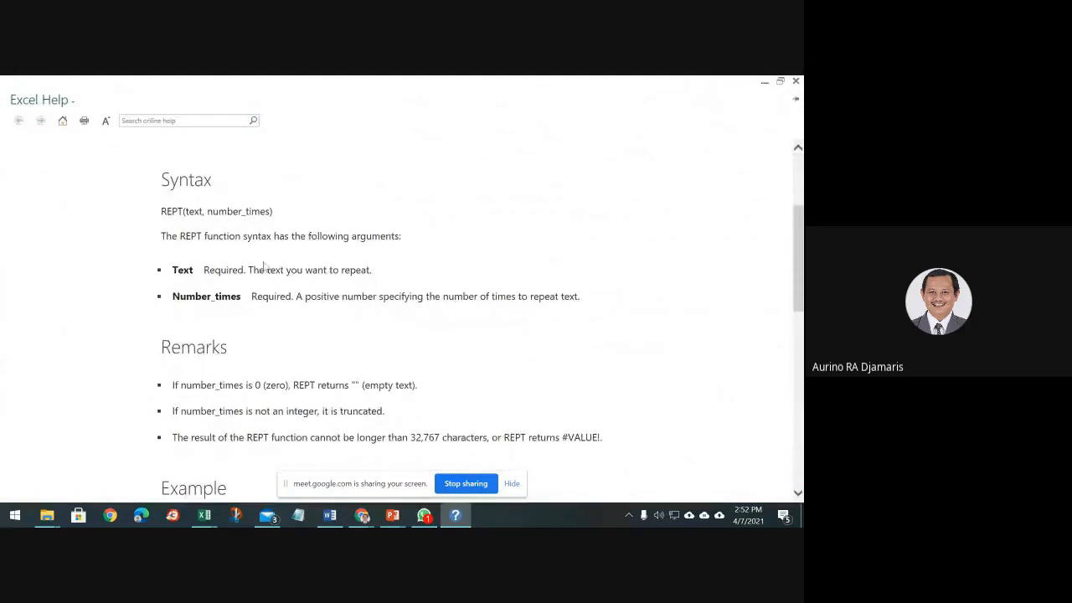
{"action": "scroll", "coordinate": [201, 315], "scroll_direction": "down", "scroll_amount": 6}
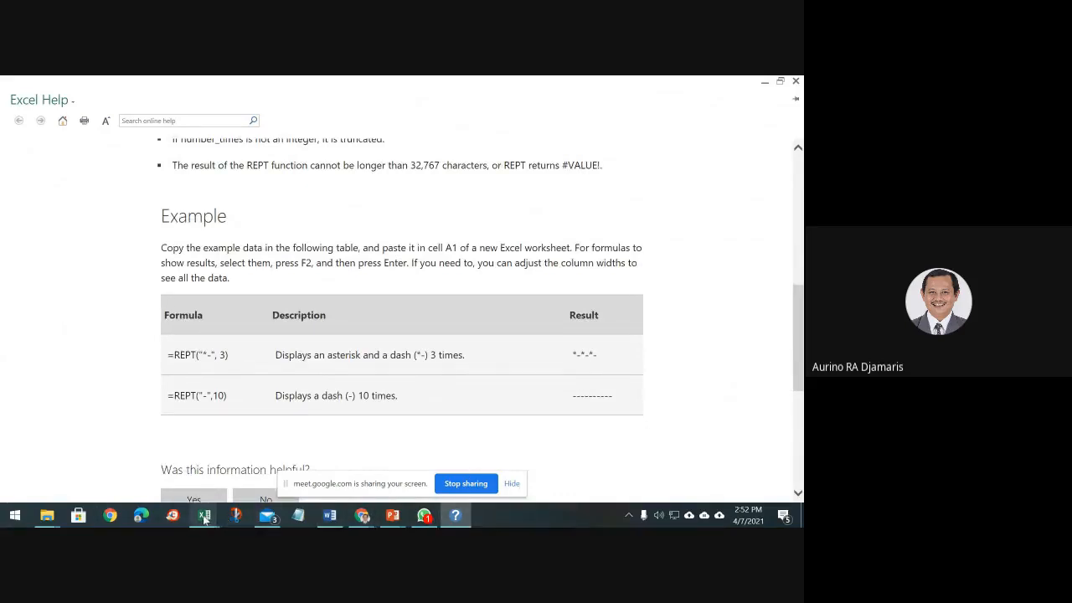
{"action": "mouse_move", "coordinate": [205, 518]}
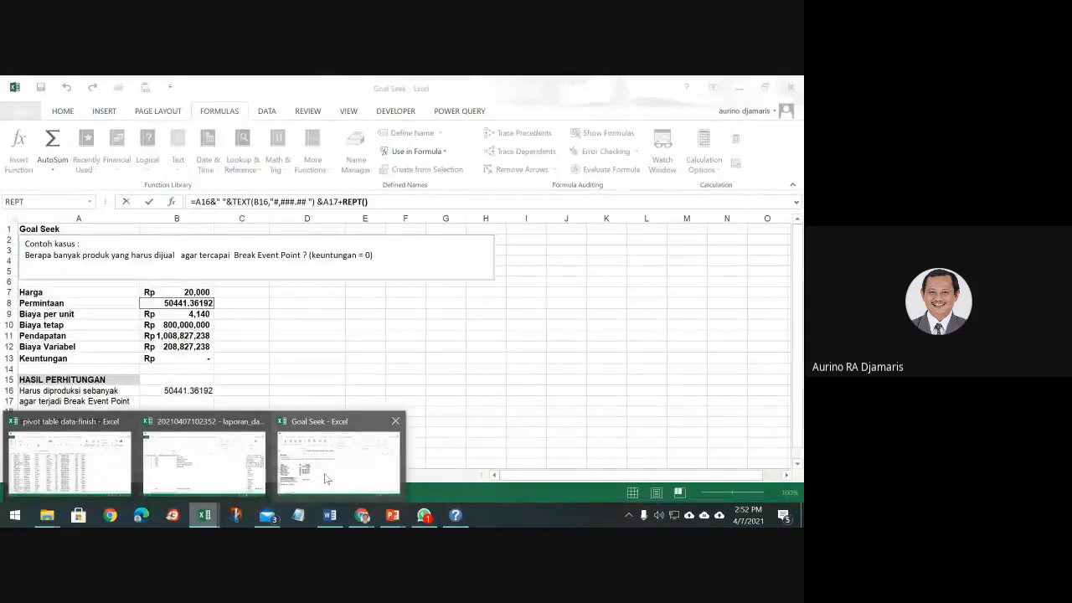
{"action": "left_click", "coordinate": [327, 478]}
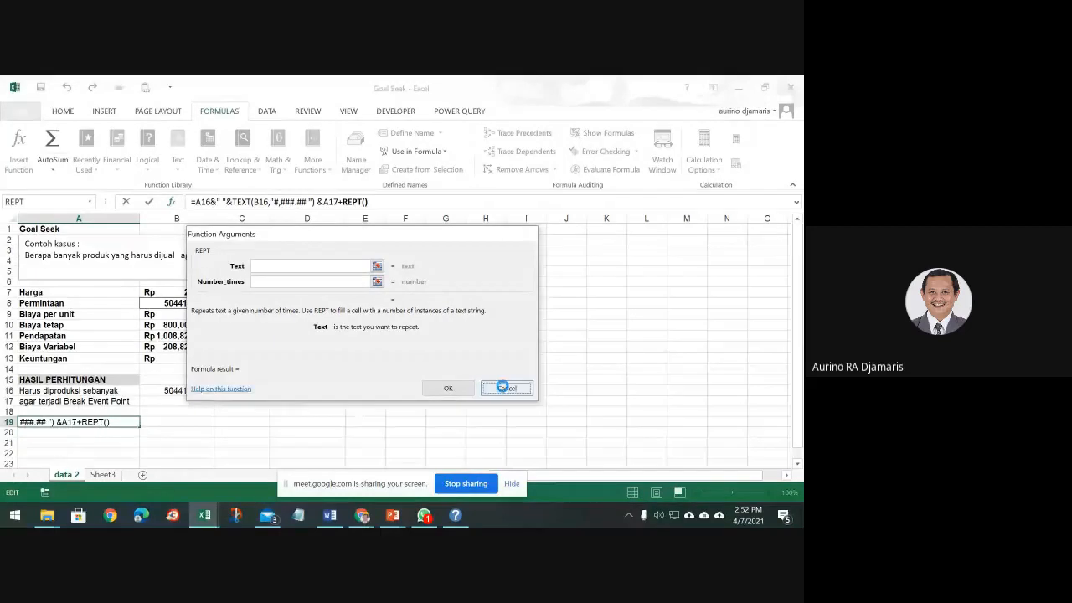
{"action": "left_click", "coordinate": [505, 387]}
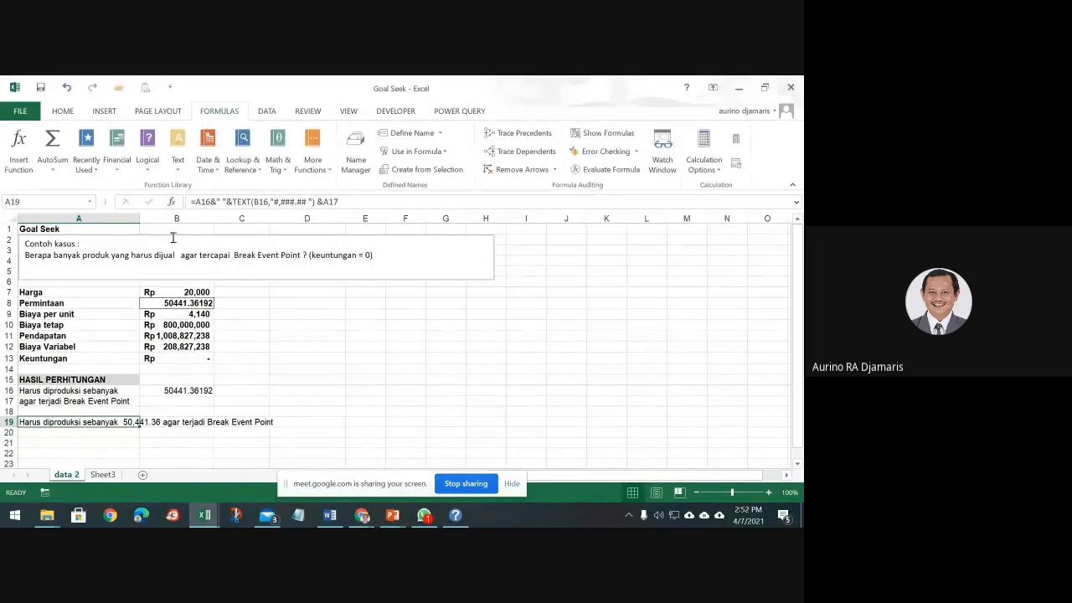
Insert Rept("*-",3)& before A16 at the start of the formula in A19.
{"action": "left_click", "coordinate": [197, 202]}
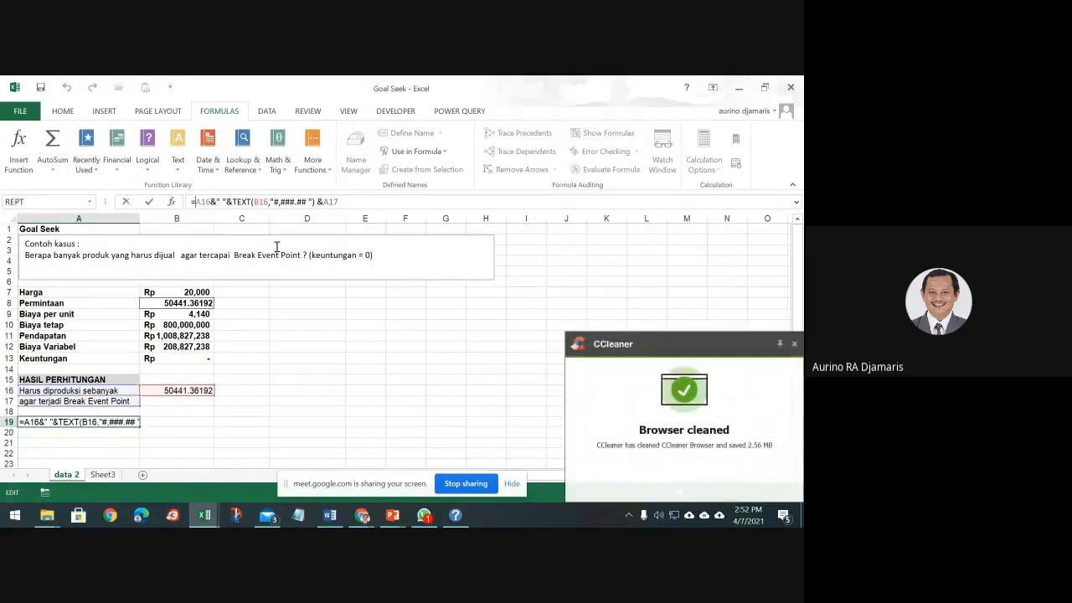
{"action": "type", "text": "Re"}
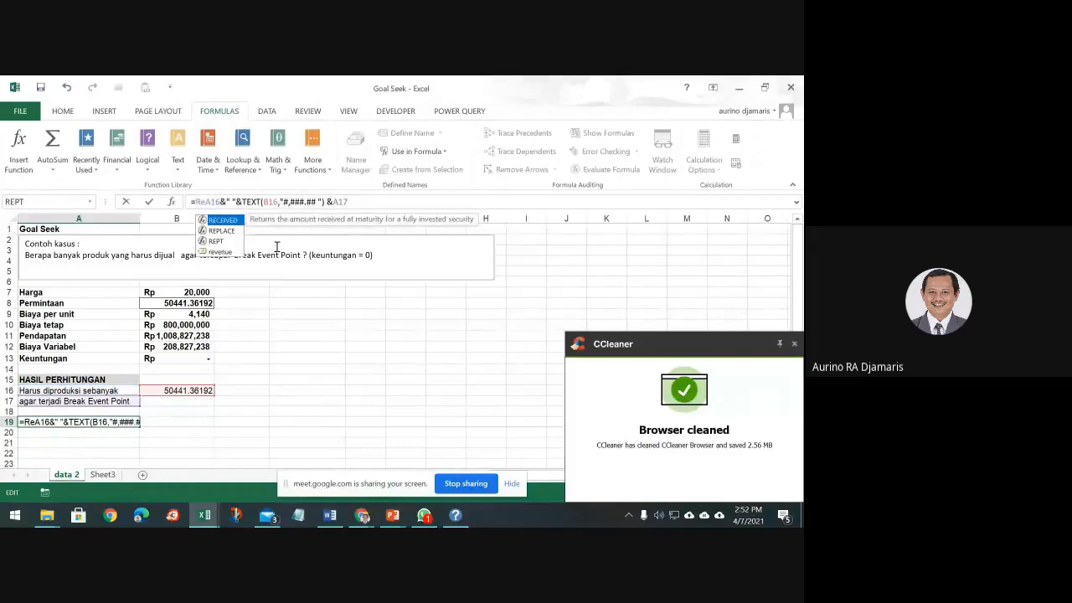
{"action": "type", "text": "pt(\""}
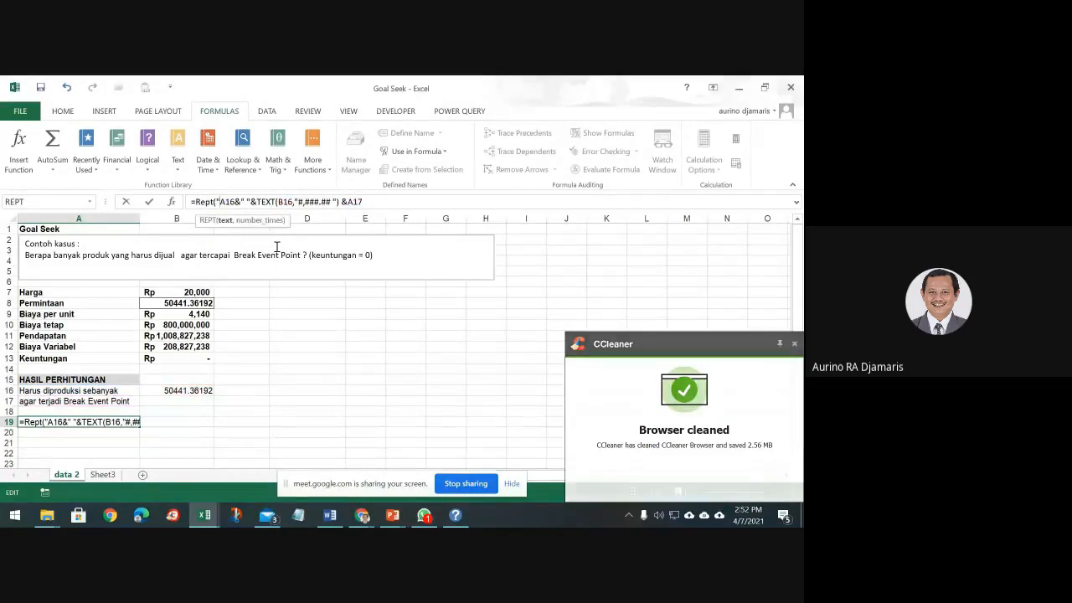
{"action": "type", "text": "8"}
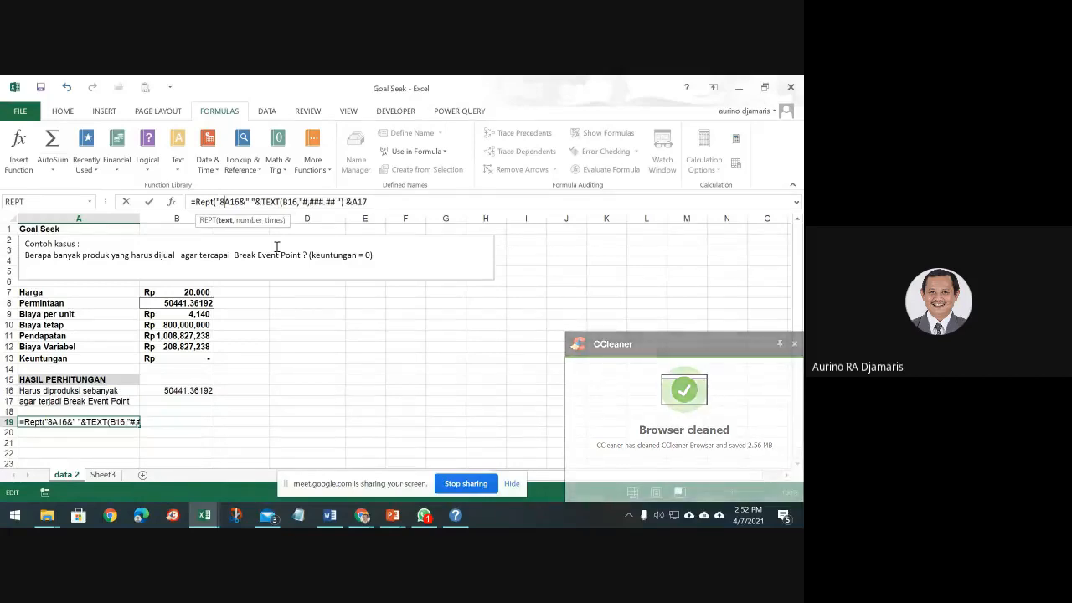
{"action": "type", "text": "--"}
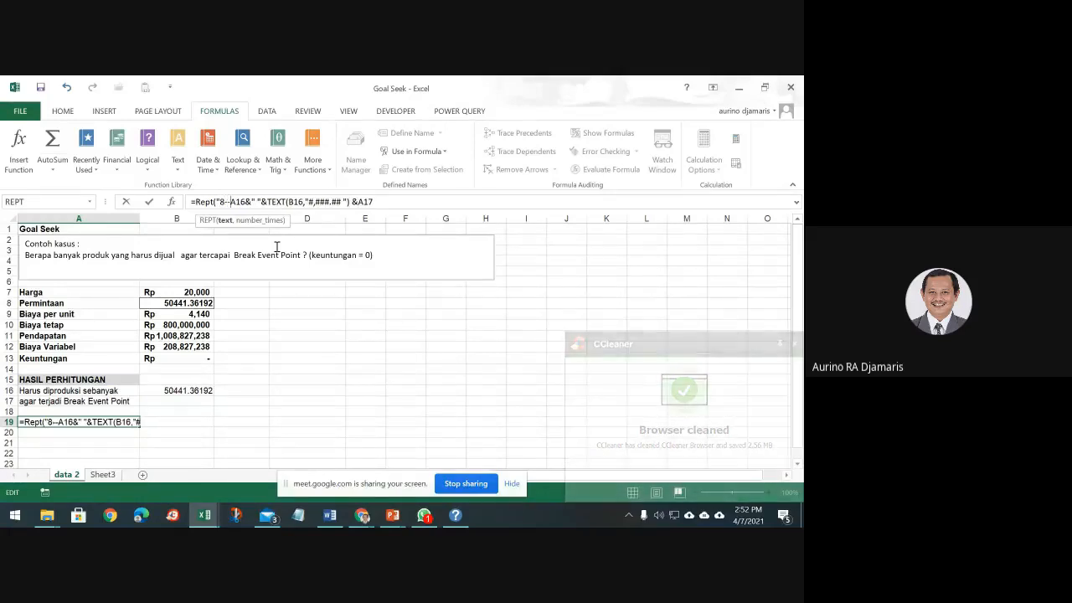
{"action": "key", "text": "Left"}
{"action": "key", "text": "Left"}
{"action": "key", "text": "BackSpace"}
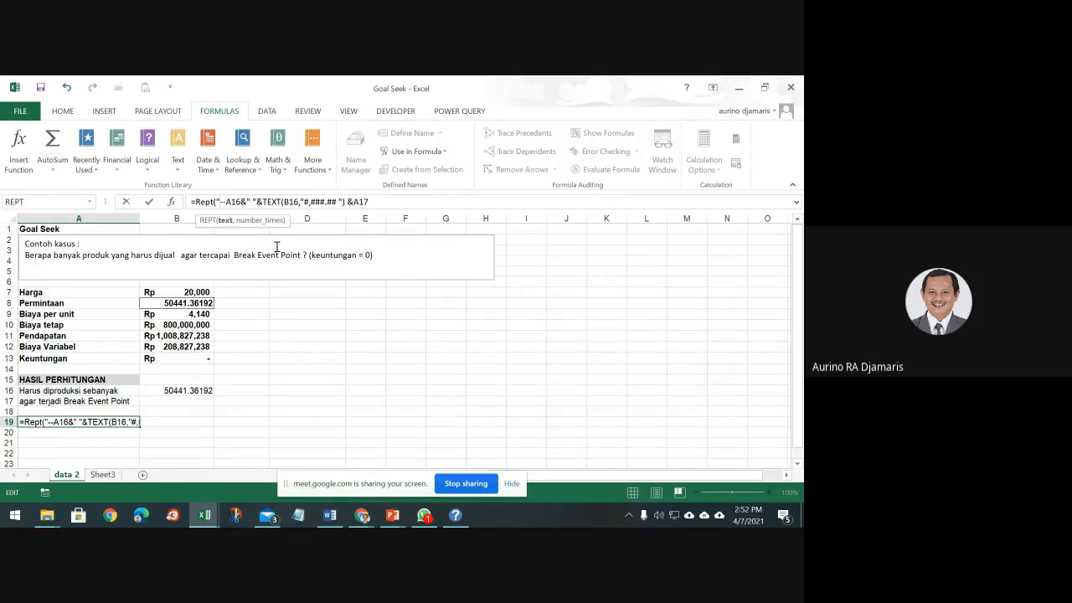
{"action": "type", "text": "*"}
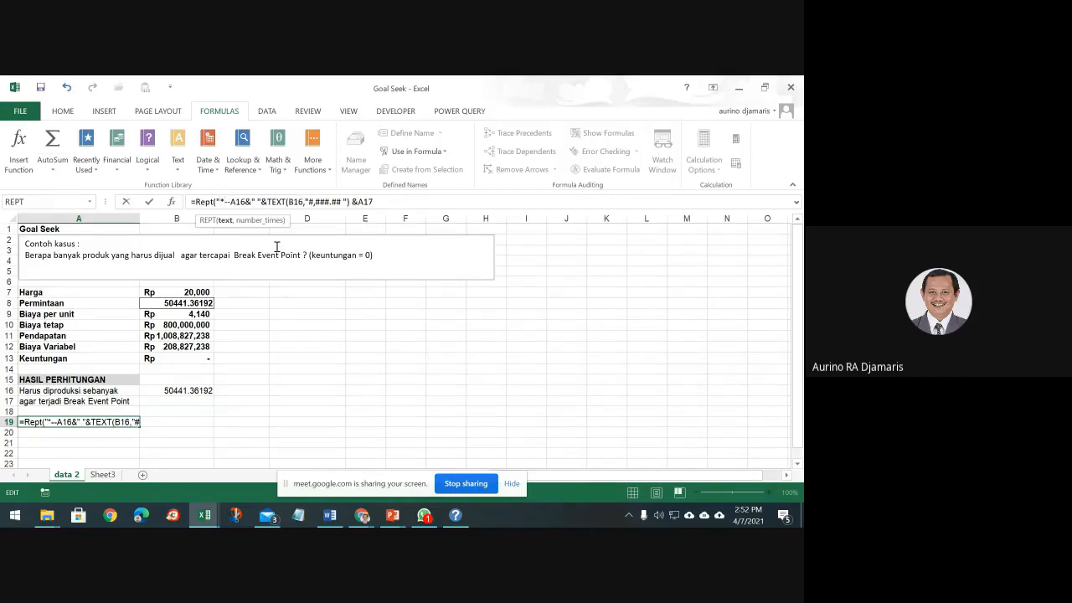
{"action": "key", "text": "Delete"}
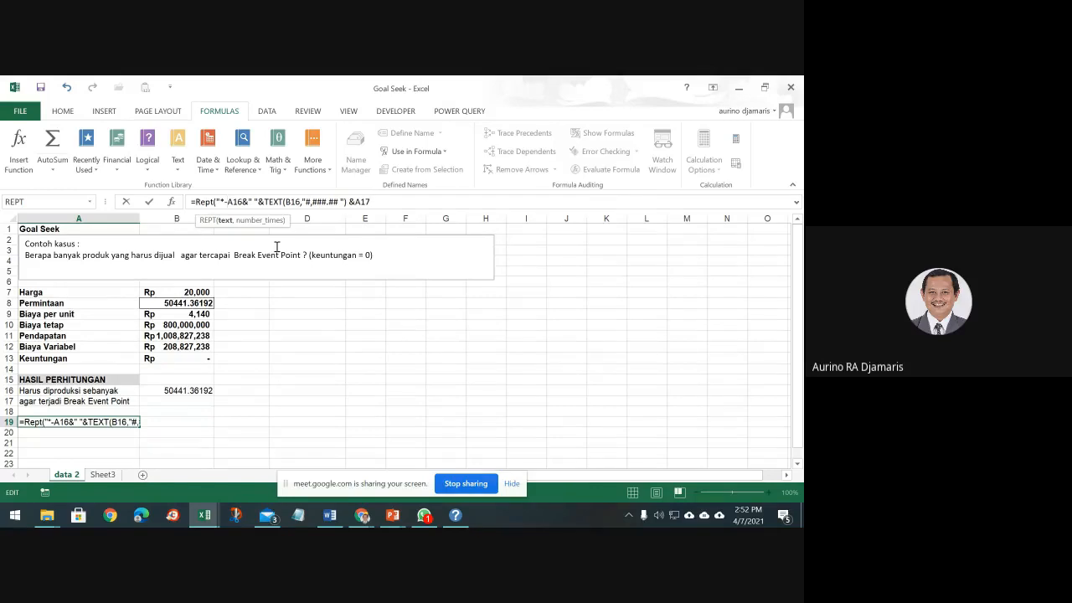
{"action": "type", "text": "\",3"}
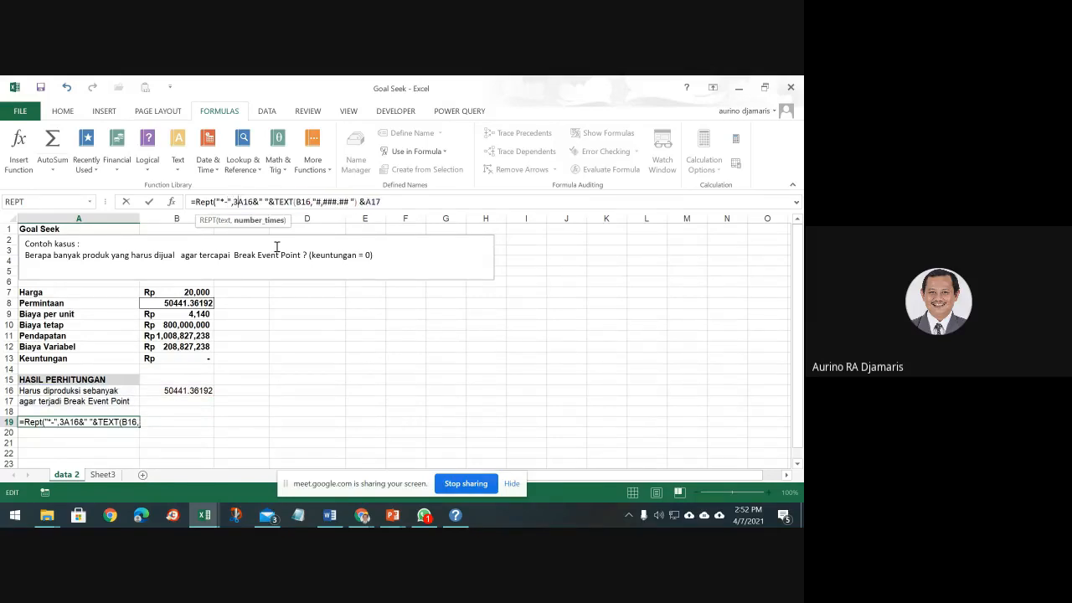
{"action": "type", "text": ")&"}
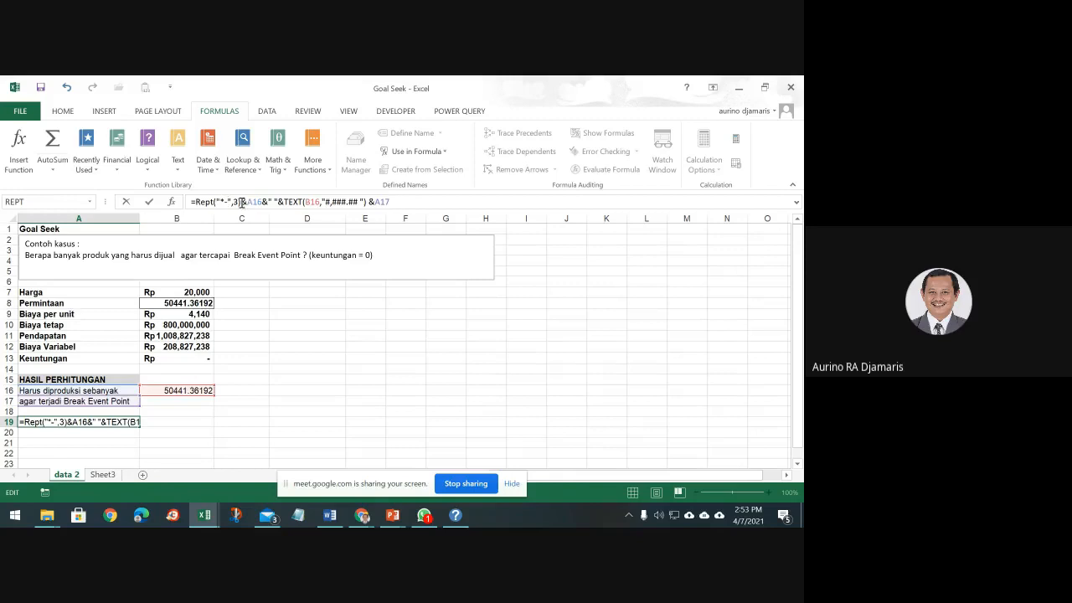
Copy the Rept("*-",3) expression and append it with & after A17 at the end of A19's formula.
{"action": "left_click_drag", "start_coordinate": [241, 202], "coordinate": [193, 203]}
{"action": "key", "text": "ctrl+c"}
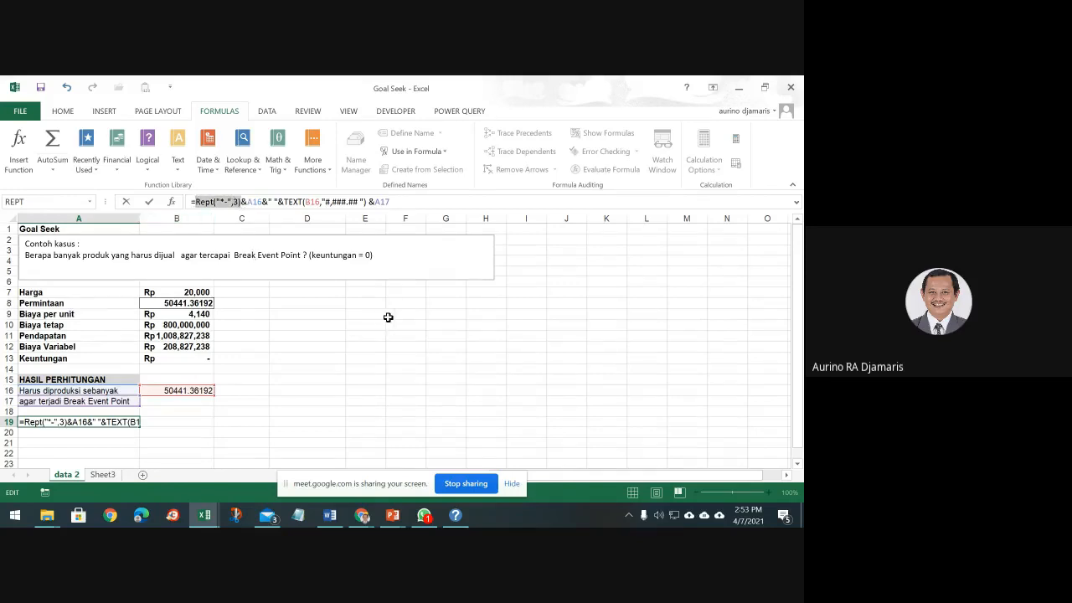
{"action": "left_click", "coordinate": [411, 207]}
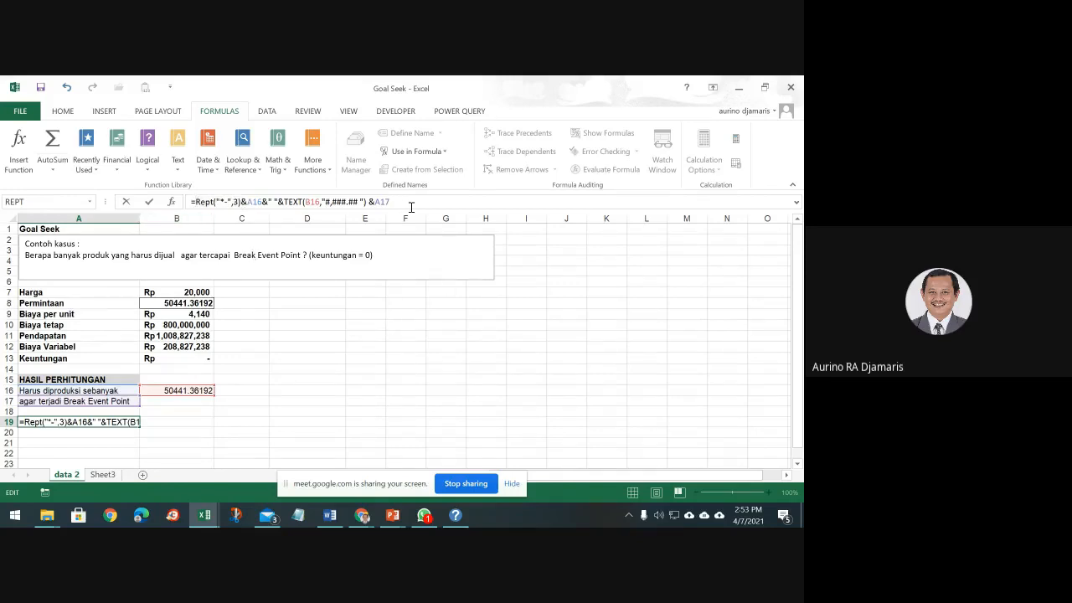
{"action": "type", "text": "&"}
{"action": "key", "text": "ctrl+v"}
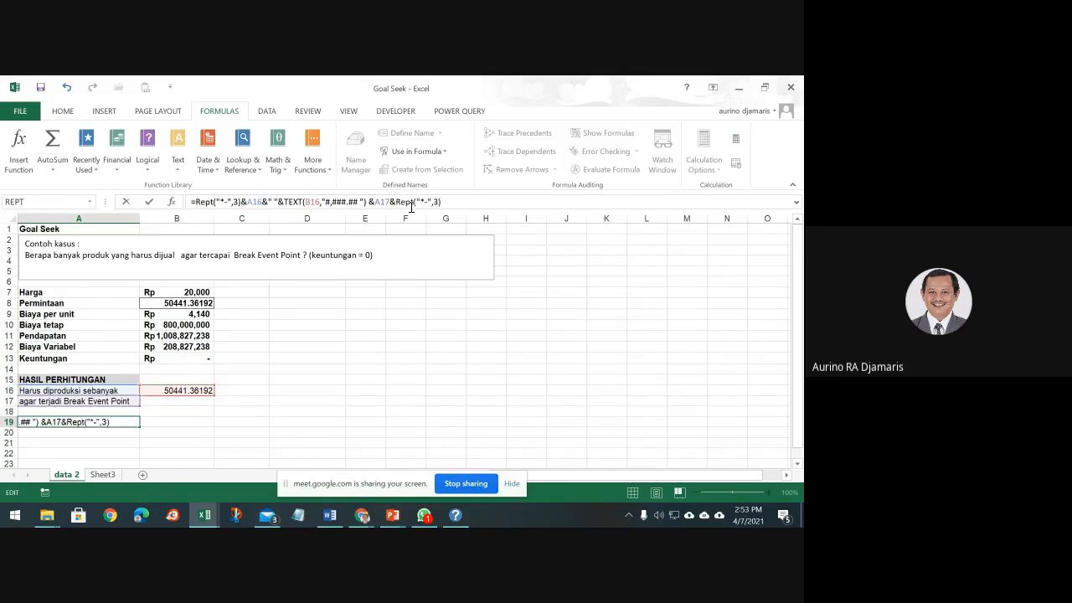
Change the repeated text in the trailing REPT to "-*", complete the formula in A19 and review it.
{"action": "key", "text": "Left"}
{"action": "key", "text": "Left"}
{"action": "key", "text": "Left"}
{"action": "key", "text": "Left"}
{"action": "key", "text": "Left"}
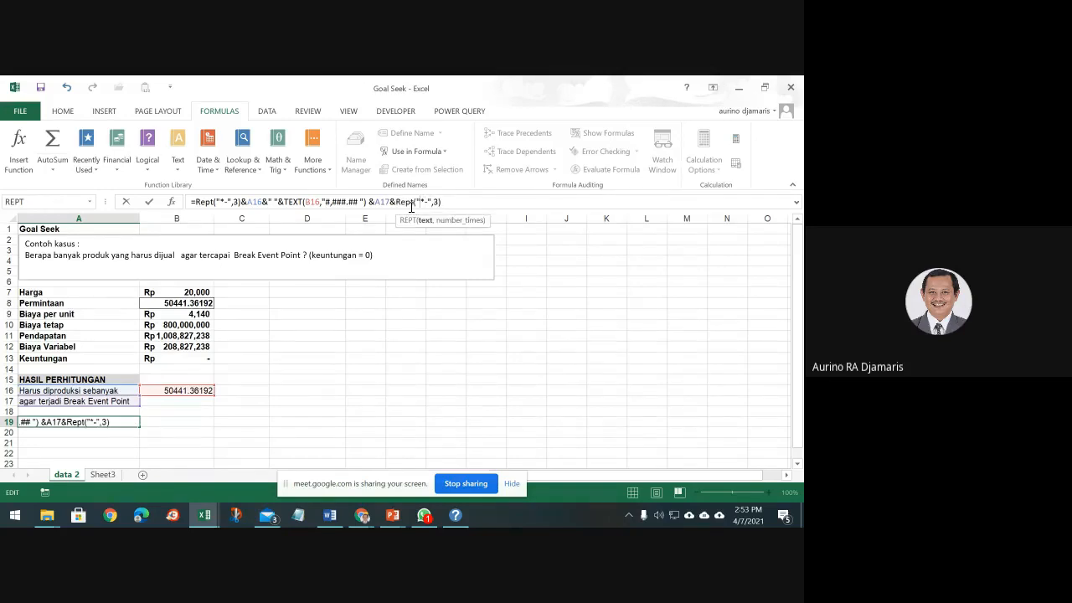
{"action": "type", "text": "-"}
{"action": "key", "text": "Delete"}
{"action": "key", "text": "Return"}
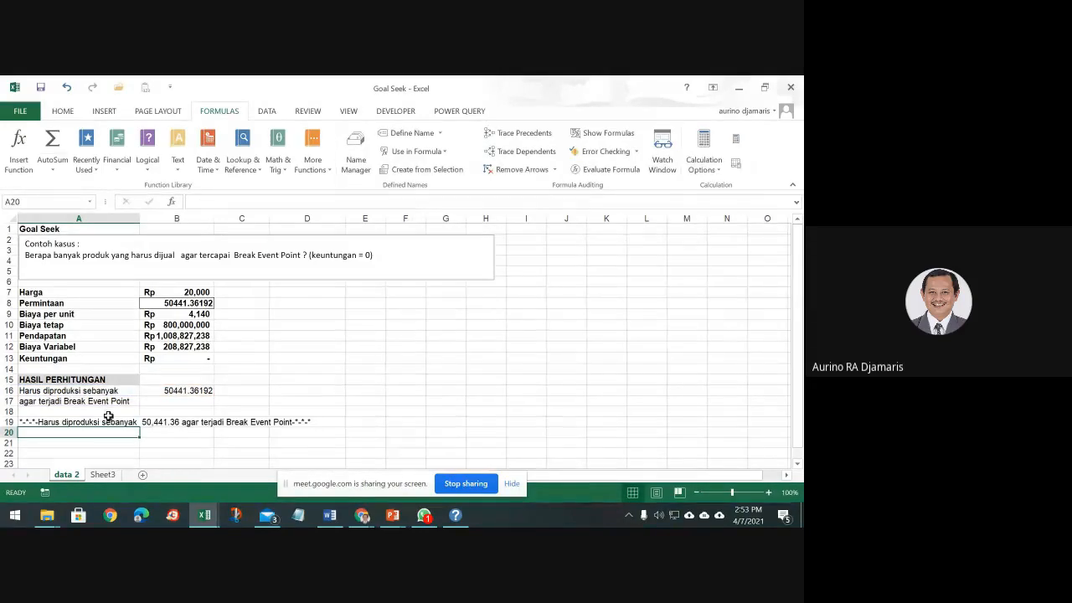
{"action": "left_click", "coordinate": [46, 422]}
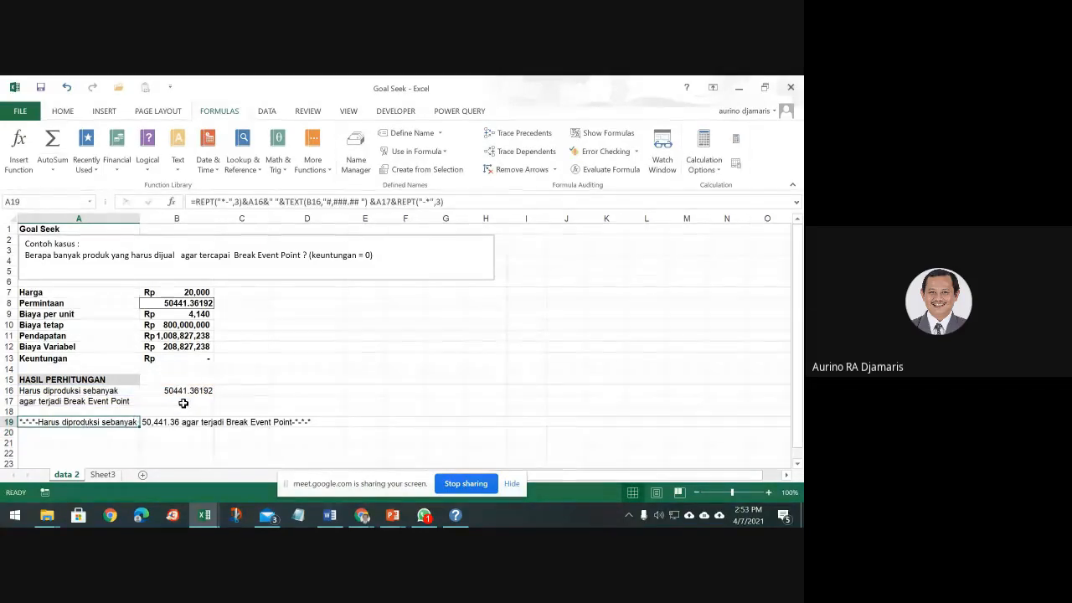
Change the repeated text in both REPT expressions of A19's formula to "**" and complete the formula.
{"action": "scroll", "coordinate": [183, 402], "scroll_direction": "up", "scroll_amount": 3, "text": "ctrl"}
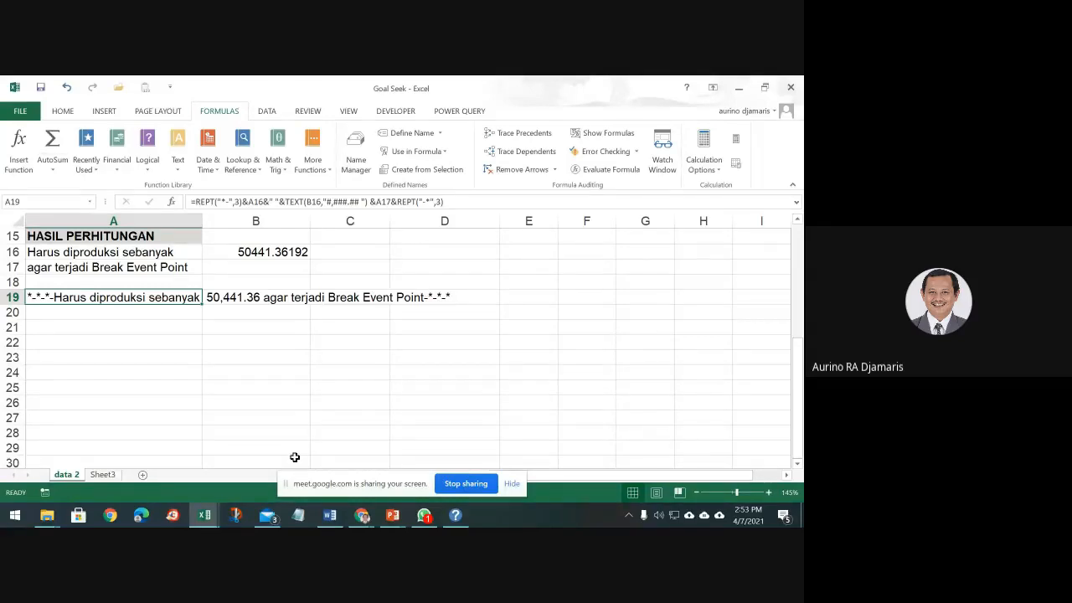
{"action": "left_click", "coordinate": [423, 201]}
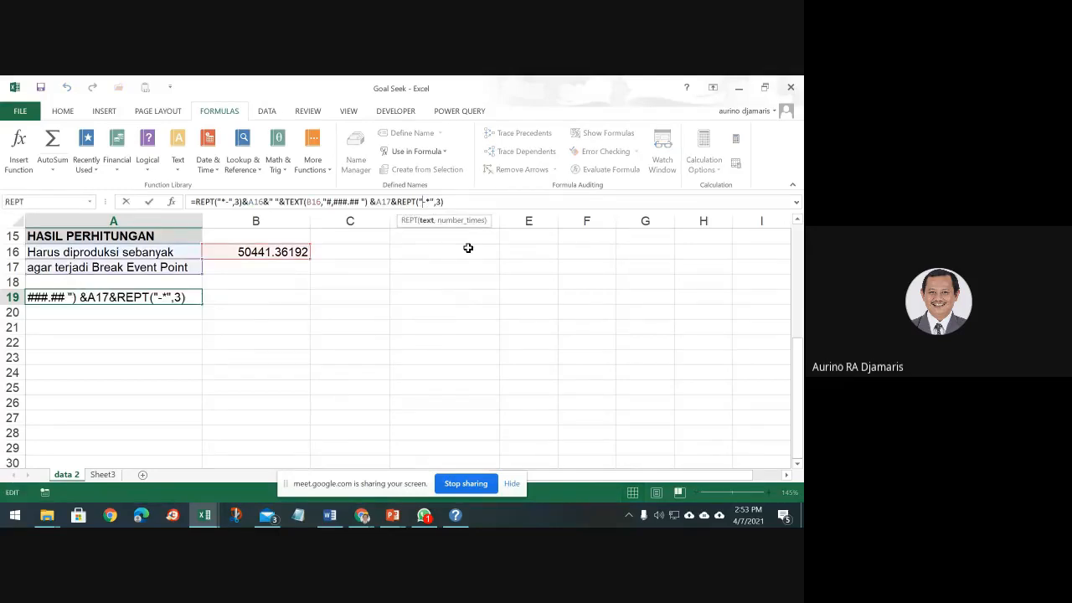
{"action": "key", "text": "Delete"}
{"action": "left_click", "coordinate": [229, 202]}
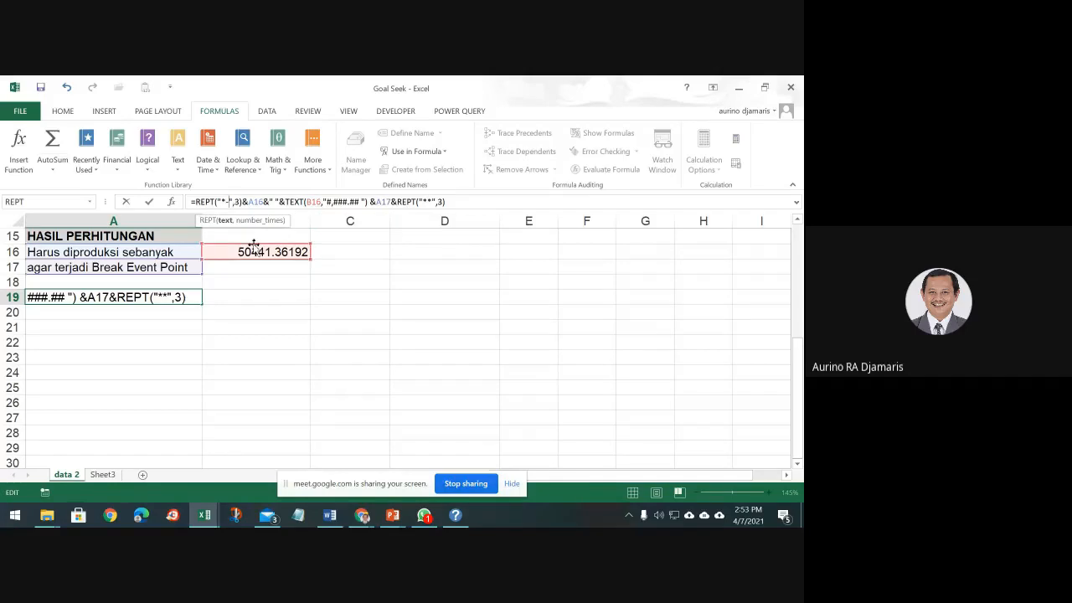
{"action": "key", "text": "BackSpace"}
{"action": "type", "text": "*"}
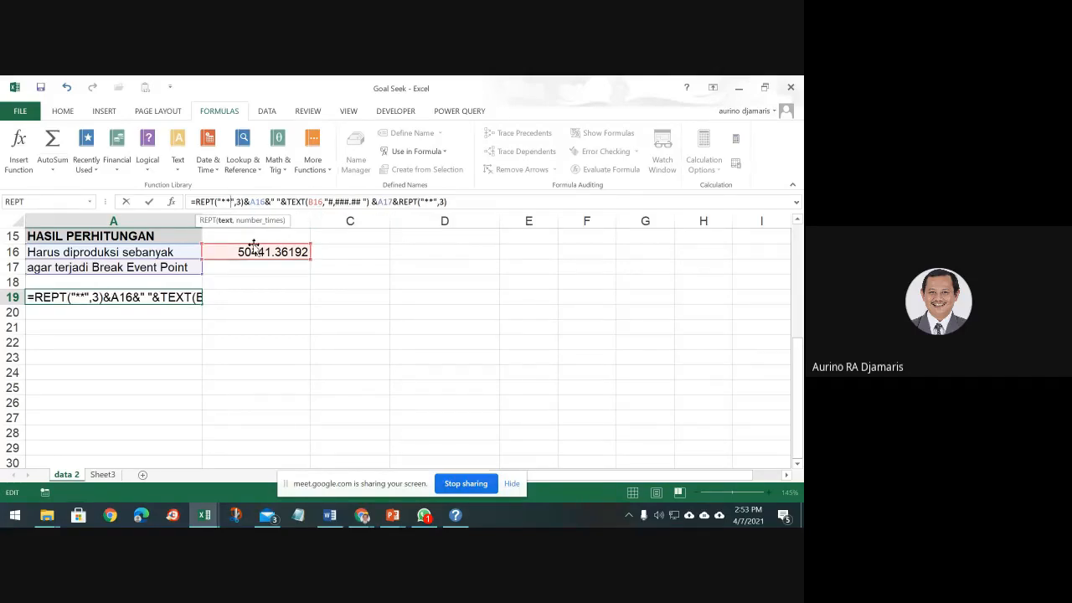
{"action": "key", "text": "Return"}
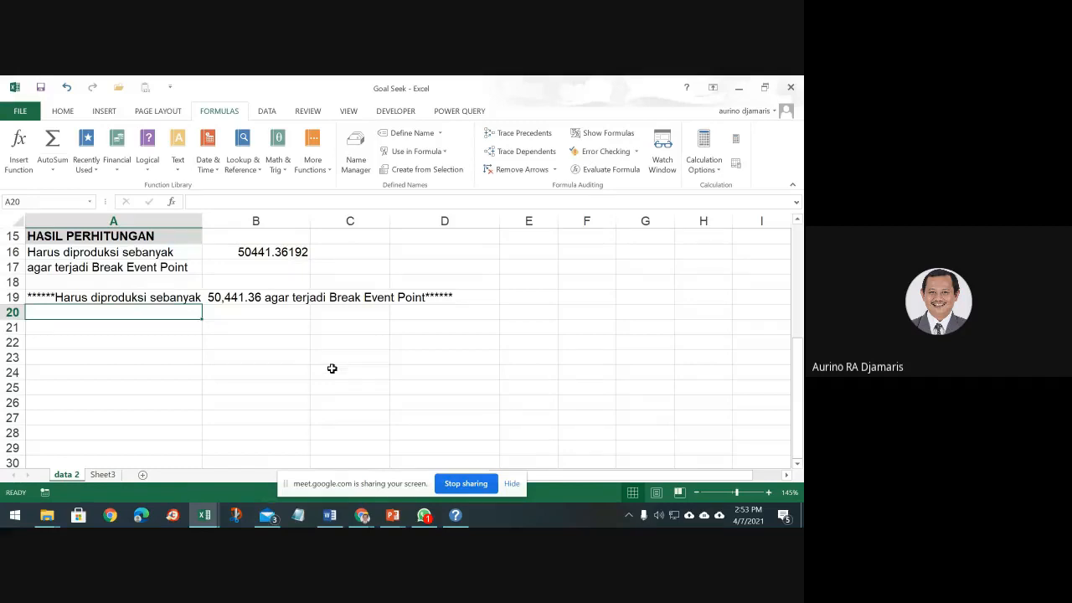
Look through the available functions in the Text, Financial, Date & Time, Lookup & Reference, Math & Trig and additional categories.
{"action": "left_click", "coordinate": [180, 163]}
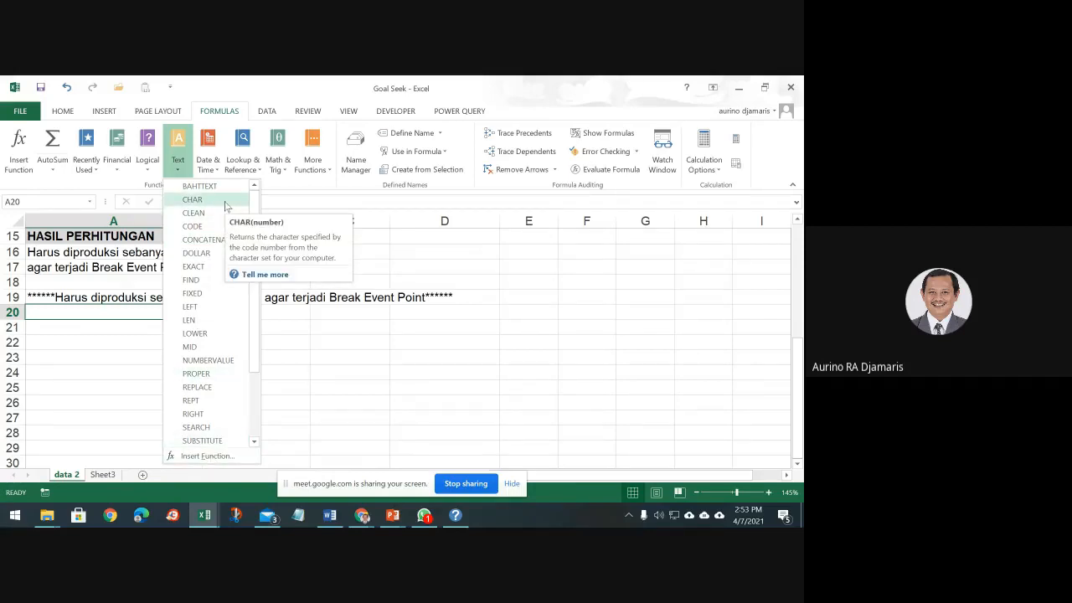
{"action": "left_click", "coordinate": [118, 170]}
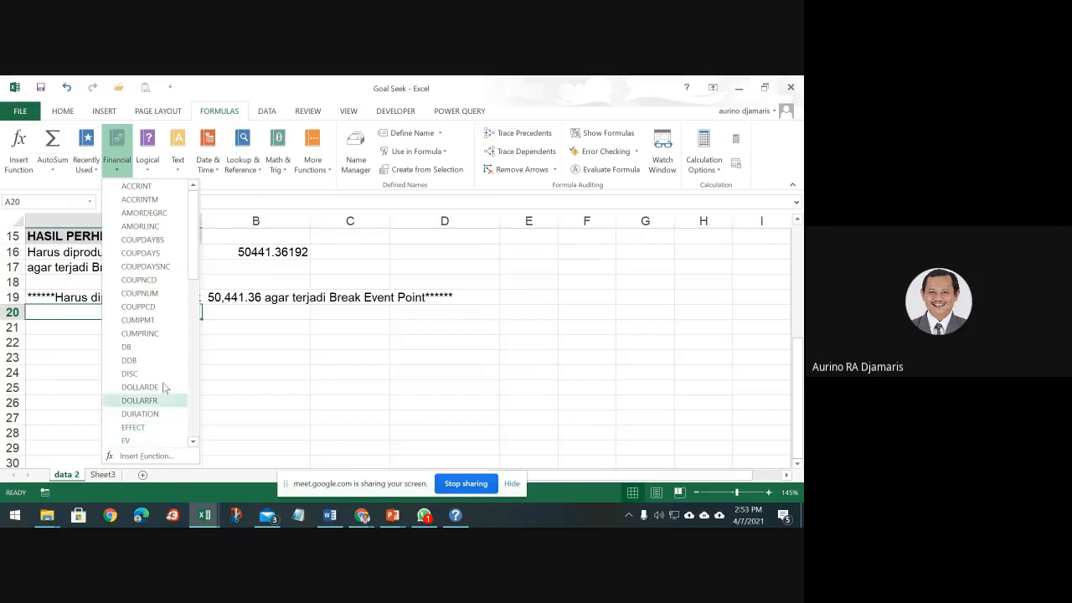
{"action": "scroll", "coordinate": [140, 418], "scroll_direction": "down", "scroll_amount": 10}
{"action": "scroll", "coordinate": [140, 417], "scroll_direction": "up", "scroll_amount": 10}
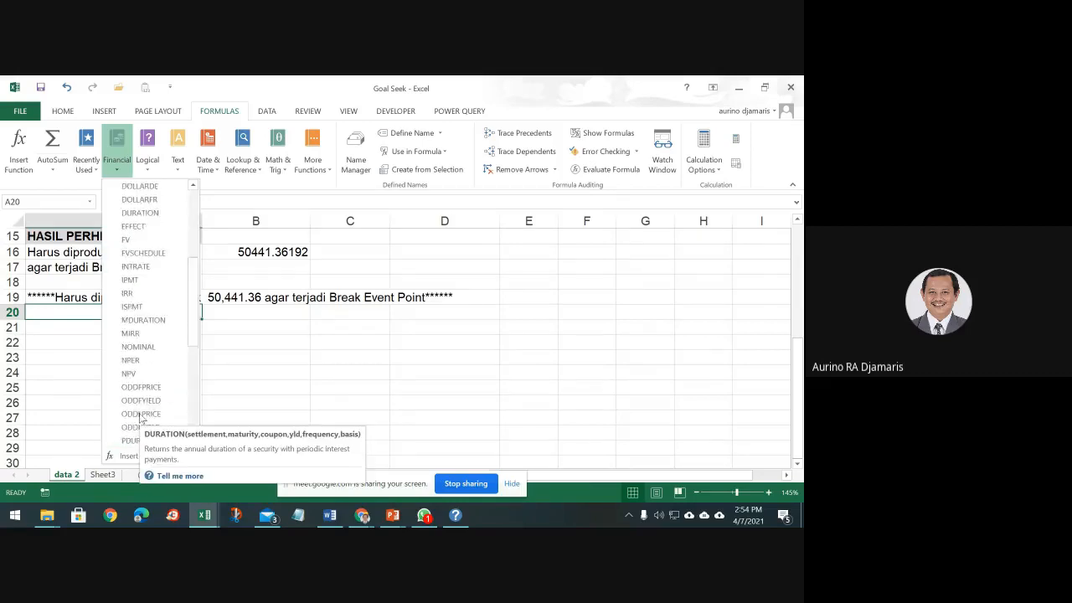
{"action": "scroll", "coordinate": [148, 373], "scroll_direction": "down", "scroll_amount": 2}
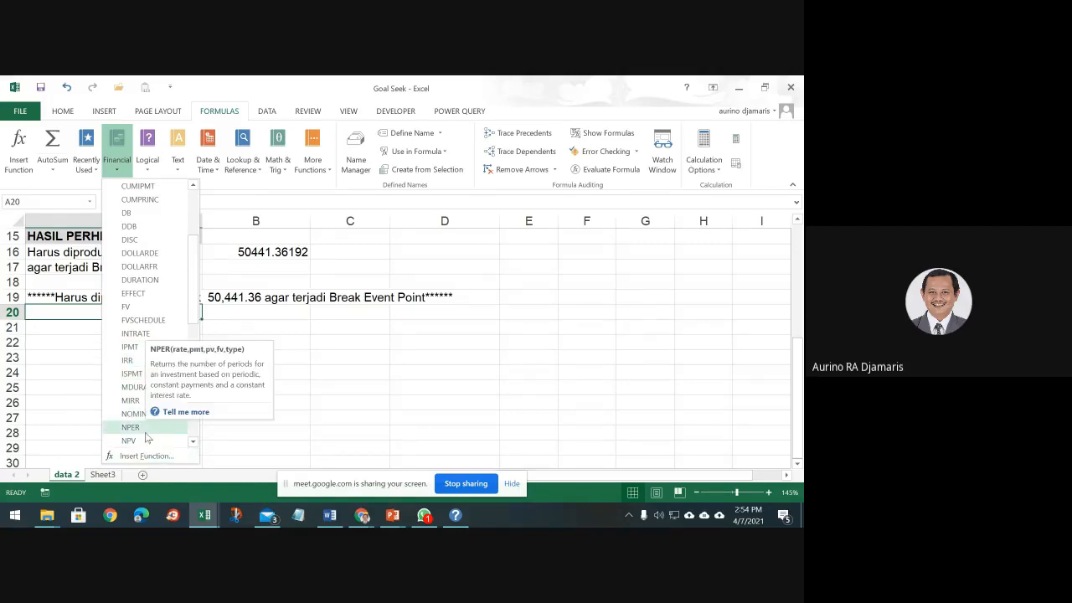
{"action": "scroll", "coordinate": [140, 368], "scroll_direction": "up", "scroll_amount": 4}
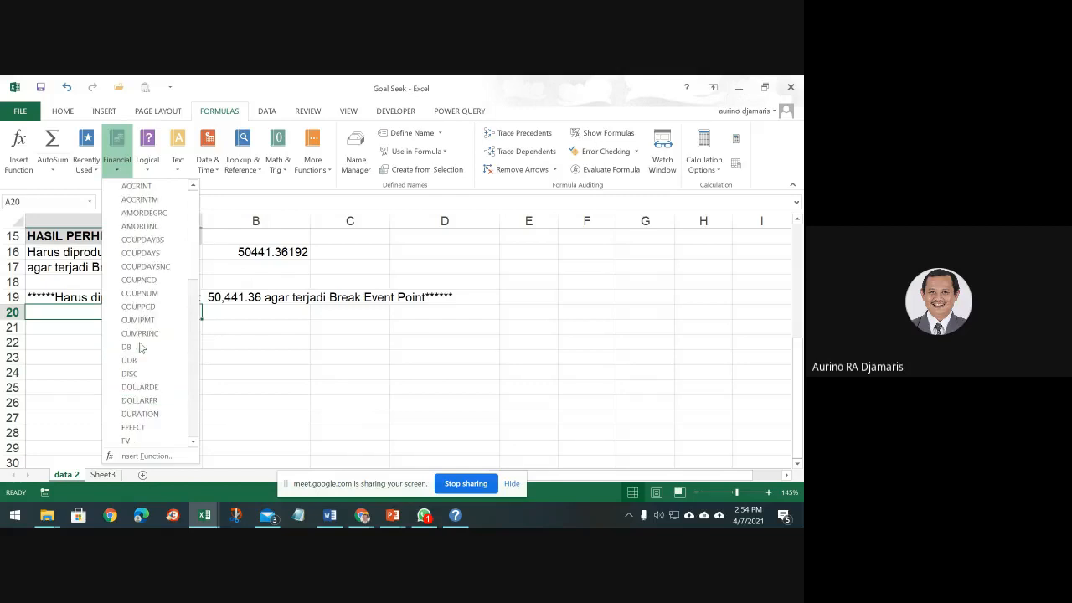
{"action": "left_click", "coordinate": [214, 172]}
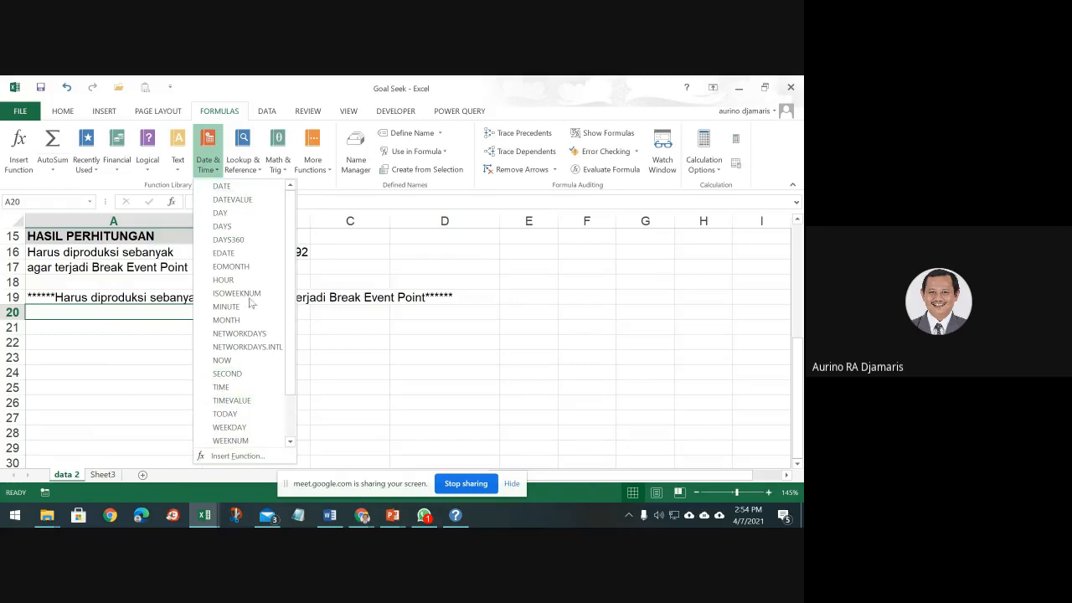
{"action": "left_click", "coordinate": [249, 166]}
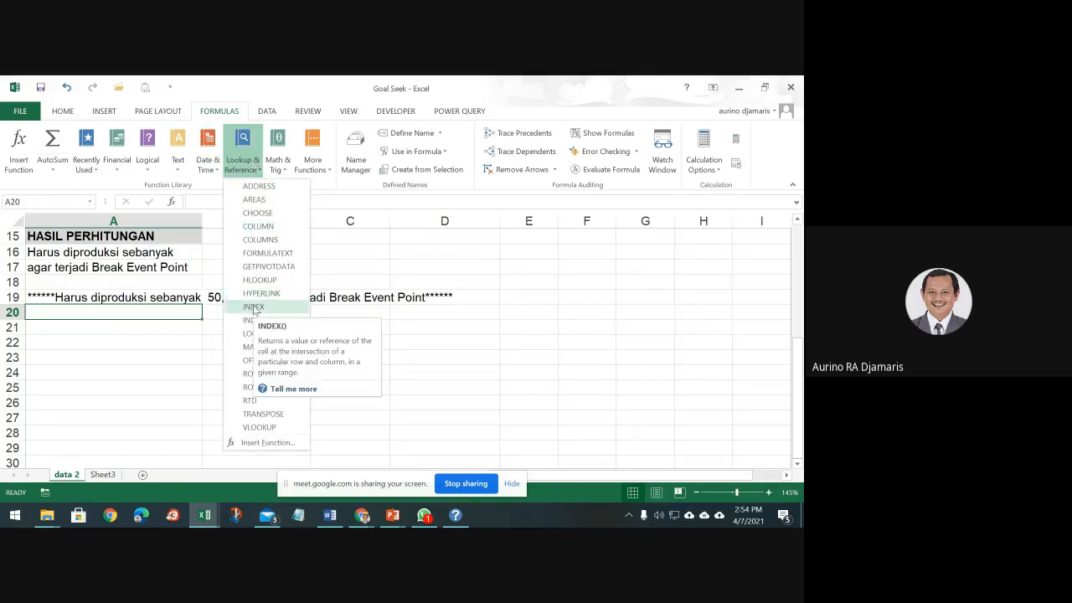
{"action": "left_click", "coordinate": [279, 164]}
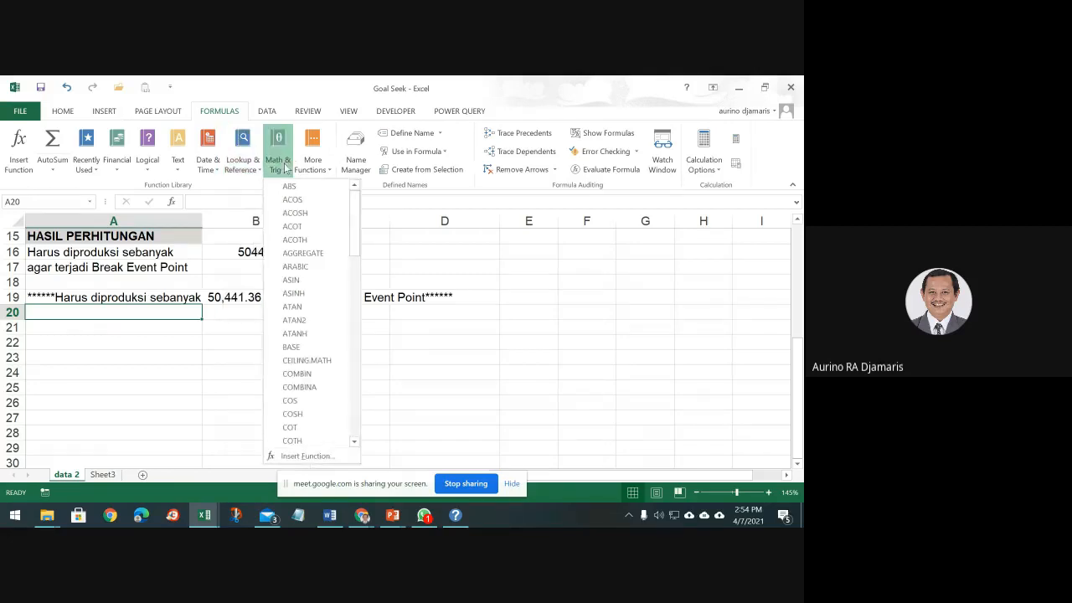
{"action": "left_click", "coordinate": [313, 164]}
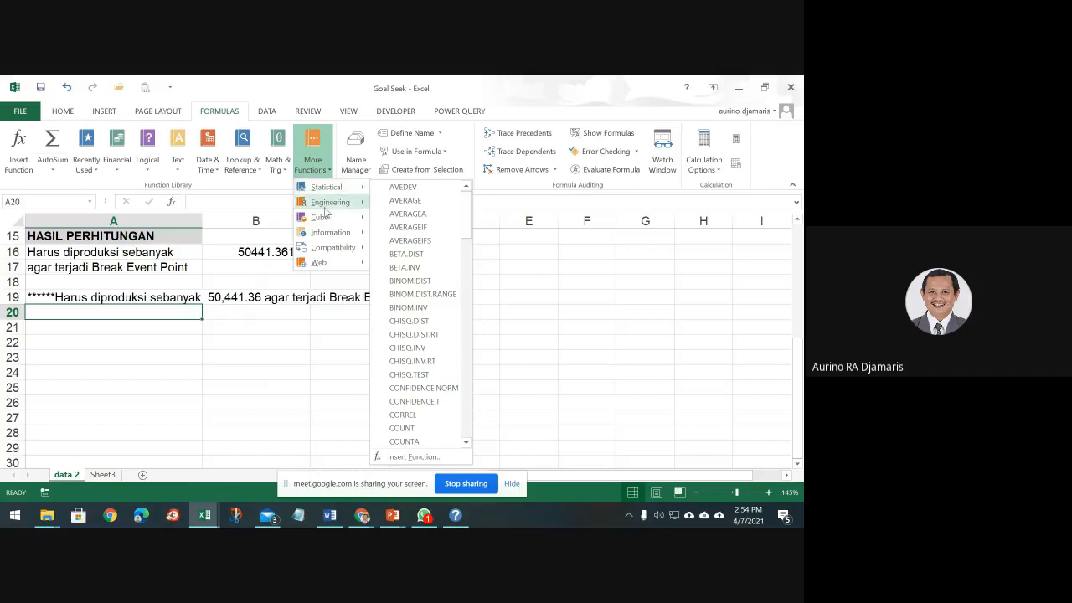
{"action": "mouse_move", "coordinate": [325, 223]}
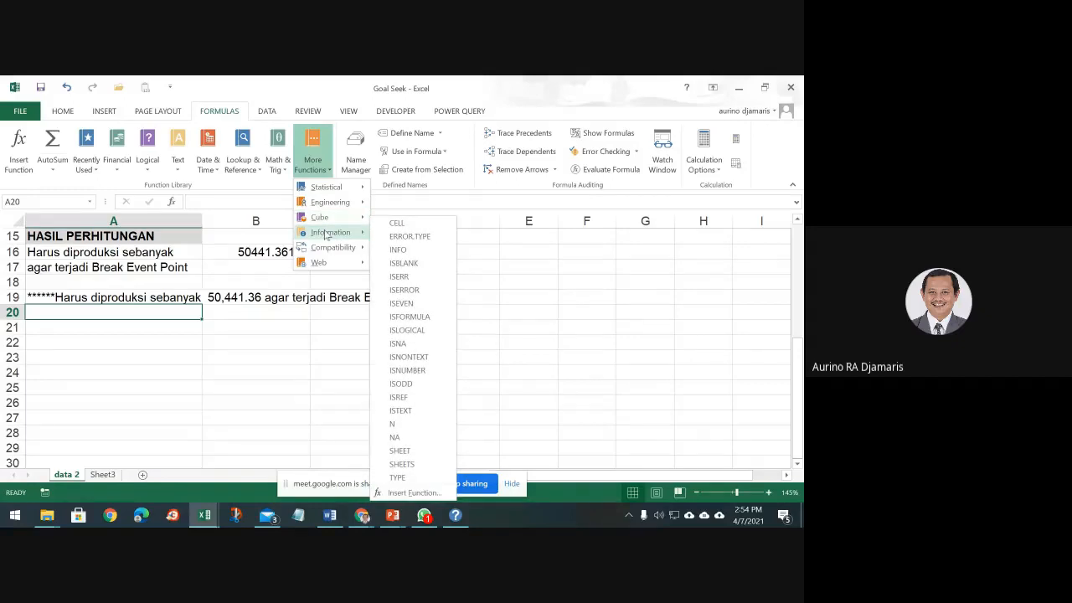
{"action": "left_click", "coordinate": [398, 223]}
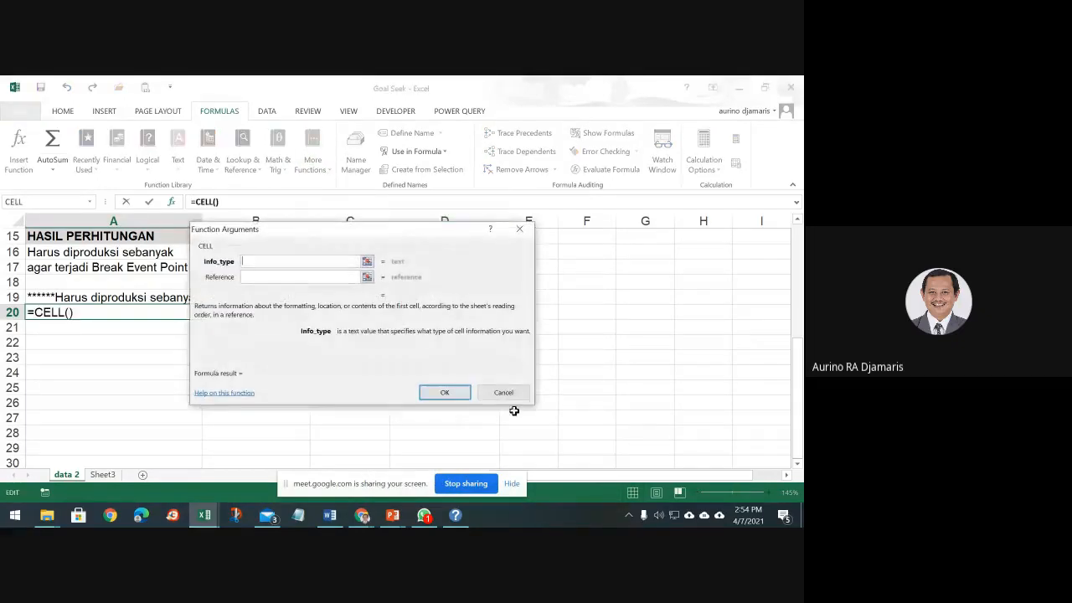
{"action": "left_click", "coordinate": [503, 392]}
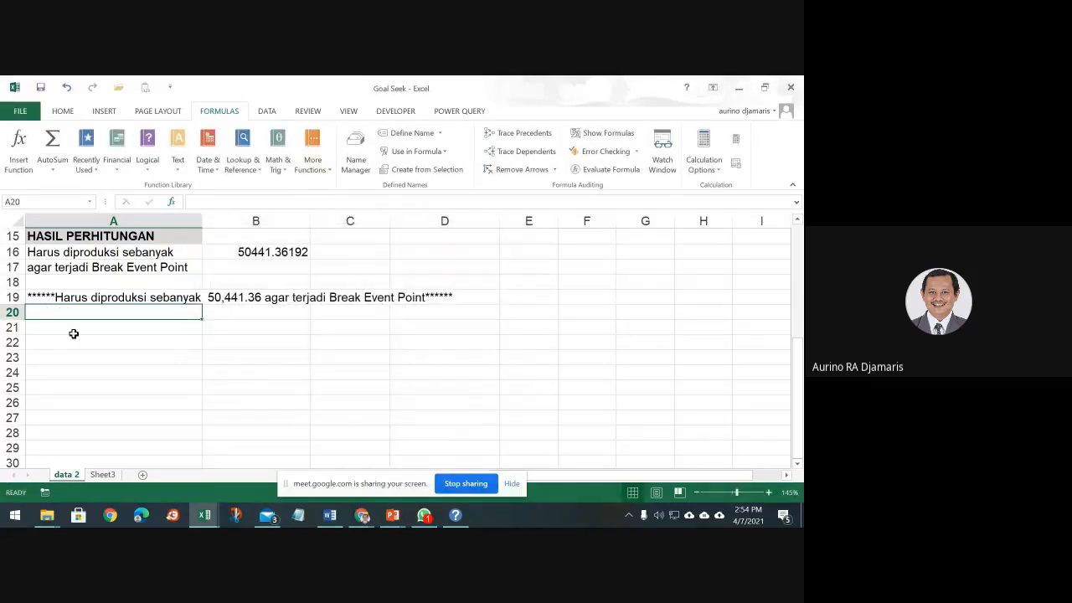
Enter a CELL formula in A20 that takes only cell A19 as its argument.
{"action": "type", "text": "=cell"}
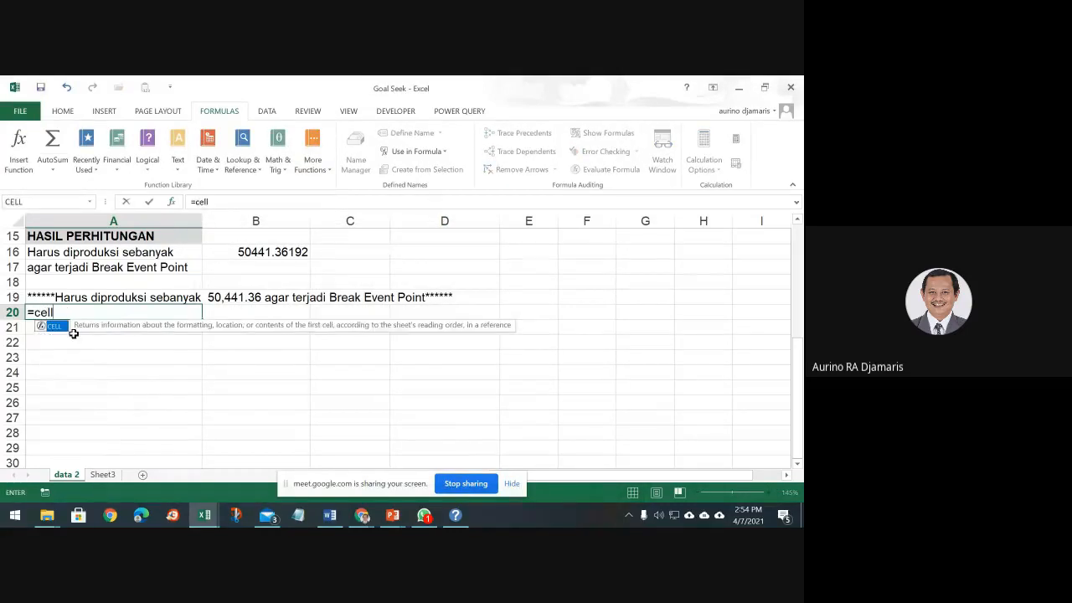
{"action": "type", "text": "("}
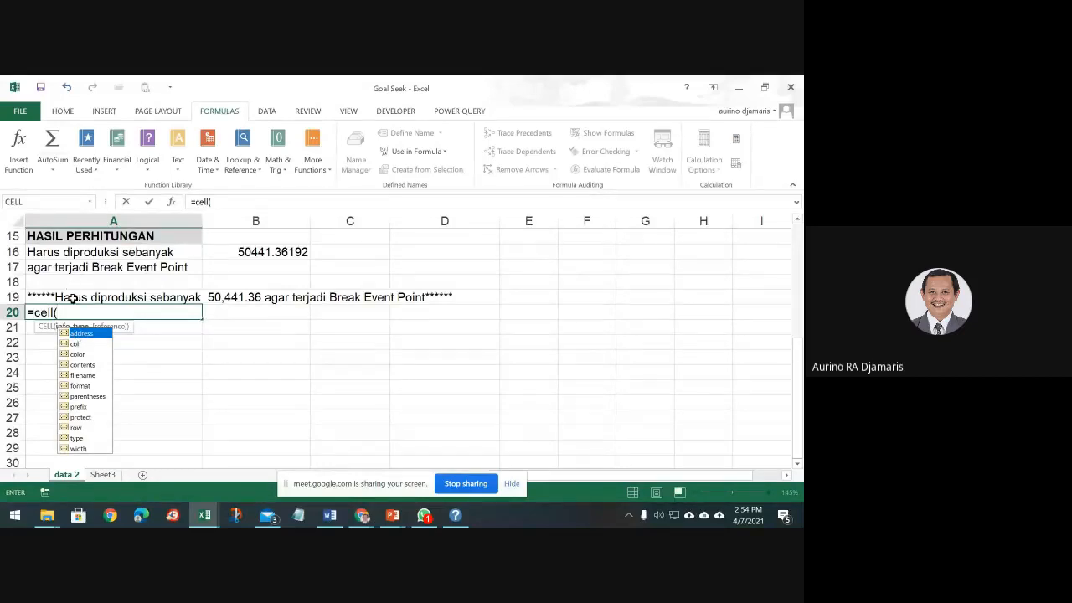
{"action": "left_click", "coordinate": [74, 297]}
{"action": "key", "text": "Return"}
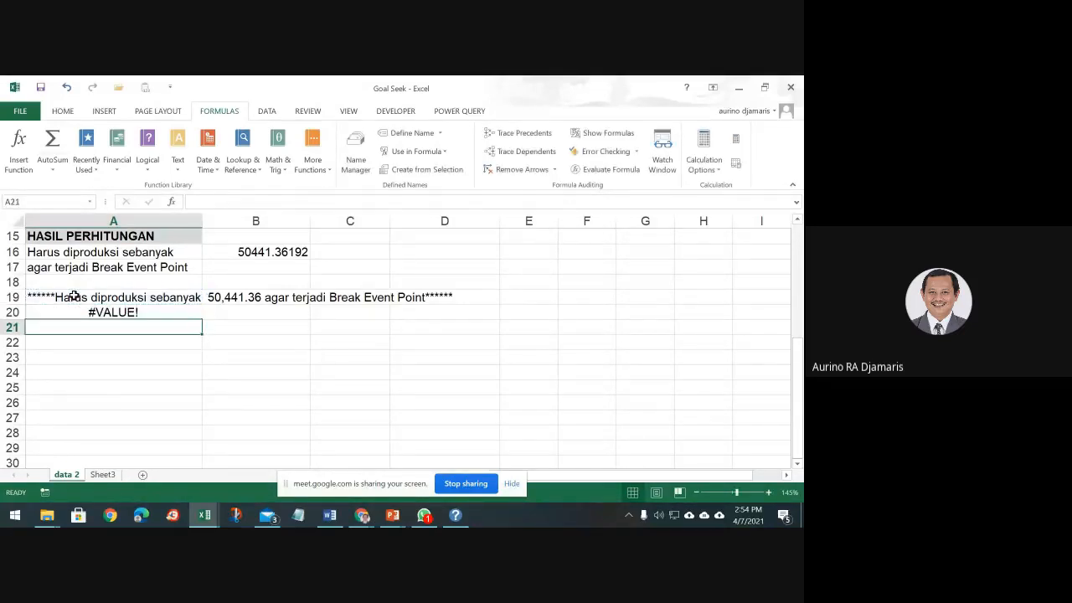
Remove the A19 argument from the CELL formula in A20, leaving its parentheses empty.
{"action": "left_click", "coordinate": [101, 309]}
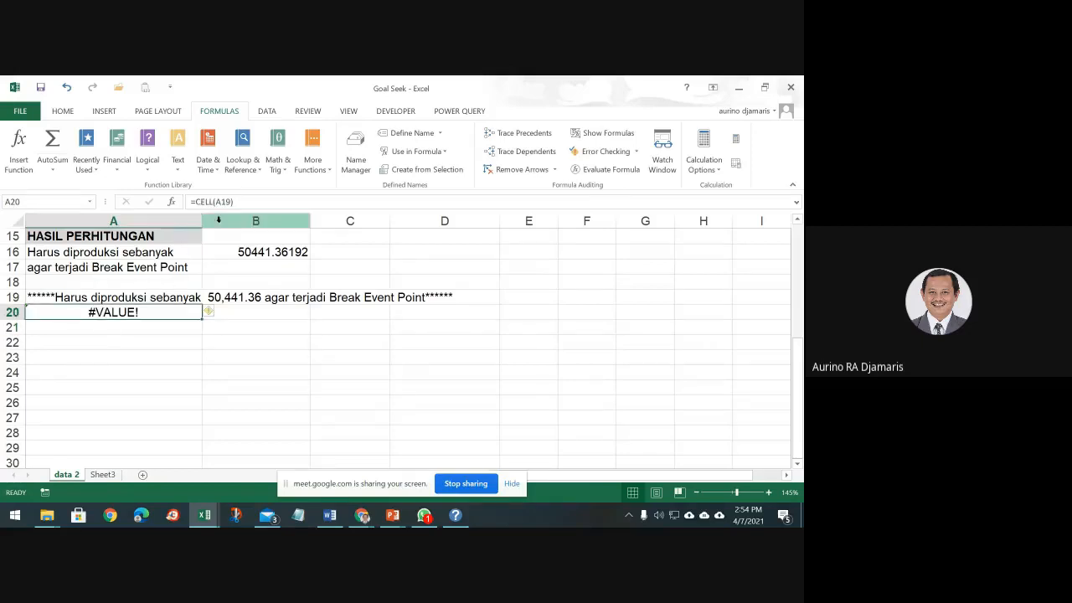
{"action": "left_click", "coordinate": [226, 202]}
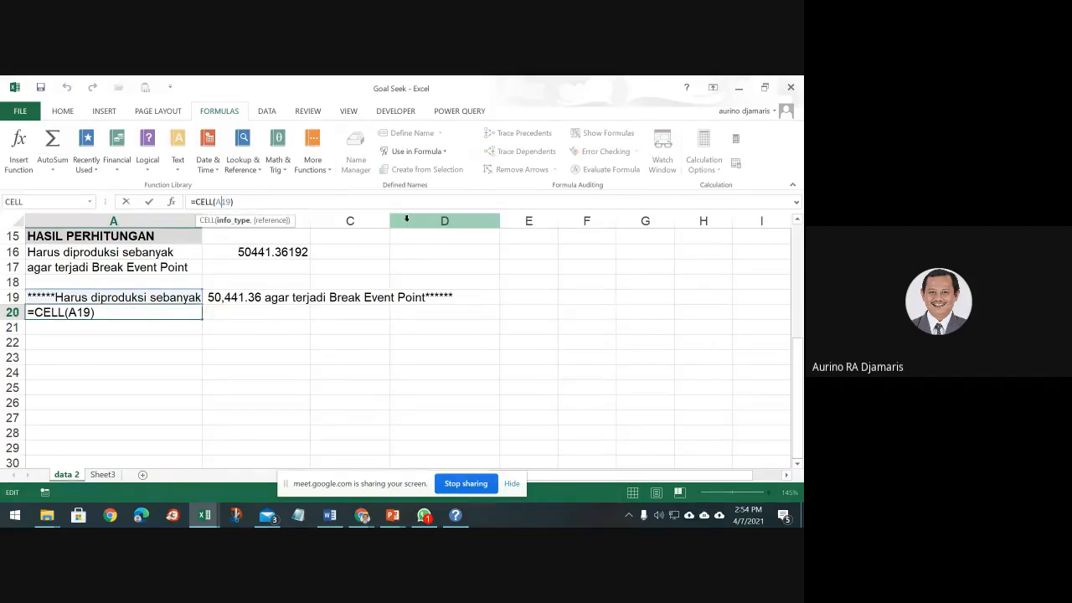
{"action": "key", "text": "BackSpace"}
{"action": "key", "text": "Delete"}
{"action": "key", "text": "Delete"}
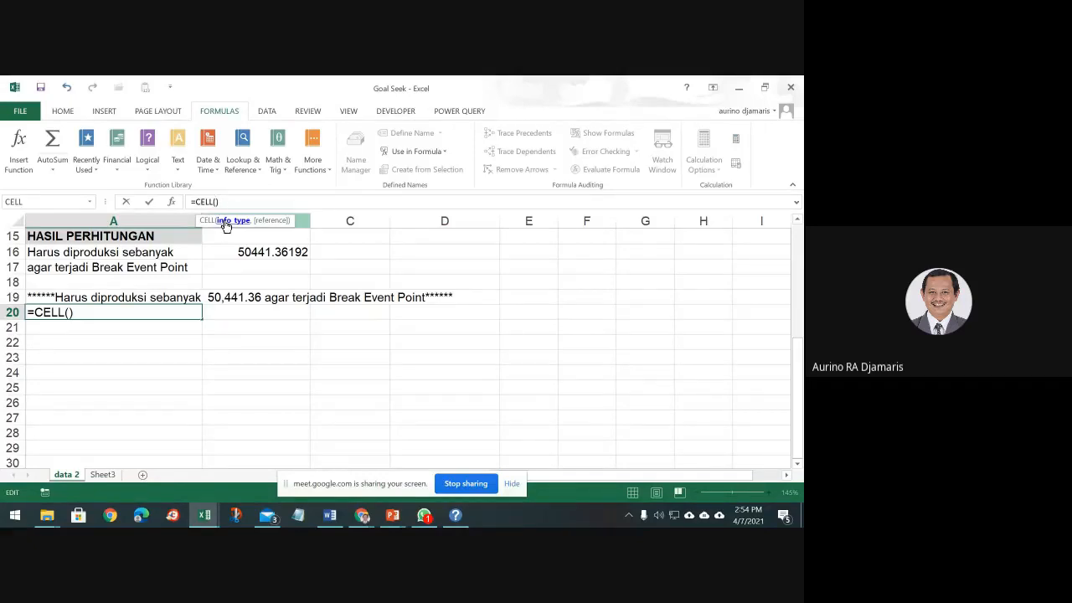
Edit the CELL function's arguments for A20 and enter 1 as the Info_type.
{"action": "left_click", "coordinate": [171, 203]}
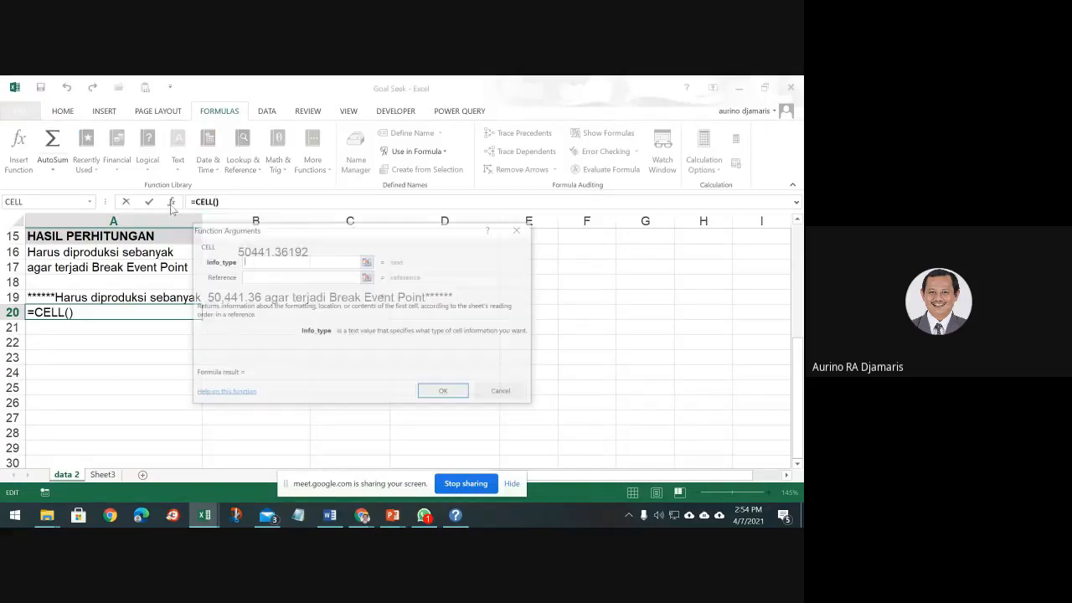
{"action": "left_click", "coordinate": [367, 262]}
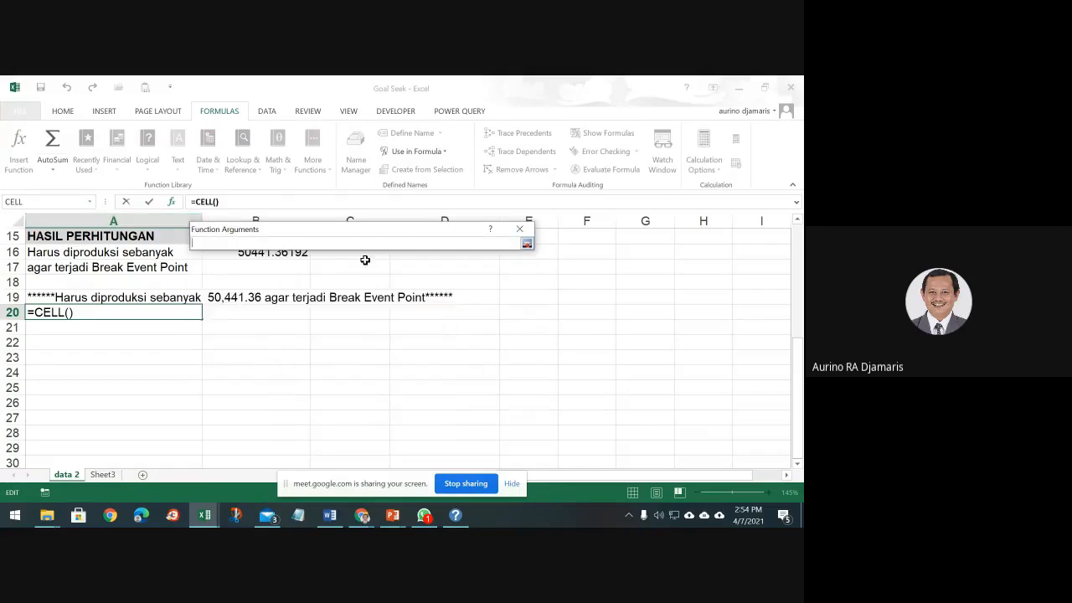
{"action": "left_click", "coordinate": [526, 244]}
{"action": "type", "text": "1"}
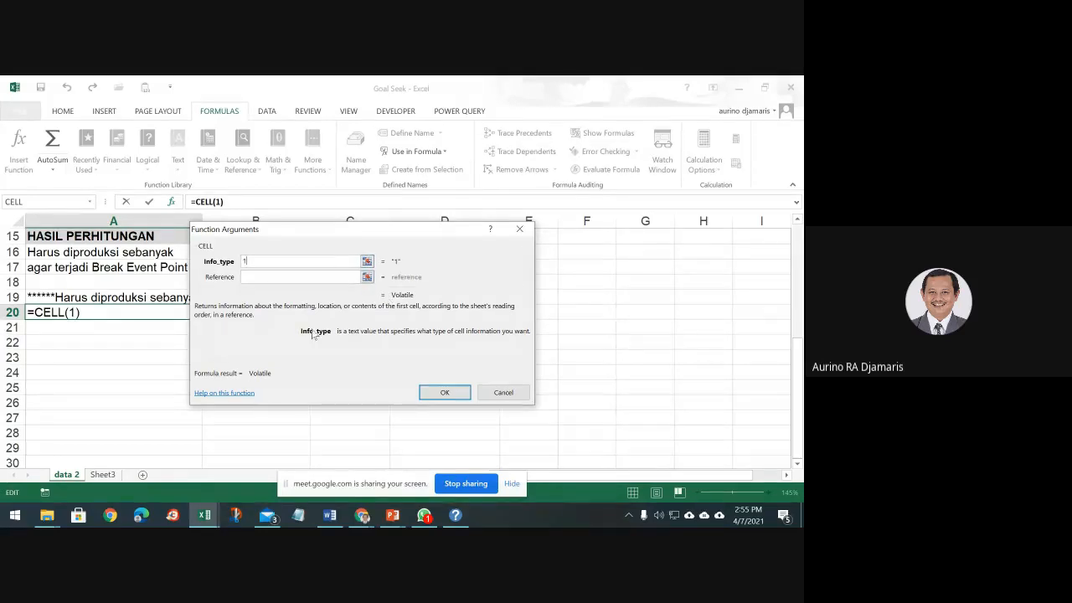
Open the CELL function's help article and read its syntax and the list of info_type values, including "width" and "type".
{"action": "left_click", "coordinate": [226, 393]}
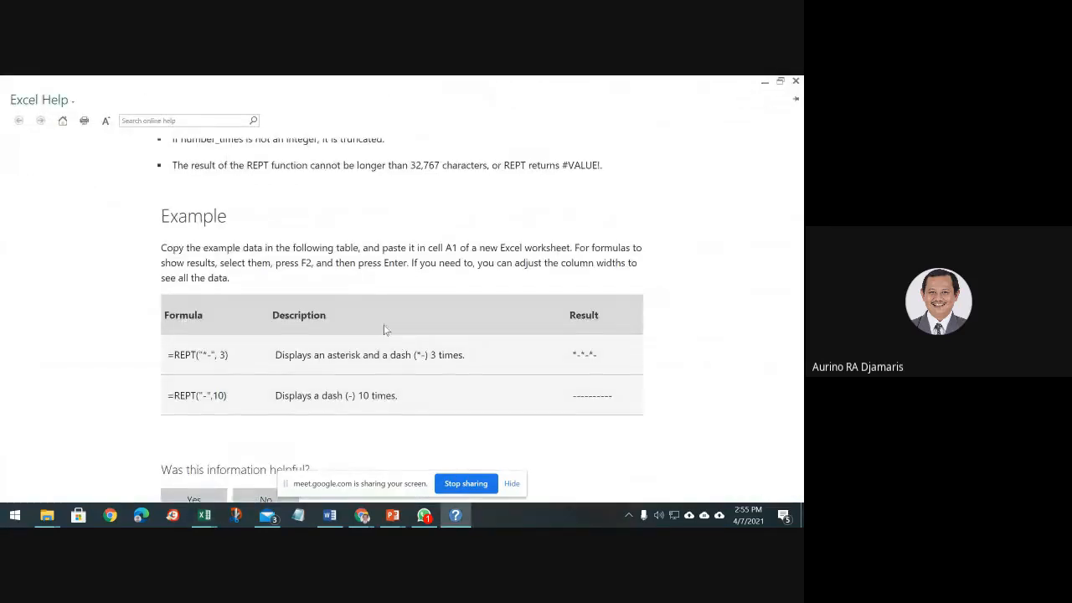
{"action": "scroll", "coordinate": [323, 330], "scroll_direction": "down", "scroll_amount": 4}
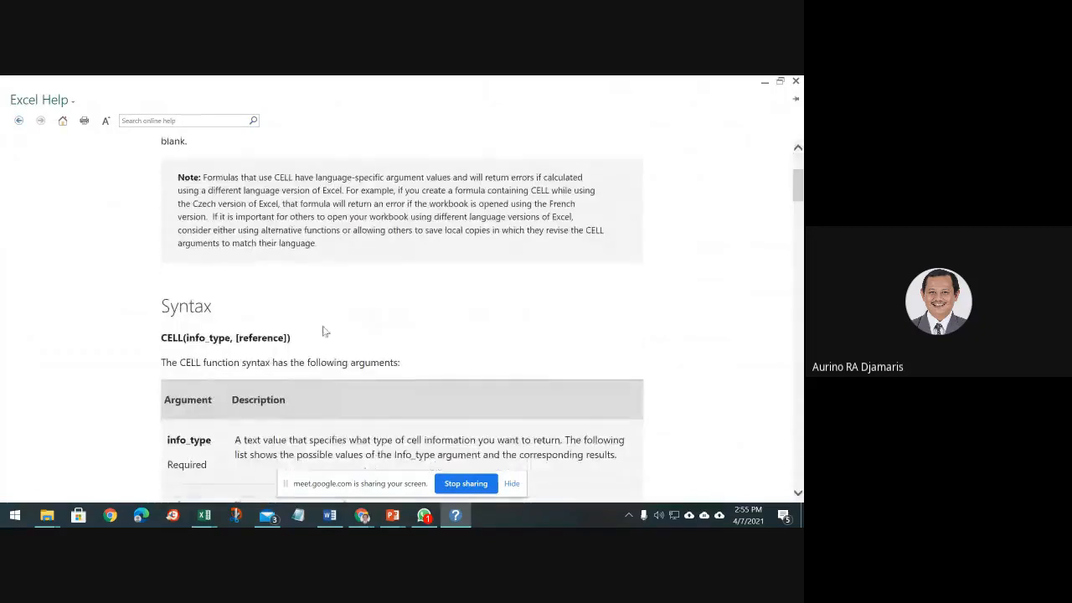
{"action": "scroll", "coordinate": [323, 331], "scroll_direction": "down", "scroll_amount": 2}
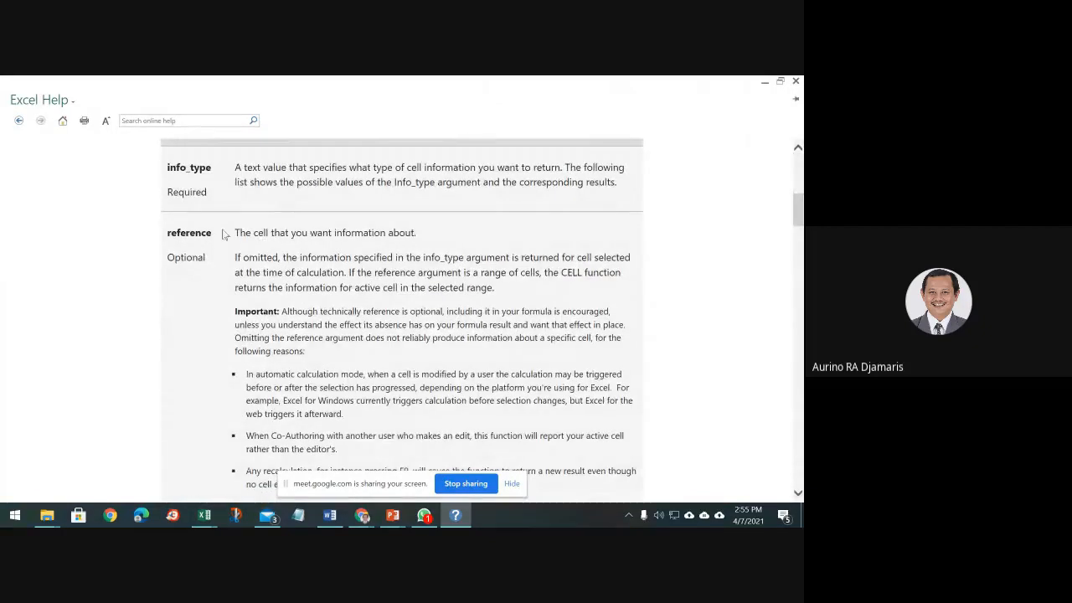
{"action": "scroll", "coordinate": [244, 269], "scroll_direction": "down", "scroll_amount": 3}
{"action": "scroll", "coordinate": [244, 270], "scroll_direction": "down", "scroll_amount": 2}
{"action": "scroll", "coordinate": [210, 330], "scroll_direction": "down", "scroll_amount": 1}
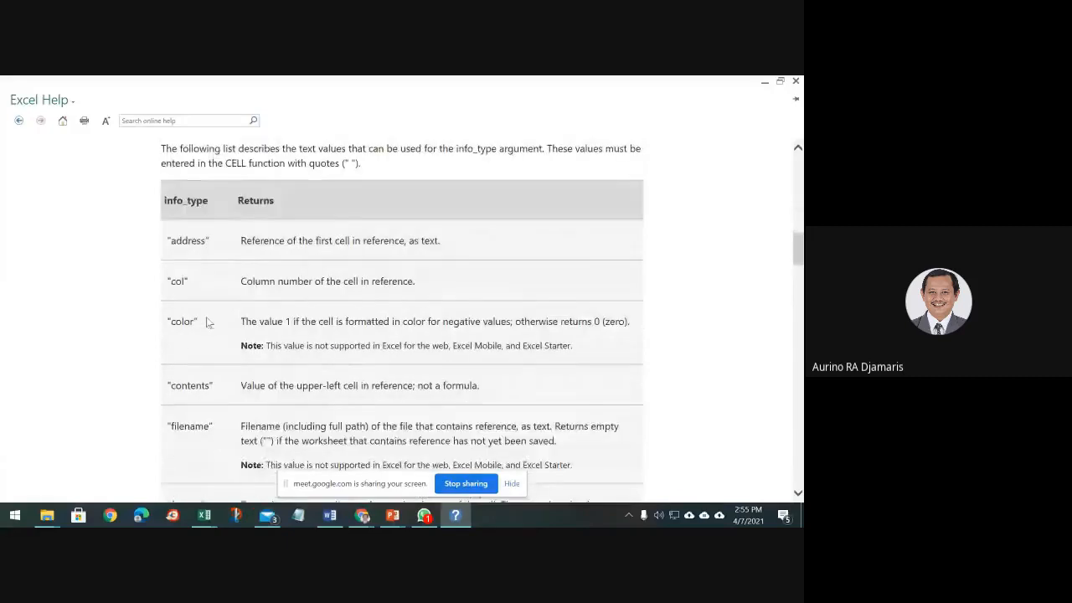
{"action": "scroll", "coordinate": [209, 323], "scroll_direction": "down", "scroll_amount": 1}
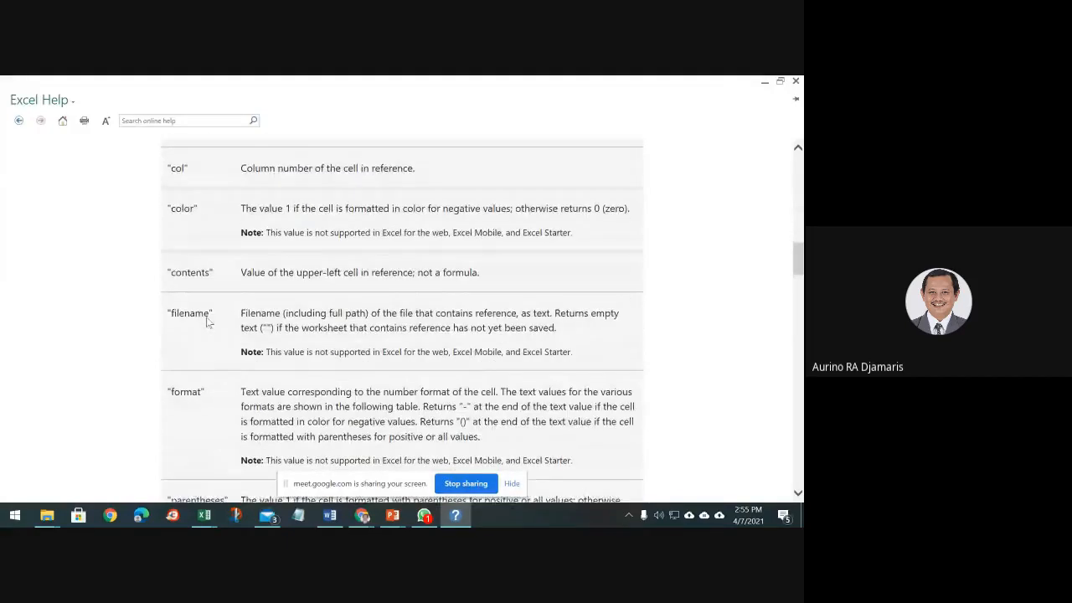
{"action": "scroll", "coordinate": [208, 323], "scroll_direction": "down", "scroll_amount": 6}
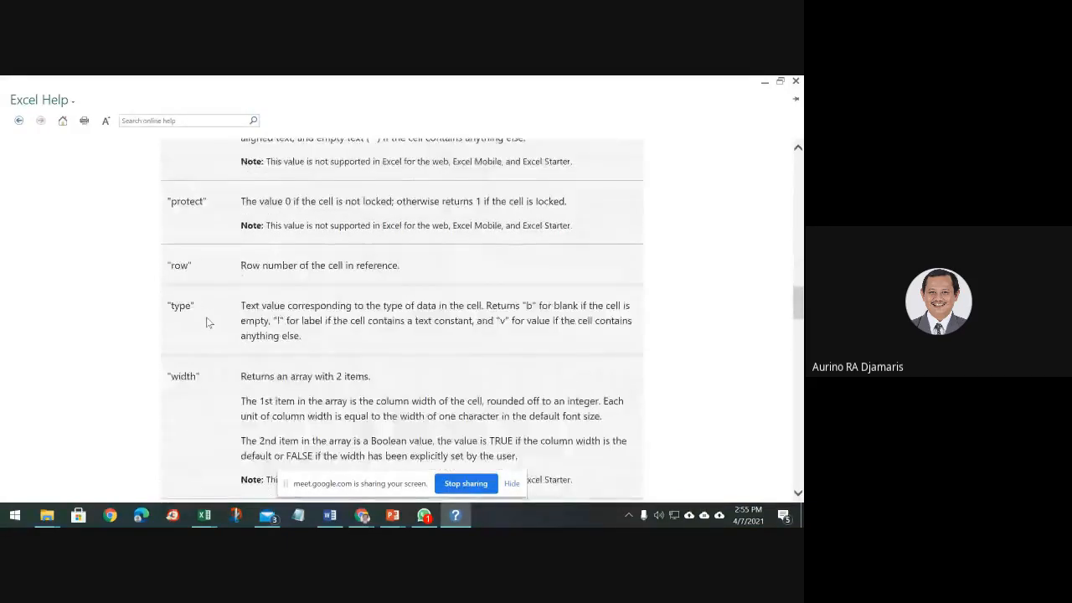
{"action": "scroll", "coordinate": [209, 323], "scroll_direction": "down", "scroll_amount": 1}
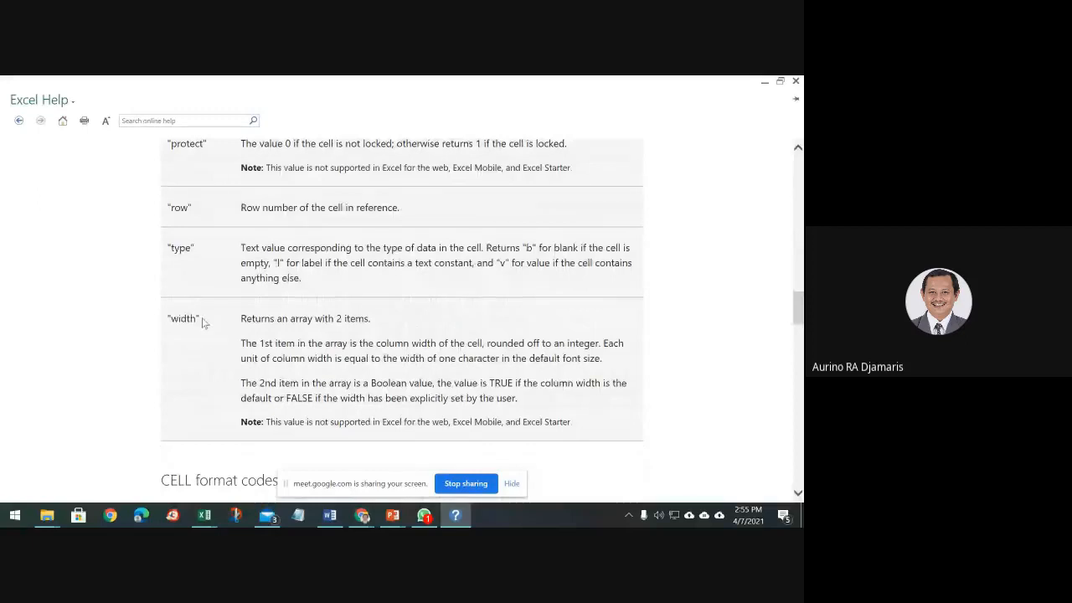
{"action": "left_click_drag", "start_coordinate": [201, 322], "coordinate": [168, 320]}
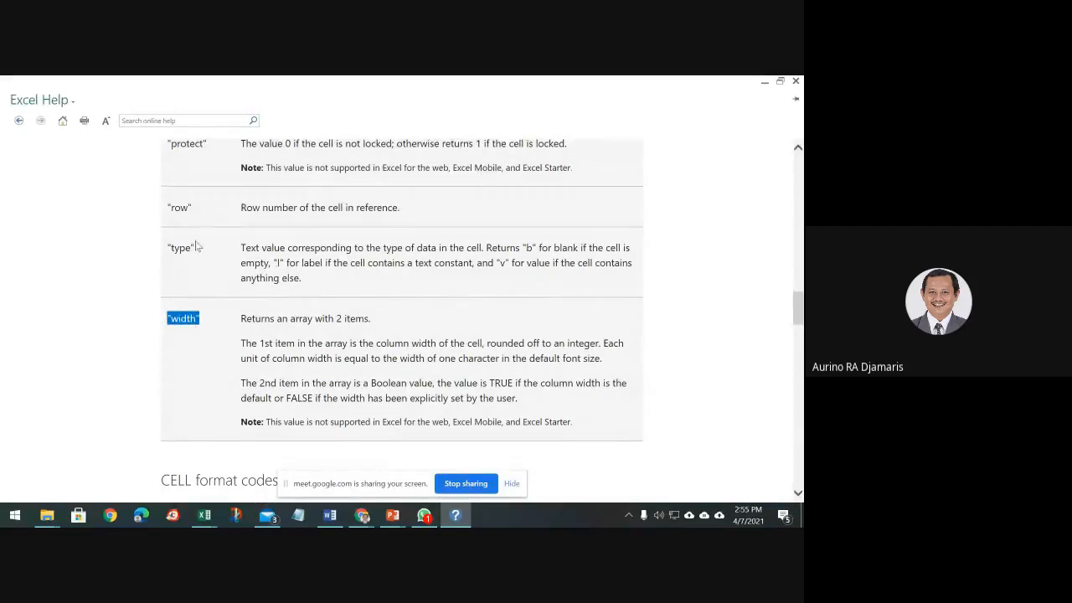
{"action": "left_click_drag", "start_coordinate": [193, 248], "coordinate": [159, 248]}
{"action": "scroll", "coordinate": [263, 352], "scroll_direction": "up", "scroll_amount": 6}
{"action": "scroll", "coordinate": [262, 352], "scroll_direction": "up", "scroll_amount": 4}
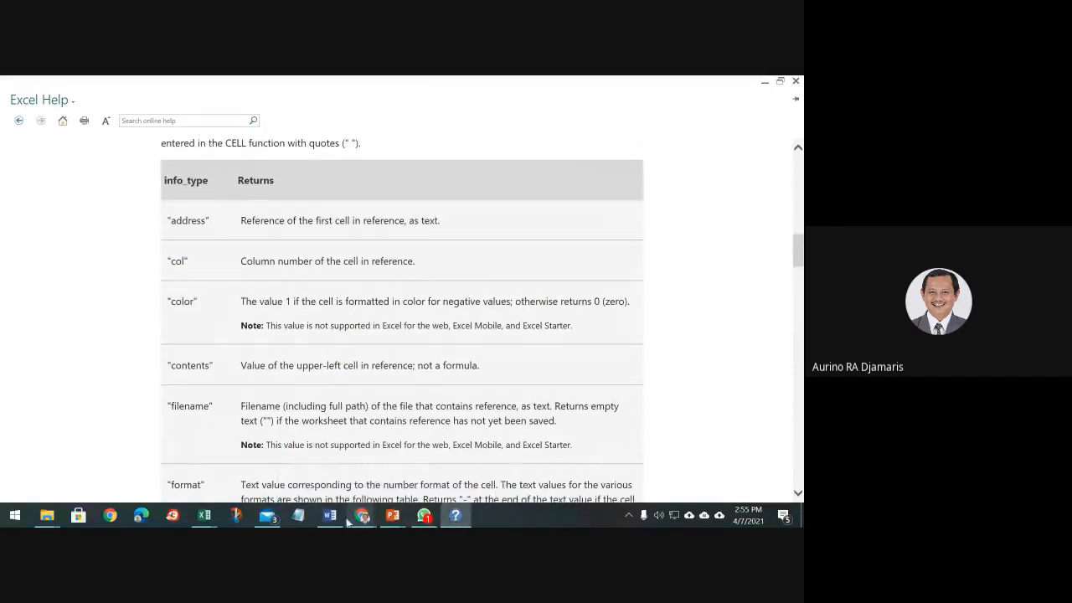
Set the CELL function in A20 to use "address" as the Info_type and A19 as the Reference.
{"action": "left_click", "coordinate": [763, 85]}
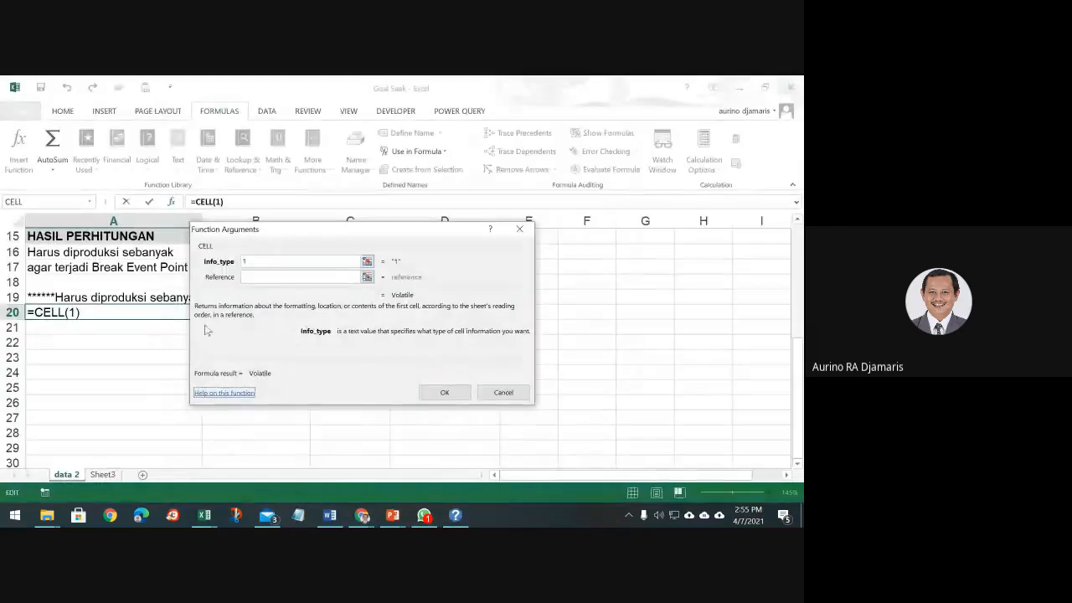
{"action": "double_click", "coordinate": [264, 261]}
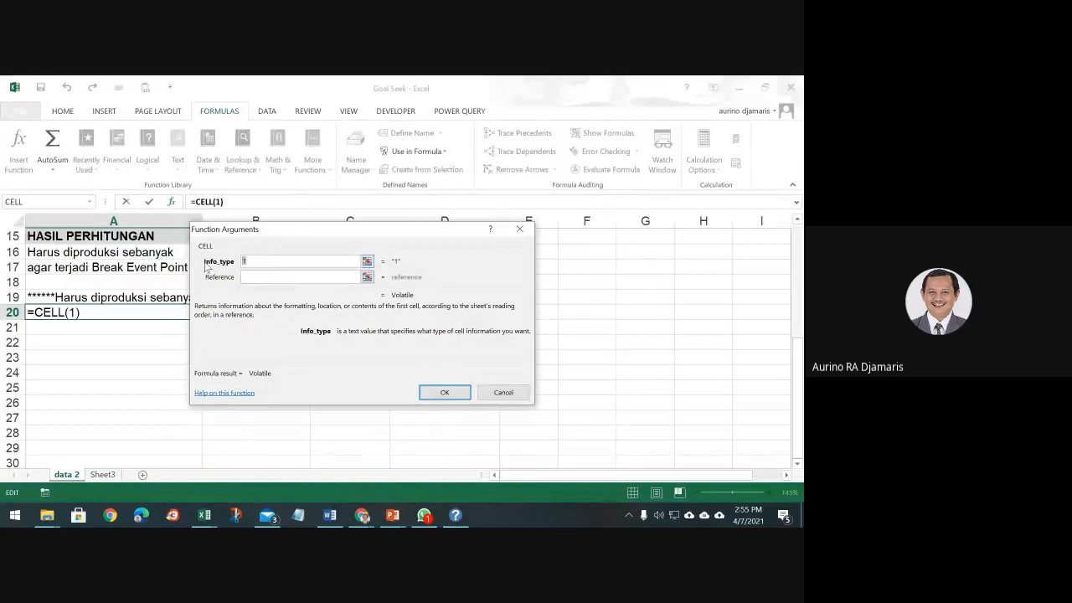
{"action": "type", "text": "address"}
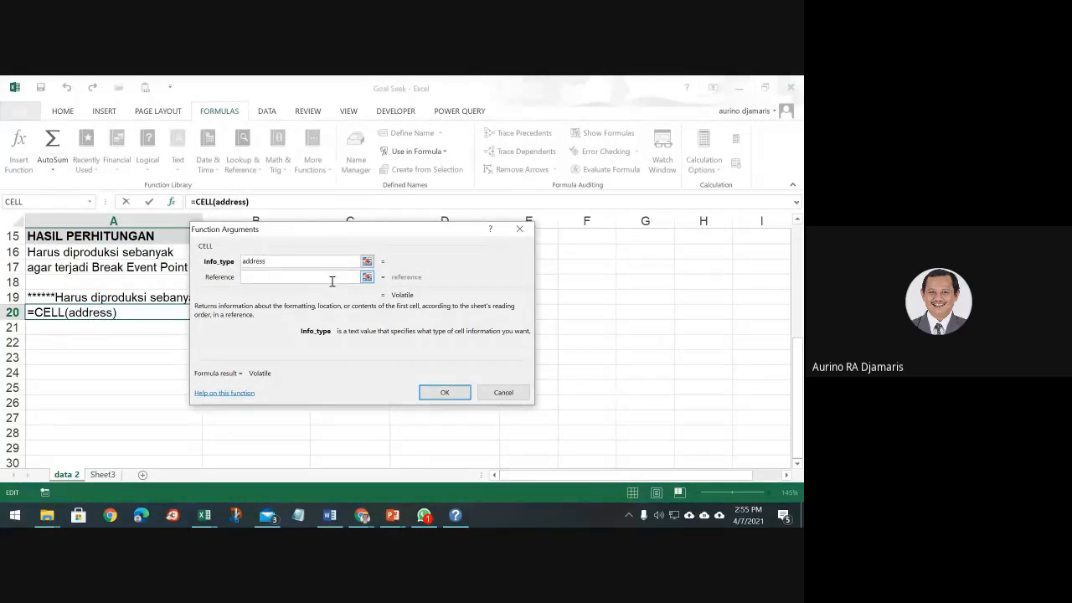
{"action": "left_click", "coordinate": [332, 281]}
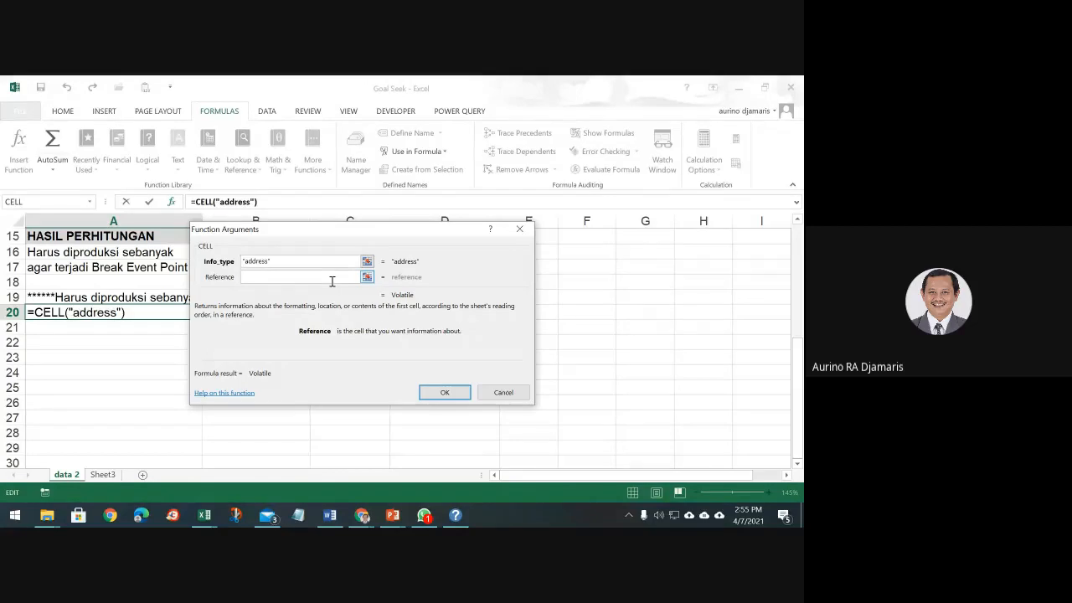
{"action": "left_click", "coordinate": [40, 295]}
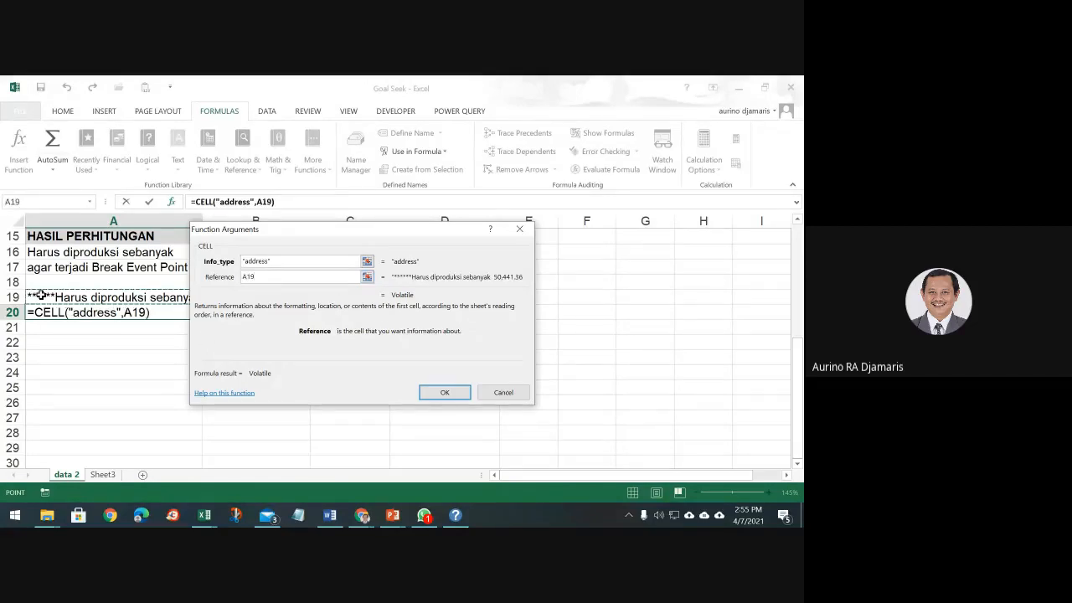
{"action": "key", "text": "Return"}
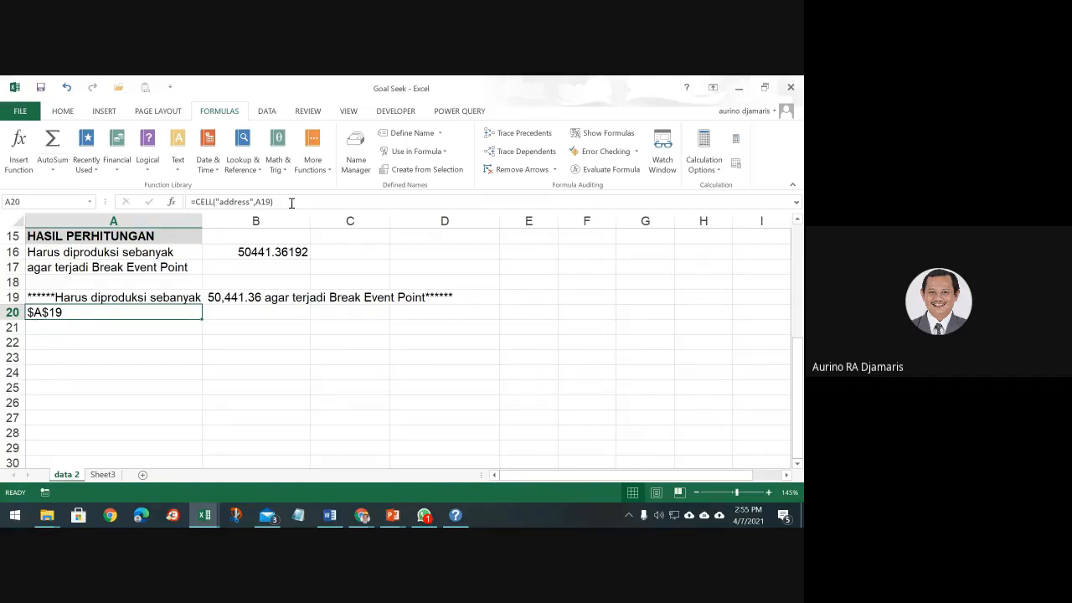
{"action": "left_click", "coordinate": [312, 159]}
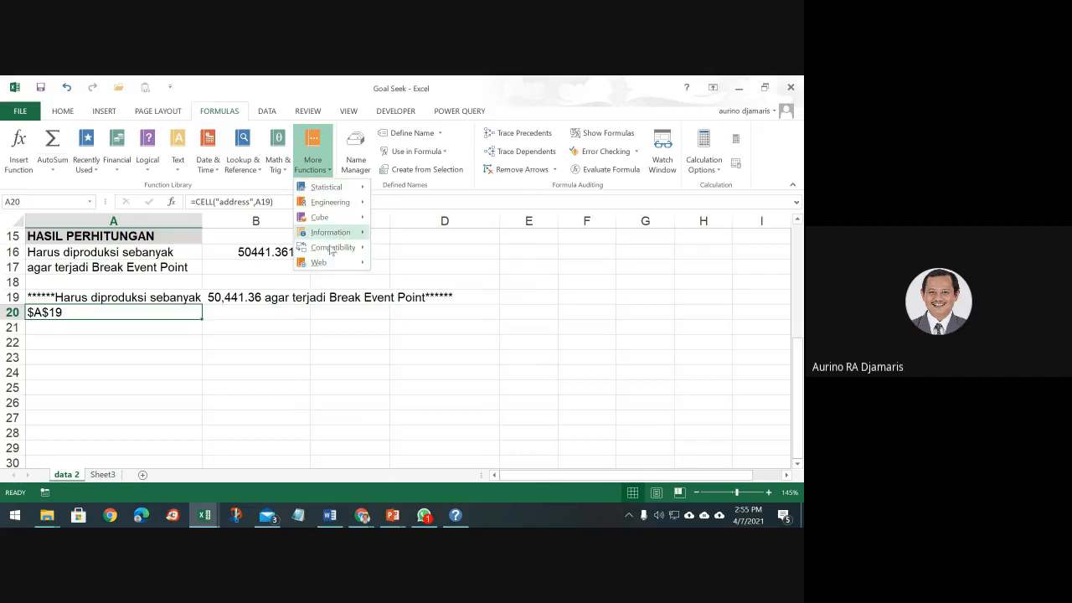
{"action": "mouse_move", "coordinate": [331, 266]}
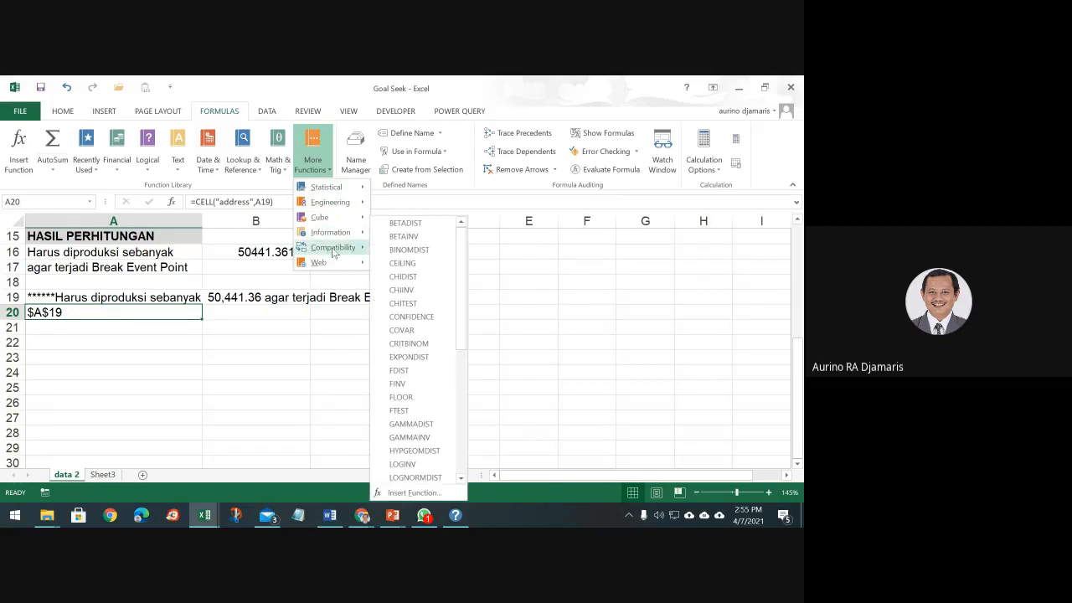
{"action": "mouse_move", "coordinate": [330, 233]}
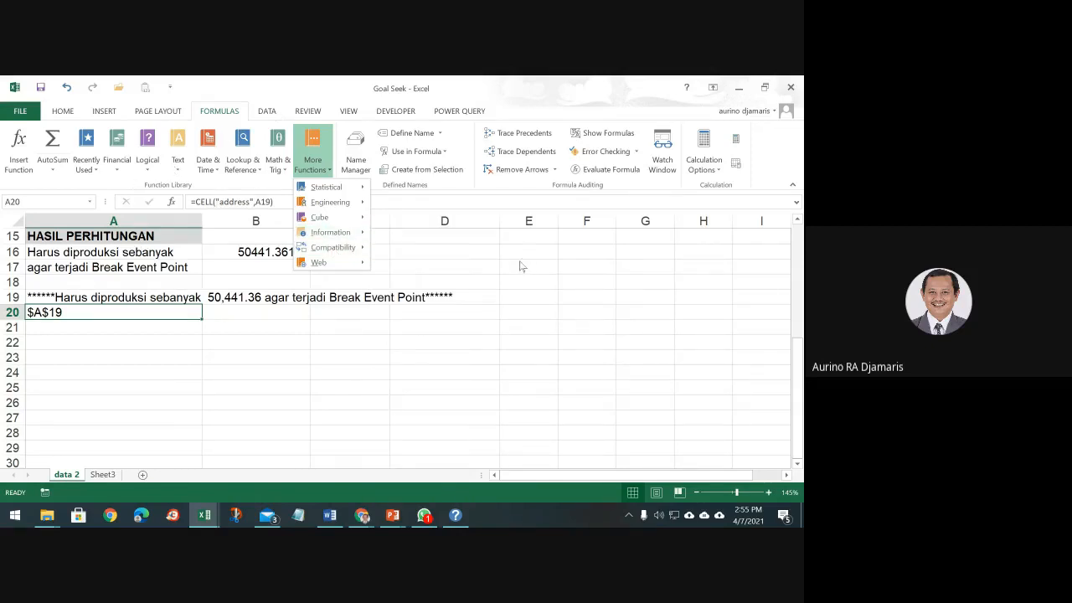
{"action": "left_click", "coordinate": [444, 381]}
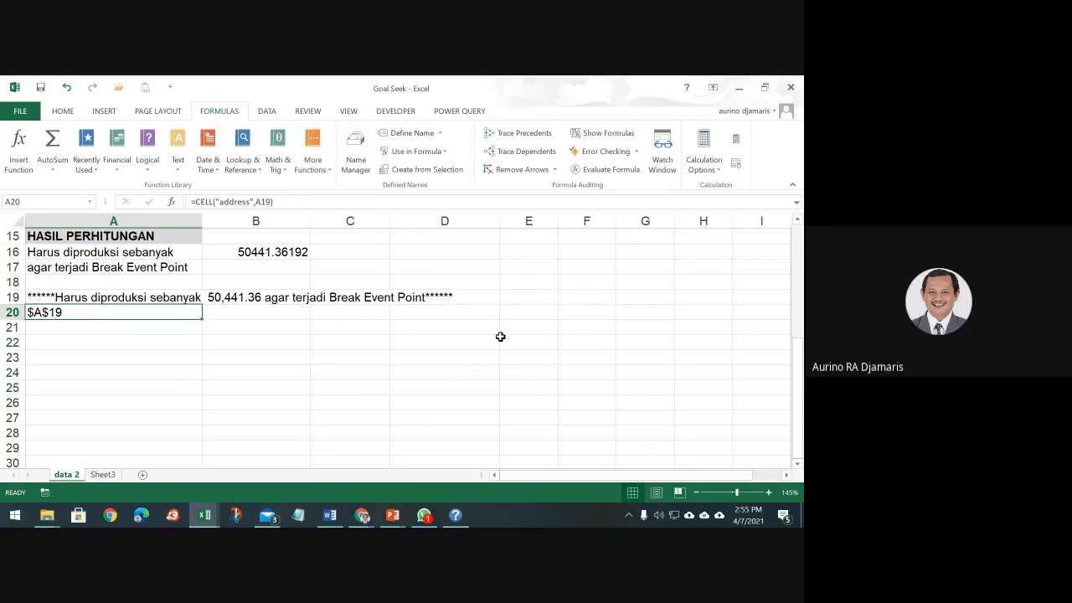
{"action": "scroll", "coordinate": [247, 393], "scroll_direction": "up", "scroll_amount": 5}
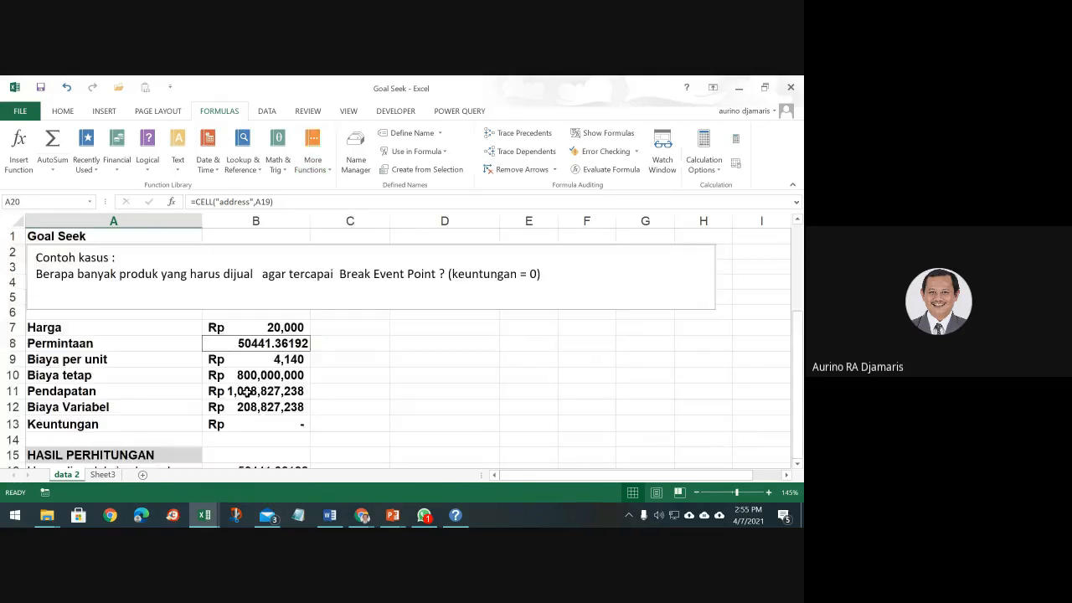
{"action": "scroll", "coordinate": [260, 390], "scroll_direction": "down", "scroll_amount": 2}
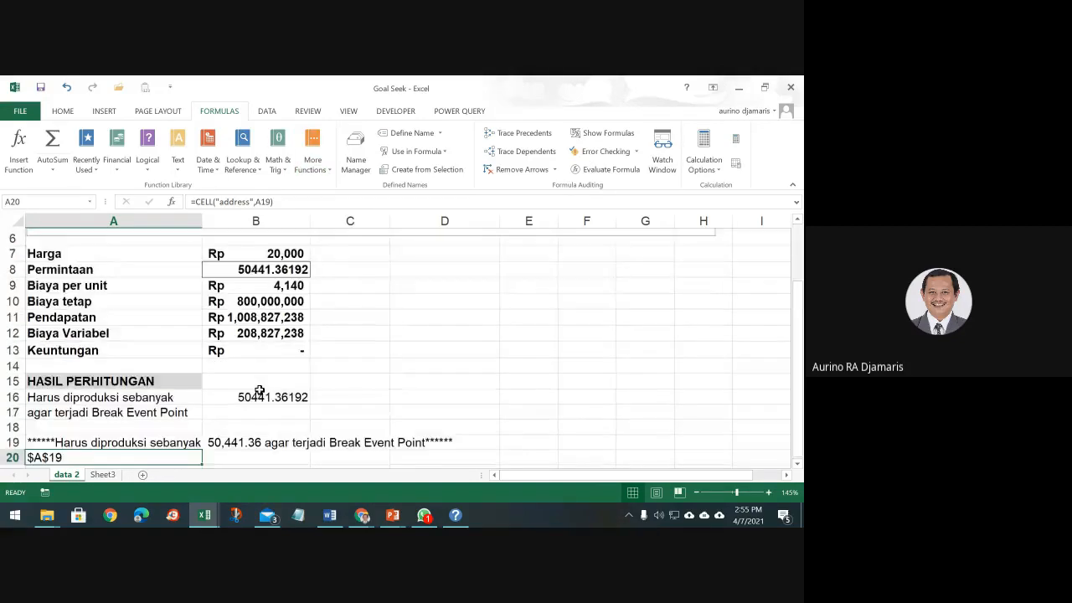
{"action": "left_click", "coordinate": [289, 301]}
{"action": "key", "text": "Up"}
{"action": "key", "text": "Up"}
{"action": "key", "text": "Up"}
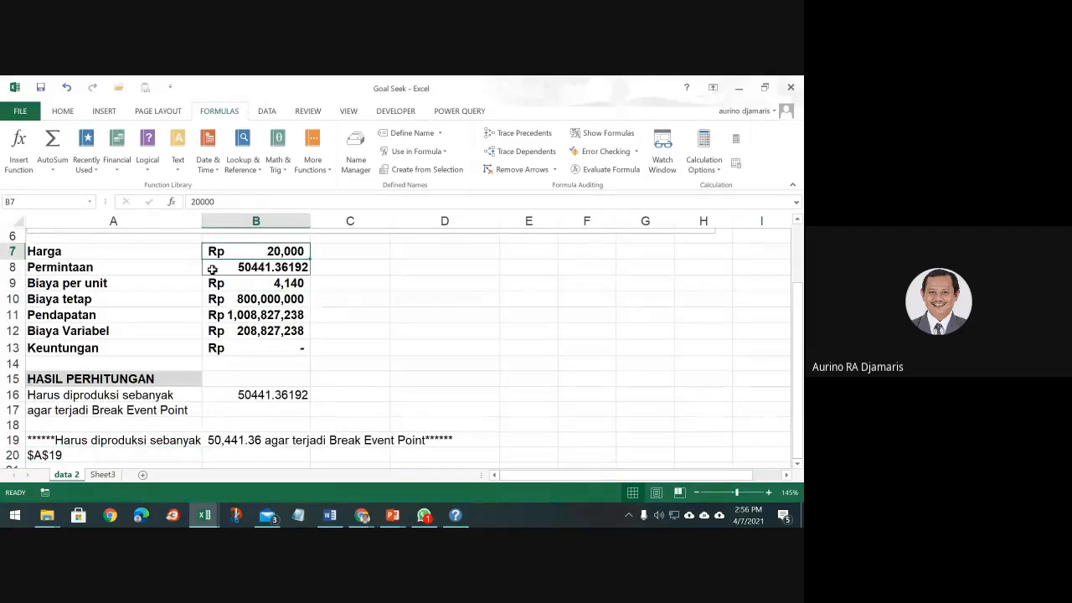
Create names for the values in A7:B13 from the labels in the selection's left column.
{"action": "scroll", "coordinate": [259, 327], "scroll_direction": "up", "scroll_amount": 2}
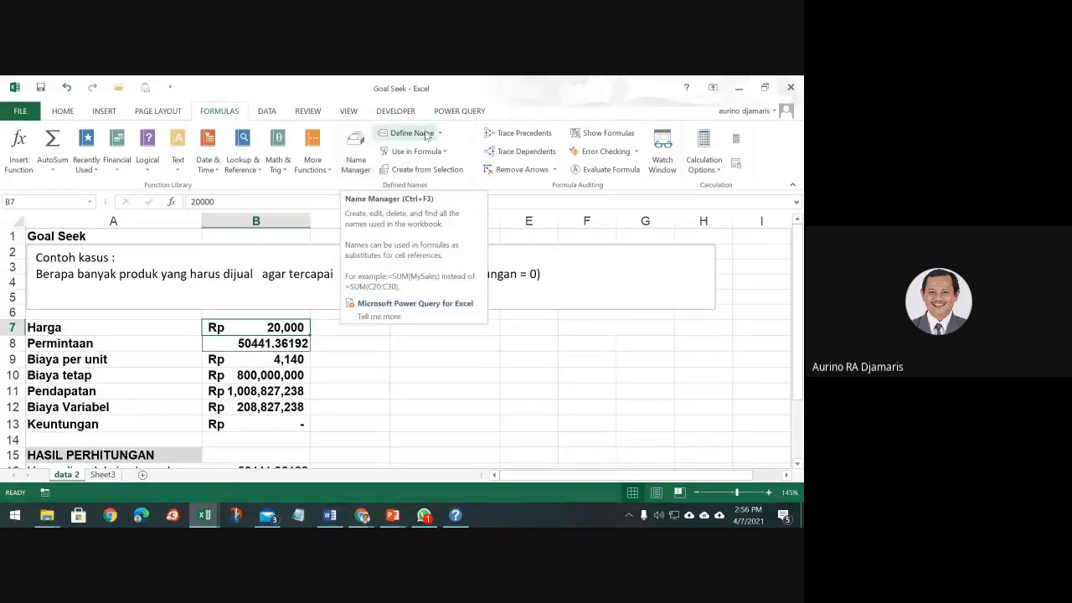
{"action": "left_click_drag", "start_coordinate": [98, 321], "coordinate": [242, 425]}
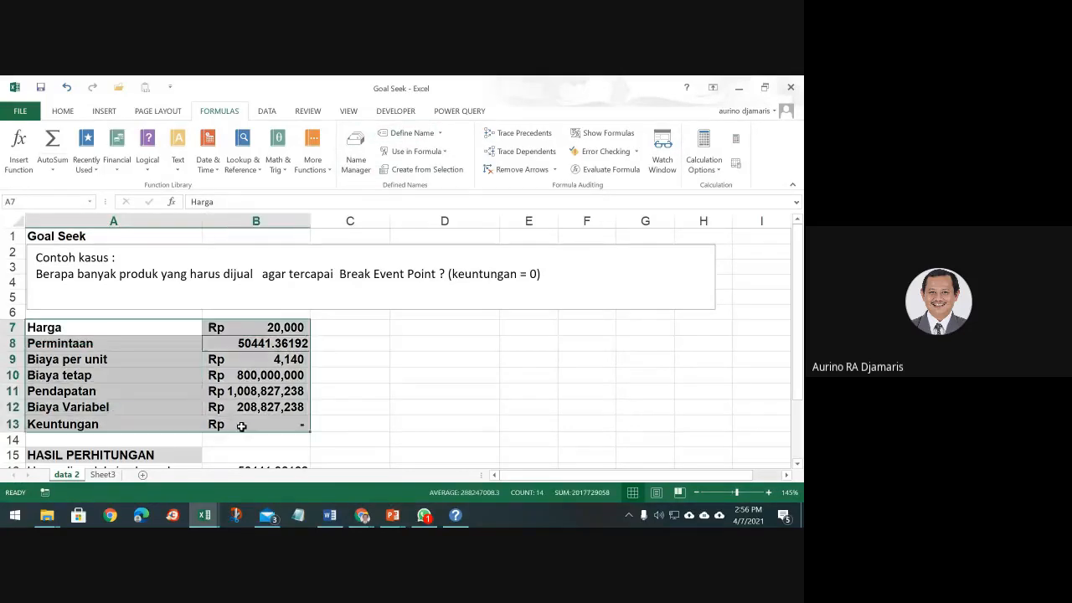
{"action": "left_click", "coordinate": [416, 134]}
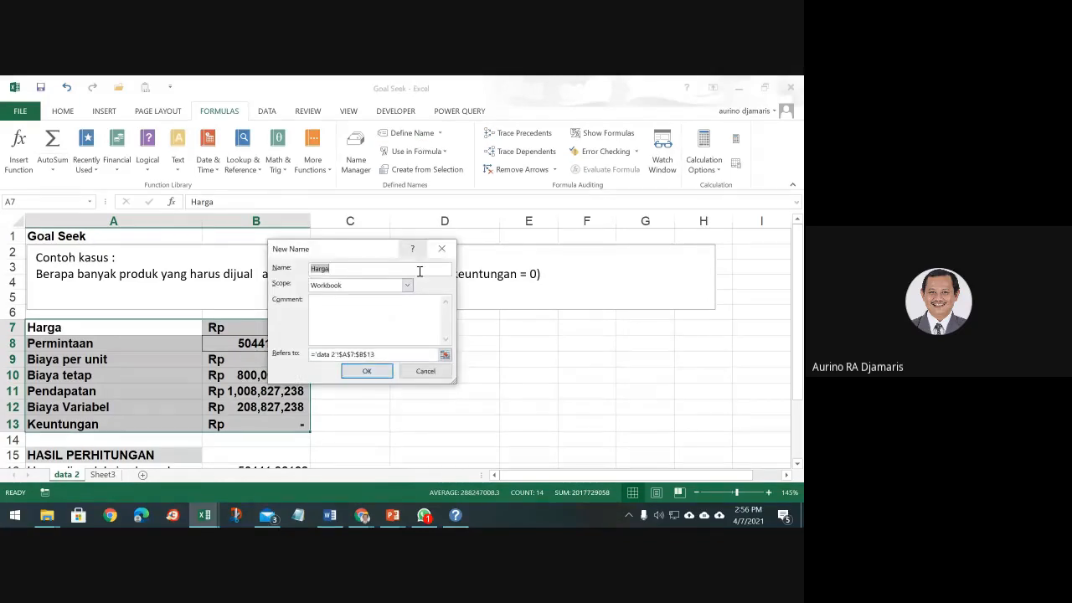
{"action": "left_click", "coordinate": [423, 371]}
{"action": "left_click", "coordinate": [451, 174]}
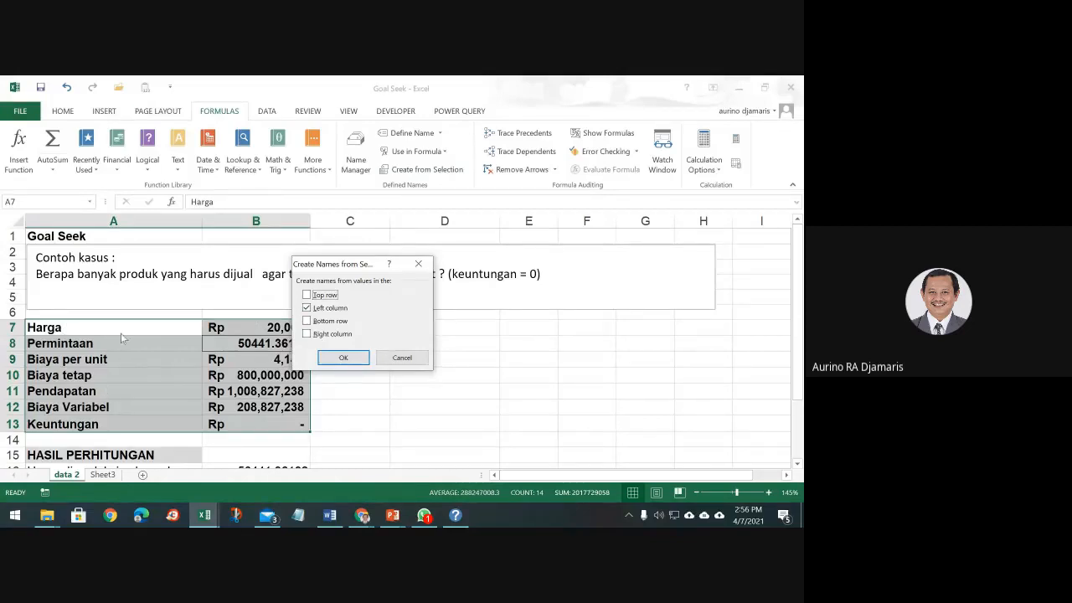
{"action": "left_click", "coordinate": [335, 356]}
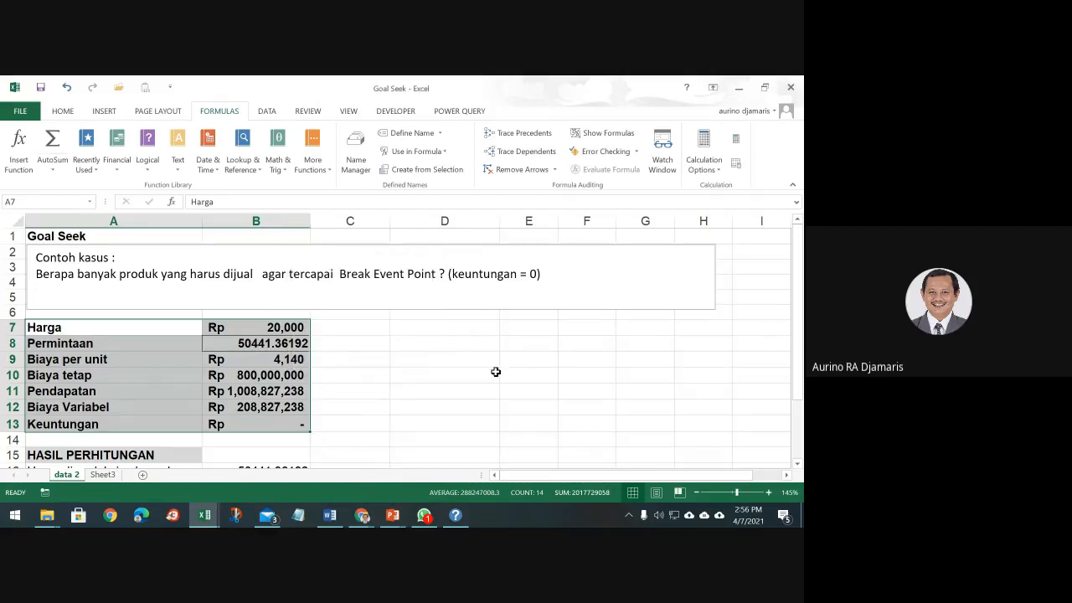
Enter the formula =Harga in E10, using the defined name.
{"action": "left_click", "coordinate": [520, 374]}
{"action": "type", "text": "=h"}
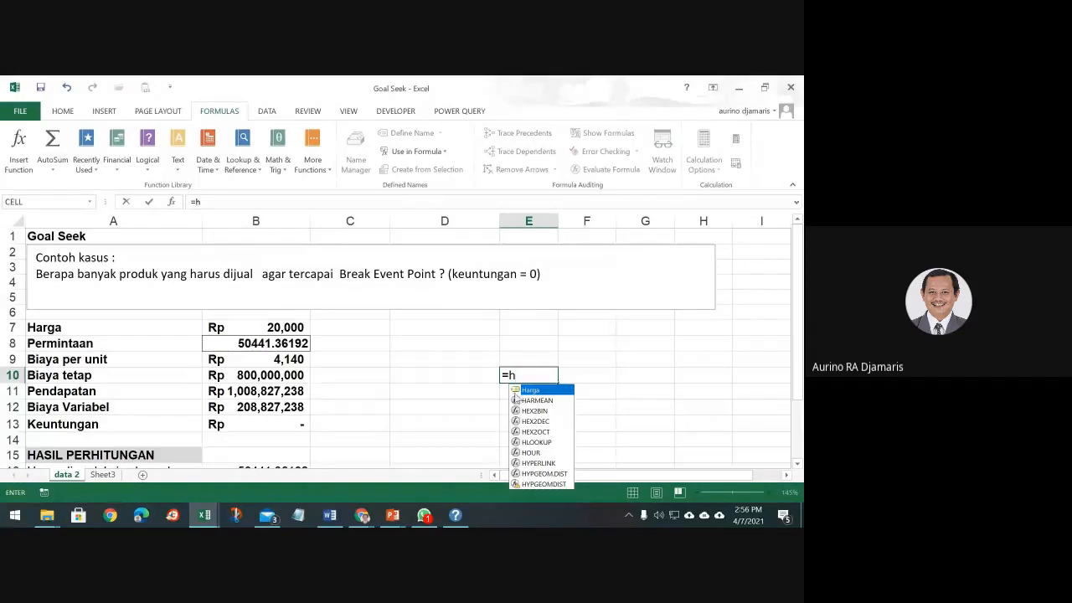
{"action": "double_click", "coordinate": [529, 391]}
{"action": "key", "text": "Return"}
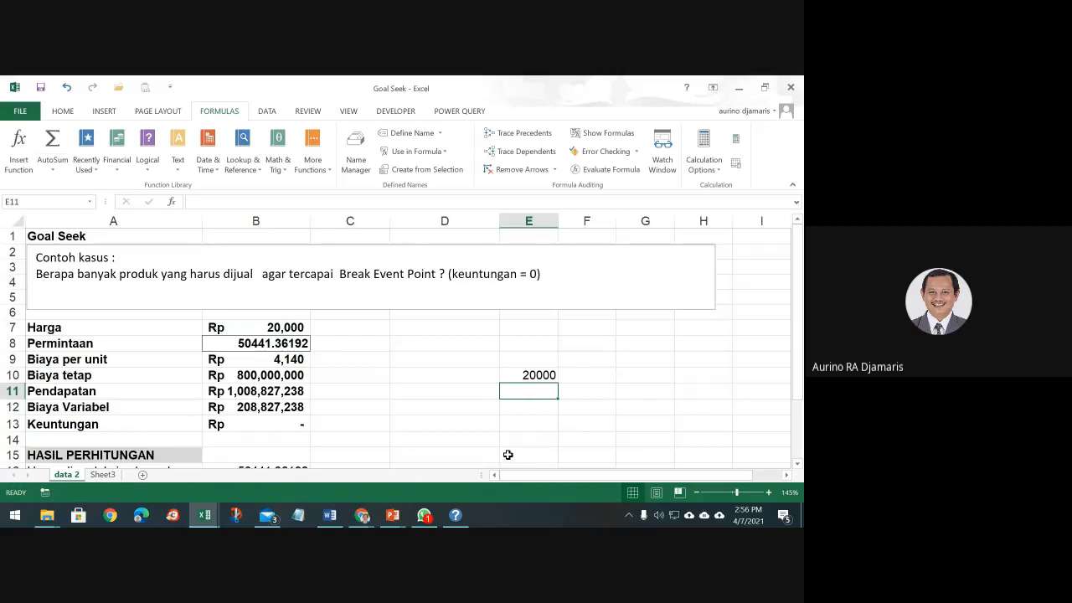
Enter the formula =Harga*Permintaan in E11 and reselect the cell to check its formula.
{"action": "type", "text": "=harga"}
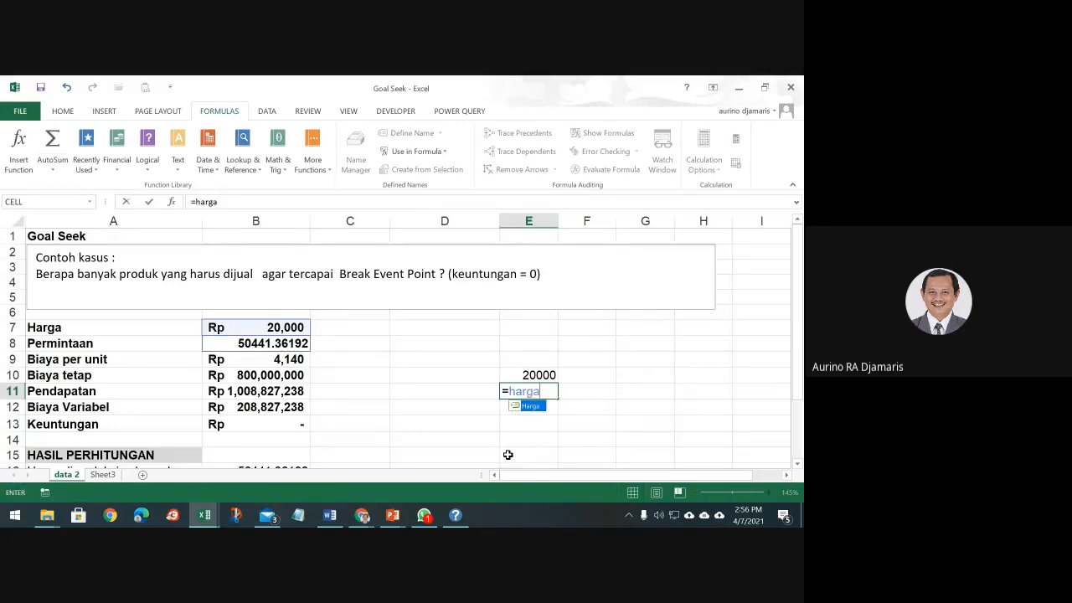
{"action": "type", "text": "*per"}
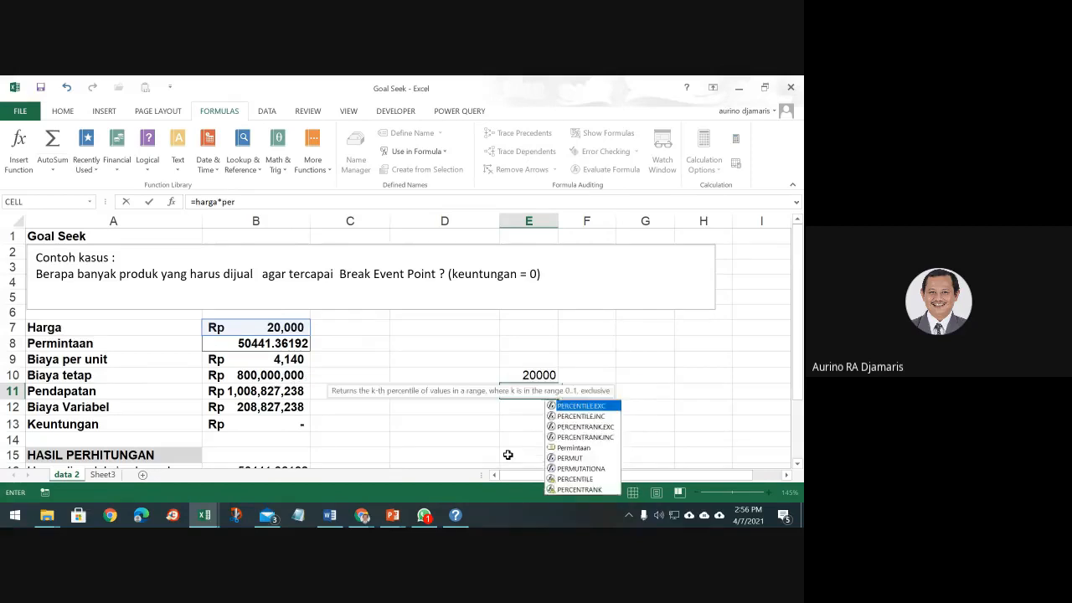
{"action": "type", "text": "mintaan"}
{"action": "key", "text": "Return"}
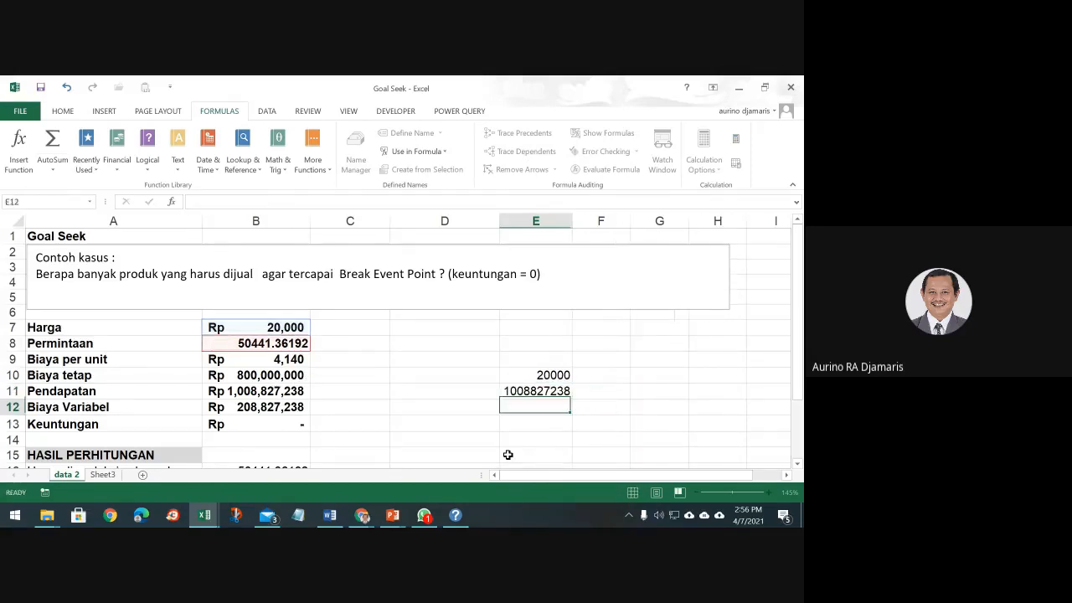
{"action": "left_click", "coordinate": [525, 390]}
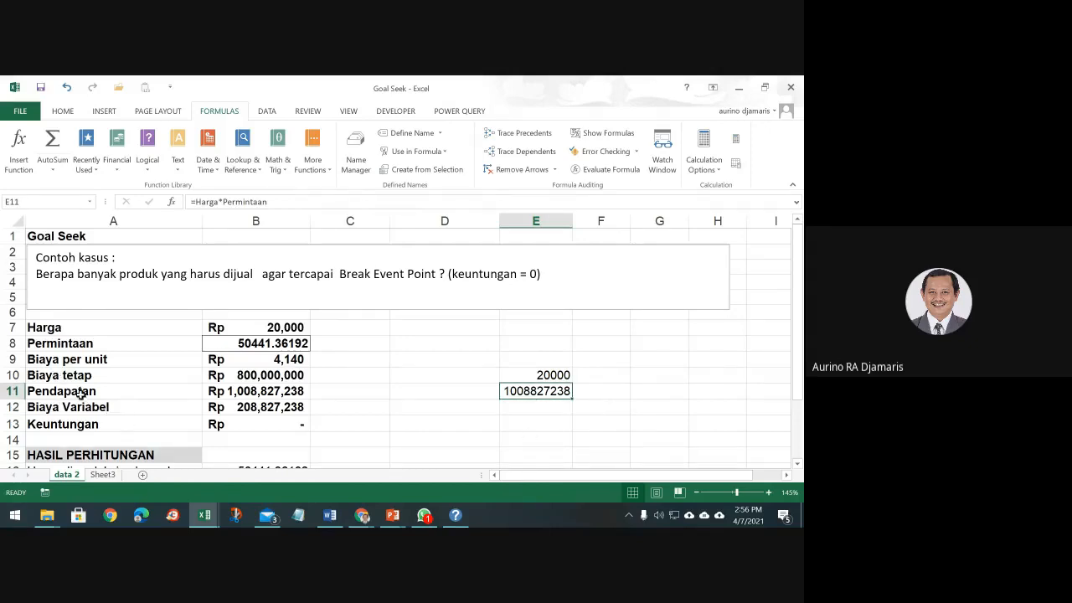
On Sheet3, enter the formula =Harga*Permintaan/100 in H10 using the names defined on the data 2 sheet.
{"action": "left_click", "coordinate": [103, 474]}
{"action": "left_click", "coordinate": [326, 324]}
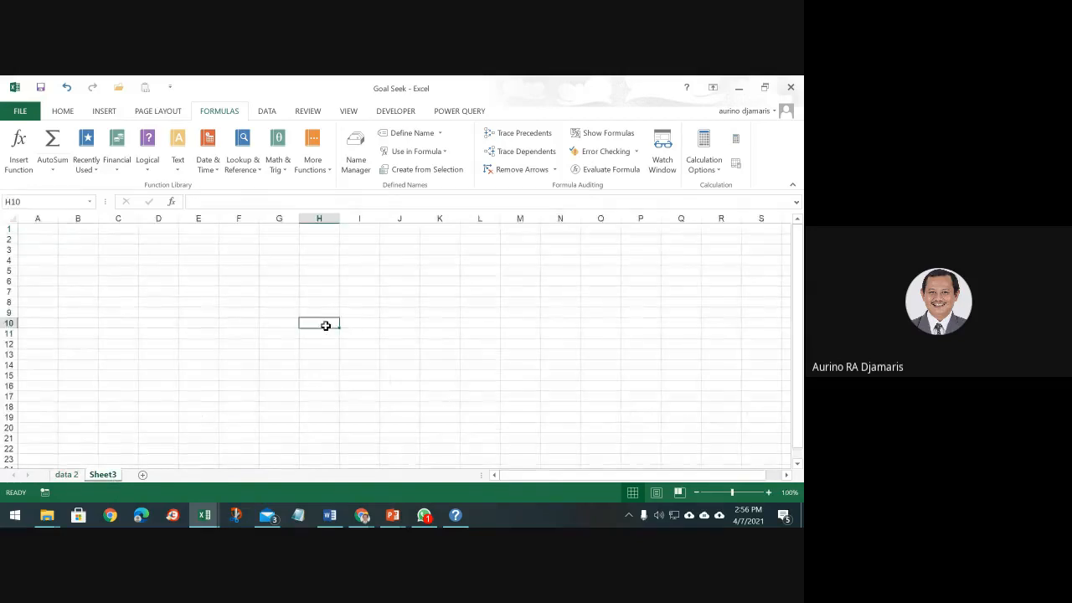
{"action": "type", "text": "=harga"}
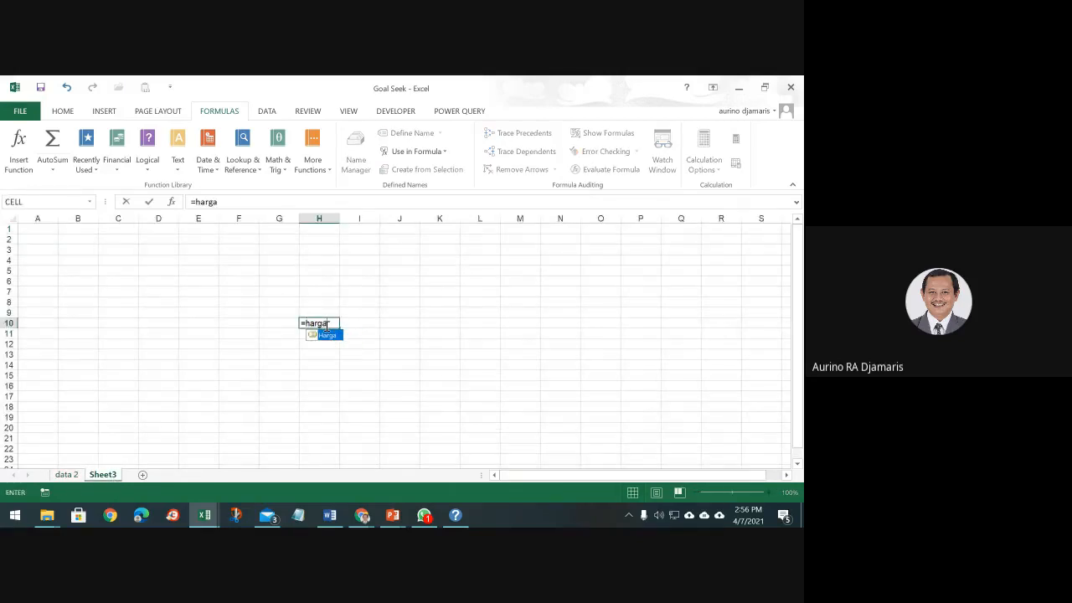
{"action": "double_click", "coordinate": [326, 336]}
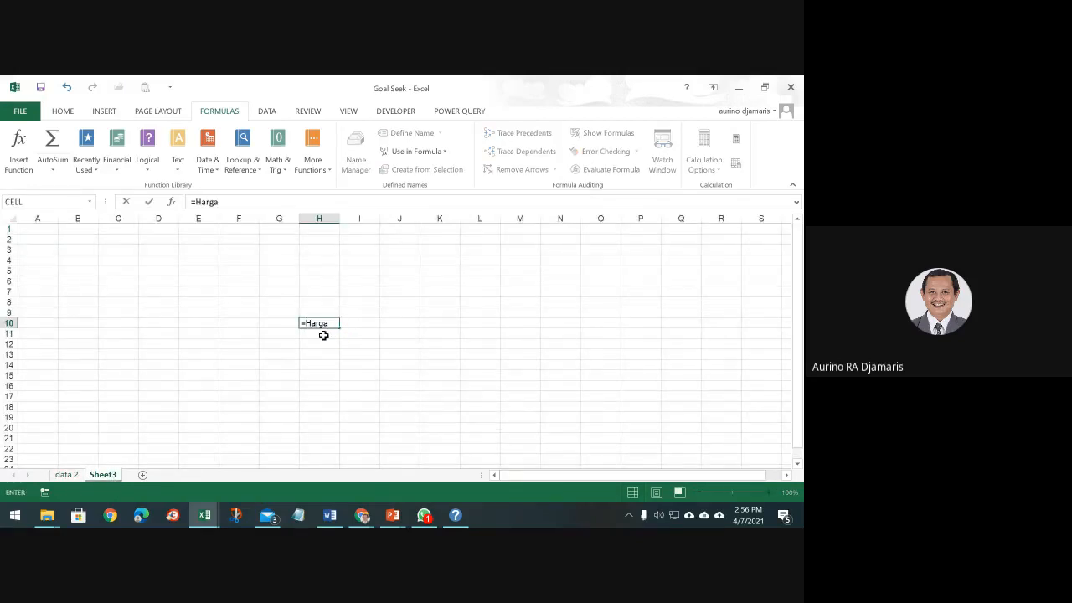
{"action": "type", "text": "*permintaan"}
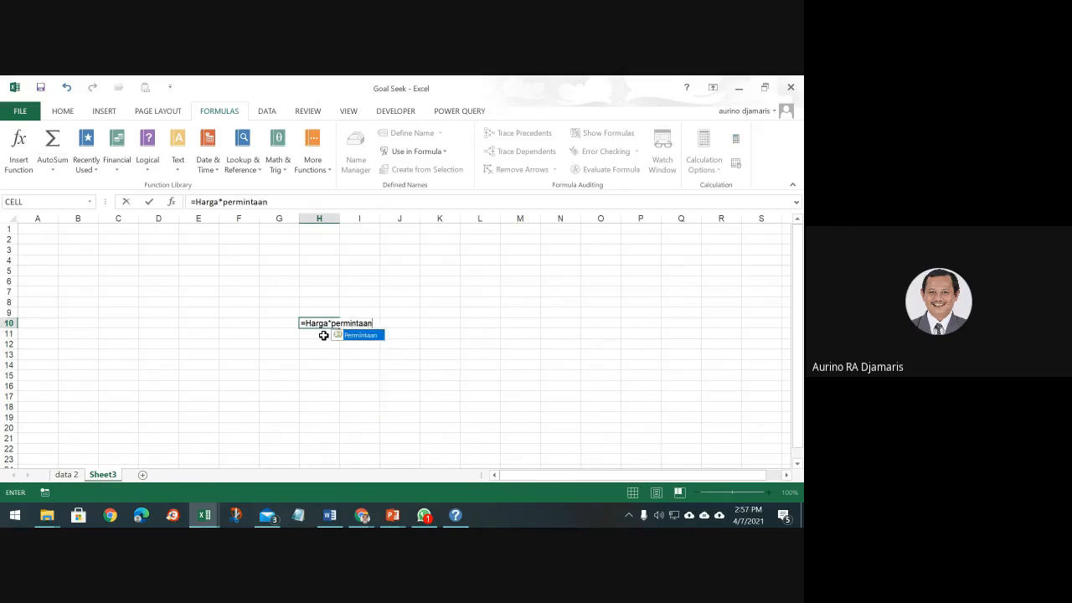
{"action": "type", "text": "/100"}
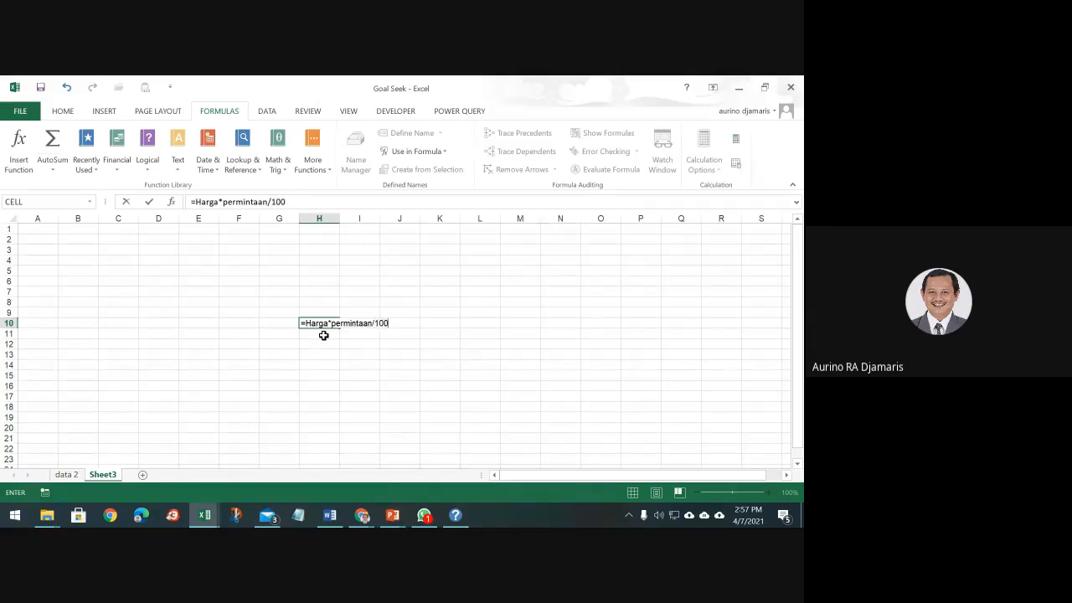
{"action": "key", "text": "ctrl+Return"}
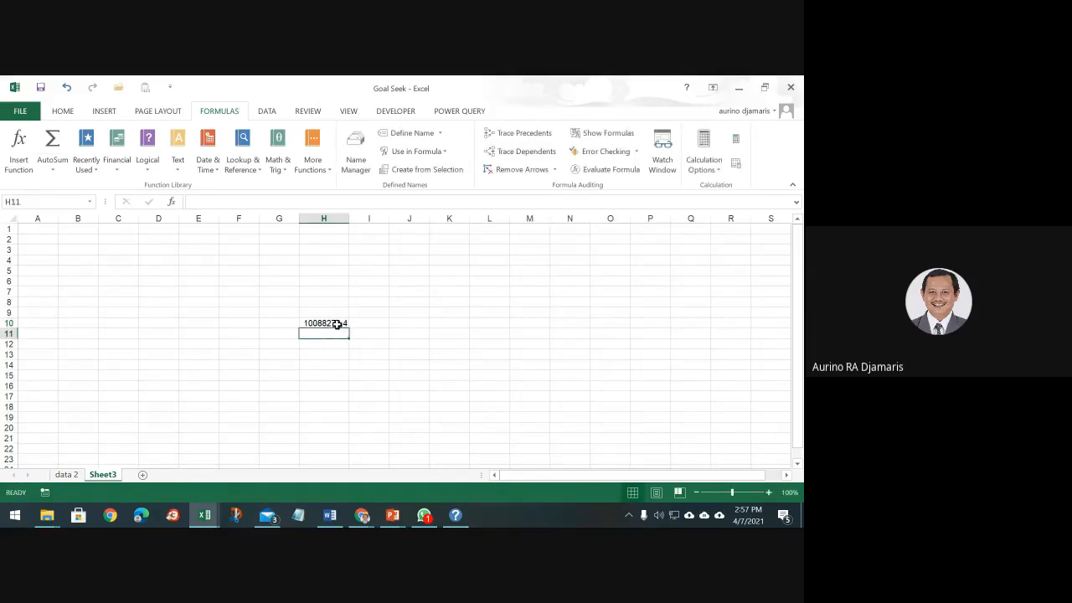
{"action": "double_click", "coordinate": [205, 202]}
{"action": "double_click", "coordinate": [245, 202]}
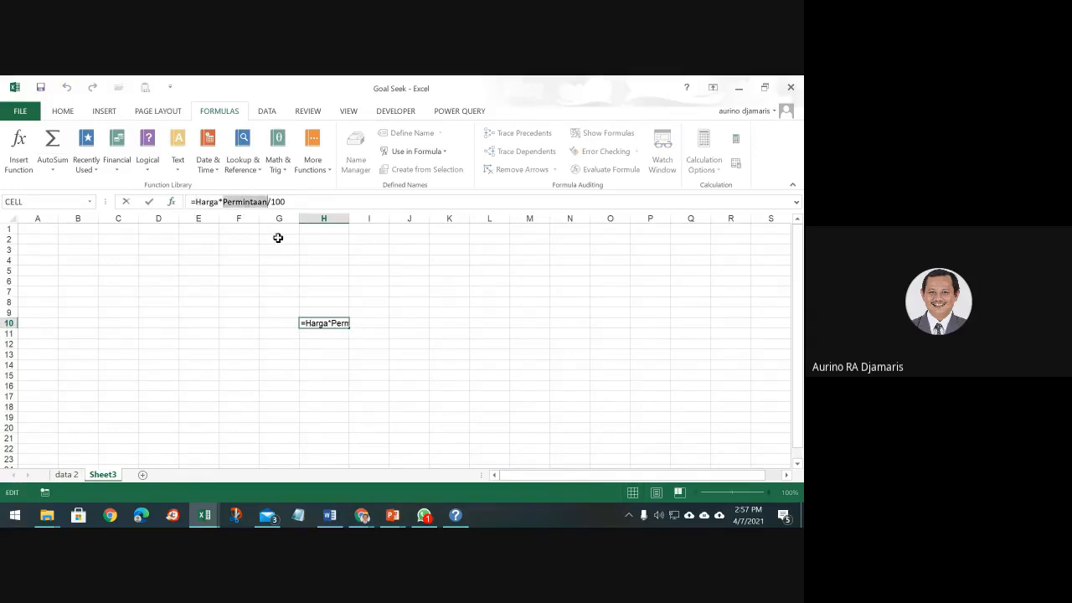
{"action": "left_click", "coordinate": [268, 301]}
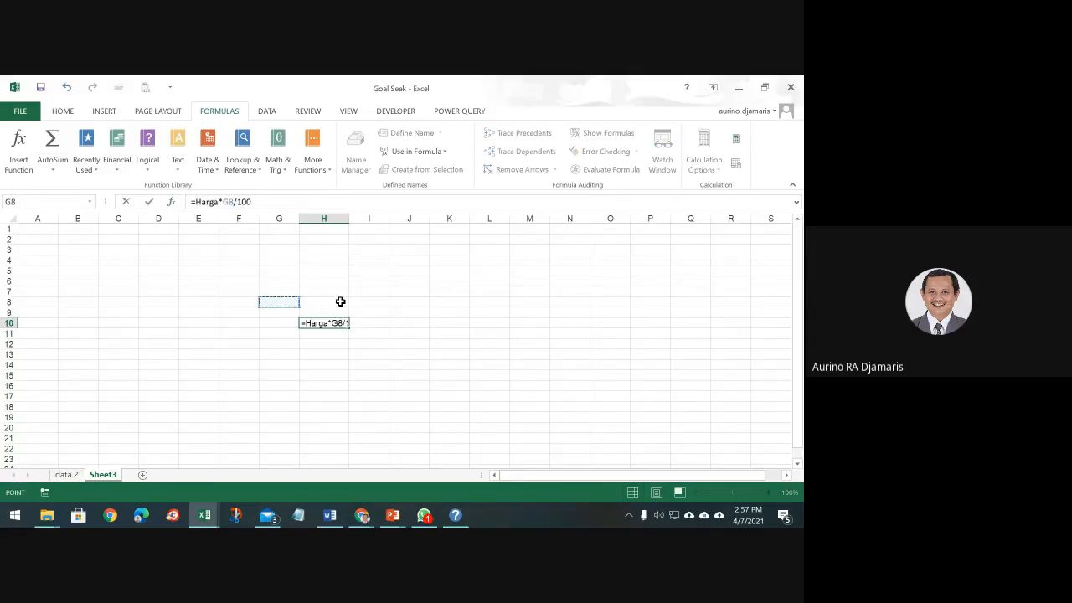
{"action": "key", "text": "ctrl+Return"}
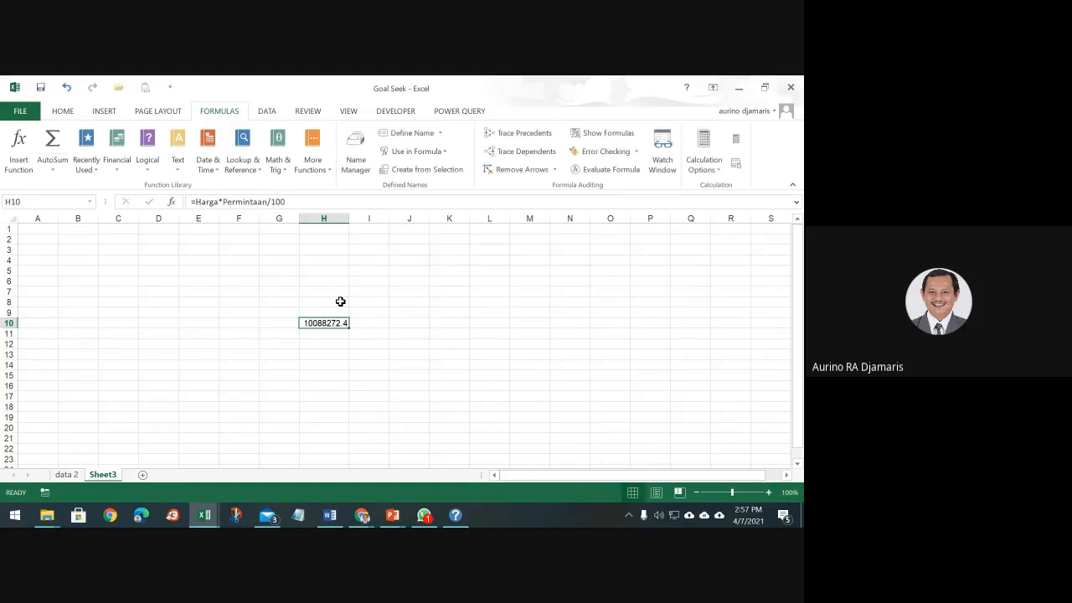
Enter the label Harga in G8 of Sheet3.
{"action": "left_click", "coordinate": [279, 301]}
{"action": "type", "text": "Har"}
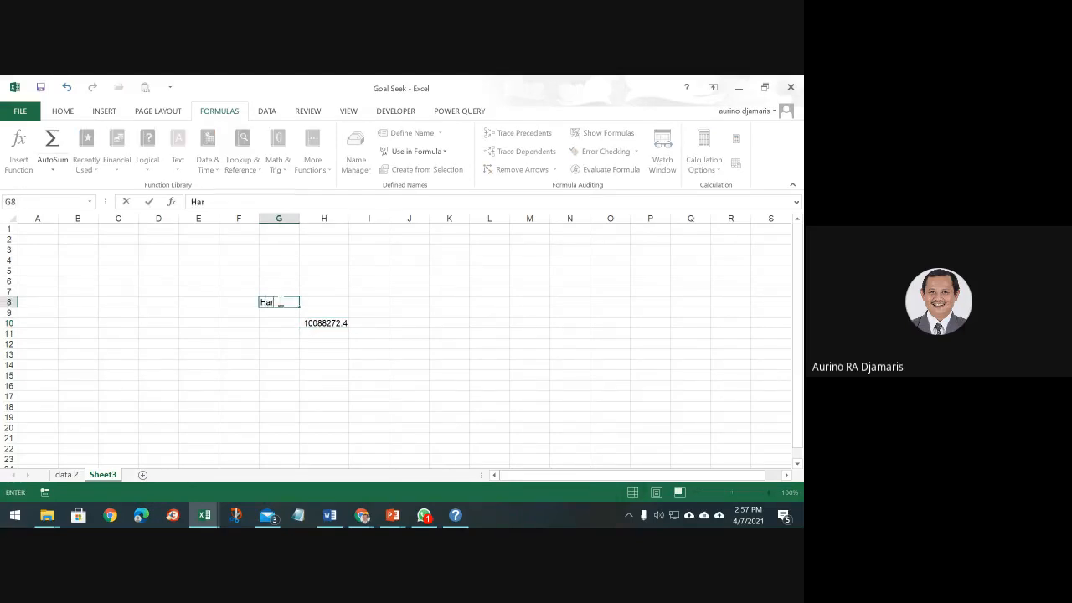
{"action": "type", "text": "ga"}
{"action": "key", "text": "Tab"}
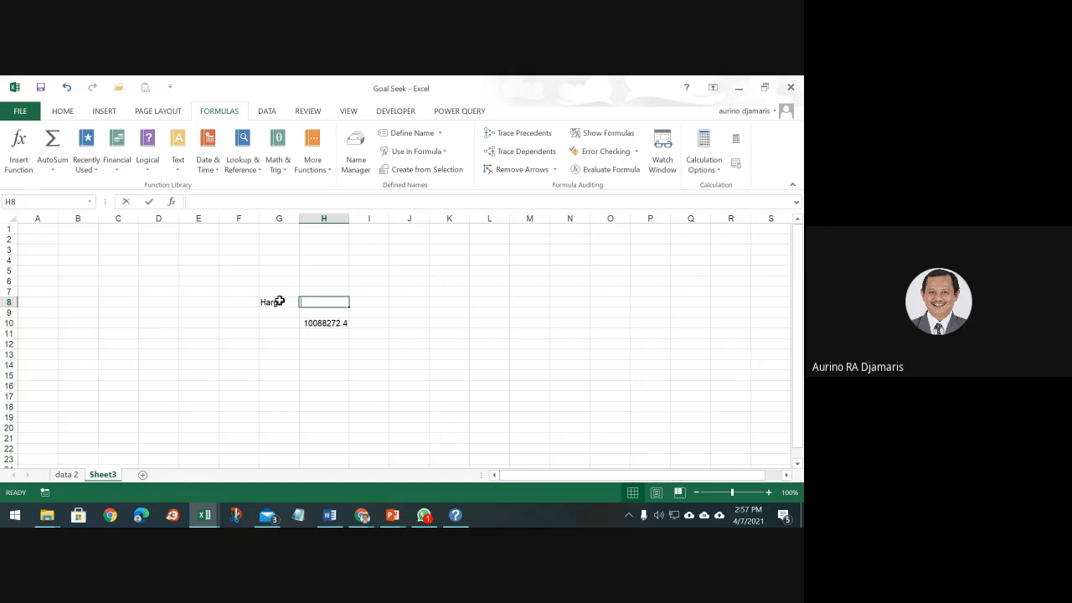
Enter the formula =Harga in H8 to pull in the named price value.
{"action": "type", "text": "=hrga"}
{"action": "key", "text": "BackSpace"}
{"action": "key", "text": "BackSpace"}
{"action": "key", "text": "BackSpace"}
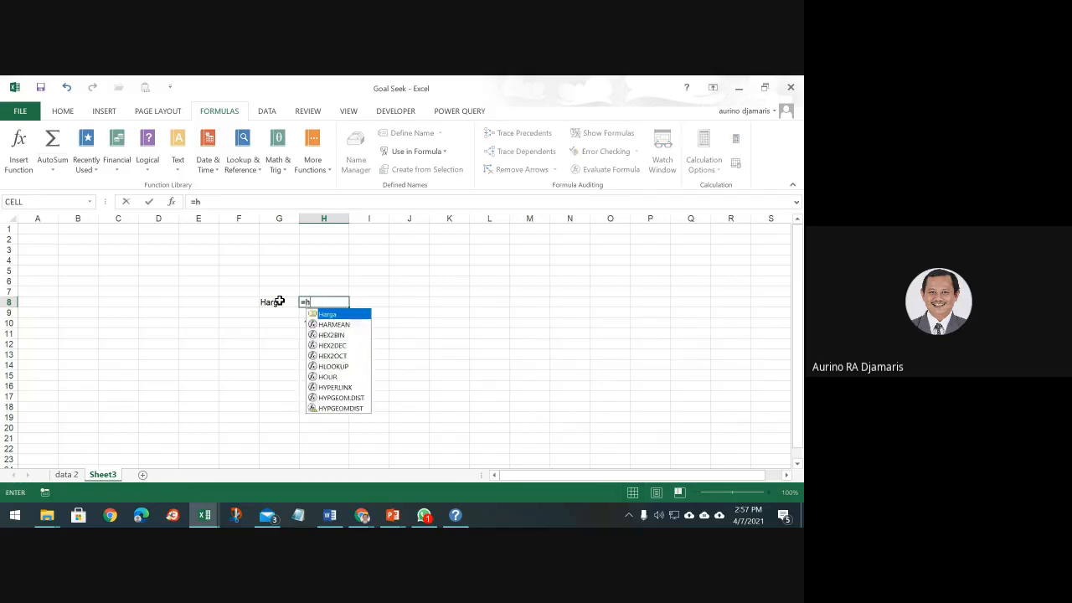
{"action": "type", "text": "arga"}
{"action": "key", "text": "Return"}
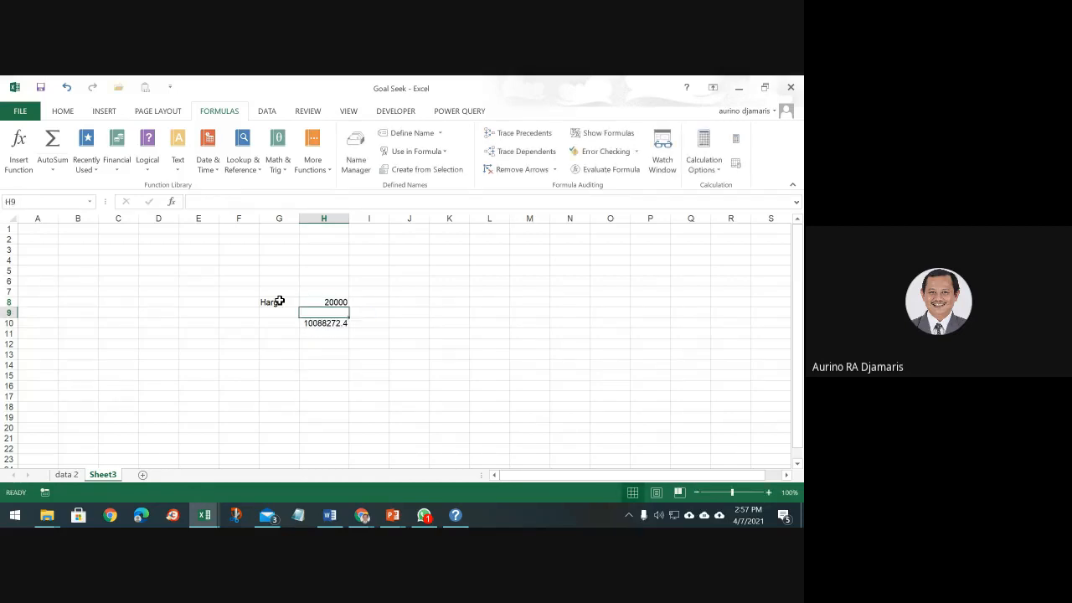
Enter the label Permintaan in G9 and the formula =Permintaan in H9, using the defined name.
{"action": "key", "text": "Left"}
{"action": "type", "text": "Permin"}
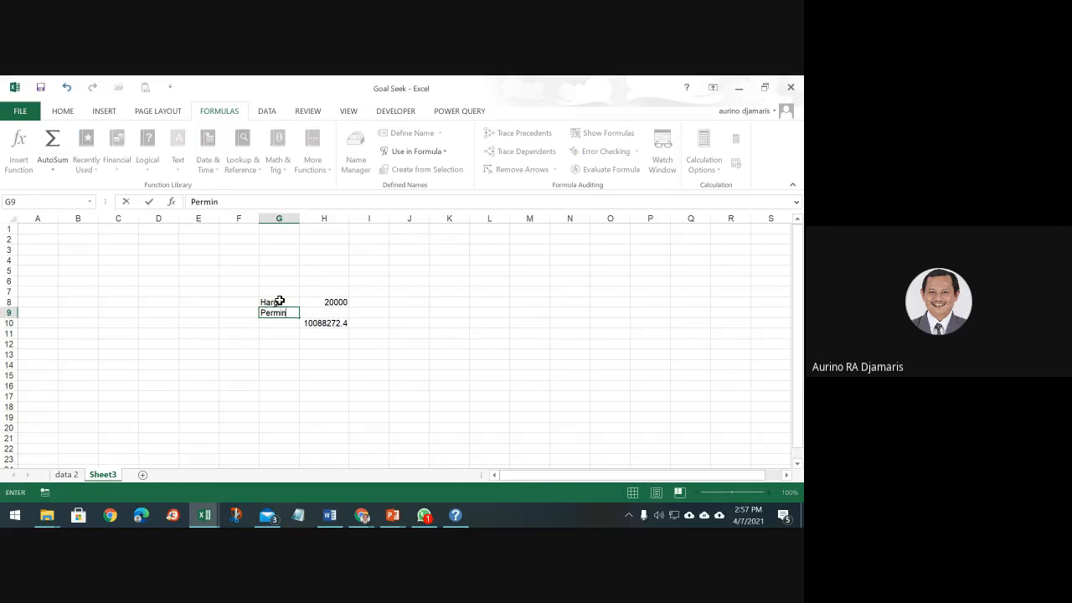
{"action": "type", "text": "taan"}
{"action": "key", "text": "Tab"}
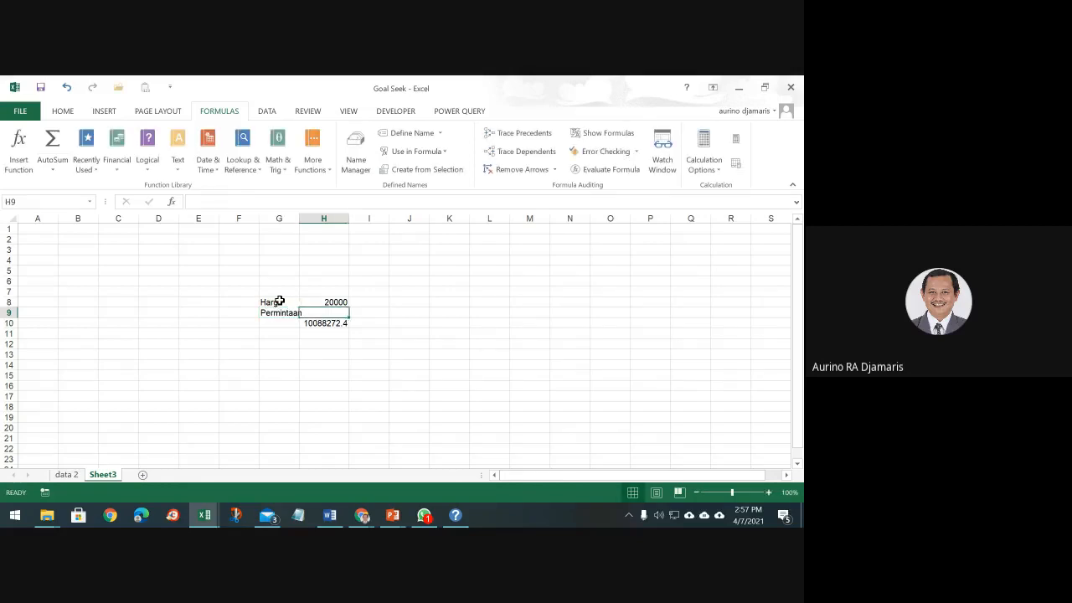
{"action": "type", "text": "=permi"}
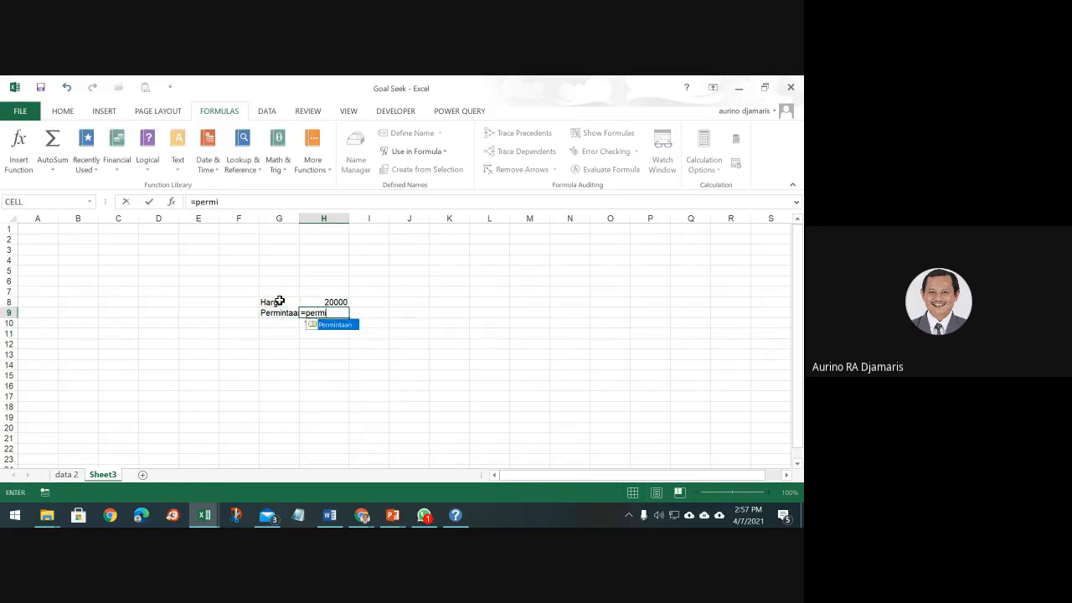
{"action": "type", "text": "ntaan"}
{"action": "key", "text": "Return"}
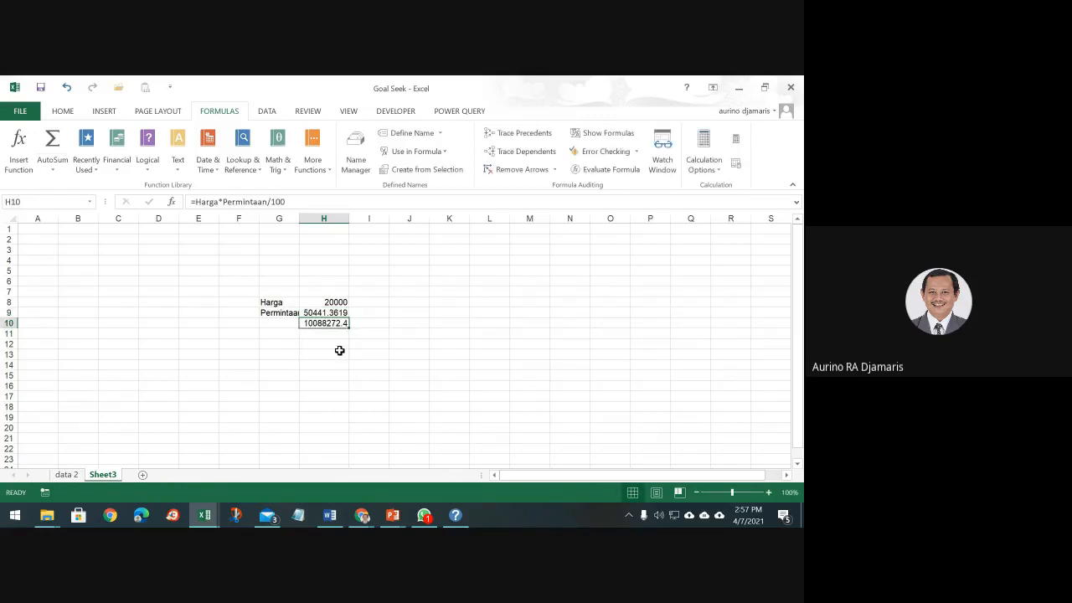
Change the formula in H10 to =Harga*Permintaan*.1, replacing the division by 100.
{"action": "left_click", "coordinate": [222, 201]}
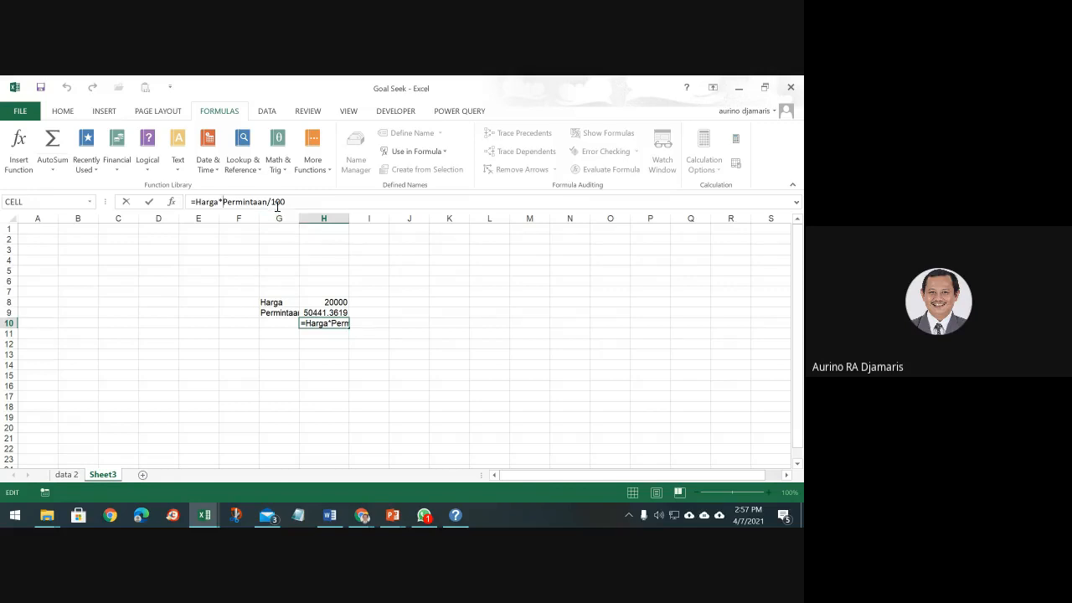
{"action": "left_click_drag", "start_coordinate": [266, 202], "coordinate": [361, 203]}
{"action": "key", "text": "BackSpace"}
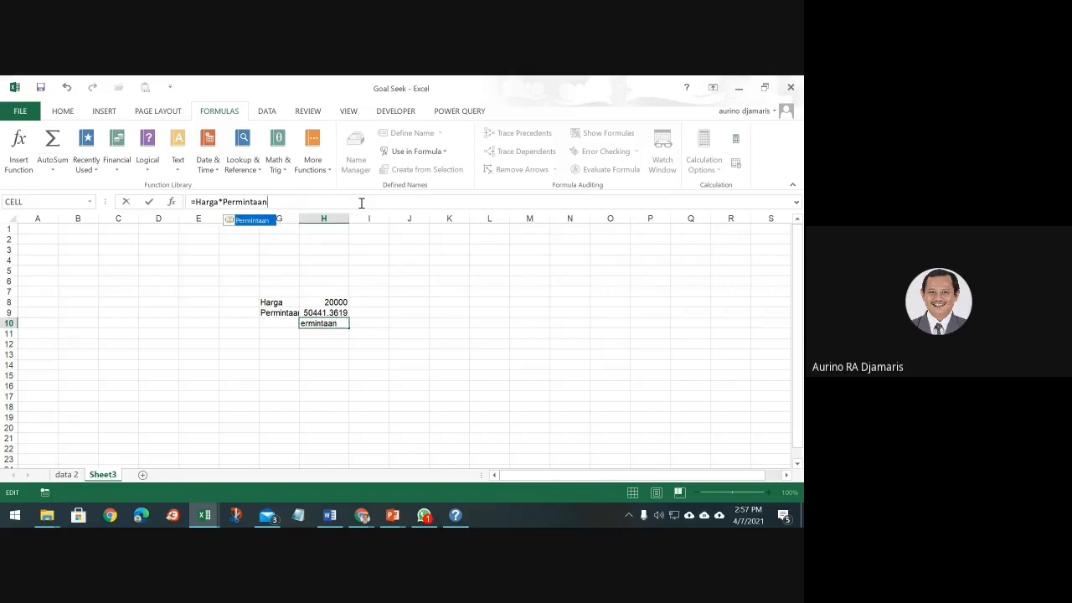
{"action": "type", "text": "*"}
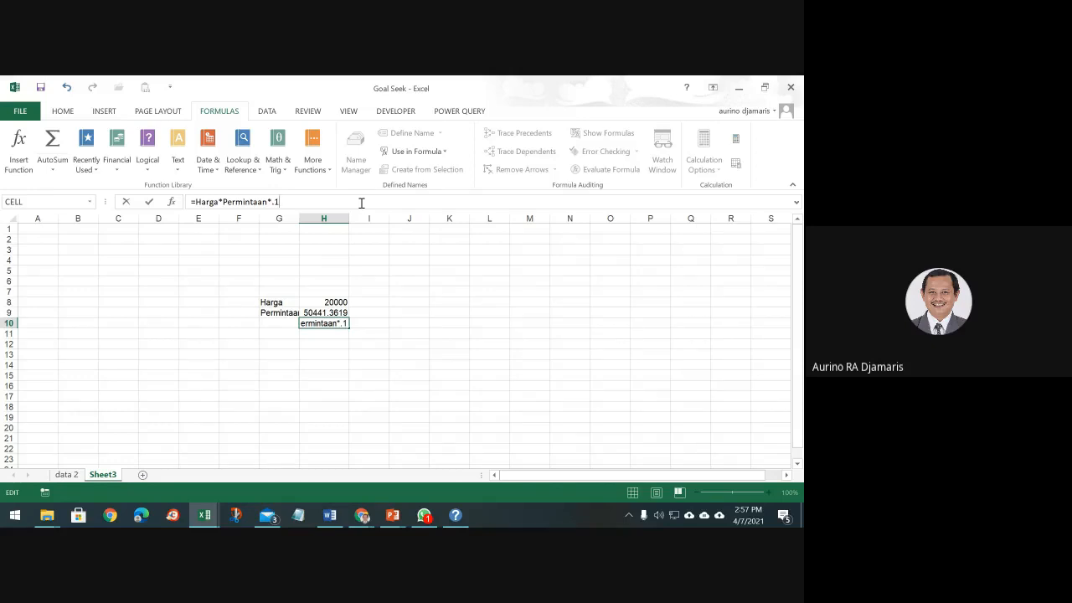
{"action": "key", "text": "Return"}
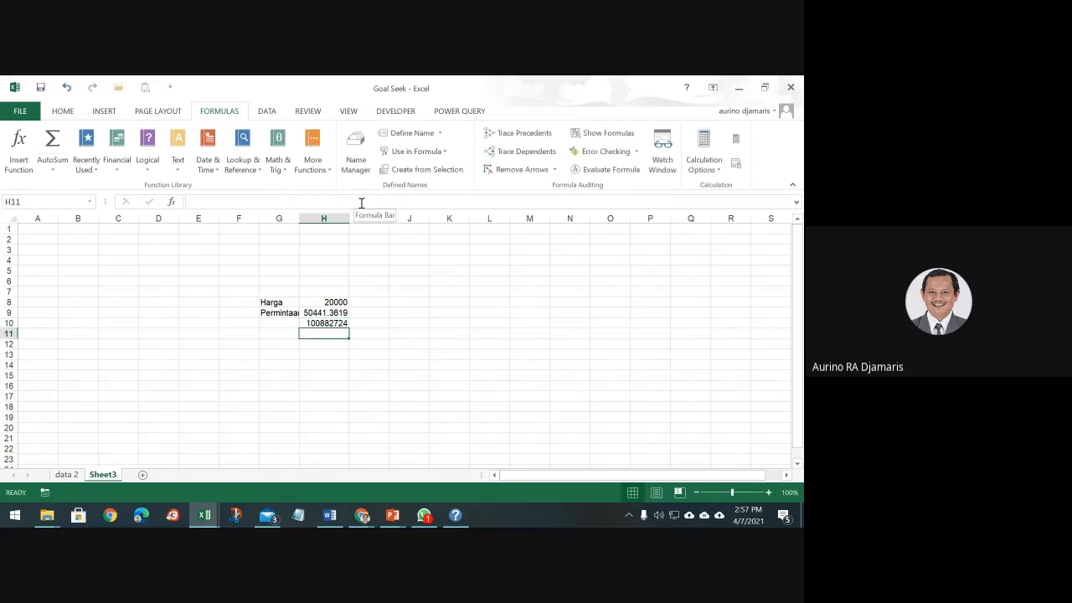
Select the empty cell G10 beside the formula in H10.
{"action": "key", "text": "Up"}
{"action": "key", "text": "Left"}
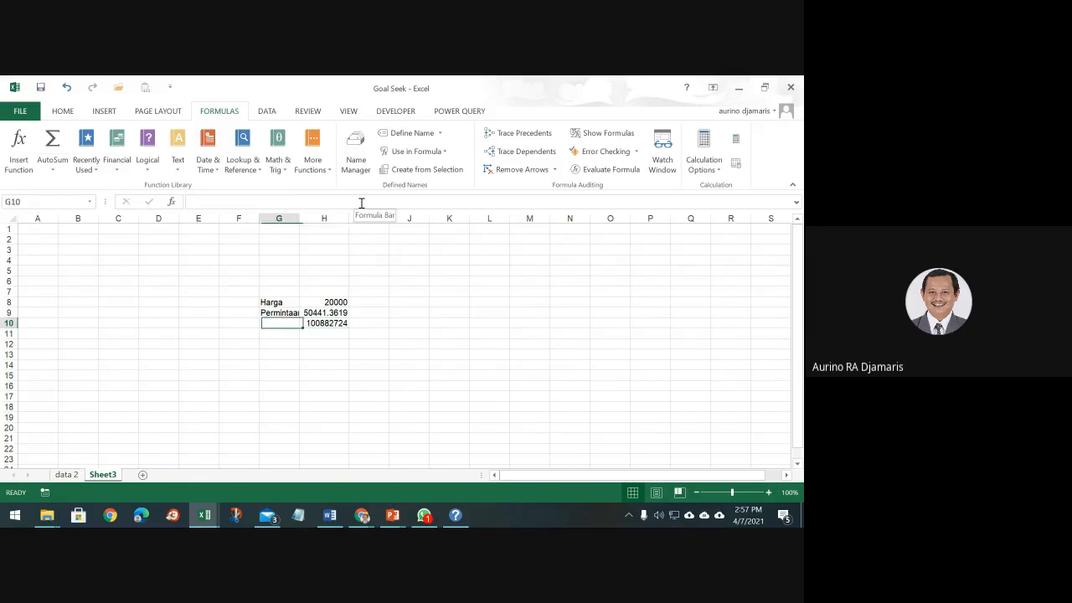
Label cell G10 as Pajak on Sheet3 and define the workbook-scope name Pajak for cell H10.
{"action": "type", "text": "Pa"}
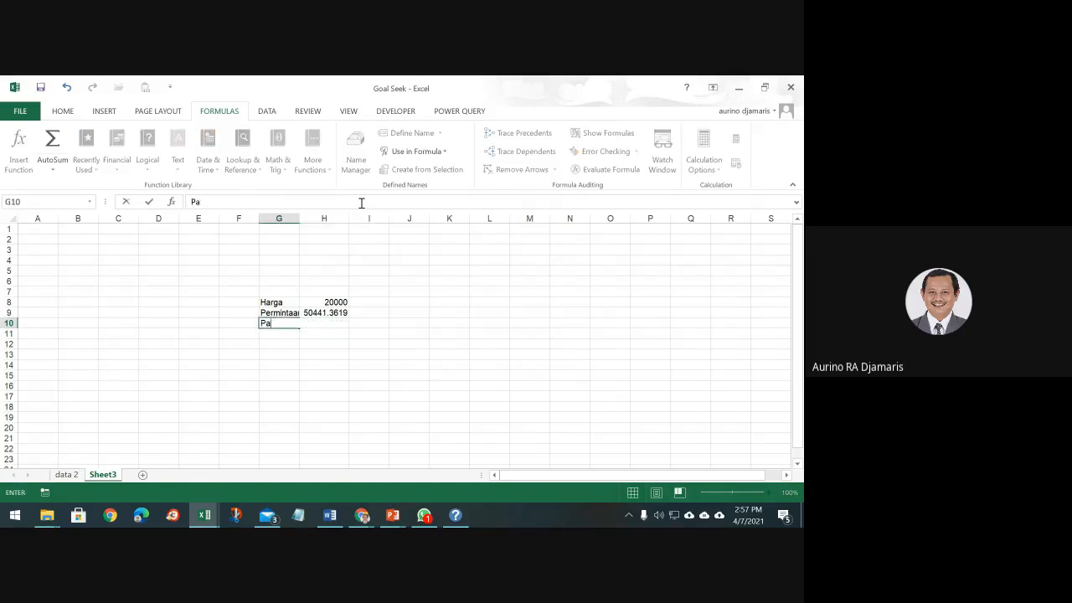
{"action": "type", "text": "jan"}
{"action": "key", "text": "Return"}
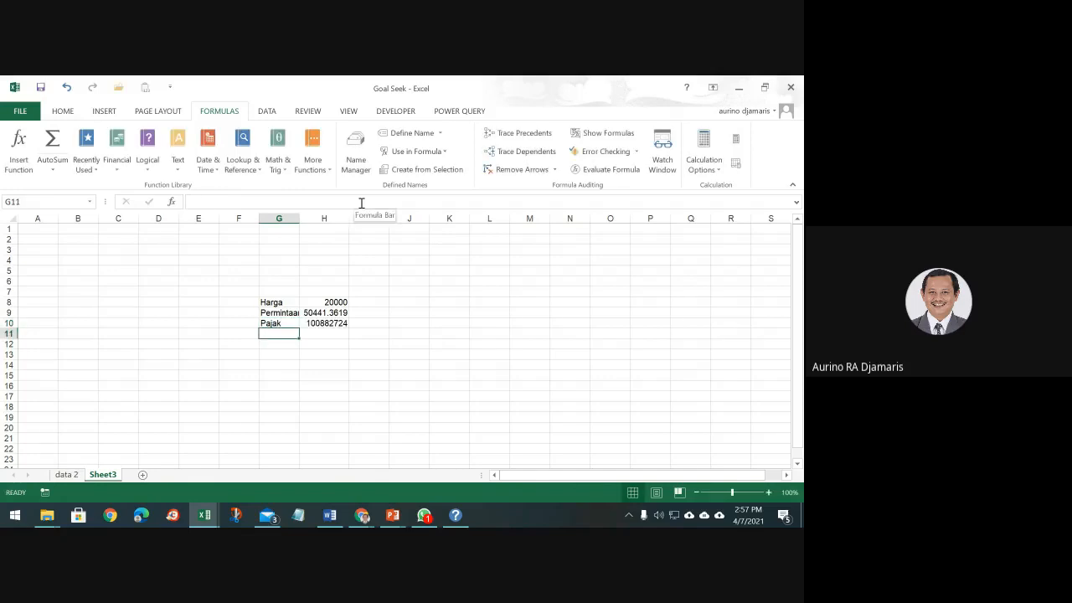
{"action": "left_click", "coordinate": [323, 325]}
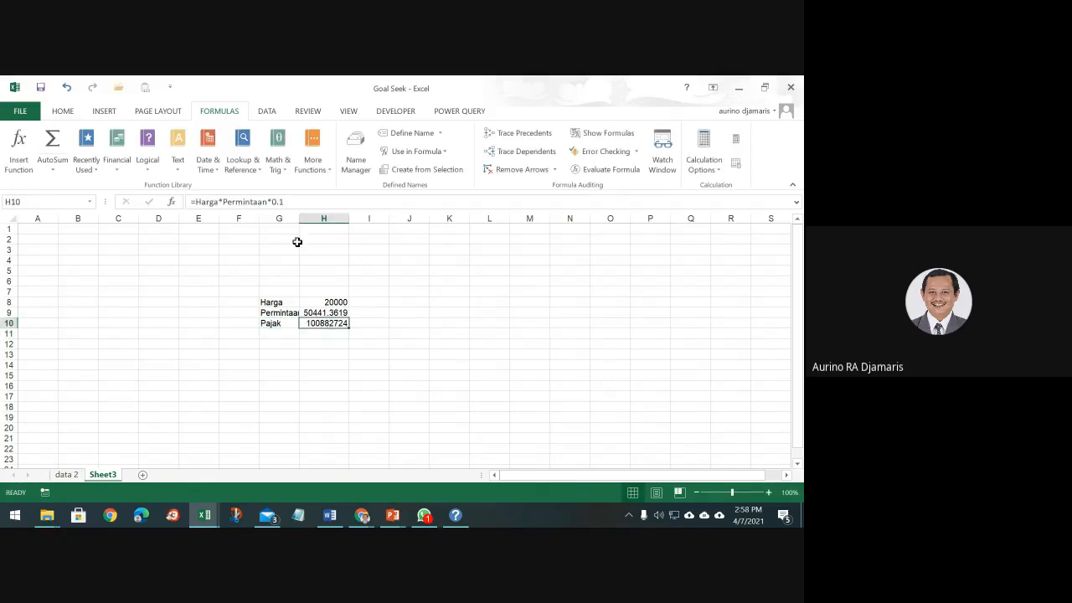
{"action": "left_click", "coordinate": [383, 135]}
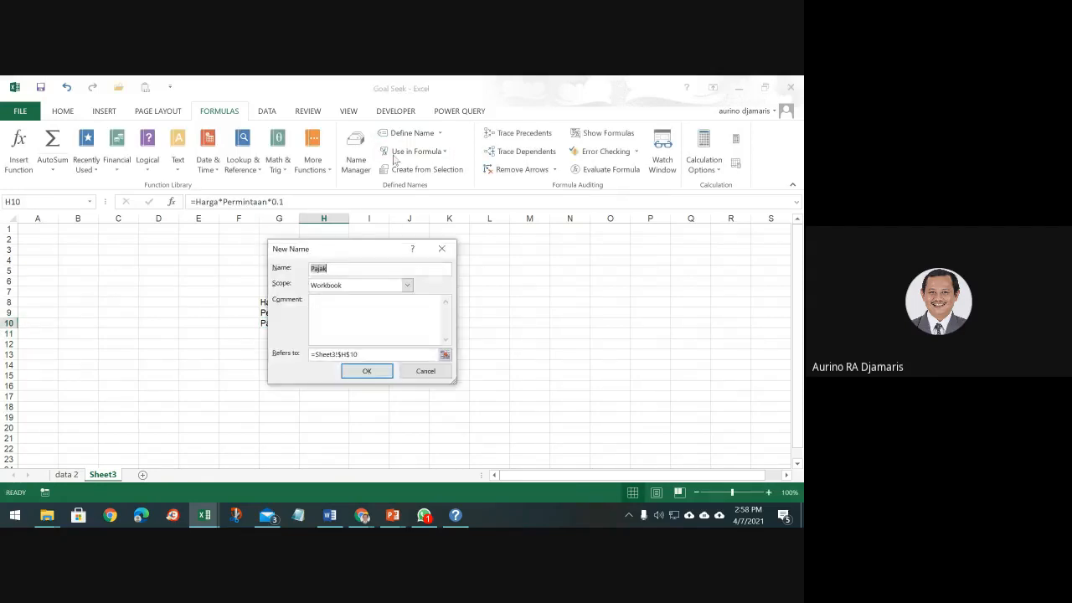
{"action": "left_click", "coordinate": [371, 373]}
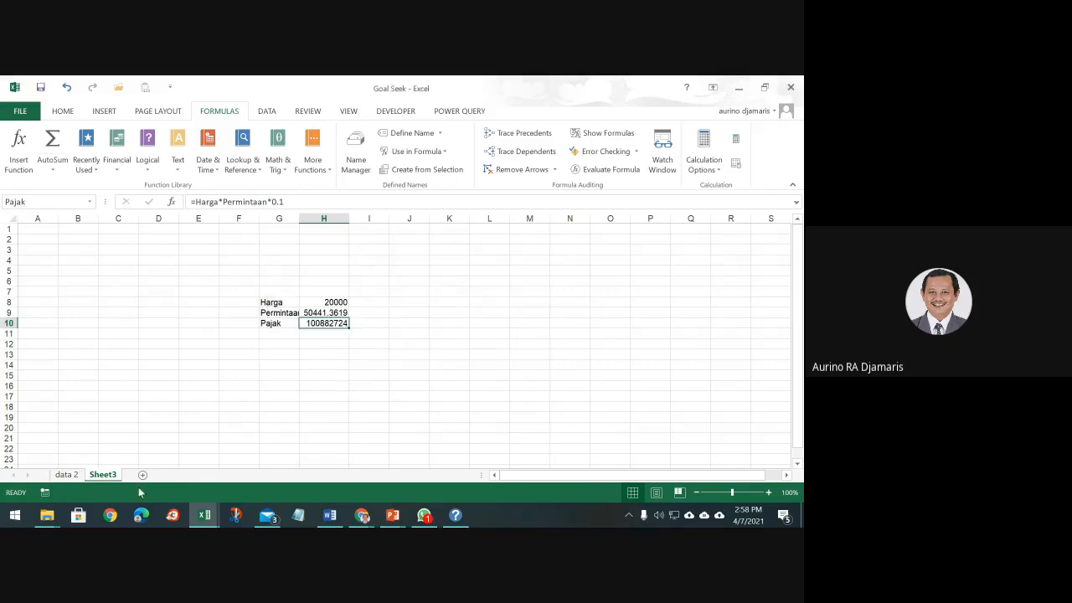
Enter the label Pajak in cell A14 of the data 2 sheet, below Keuntungan.
{"action": "left_click", "coordinate": [66, 475]}
{"action": "left_click", "coordinate": [63, 435]}
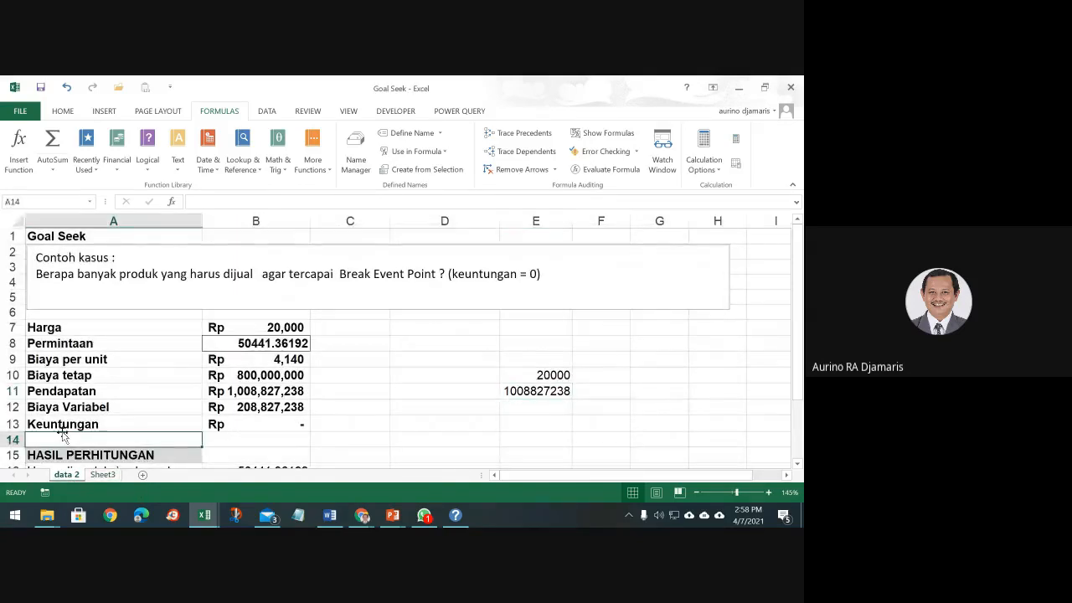
{"action": "type", "text": "Pajan"}
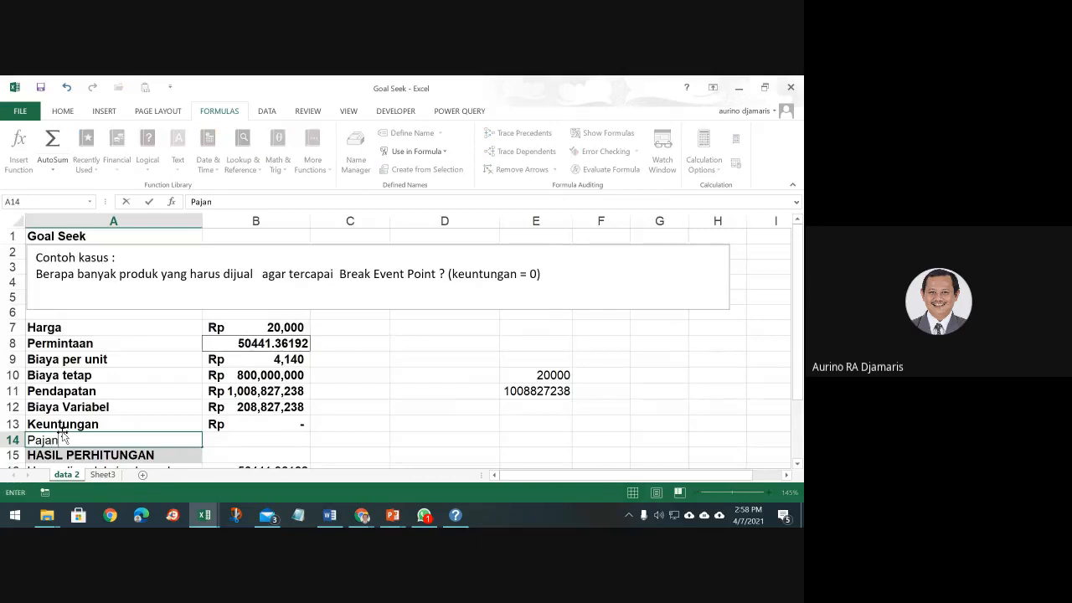
{"action": "key", "text": "BackSpace"}
{"action": "key", "text": "BackSpace"}
{"action": "key", "text": "Return"}
Enter the formula =Pajak in cell B14, referring to the named tax cell.
{"action": "key", "text": "Up"}
{"action": "key", "text": "Right"}
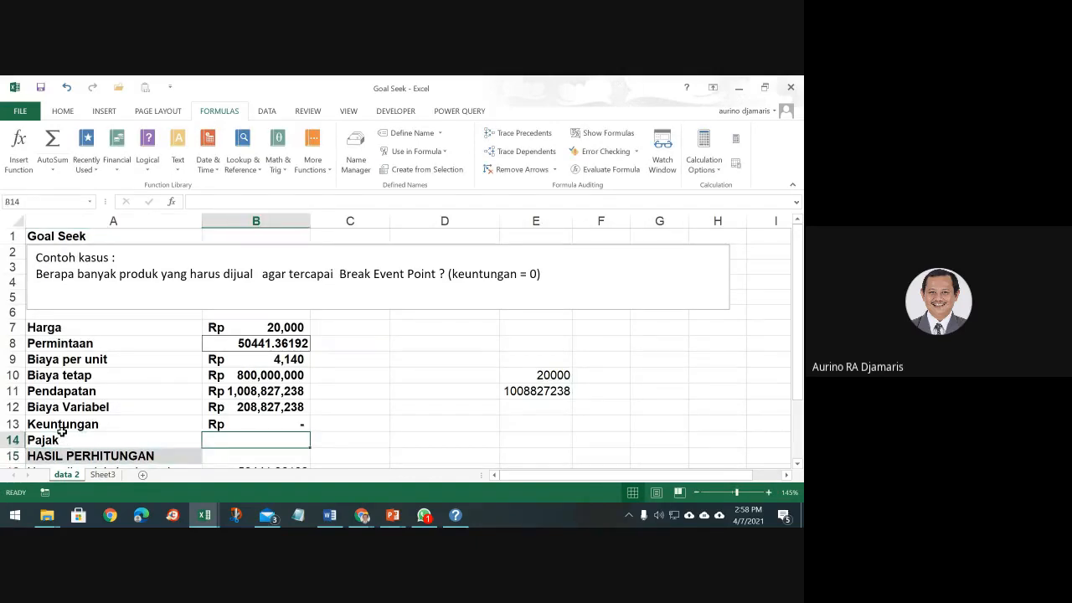
{"action": "type", "text": "=pajan"}
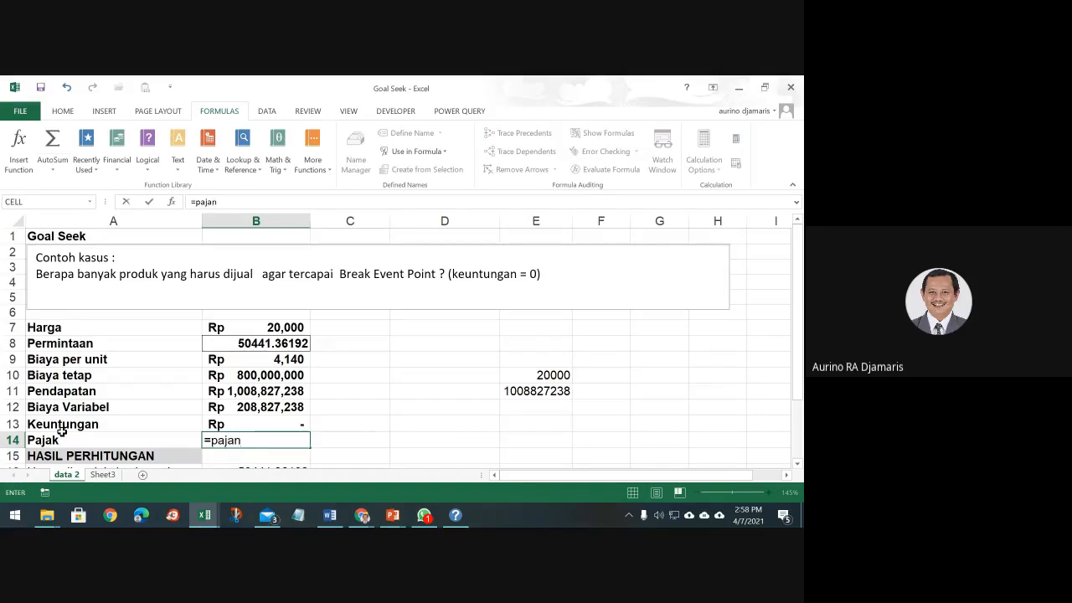
{"action": "key", "text": "BackSpace"}
{"action": "type", "text": "k"}
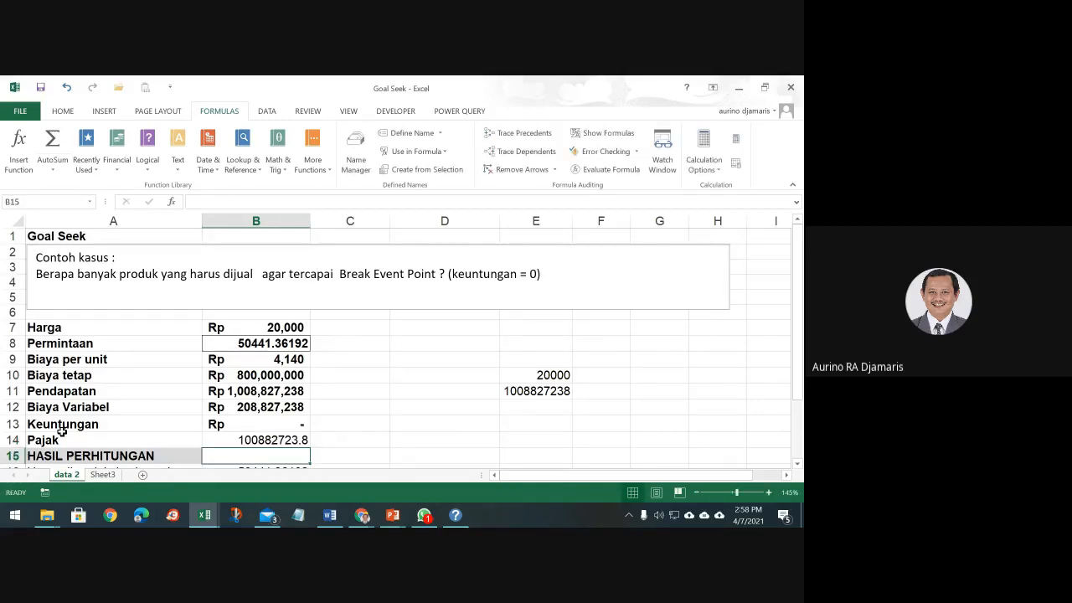
{"action": "left_click", "coordinate": [263, 438]}
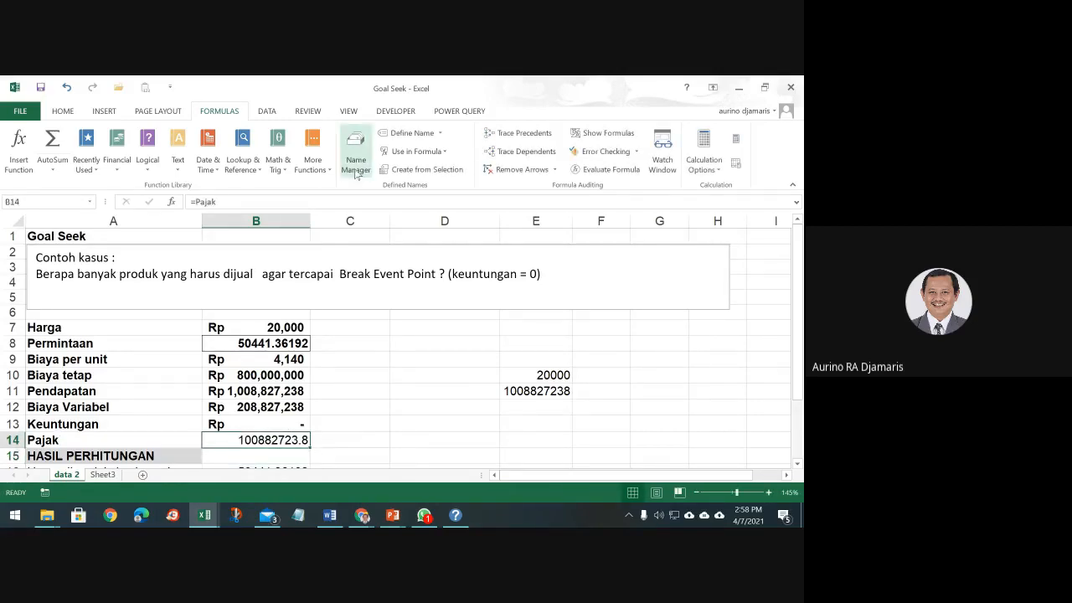
Copy the formatting of the Keuntungan value in B13 onto the Pajak value in B14 with Format Painter.
{"action": "left_click", "coordinate": [259, 429]}
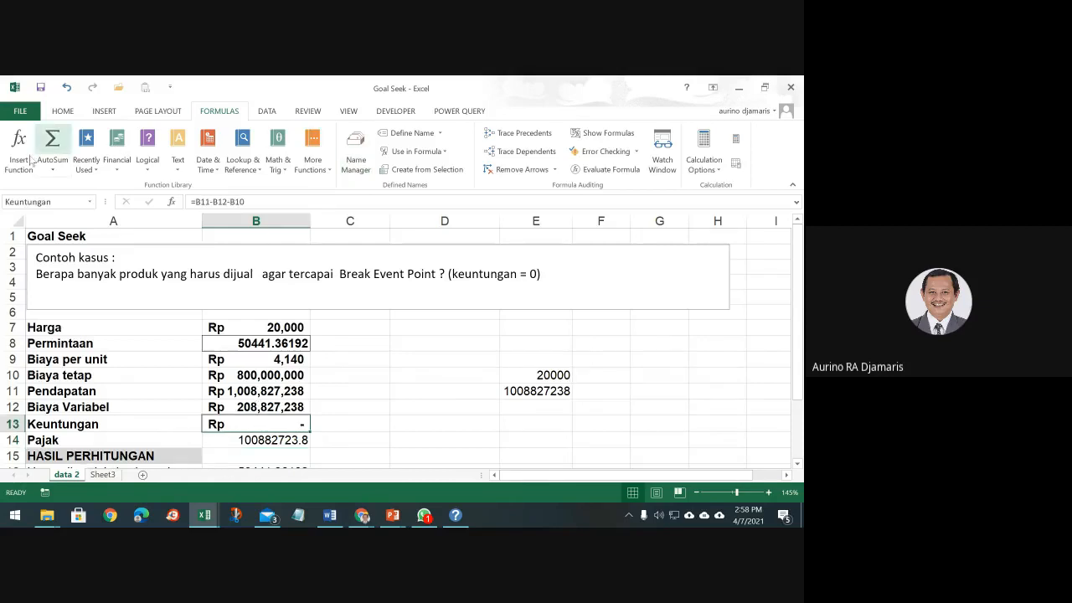
{"action": "left_click", "coordinate": [57, 113]}
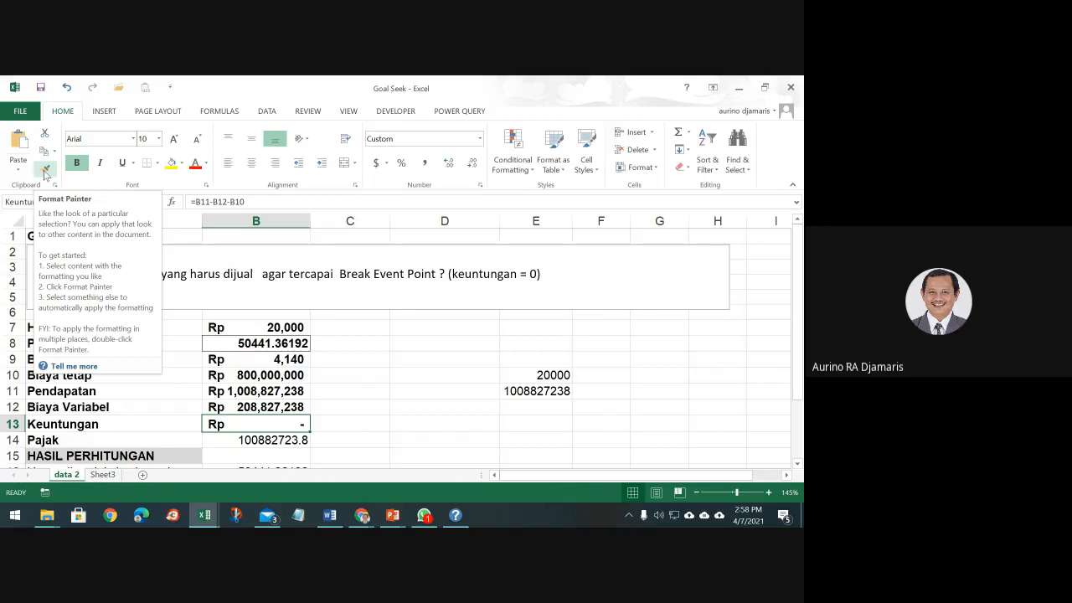
{"action": "left_click", "coordinate": [46, 171]}
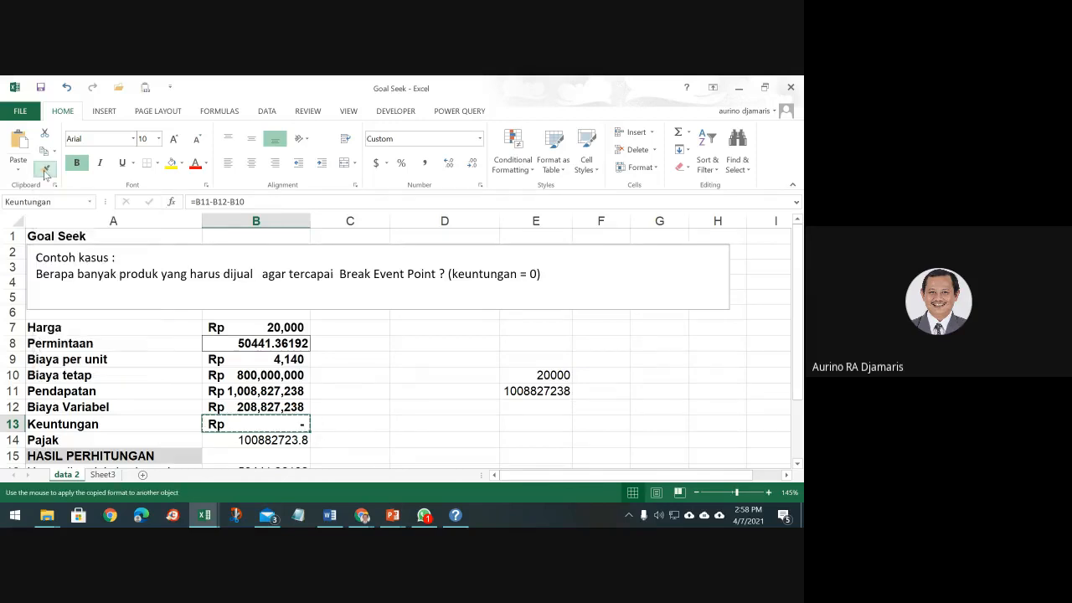
{"action": "left_click", "coordinate": [264, 440]}
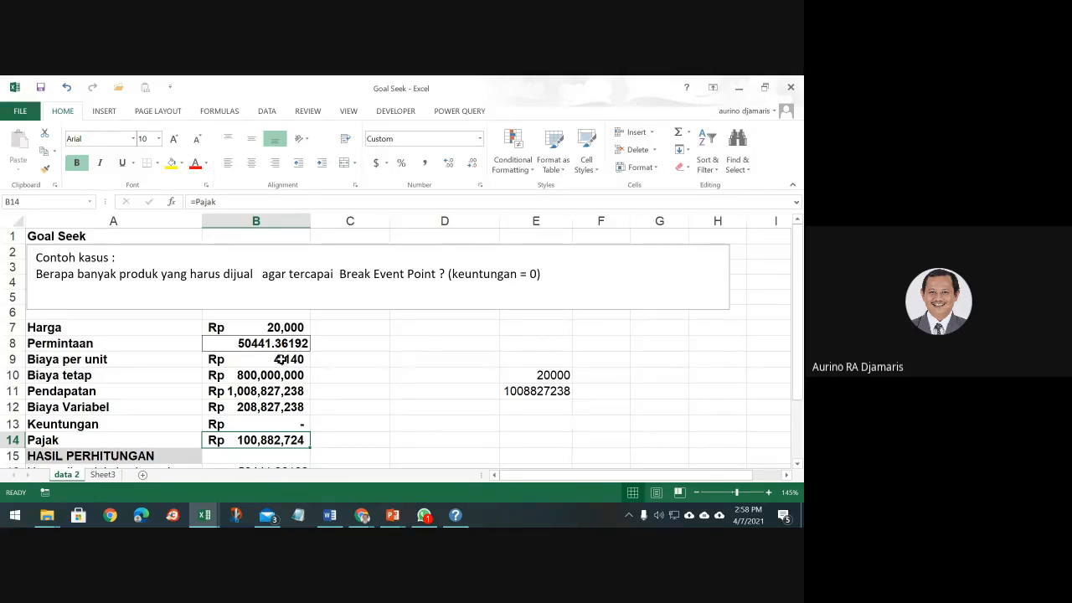
Add a new blank worksheet and start a web query to get external data into it.
{"action": "scroll", "coordinate": [281, 359], "scroll_direction": "down", "scroll_amount": 2}
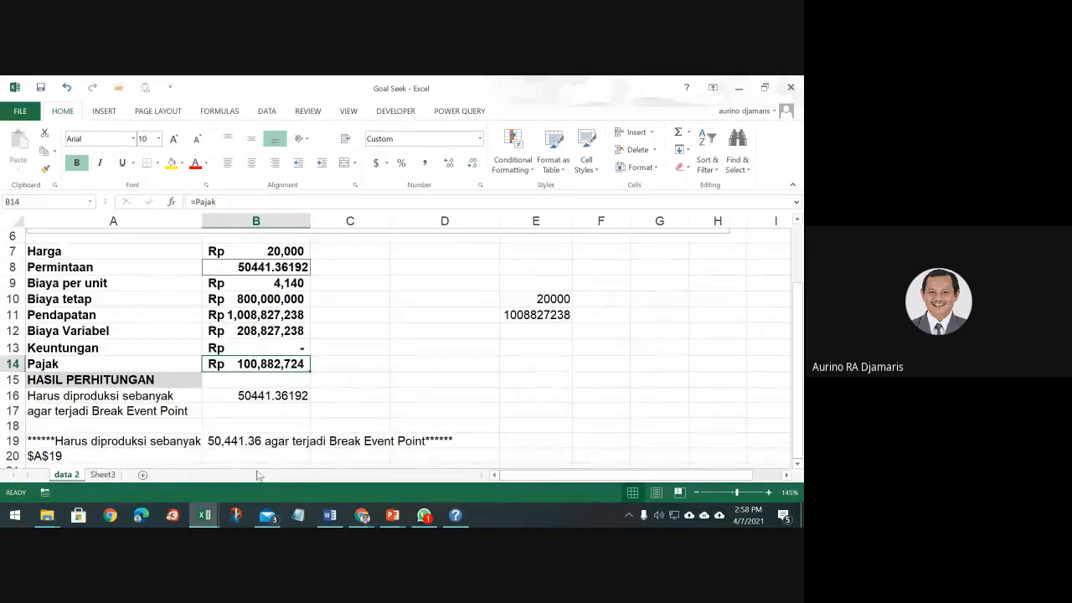
{"action": "left_click", "coordinate": [214, 112]}
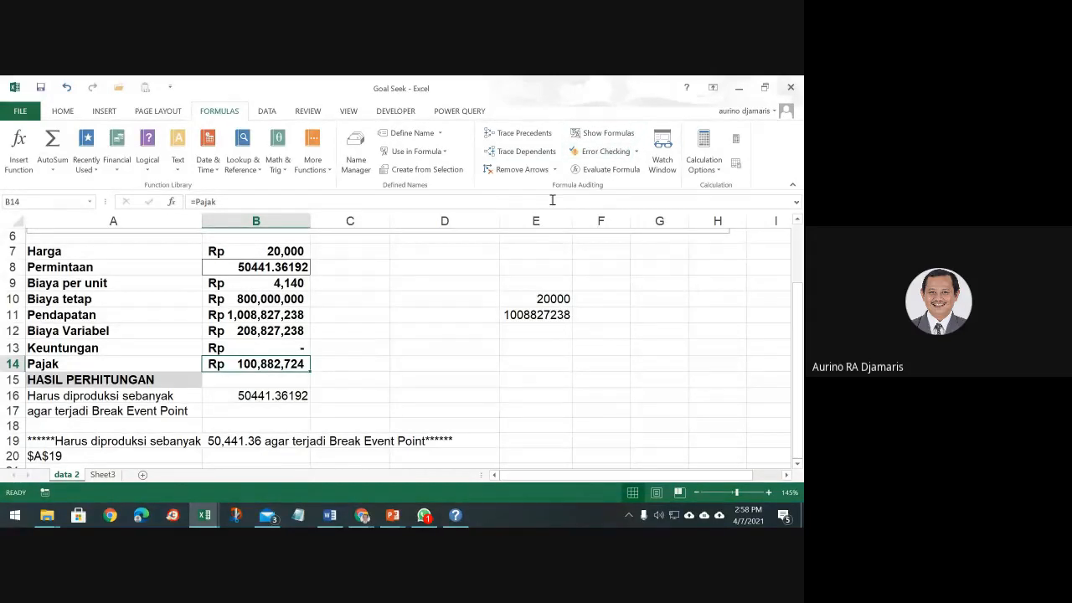
{"action": "left_click", "coordinate": [267, 112]}
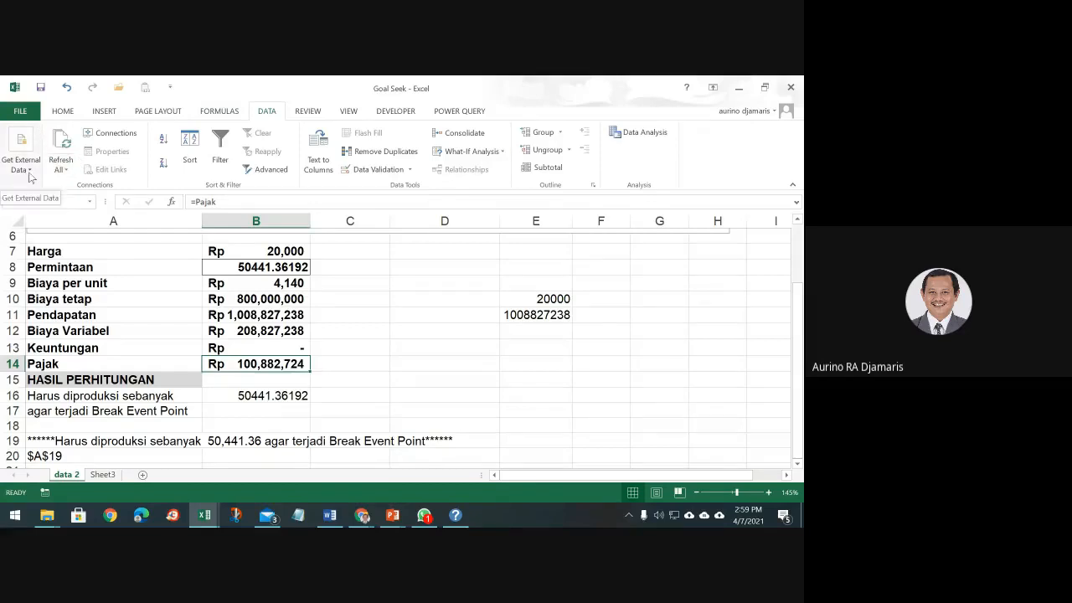
{"action": "left_click", "coordinate": [143, 475]}
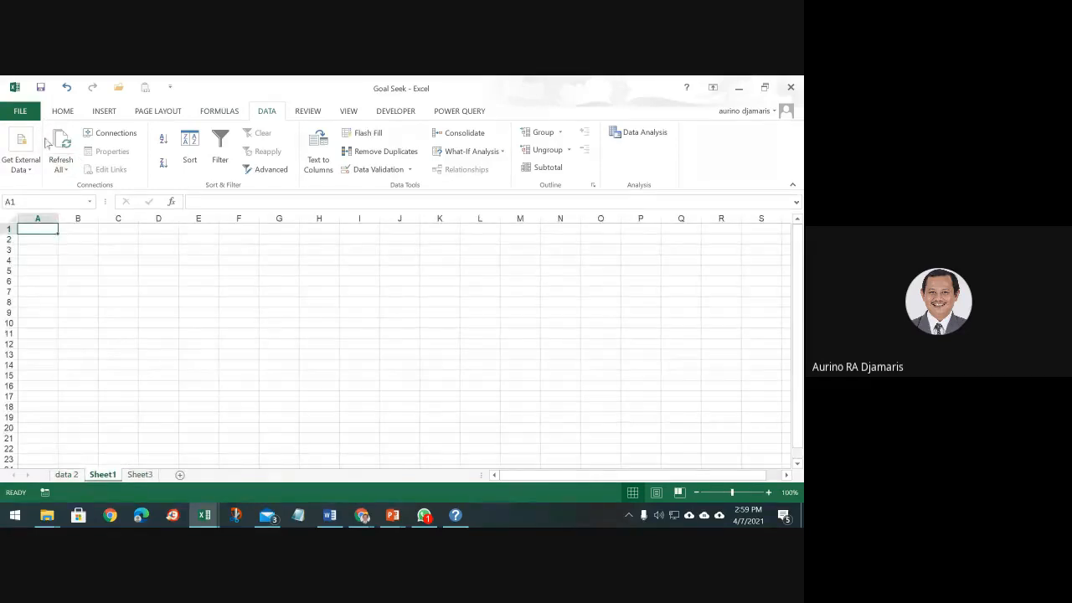
{"action": "left_click", "coordinate": [31, 172]}
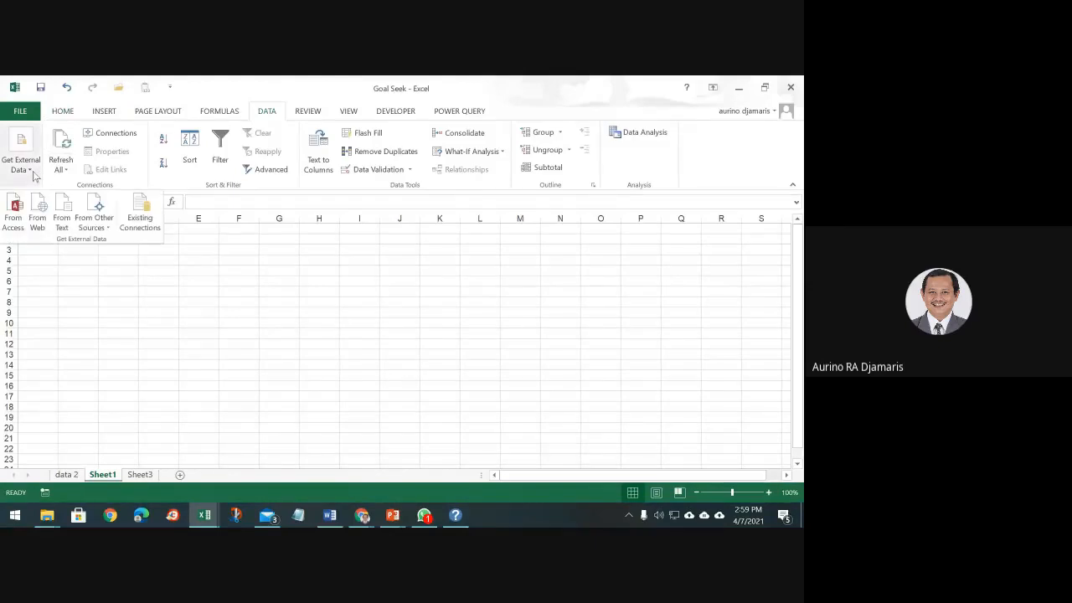
{"action": "left_click", "coordinate": [36, 219]}
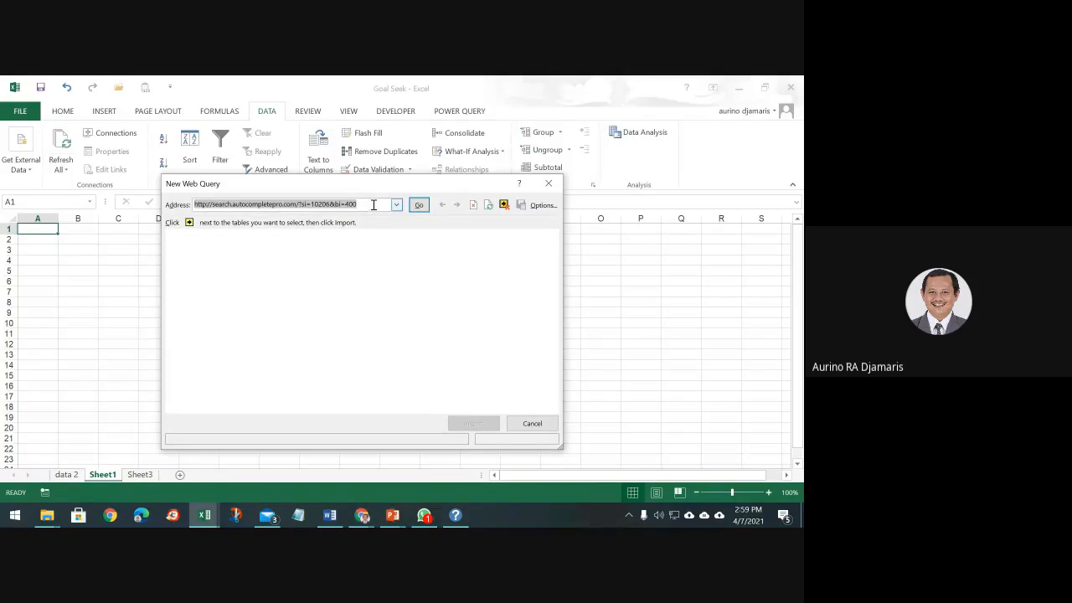
Replace the web query address with the search term "saham harian", run the search, and allow the page's scripts to continue.
{"action": "left_click_drag", "start_coordinate": [375, 205], "coordinate": [105, 210]}
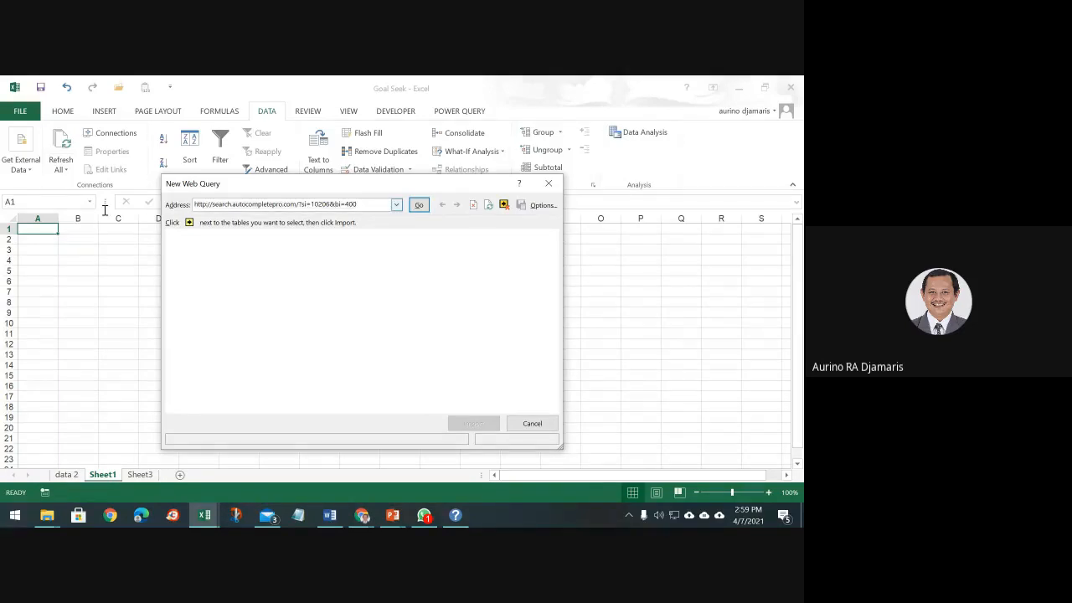
{"action": "left_click", "coordinate": [192, 208]}
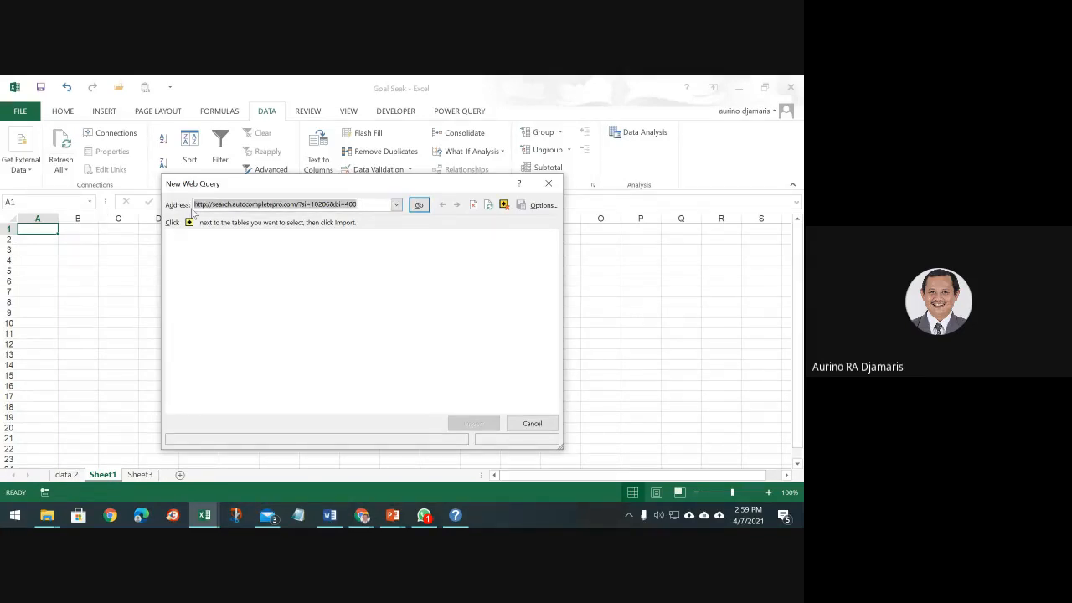
{"action": "type", "text": "saham harian"}
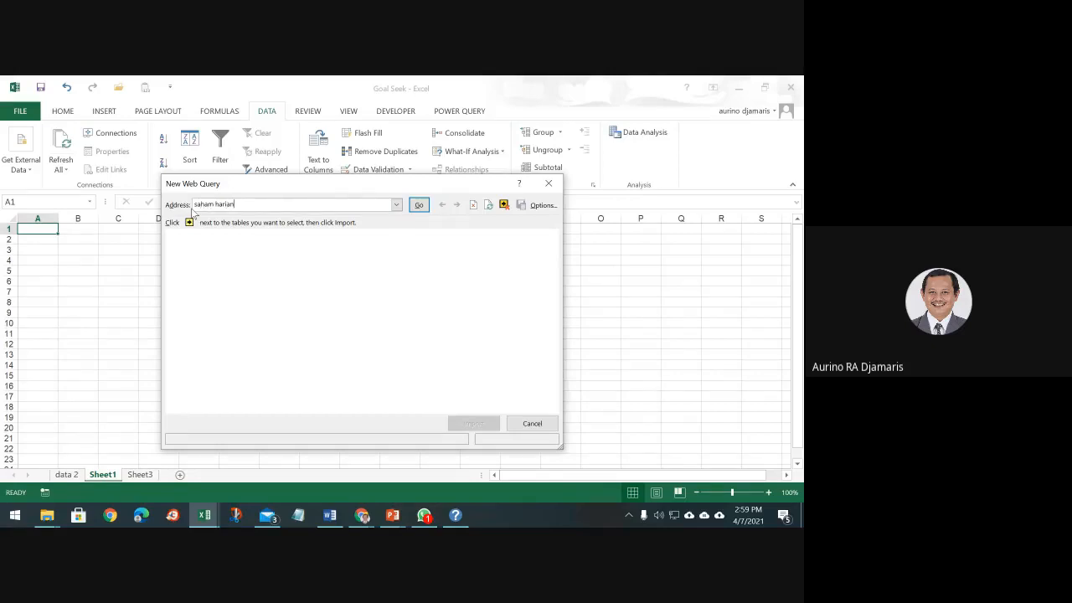
{"action": "key", "text": "Return"}
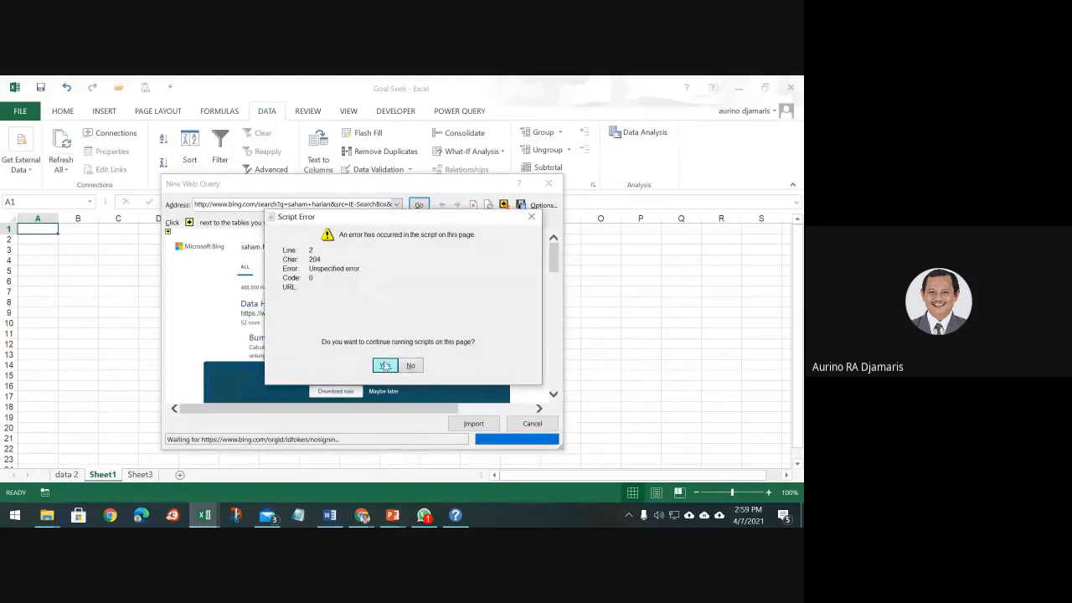
{"action": "left_click", "coordinate": [384, 366]}
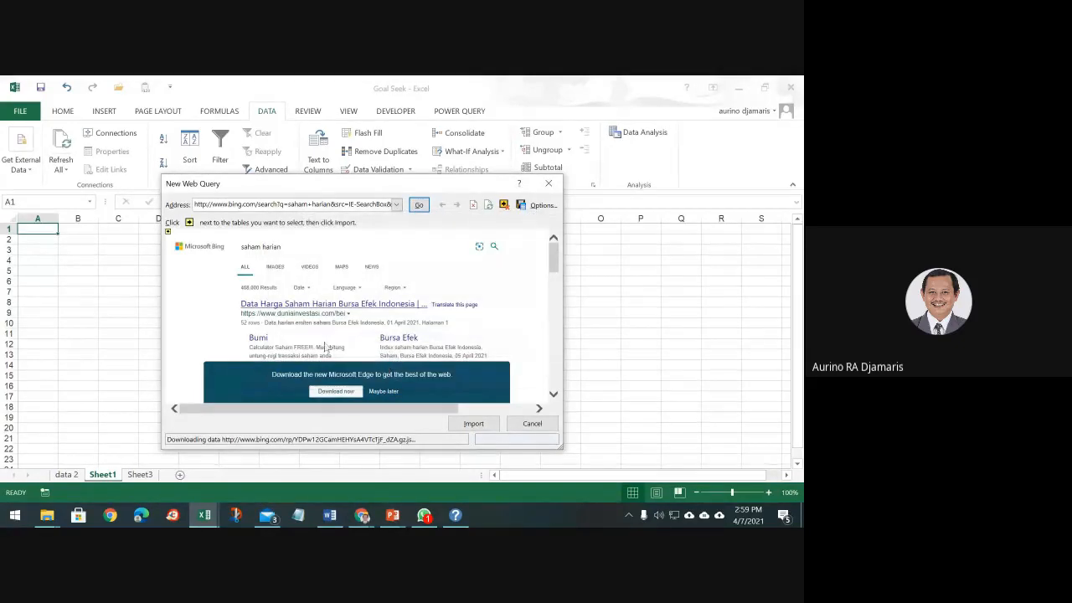
Open the search result Data Harga Saham Harian Bursa Efek Indonesia in the web query, accepting the certificate alerts and continuing the page scripts.
{"action": "left_click", "coordinate": [314, 304]}
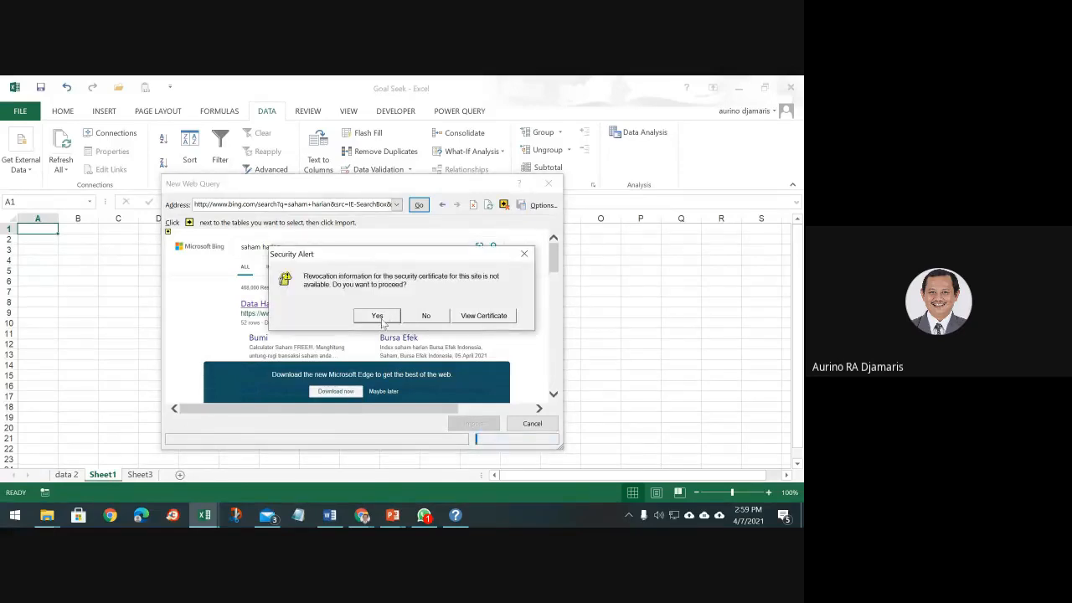
{"action": "left_click", "coordinate": [379, 316]}
{"action": "left_click", "coordinate": [357, 372]}
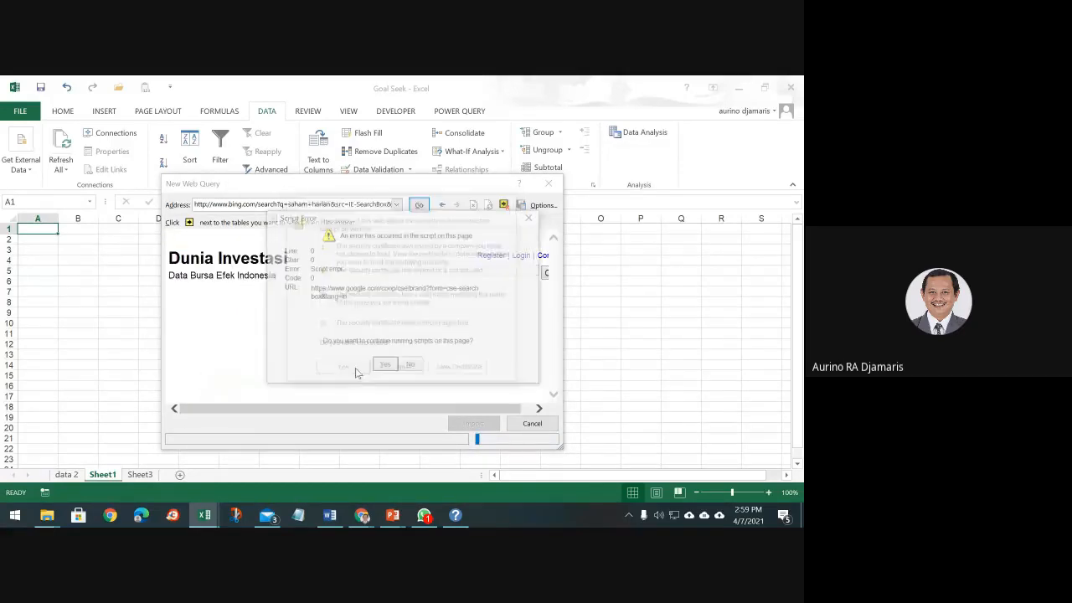
{"action": "left_click", "coordinate": [385, 366]}
{"action": "left_click", "coordinate": [387, 366]}
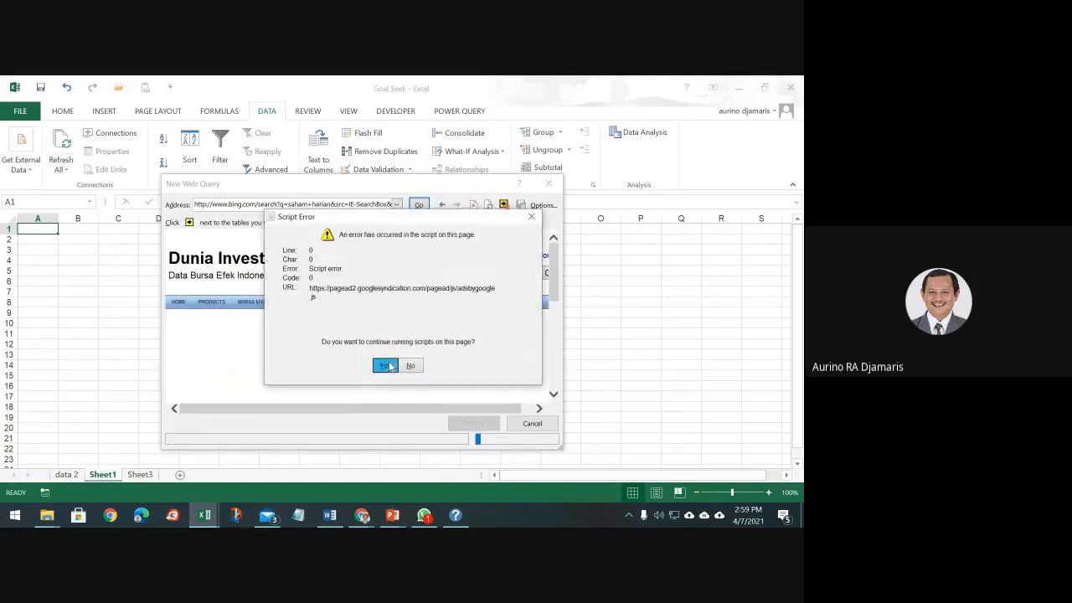
{"action": "left_click", "coordinate": [387, 365]}
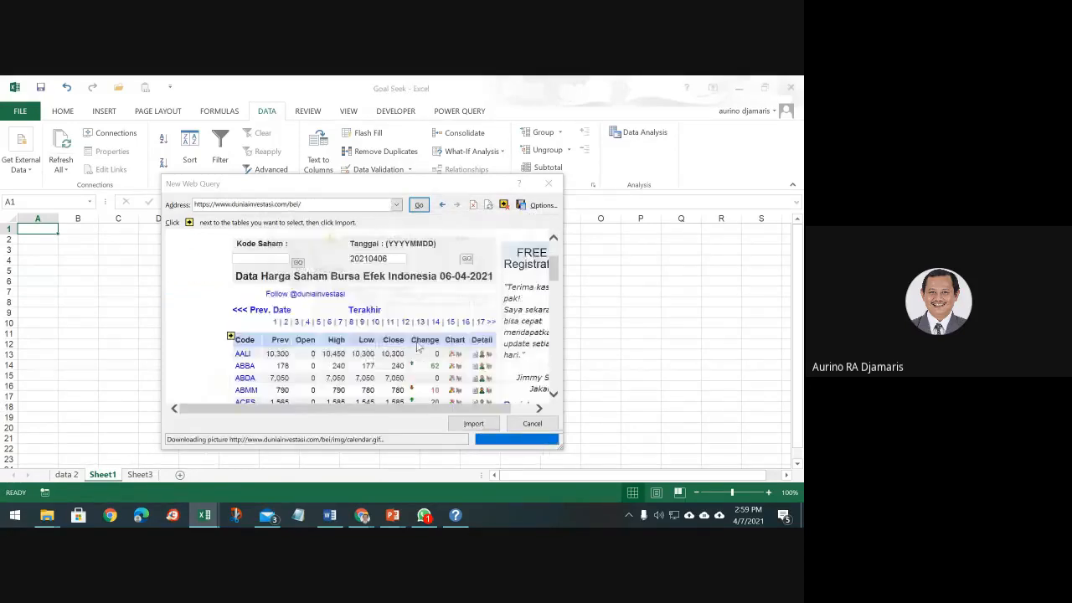
{"action": "left_click", "coordinate": [387, 365]}
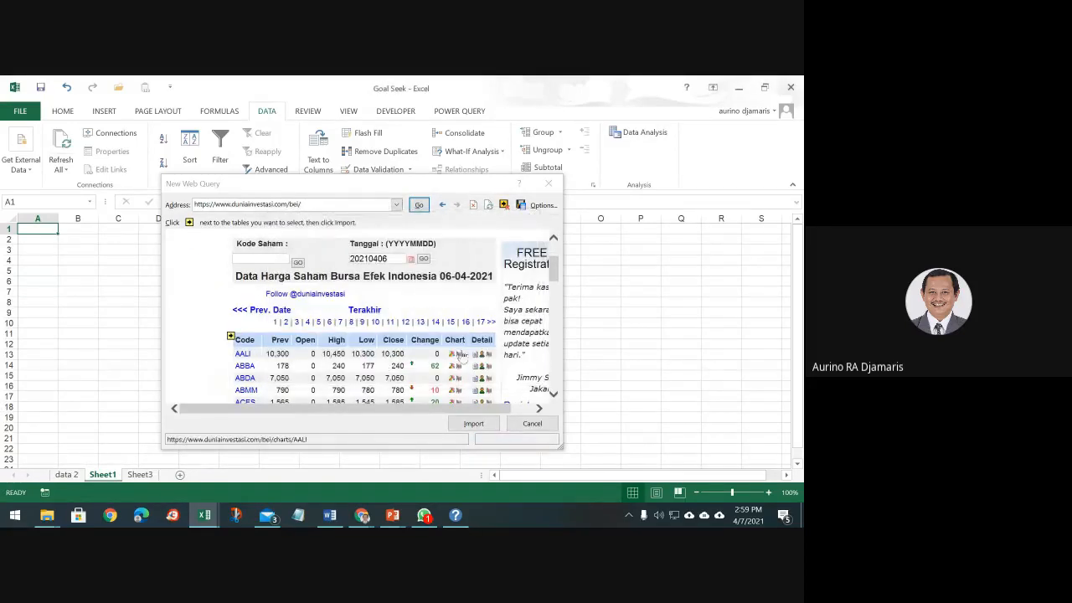
Mark the daily stock price table that starts with the Code column for import from the duniainvestasi.com page.
{"action": "scroll", "coordinate": [457, 352], "scroll_direction": "down", "scroll_amount": 1}
{"action": "scroll", "coordinate": [413, 356], "scroll_direction": "down", "scroll_amount": 2}
{"action": "scroll", "coordinate": [352, 318], "scroll_direction": "up", "scroll_amount": 1}
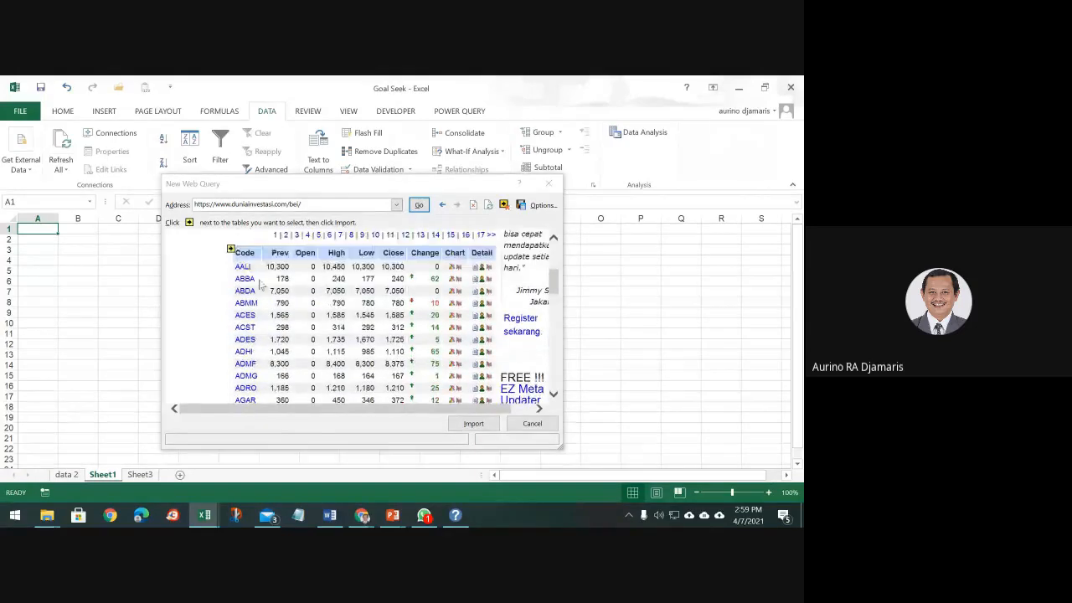
{"action": "left_click", "coordinate": [231, 250]}
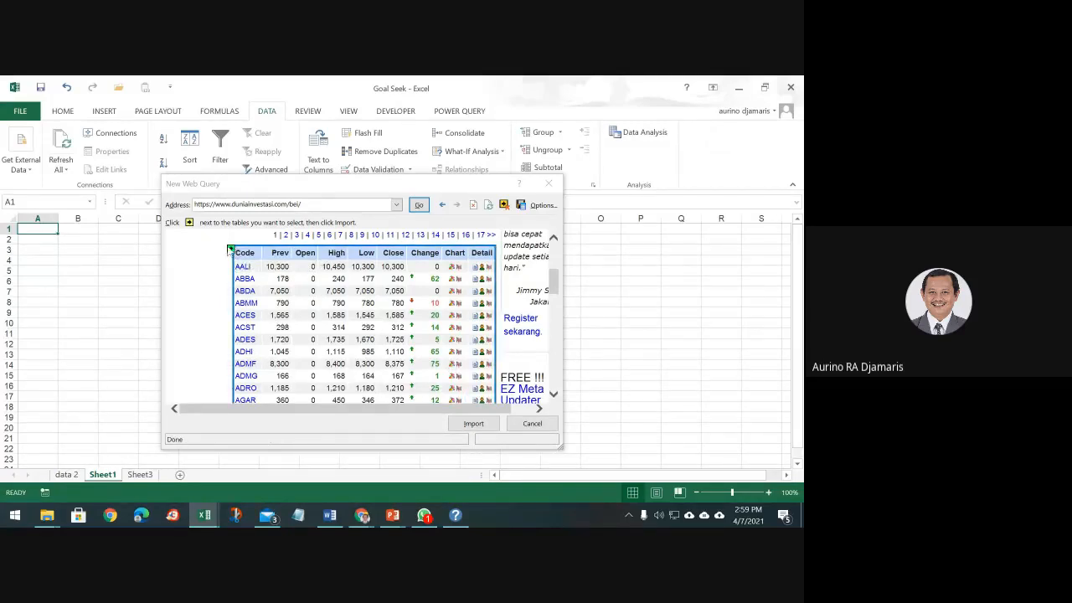
{"action": "left_click", "coordinate": [230, 249]}
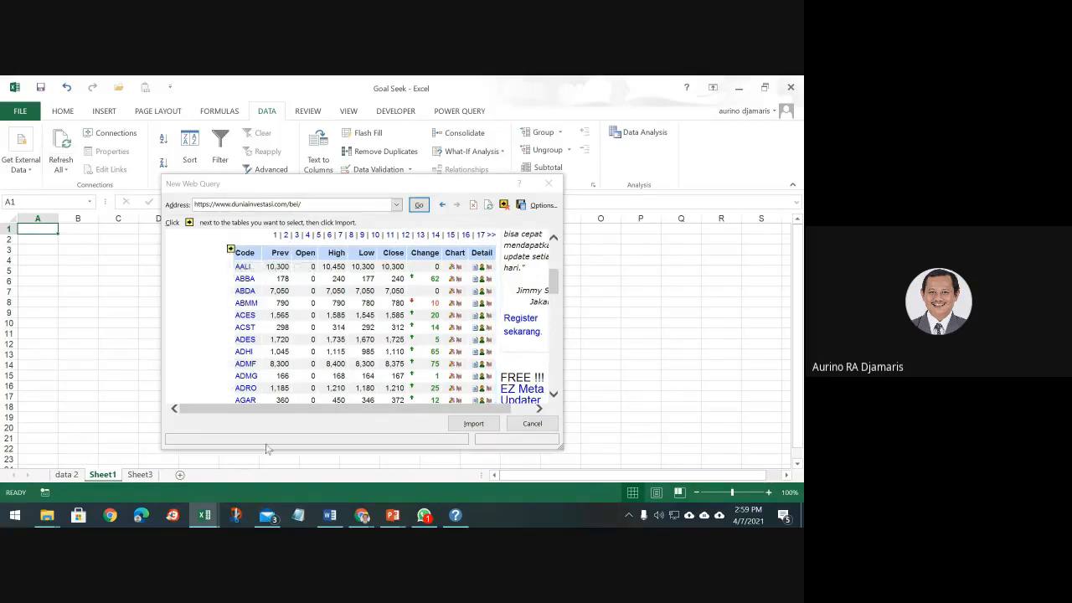
{"action": "left_click", "coordinate": [230, 250]}
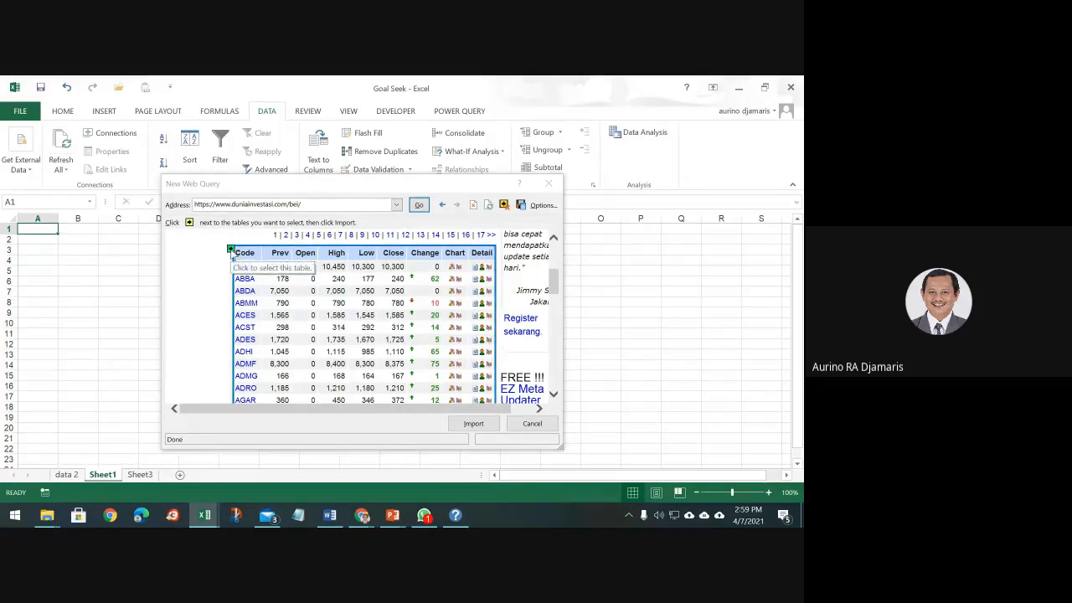
Try to mark the stock price table starting with Code, and look through the rest of the duniainvestasi.com page.
{"action": "left_click", "coordinate": [231, 250]}
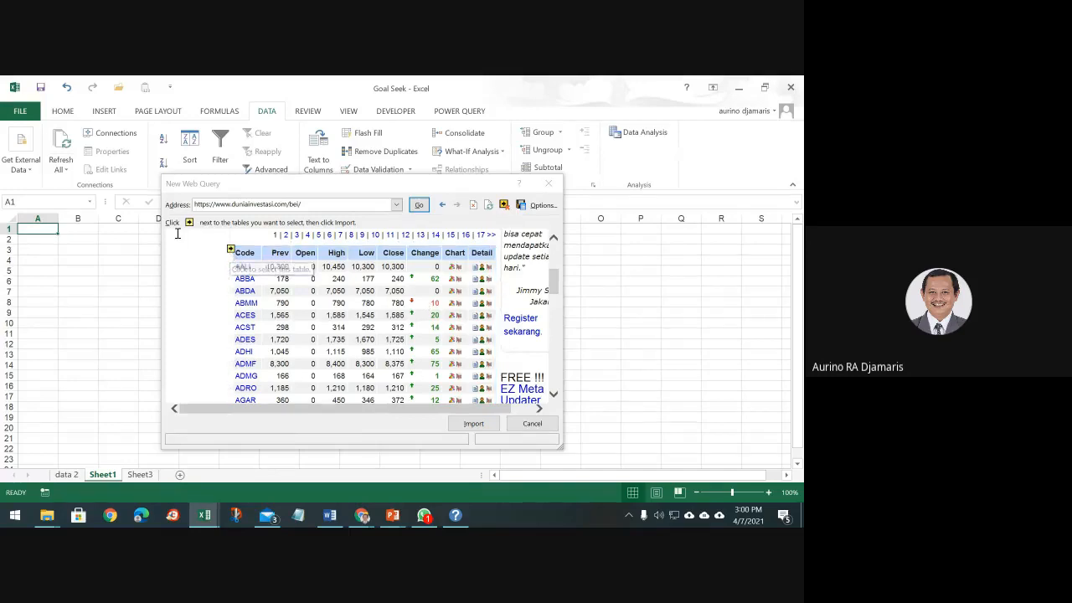
{"action": "scroll", "coordinate": [230, 254], "scroll_direction": "up", "scroll_amount": 3}
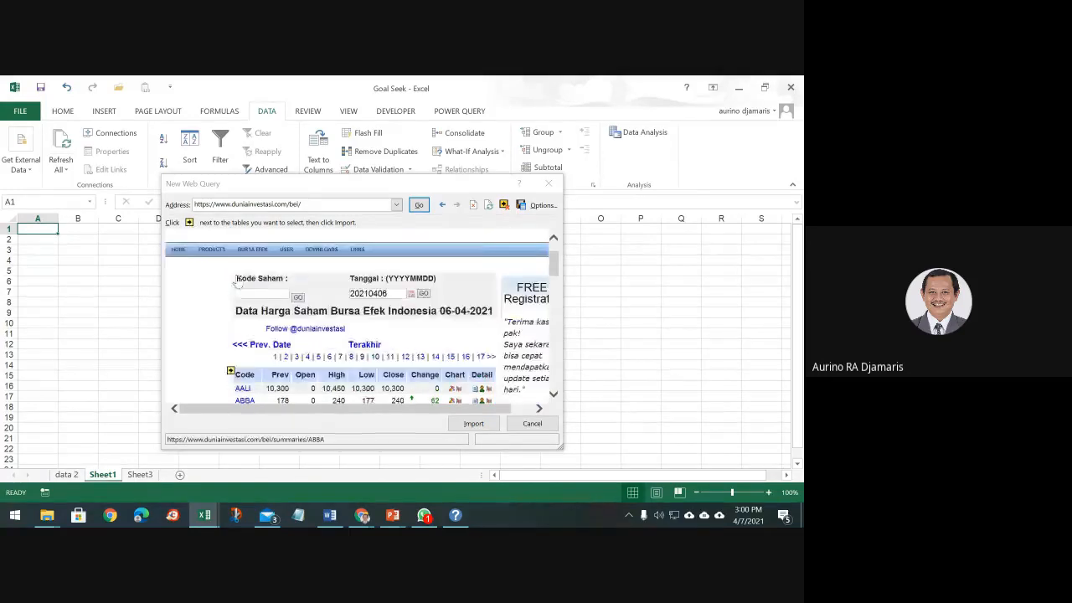
{"action": "scroll", "coordinate": [234, 268], "scroll_direction": "down", "scroll_amount": 5}
{"action": "scroll", "coordinate": [238, 275], "scroll_direction": "down", "scroll_amount": 10}
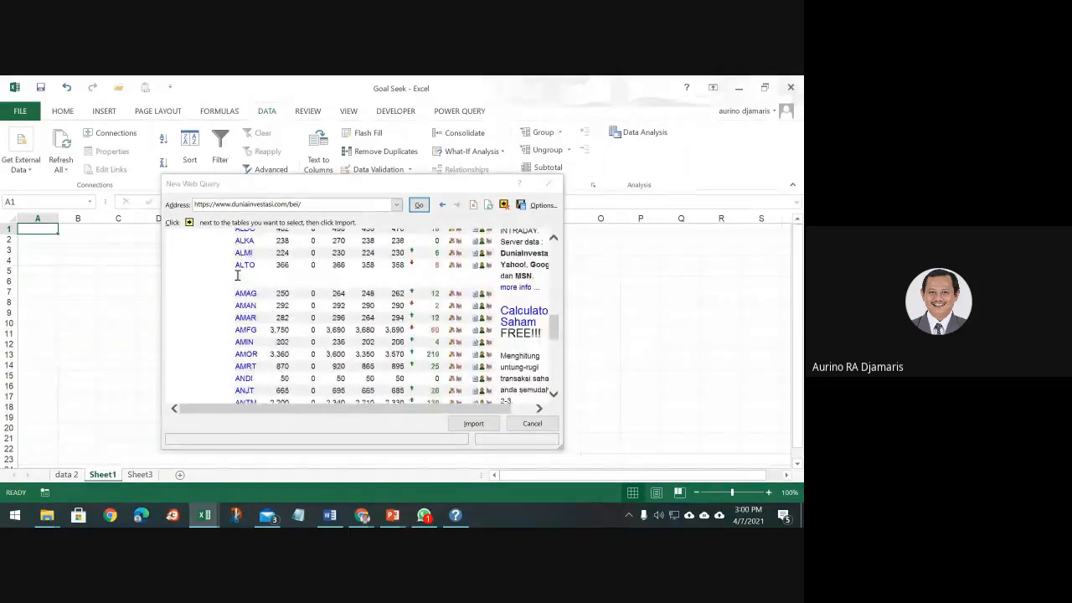
{"action": "scroll", "coordinate": [267, 310], "scroll_direction": "up", "scroll_amount": 2}
{"action": "scroll", "coordinate": [266, 311], "scroll_direction": "down", "scroll_amount": 2}
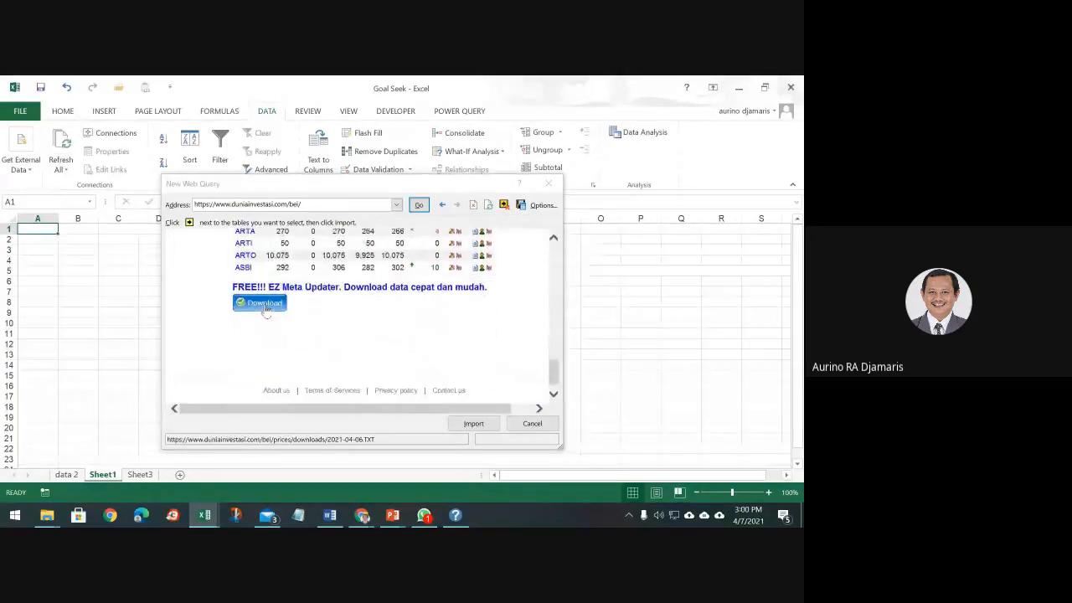
{"action": "scroll", "coordinate": [266, 310], "scroll_direction": "up", "scroll_amount": 12}
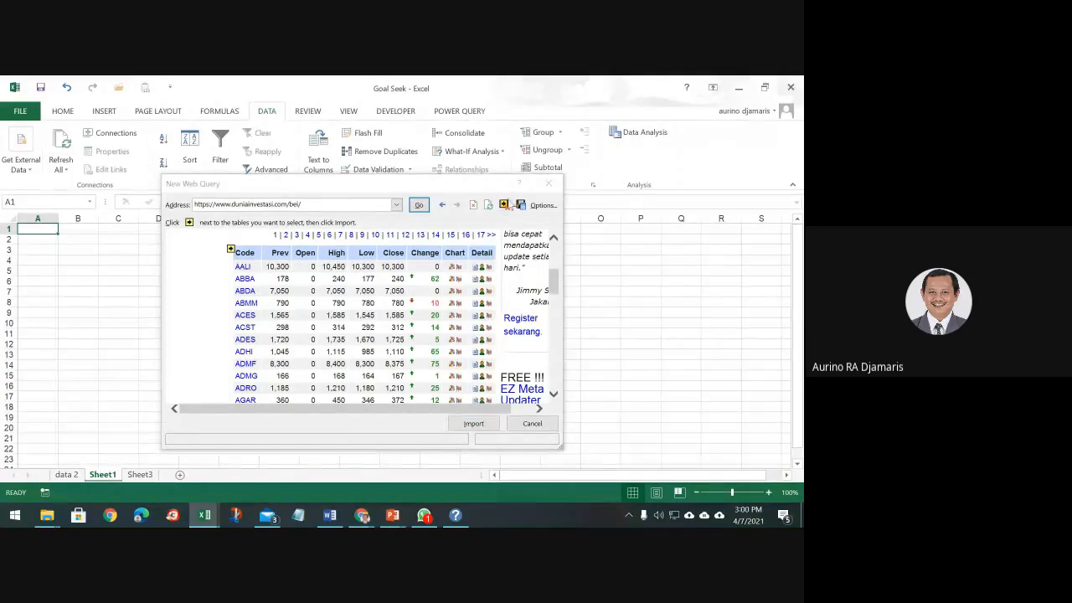
Redisplay the table selection icons, mark the stock price table starting with Code, and import it into the existing worksheet at cell A1.
{"action": "left_click", "coordinate": [506, 206]}
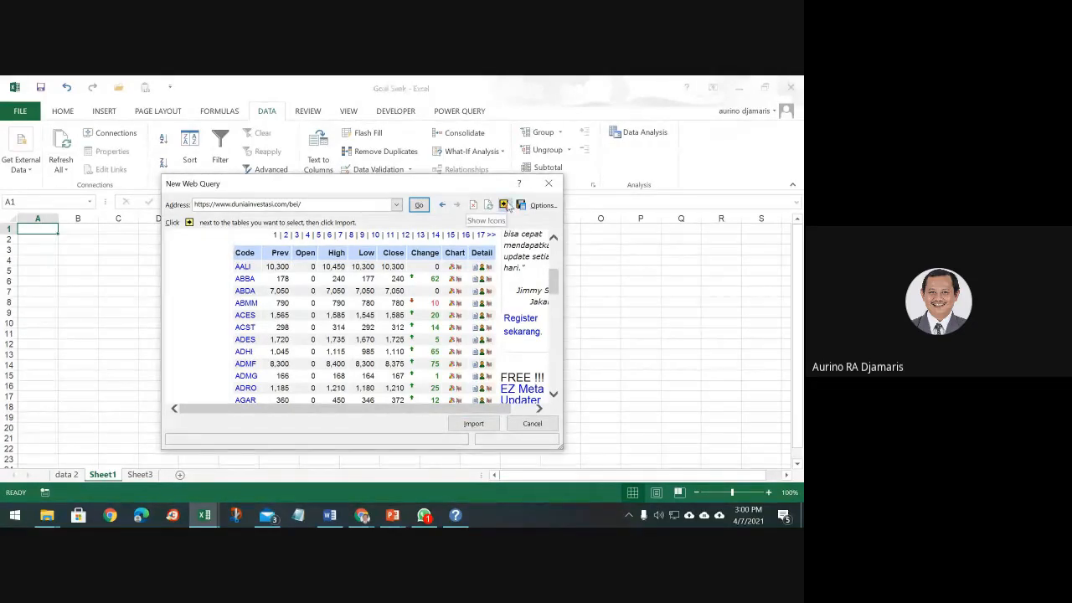
{"action": "left_click", "coordinate": [505, 205]}
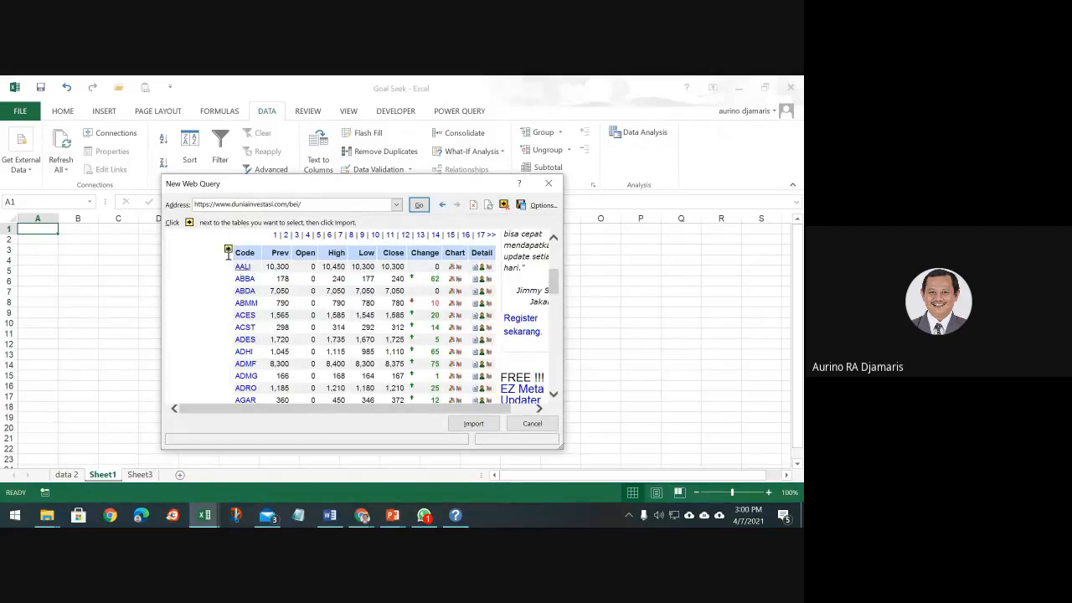
{"action": "left_click", "coordinate": [228, 250]}
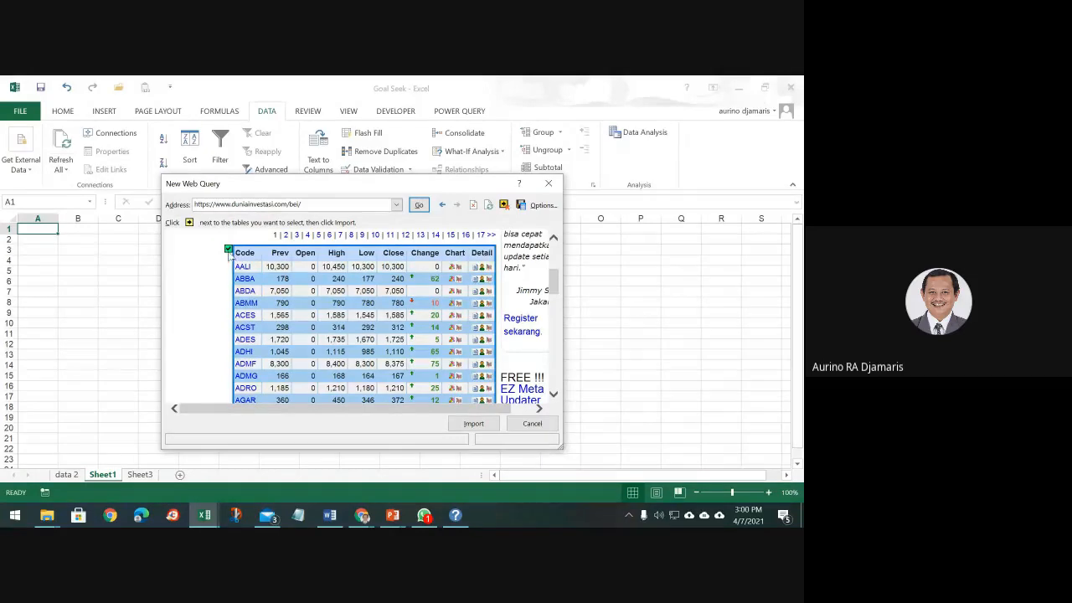
{"action": "left_click", "coordinate": [474, 424]}
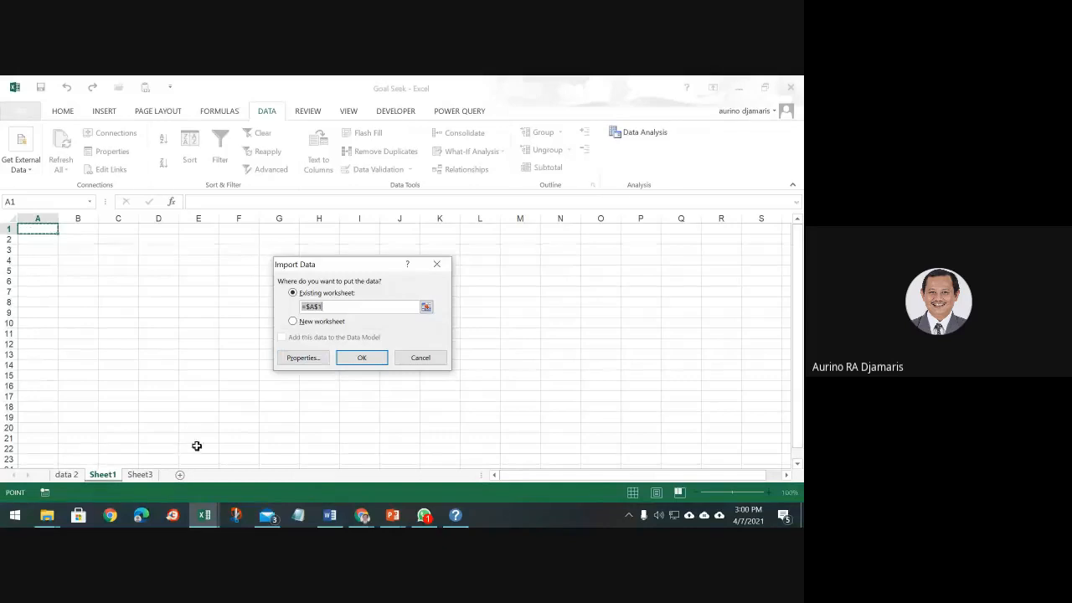
{"action": "left_click", "coordinate": [366, 362]}
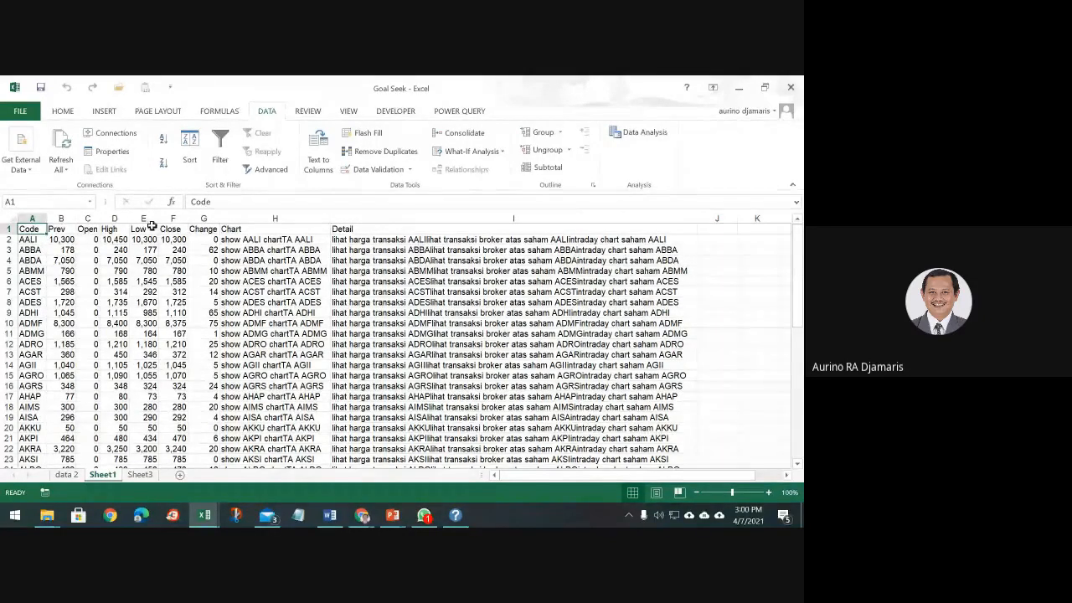
Insert a blank row above the header row of the imported stock data.
{"action": "scroll", "coordinate": [172, 301], "scroll_direction": "down", "scroll_amount": 13}
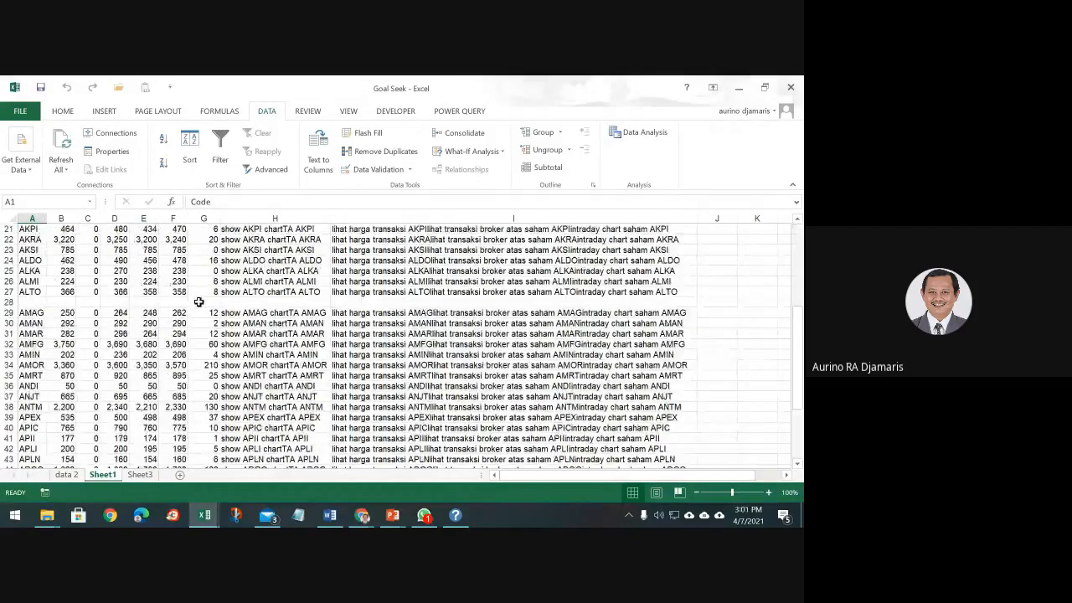
{"action": "scroll", "coordinate": [206, 319], "scroll_direction": "up", "scroll_amount": 13}
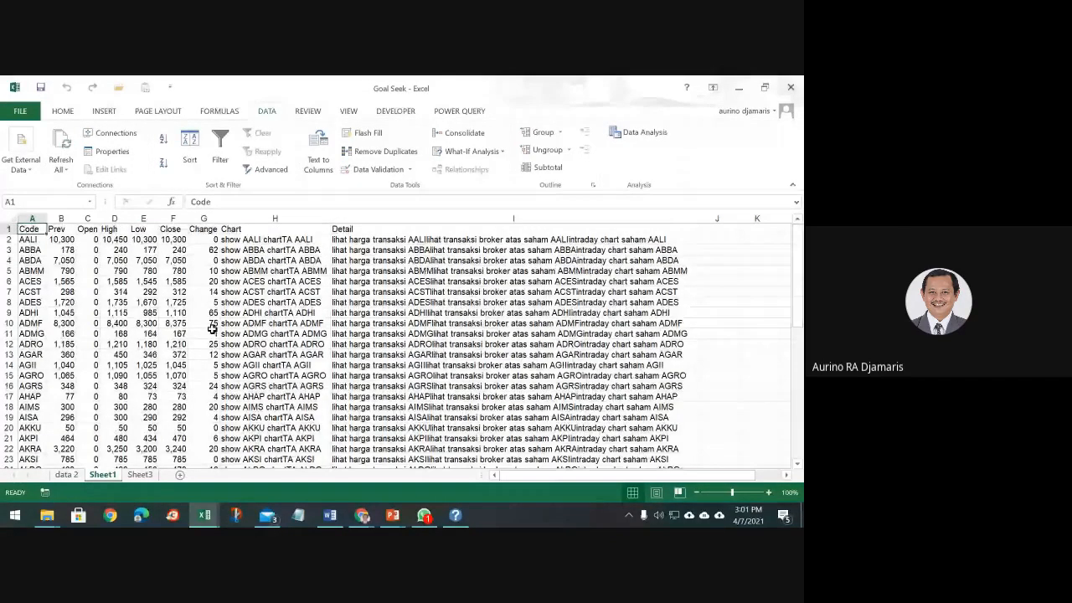
{"action": "left_click", "coordinate": [8, 228]}
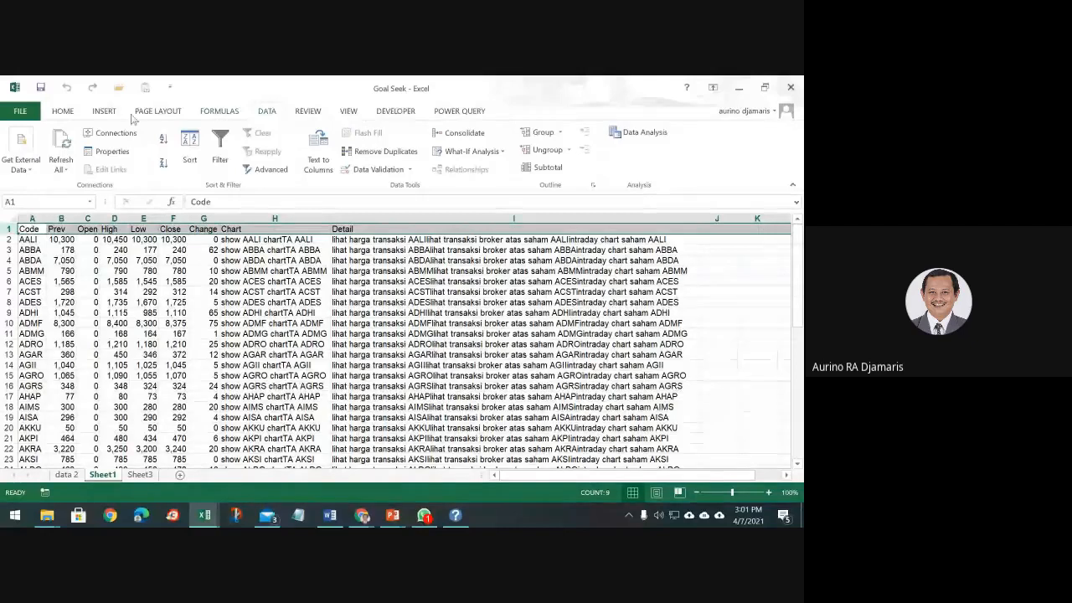
{"action": "left_click", "coordinate": [104, 111]}
{"action": "left_click", "coordinate": [71, 114]}
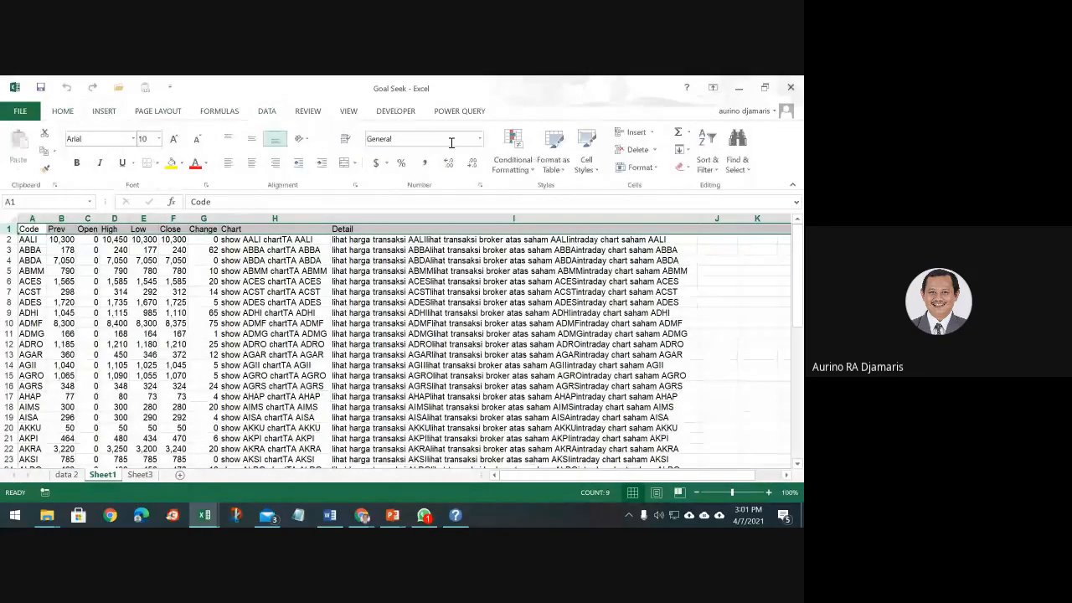
{"action": "left_click", "coordinate": [634, 132]}
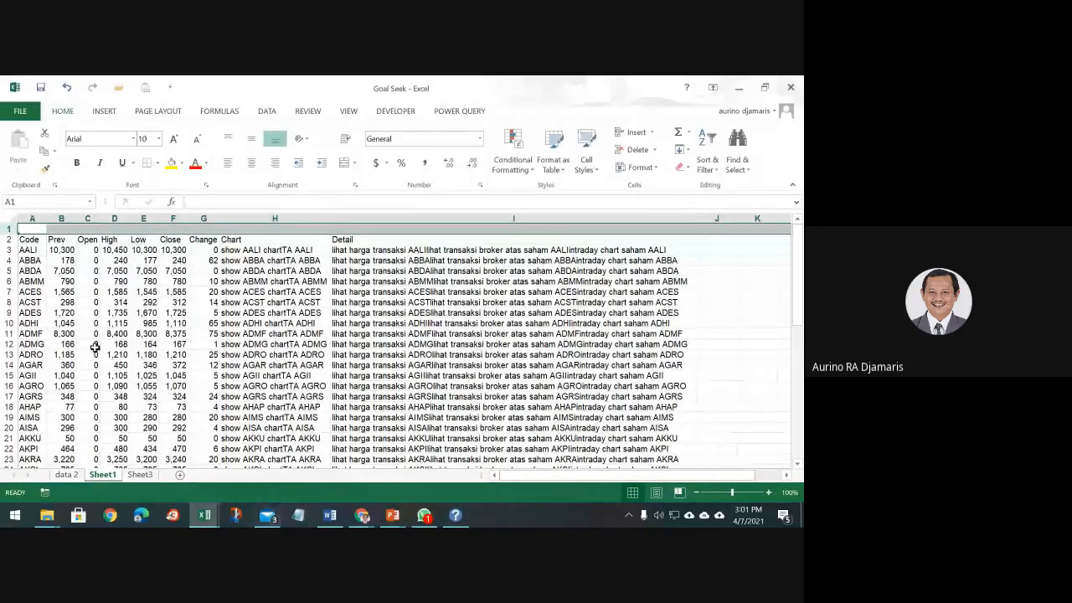
Delete all the imported stock data from Sheet1 so the worksheet is empty.
{"action": "left_click", "coordinate": [10, 218]}
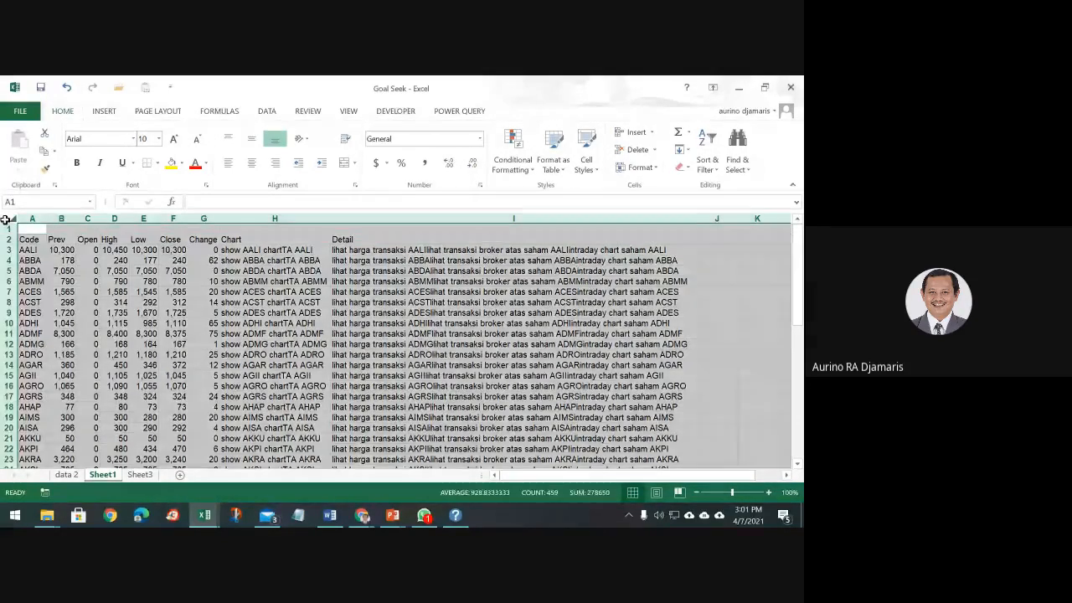
{"action": "left_click", "coordinate": [636, 150]}
{"action": "left_click", "coordinate": [78, 407]}
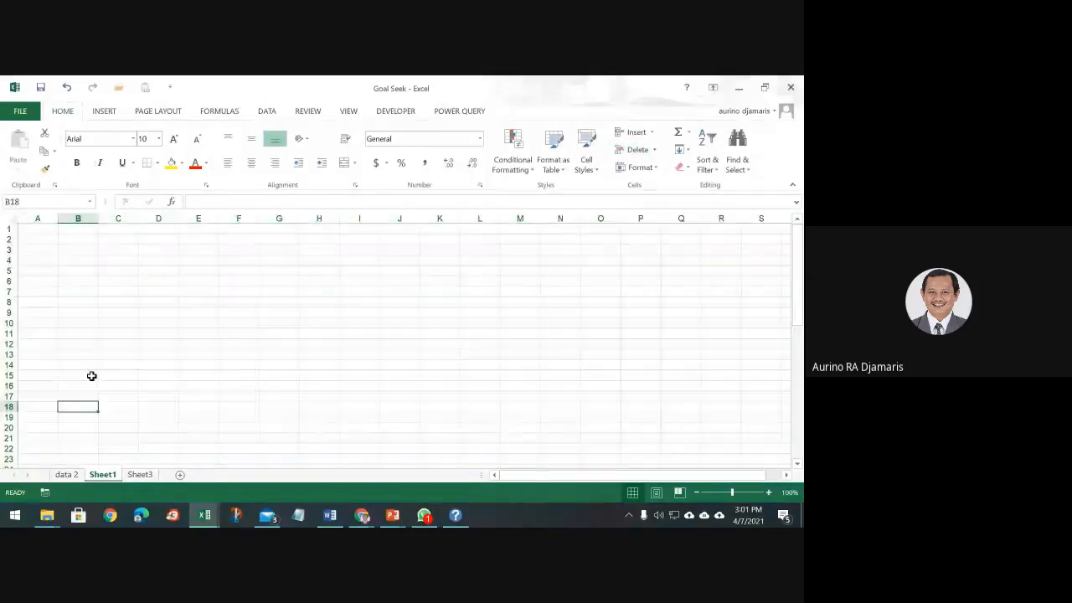
Start a new web query at cell A1, search for "harga barang indonesia", and allow the page's scripts to continue.
{"action": "left_click", "coordinate": [36, 227]}
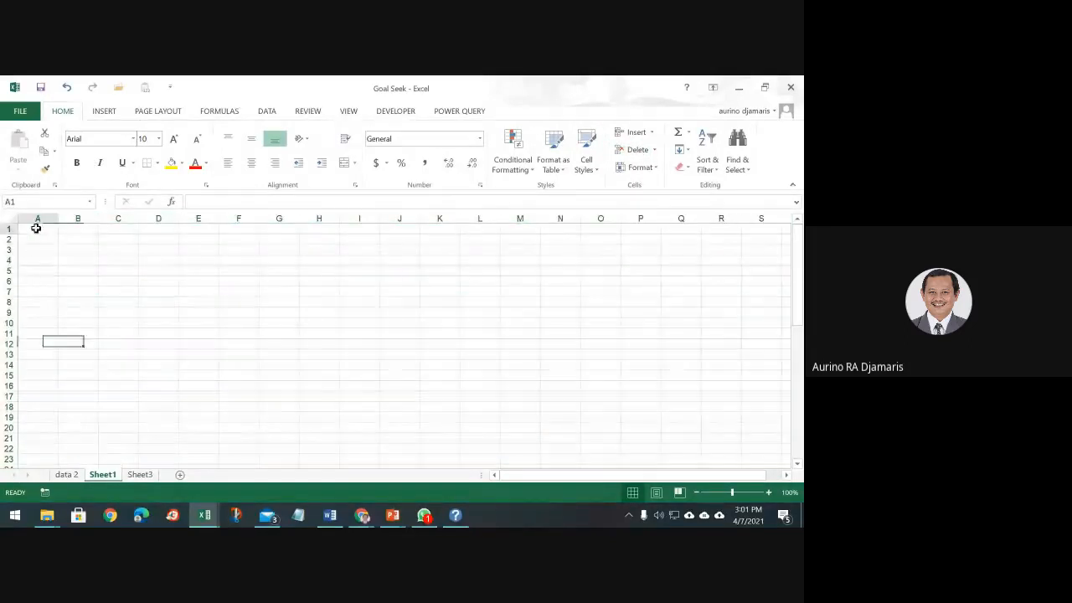
{"action": "left_click", "coordinate": [101, 114]}
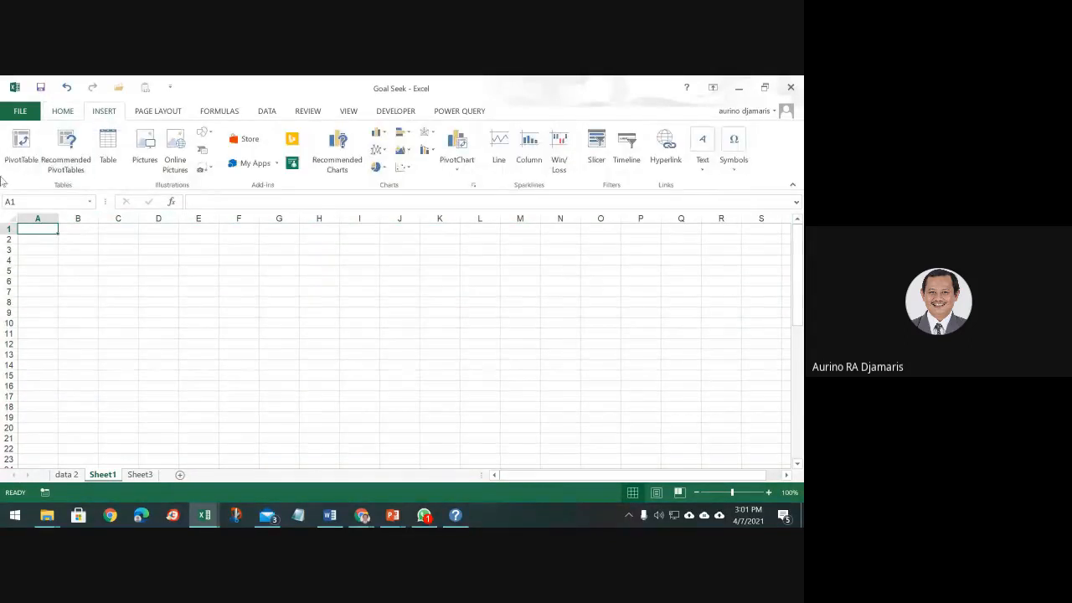
{"action": "left_click", "coordinate": [266, 113]}
{"action": "left_click", "coordinate": [26, 170]}
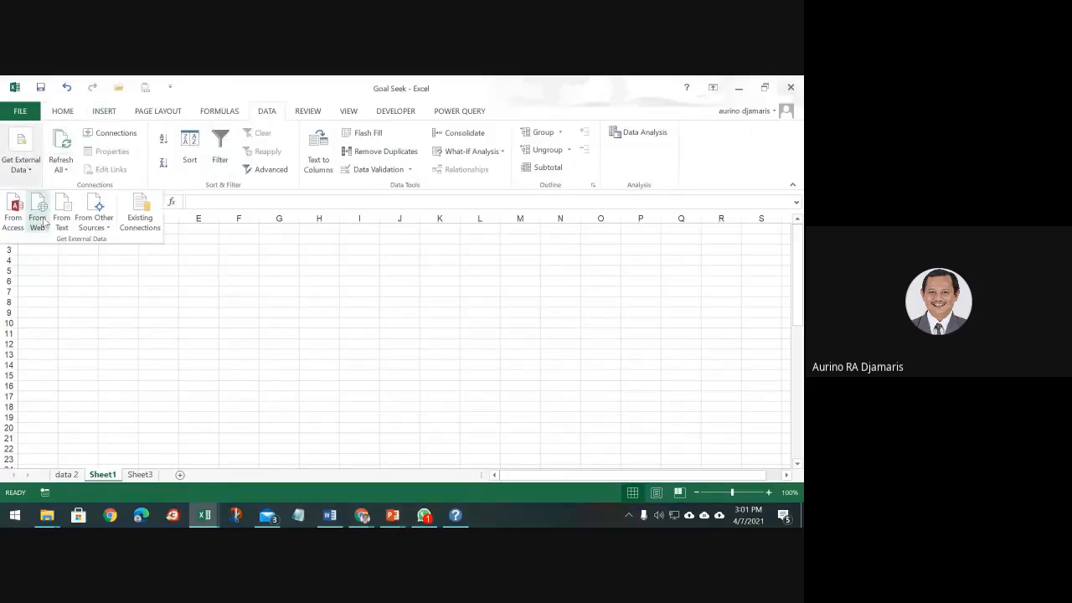
{"action": "left_click", "coordinate": [38, 216]}
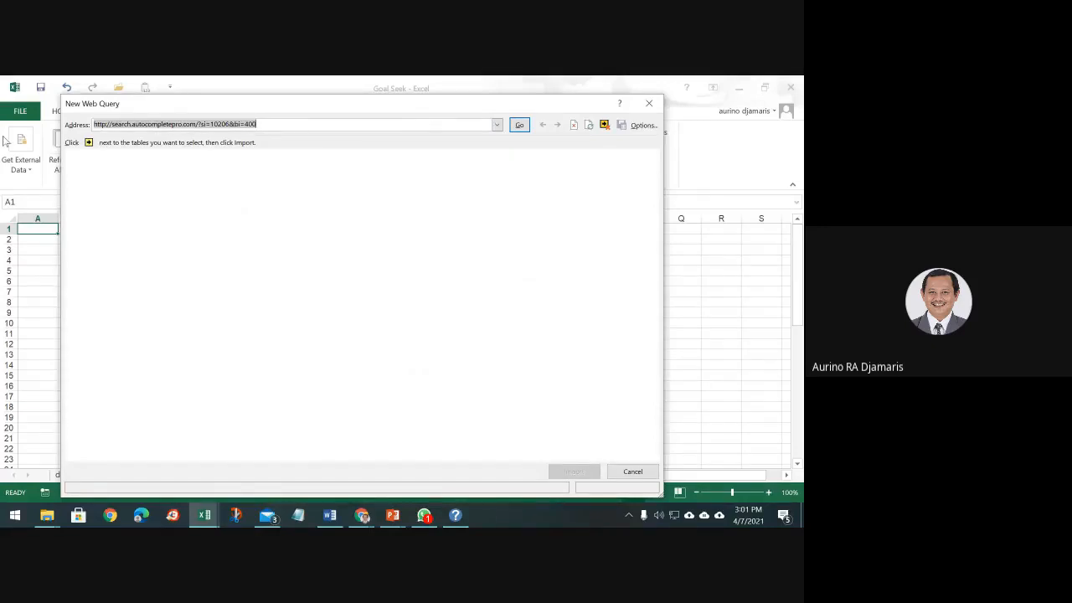
{"action": "type", "text": "har"}
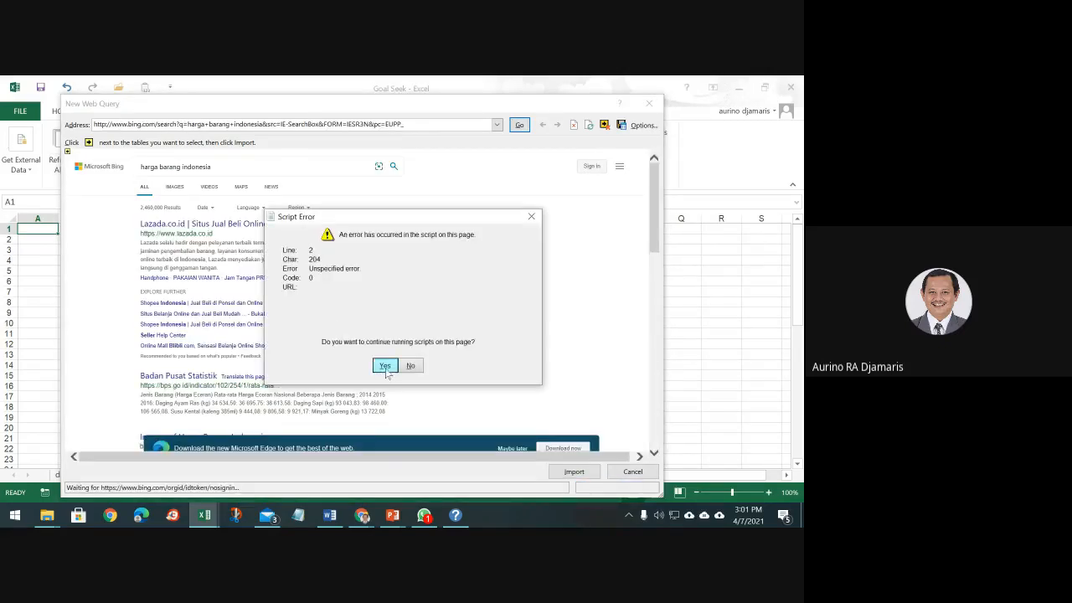
{"action": "left_click", "coordinate": [385, 367]}
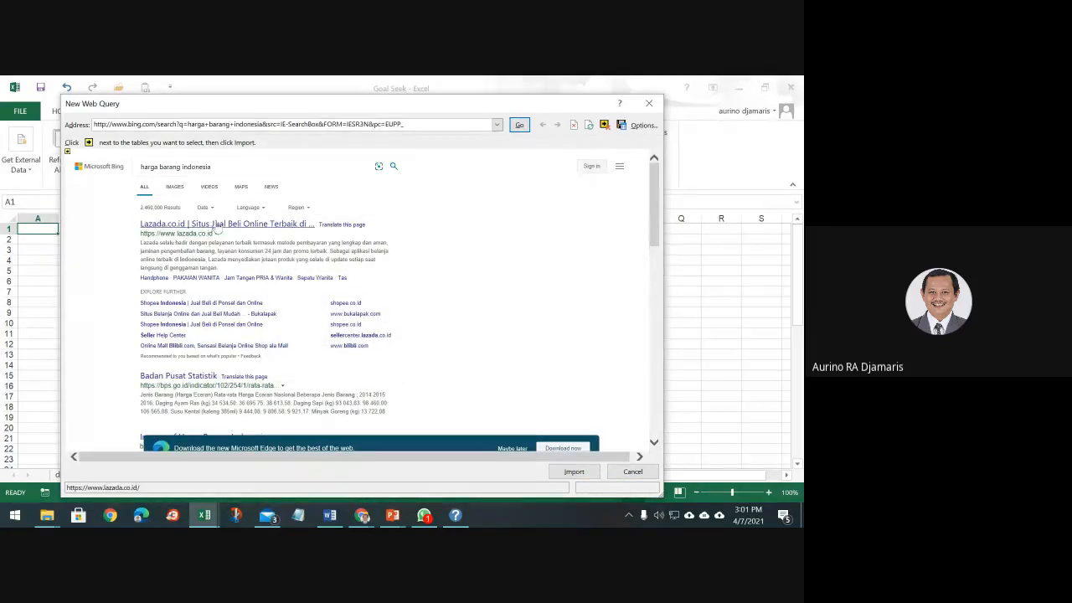
Open the Badan Pusat Statistik search result in the web query and continue running the page's scripts.
{"action": "scroll", "coordinate": [240, 279], "scroll_direction": "down", "scroll_amount": 2}
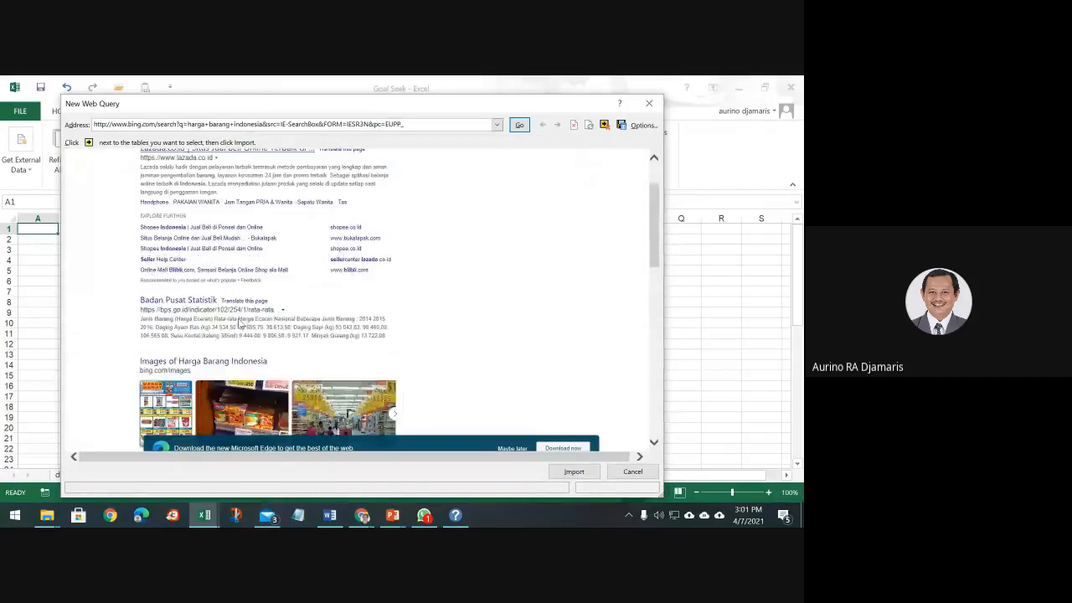
{"action": "left_click", "coordinate": [178, 307]}
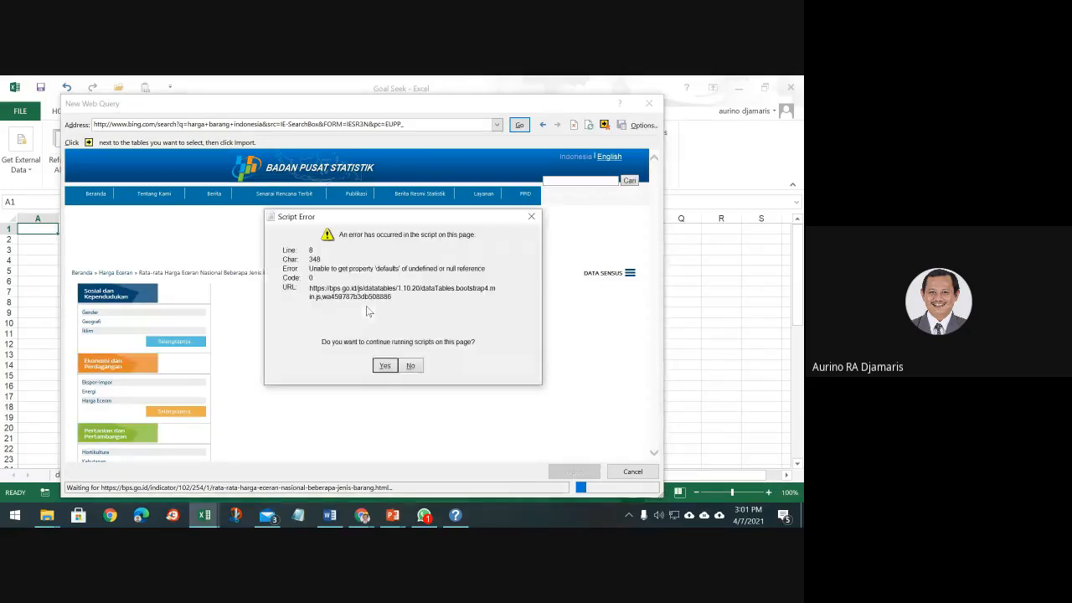
{"action": "left_click", "coordinate": [385, 366]}
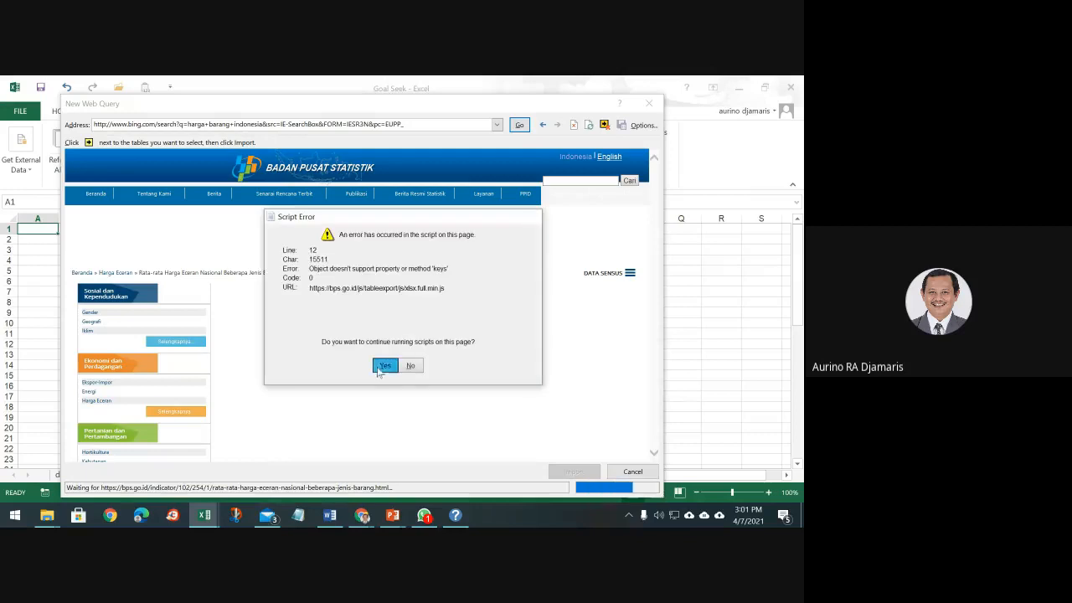
{"action": "left_click", "coordinate": [385, 366]}
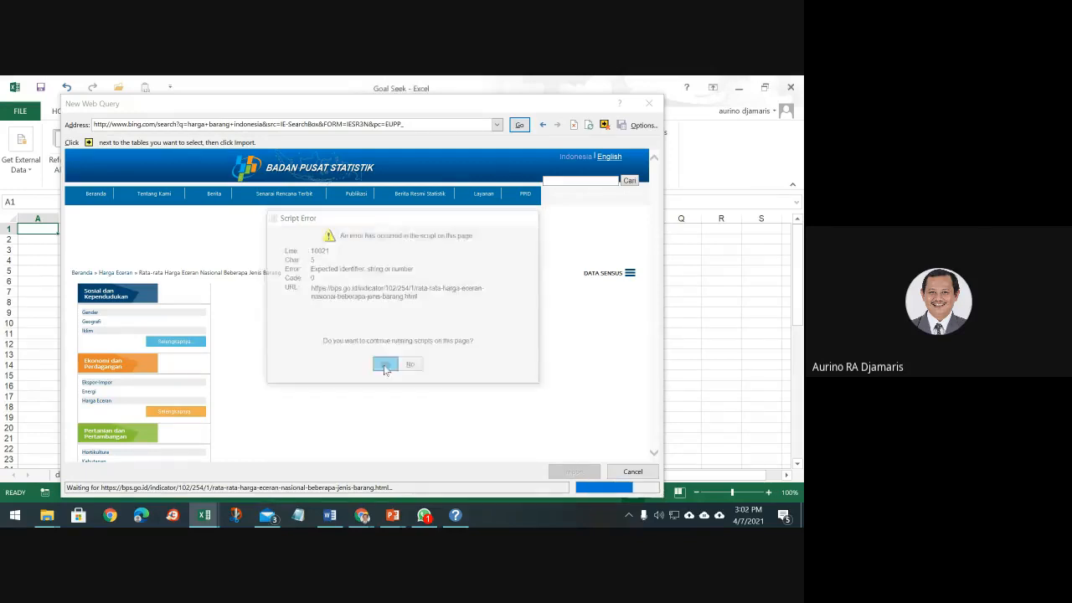
Try to mark the table of average national retail prices for 2014 to 2016 on the Badan Pusat Statistik page.
{"action": "scroll", "coordinate": [387, 347], "scroll_direction": "down", "scroll_amount": 10}
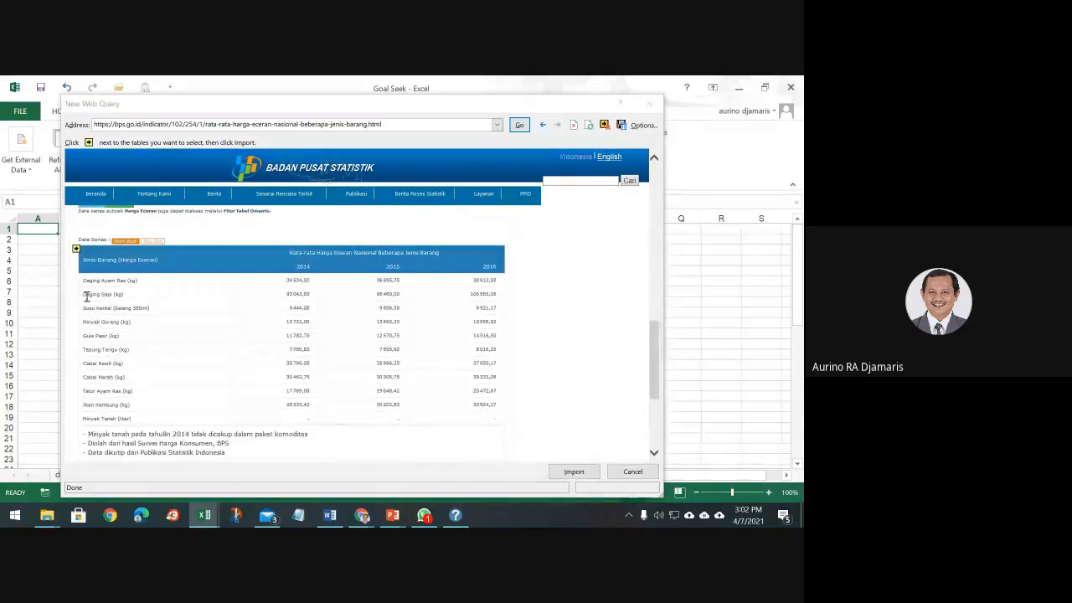
{"action": "left_click", "coordinate": [75, 250]}
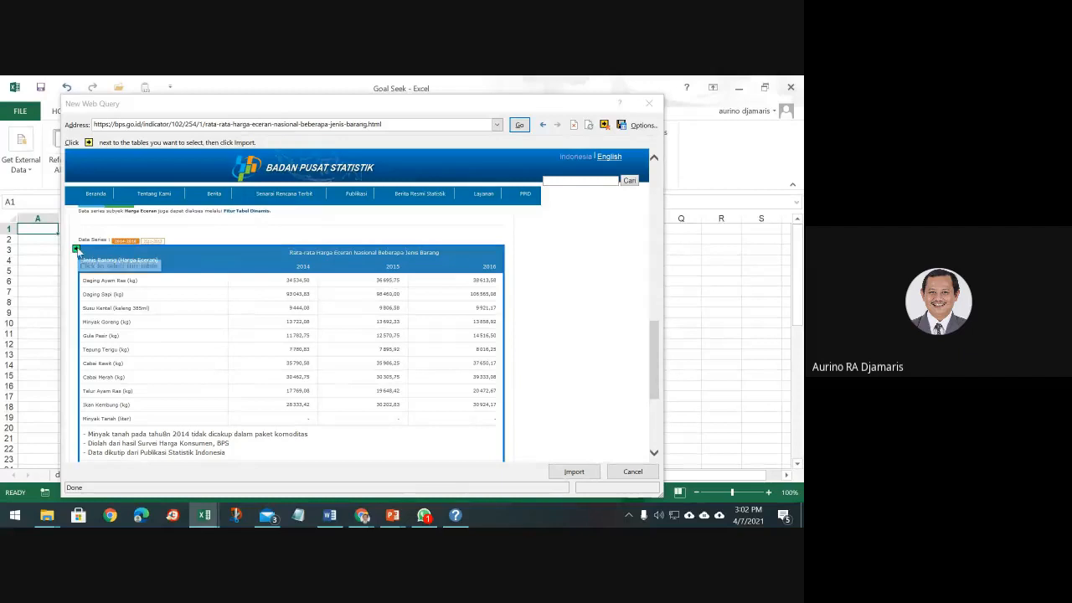
{"action": "left_click", "coordinate": [76, 249]}
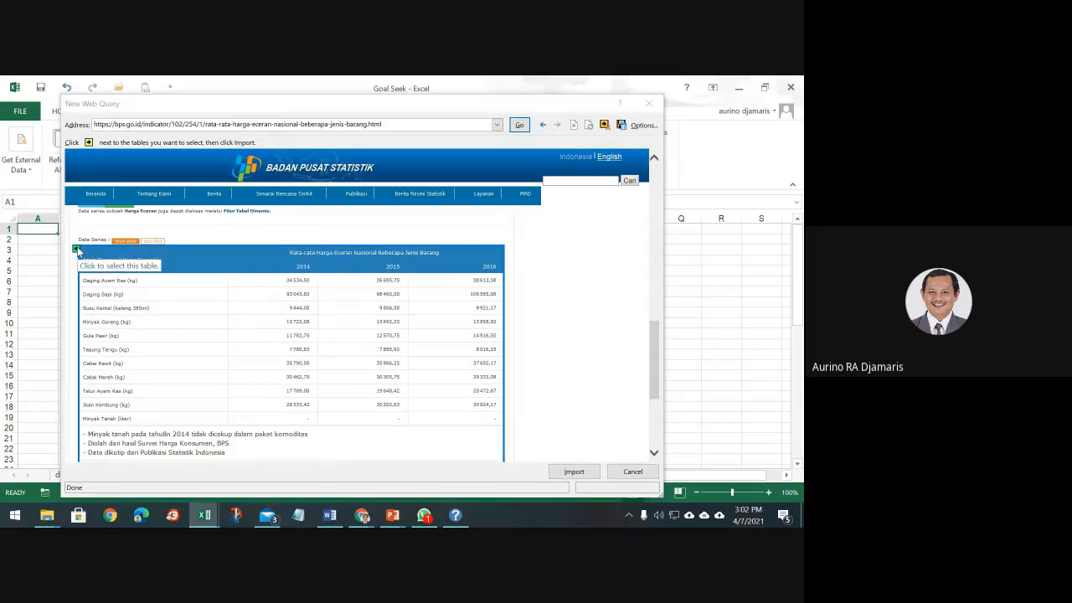
{"action": "left_click", "coordinate": [75, 249]}
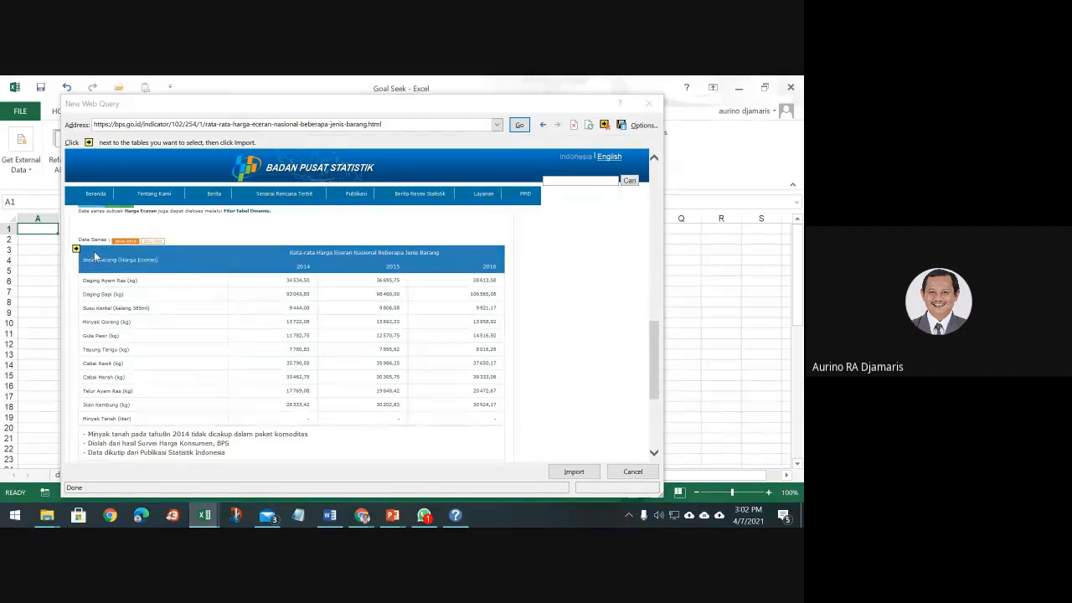
{"action": "left_click", "coordinate": [76, 248]}
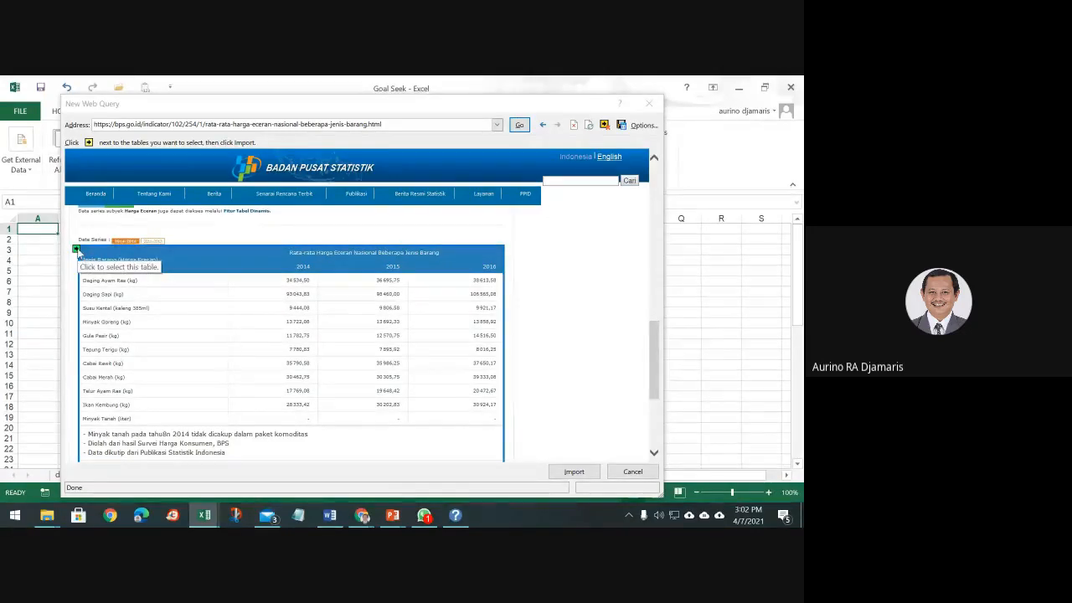
{"action": "left_click", "coordinate": [76, 249]}
Import the 2014 to 2016 national retail price table into the existing worksheet at cell A1 and narrow column B.
{"action": "left_click", "coordinate": [609, 126]}
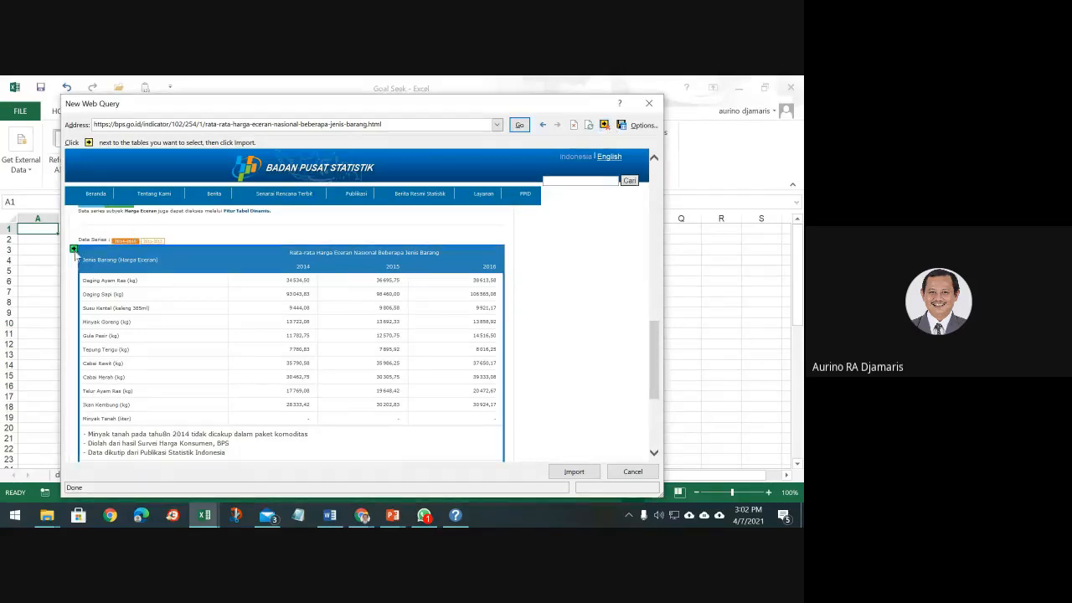
{"action": "left_click", "coordinate": [74, 249]}
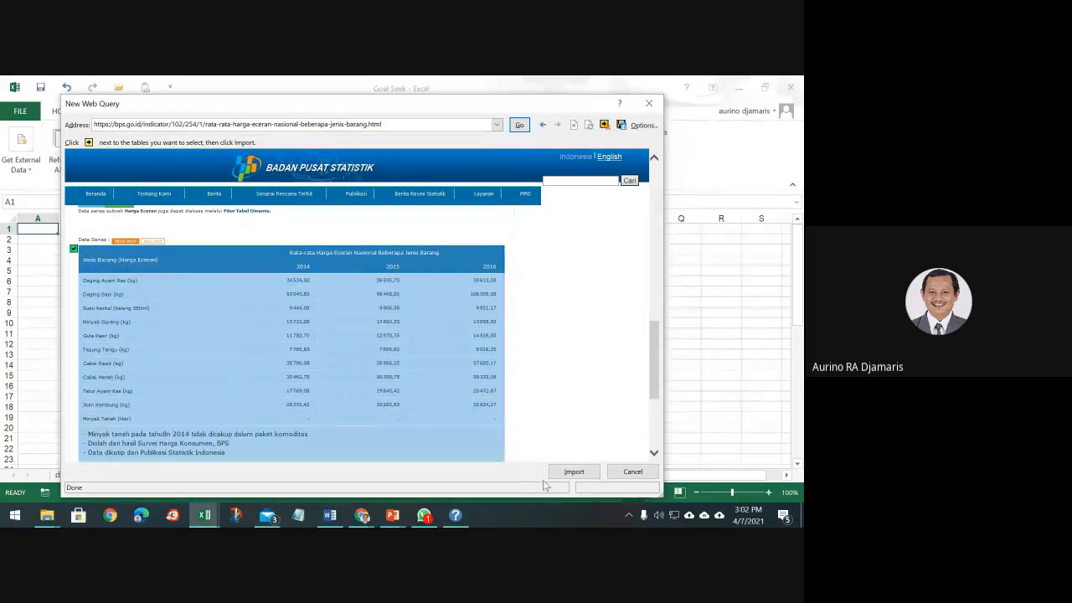
{"action": "left_click", "coordinate": [574, 472]}
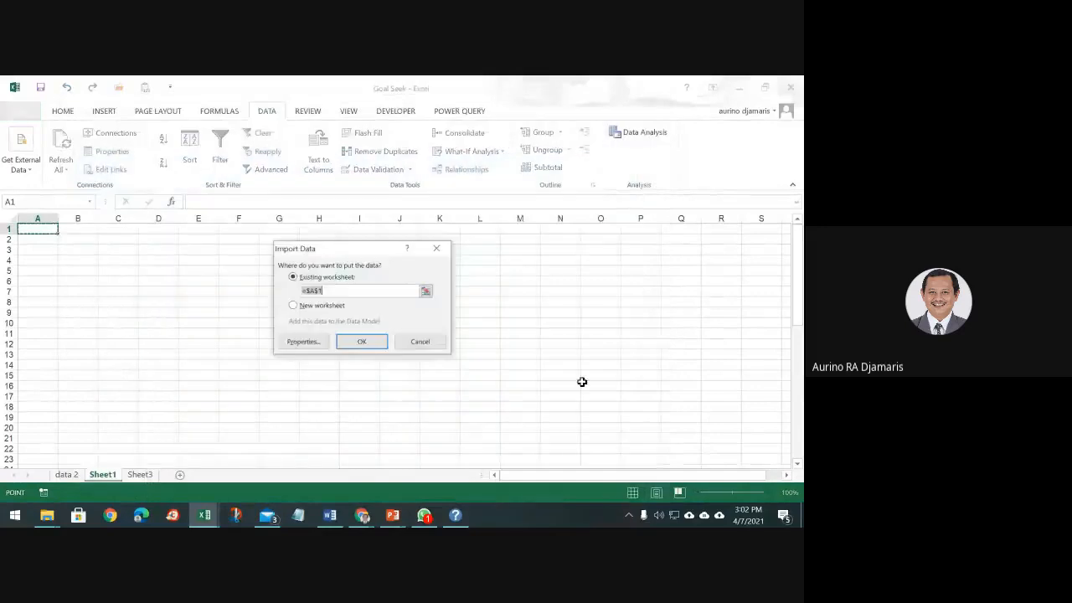
{"action": "left_click", "coordinate": [374, 342]}
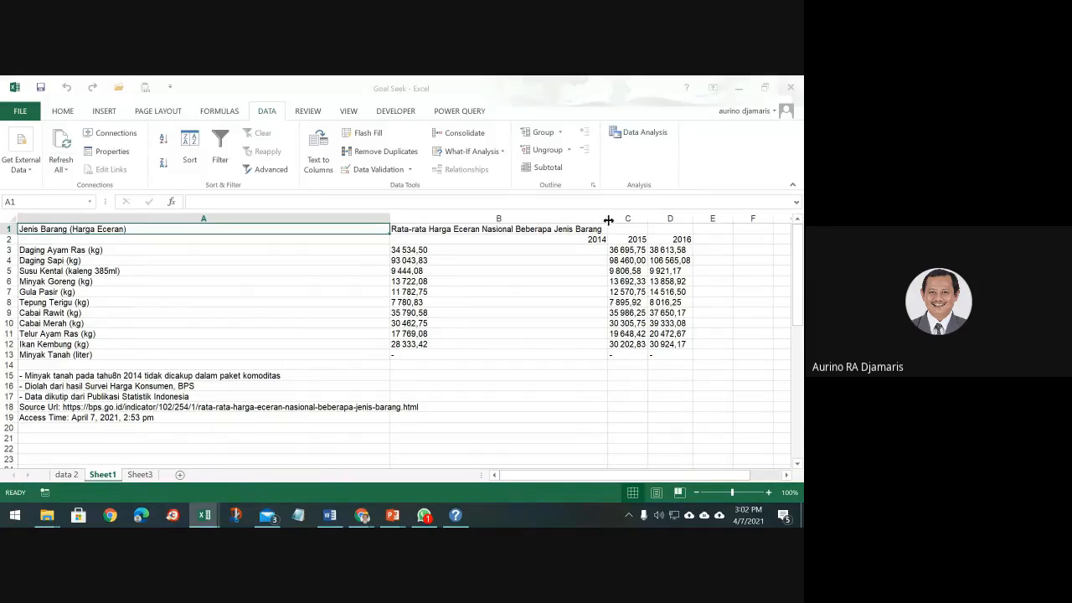
{"action": "left_click_drag", "start_coordinate": [609, 219], "coordinate": [497, 342]}
{"action": "left_click", "coordinate": [485, 271]}
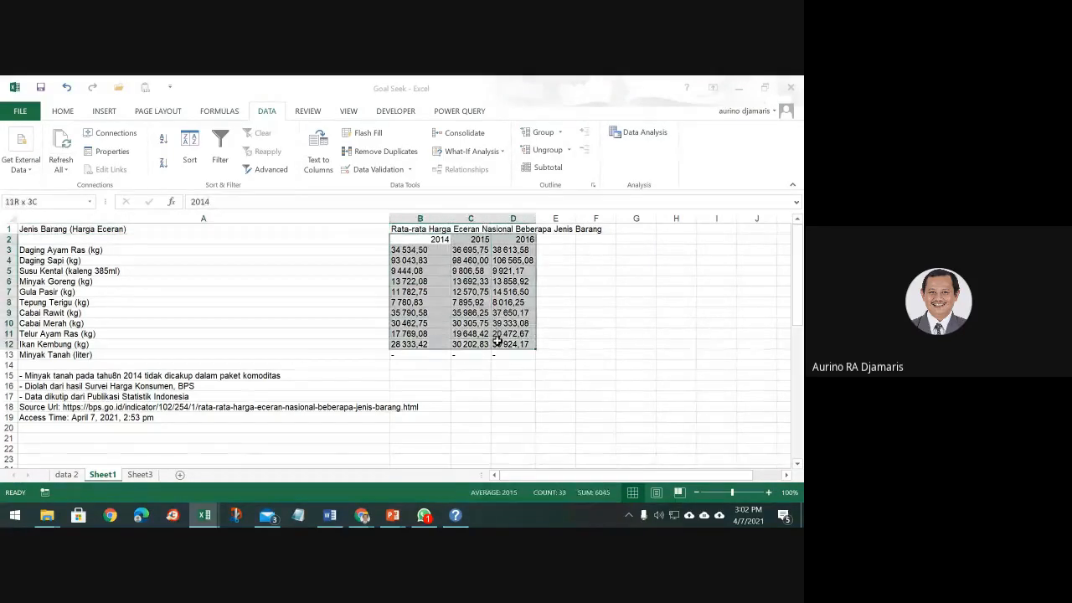
Try to chart the price table in A1:D13 using the recommended charts and the stacked and 3-D bar chart types.
{"action": "left_click_drag", "start_coordinate": [63, 229], "coordinate": [507, 353]}
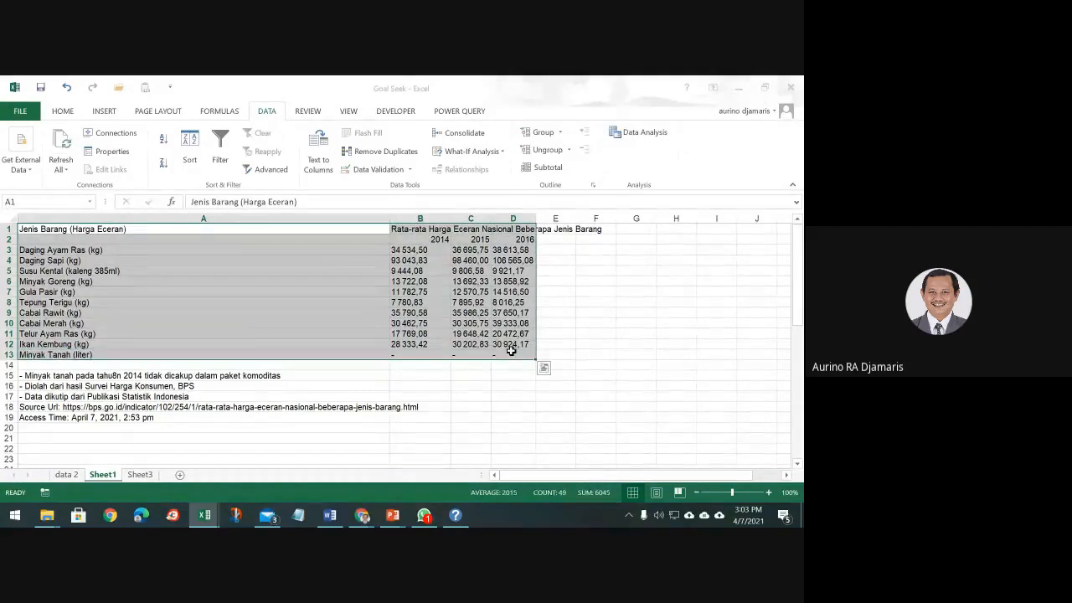
{"action": "left_click", "coordinate": [101, 116]}
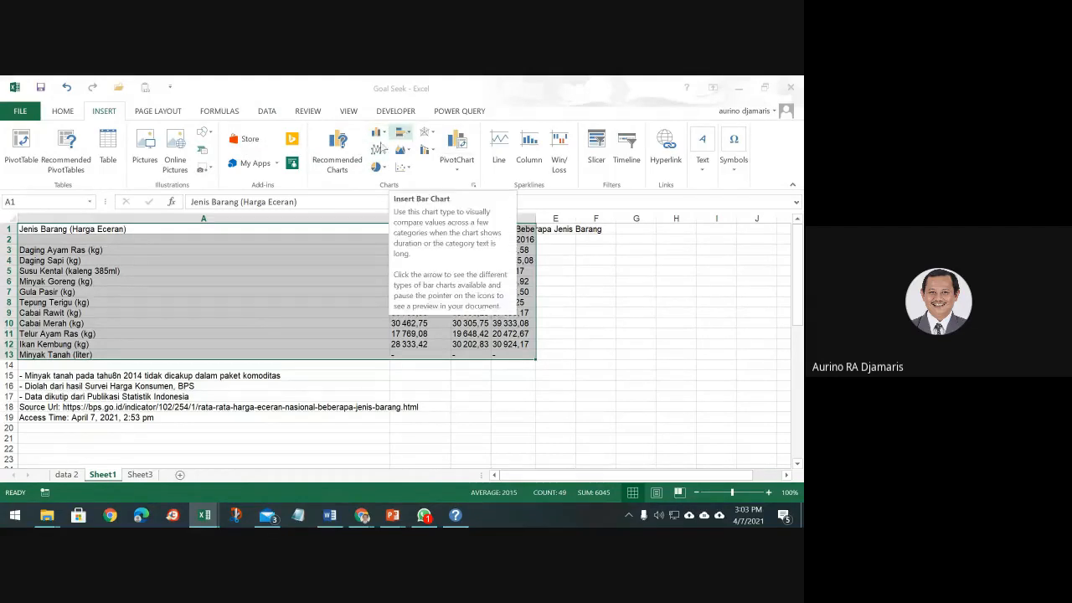
{"action": "left_click", "coordinate": [337, 149]}
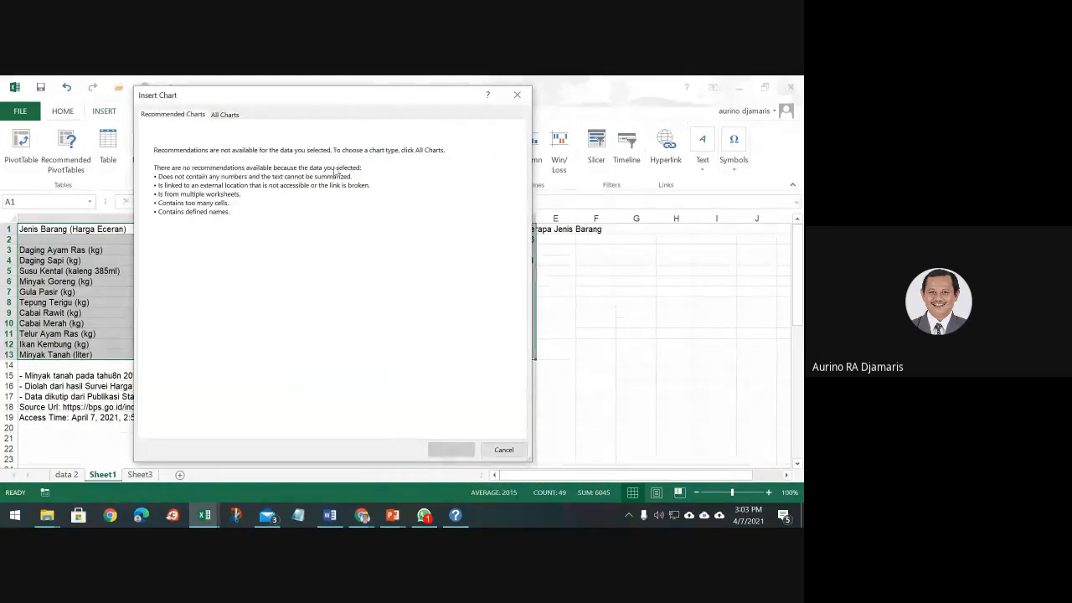
{"action": "left_click", "coordinate": [224, 114]}
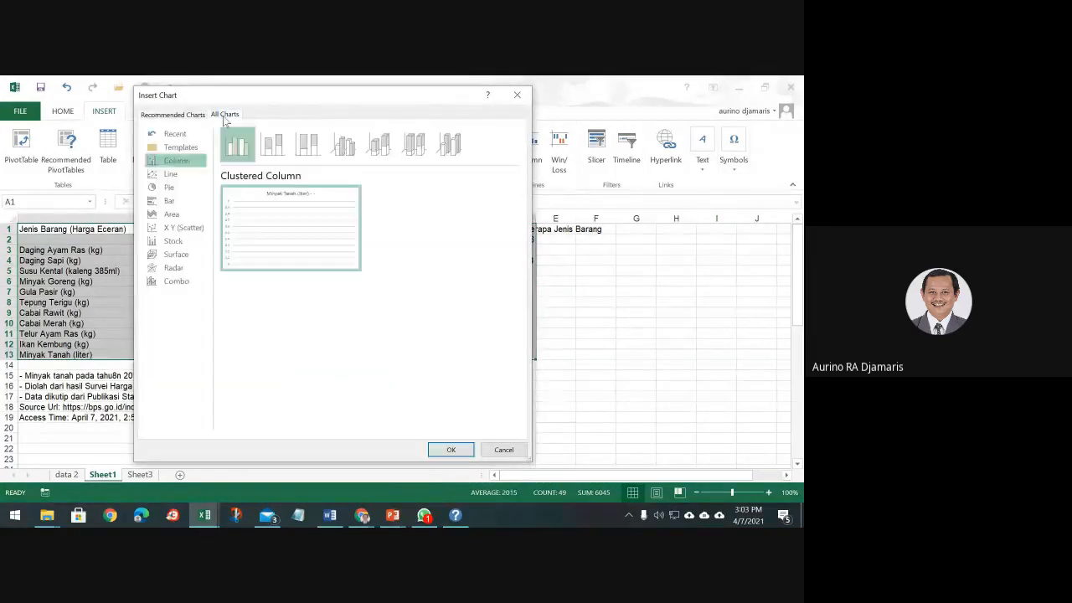
{"action": "left_click", "coordinate": [168, 202]}
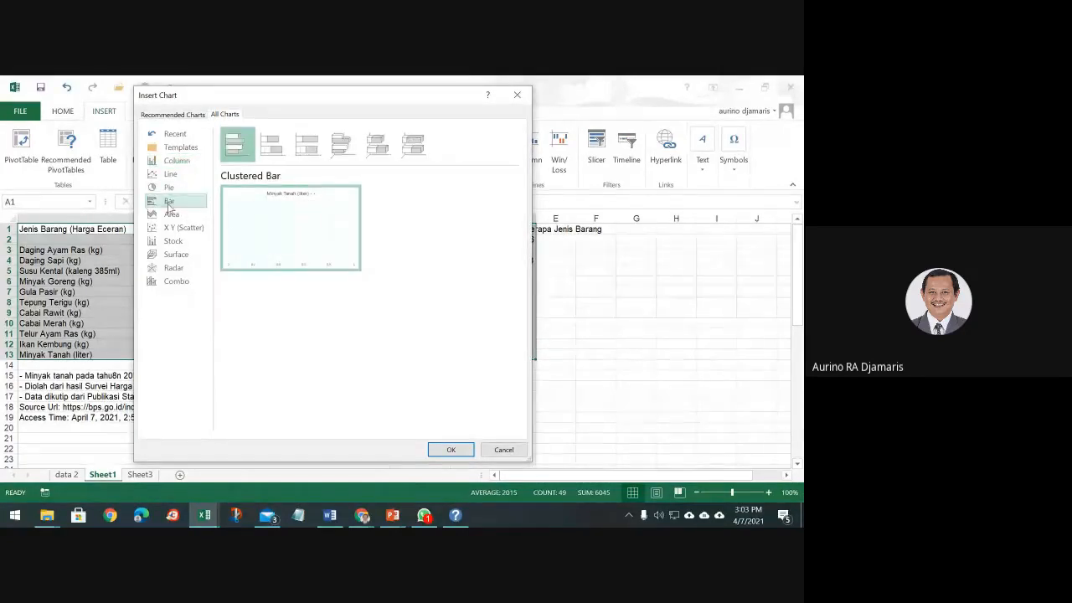
{"action": "left_click", "coordinate": [271, 146]}
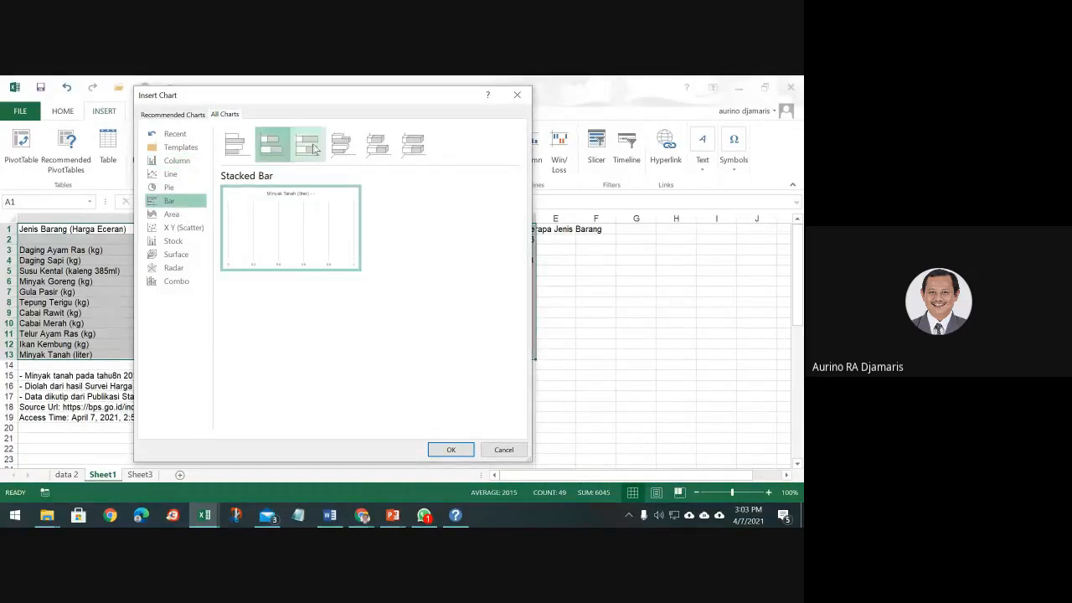
{"action": "left_click", "coordinate": [306, 146]}
{"action": "left_click", "coordinate": [335, 148]}
{"action": "left_click", "coordinate": [378, 146]}
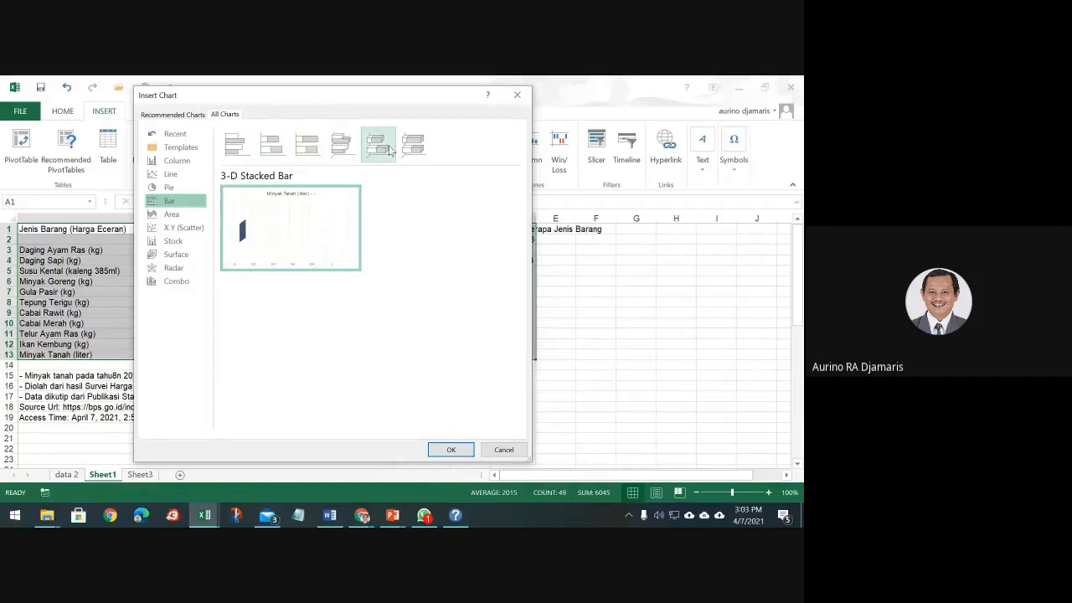
{"action": "left_click", "coordinate": [504, 449]}
{"action": "left_click", "coordinate": [414, 251]}
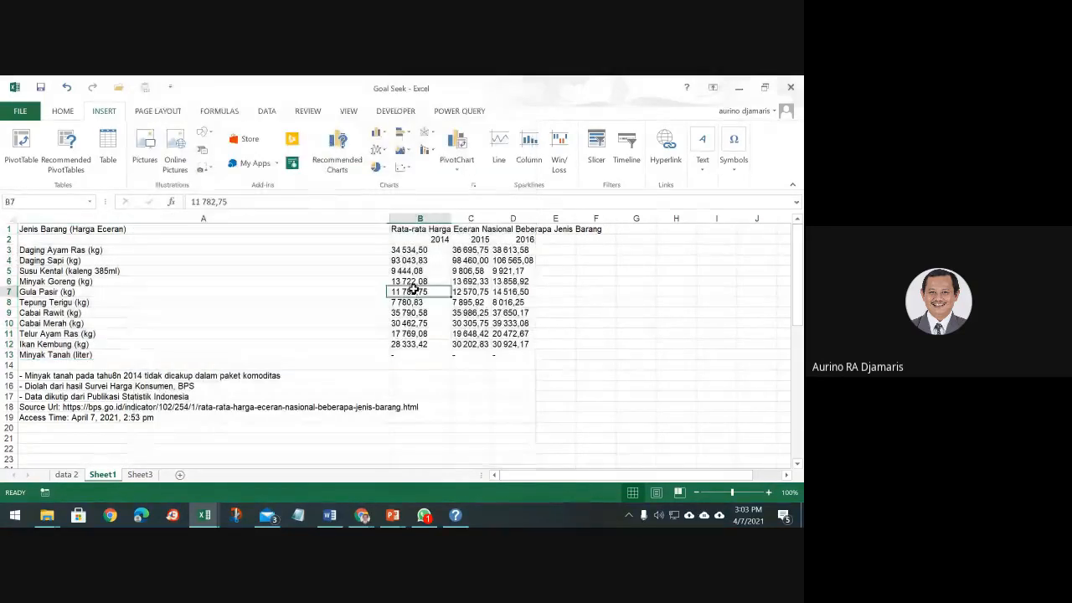
{"action": "mouse_move", "coordinate": [416, 254]}
{"action": "left_mouse_down"}
{"action": "mouse_move", "coordinate": [476, 340]}
{"action": "mouse_move", "coordinate": [417, 256]}
{"action": "left_mouse_up"}
{"action": "left_click", "coordinate": [581, 376]}
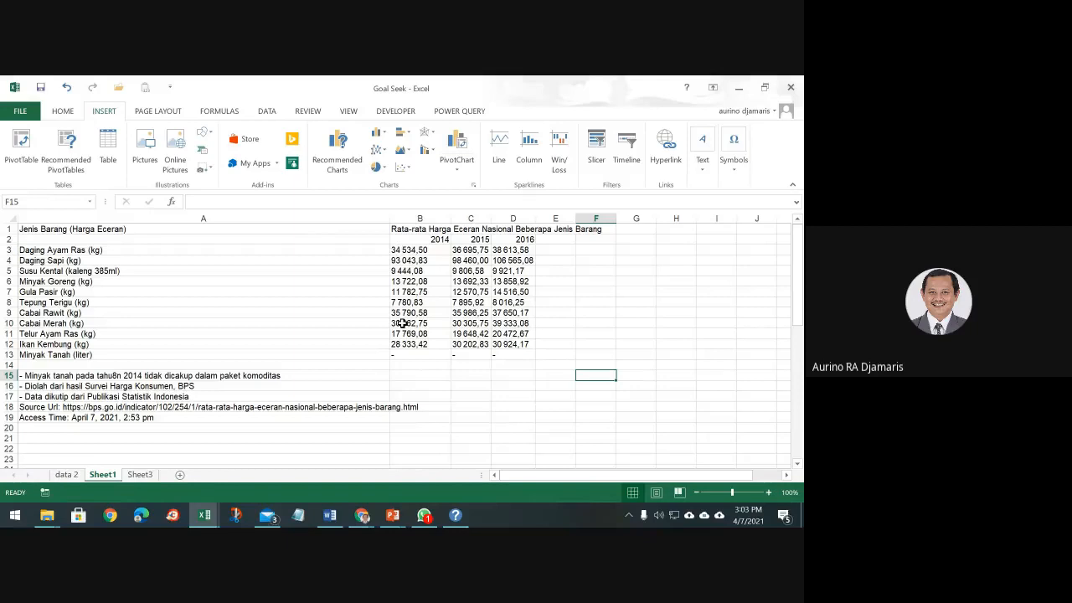
Replace every comma with a period in the price values in B3:D13.
{"action": "left_click", "coordinate": [392, 250]}
{"action": "left_click_drag", "start_coordinate": [392, 249], "coordinate": [494, 362]}
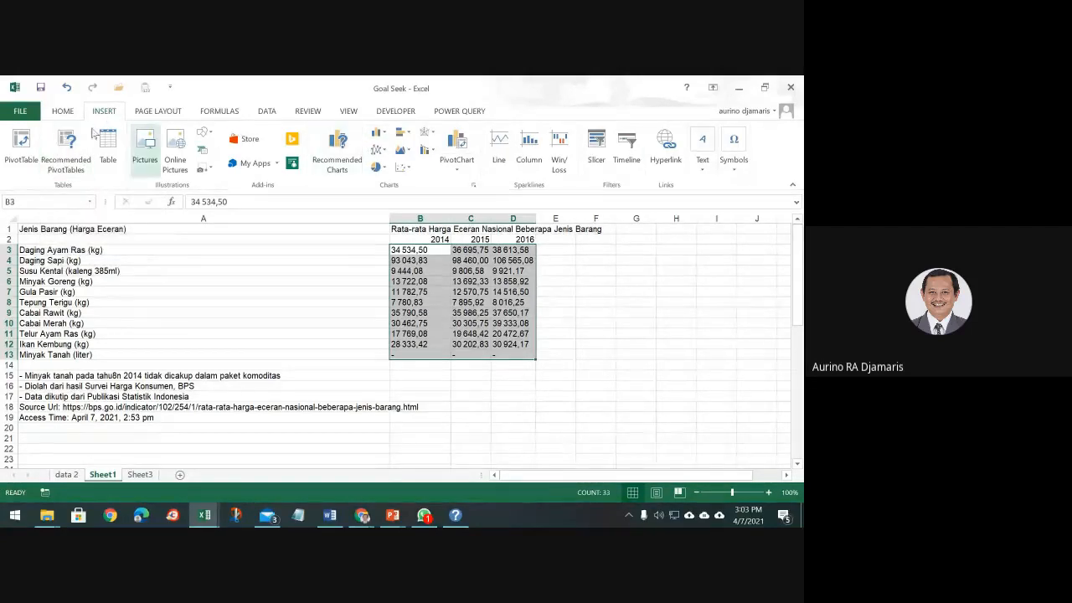
{"action": "left_click", "coordinate": [58, 110]}
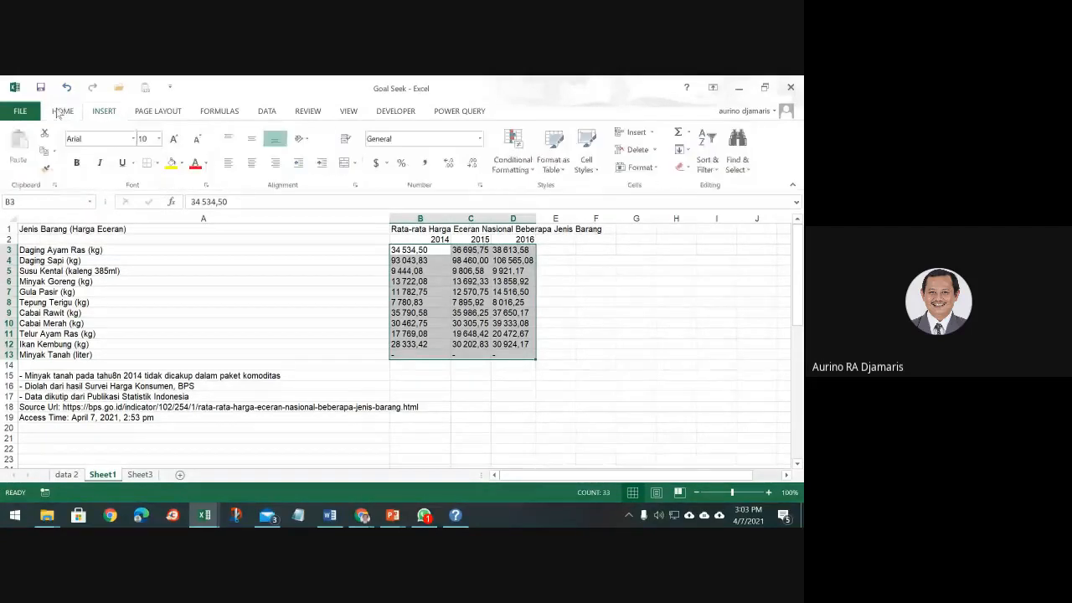
{"action": "left_click", "coordinate": [740, 152]}
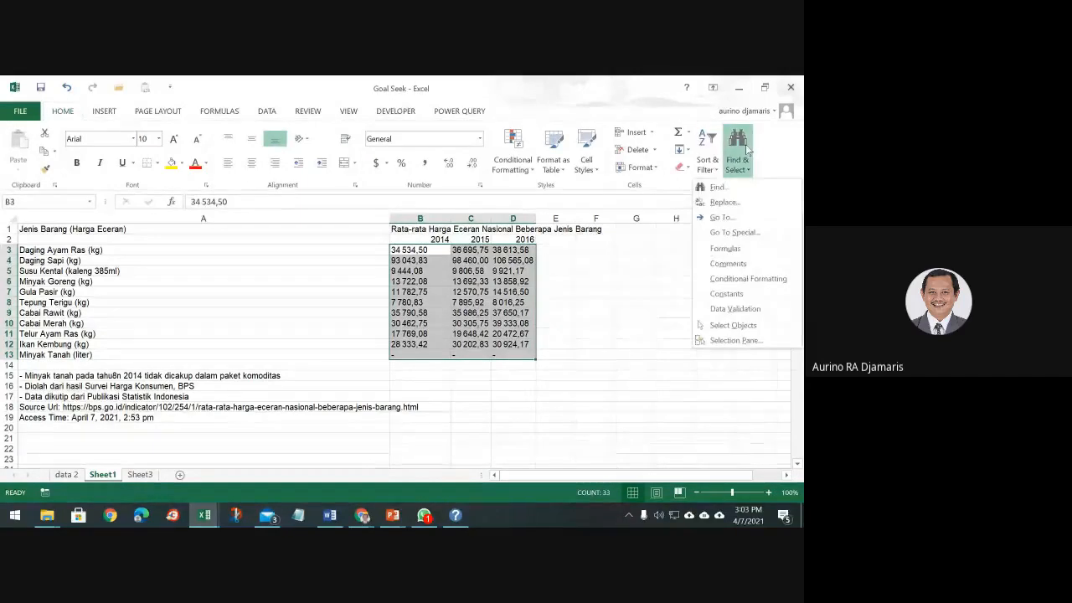
{"action": "left_click", "coordinate": [750, 204]}
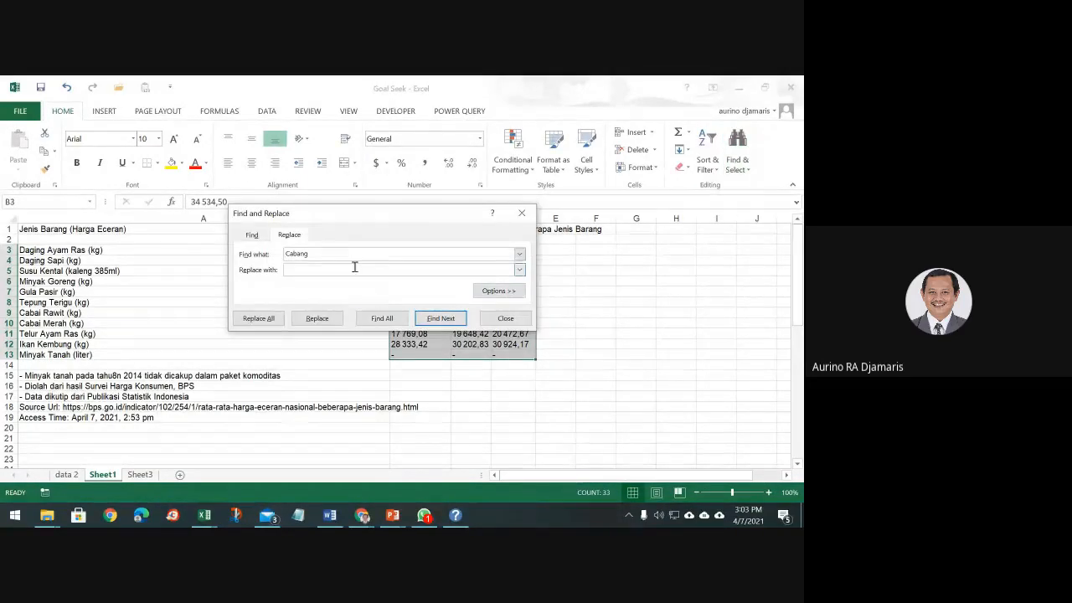
{"action": "key", "text": "BackSpace"}
{"action": "left_click", "coordinate": [288, 266]}
{"action": "type", "text": ","}
{"action": "left_click", "coordinate": [276, 327]}
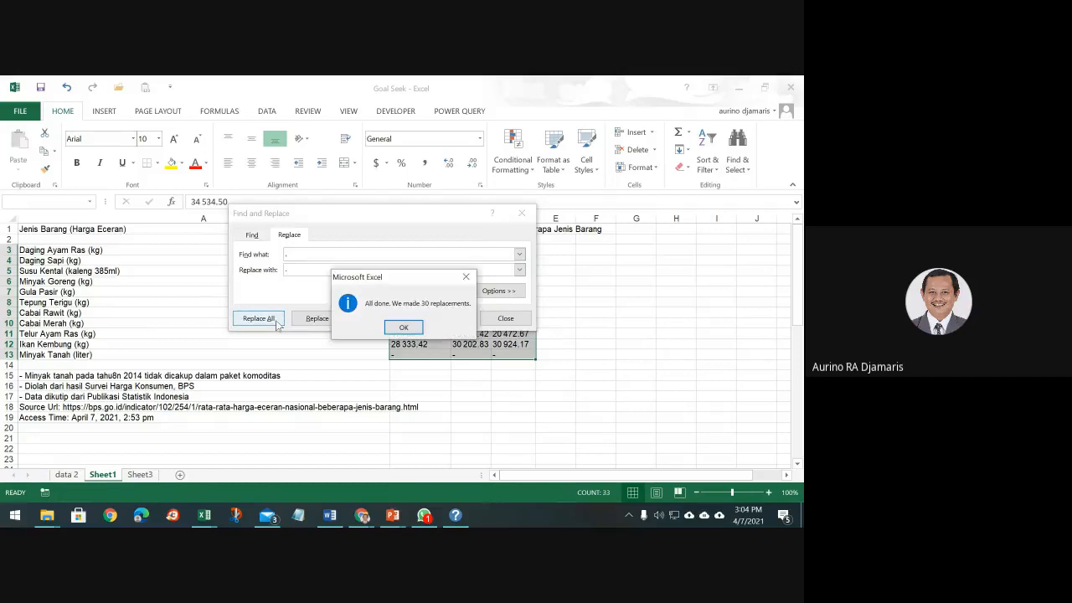
{"action": "left_click", "coordinate": [402, 328]}
Try to remove the spaces from the prices in B3:D13 by replacing them with nothing.
{"action": "left_click", "coordinate": [298, 254]}
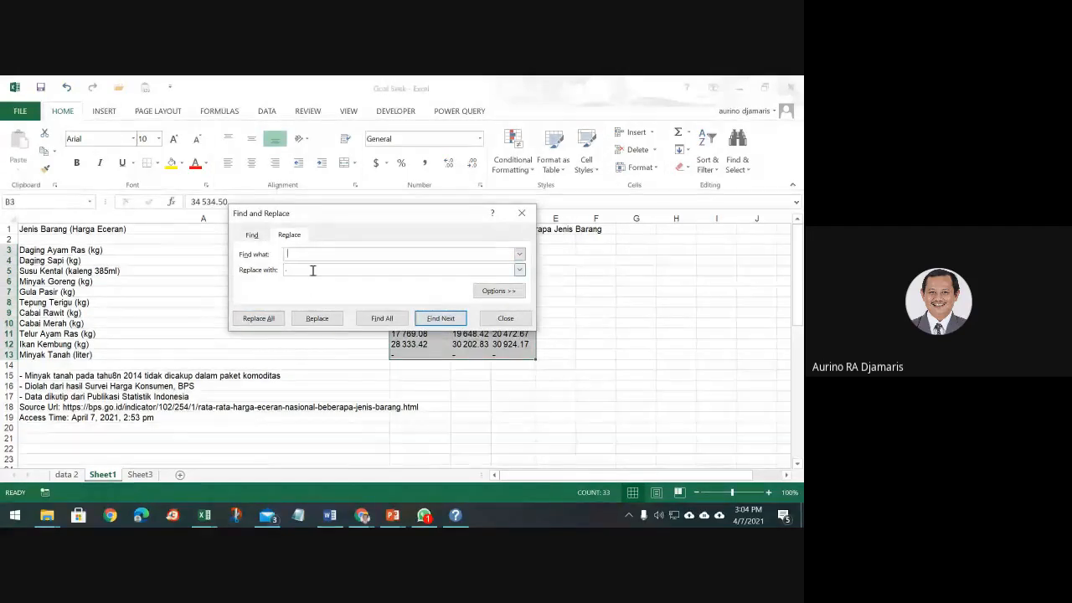
{"action": "left_click_drag", "start_coordinate": [310, 270], "coordinate": [287, 272]}
{"action": "key", "text": "BackSpace"}
{"action": "left_click", "coordinate": [259, 318]}
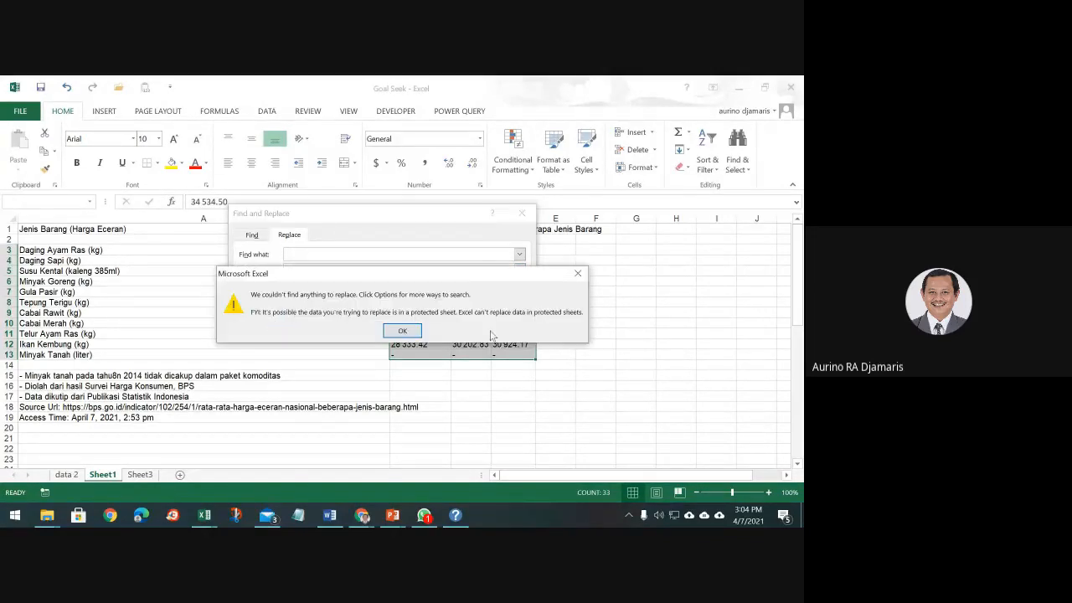
{"action": "left_click", "coordinate": [402, 330]}
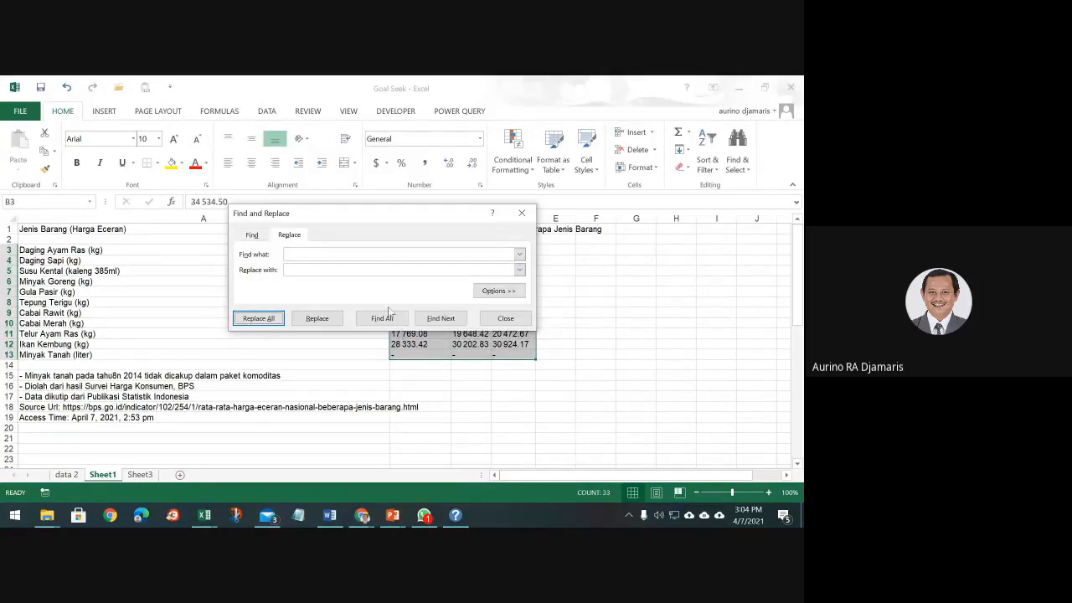
{"action": "left_click", "coordinate": [498, 322]}
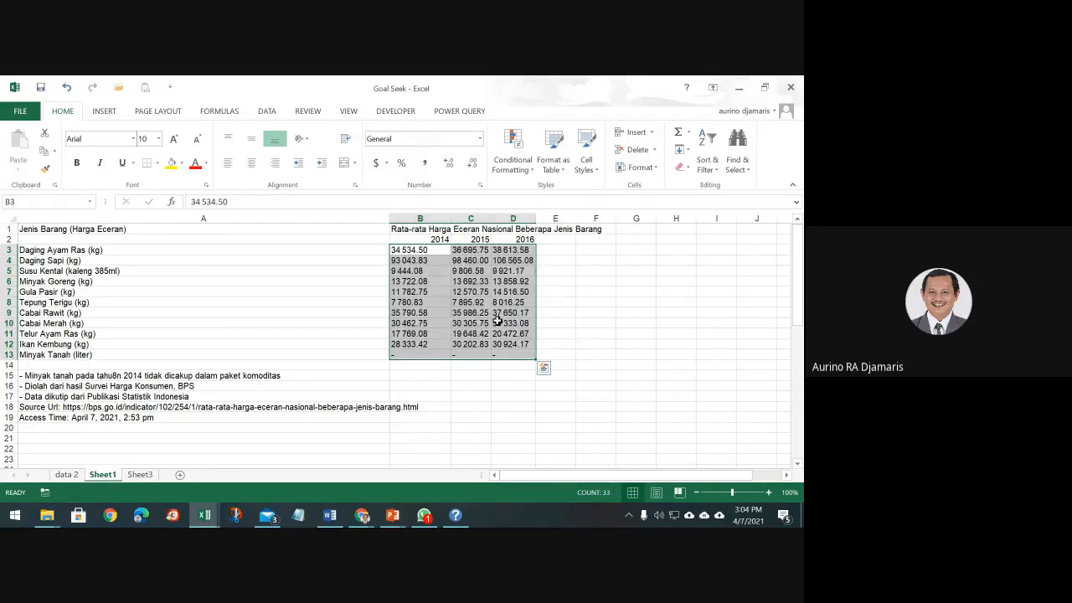
Reselect the prices in B3:D13 and retry replacing their thousands spaces with nothing.
{"action": "left_click", "coordinate": [422, 252]}
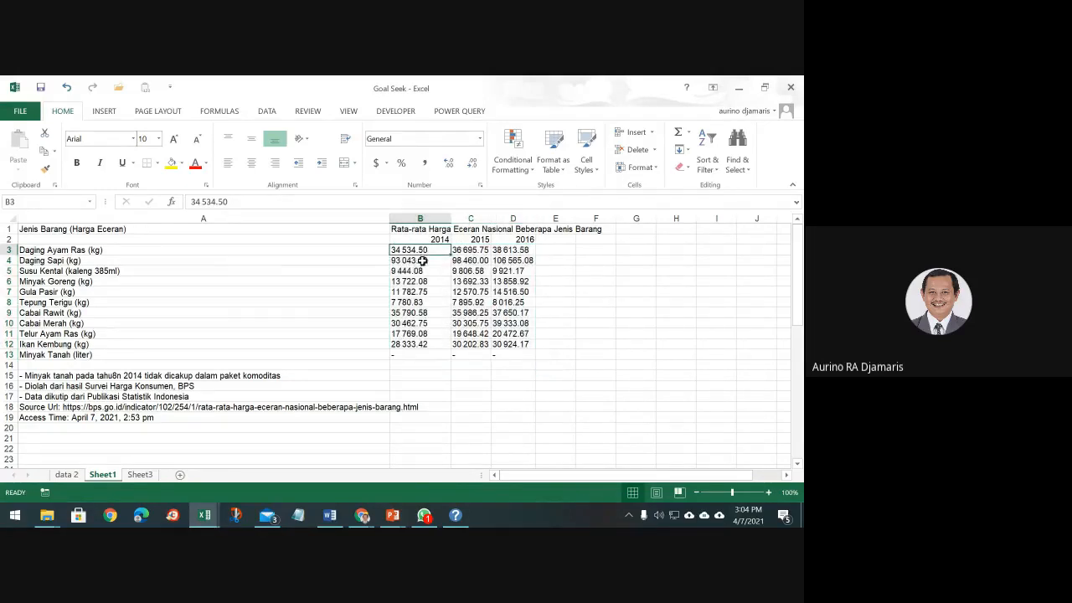
{"action": "left_click_drag", "start_coordinate": [416, 249], "coordinate": [512, 355]}
{"action": "left_click", "coordinate": [737, 155]}
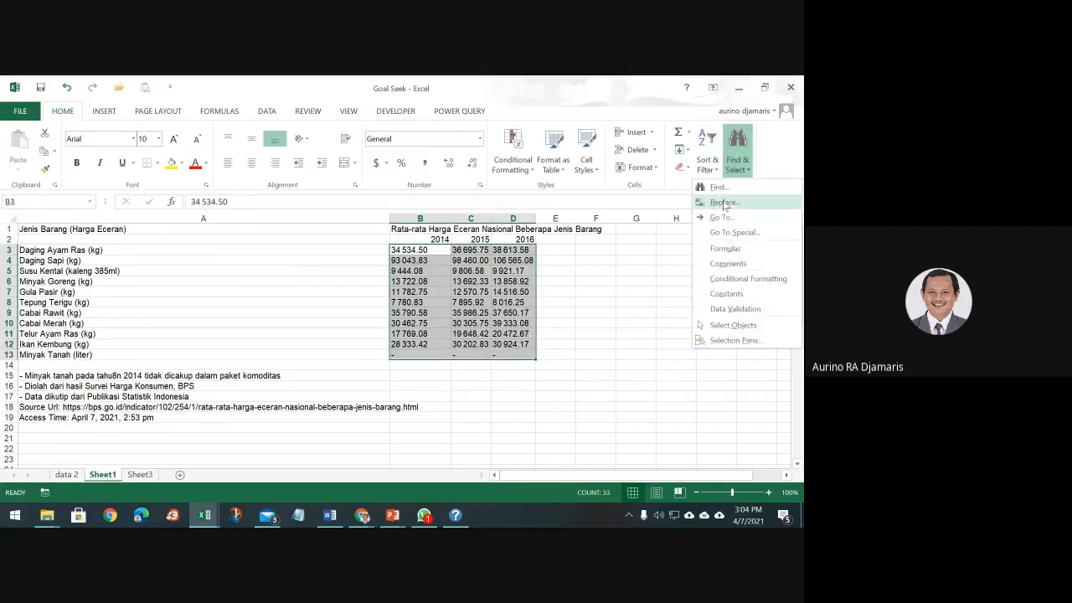
{"action": "left_click", "coordinate": [725, 204]}
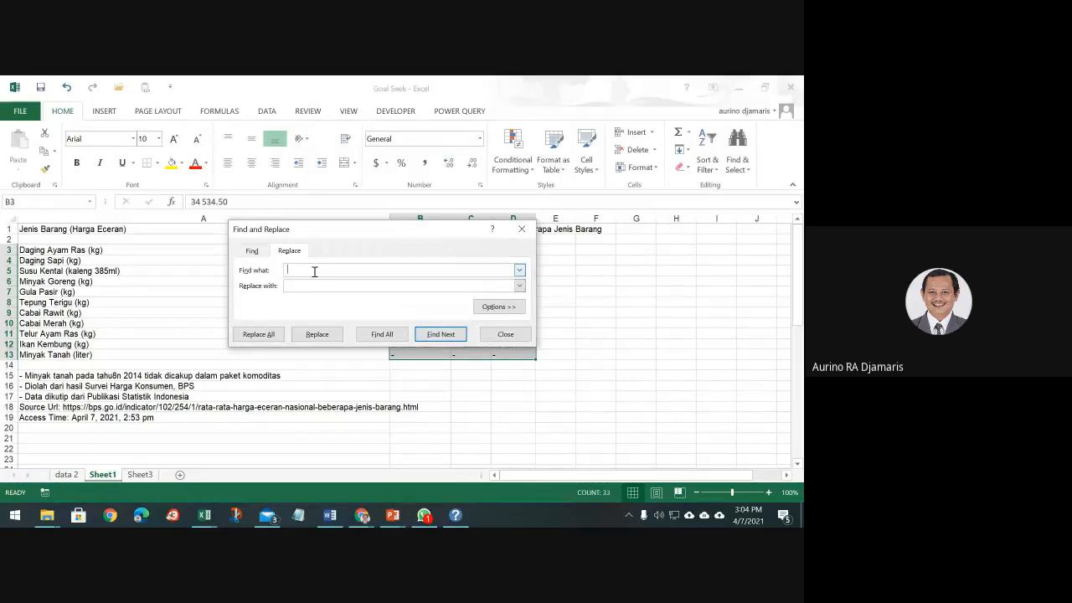
{"action": "left_click", "coordinate": [257, 334]}
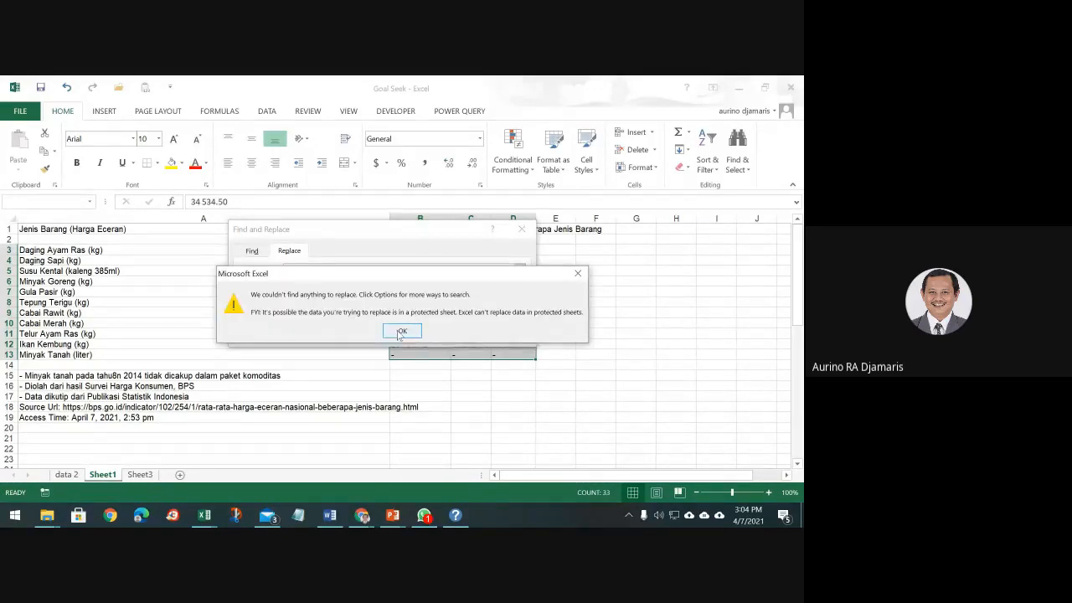
{"action": "left_click", "coordinate": [400, 331]}
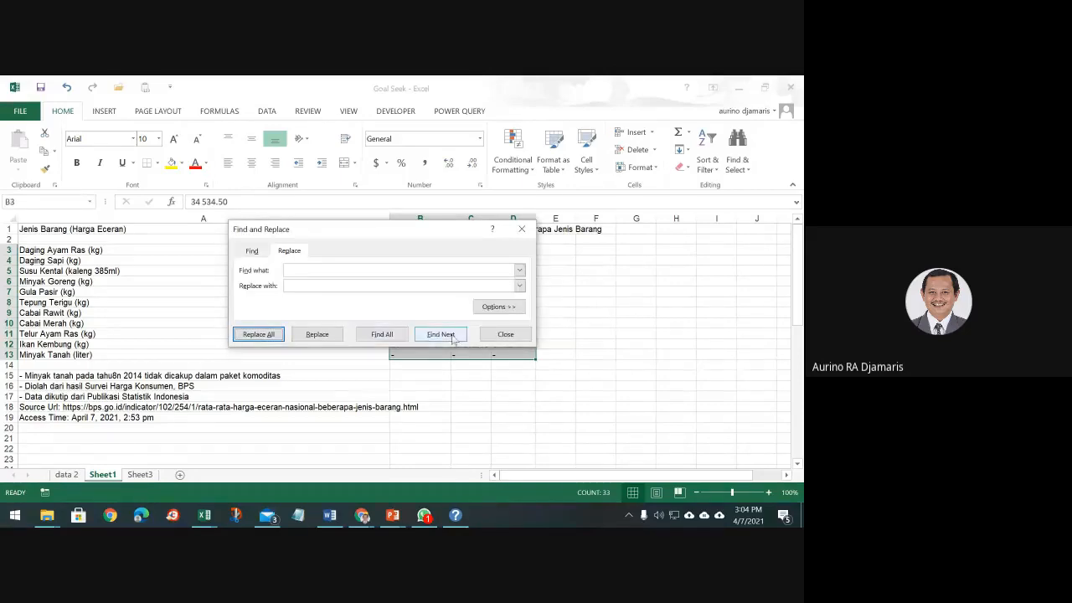
{"action": "left_click", "coordinate": [505, 333]}
Check the thousands separator inside B3's price, and repeat the replacement of the blank separator with nothing across B3:D13.
{"action": "left_click", "coordinate": [416, 253]}
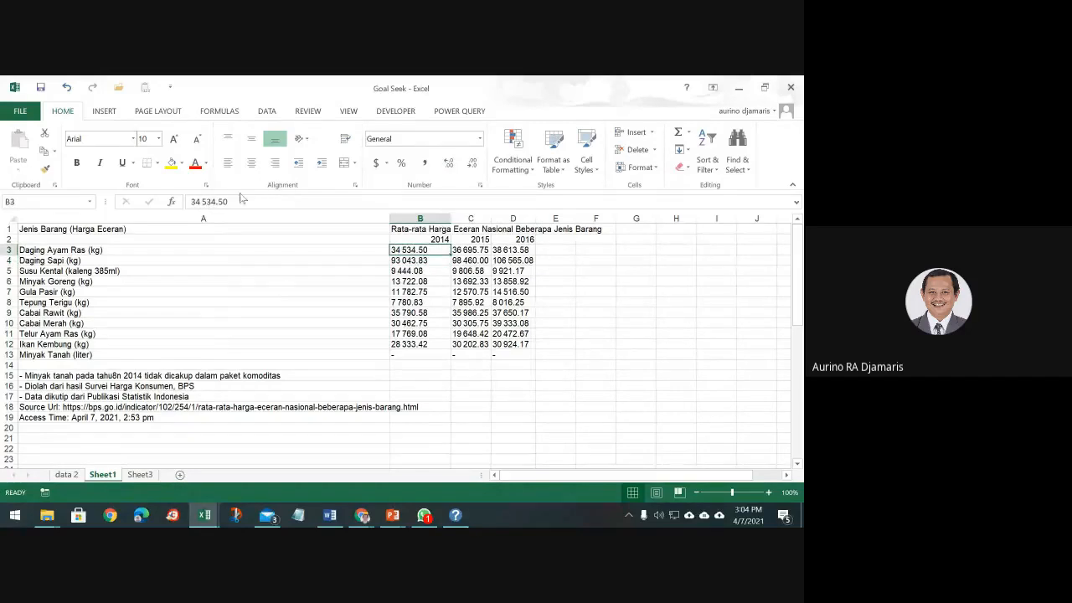
{"action": "left_click", "coordinate": [201, 204]}
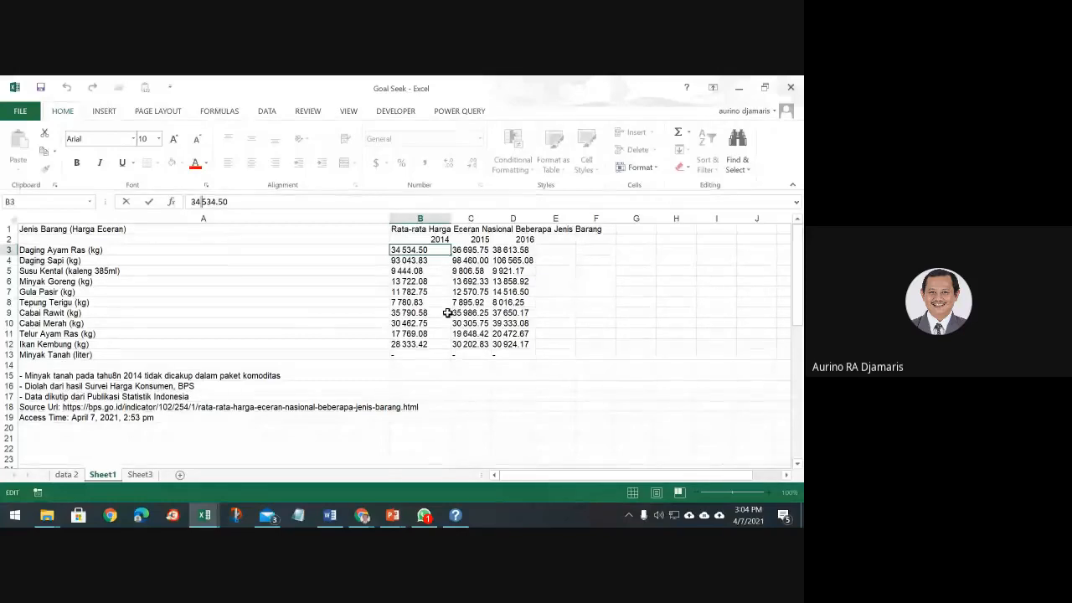
{"action": "left_click", "coordinate": [478, 340]}
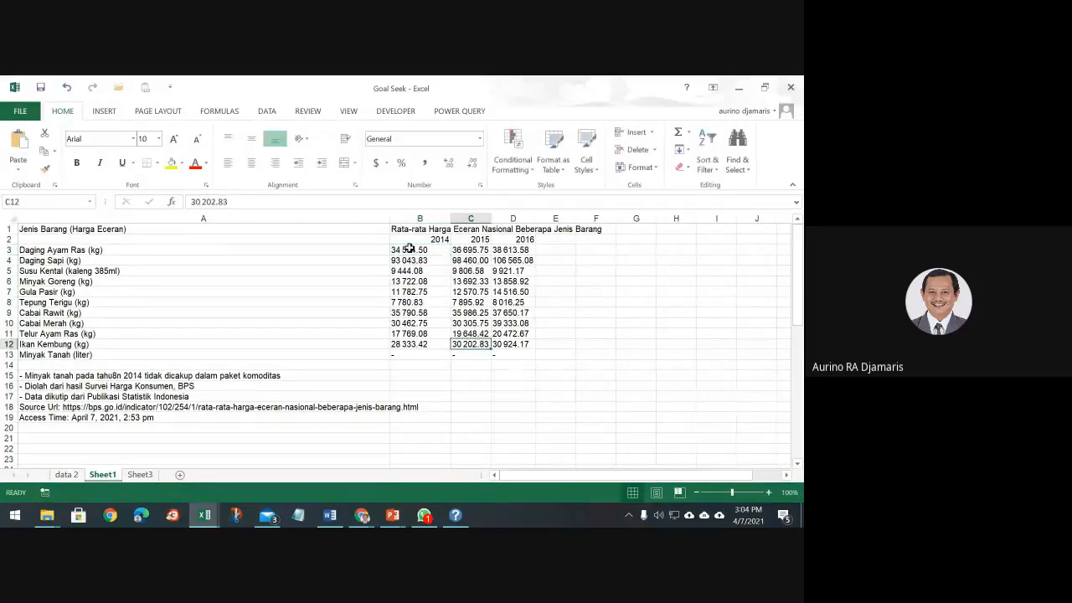
{"action": "left_click_drag", "start_coordinate": [411, 250], "coordinate": [510, 354]}
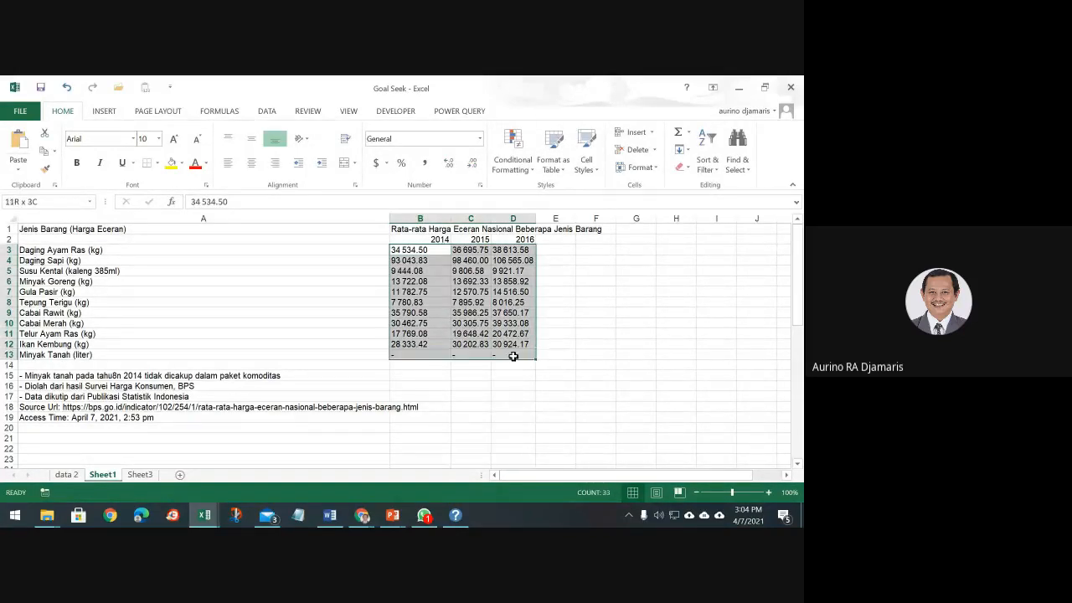
{"action": "left_click", "coordinate": [742, 170]}
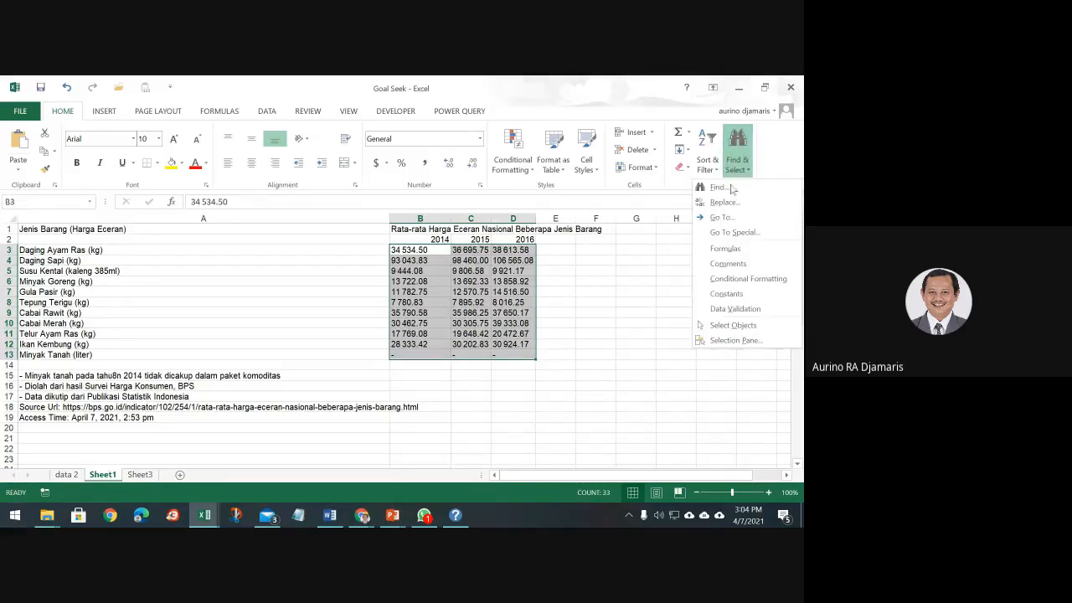
{"action": "left_click", "coordinate": [747, 203]}
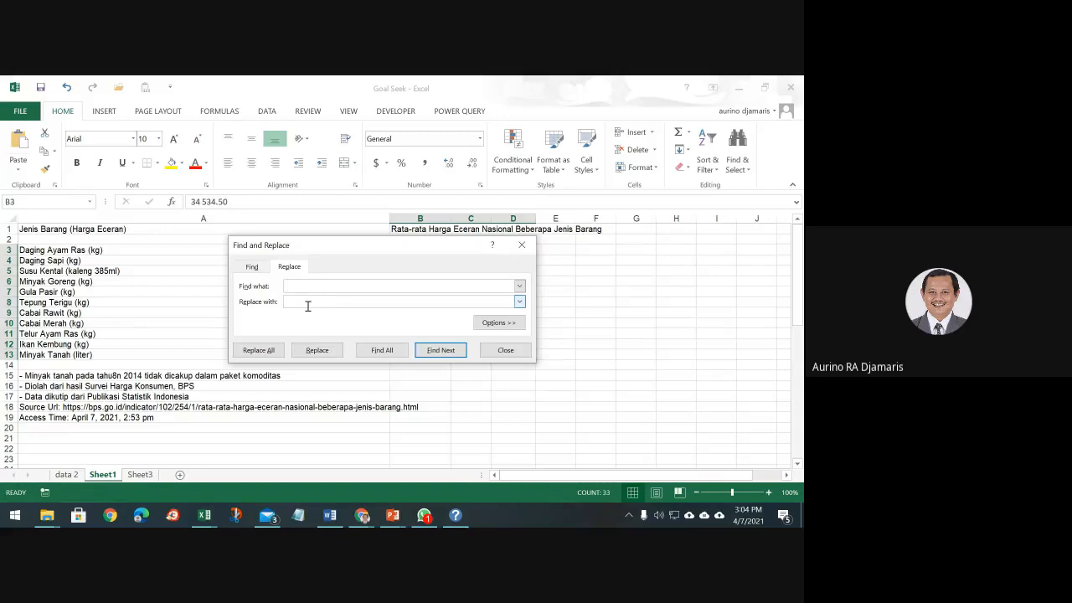
{"action": "left_click", "coordinate": [281, 347]}
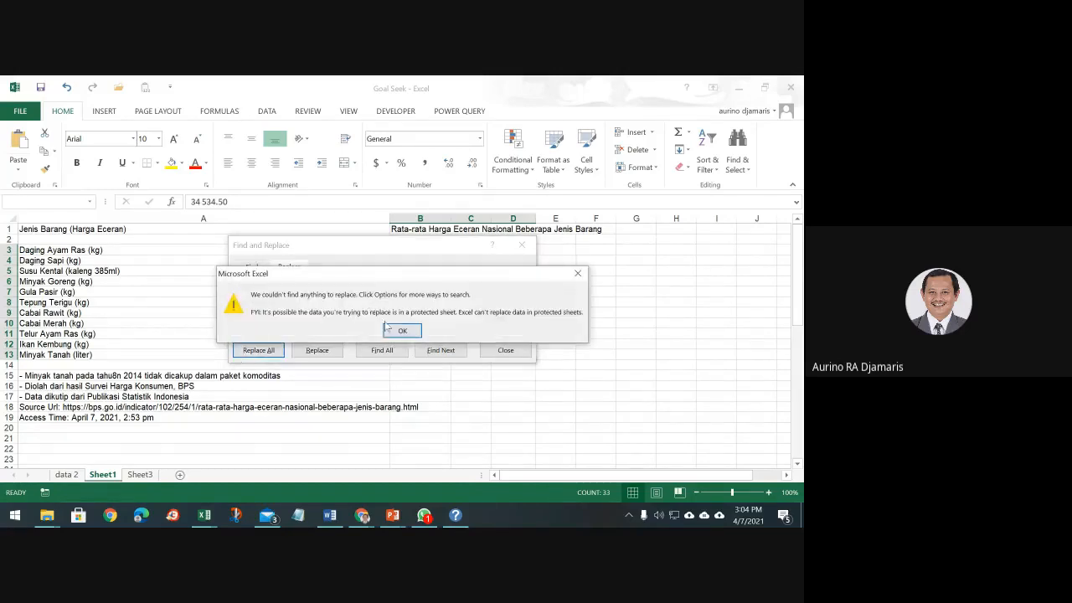
{"action": "left_click", "coordinate": [399, 331]}
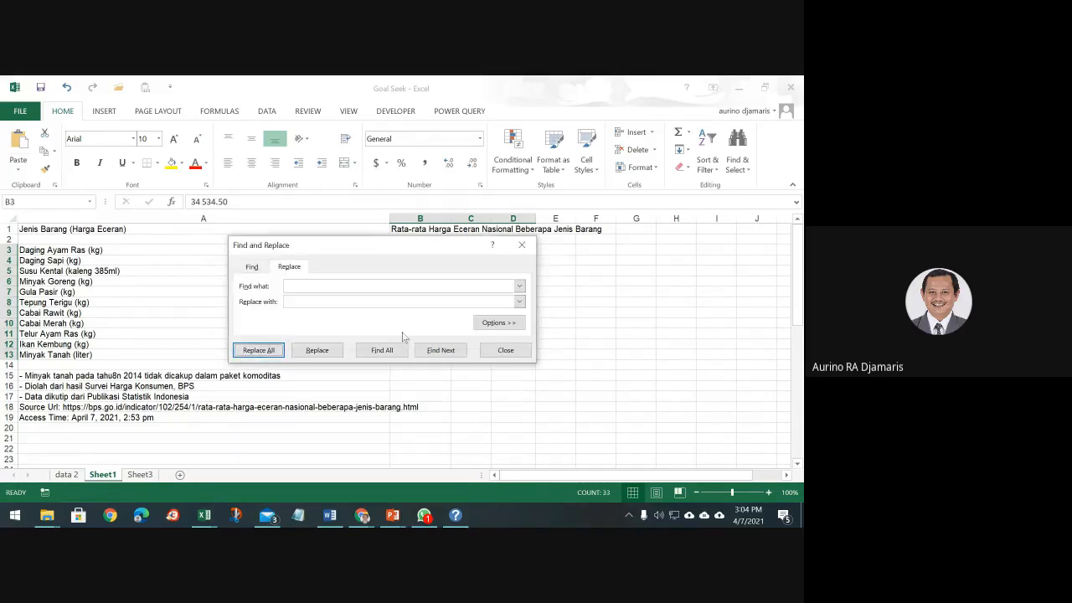
{"action": "left_click", "coordinate": [505, 350]}
Try to convert B3's text price into a number in cell F3 with the formula =VALUE(B3).
{"action": "left_click", "coordinate": [429, 250]}
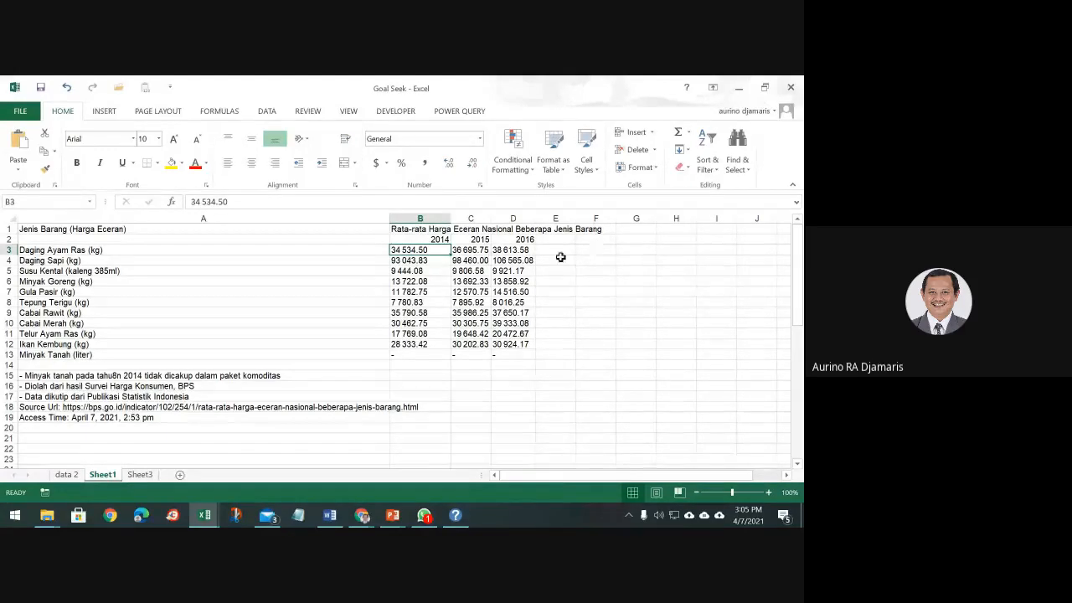
{"action": "left_click", "coordinate": [599, 252]}
{"action": "type", "text": "="}
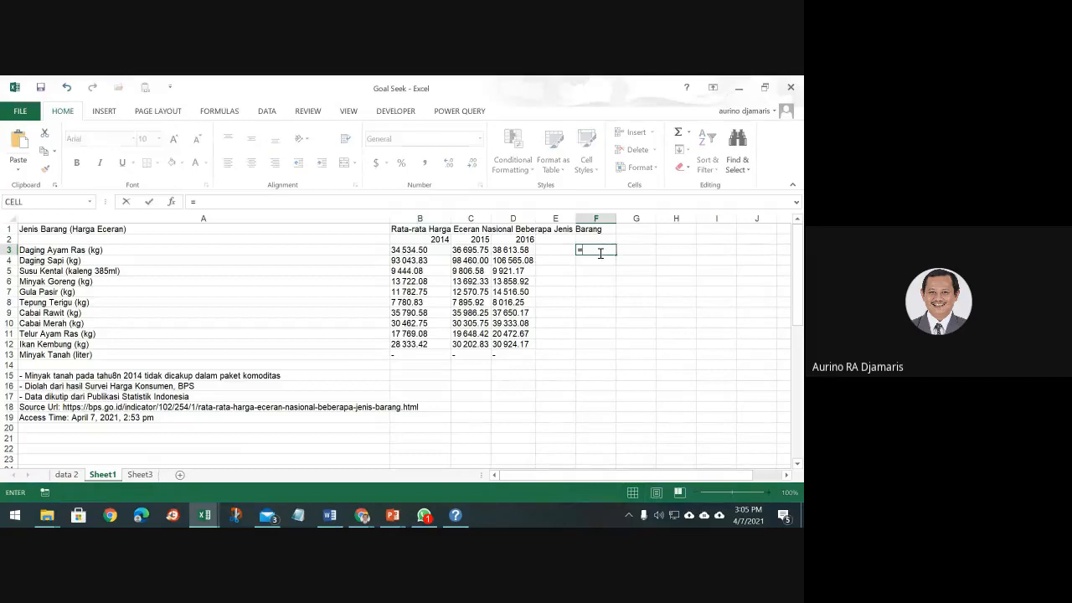
{"action": "type", "text": "vl"}
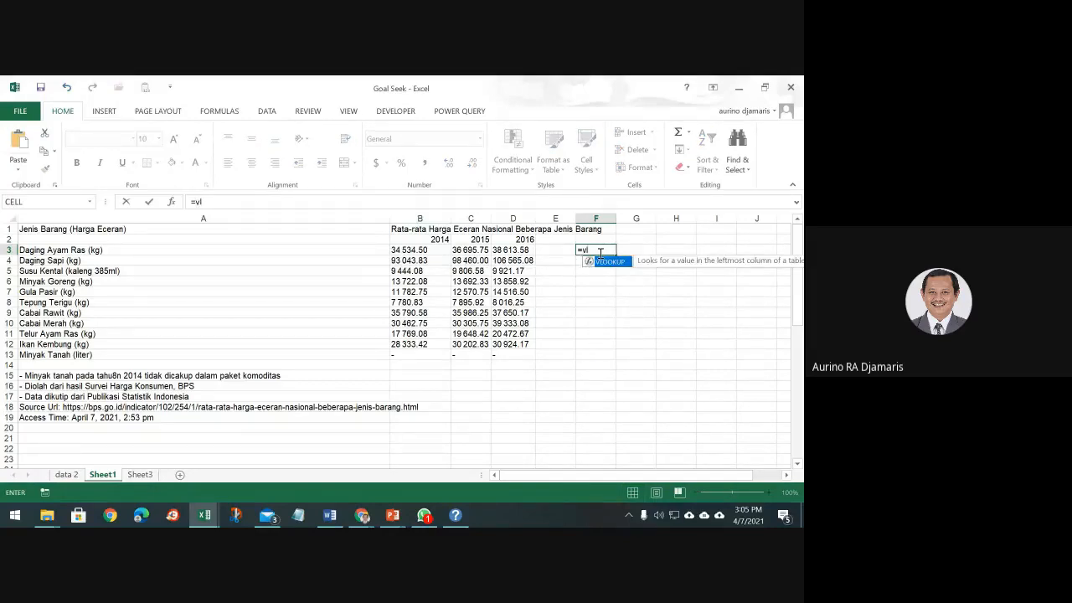
{"action": "key", "text": "BackSpace"}
{"action": "type", "text": "alue"}
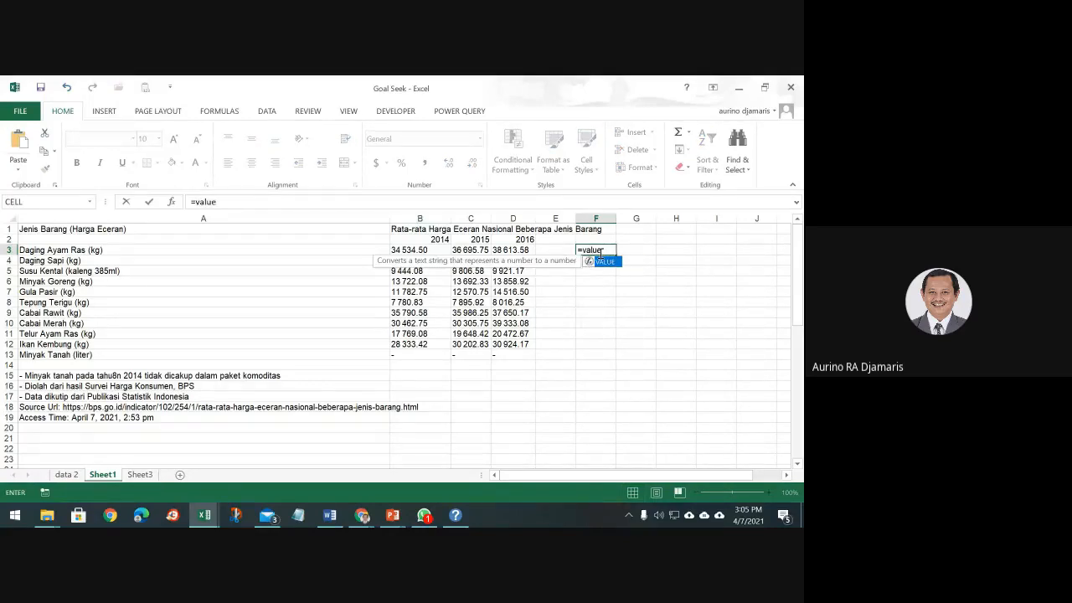
{"action": "type", "text": "("}
{"action": "key", "text": "Left"}
{"action": "key", "text": "Left"}
{"action": "key", "text": "Left"}
{"action": "key", "text": "Left"}
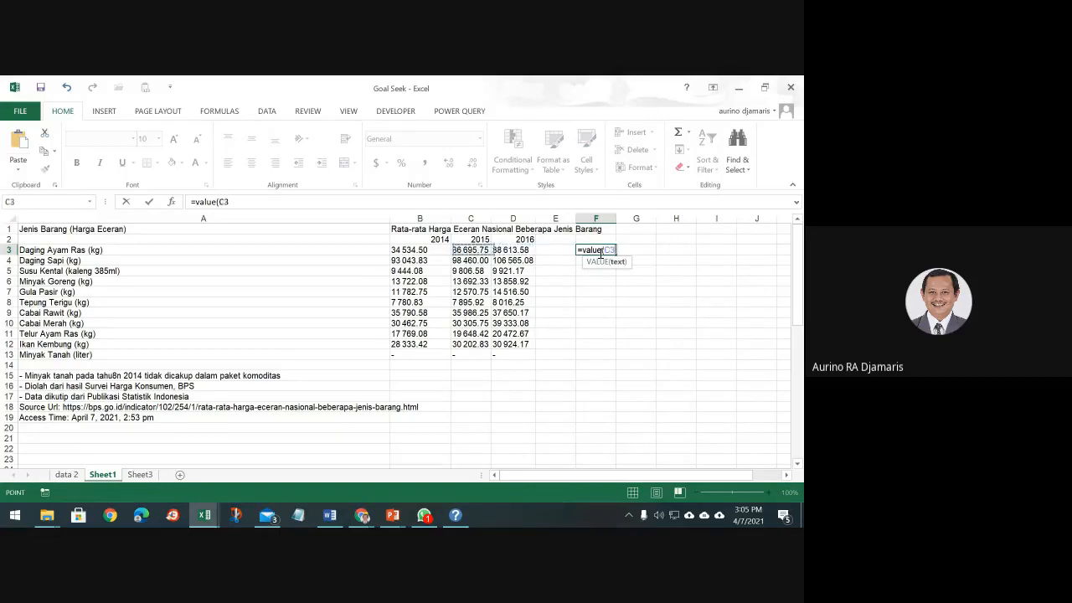
{"action": "key", "text": "Return"}
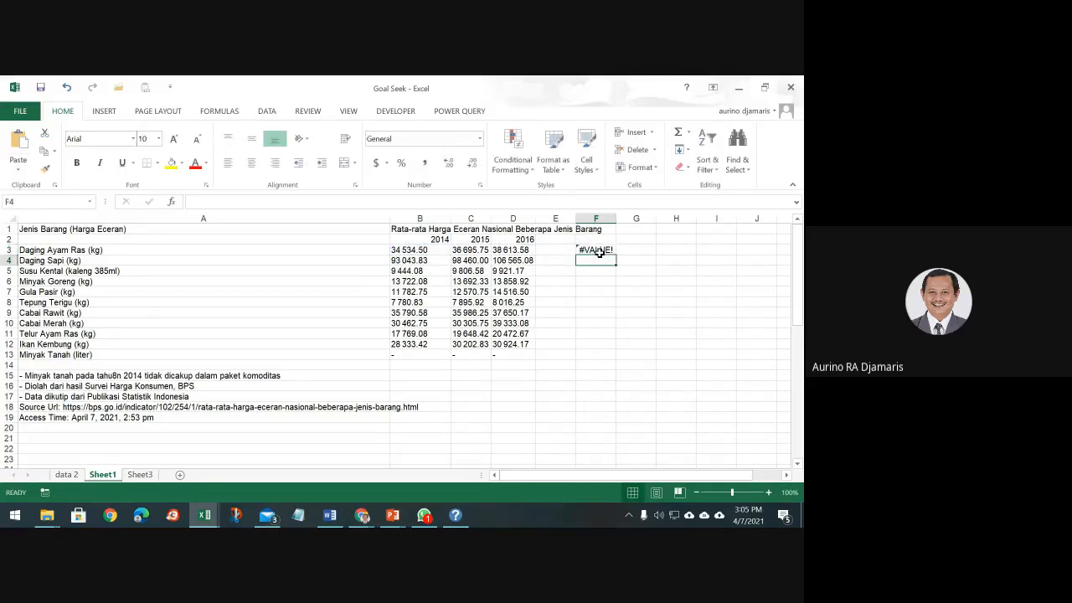
{"action": "left_click", "coordinate": [600, 251]}
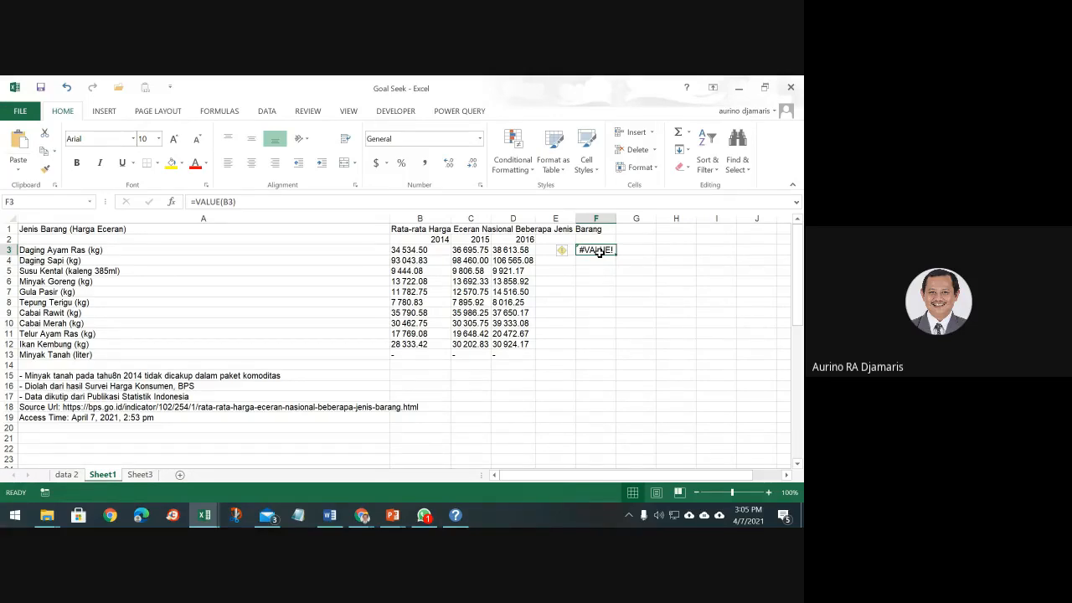
Overwrite cell F3 with the formula =CHAR(B3) to test the character content of B3.
{"action": "left_click", "coordinate": [413, 251]}
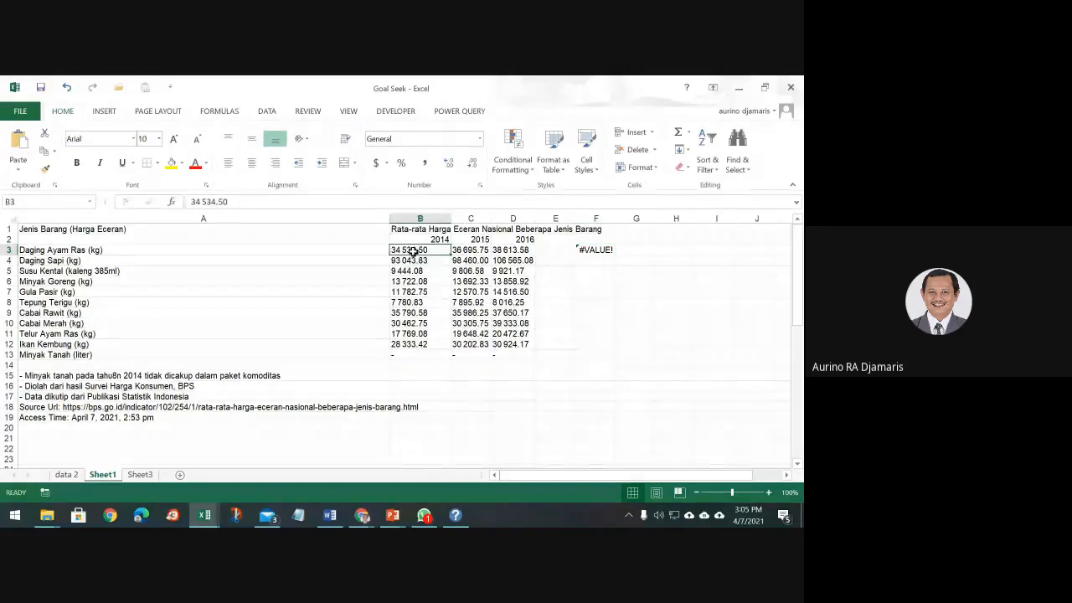
{"action": "left_click", "coordinate": [595, 249]}
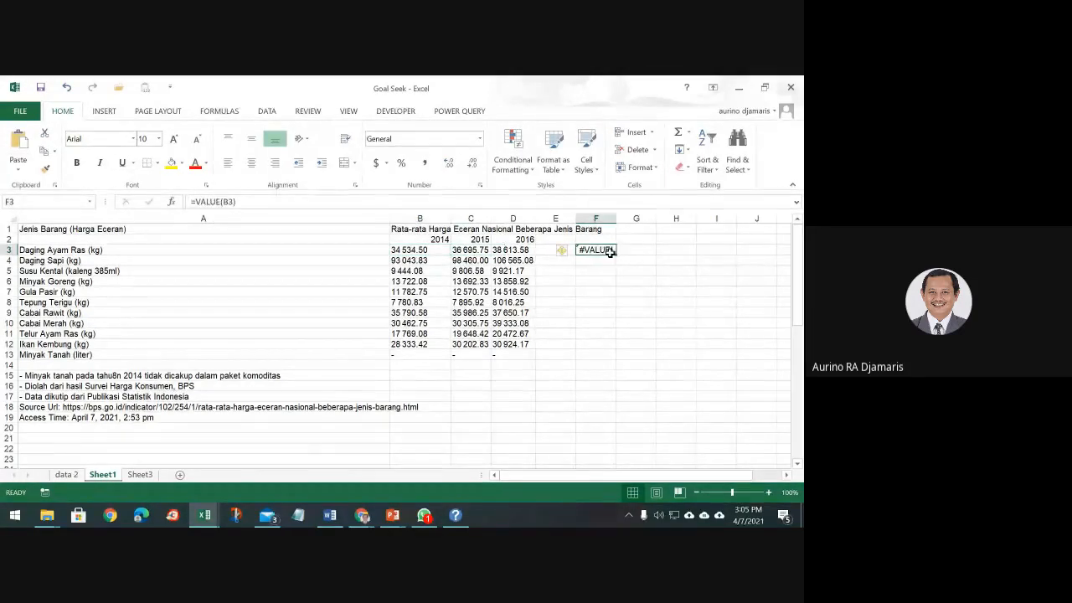
{"action": "type", "text": "=ch"}
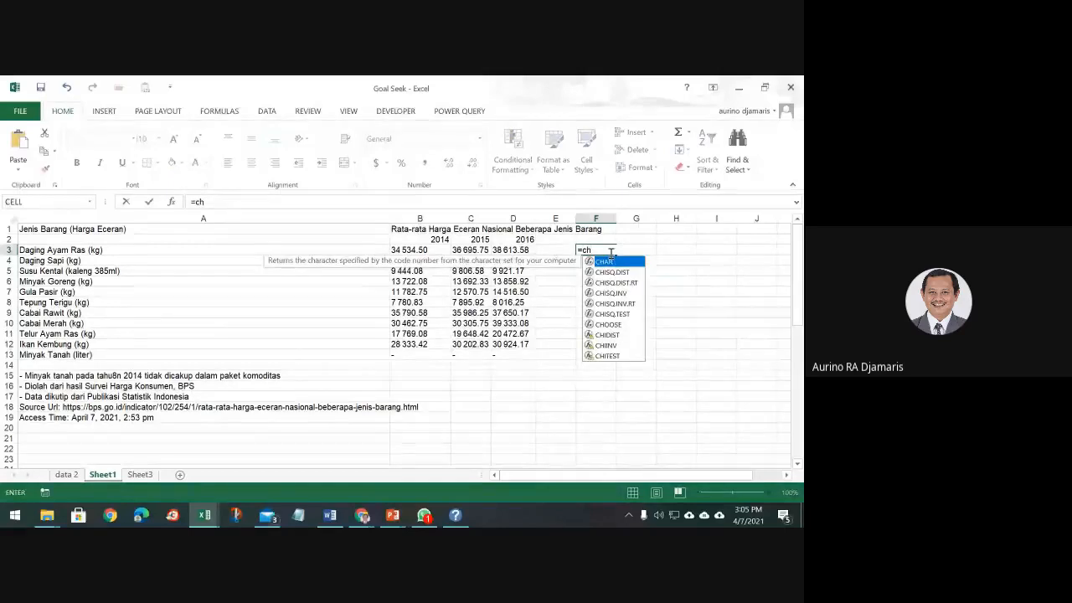
{"action": "type", "text": "r("}
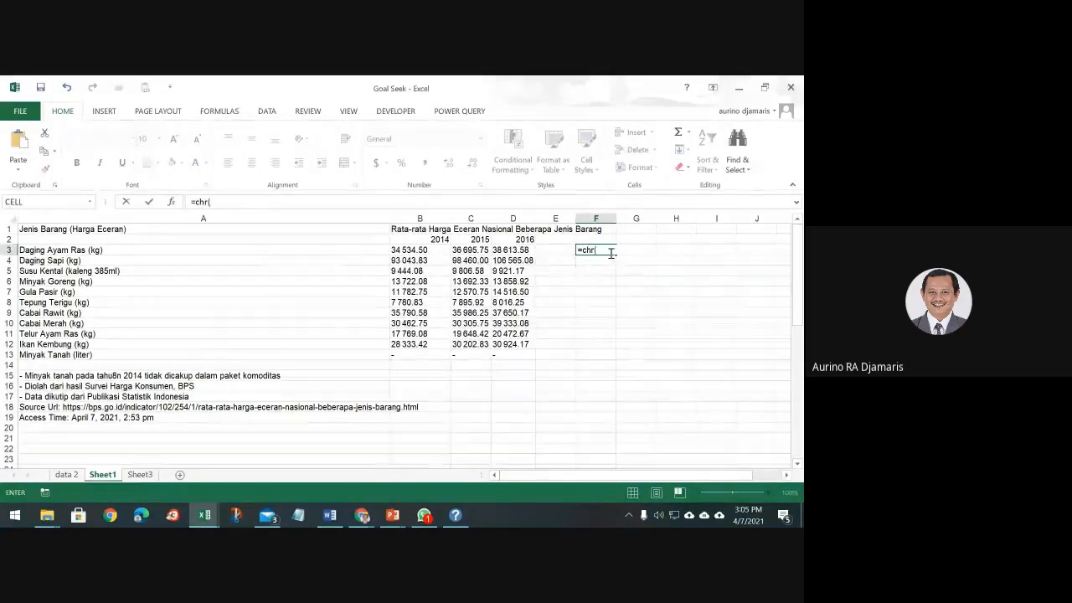
{"action": "key", "text": "BackSpace"}
{"action": "key", "text": "BackSpace"}
{"action": "type", "text": "ar"}
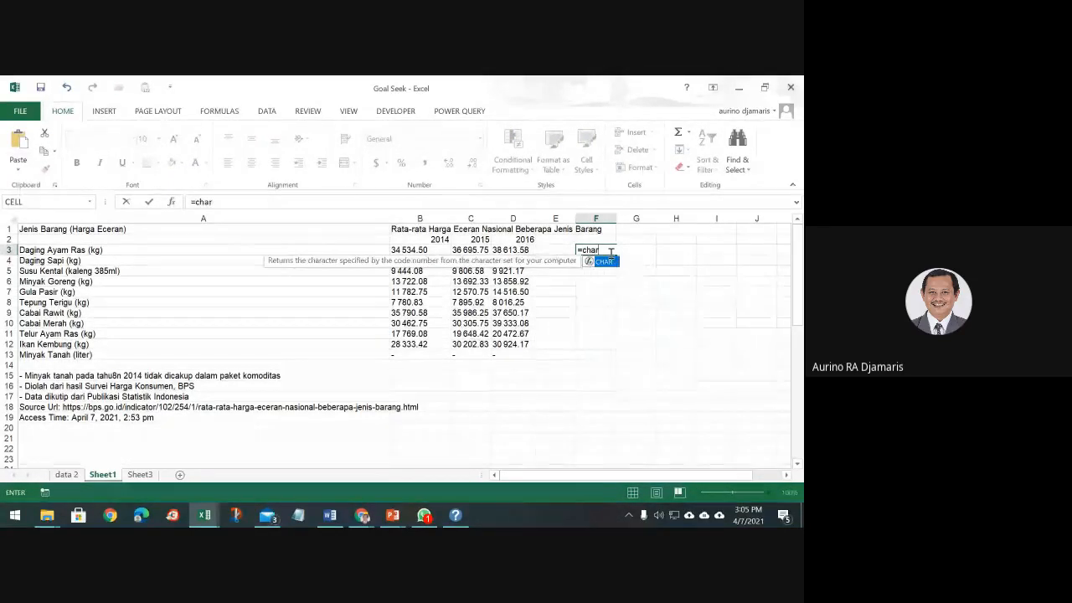
{"action": "type", "text": "("}
{"action": "key", "text": "Left"}
{"action": "key", "text": "Left"}
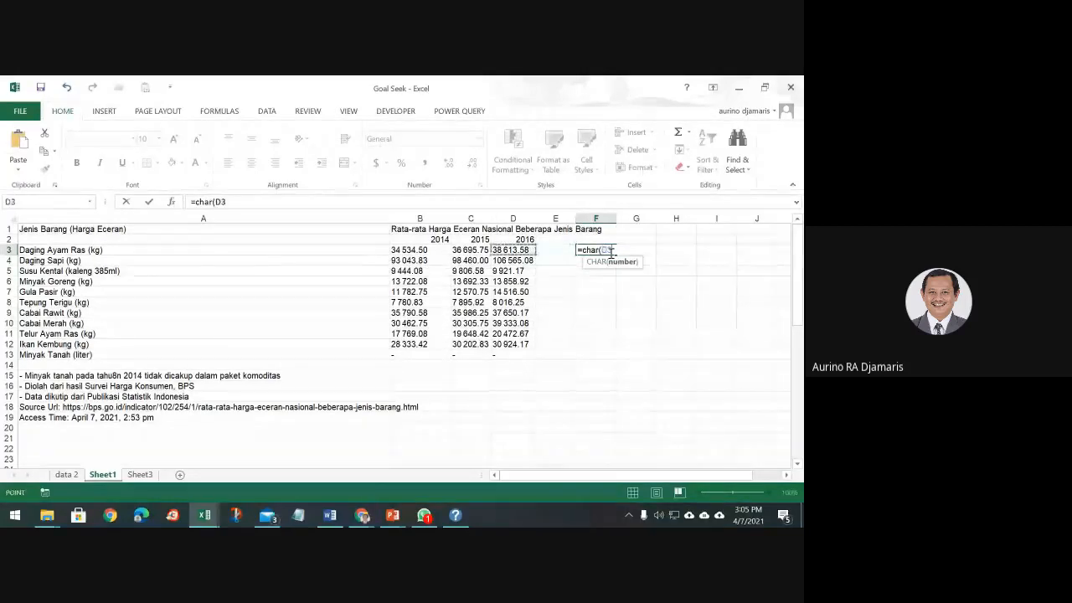
{"action": "key", "text": "Left"}
{"action": "key", "text": "Left"}
{"action": "key", "text": "Return"}
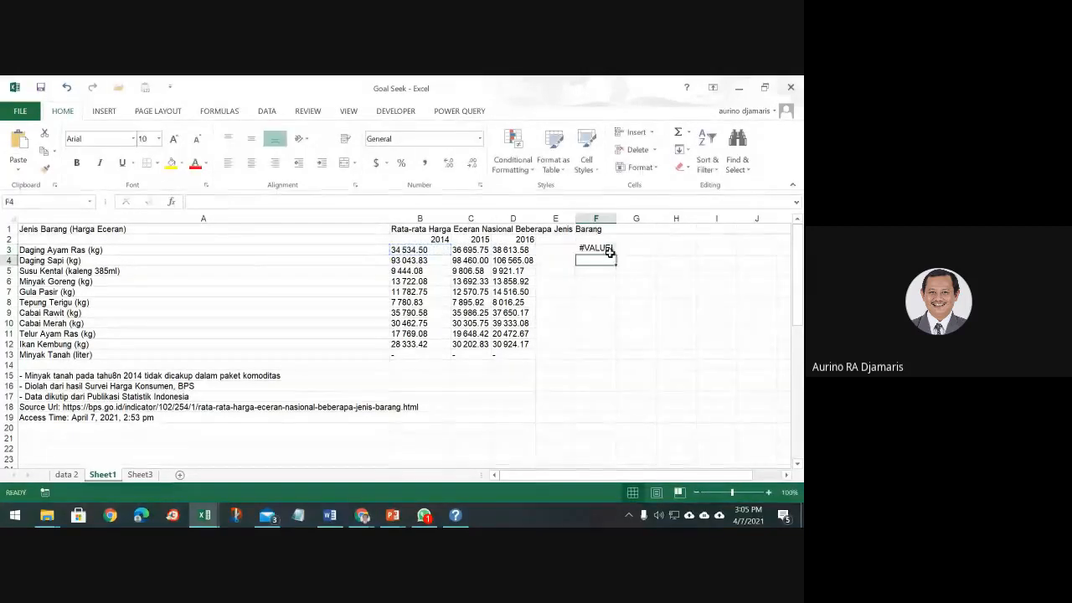
Edit the formula in F3 so that it applies the ASC function to B3.
{"action": "left_click", "coordinate": [610, 250]}
{"action": "double_click", "coordinate": [611, 251]}
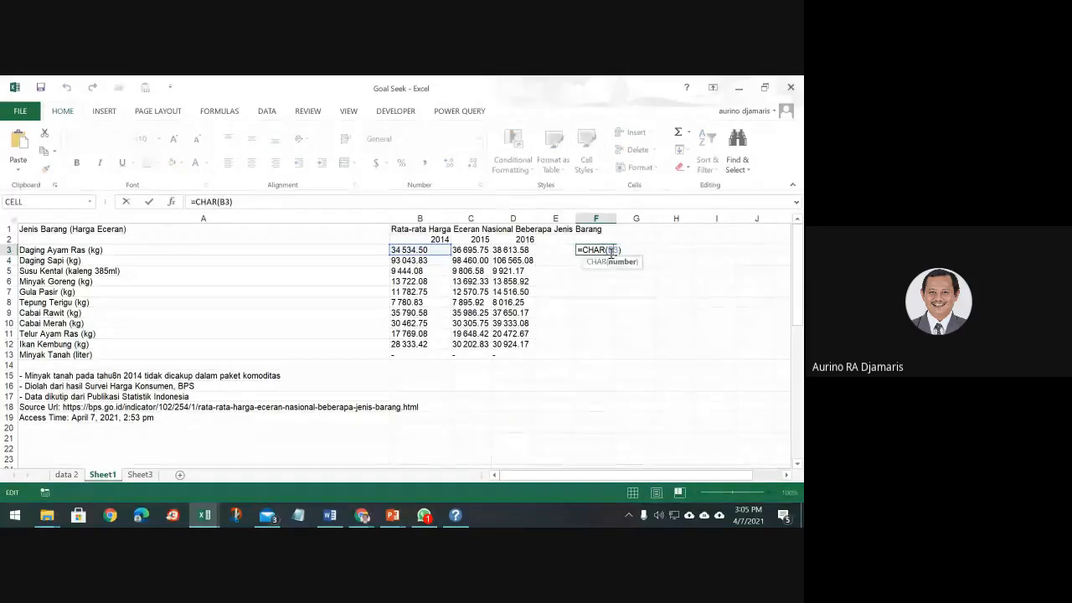
{"action": "key", "text": "Left"}
{"action": "key", "text": "Left"}
{"action": "key", "text": "Left"}
{"action": "key", "text": "Left"}
{"action": "key", "text": "Left"}
{"action": "key", "text": "Left"}
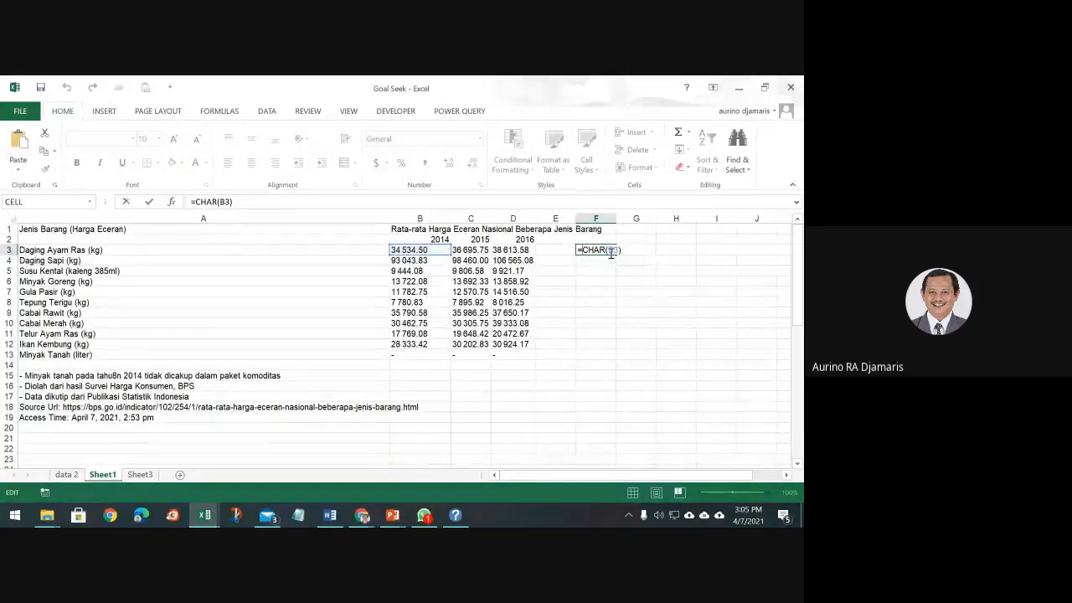
{"action": "key", "text": "Delete"}
{"action": "key", "text": "Delete"}
{"action": "key", "text": "Delete"}
{"action": "key", "text": "Delete"}
{"action": "type", "text": "asc"}
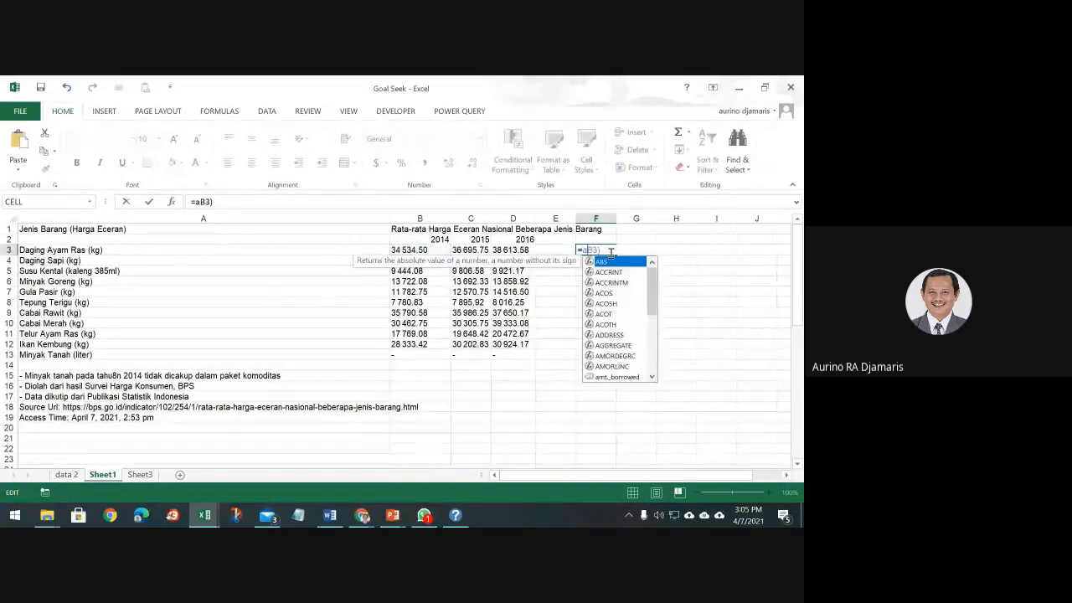
{"action": "key", "text": "Delete"}
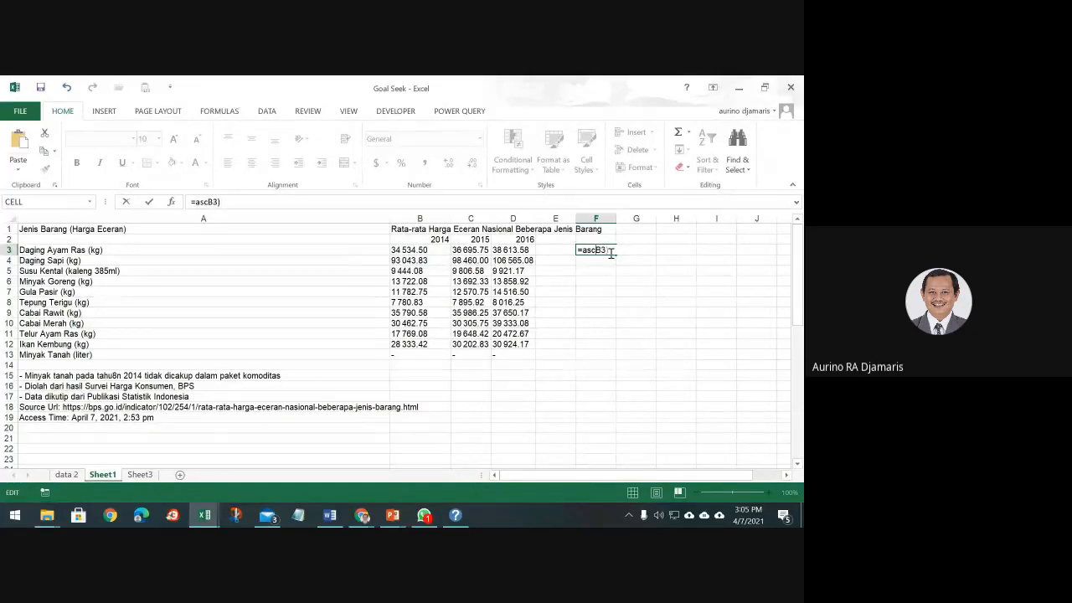
{"action": "type", "text": "("}
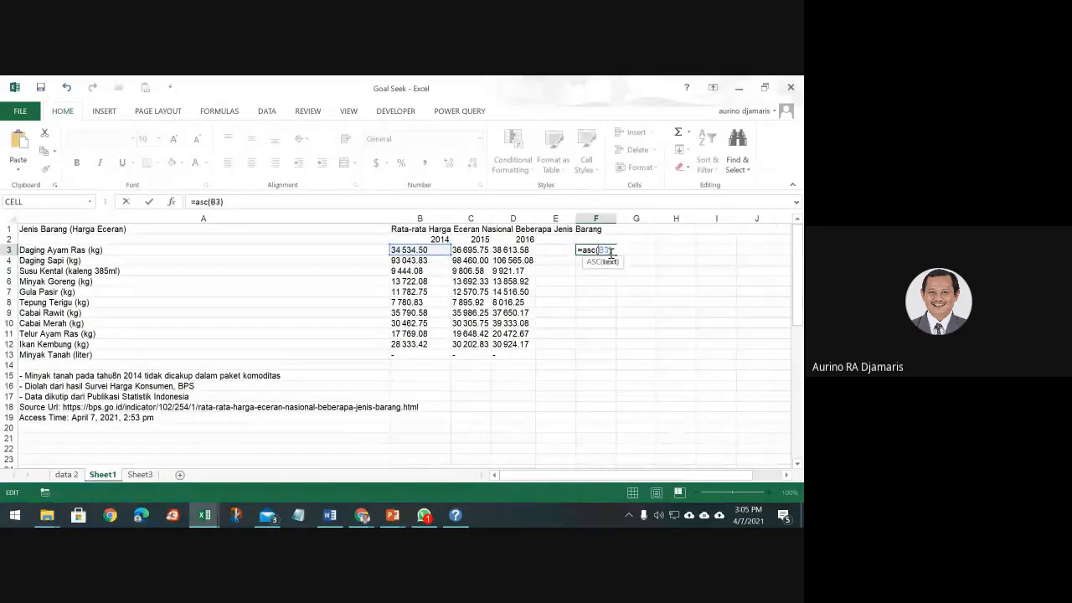
Nest MID inside F3's ASC function to extract one character of B3 from position 3, giving =ASC(MID(B3,3,1)).
{"action": "type", "text": "min"}
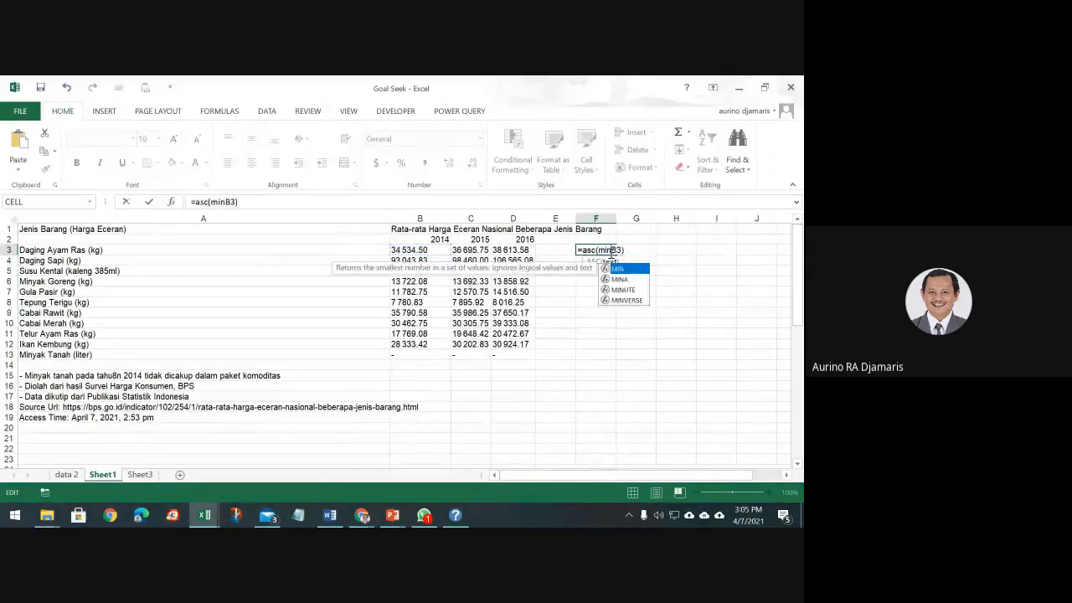
{"action": "key", "text": "BackSpace"}
{"action": "type", "text": "d("}
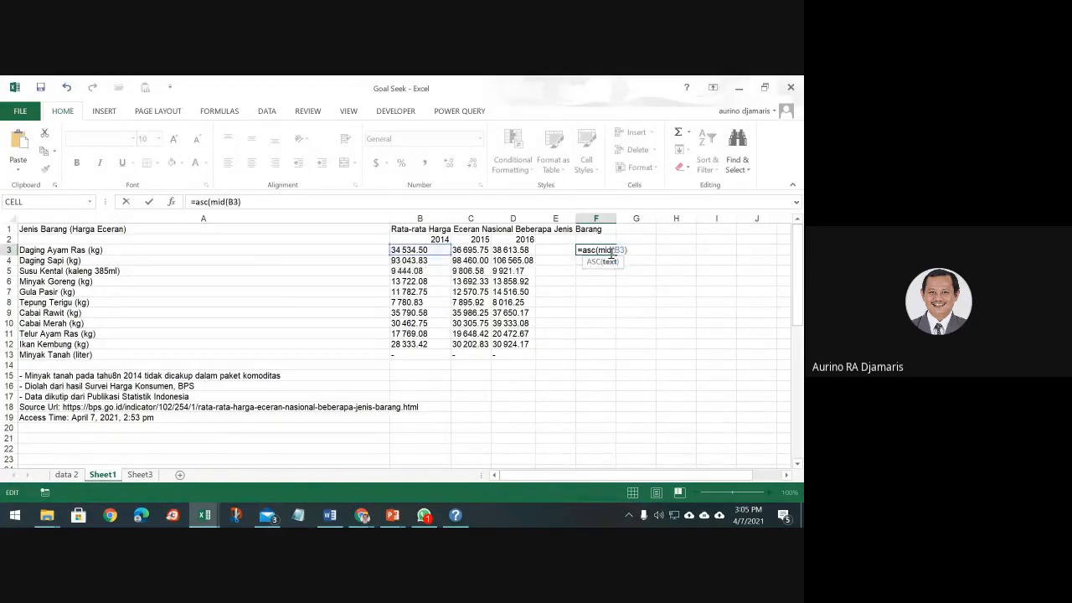
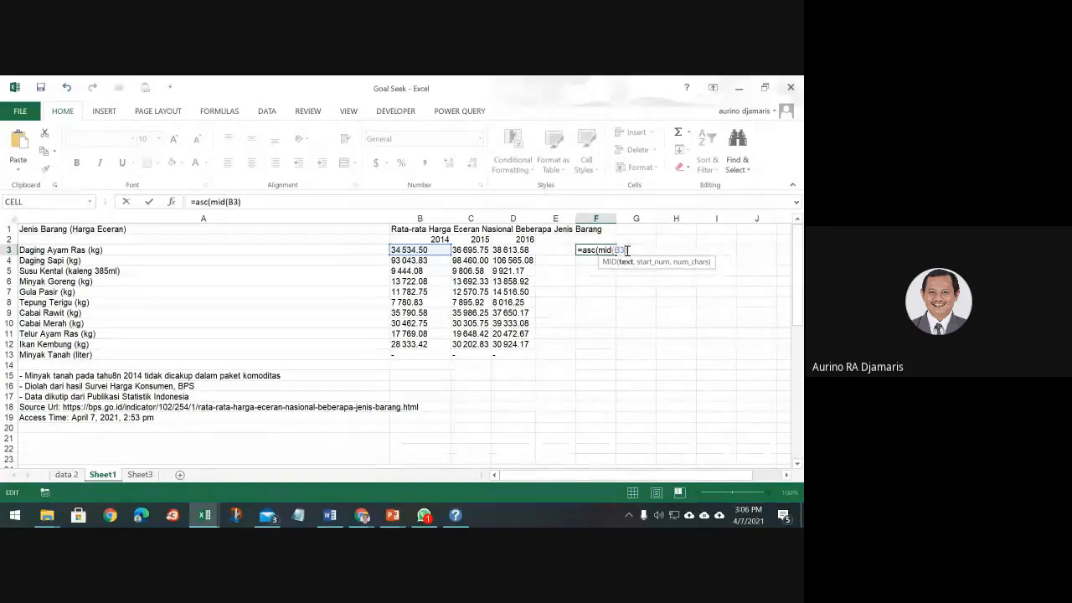
{"action": "type", "text": ",2"}
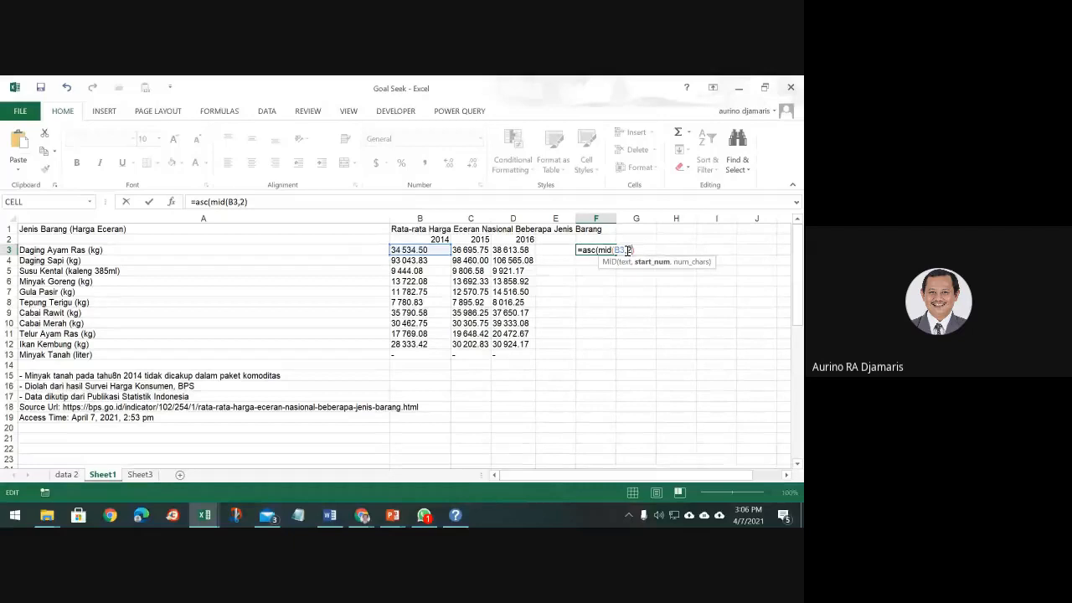
{"action": "key", "text": "BackSpace"}
{"action": "type", "text": "3,1"}
{"action": "key", "text": "Return"}
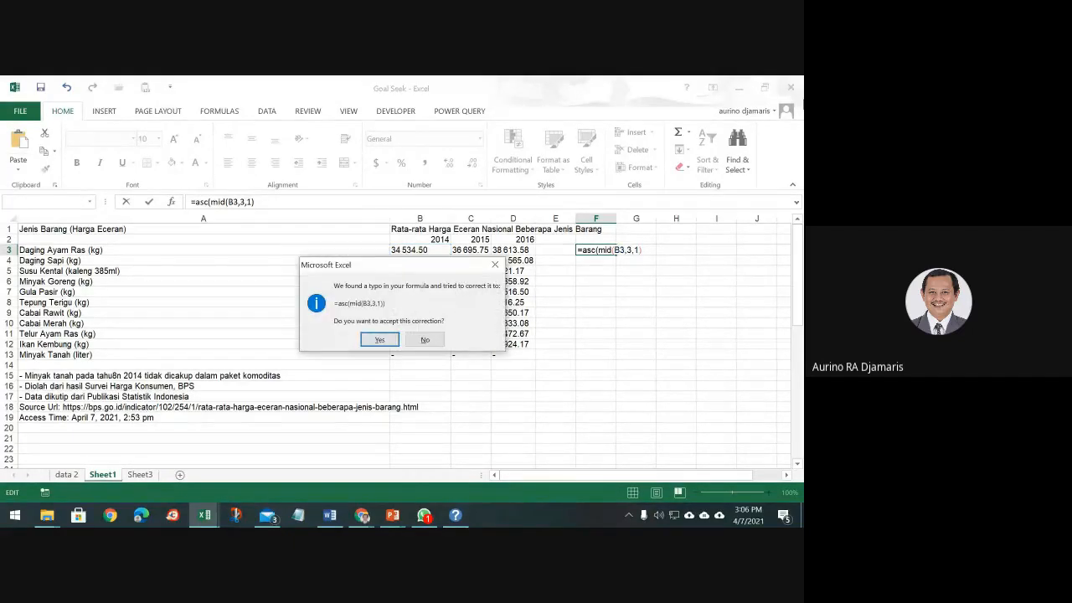
{"action": "key", "text": "Return"}
{"action": "key", "text": "Up"}
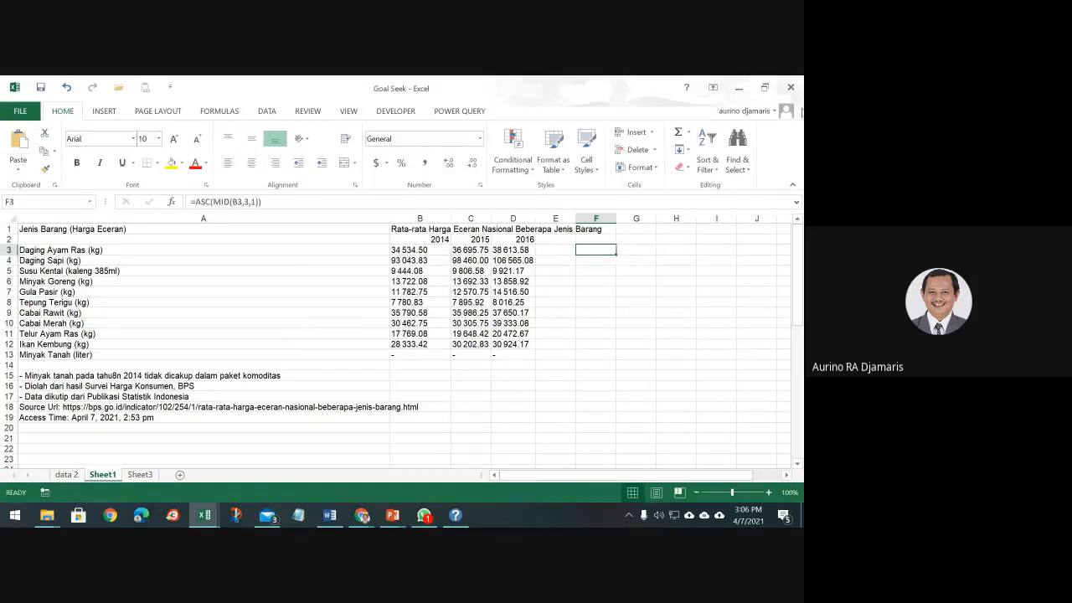
{"action": "left_click", "coordinate": [210, 200]}
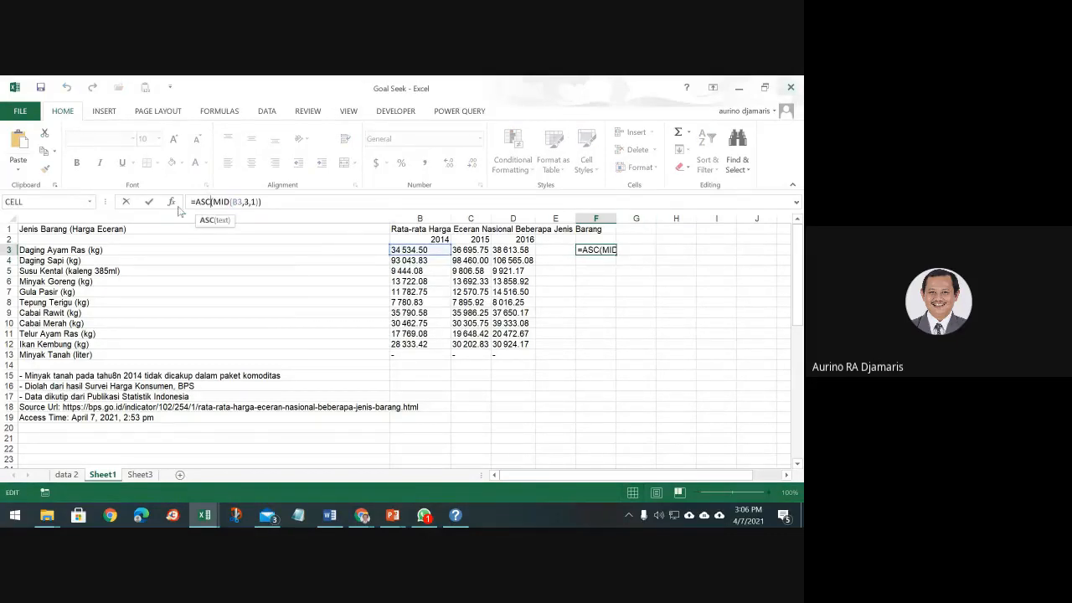
{"action": "left_click", "coordinate": [171, 202]}
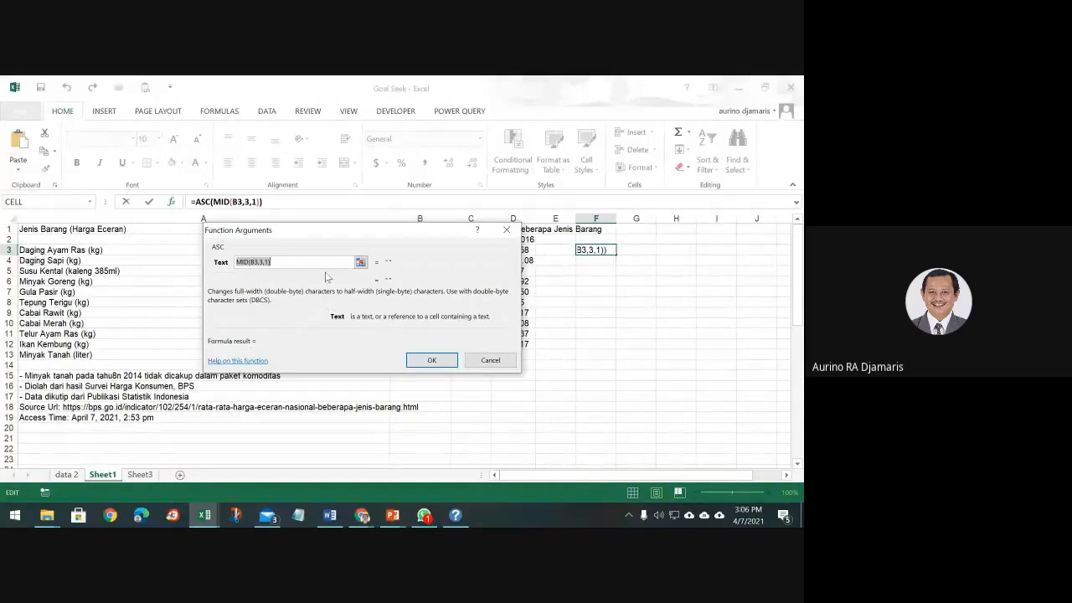
{"action": "left_click", "coordinate": [490, 360]}
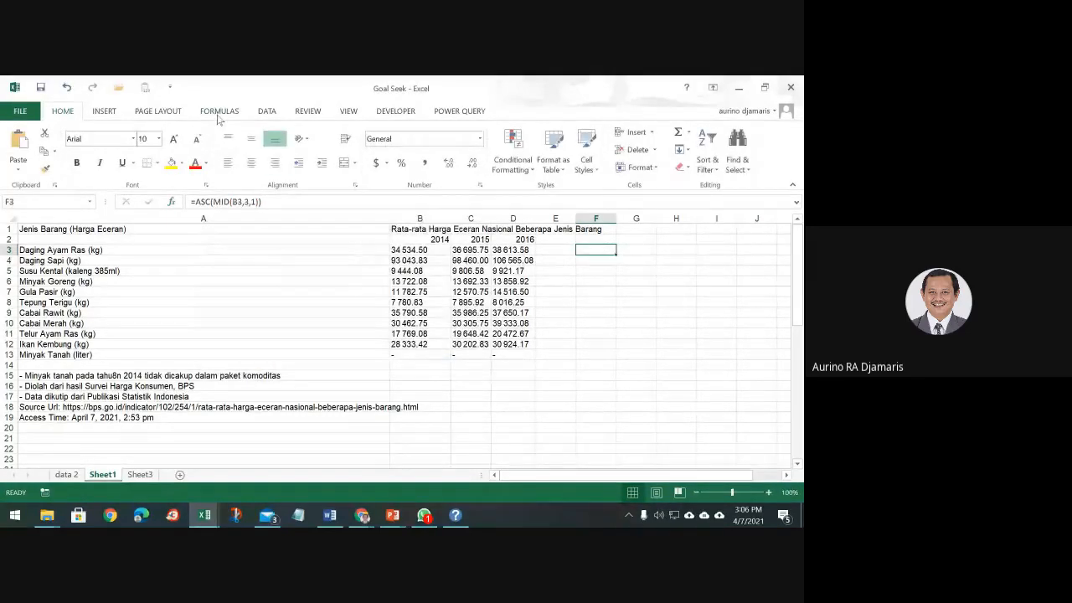
Append the UNICHAR text function with B3 as its number to F3's formula, giving =ASC(MID(B3,3,1))+UNICHAR(B3).
{"action": "left_click", "coordinate": [219, 118]}
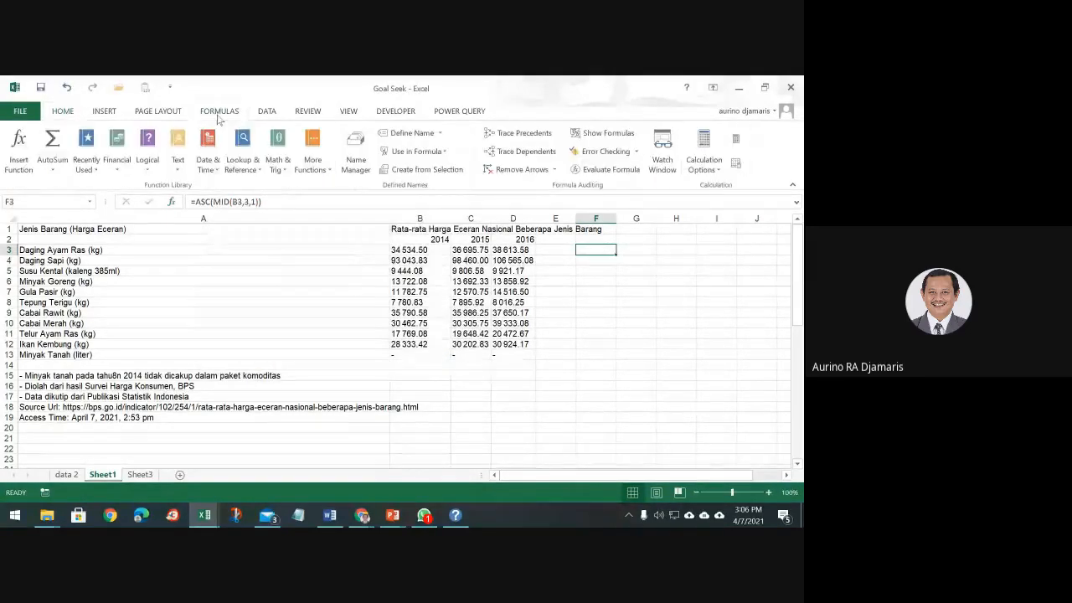
{"action": "left_click", "coordinate": [179, 171]}
{"action": "scroll", "coordinate": [228, 293], "scroll_direction": "down", "scroll_amount": 2}
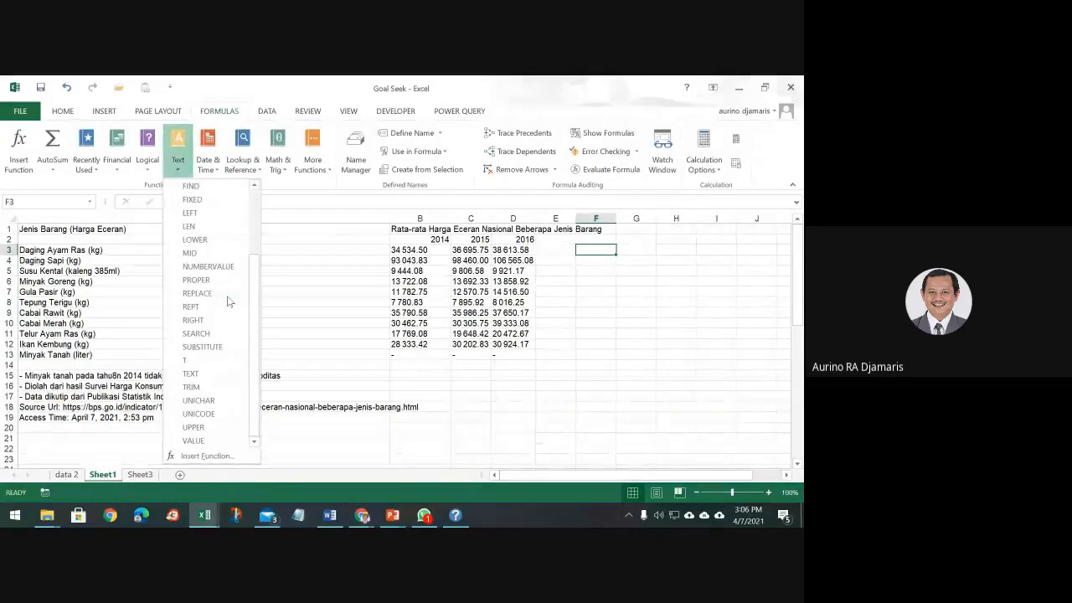
{"action": "left_click", "coordinate": [200, 401]}
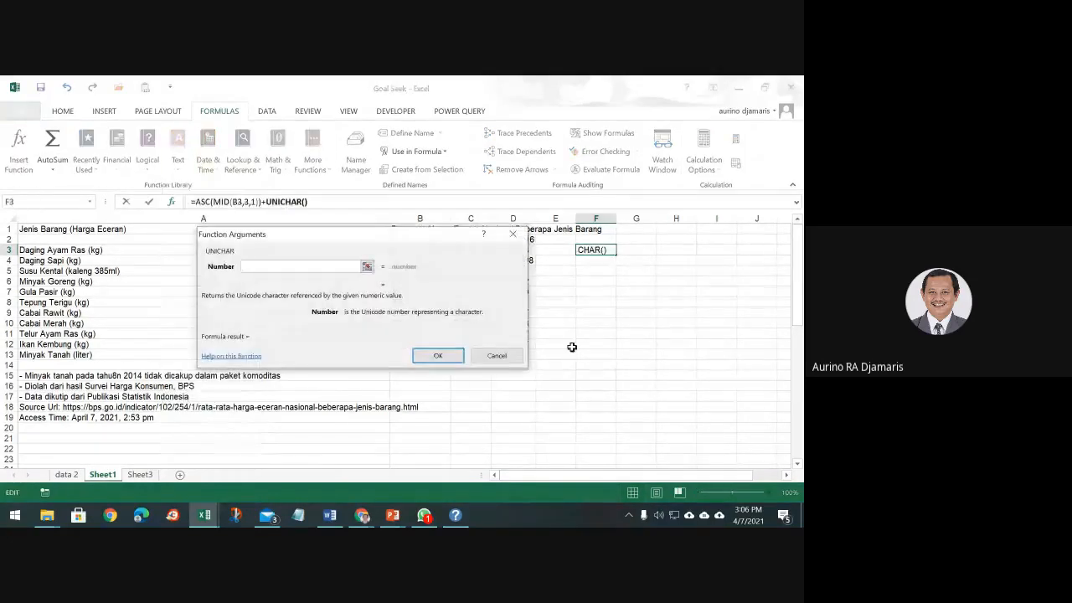
{"action": "left_click", "coordinate": [367, 266]}
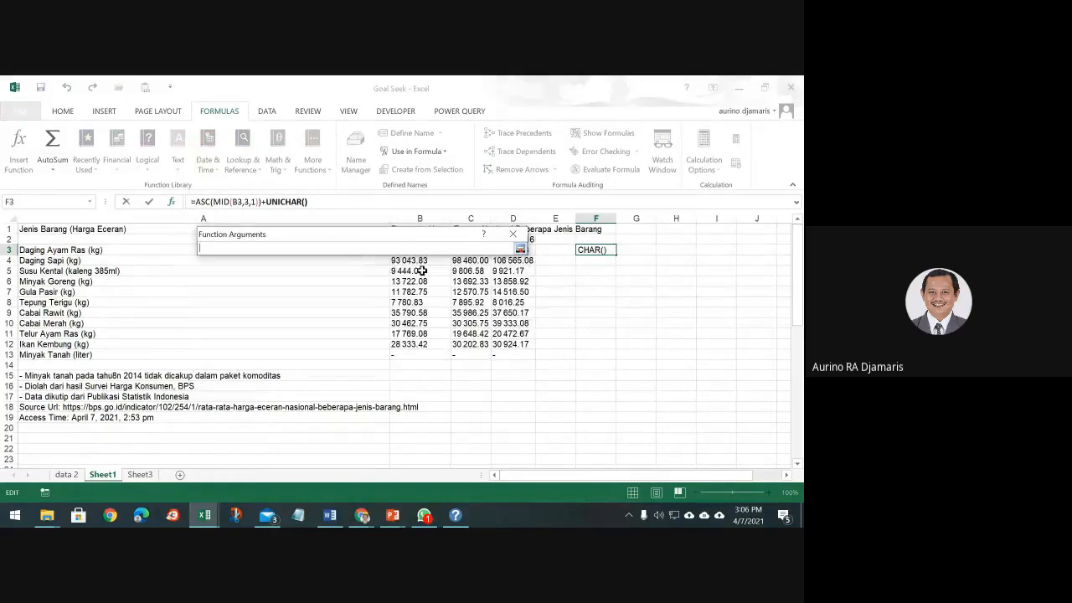
{"action": "left_click_drag", "start_coordinate": [442, 241], "coordinate": [465, 342]}
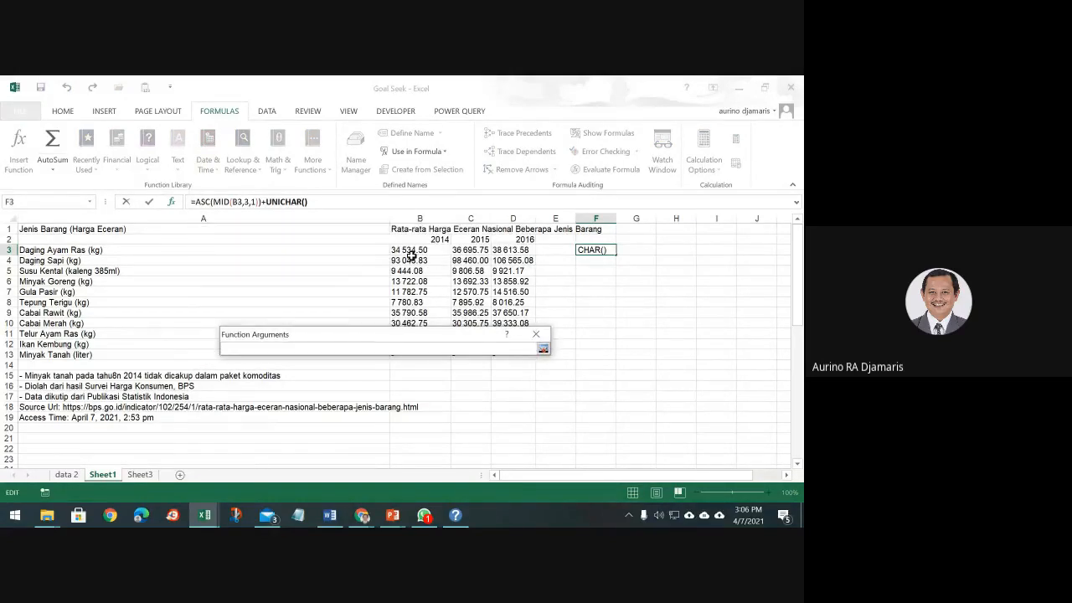
{"action": "left_click", "coordinate": [409, 250]}
{"action": "left_click", "coordinate": [543, 349]}
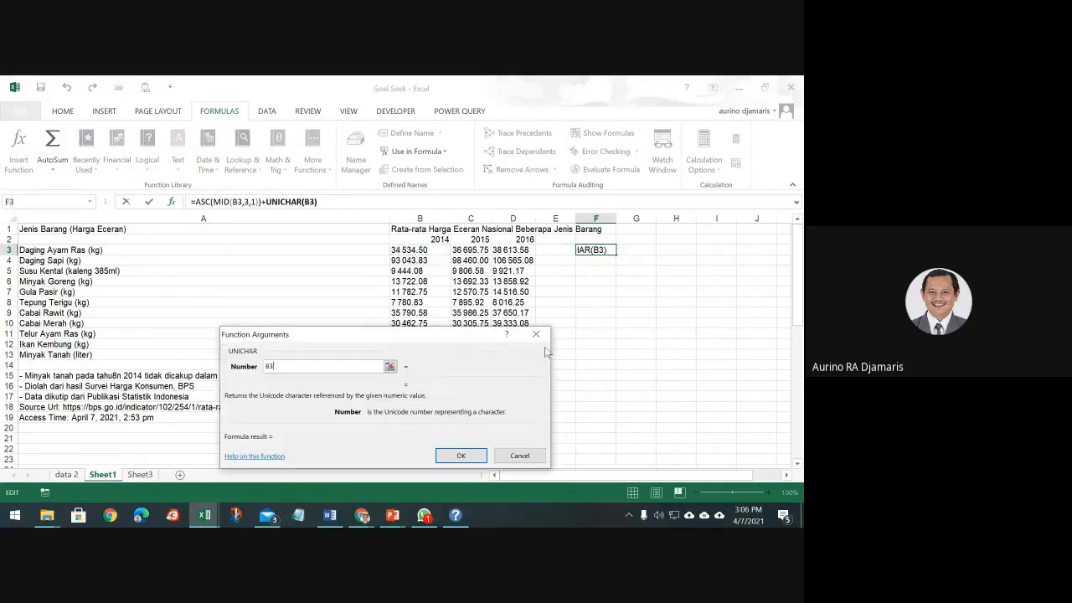
{"action": "left_click", "coordinate": [461, 455]}
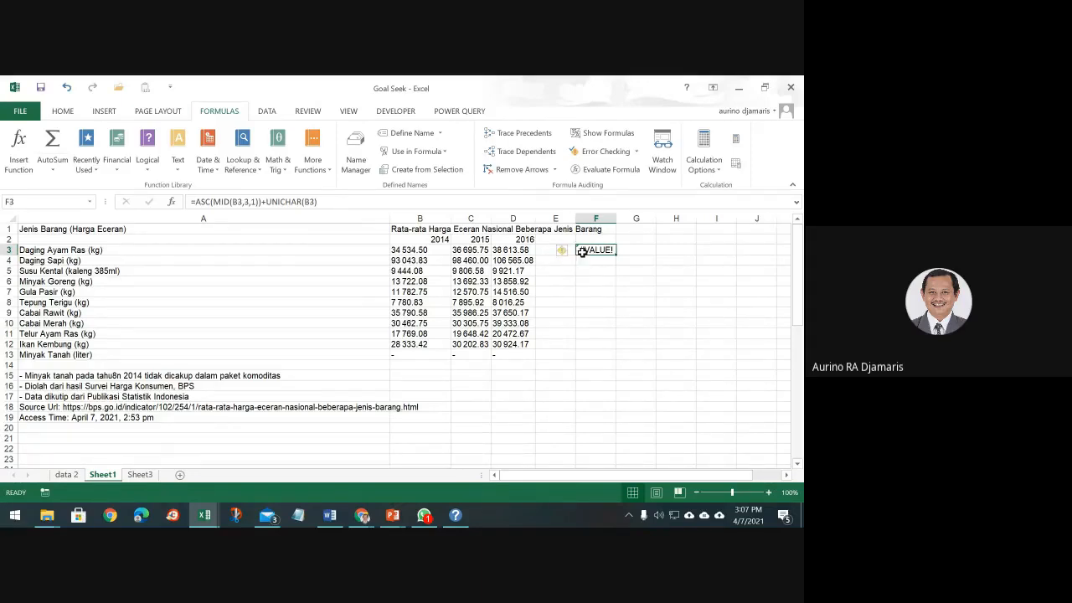
Overwrite cell F3 with the formula =LEFT(B3,2) to extract the first two characters of the price in B3.
{"action": "type", "text": "=lect"}
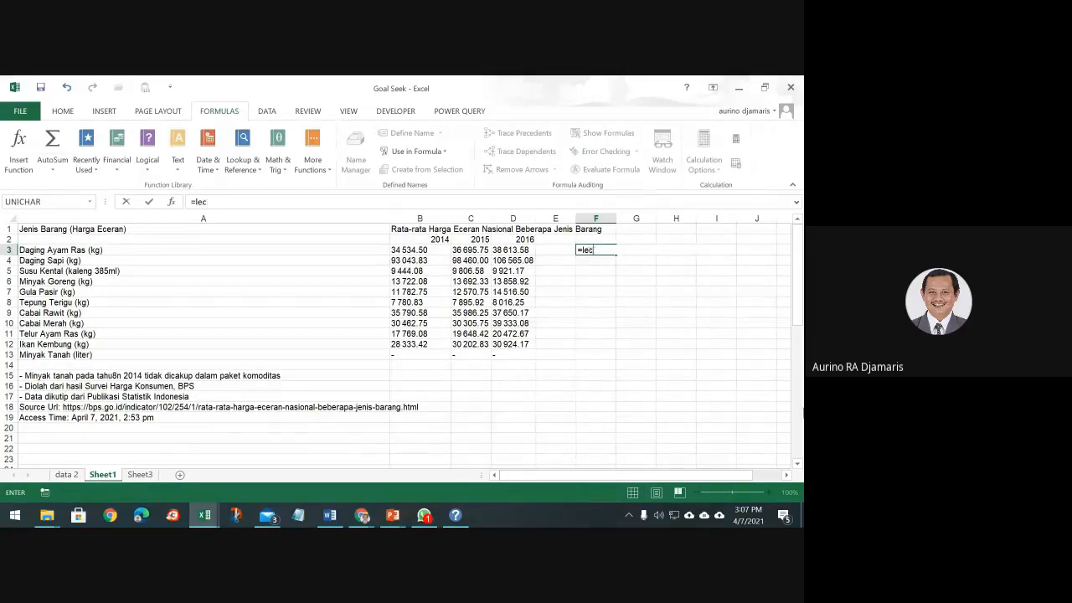
{"action": "key", "text": "BackSpace"}
{"action": "type", "text": "ft"}
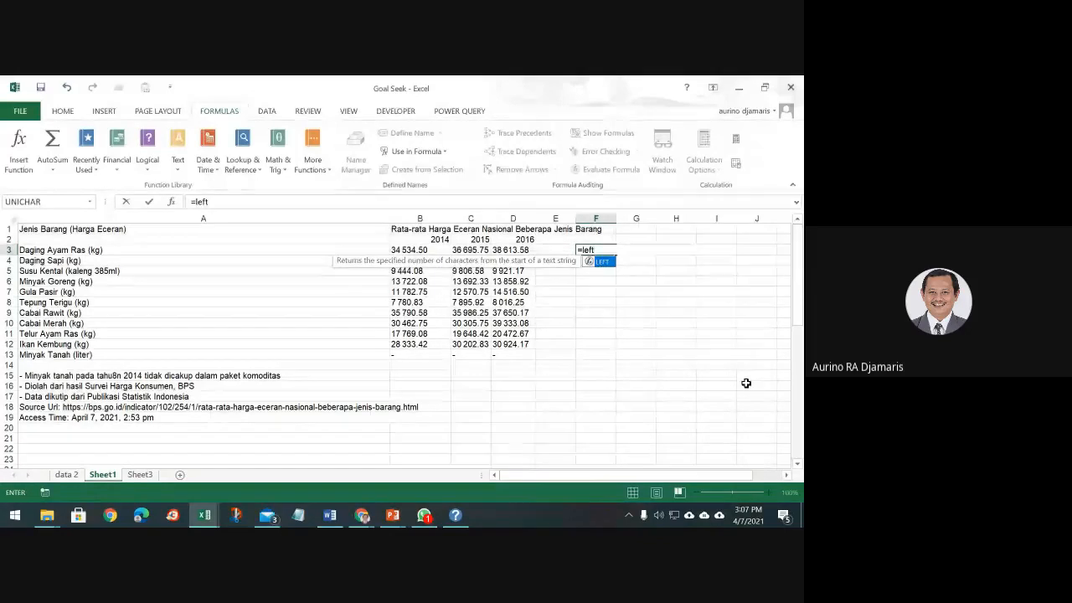
{"action": "type", "text": "("}
{"action": "key", "text": "Left"}
{"action": "key", "text": "Left"}
{"action": "key", "text": "Left"}
{"action": "key", "text": "Left"}
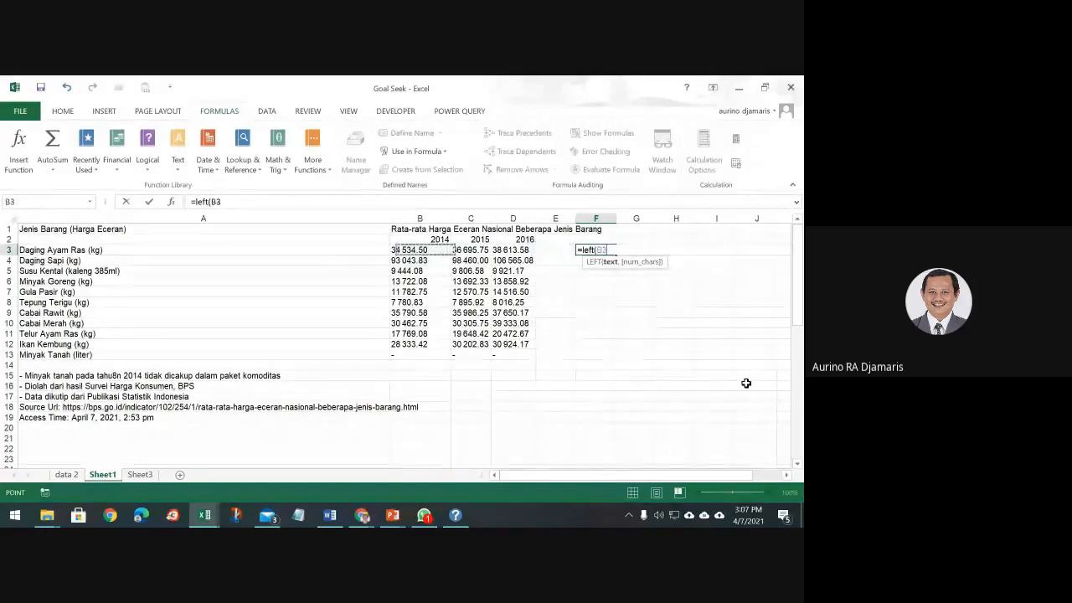
{"action": "type", "text": ",2"}
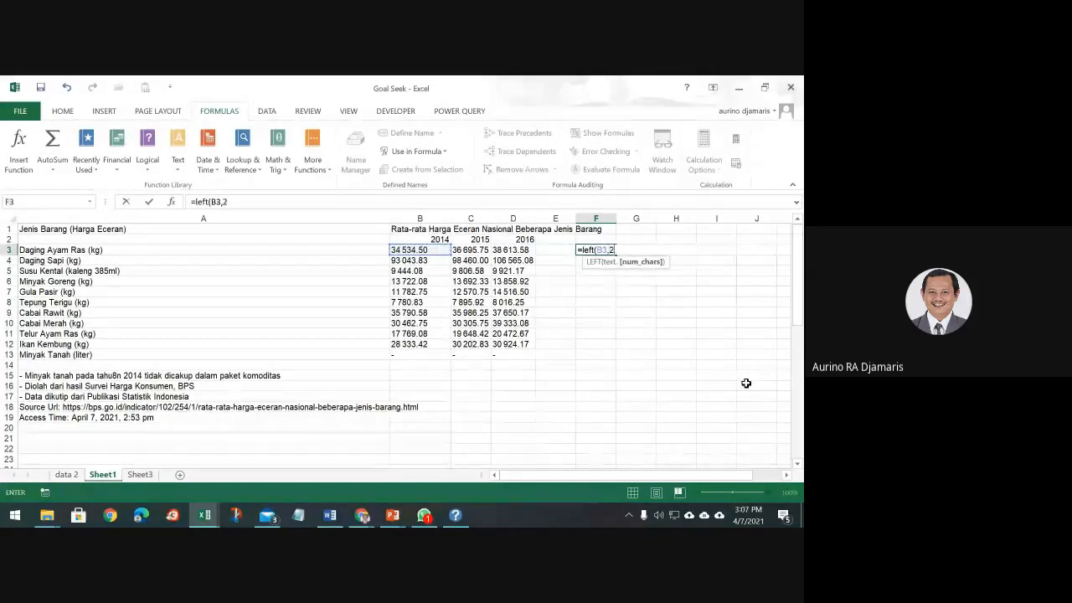
{"action": "key", "text": "Return"}
{"action": "key", "text": "Up"}
{"action": "key", "text": "F2"}
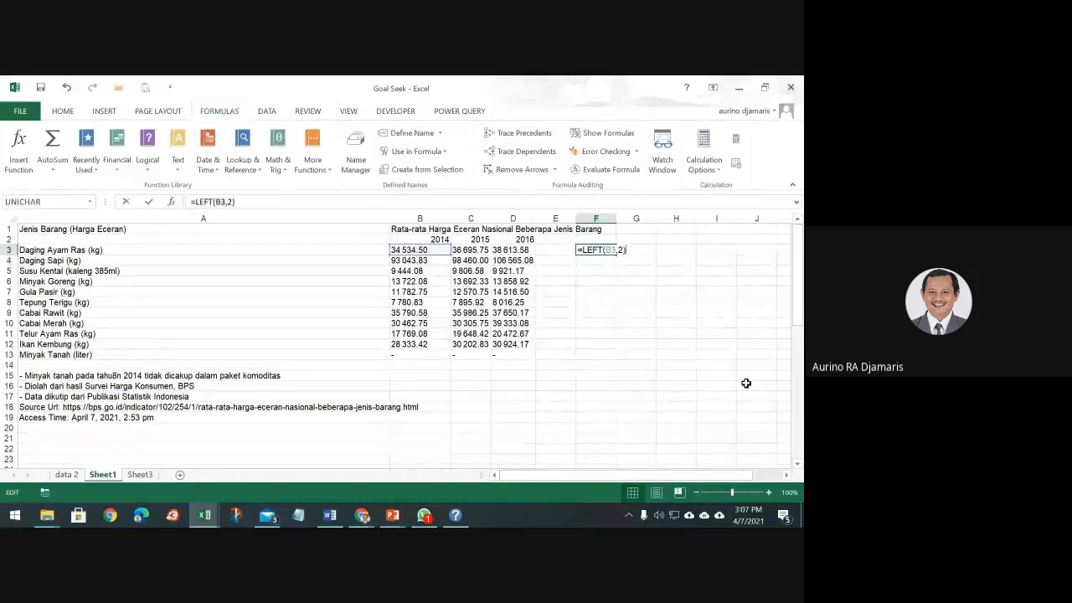
{"action": "key", "text": "Left"}
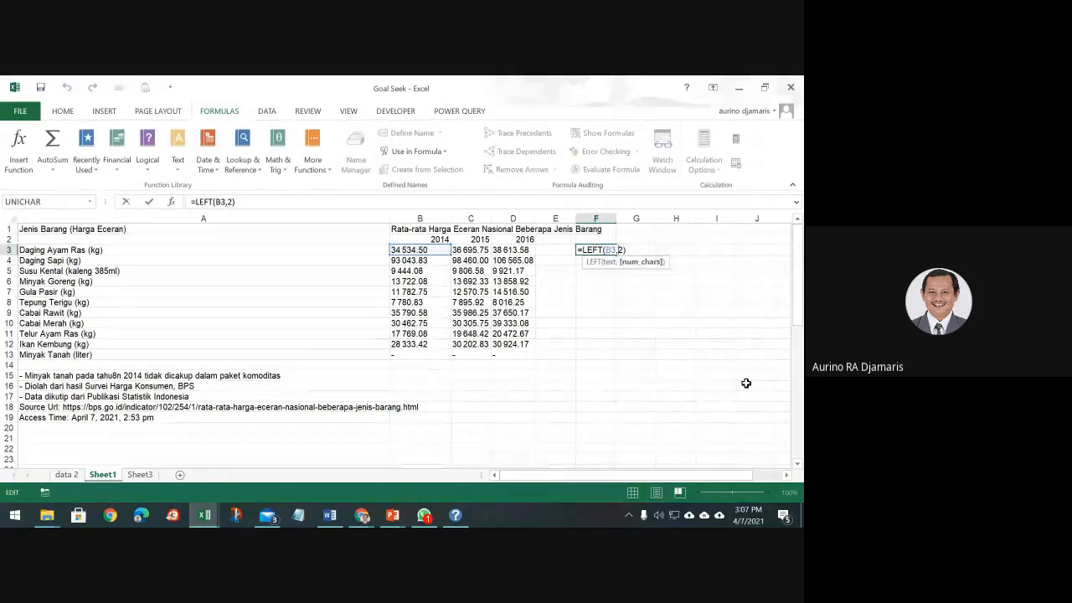
{"action": "key", "text": "Right"}
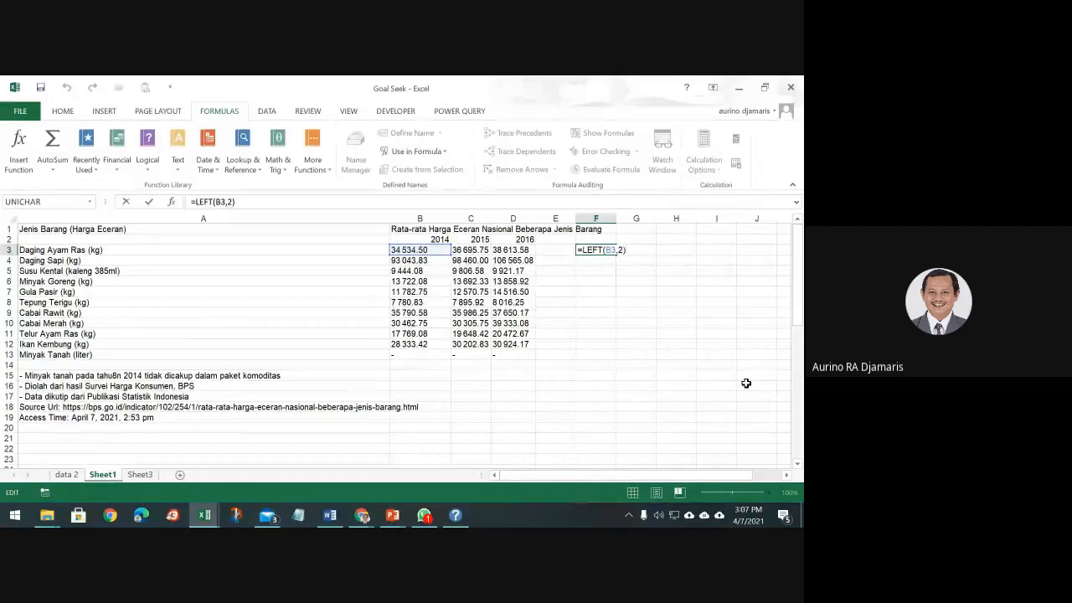
{"action": "type", "text": "&"}
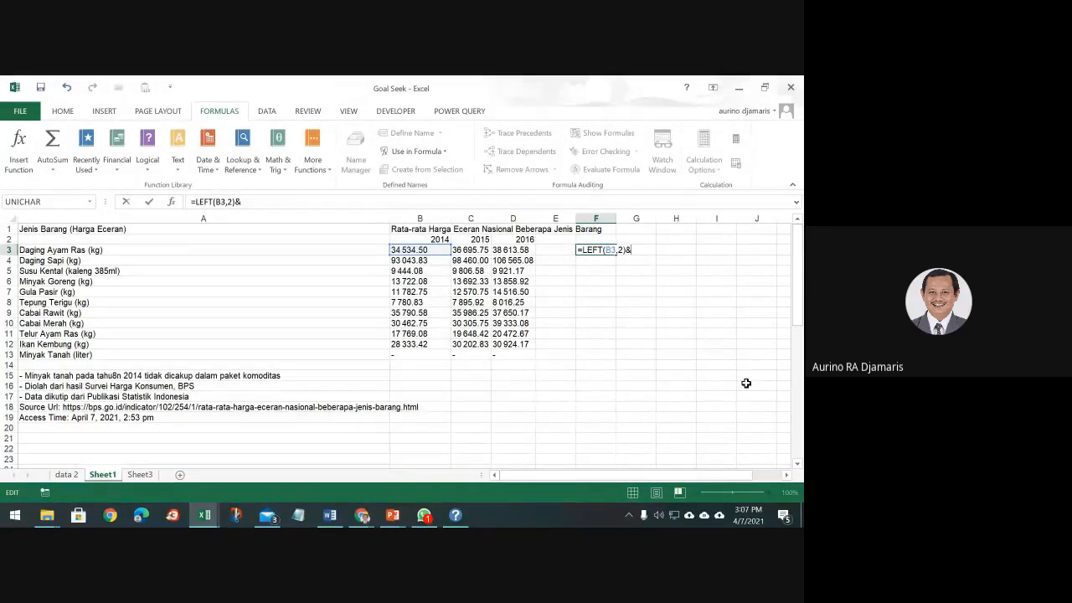
{"action": "type", "text": "m"}
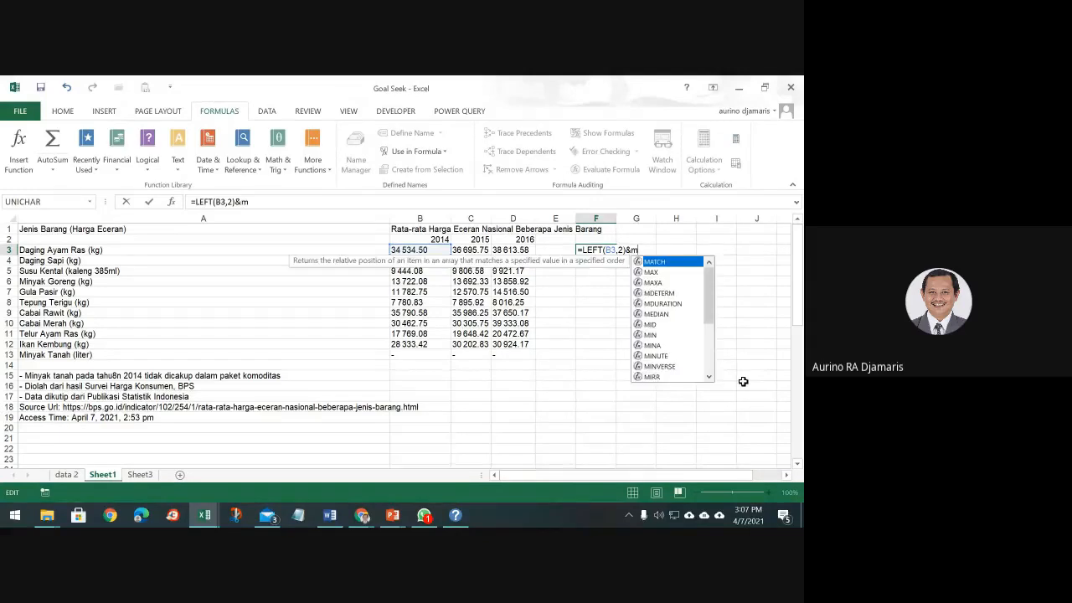
{"action": "key", "text": "BackSpace"}
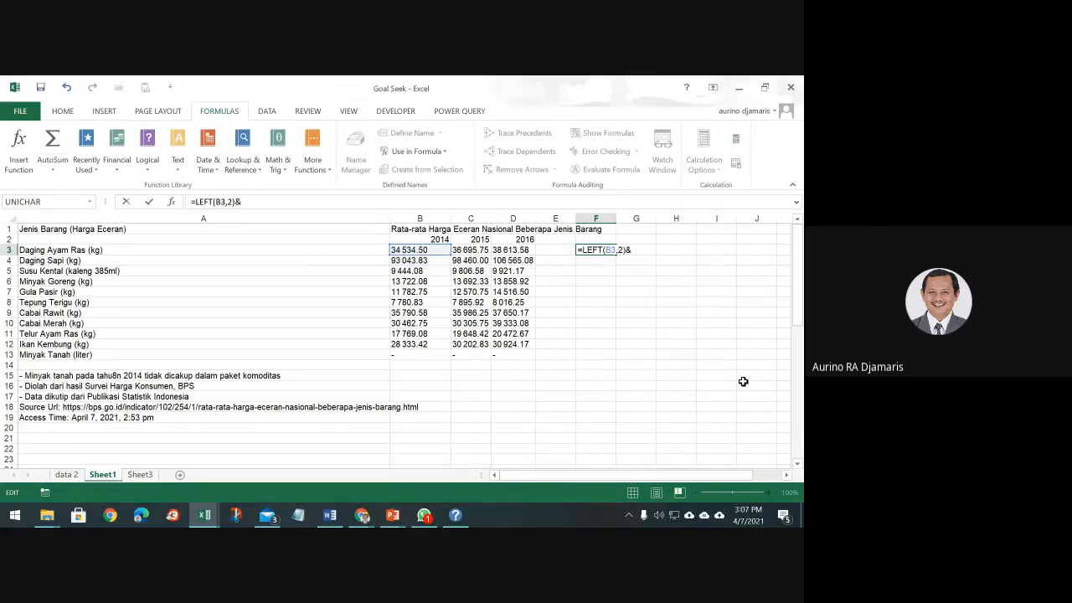
{"action": "type", "text": "right"}
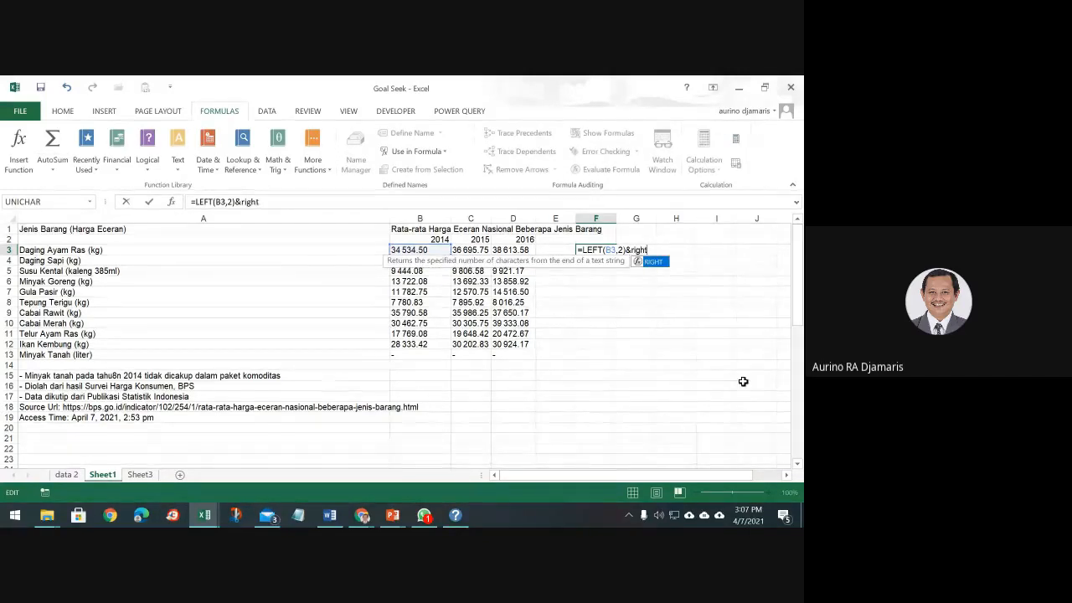
{"action": "type", "text": "("}
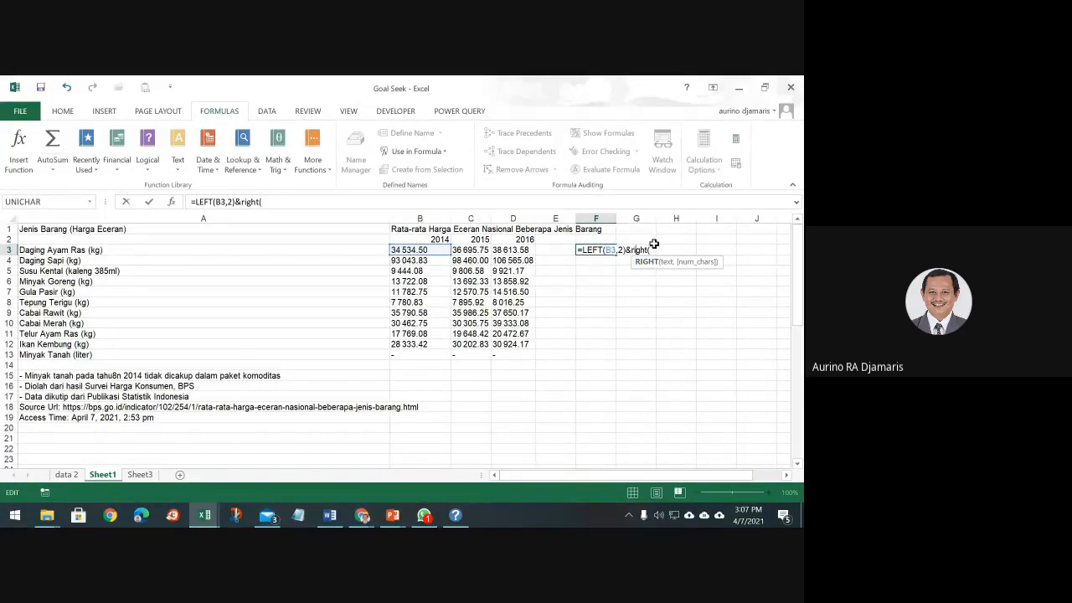
{"action": "left_click", "coordinate": [414, 259]}
{"action": "left_click", "coordinate": [418, 250]}
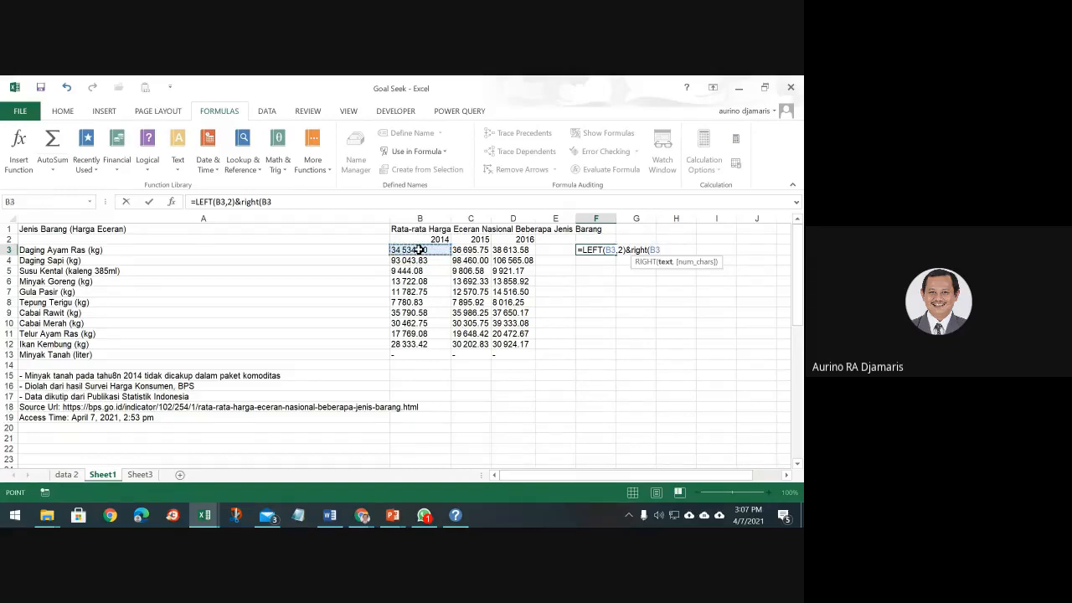
{"action": "type", "text": ","}
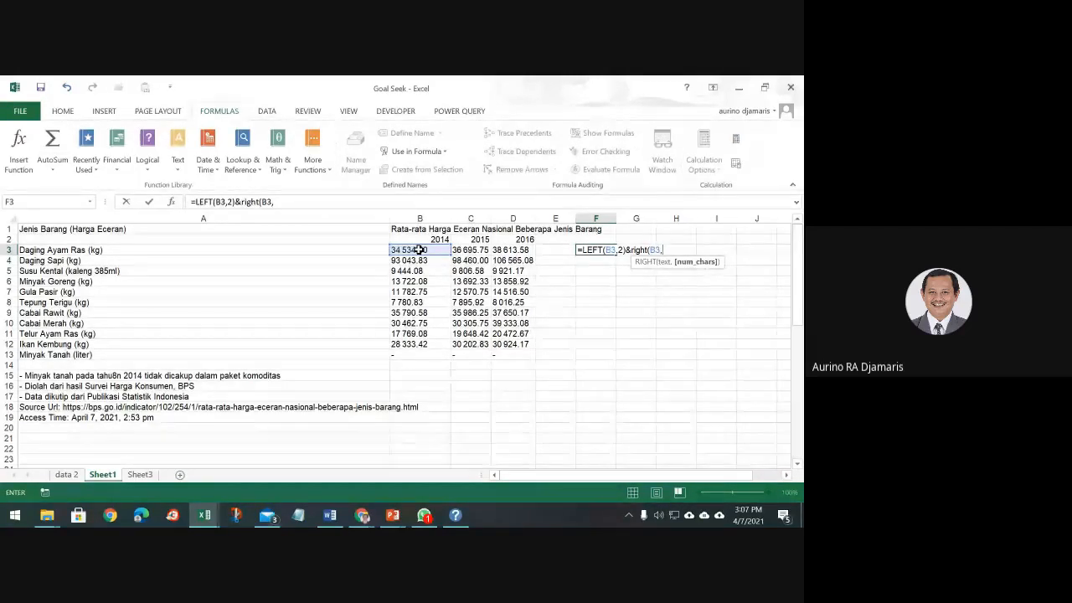
{"action": "key", "text": "Escape"}
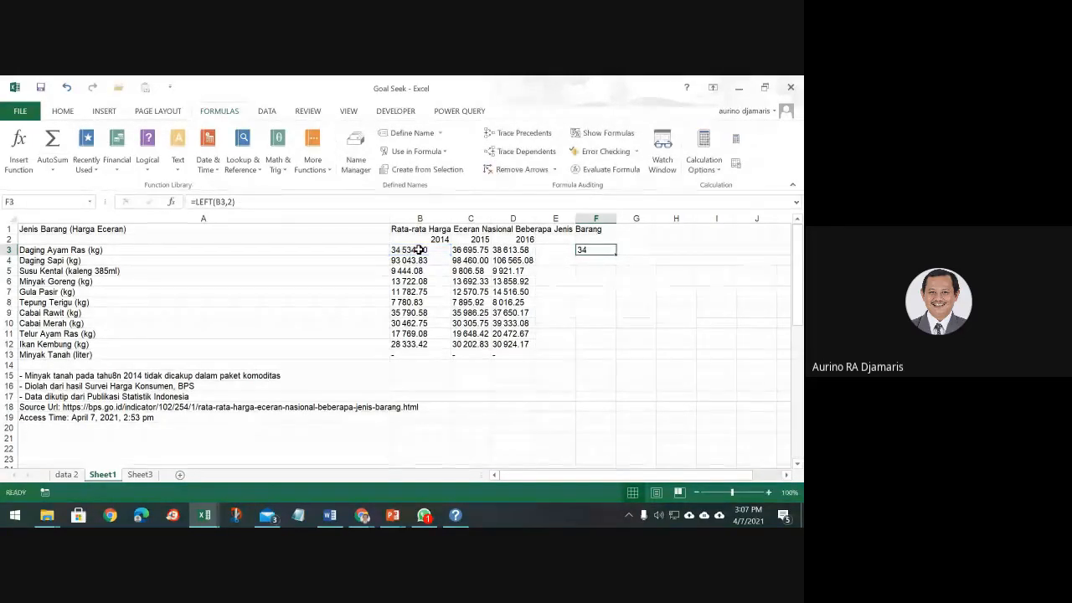
Begin a RIGHT formula in cell G3 that takes its text from the price in B3.
{"action": "key", "text": "Right"}
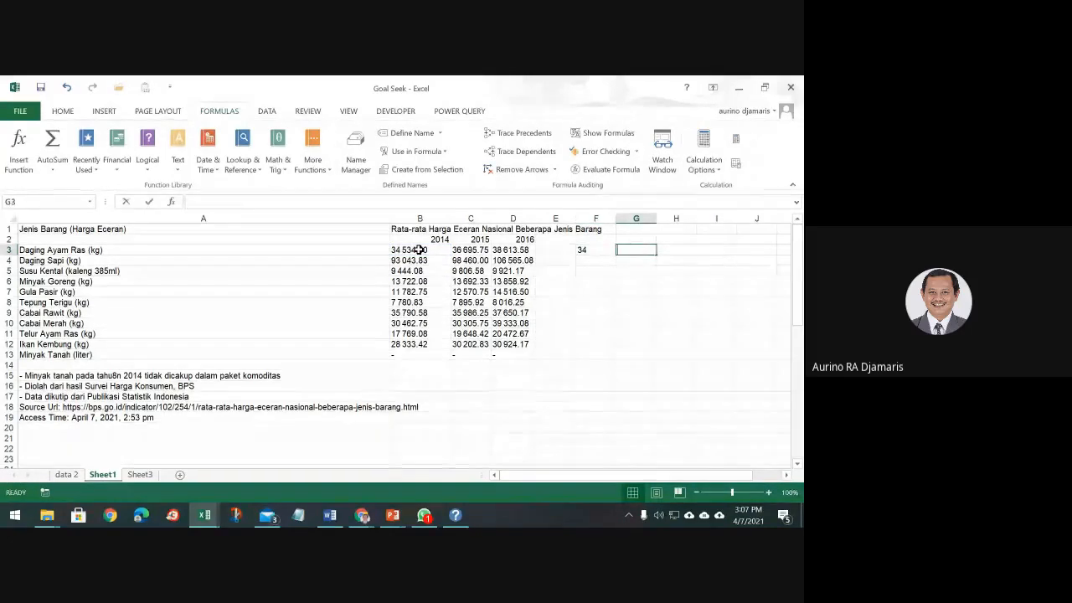
{"action": "type", "text": "=rig"}
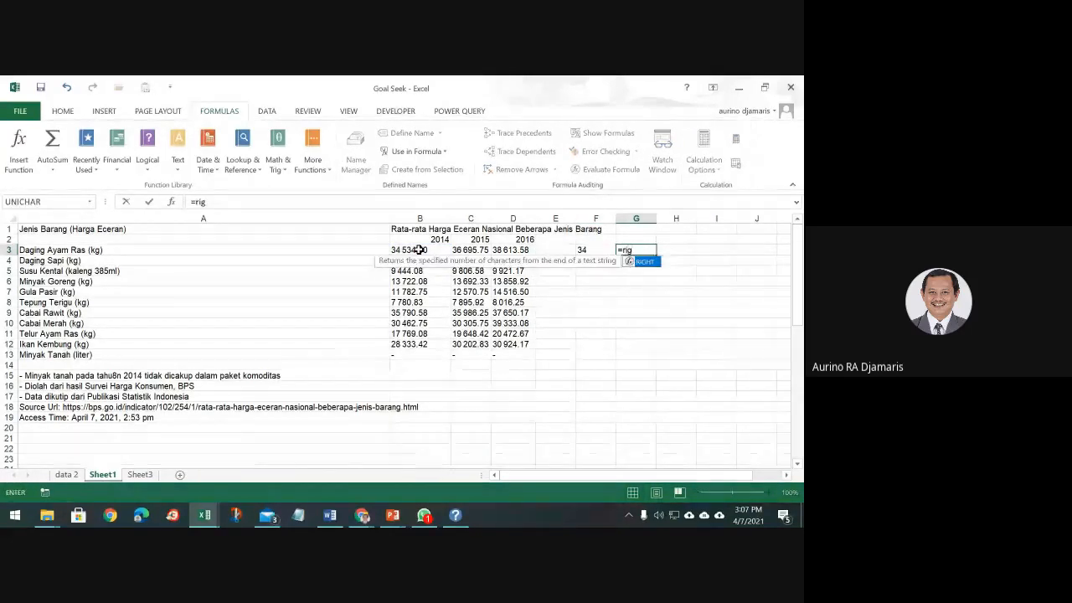
{"action": "type", "text": "ht("}
{"action": "key", "text": "Left"}
{"action": "key", "text": "Left"}
{"action": "key", "text": "Left"}
{"action": "key", "text": "Left"}
{"action": "key", "text": "Left"}
{"action": "key", "text": "Left"}
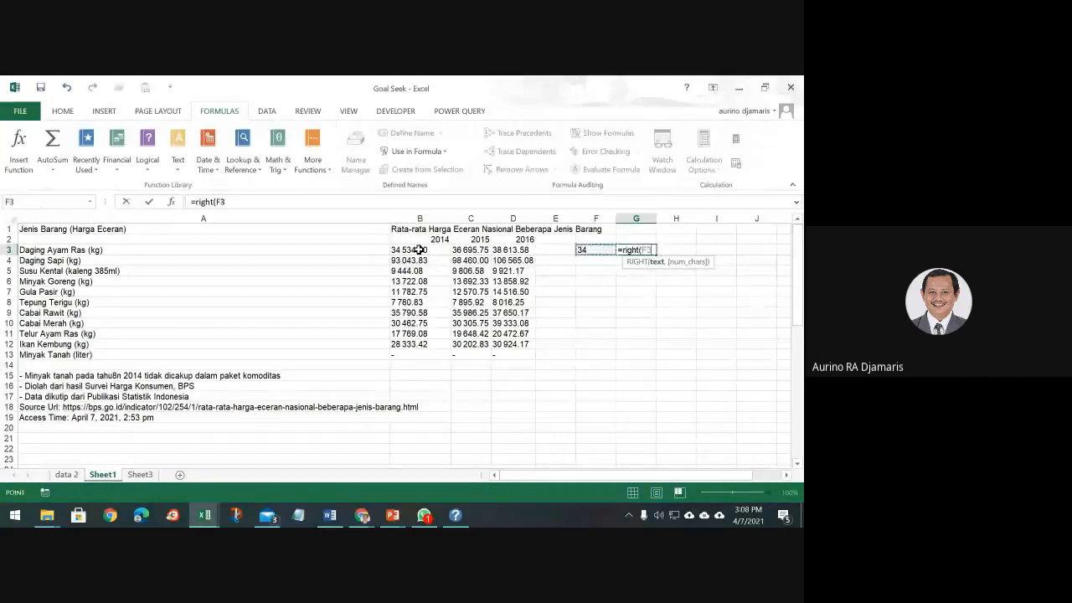
{"action": "left_click", "coordinate": [419, 250]}
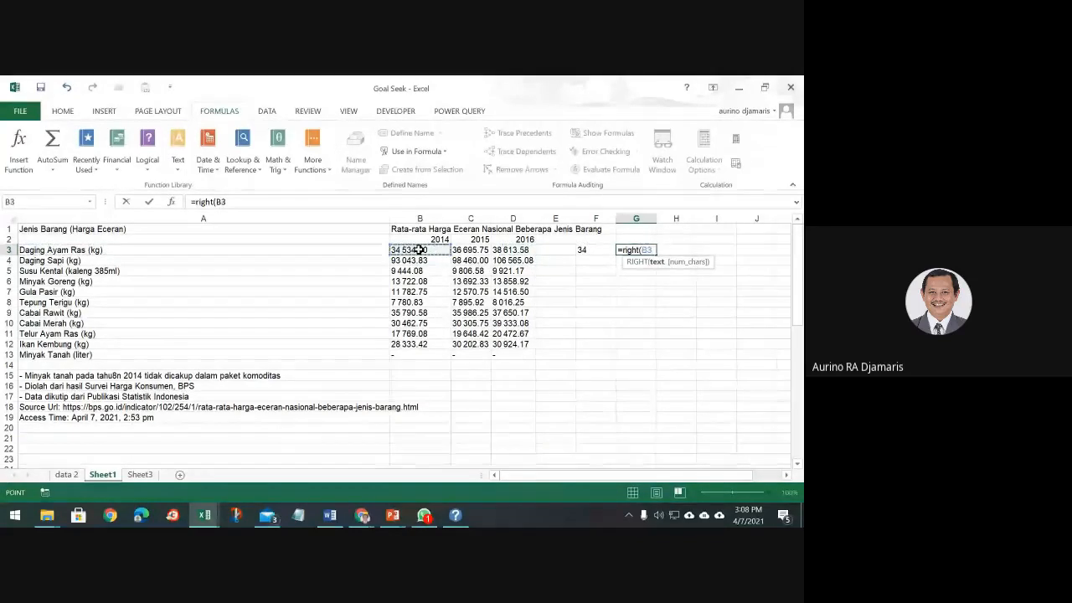
{"action": "type", "text": ","}
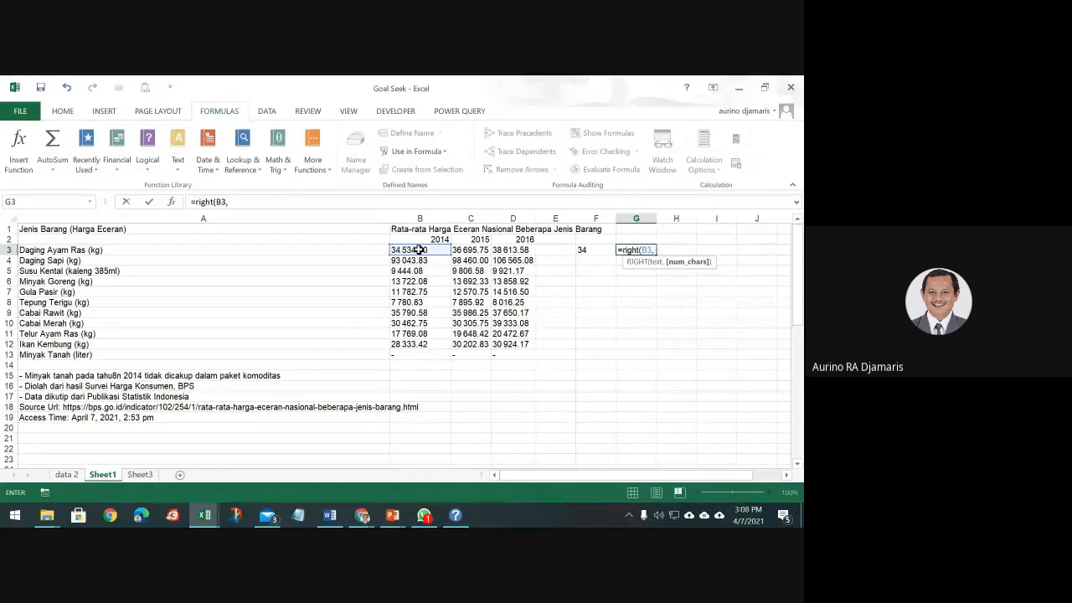
Start the character count of G3's RIGHT formula with the length of B3 followed by a minus sign, giving =RIGHT(B3,LEN(B3)-.
{"action": "type", "text": "left"}
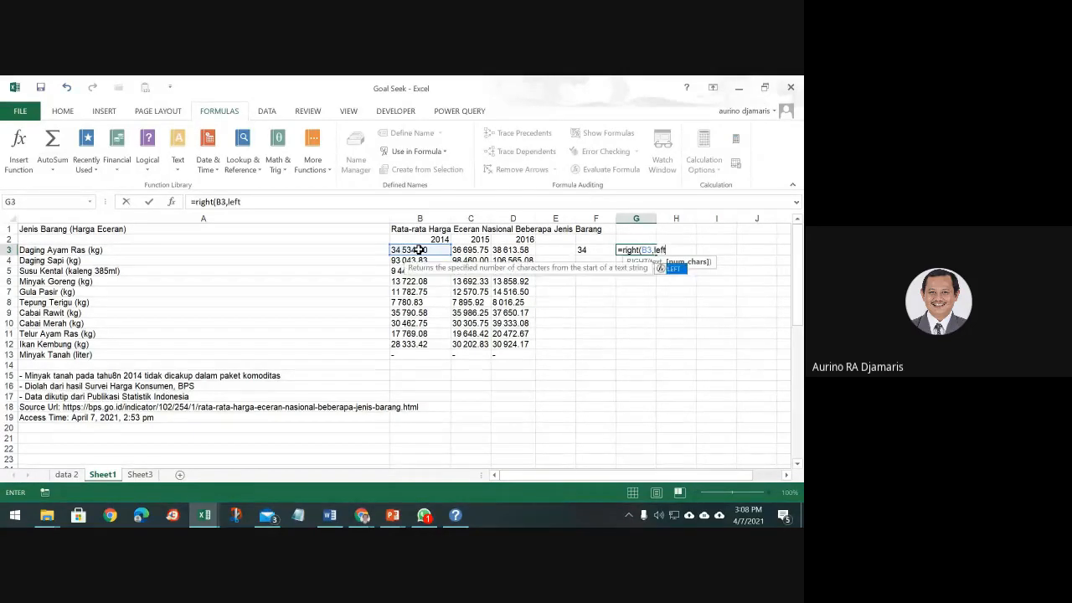
{"action": "type", "text": "("}
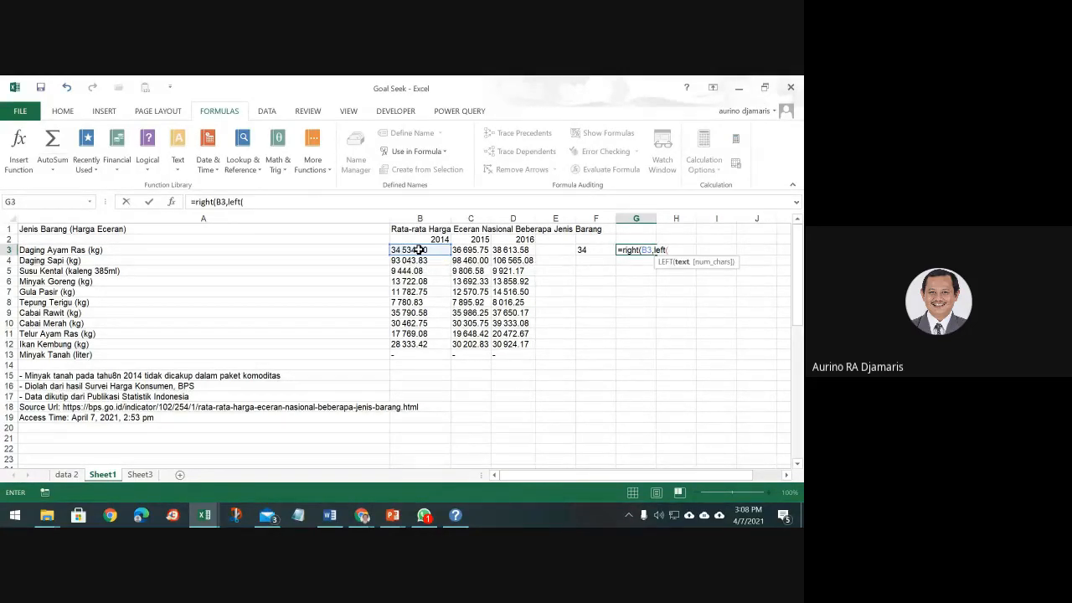
{"action": "key", "text": "BackSpace"}
{"action": "key", "text": "BackSpace"}
{"action": "key", "text": "BackSpace"}
{"action": "type", "text": "n("}
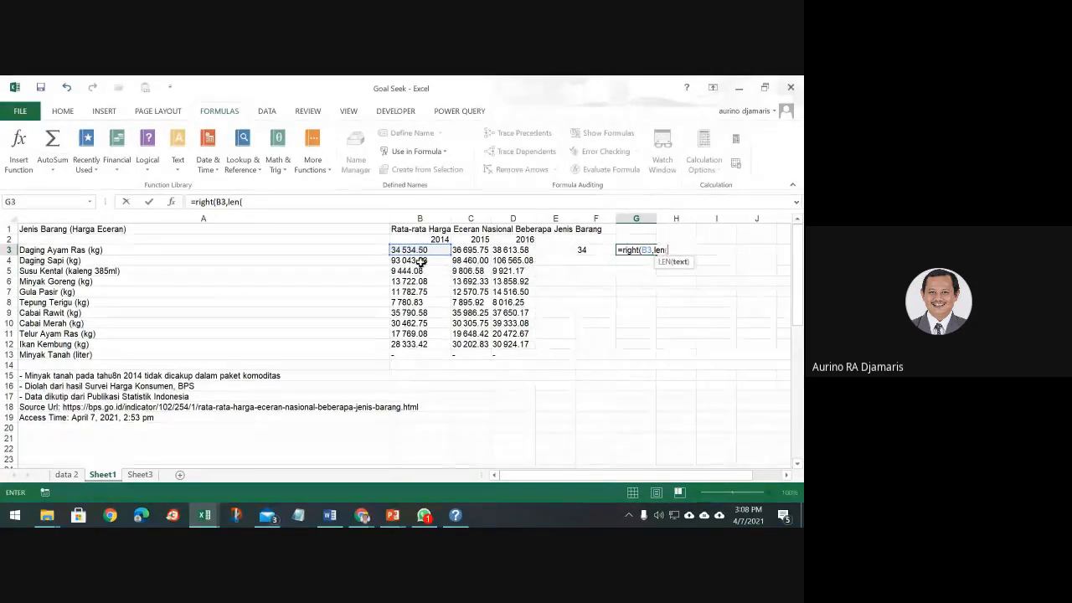
{"action": "left_click", "coordinate": [423, 247]}
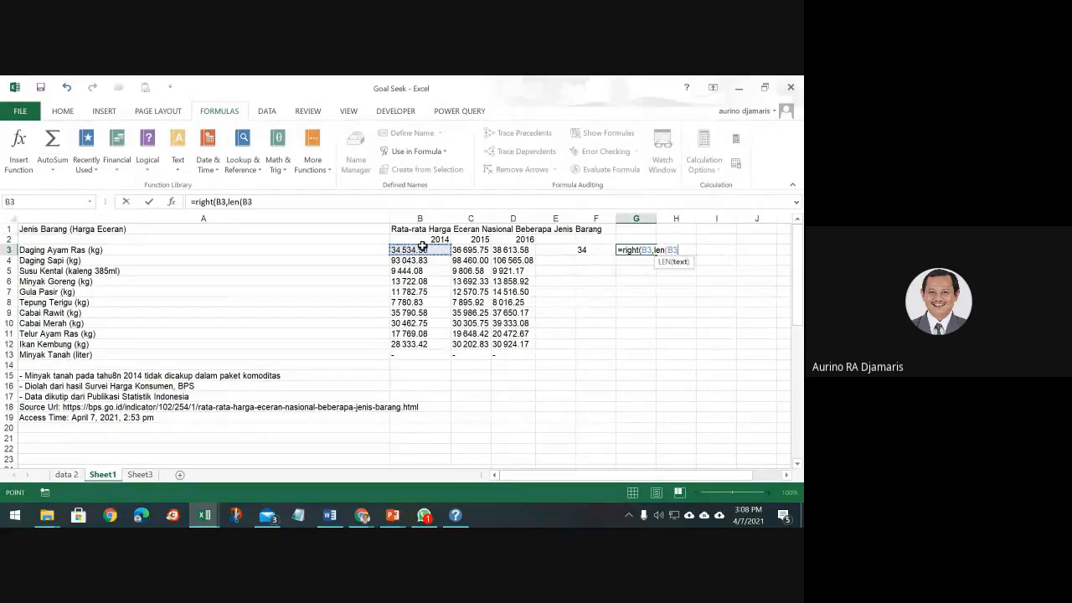
{"action": "type", "text": ")-"}
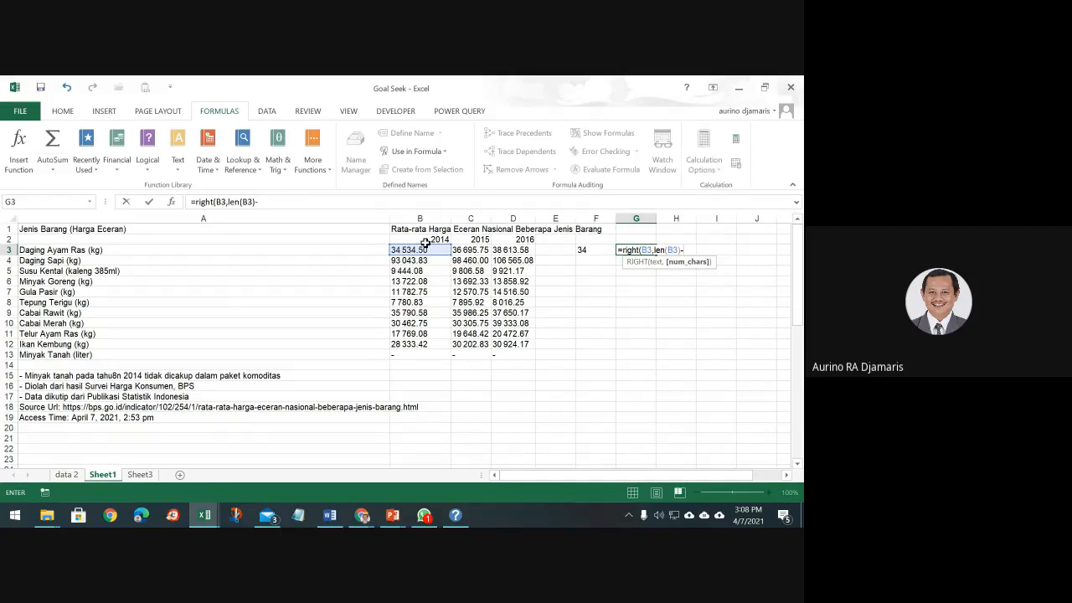
Subtract the length of F3 and add 1, completing G3 as =RIGHT(B3,LEN(B3)-LEN(F3)+1).
{"action": "type", "text": "len"}
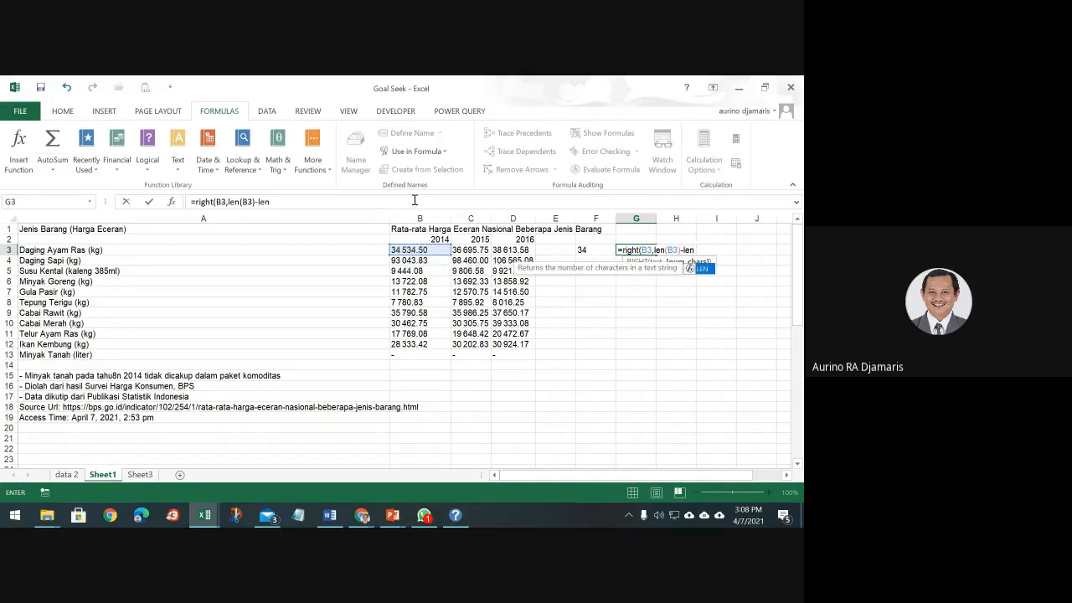
{"action": "key", "text": "Return"}
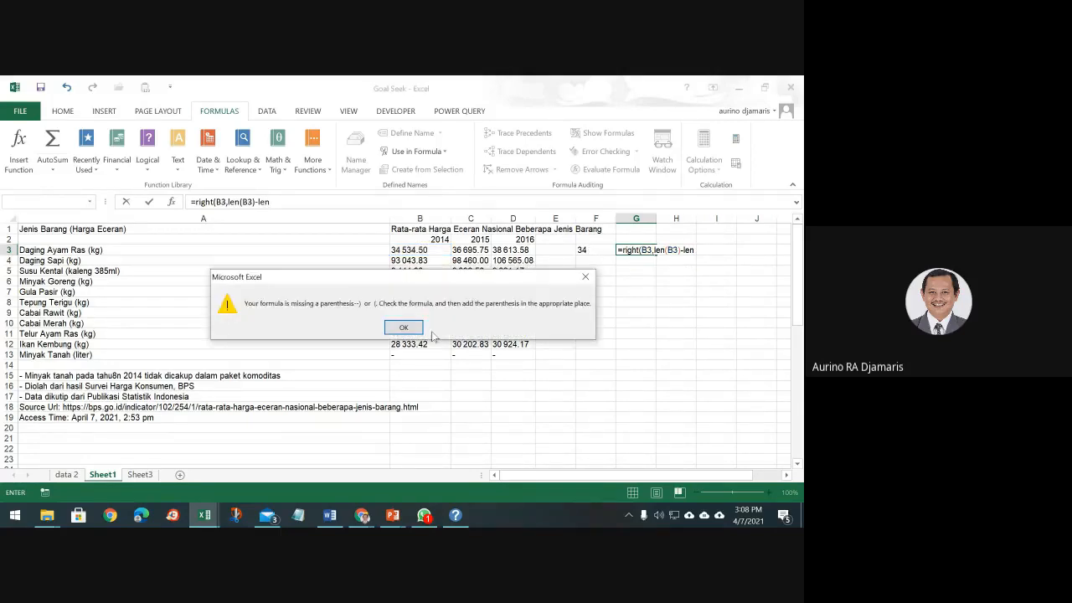
{"action": "left_click", "coordinate": [404, 327]}
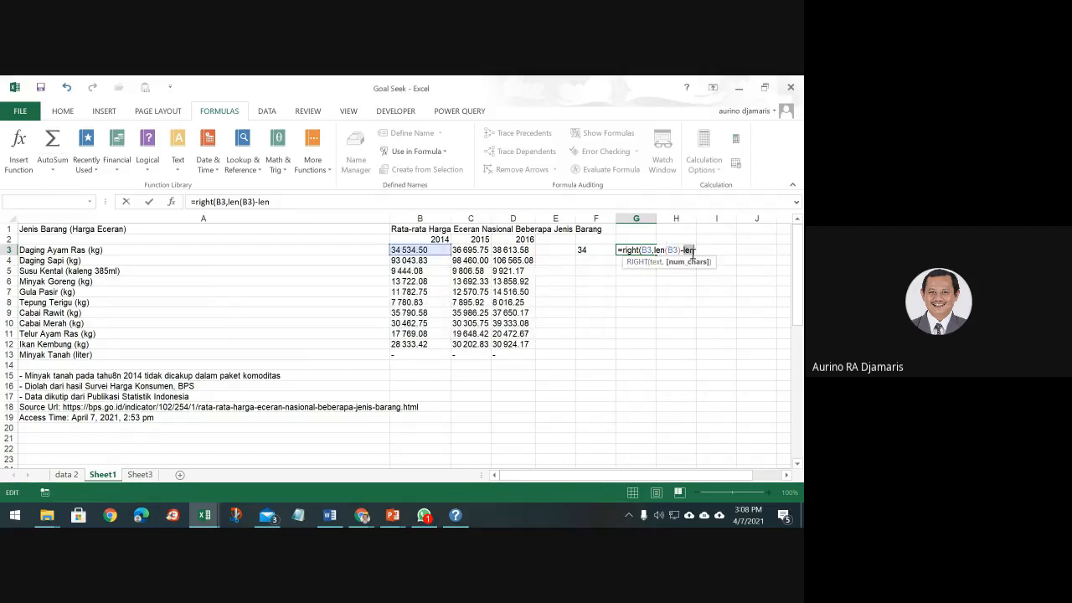
{"action": "left_click", "coordinate": [694, 251]}
{"action": "type", "text": "("}
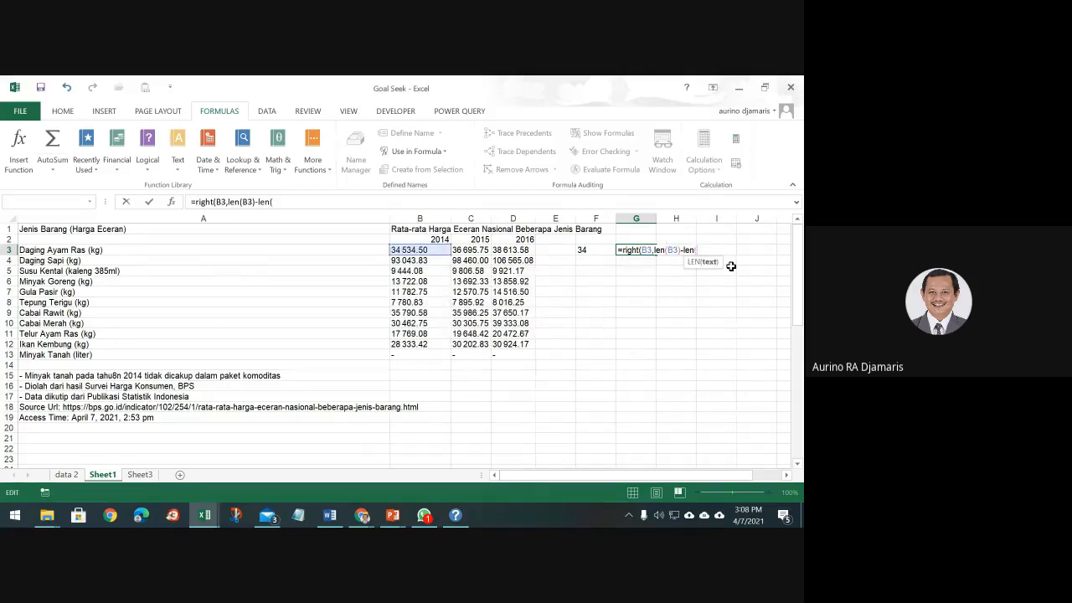
{"action": "left_click", "coordinate": [601, 249]}
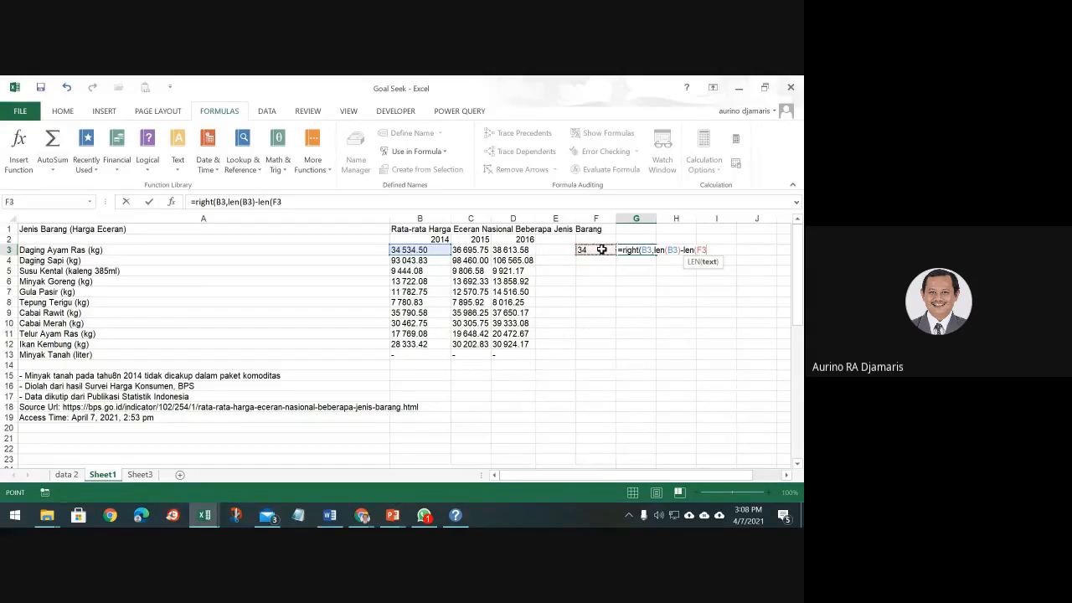
{"action": "type", "text": ","}
{"action": "key", "text": "BackSpace"}
{"action": "type", "text": ")"}
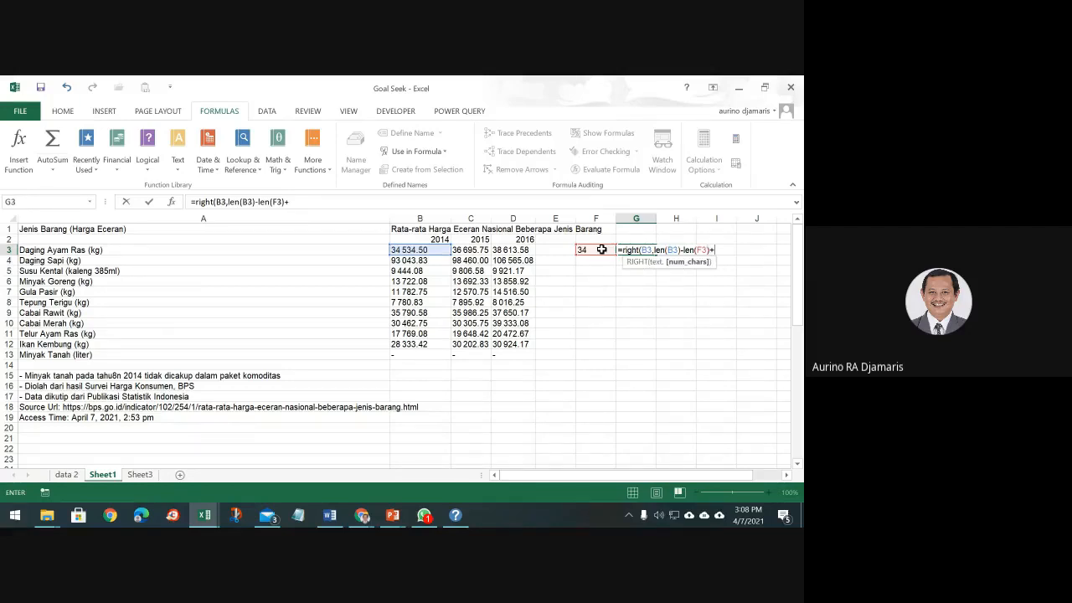
{"action": "type", "text": "+1"}
{"action": "key", "text": "Return"}
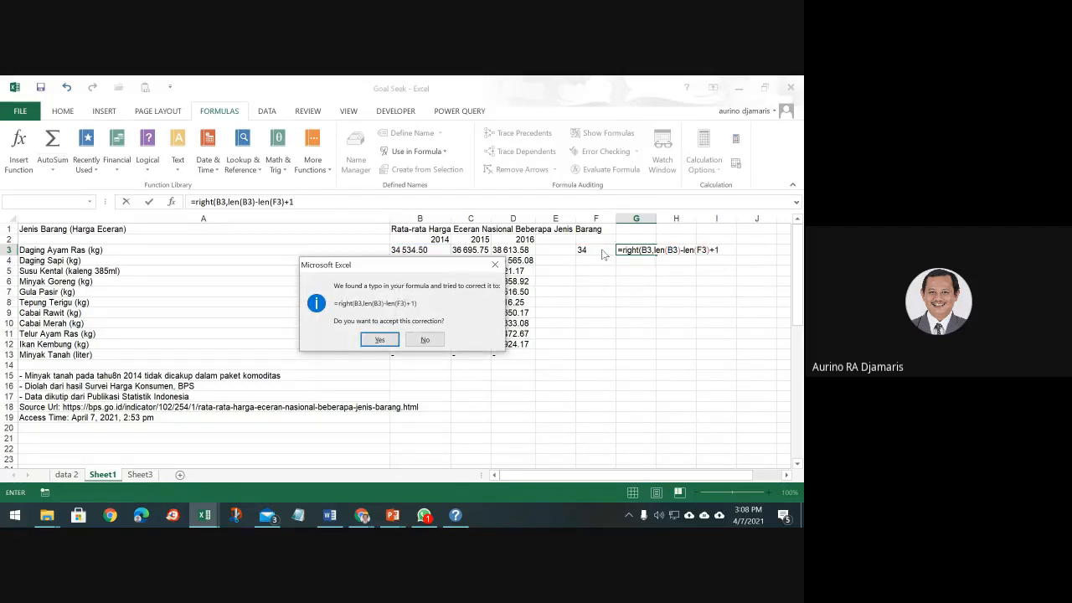
{"action": "key", "text": "Return"}
{"action": "key", "text": "Up"}
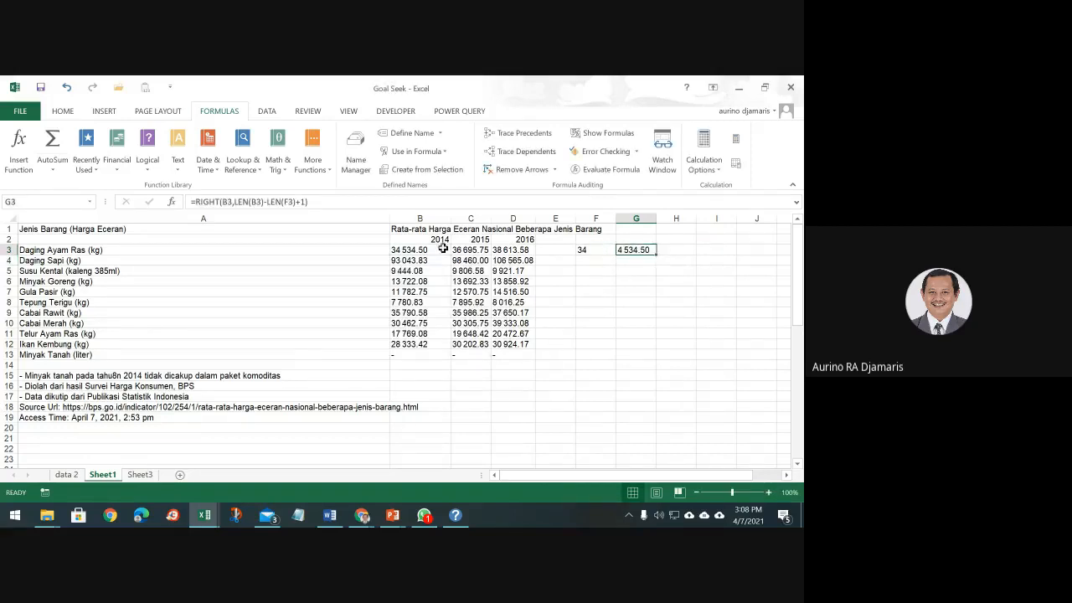
Replace the +1 in G3's character count with -1, giving =RIGHT(B3,LEN(B3)-LEN(F3)-1).
{"action": "left_click", "coordinate": [303, 202]}
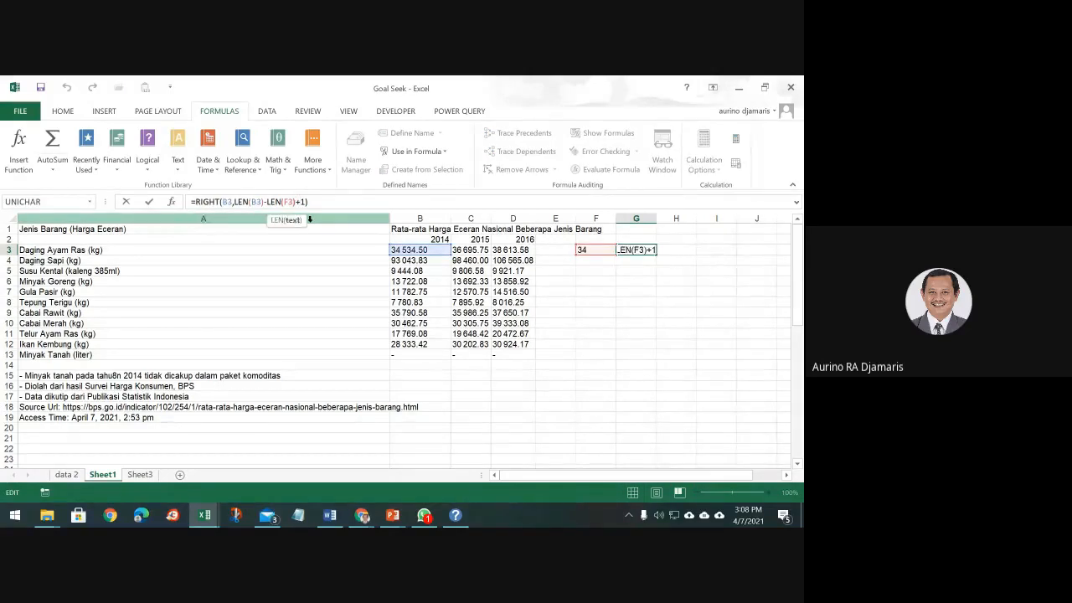
{"action": "key", "text": "BackSpace"}
{"action": "key", "text": "BackSpace"}
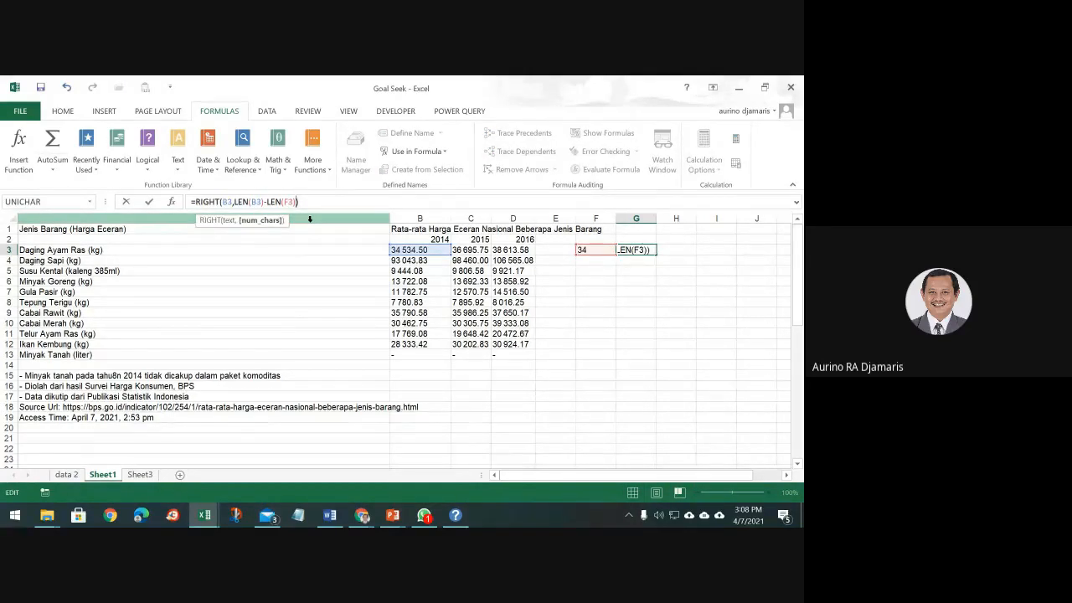
{"action": "type", "text": "-1"}
{"action": "key", "text": "ctrl+Return"}
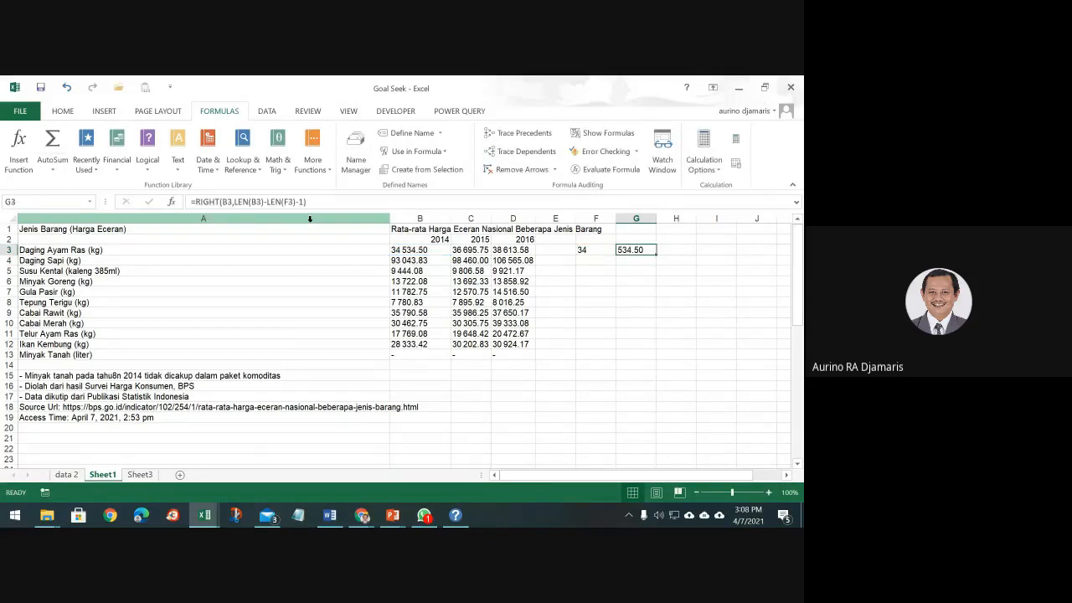
Copy the expression RIGHT(B3,LEN(B3)-LEN(F3)-1) from G3's formula without its equals sign, leaving the cell unedited.
{"action": "key", "text": "F2"}
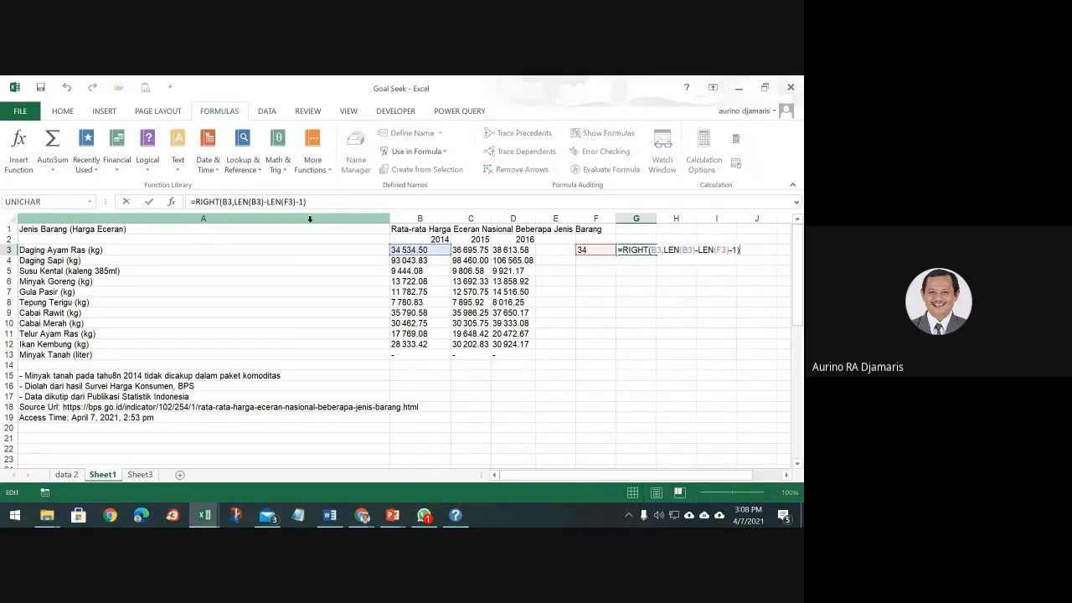
{"action": "key", "text": "shift+Left"}
{"action": "key", "text": "shift+Left"}
{"action": "key", "text": "shift+Left"}
{"action": "key", "text": "shift+Left"}
{"action": "key", "text": "shift+Left"}
{"action": "key", "text": "shift+Left"}
{"action": "key", "text": "shift+Left"}
{"action": "key", "text": "shift+Left"}
{"action": "key", "text": "shift+Left"}
{"action": "key", "text": "shift+Left"}
{"action": "key", "text": "shift+Left"}
{"action": "key", "text": "shift+Left"}
{"action": "key", "text": "shift+Left"}
{"action": "key", "text": "shift+Left"}
{"action": "key", "text": "shift+Left"}
{"action": "key", "text": "shift+Left"}
{"action": "key", "text": "shift+Left"}
{"action": "key", "text": "shift+Left"}
{"action": "key", "text": "shift+Left"}
{"action": "key", "text": "shift+Left"}
{"action": "key", "text": "ctrl+c"}
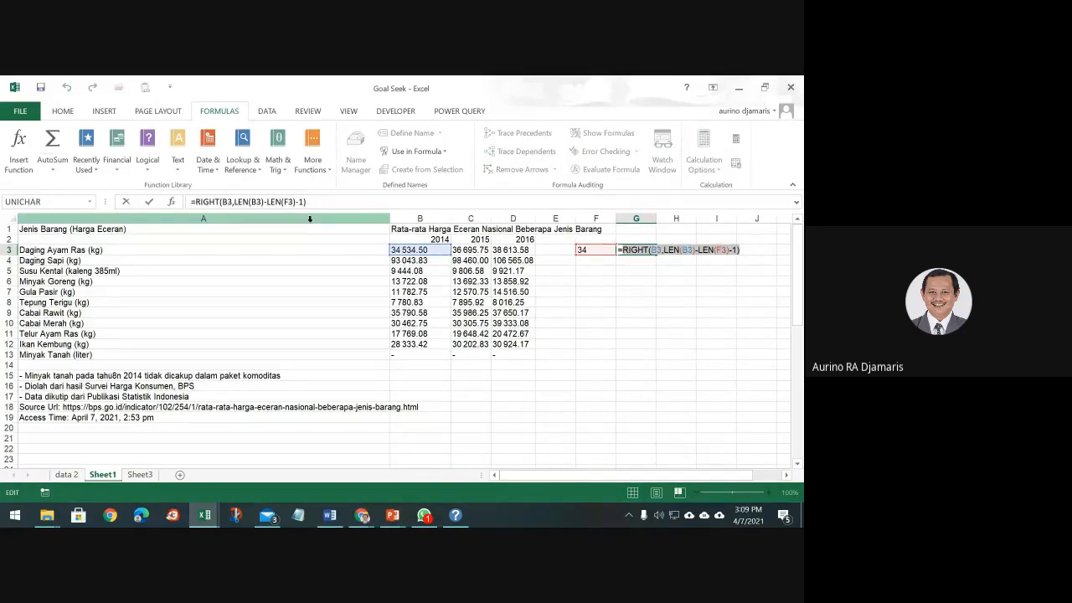
{"action": "key", "text": "Escape"}
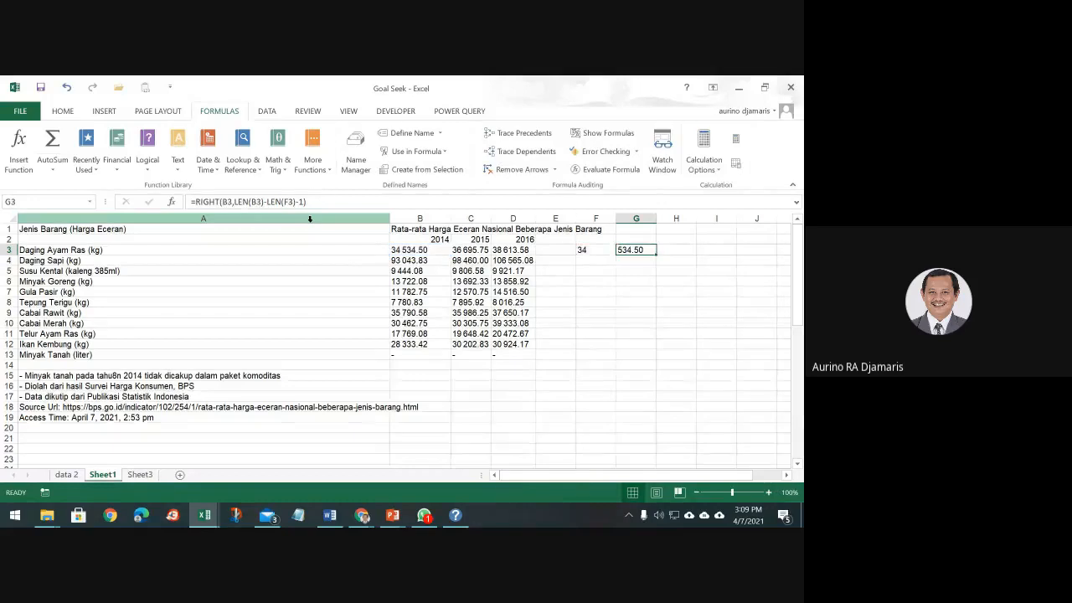
Join the copied RIGHT expression to F3's formula with &, giving =LEFT(B3,2)&RIGHT(B3,LEN(B3)-LEN(F3)-1).
{"action": "key", "text": "Left"}
{"action": "key", "text": "F2"}
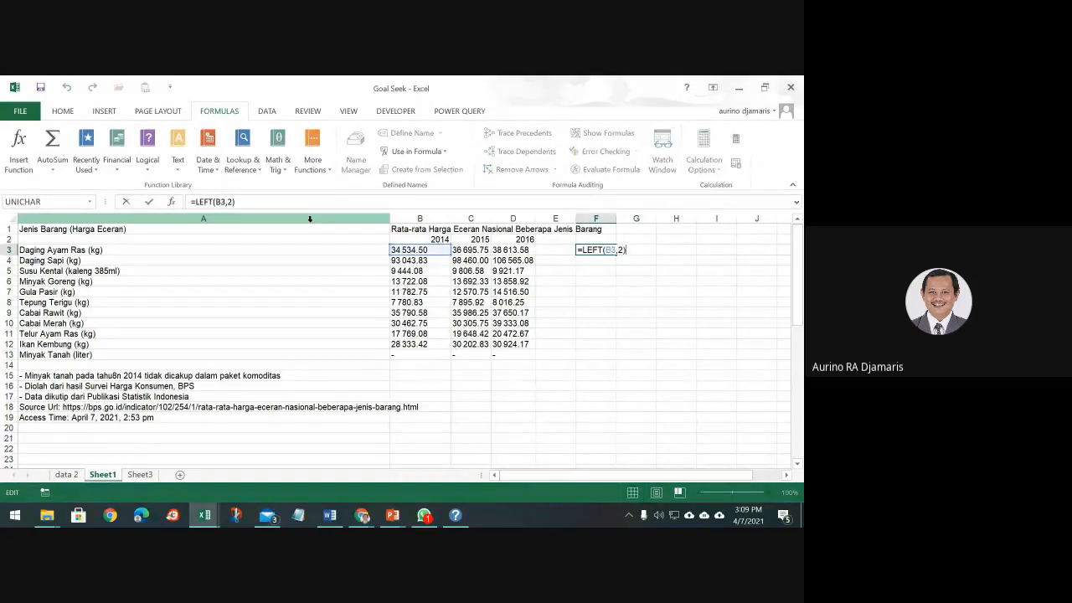
{"action": "type", "text": "&"}
{"action": "key", "text": "ctrl+v"}
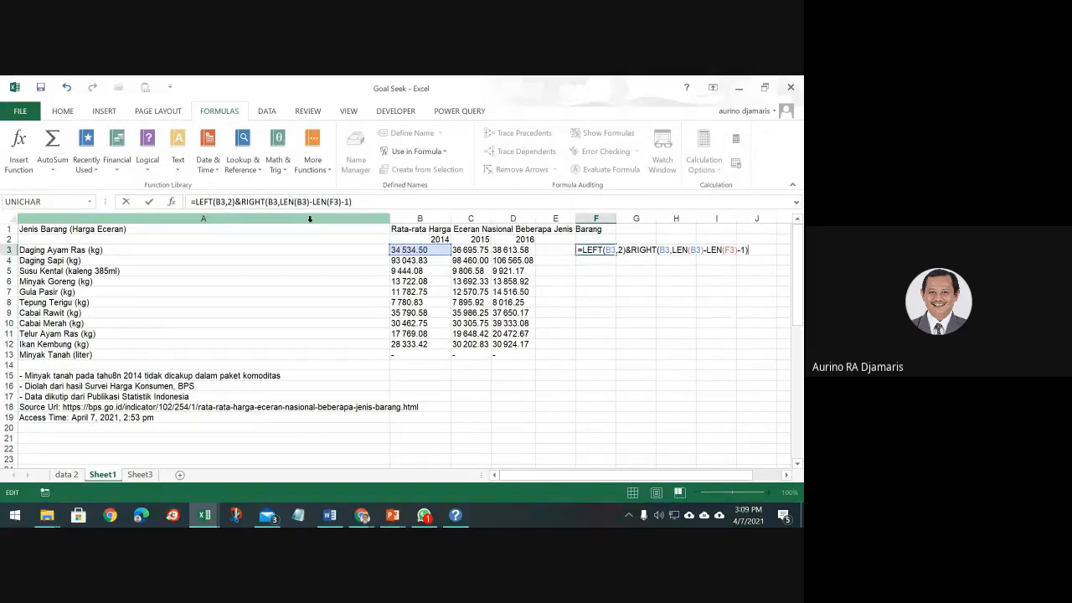
Wrap F3's joined LEFT and RIGHT expression in the VALUE function to convert the text to a number.
{"action": "left_click", "coordinate": [581, 250]}
{"action": "type", "text": "value("}
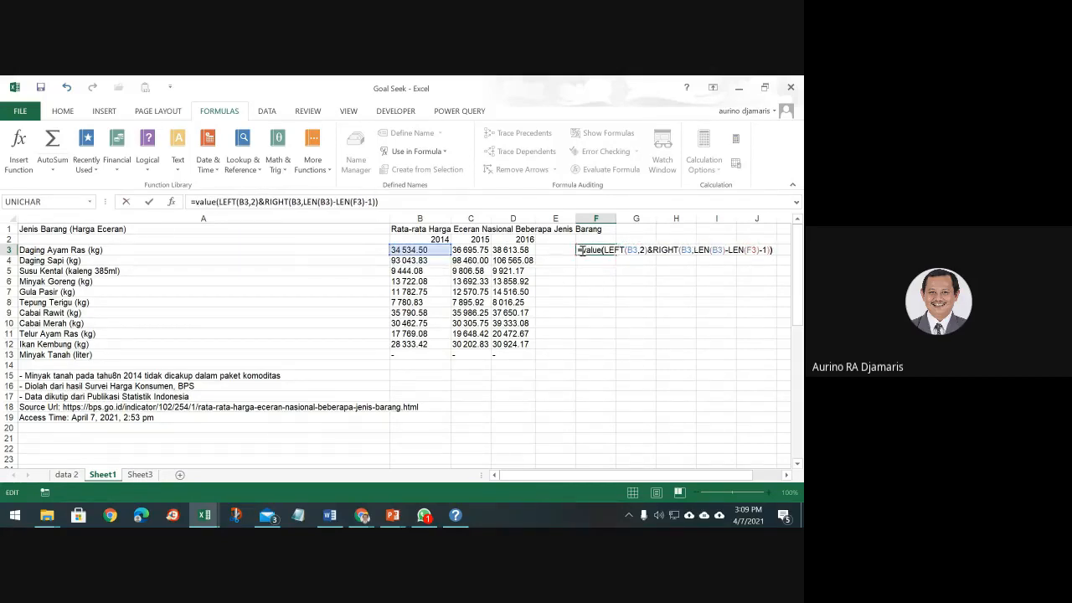
{"action": "key", "text": "Return"}
{"action": "key", "text": "Return"}
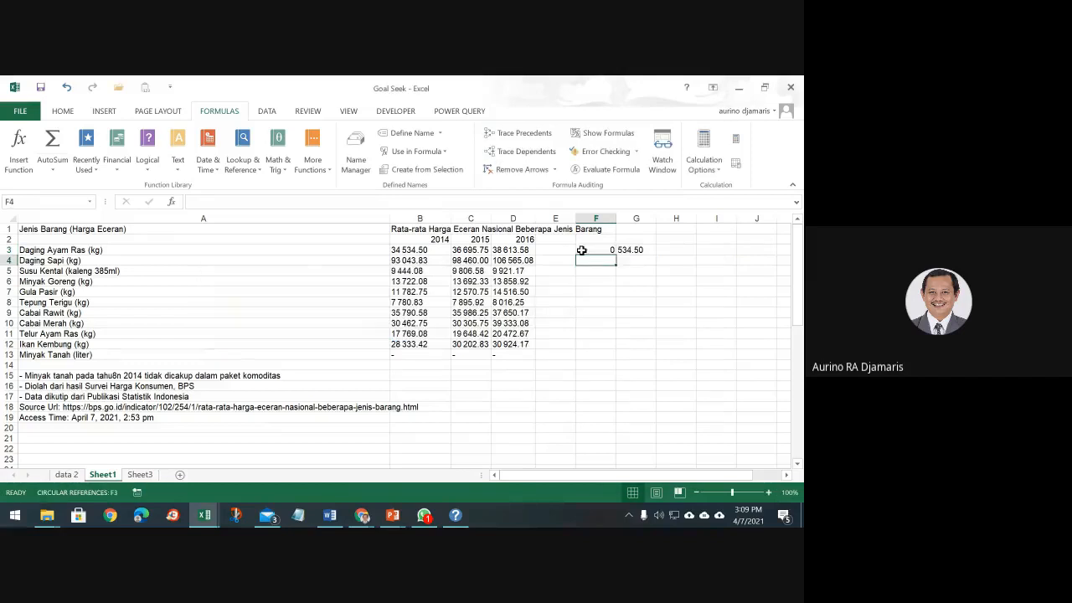
Remove the VALUE wrapper from F3, restoring the formula to =LEFT(B3,2)&RIGHT(B3,LEN(B3)-LEN(F3)-1).
{"action": "left_click", "coordinate": [581, 250]}
{"action": "double_click", "coordinate": [581, 250]}
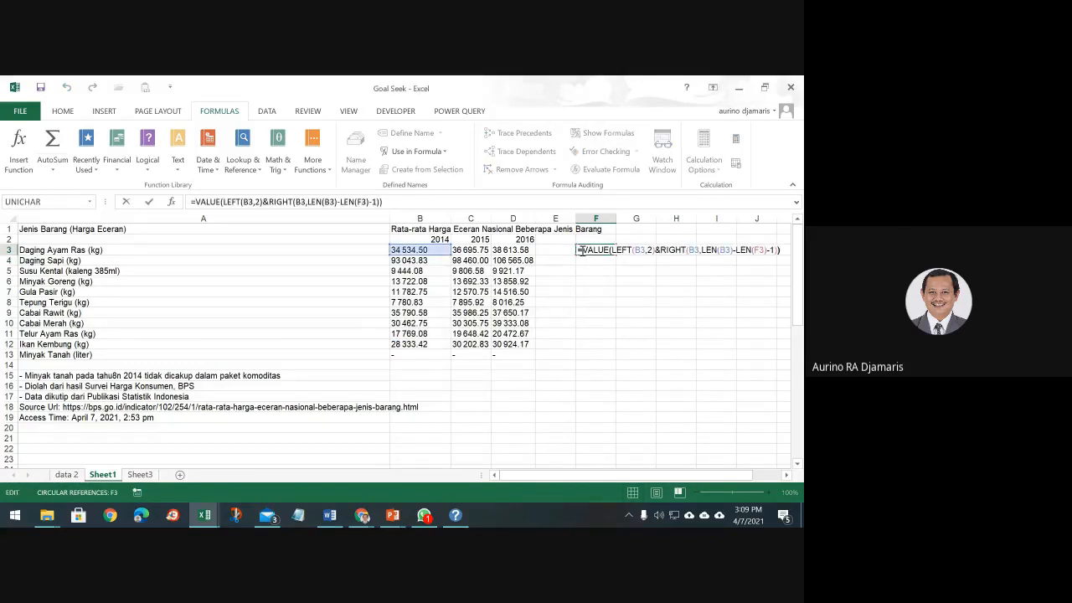
{"action": "key", "text": "Left"}
{"action": "key", "text": "Left"}
{"action": "key", "text": "Left"}
{"action": "key", "text": "Left"}
{"action": "key", "text": "Left"}
{"action": "key", "text": "Left"}
{"action": "key", "text": "Left"}
{"action": "key", "text": "Left"}
{"action": "key", "text": "Left"}
{"action": "key", "text": "Left"}
{"action": "key", "text": "Left"}
{"action": "key", "text": "Left"}
{"action": "key", "text": "Left"}
{"action": "key", "text": "Left"}
{"action": "key", "text": "Left"}
{"action": "key", "text": "Left"}
{"action": "key", "text": "Left"}
{"action": "key", "text": "Left"}
{"action": "key", "text": "Left"}
{"action": "key", "text": "Left"}
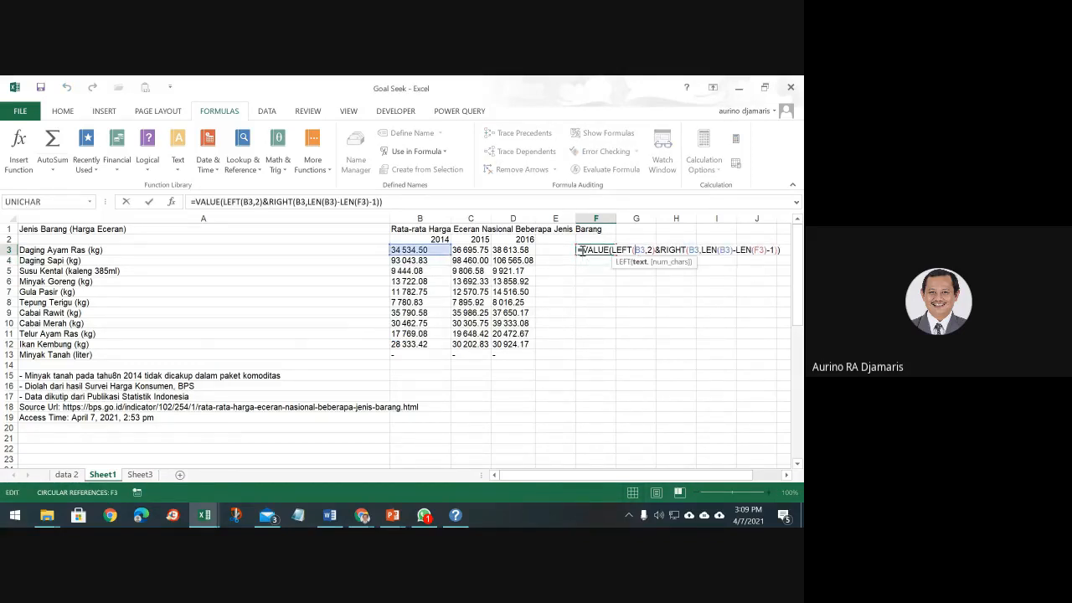
{"action": "key", "text": "Left"}
{"action": "key", "text": "Left"}
{"action": "key", "text": "Left"}
{"action": "key", "text": "Left"}
{"action": "key", "text": "Left"}
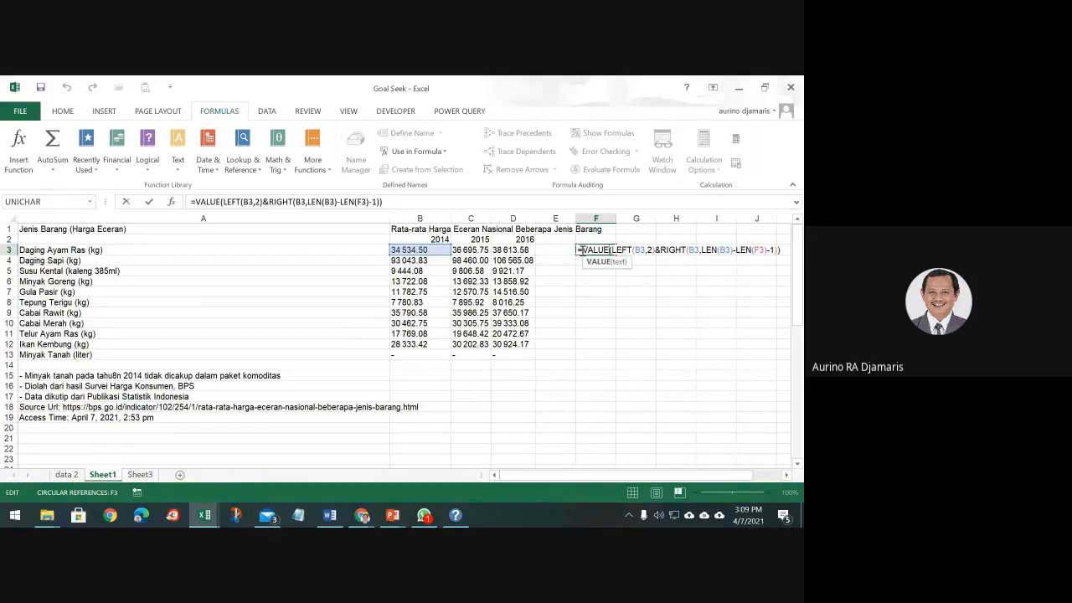
{"action": "key", "text": "Right"}
{"action": "key", "text": "BackSpace"}
{"action": "key", "text": "BackSpace"}
{"action": "key", "text": "BackSpace"}
{"action": "key", "text": "BackSpace"}
{"action": "key", "text": "BackSpace"}
{"action": "key", "text": "BackSpace"}
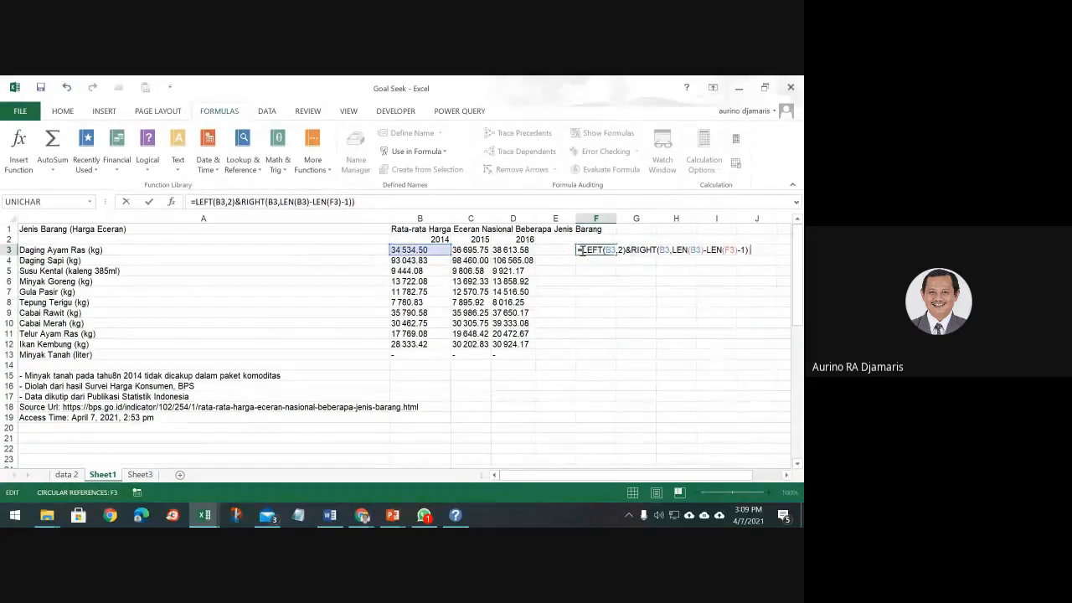
{"action": "key", "text": "End"}
{"action": "key", "text": "BackSpace"}
{"action": "key", "text": "BackSpace"}
{"action": "key", "text": "BackSpace"}
{"action": "key", "text": "BackSpace"}
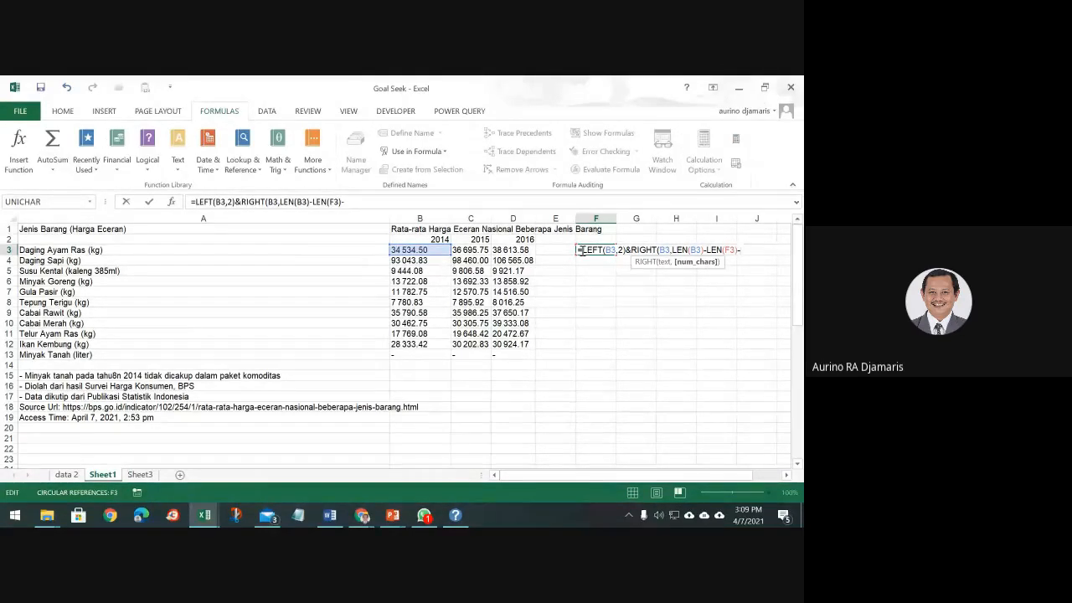
{"action": "type", "text": "1)"}
{"action": "key", "text": "Return"}
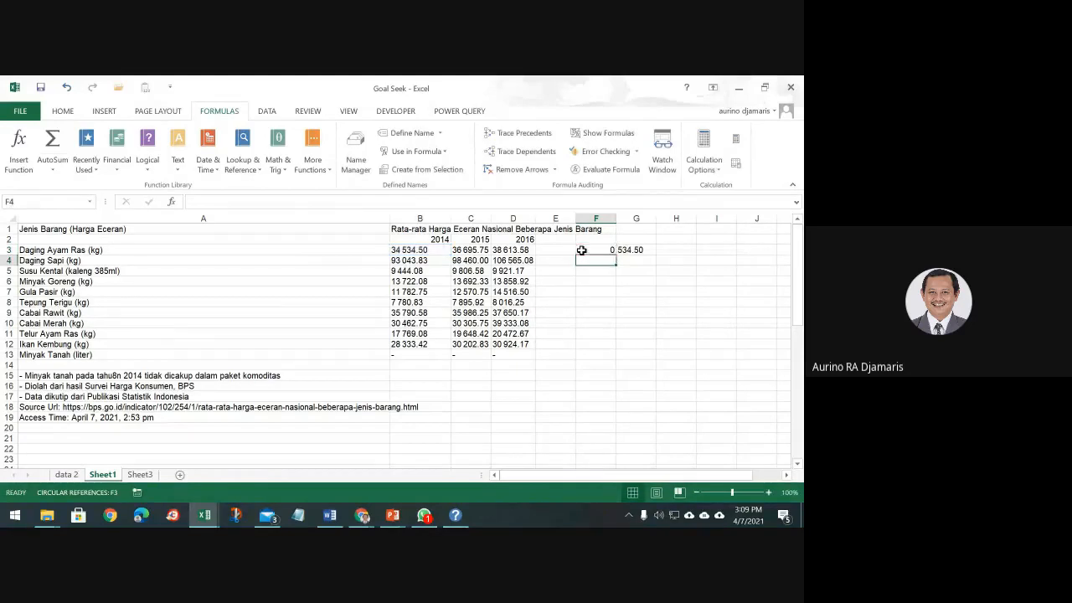
Delete the joined RIGHT part from F3's formula so that only =LEFT(B3,2) remains.
{"action": "double_click", "coordinate": [581, 250]}
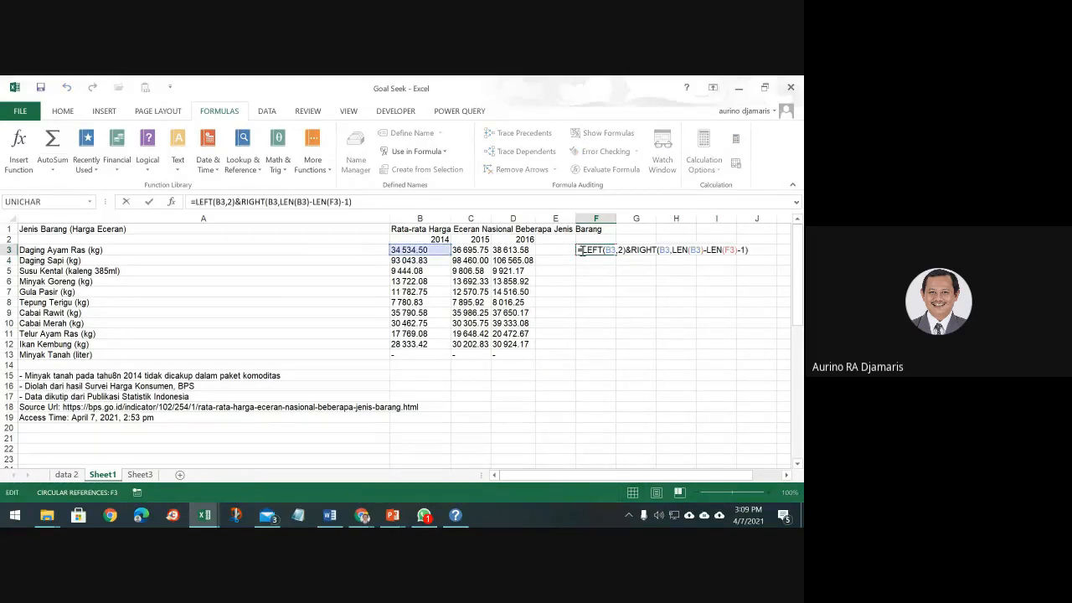
{"action": "key", "text": "Escape"}
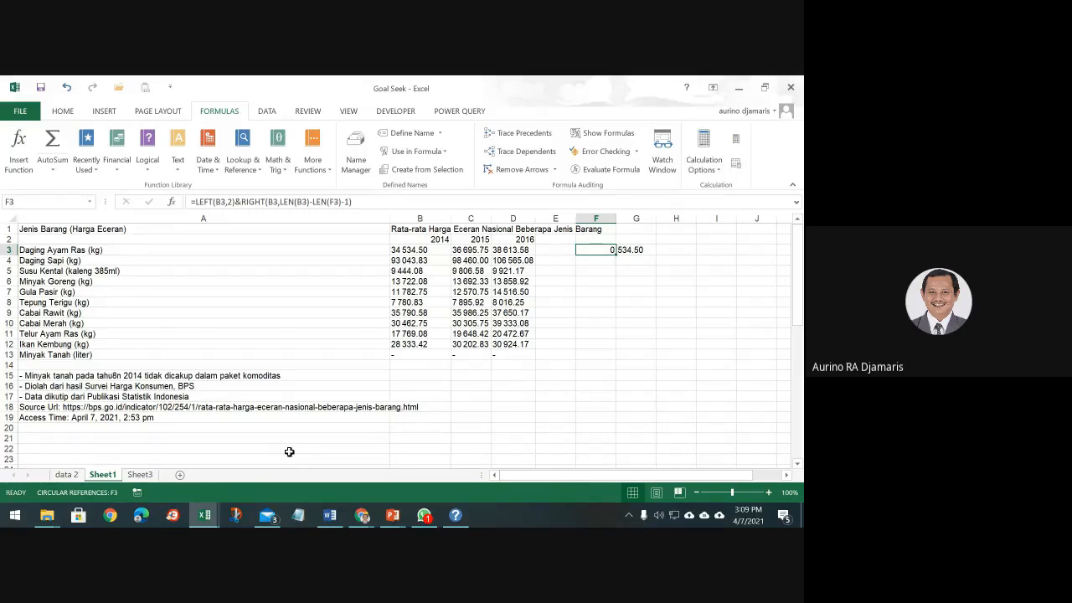
{"action": "key", "text": "F2"}
{"action": "key", "text": "Left"}
{"action": "key", "text": "Left"}
{"action": "key", "text": "Left"}
{"action": "key", "text": "Left"}
{"action": "key", "text": "Left"}
{"action": "key", "text": "Left"}
{"action": "key", "text": "Left"}
{"action": "key", "text": "Left"}
{"action": "key", "text": "Left"}
{"action": "key", "text": "Left"}
{"action": "key", "text": "Left"}
{"action": "key", "text": "Left"}
{"action": "key", "text": "Left"}
{"action": "key", "text": "Left"}
{"action": "key", "text": "Left"}
{"action": "key", "text": "Left"}
{"action": "key", "text": "Left"}
{"action": "key", "text": "Left"}
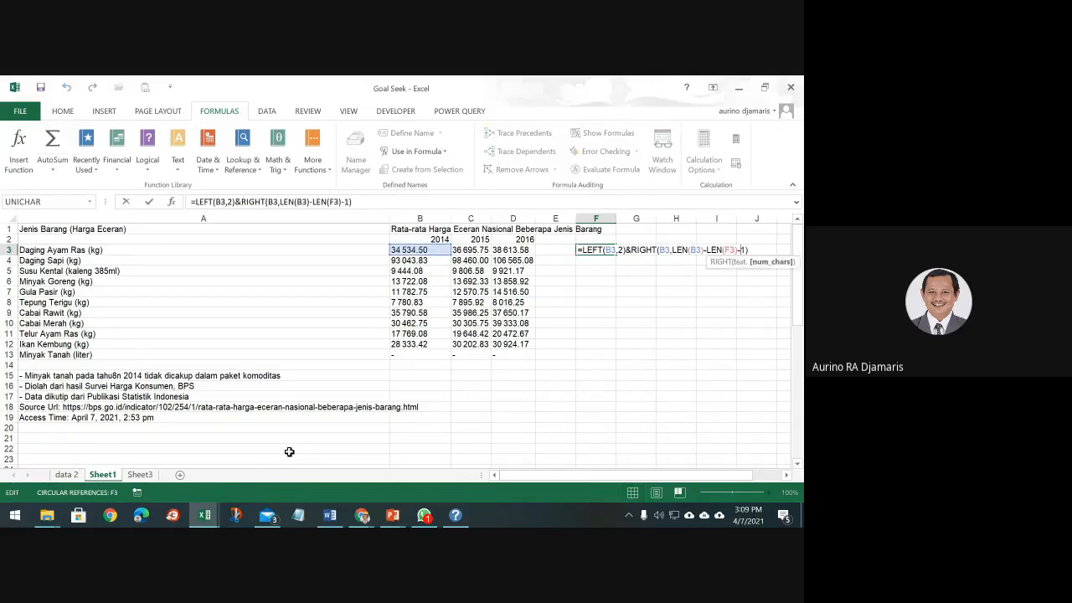
{"action": "key", "text": "Left"}
{"action": "key", "text": "Left"}
{"action": "key", "text": "Left"}
{"action": "key", "text": "Left"}
{"action": "key", "text": "Left"}
{"action": "key", "text": "Left"}
{"action": "key", "text": "Left"}
{"action": "key", "text": "Left"}
{"action": "key", "text": "Left"}
{"action": "key", "text": "Left"}
{"action": "key", "text": "Left"}
{"action": "key", "text": "Right"}
{"action": "key", "text": "Right"}
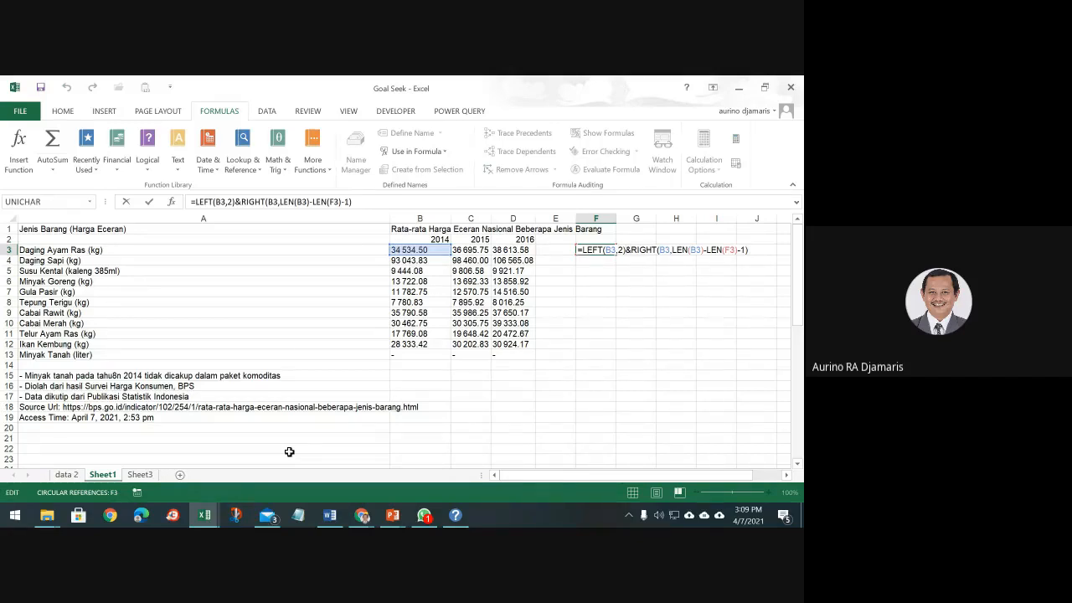
{"action": "key", "text": "Delete"}
{"action": "key", "text": "Delete"}
{"action": "key", "text": "Delete"}
{"action": "key", "text": "Delete"}
{"action": "key", "text": "Delete"}
{"action": "key", "text": "Delete"}
{"action": "key", "text": "Delete"}
{"action": "key", "text": "Delete"}
{"action": "key", "text": "Delete"}
{"action": "key", "text": "Delete"}
{"action": "key", "text": "Delete"}
{"action": "key", "text": "Delete"}
{"action": "key", "text": "Delete"}
{"action": "key", "text": "Delete"}
{"action": "key", "text": "Delete"}
{"action": "key", "text": "Delete"}
{"action": "key", "text": "Delete"}
{"action": "key", "text": "Delete"}
{"action": "key", "text": "Delete"}
{"action": "key", "text": "Delete"}
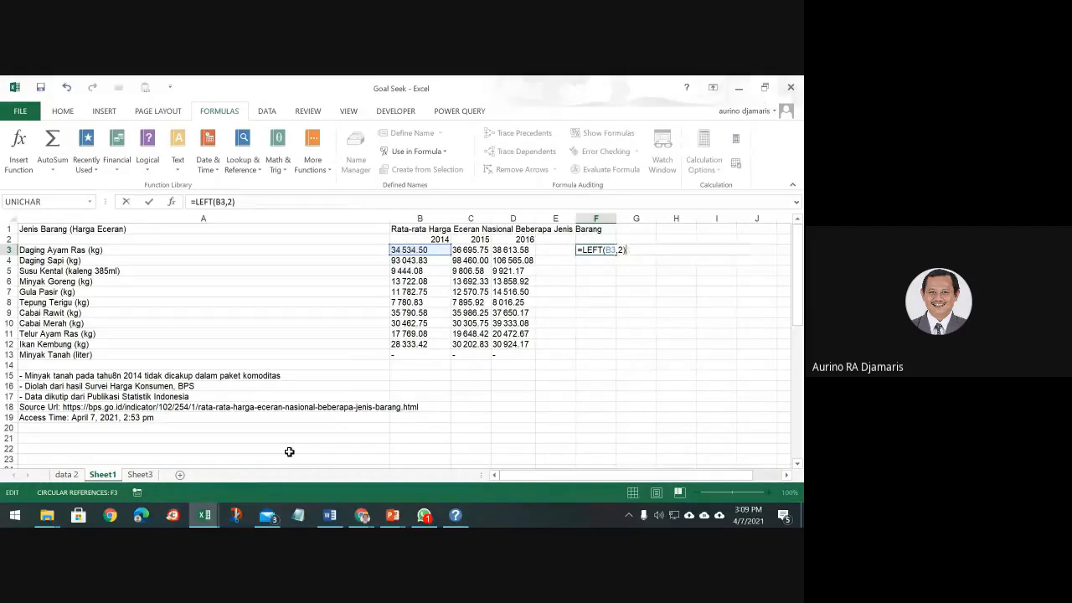
{"action": "key", "text": "Return"}
{"action": "key", "text": "Right"}
{"action": "key", "text": "Right"}
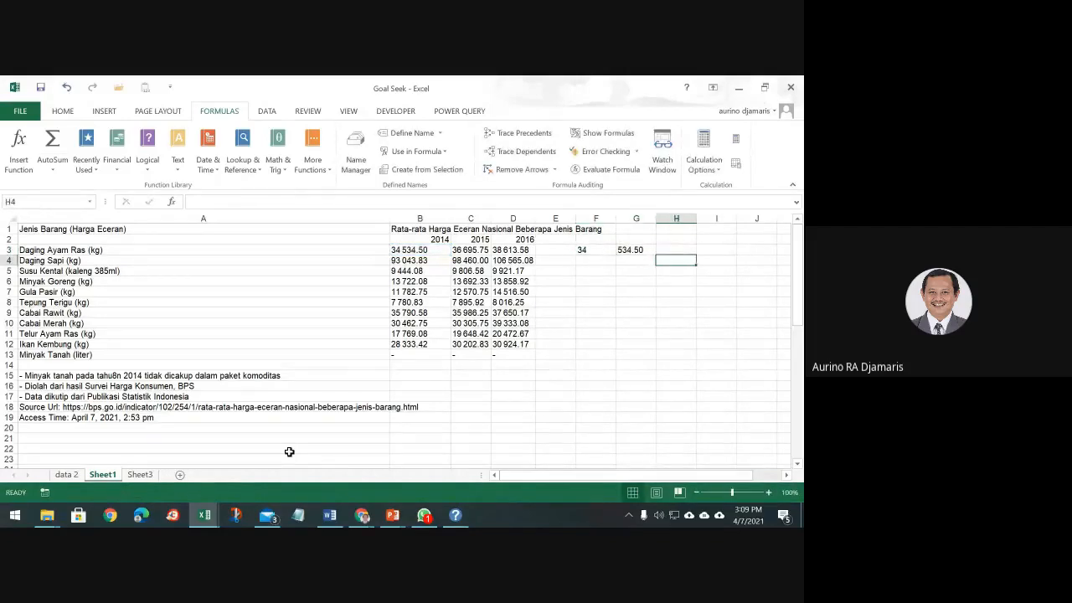
Enter =F3&G3 in H3 to join the two split parts of the first price.
{"action": "key", "text": "Up"}
{"action": "type", "text": "="}
{"action": "key", "text": "Left"}
{"action": "key", "text": "Left"}
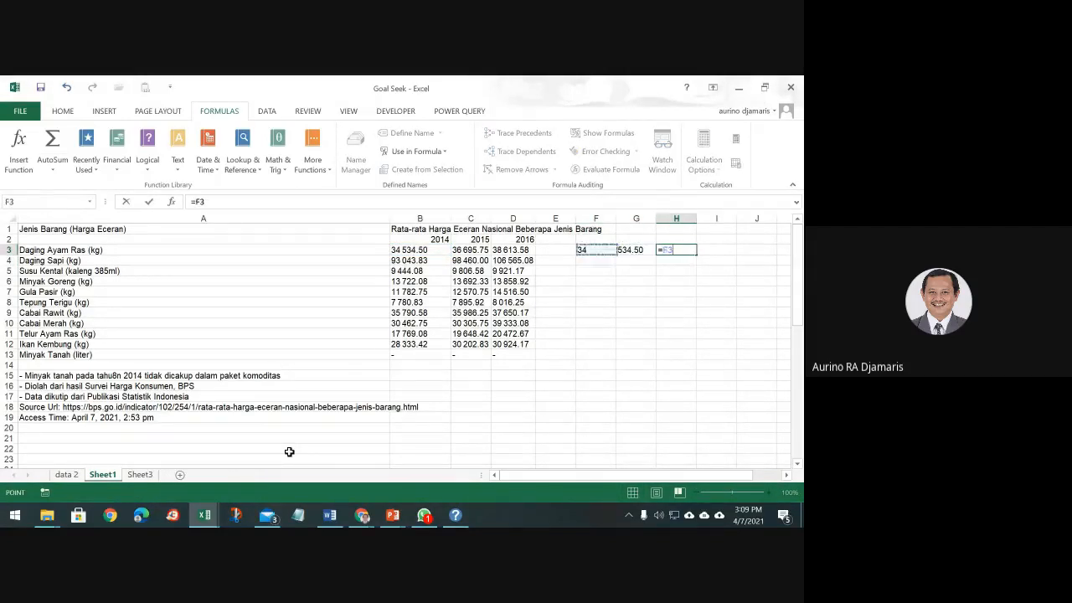
{"action": "type", "text": "&"}
{"action": "key", "text": "Left"}
{"action": "key", "text": "Return"}
{"action": "key", "text": "Up"}
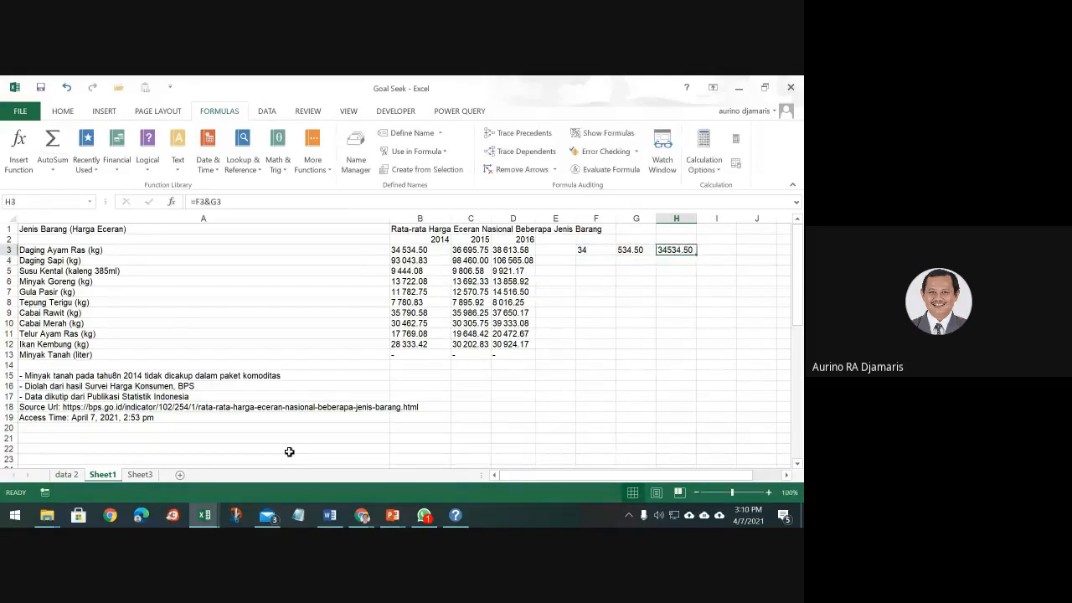
Fill the formulas in F3:H3 down to row 12 and check the joined prices in column H.
{"action": "left_click_drag", "start_coordinate": [582, 251], "coordinate": [693, 349]}
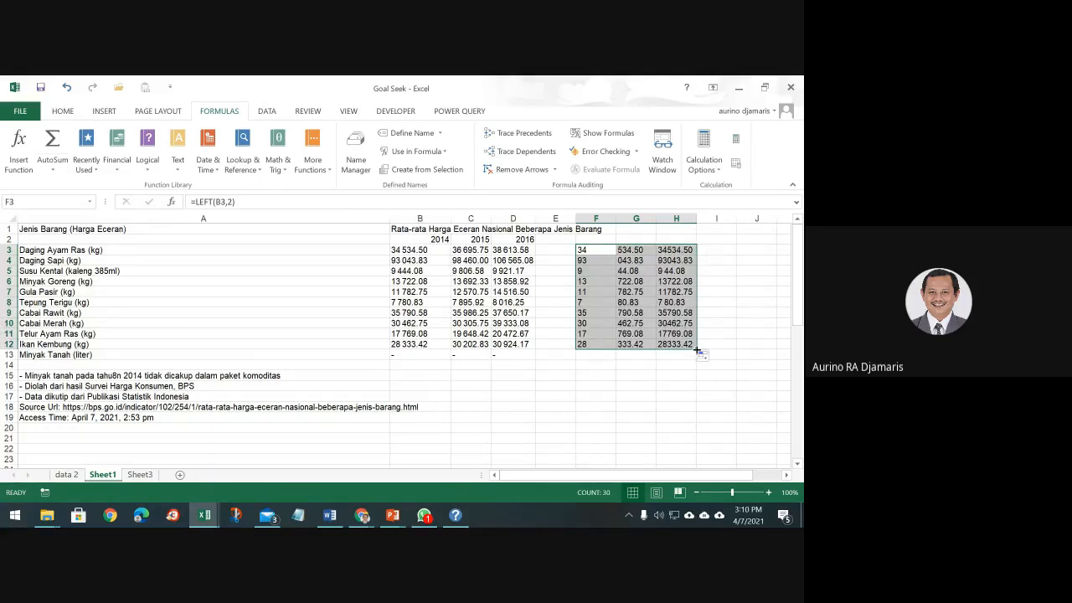
{"action": "left_click", "coordinate": [596, 260]}
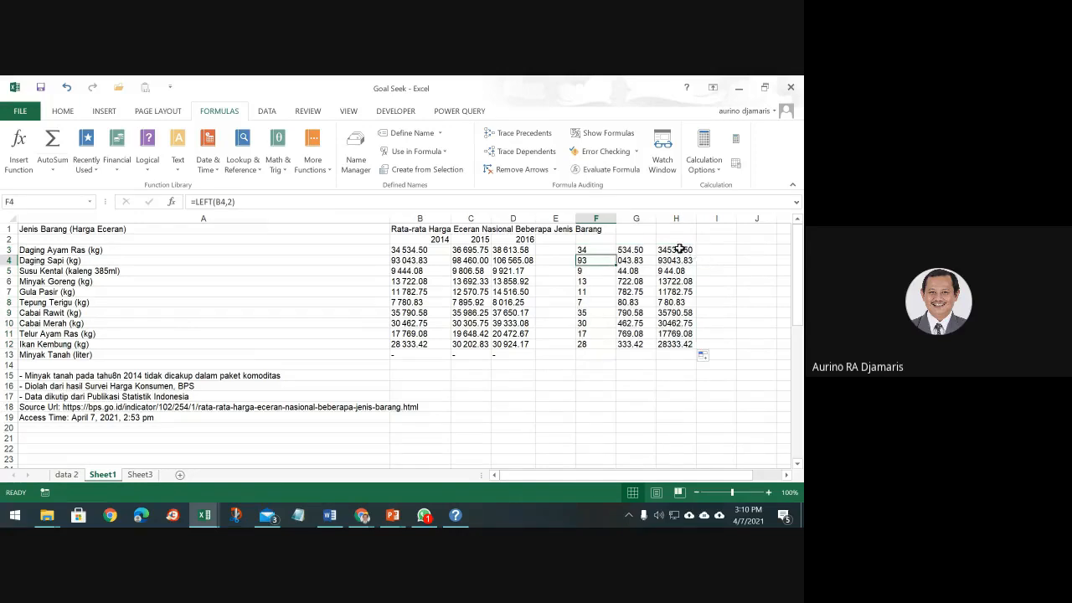
{"action": "left_click_drag", "start_coordinate": [679, 248], "coordinate": [677, 334]}
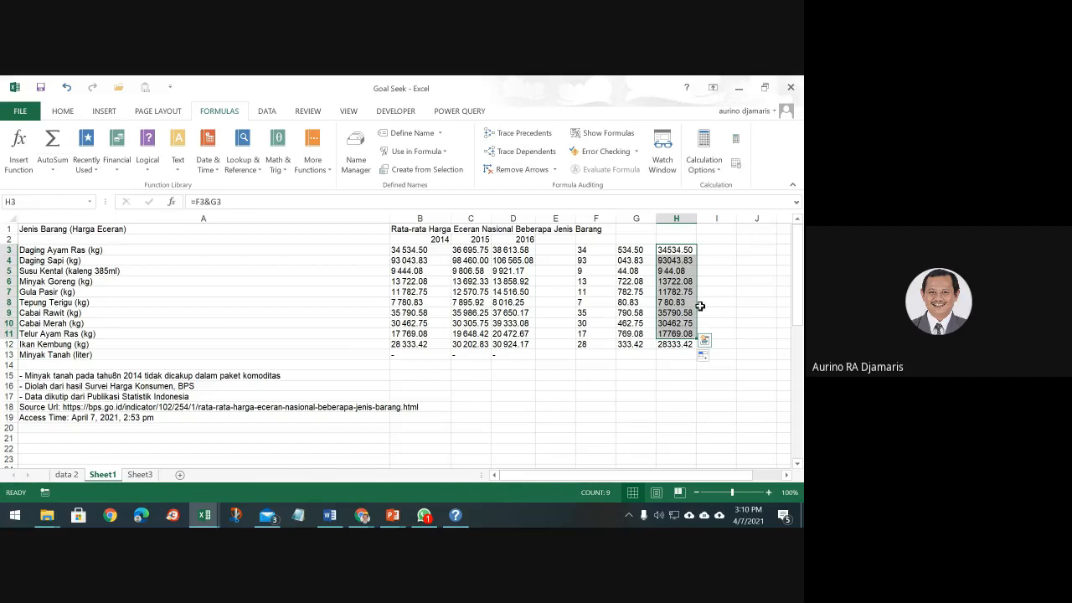
Enter =VALUE(H3) in I3 to convert the joined price text to a number.
{"action": "left_click", "coordinate": [722, 248]}
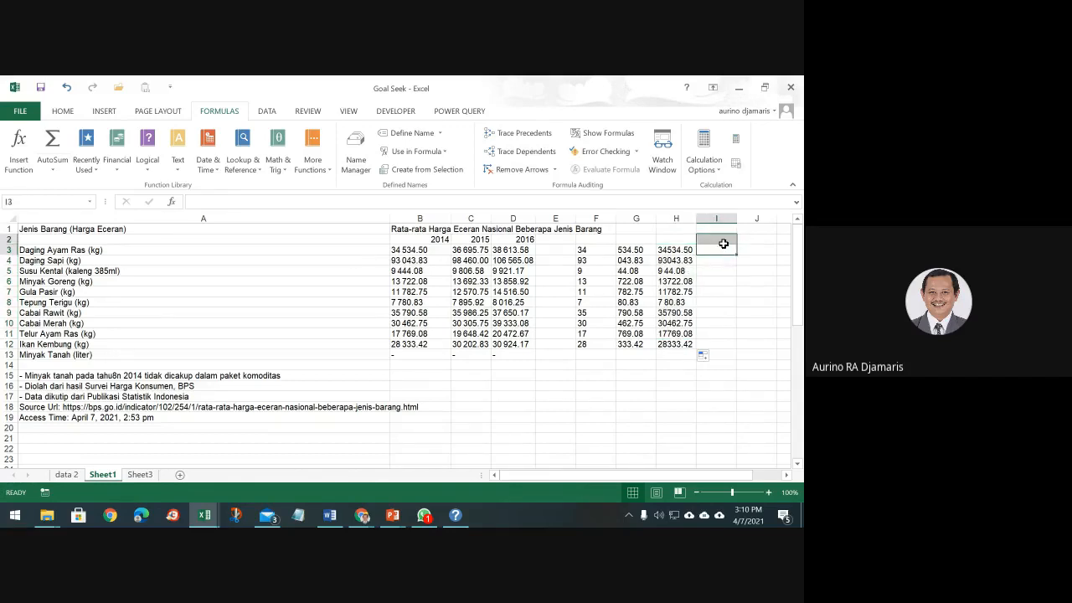
{"action": "type", "text": "="}
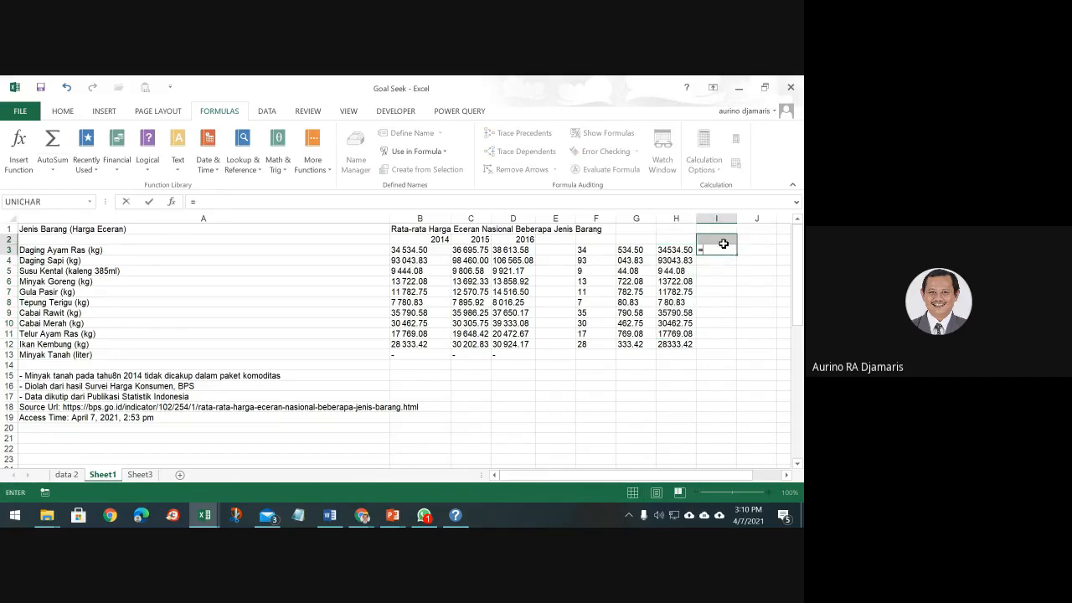
{"action": "type", "text": "valye"}
{"action": "key", "text": "BackSpace"}
{"action": "key", "text": "BackSpace"}
{"action": "key", "text": "BackSpace"}
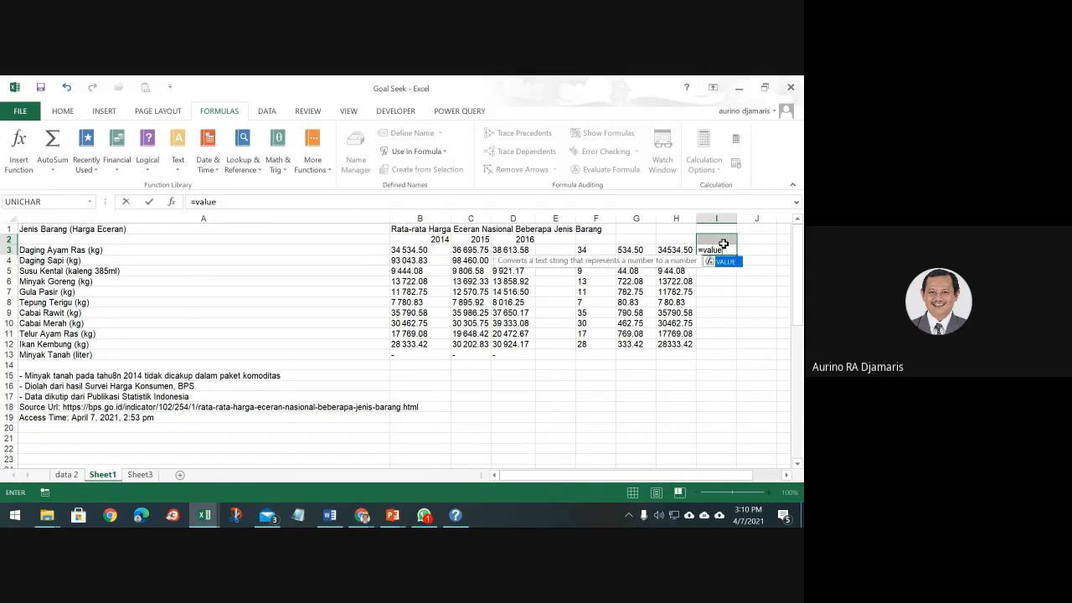
{"action": "type", "text": "ue("}
{"action": "key", "text": "Left"}
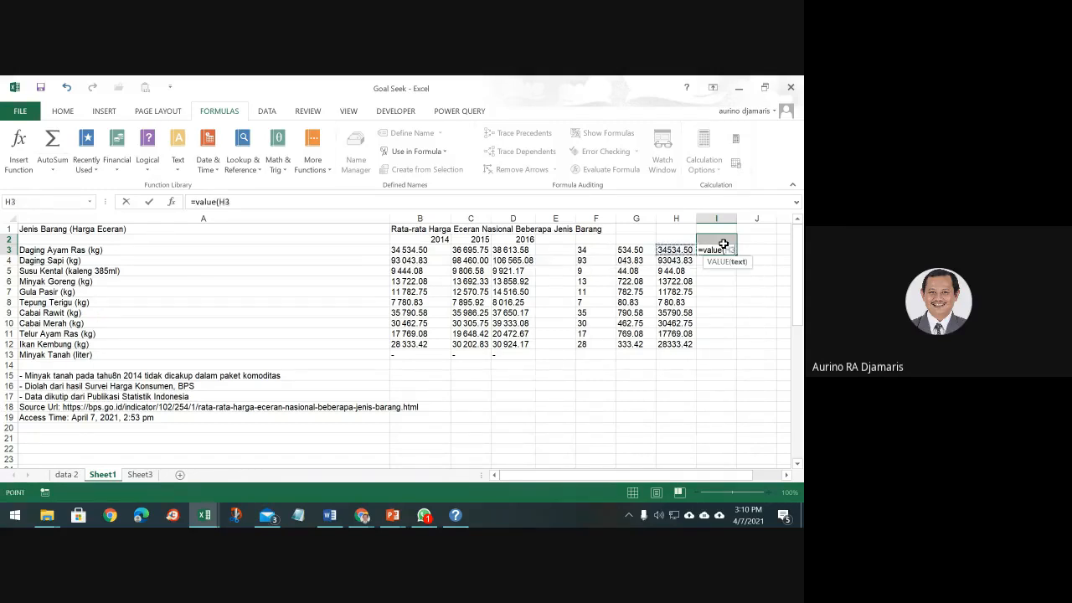
{"action": "key", "text": "Return"}
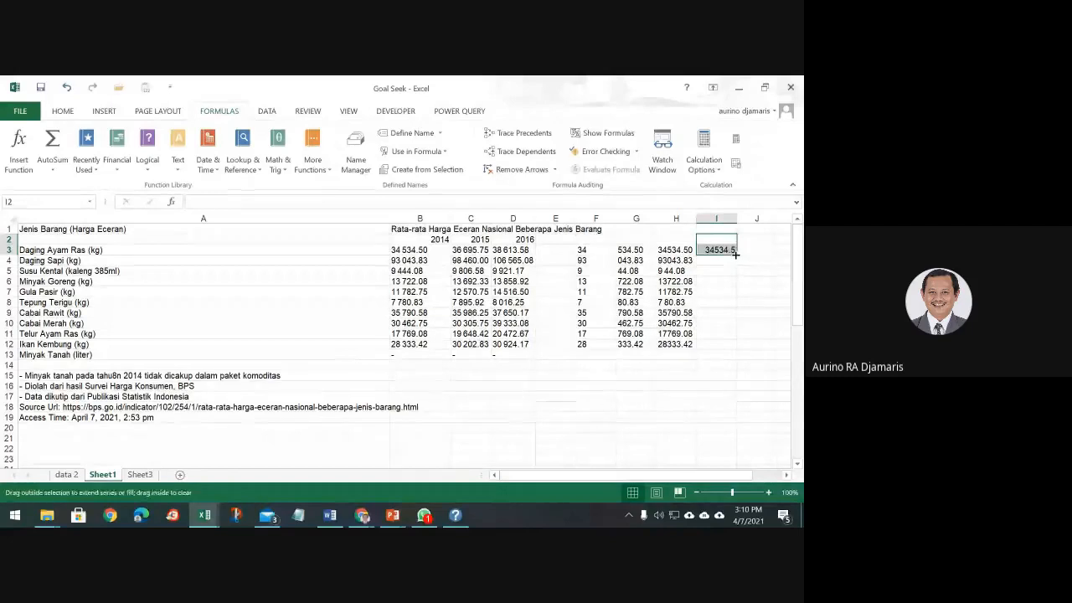
Fill I2:I3 down to row 12 and inspect the formulas behind the Susu Kental row in I5, H5 and F5.
{"action": "double_click", "coordinate": [735, 254]}
{"action": "left_click", "coordinate": [717, 272]}
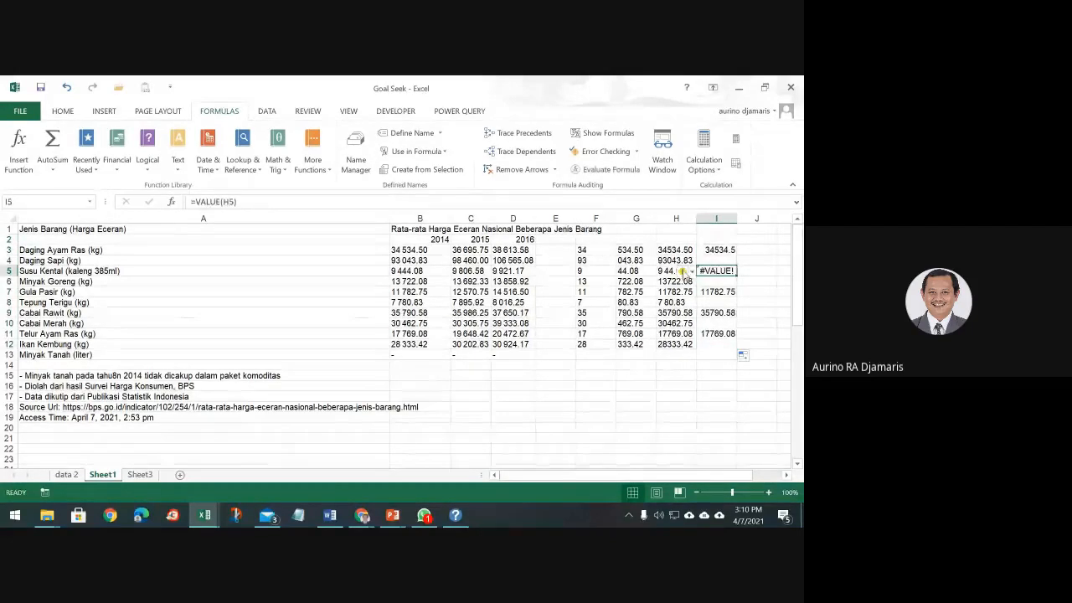
{"action": "left_click", "coordinate": [663, 268]}
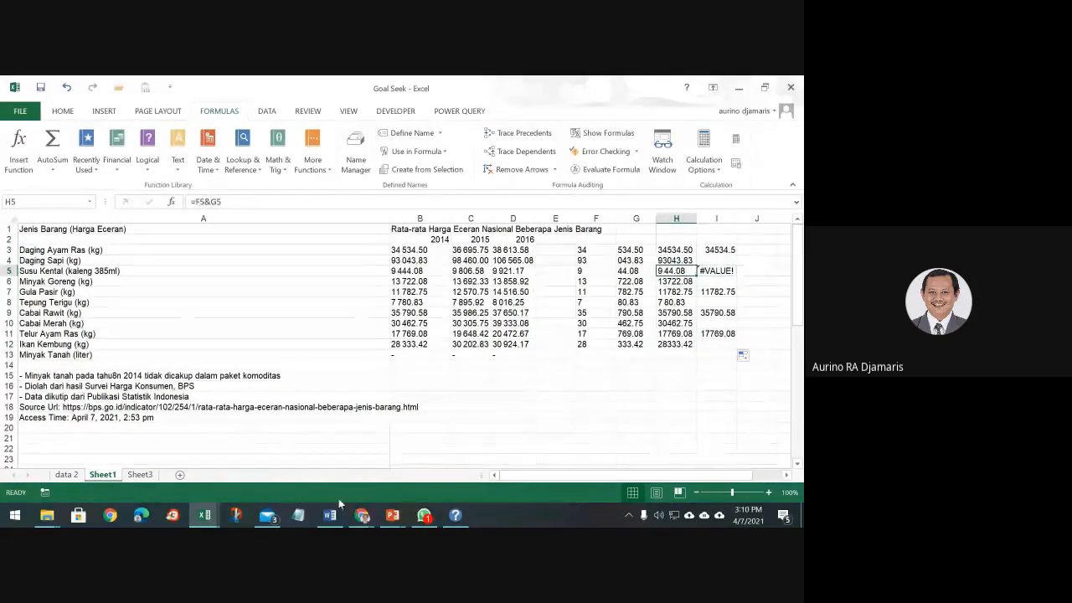
{"action": "left_click", "coordinate": [586, 271]}
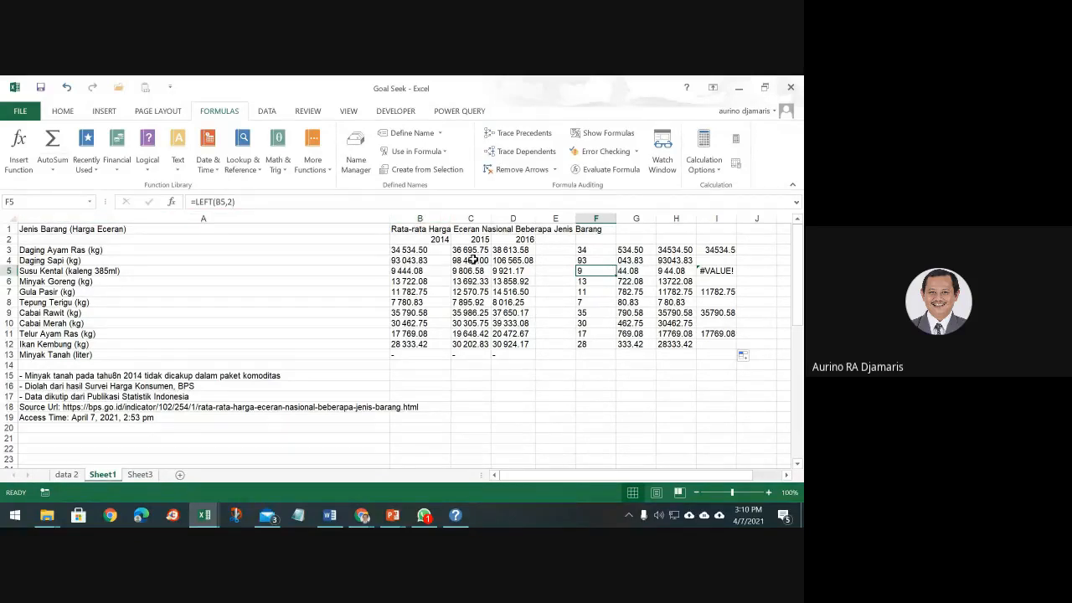
Try replacing the fixed length in F3's formula with a FIND for the space, giving =LEFT(B3,FIND(" ",1)-1).
{"action": "left_click", "coordinate": [586, 249]}
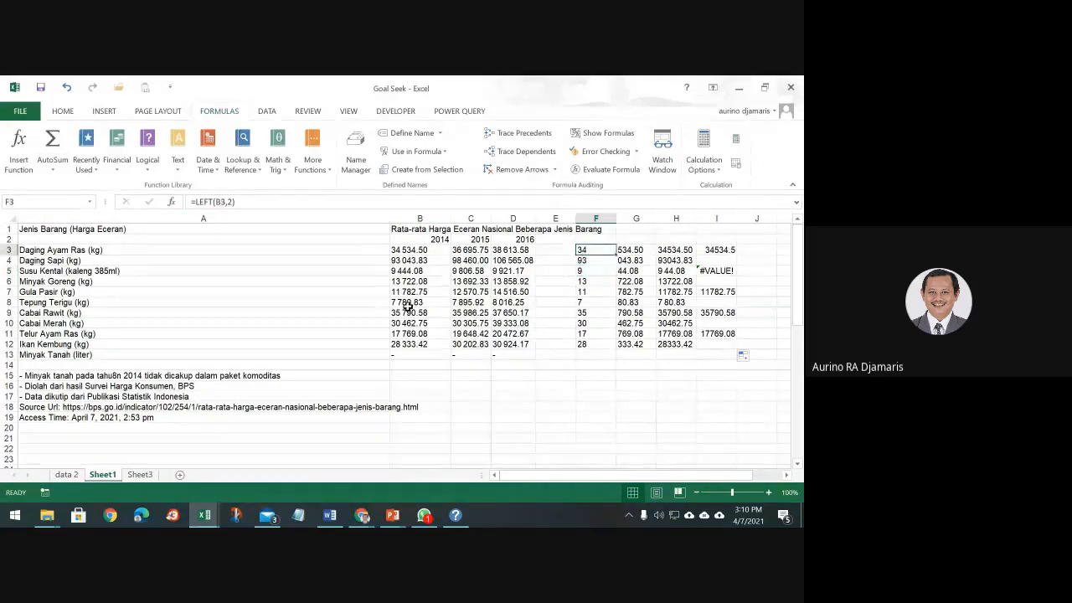
{"action": "left_click", "coordinate": [228, 202]}
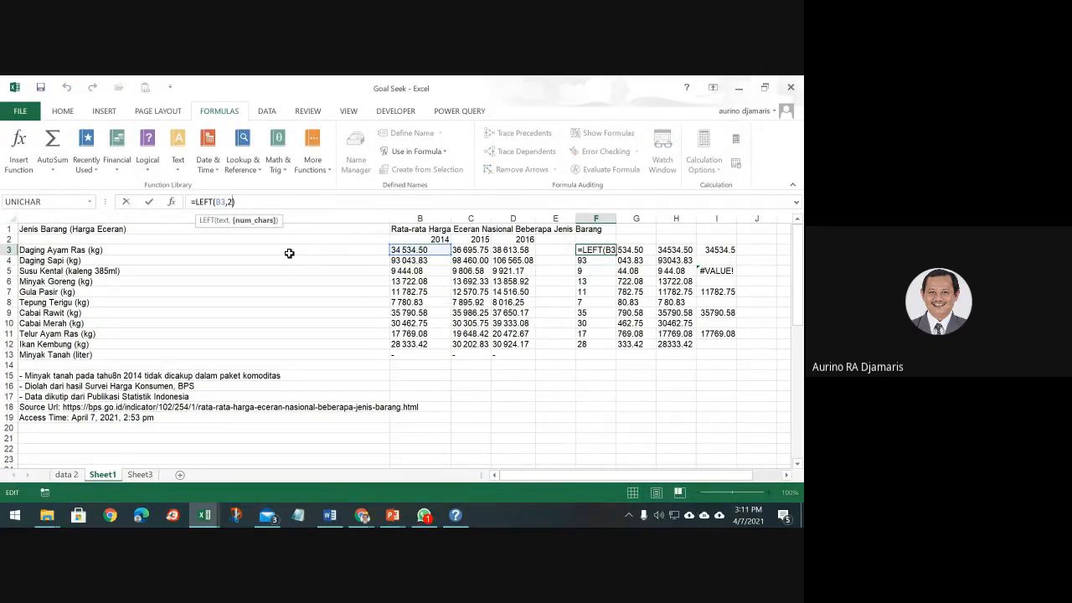
{"action": "key", "text": "BackSpace"}
{"action": "type", "text": "f"}
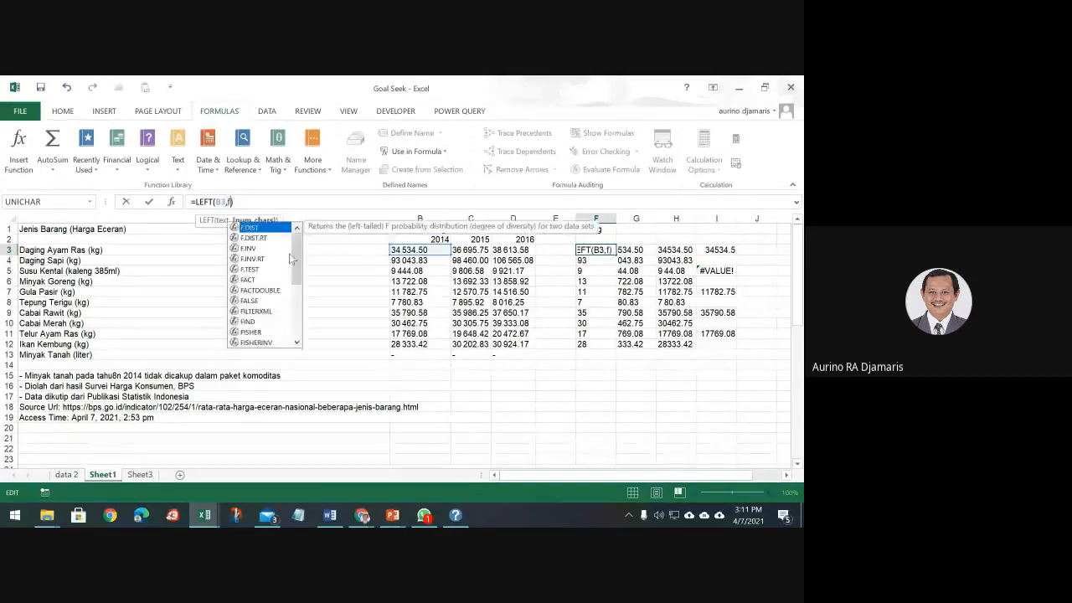
{"action": "type", "text": "ind("}
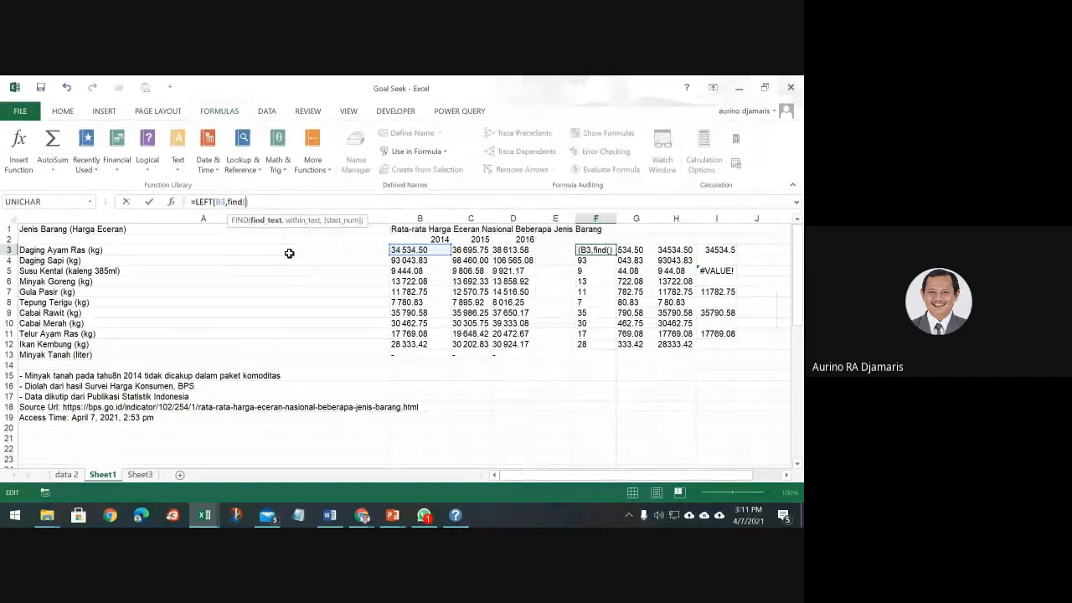
{"action": "type", "text": "\""}
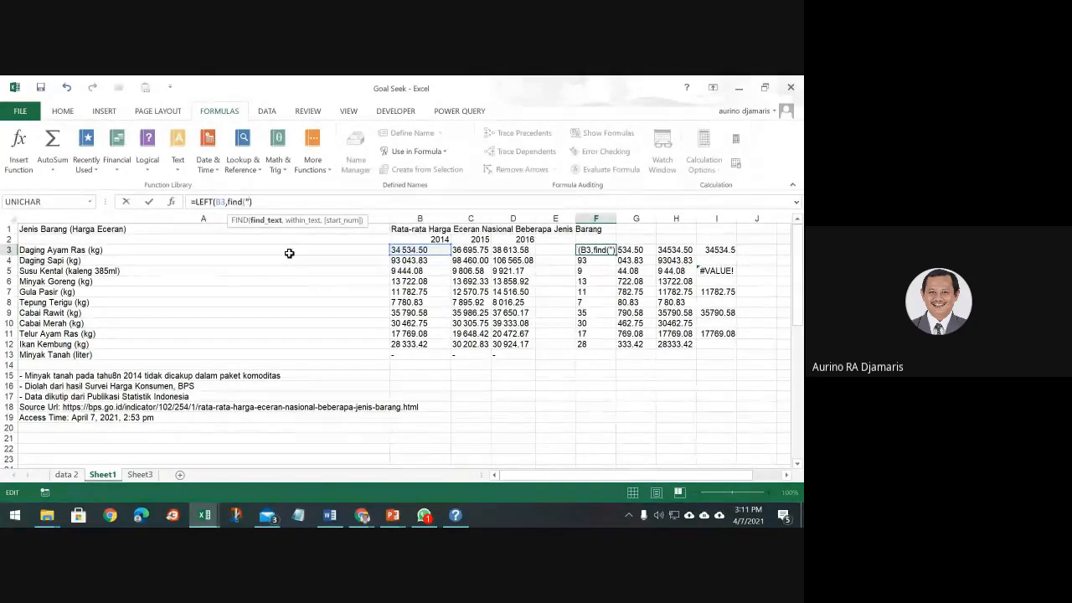
{"action": "type", "text": " \""}
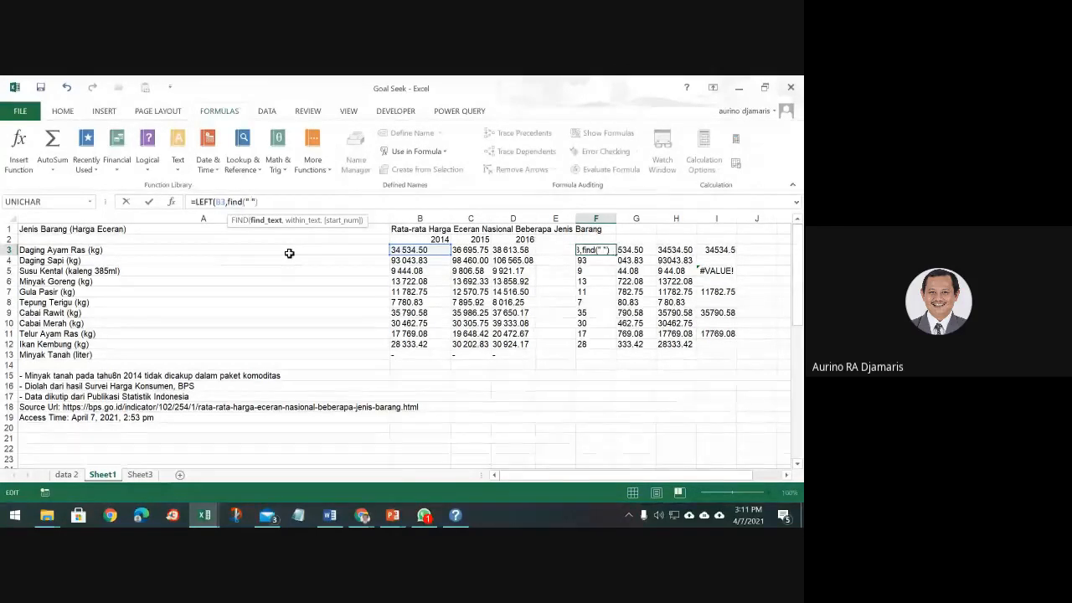
{"action": "type", "text": ",1"}
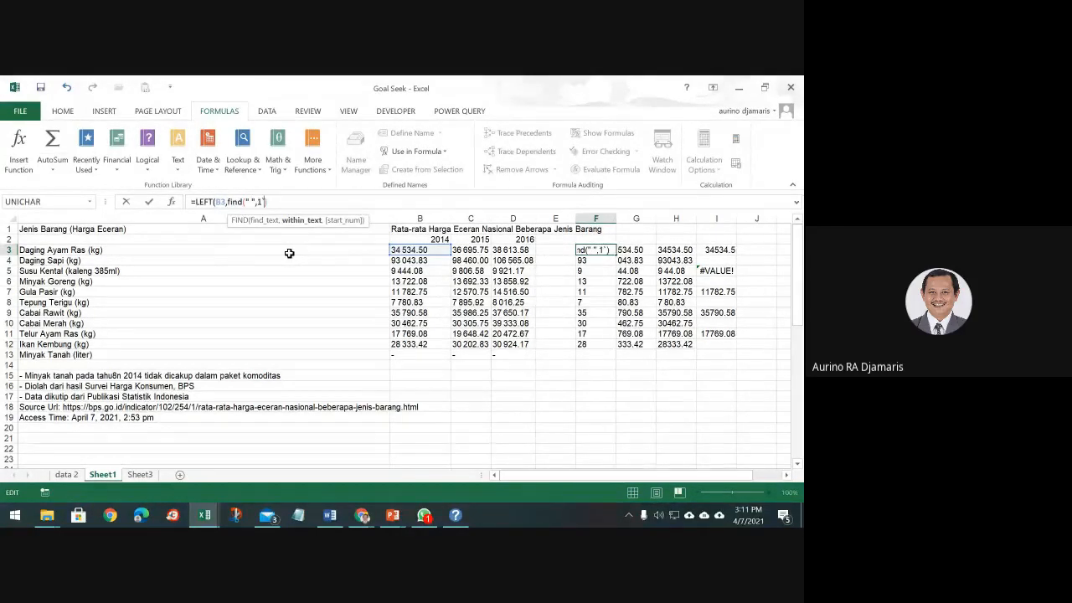
{"action": "type", "text": "1"}
{"action": "key", "text": "BackSpace"}
{"action": "type", "text": ")"}
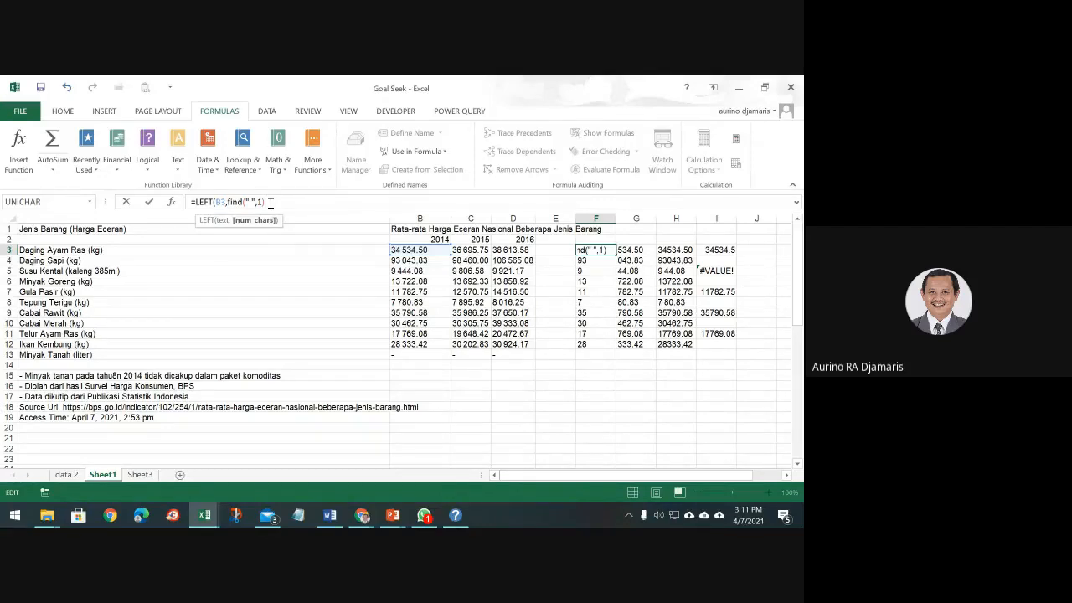
{"action": "type", "text": "-1"}
{"action": "key", "text": "Return"}
{"action": "key", "text": "Return"}
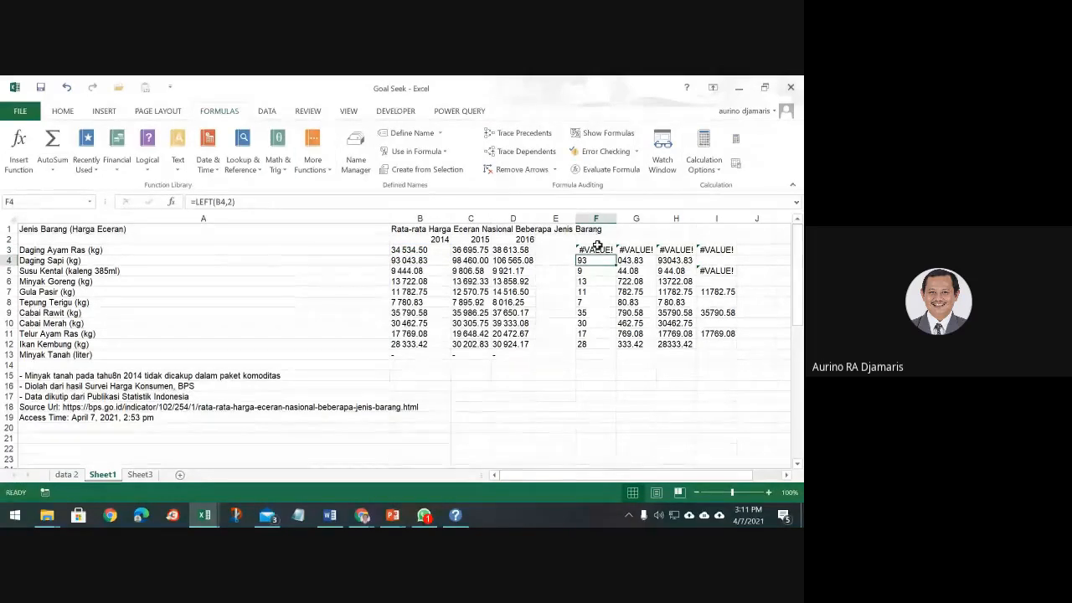
Remove the -1 from F3's formula so that it reads =LEFT(B3,FIND(" ",1)).
{"action": "left_click", "coordinate": [595, 250]}
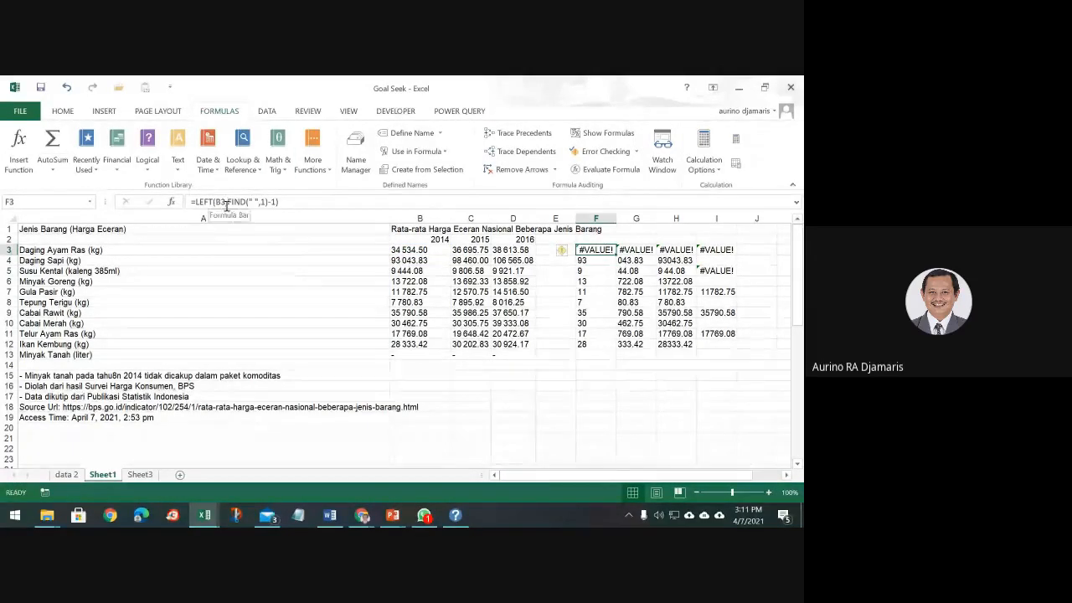
{"action": "left_click", "coordinate": [291, 202]}
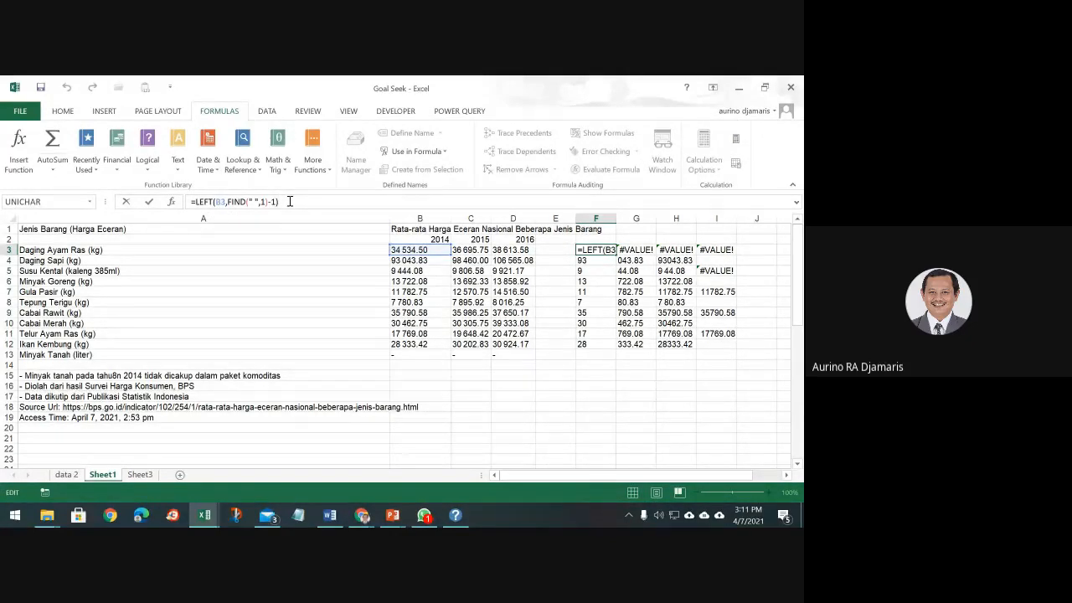
{"action": "key", "text": "Left"}
{"action": "key", "text": "Left"}
{"action": "key", "text": "Left"}
{"action": "key", "text": "Left"}
{"action": "key", "text": "Left"}
{"action": "key", "text": "Left"}
{"action": "key", "text": "Left"}
{"action": "key", "text": "Left"}
{"action": "key", "text": "Left"}
{"action": "key", "text": "Right"}
{"action": "key", "text": "Right"}
{"action": "key", "text": "Right"}
{"action": "key", "text": "Right"}
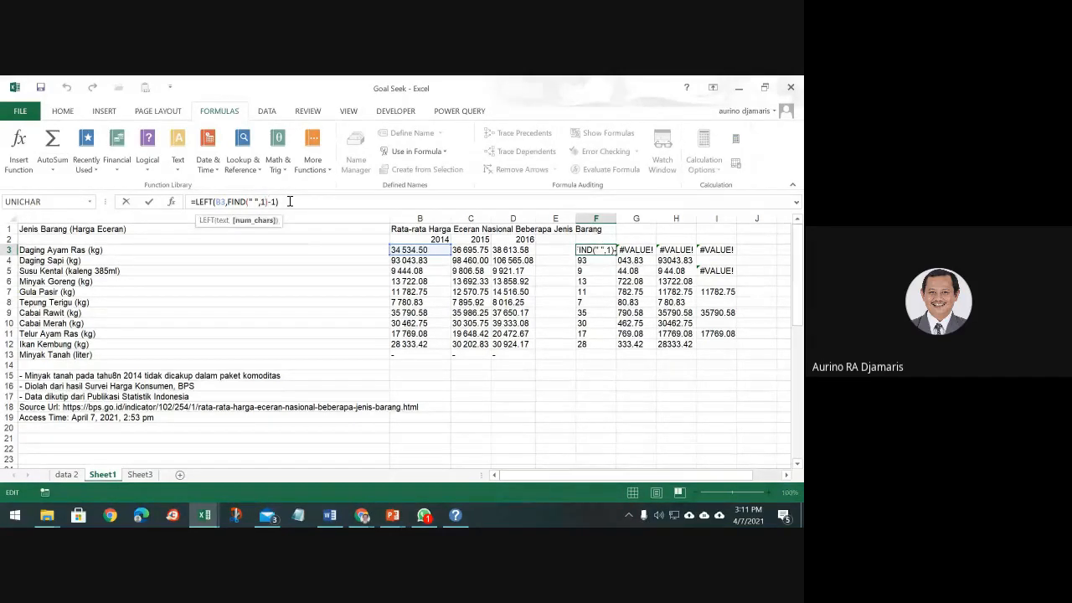
{"action": "key", "text": "Left"}
{"action": "key", "text": "Right"}
{"action": "key", "text": "Delete"}
{"action": "key", "text": "ctrl+Return"}
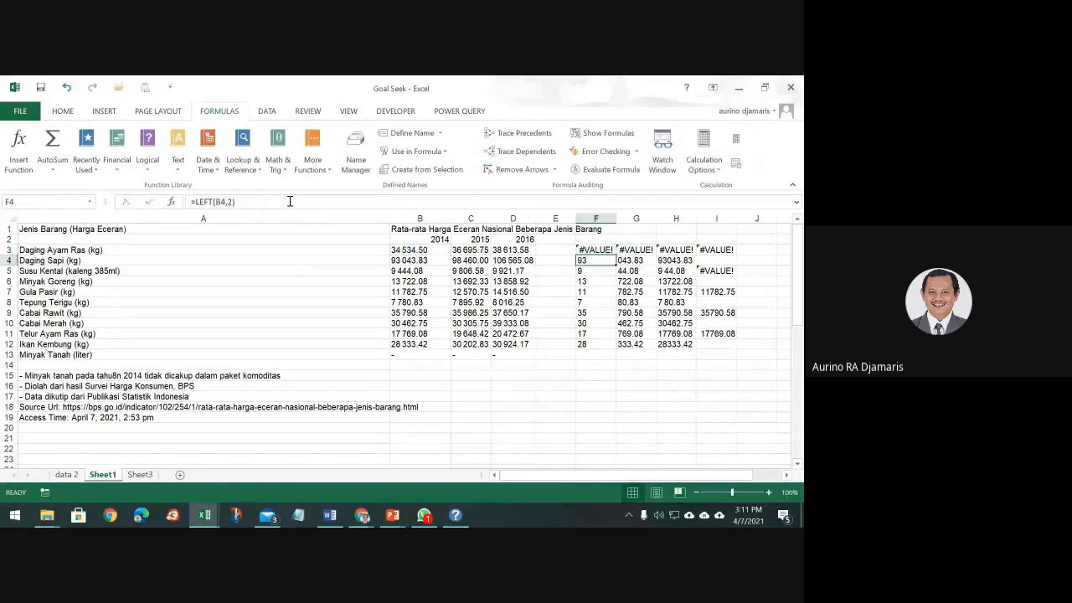
Re-enter the space between the quotation marks in F3's FIND function.
{"action": "key", "text": "F2"}
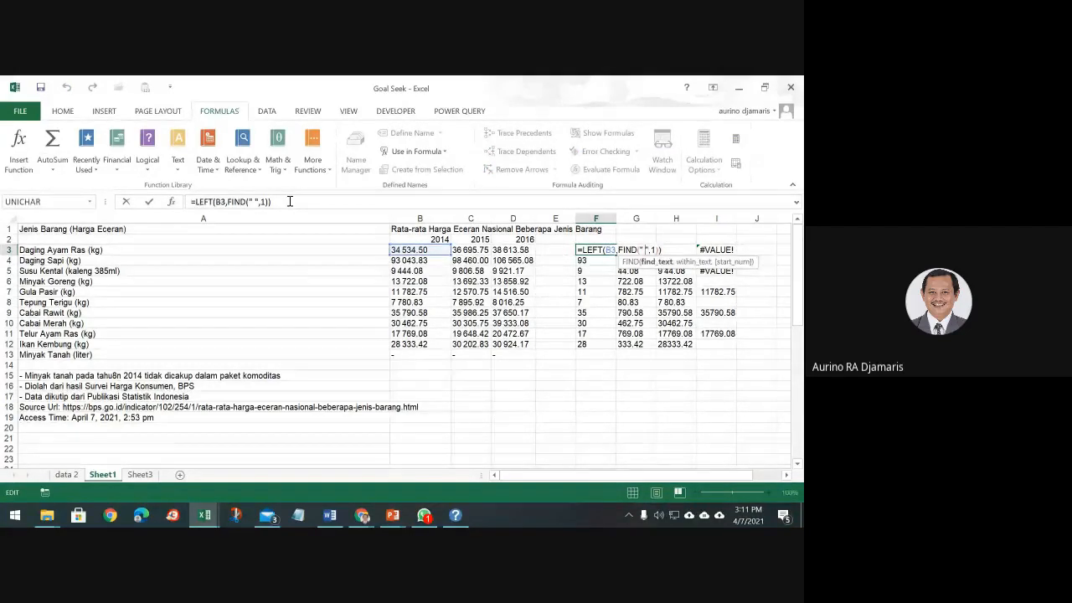
{"action": "key", "text": "Left"}
{"action": "key", "text": "Left"}
{"action": "key", "text": "Left"}
{"action": "key", "text": "Left"}
{"action": "key", "text": "Left"}
{"action": "key", "text": "Left"}
{"action": "key", "text": "Left"}
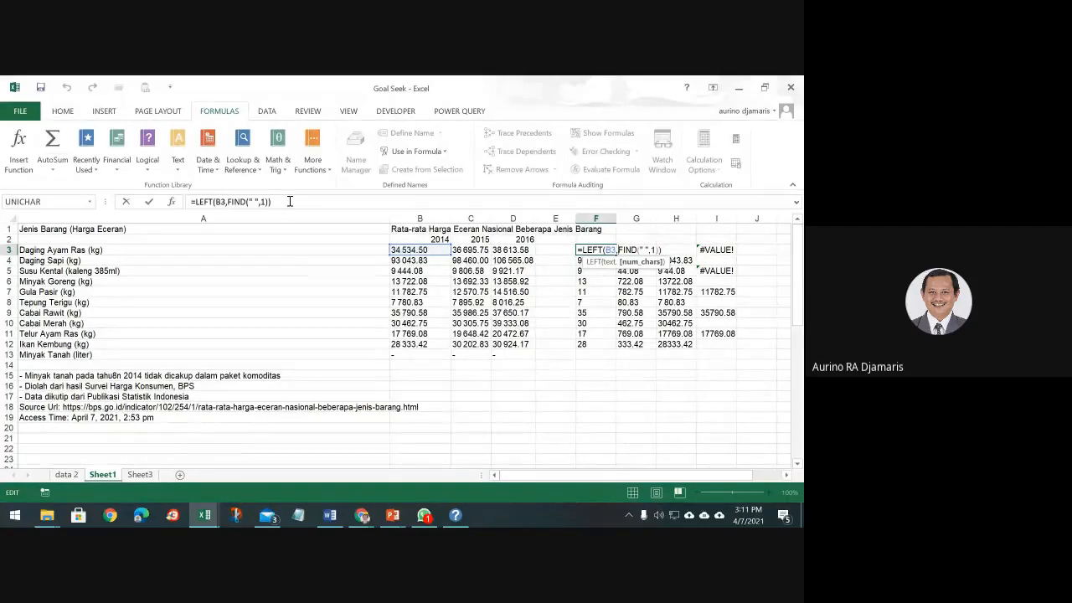
{"action": "key", "text": "Right"}
{"action": "key", "text": "Right"}
{"action": "key", "text": "Right"}
{"action": "key", "text": "Right"}
{"action": "key", "text": "Right"}
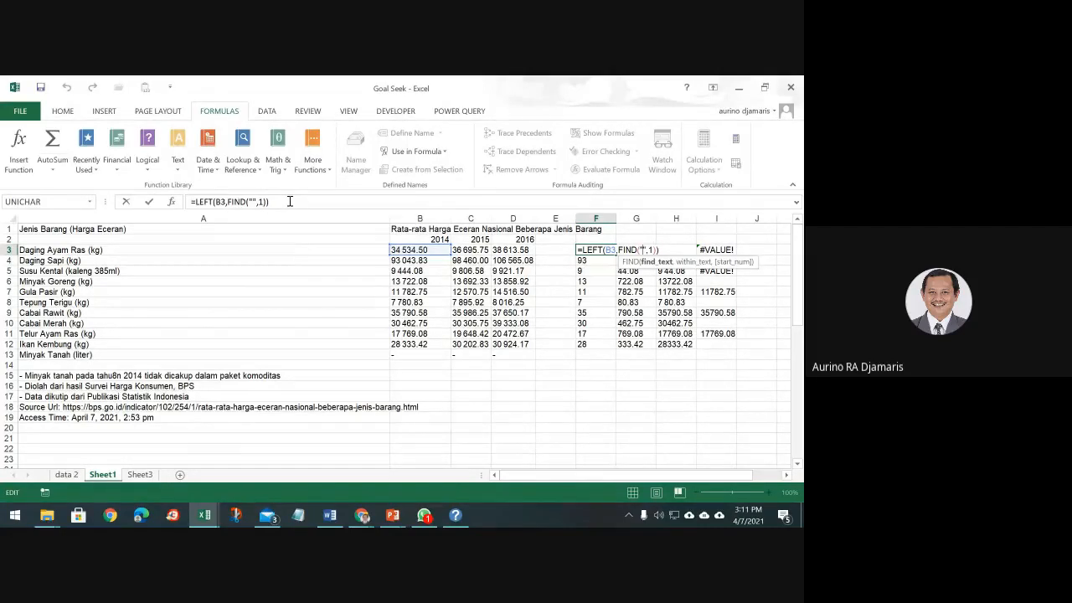
{"action": "key", "text": "Return"}
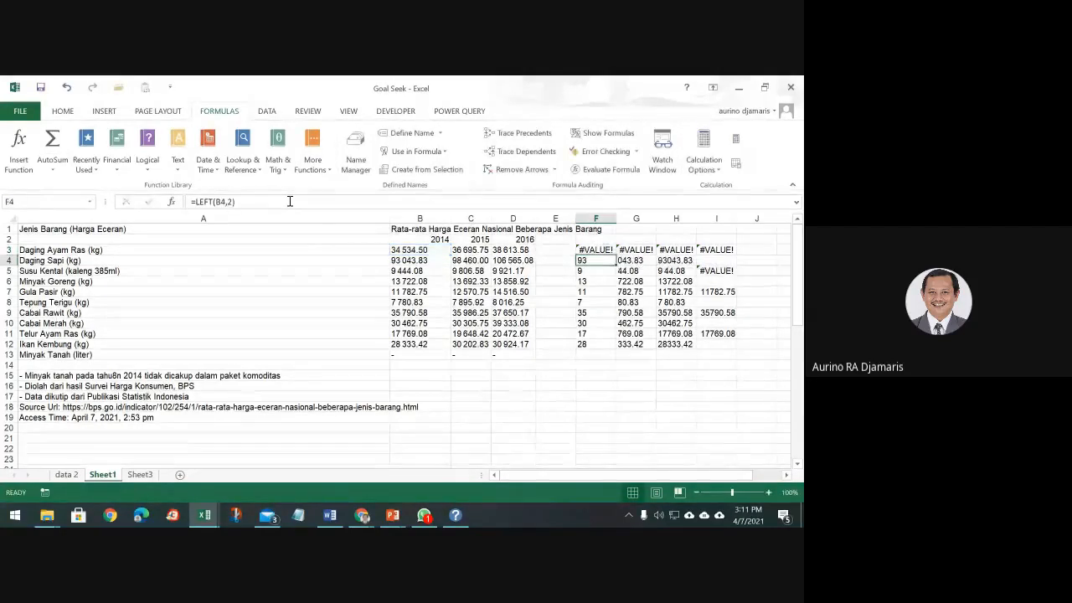
{"action": "key", "text": "Up"}
{"action": "key", "text": "Down"}
{"action": "key", "text": "Up"}
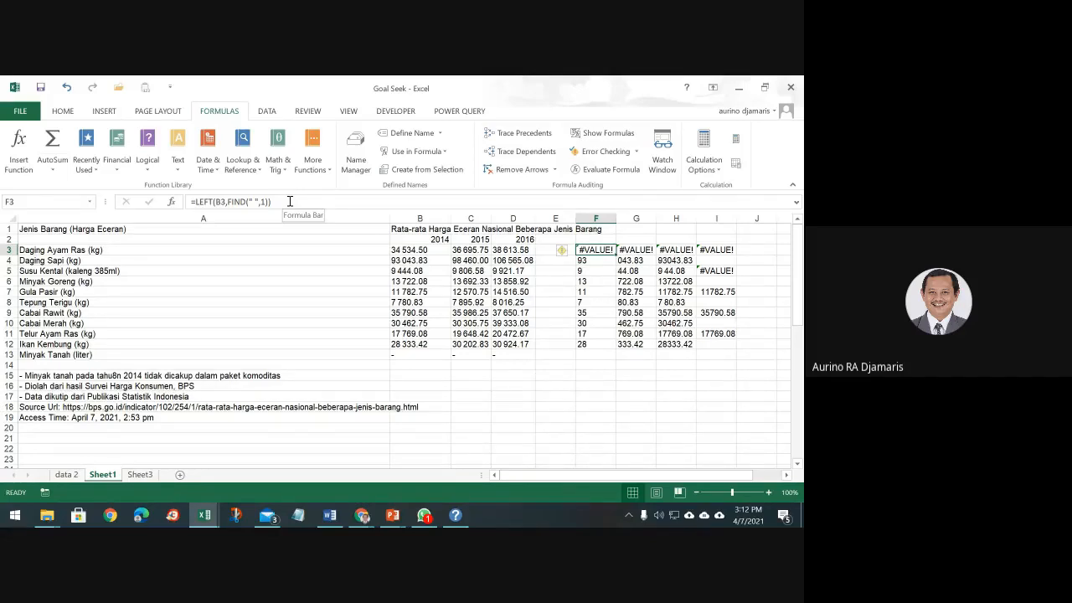
Undo the FIND edits in F3, restoring =LEFT(B3,2), and undo the fill in column I.
{"action": "type", "text": "-1"}
{"action": "left_click", "coordinate": [67, 88]}
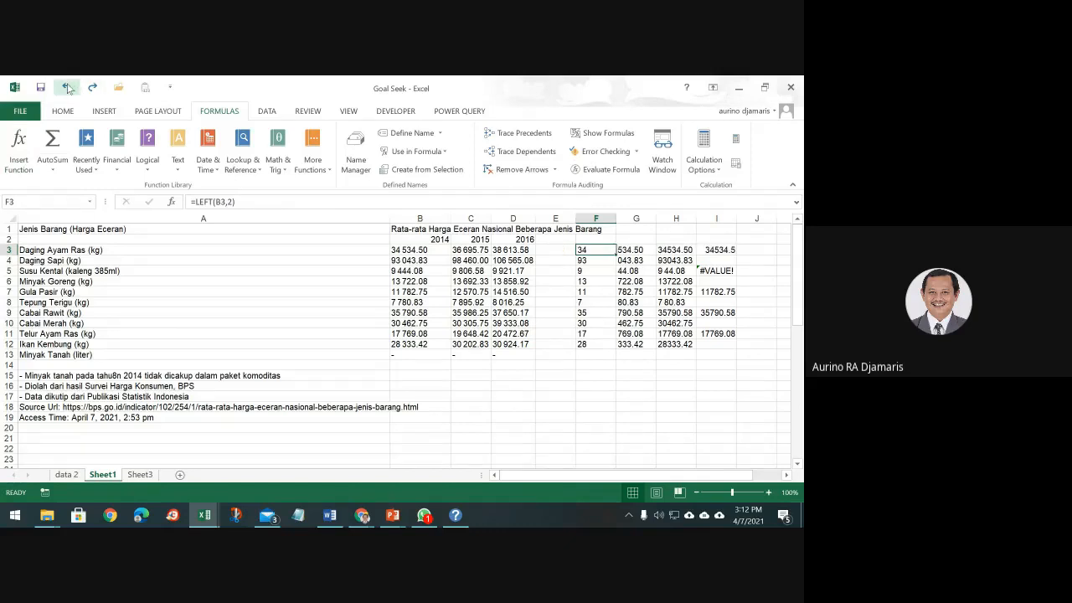
{"action": "left_click", "coordinate": [67, 87]}
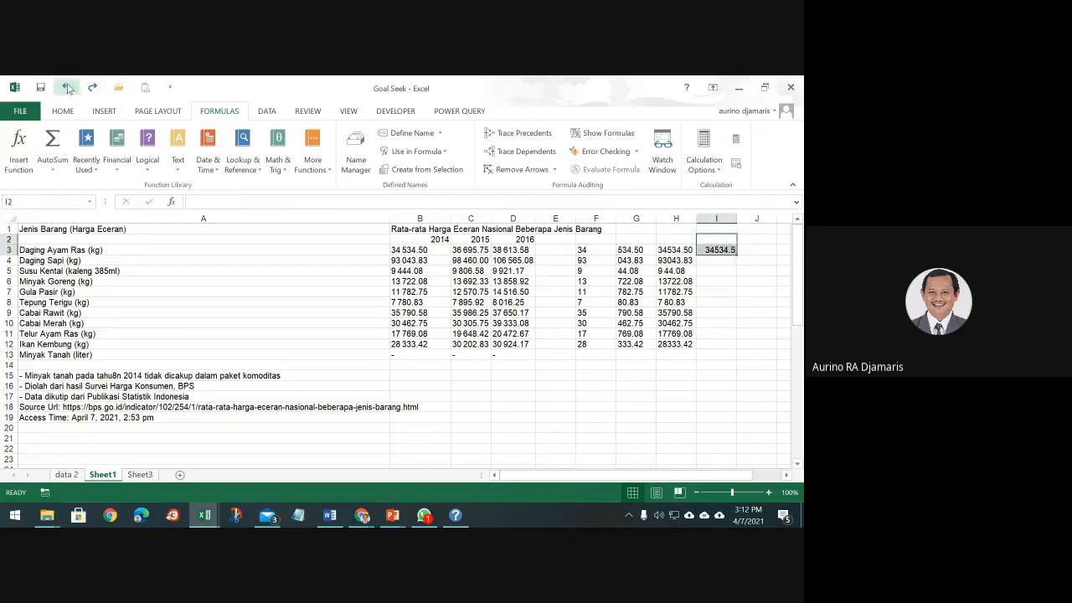
Fill I2:I3 down to row 12 again and check the filled cells I5 and I4 against column H.
{"action": "double_click", "coordinate": [738, 253]}
{"action": "left_click", "coordinate": [716, 270]}
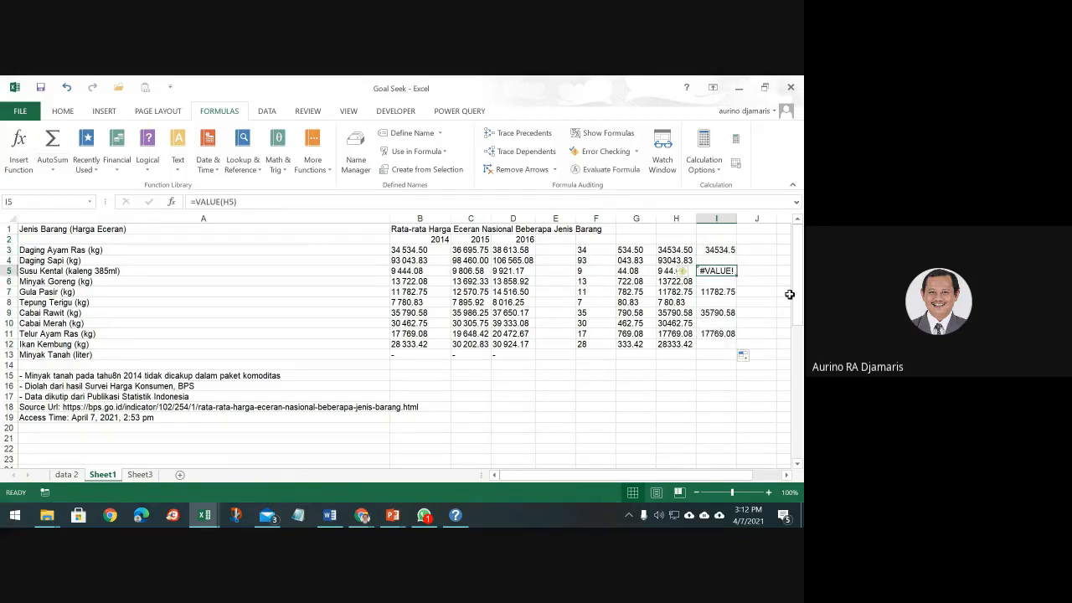
{"action": "left_click", "coordinate": [678, 261]}
{"action": "left_click", "coordinate": [725, 260]}
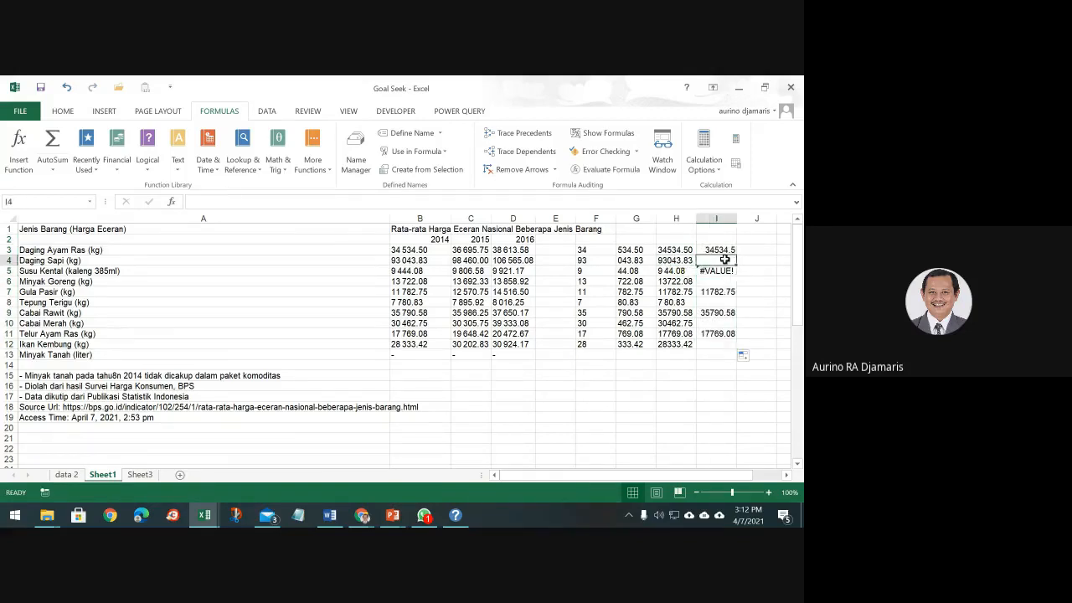
Check the joining formula in H4 and compare the converted values in I7:I11.
{"action": "left_click", "coordinate": [680, 261]}
{"action": "left_click", "coordinate": [226, 201]}
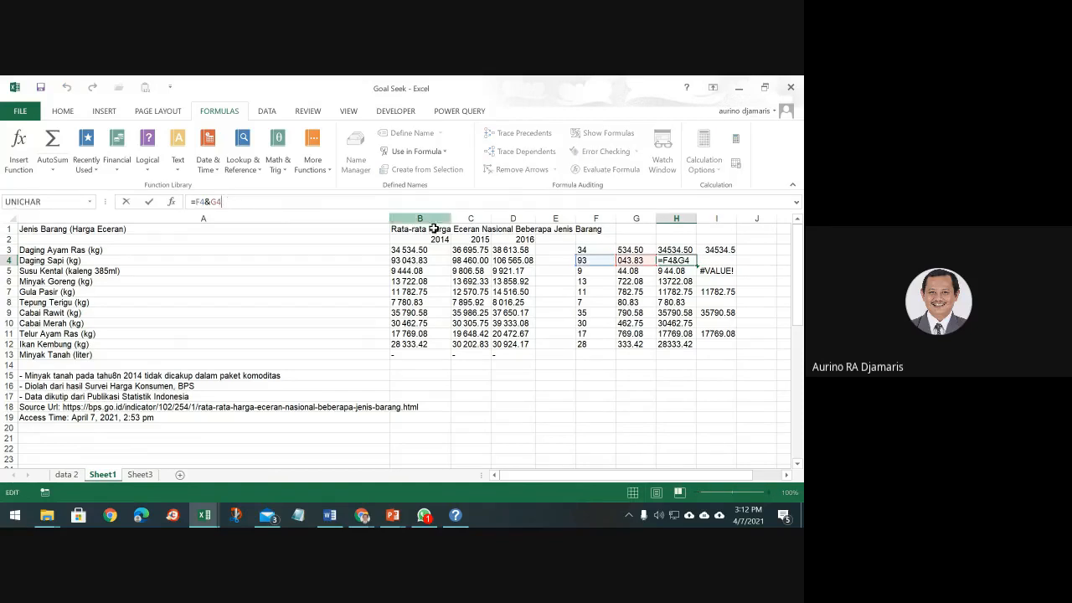
{"action": "key", "text": "Tab"}
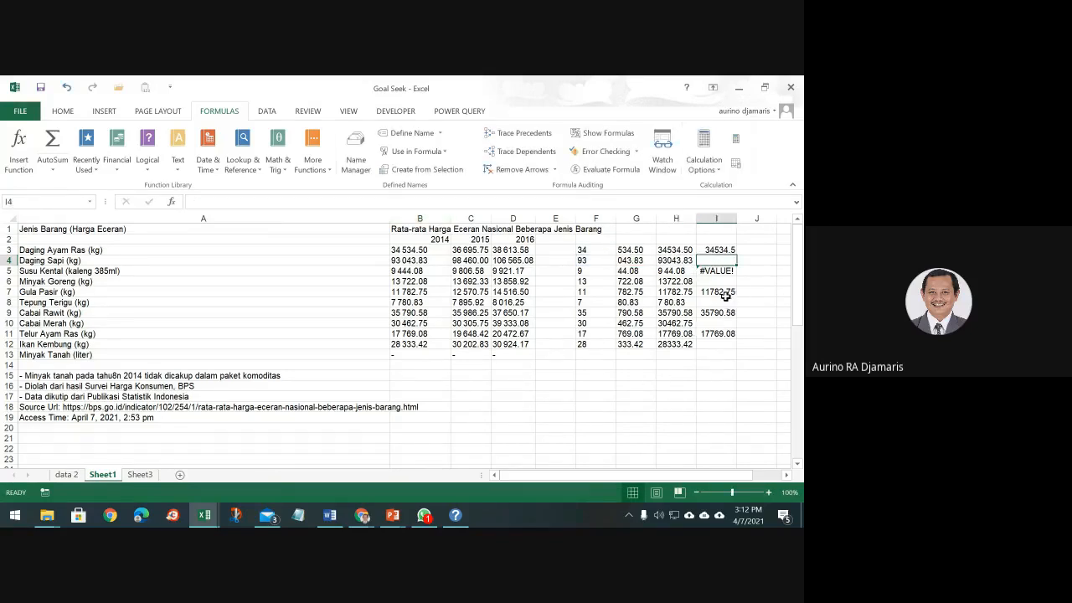
{"action": "left_click_drag", "start_coordinate": [718, 293], "coordinate": [720, 337]}
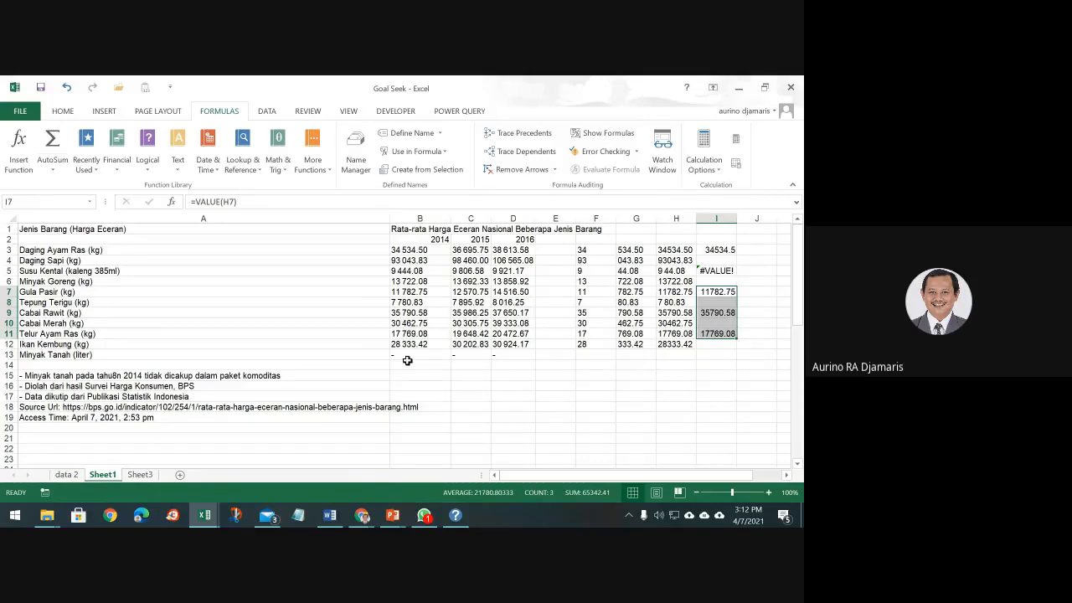
Fill the =LEFT(B3,2) formula in F3 down to row 12.
{"action": "left_click", "coordinate": [582, 252]}
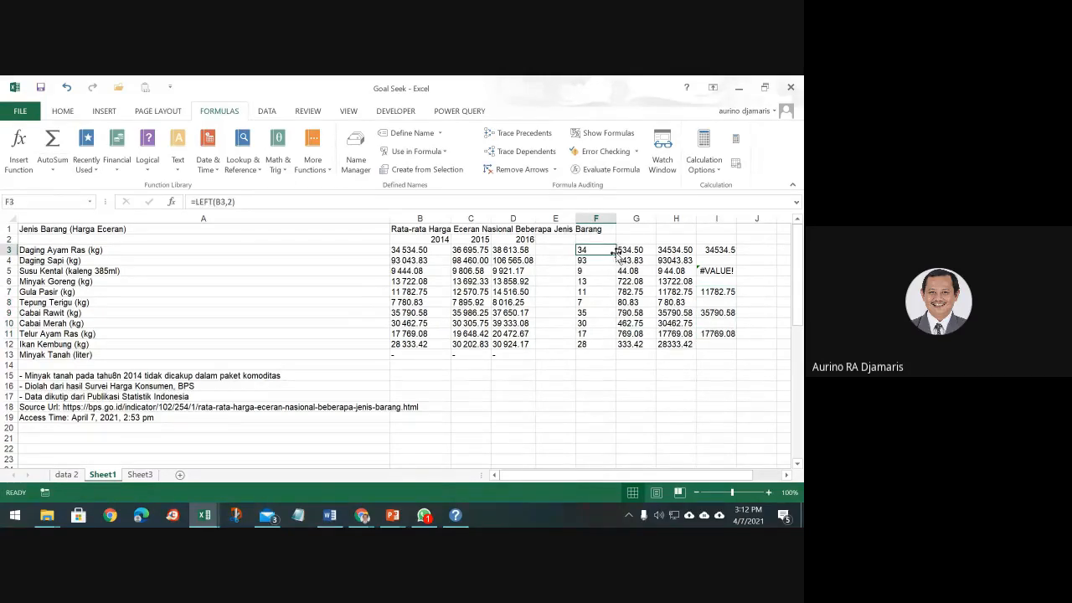
{"action": "double_click", "coordinate": [615, 253]}
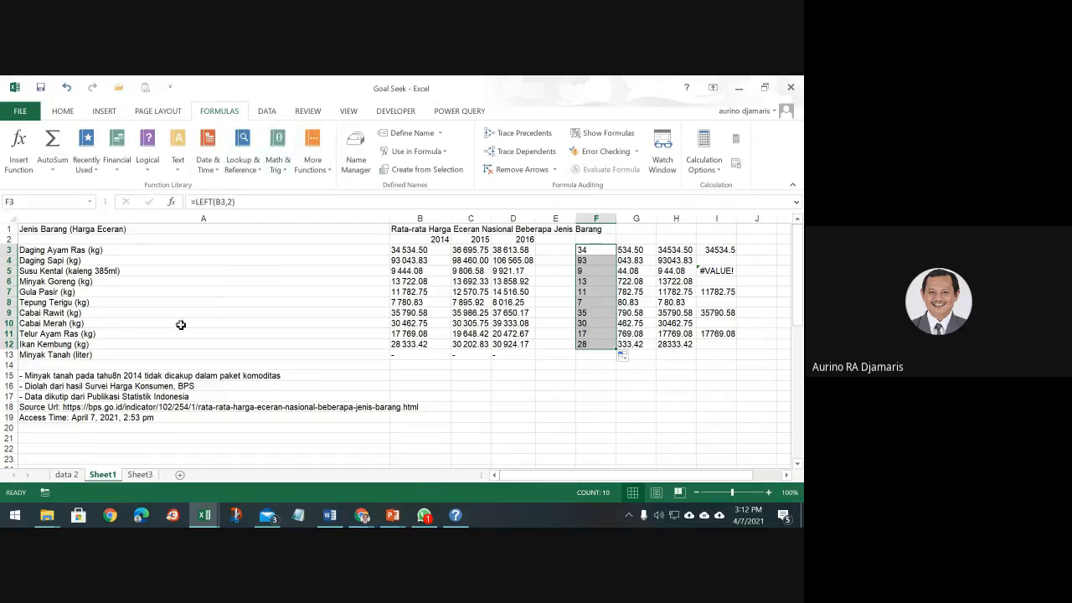
{"action": "left_click", "coordinate": [266, 112]}
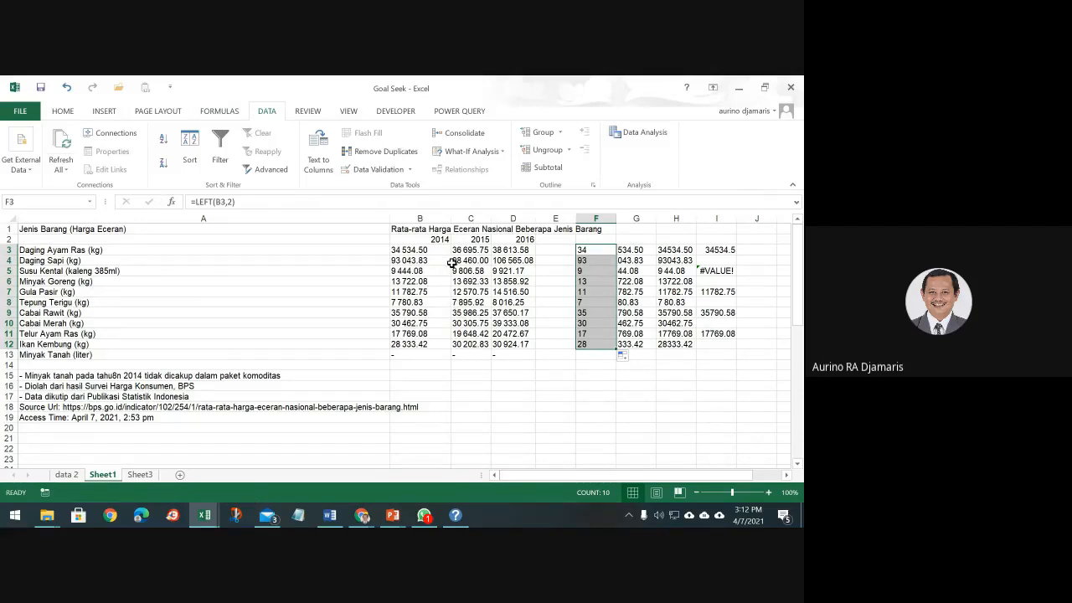
{"action": "left_click", "coordinate": [398, 260]}
{"action": "left_click", "coordinate": [598, 260]}
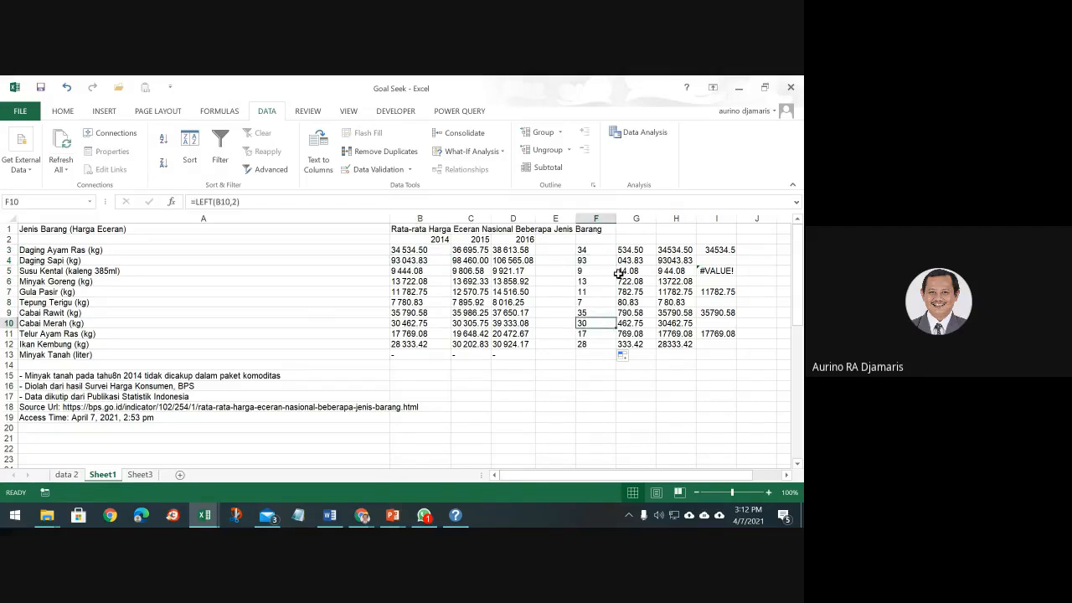
{"action": "left_click", "coordinate": [648, 259]}
{"action": "left_click", "coordinate": [666, 260]}
{"action": "left_click", "coordinate": [638, 281]}
{"action": "left_click", "coordinate": [471, 312]}
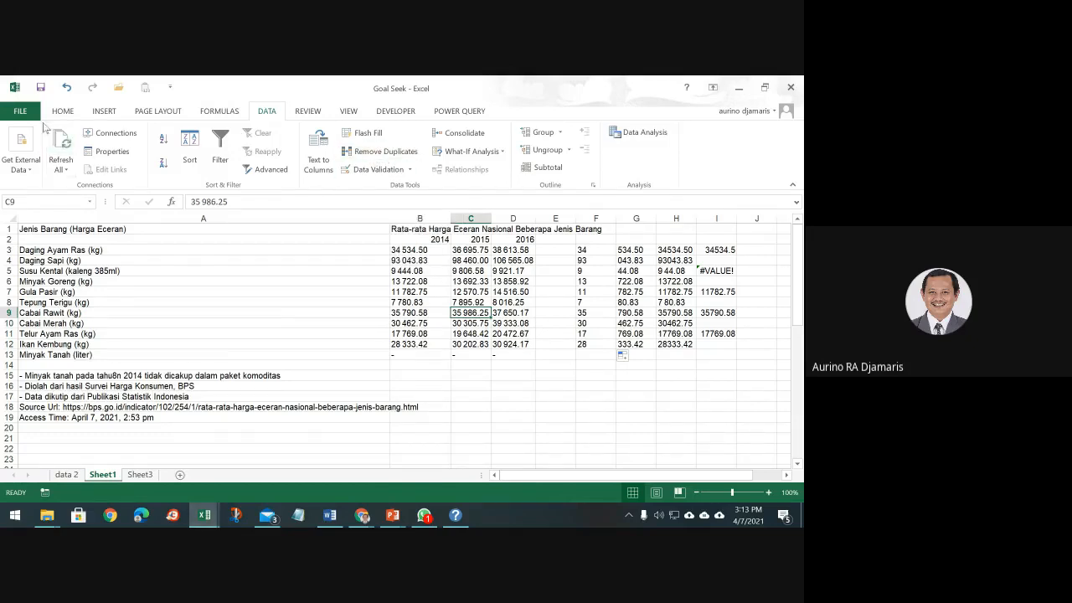
Open the recent workbook pivot table data-finish.
{"action": "left_click", "coordinate": [20, 111]}
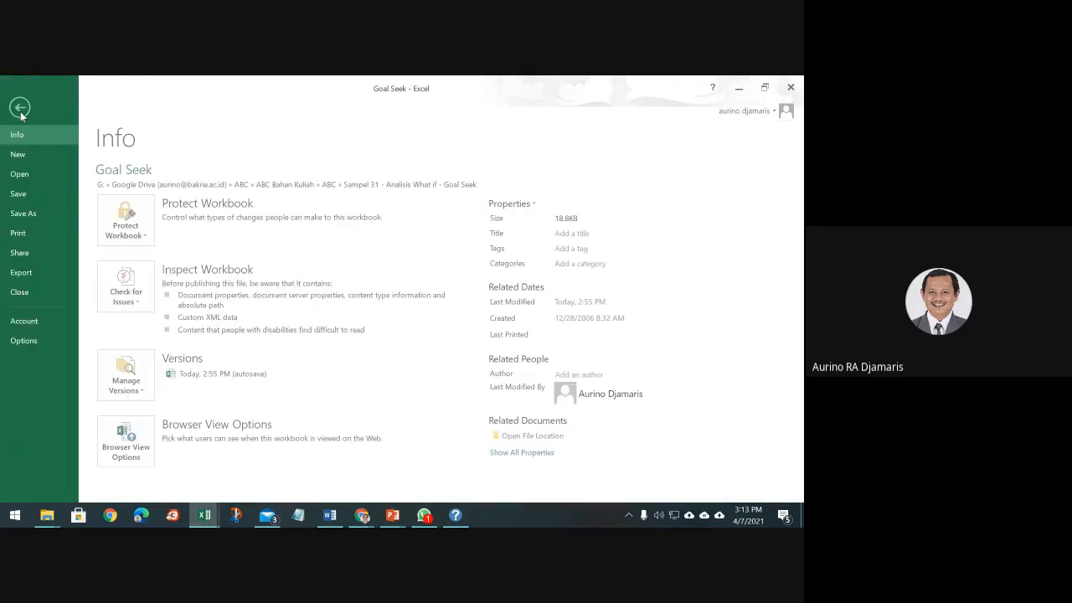
{"action": "left_click", "coordinate": [37, 175]}
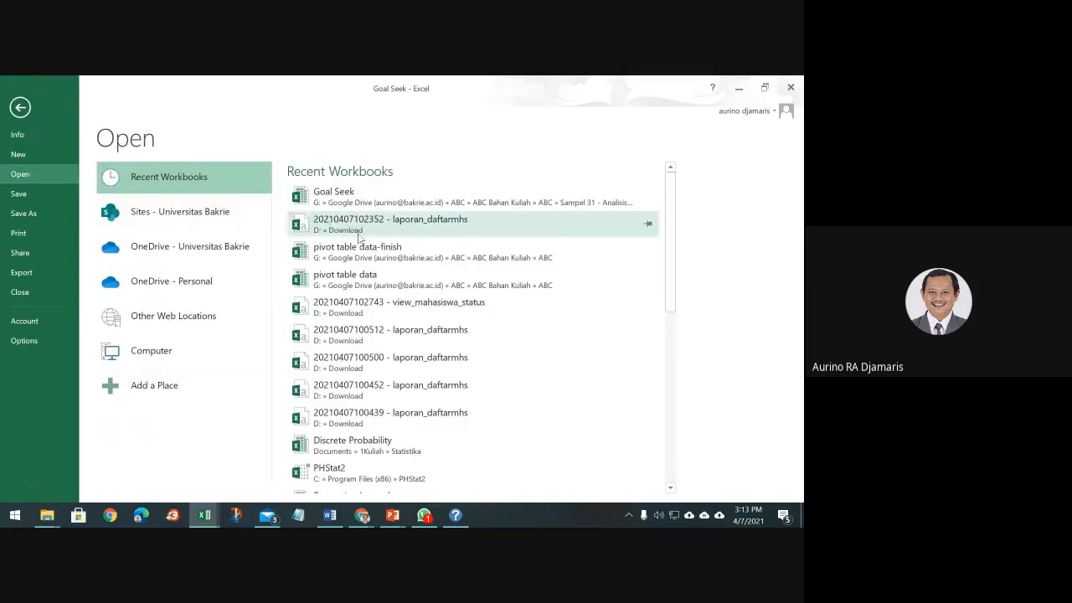
{"action": "left_click", "coordinate": [367, 258]}
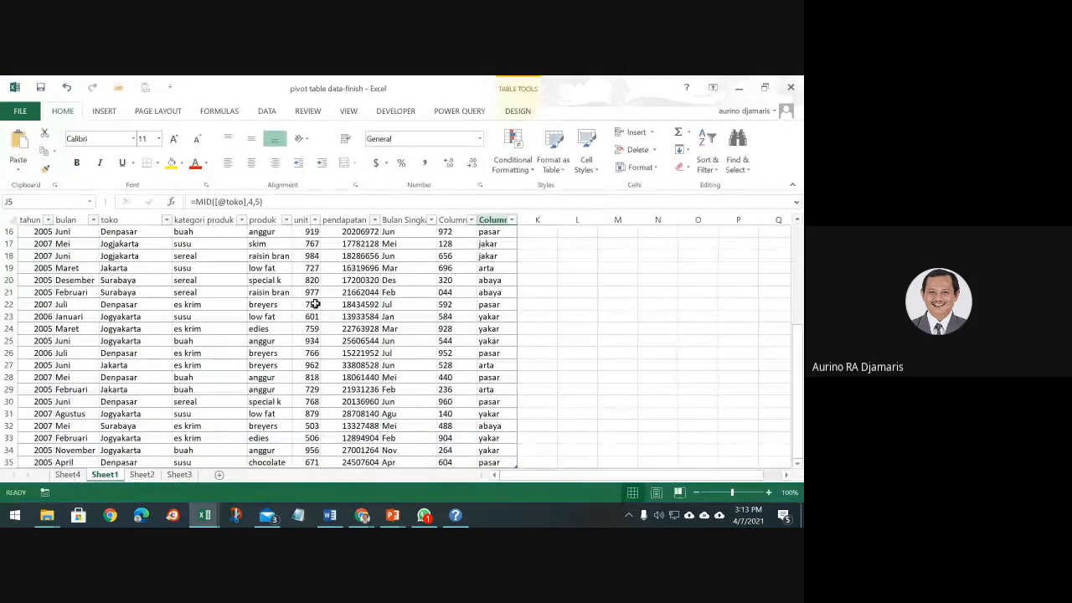
{"action": "left_click", "coordinate": [40, 253]}
{"action": "left_click", "coordinate": [42, 232]}
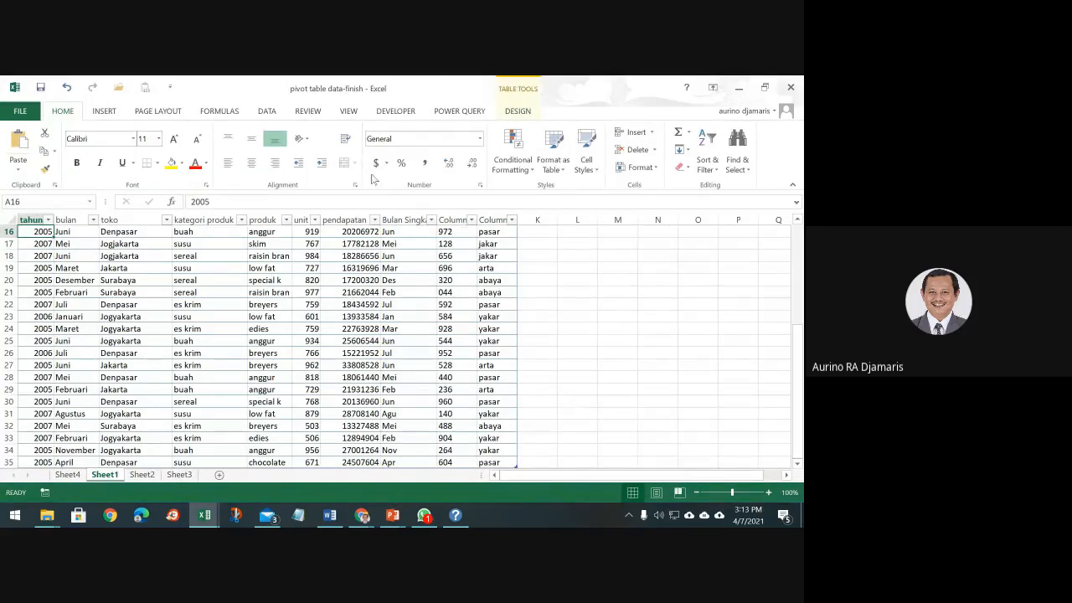
{"action": "left_click", "coordinate": [266, 111]}
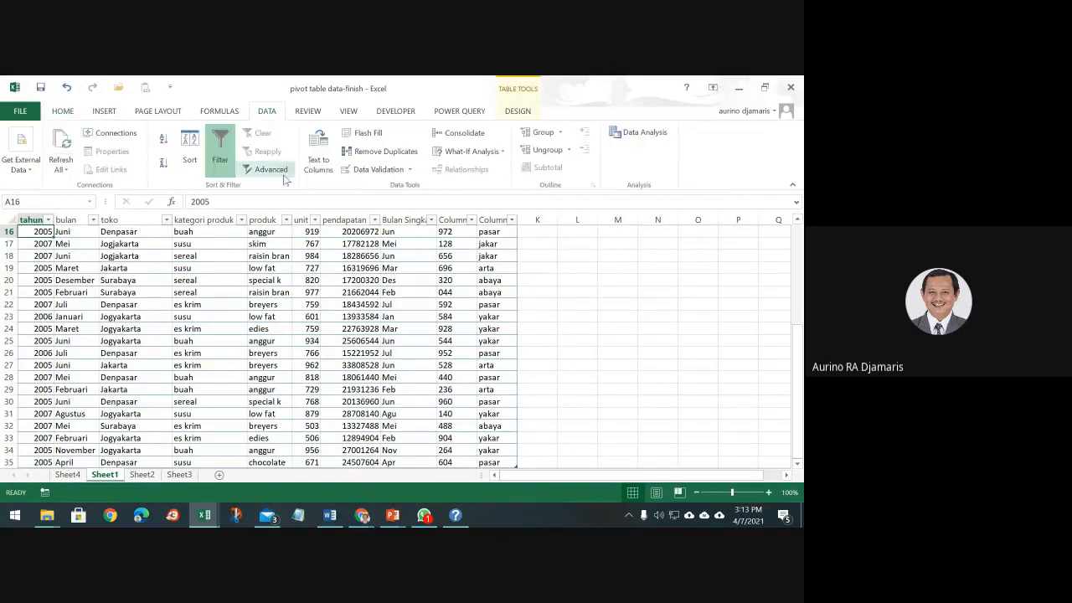
{"action": "left_click", "coordinate": [201, 327]}
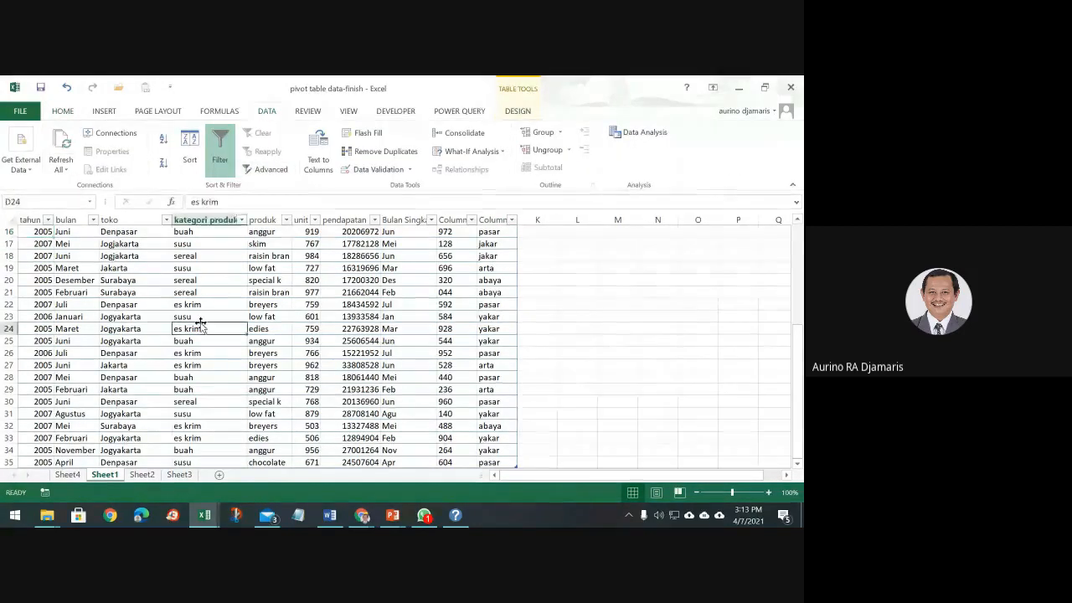
{"action": "left_click", "coordinate": [38, 231]}
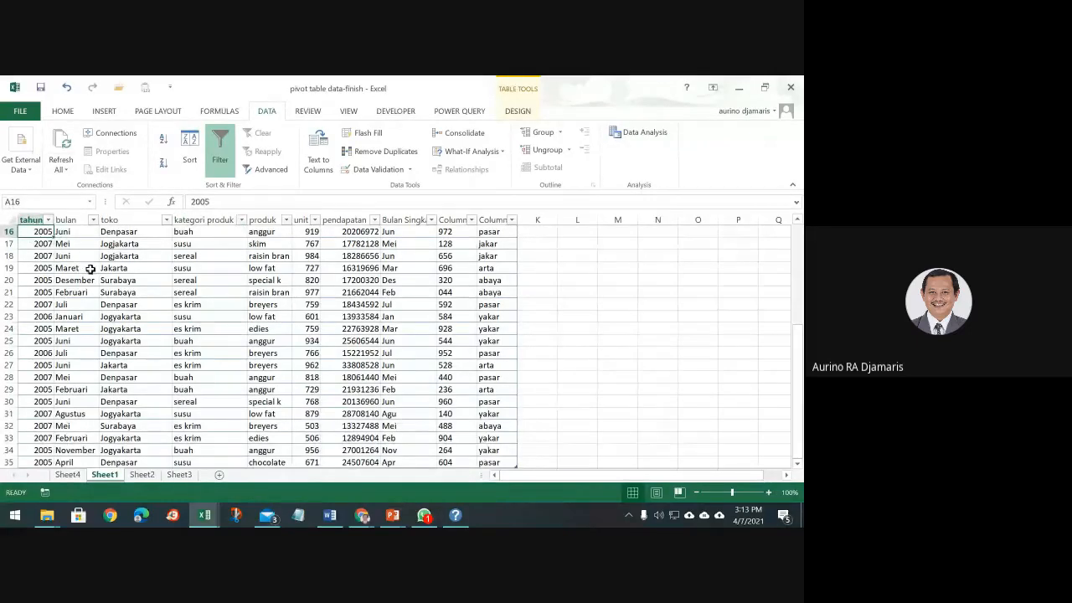
{"action": "left_click", "coordinate": [371, 173]}
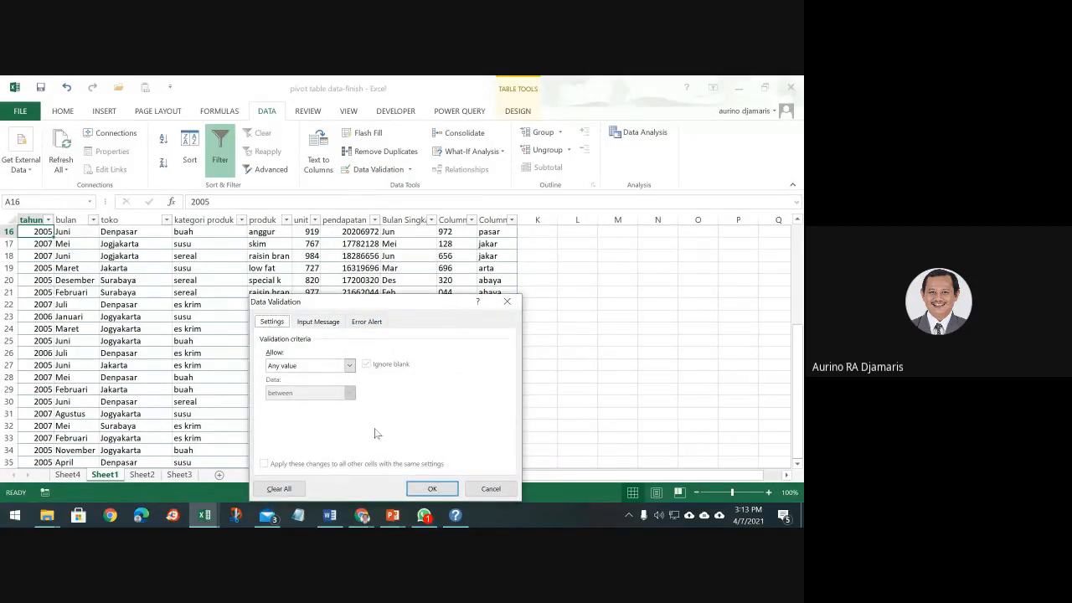
{"action": "left_click", "coordinate": [484, 488]}
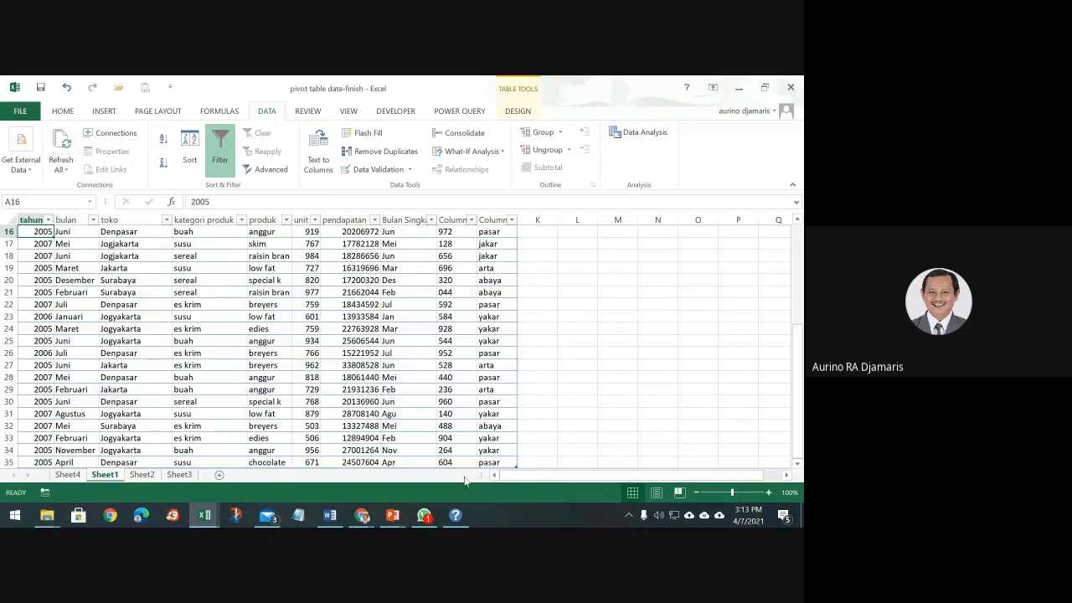
Define a data validation rule for all tahun values in the table, allowing whole numbers between 2005 and 2021.
{"action": "left_click", "coordinate": [31, 215]}
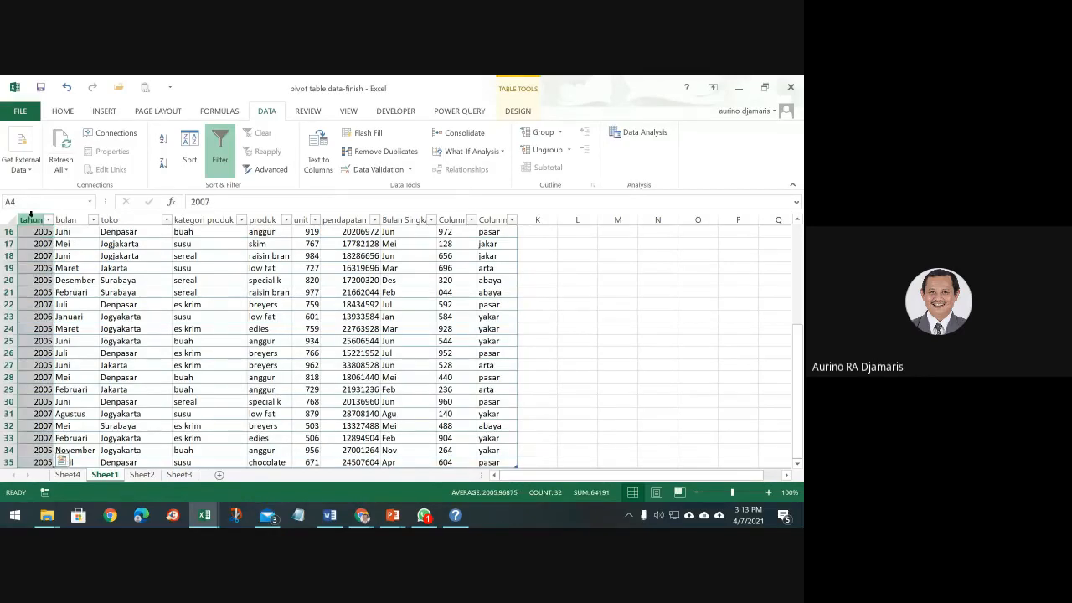
{"action": "left_click", "coordinate": [363, 170]}
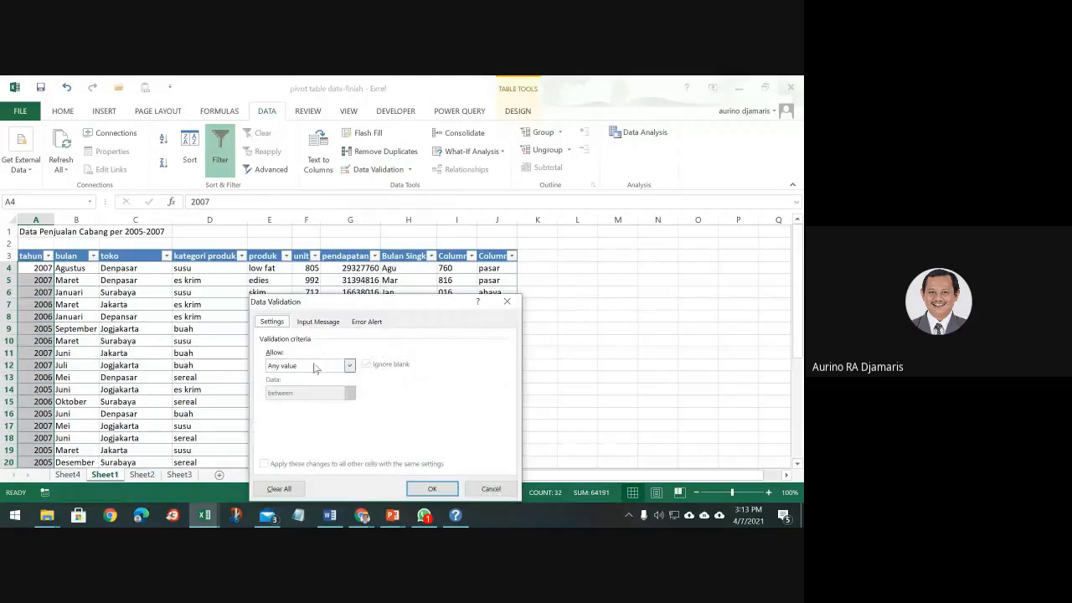
{"action": "left_click", "coordinate": [349, 366]}
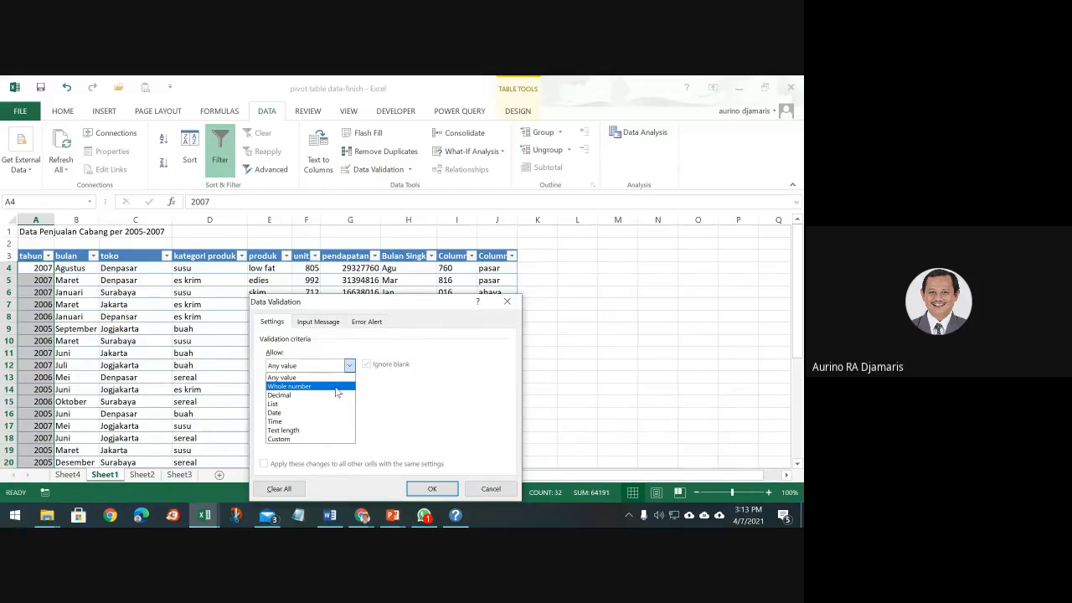
{"action": "left_click", "coordinate": [337, 387]}
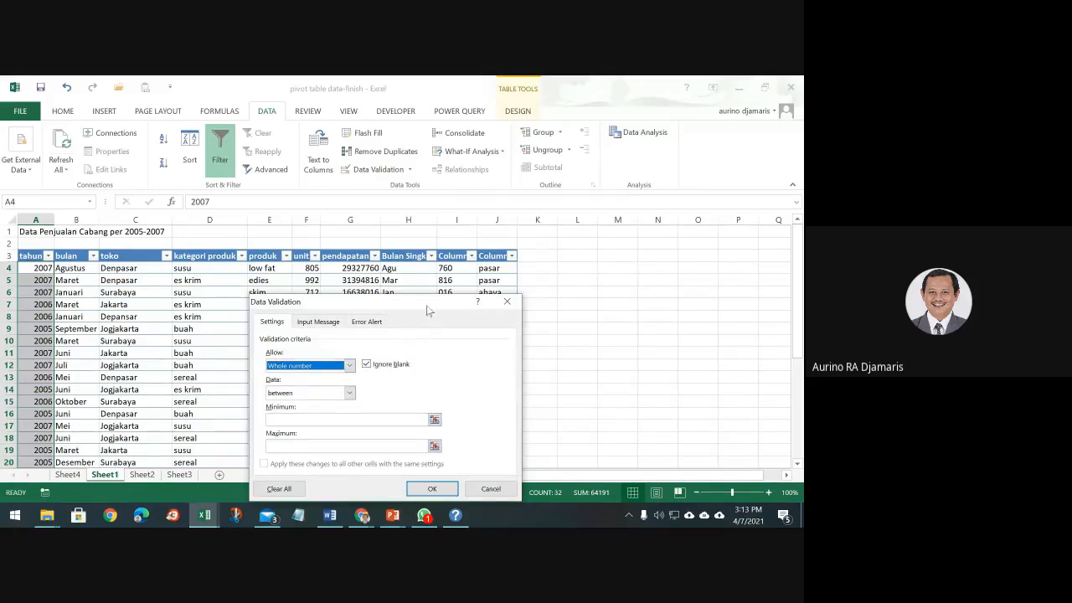
{"action": "left_click_drag", "start_coordinate": [426, 311], "coordinate": [421, 228]}
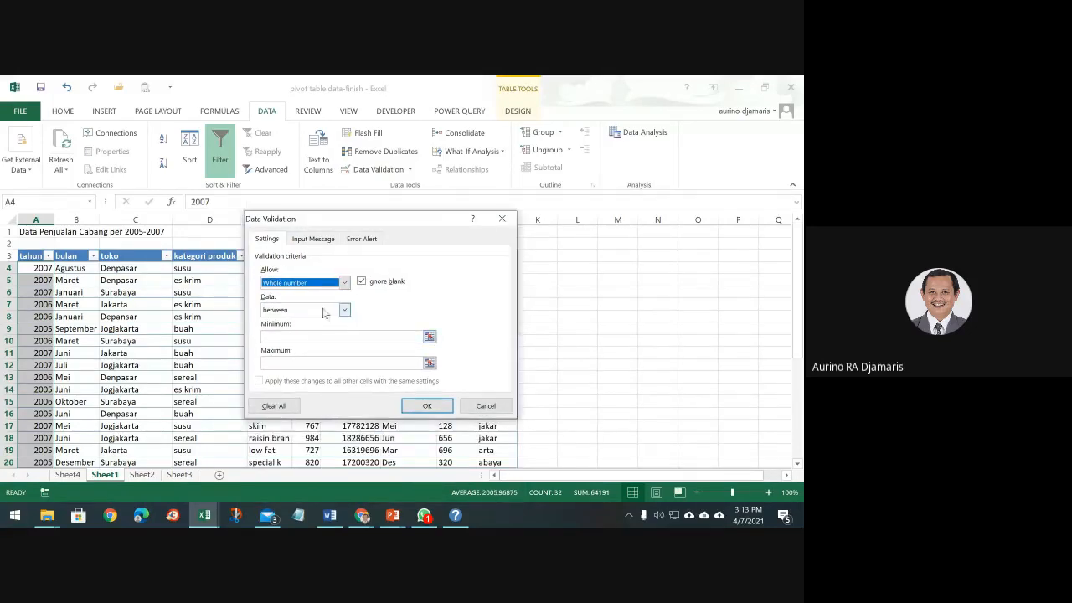
{"action": "left_click", "coordinate": [401, 337]}
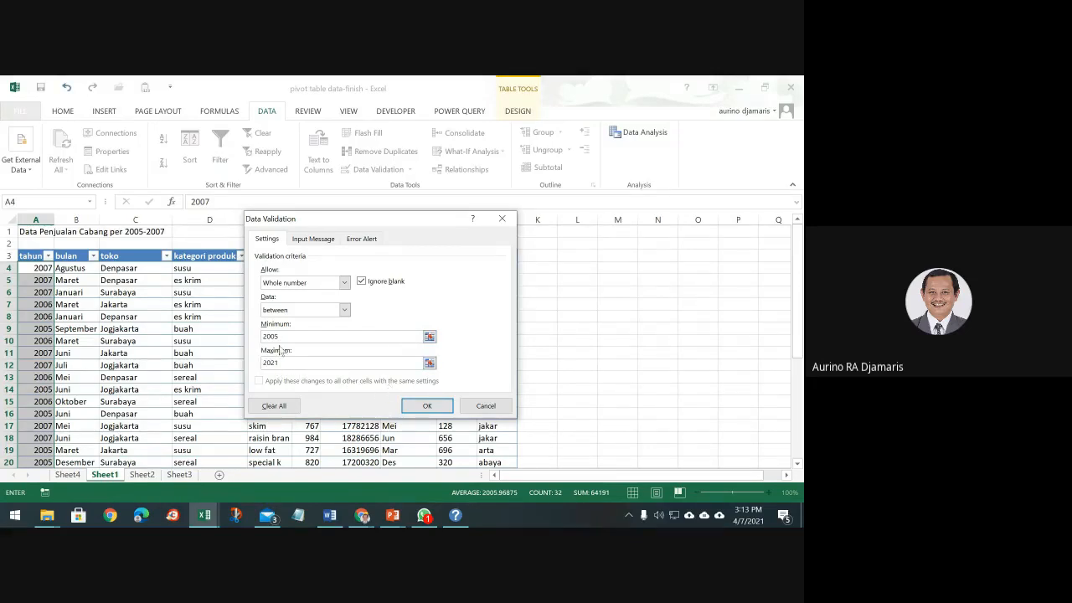
Change the rule's minimum to 2019, disable Ignore blank and apply the validation to the tahun column.
{"action": "left_click_drag", "start_coordinate": [282, 338], "coordinate": [214, 337]}
{"action": "type", "text": "2"}
{"action": "left_click", "coordinate": [361, 282]}
{"action": "left_click", "coordinate": [427, 406]}
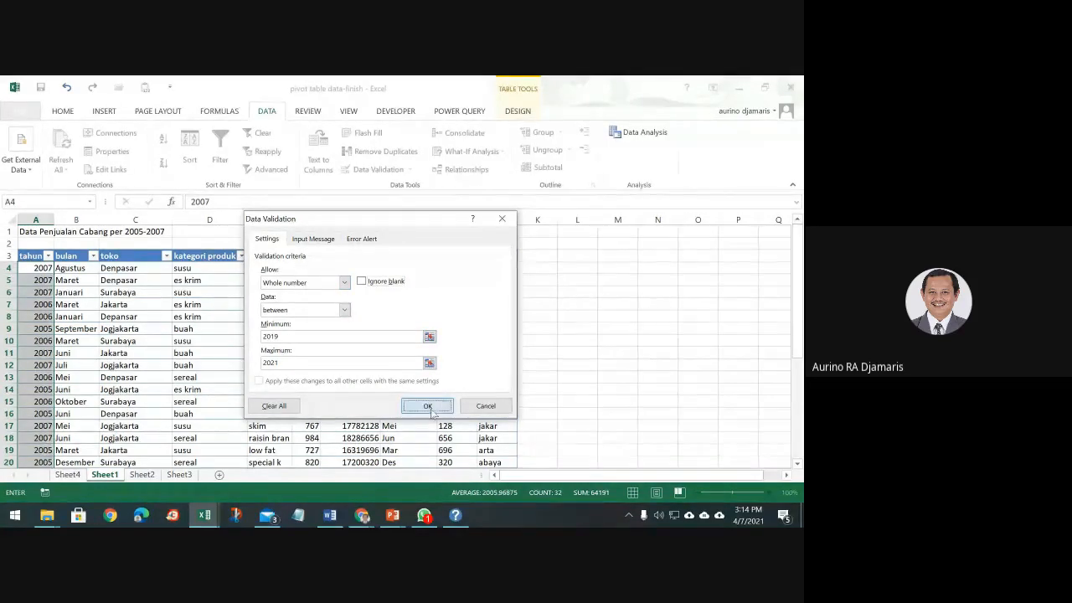
Try to enter 2007 in cell A4 to test the validation rule, and cancel the entry.
{"action": "left_click", "coordinate": [36, 269]}
{"action": "type", "text": "2007"}
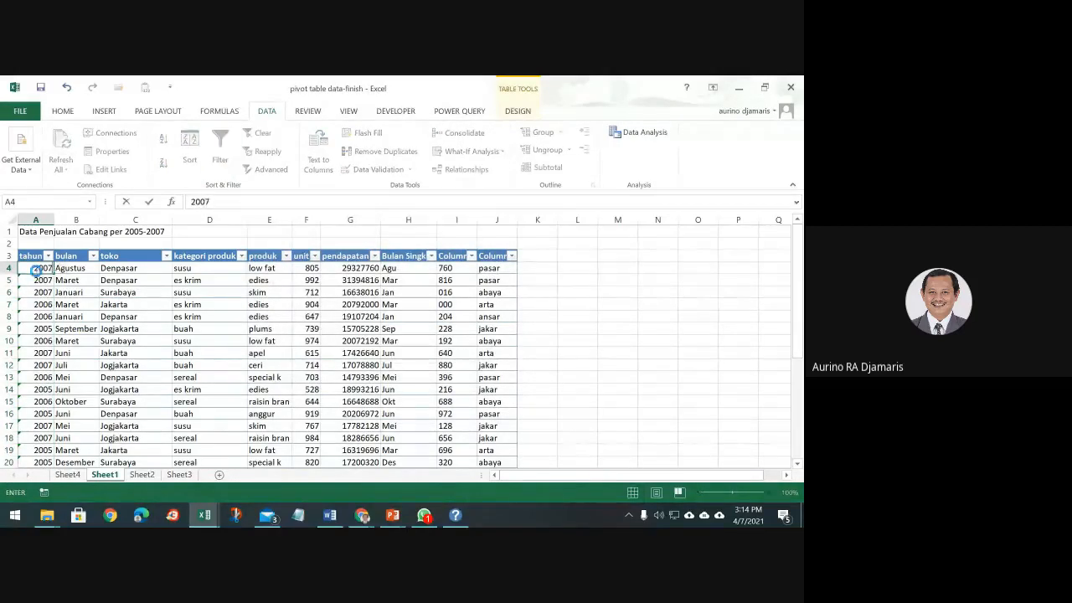
{"action": "key", "text": "Return"}
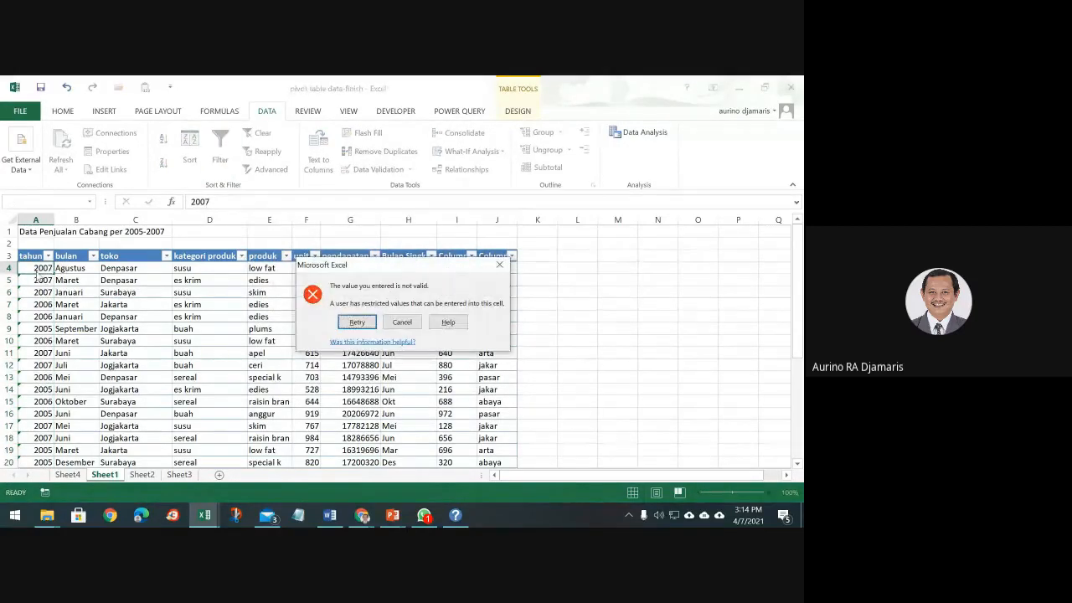
{"action": "left_click", "coordinate": [404, 322]}
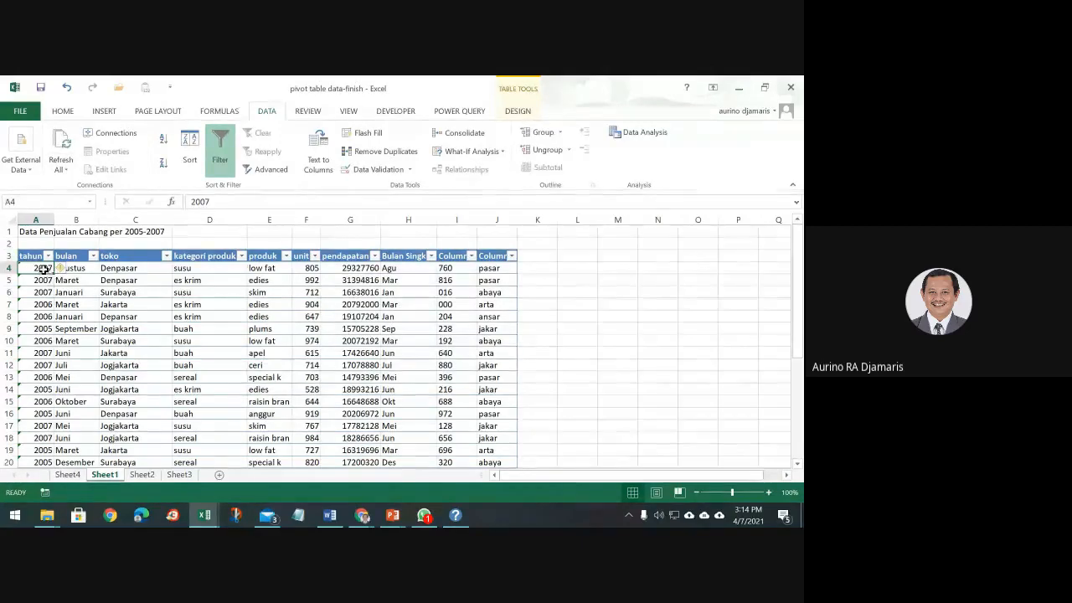
Enter 2019 in cell A4 to test the lower limit of the validation rule.
{"action": "type", "text": "209"}
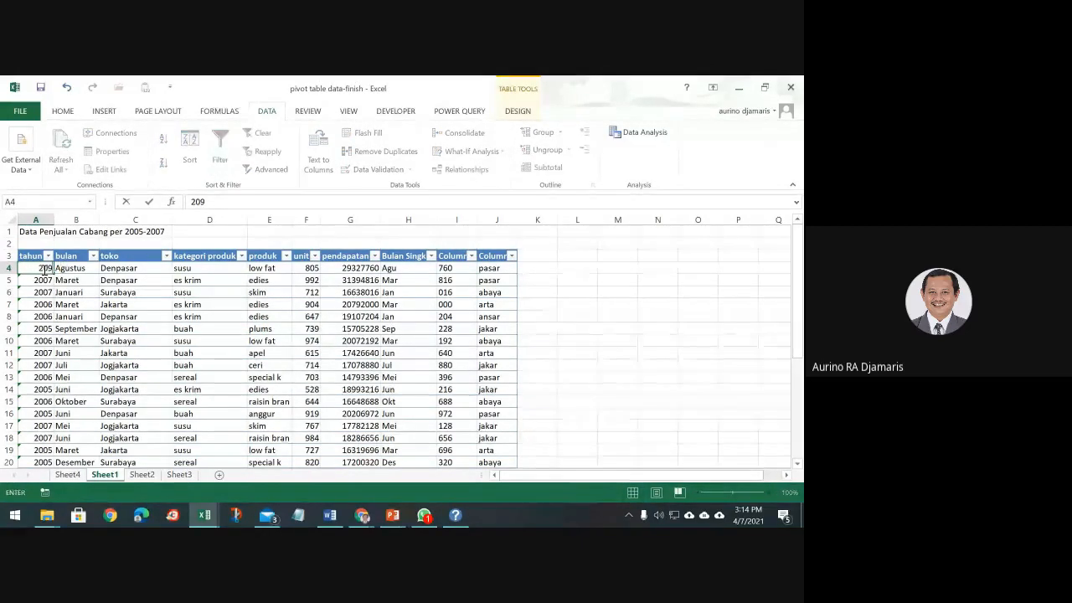
{"action": "type", "text": "19"}
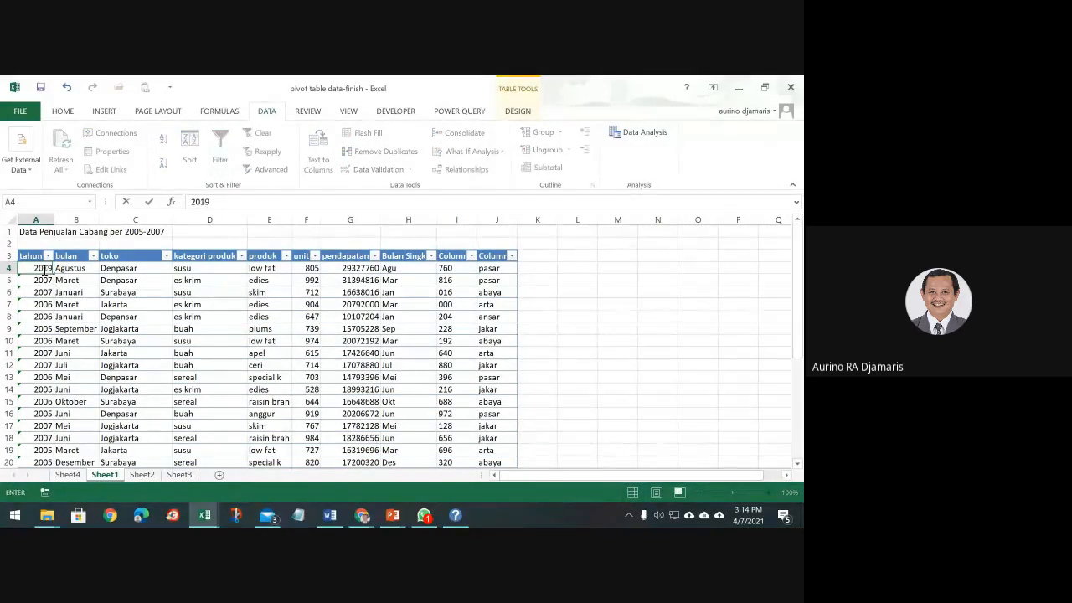
{"action": "key", "text": "Return"}
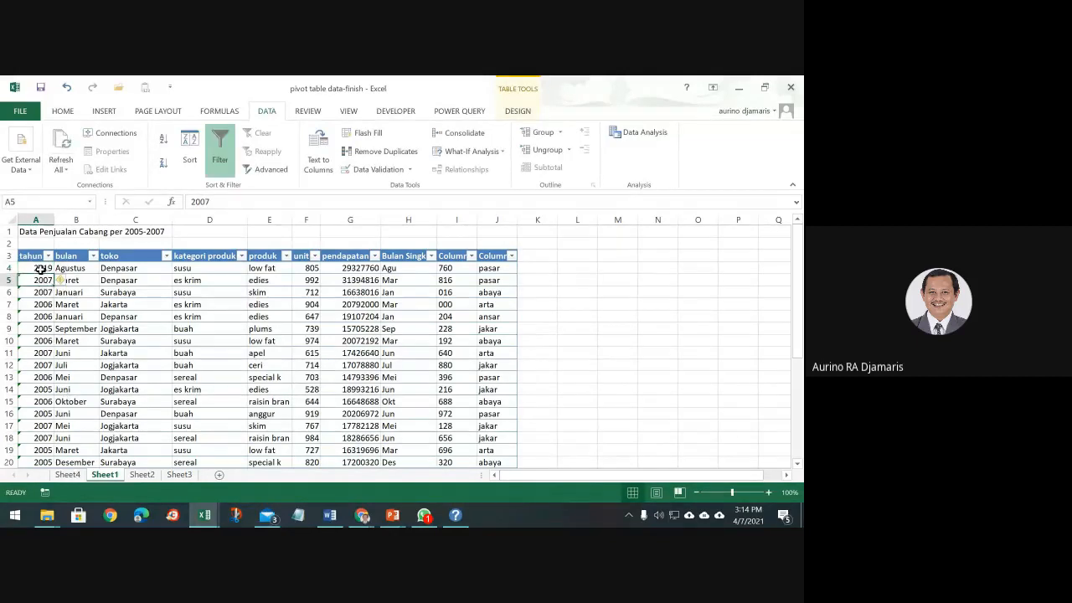
Set the year in cell A4 to 2021.
{"action": "left_click", "coordinate": [46, 269]}
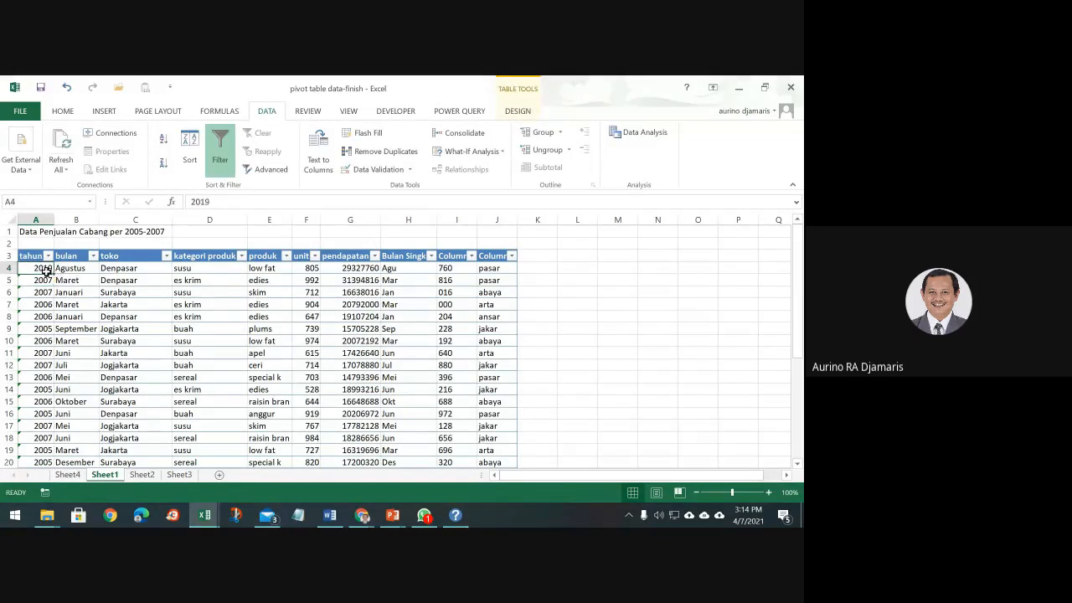
{"action": "type", "text": "2021"}
{"action": "key", "text": "Return"}
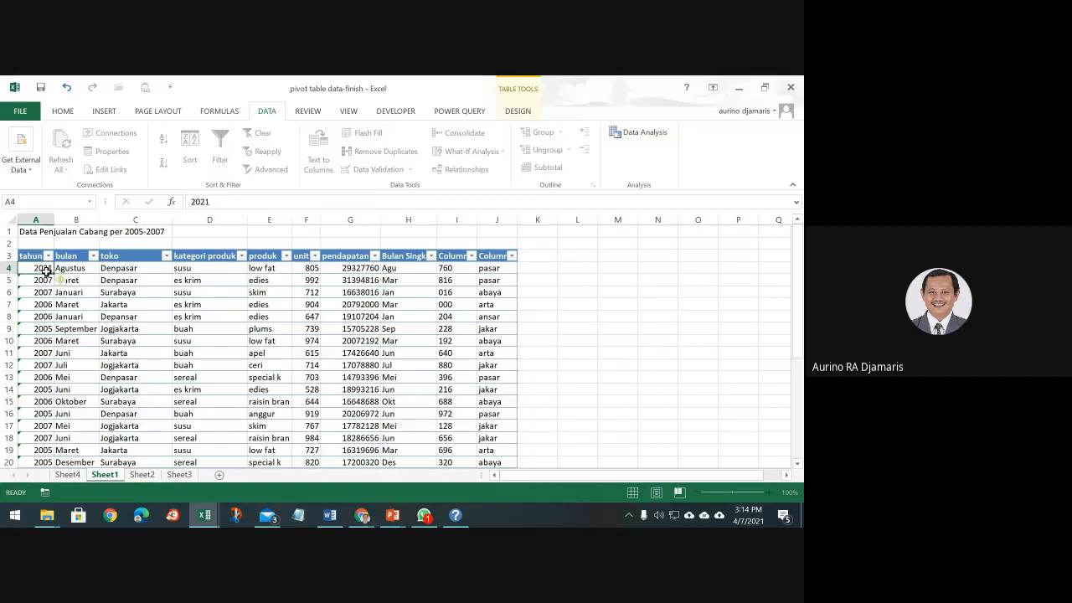
{"action": "left_click", "coordinate": [52, 264]}
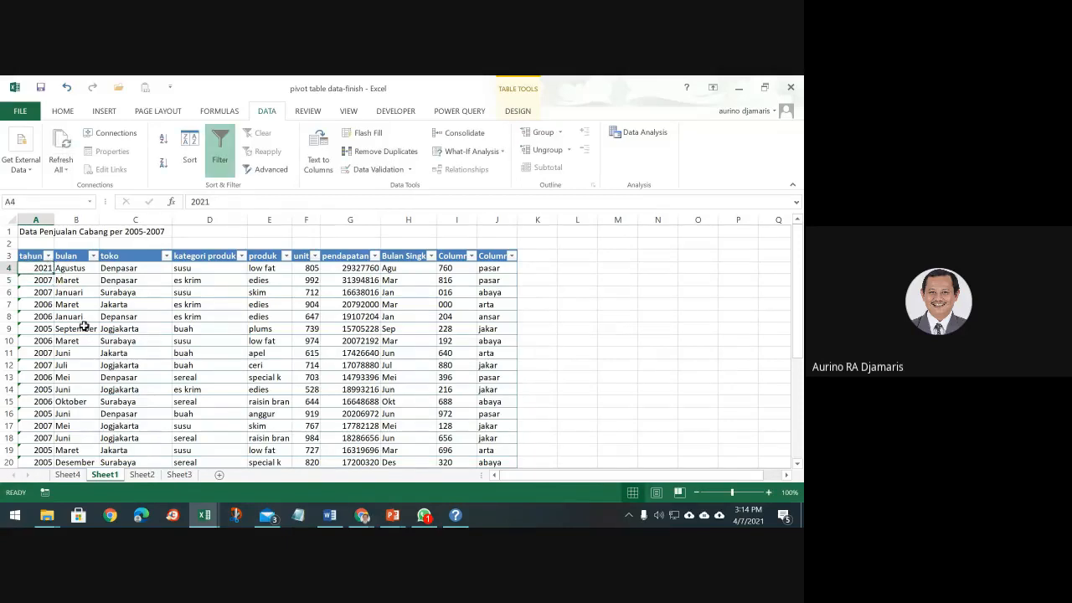
Open the validation error options for cell A5, dismiss them and set the cell's year to 2021.
{"action": "left_click", "coordinate": [51, 278]}
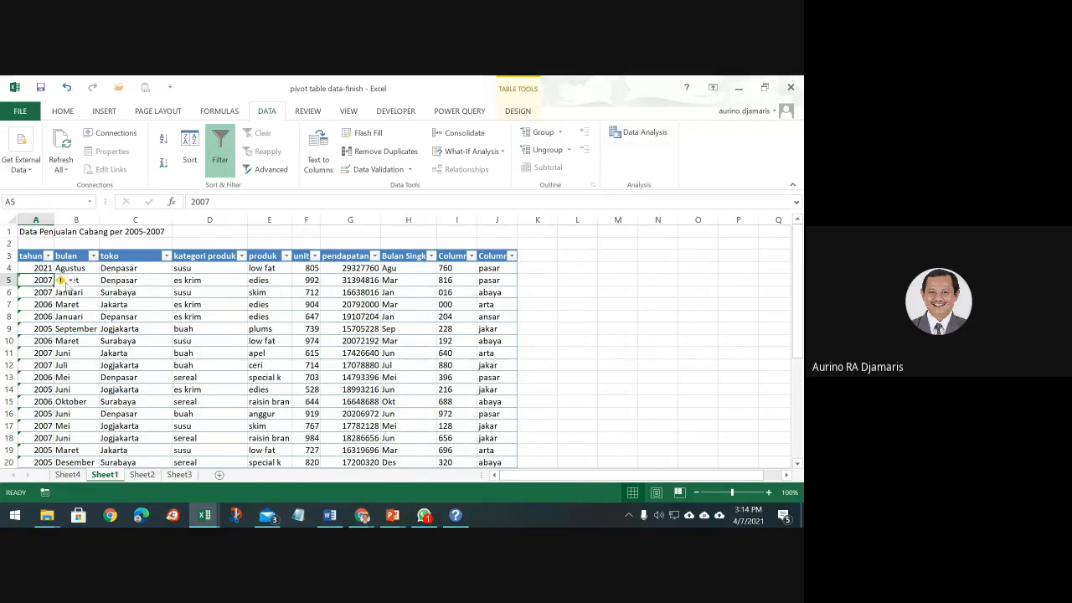
{"action": "left_click", "coordinate": [67, 283]}
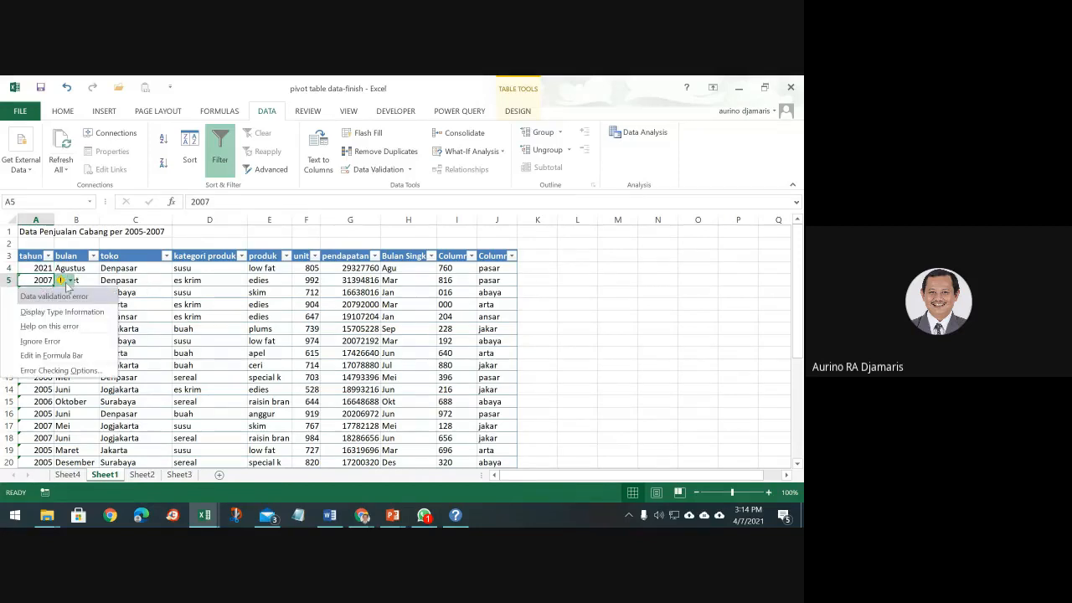
{"action": "left_click", "coordinate": [21, 281]}
{"action": "left_click", "coordinate": [30, 268]}
{"action": "left_click", "coordinate": [41, 282]}
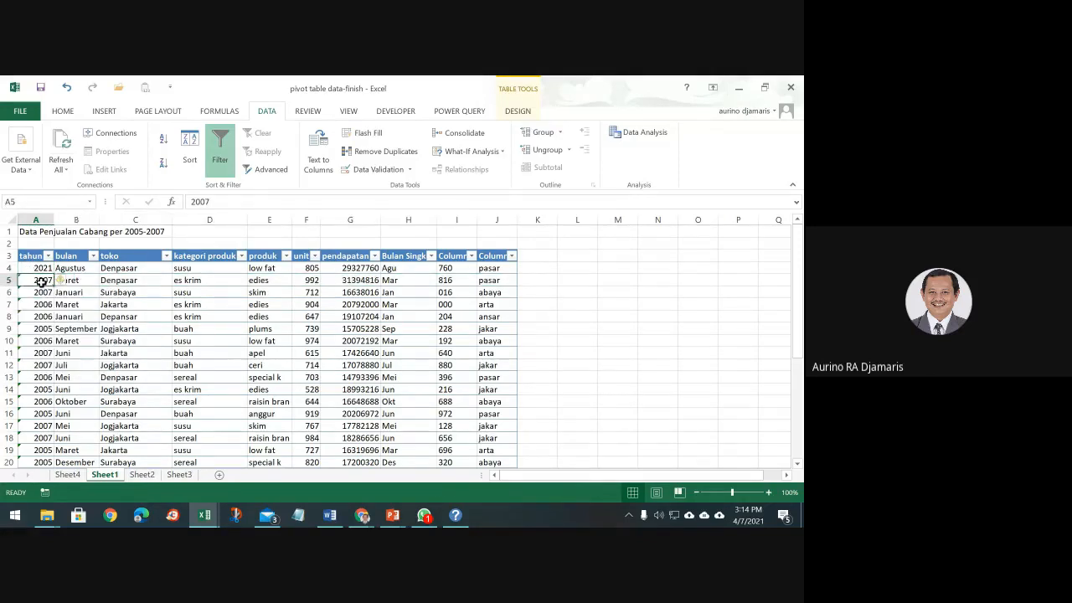
{"action": "type", "text": "20"}
{"action": "key", "text": "Return"}
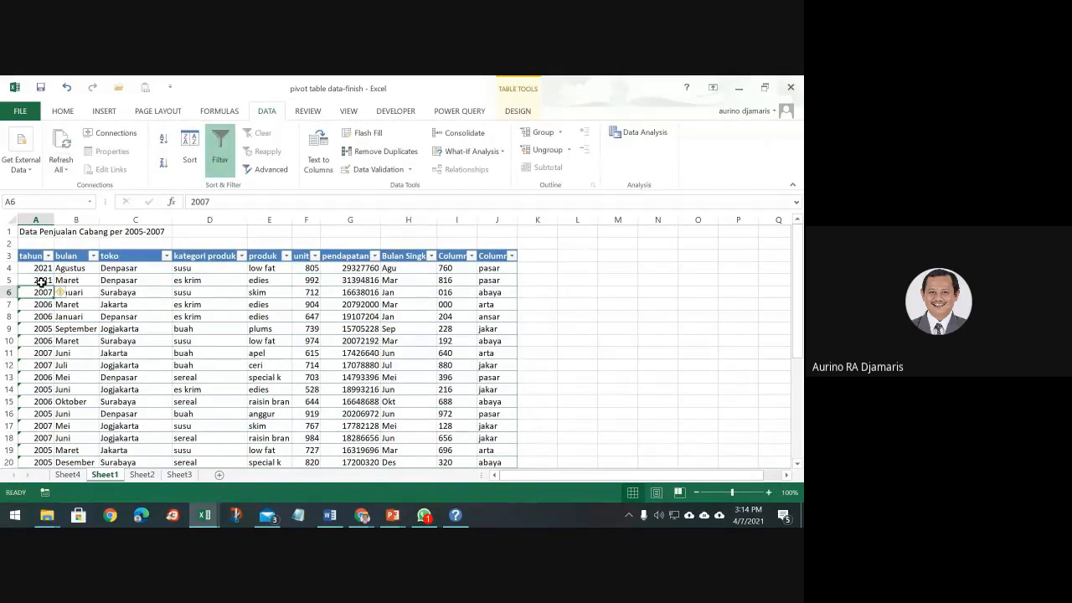
Try to enter 20121 as the year in cell A6 and cancel the entry.
{"action": "type", "text": "2012"}
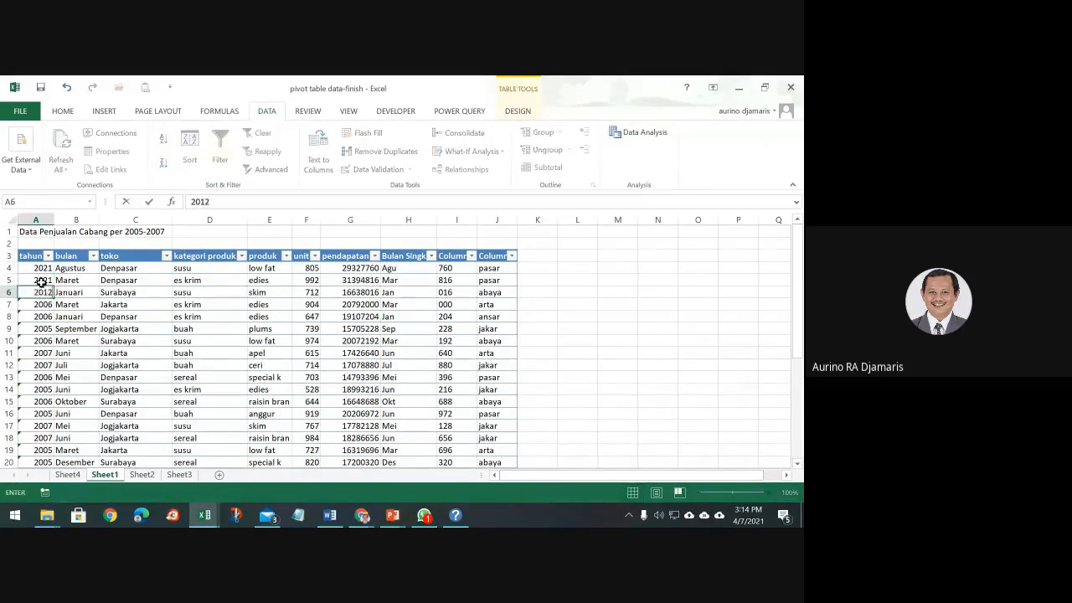
{"action": "type", "text": "1"}
{"action": "key", "text": "Return"}
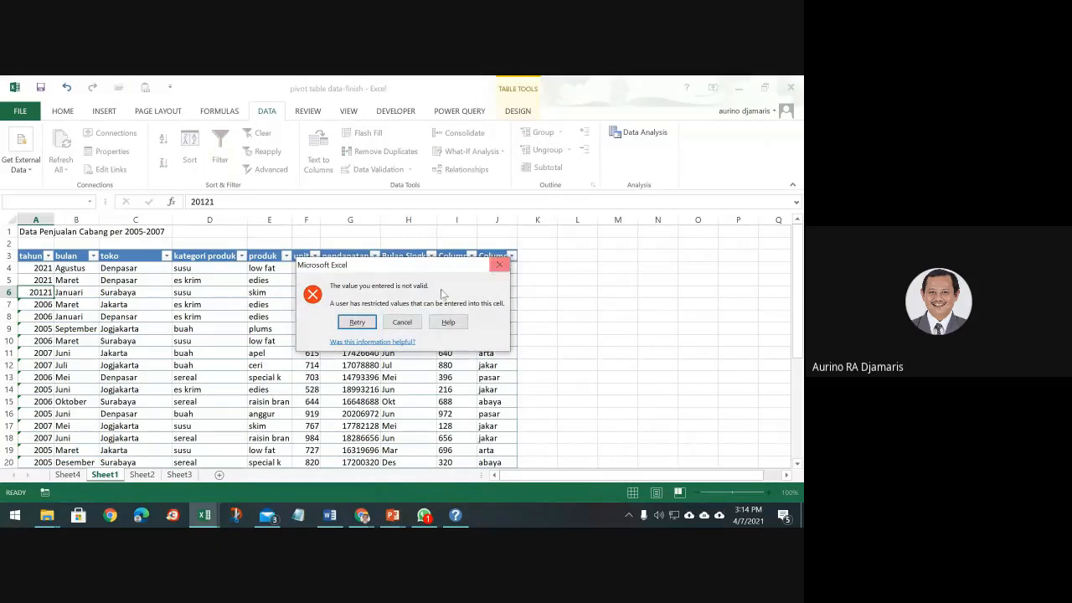
{"action": "left_click", "coordinate": [393, 325]}
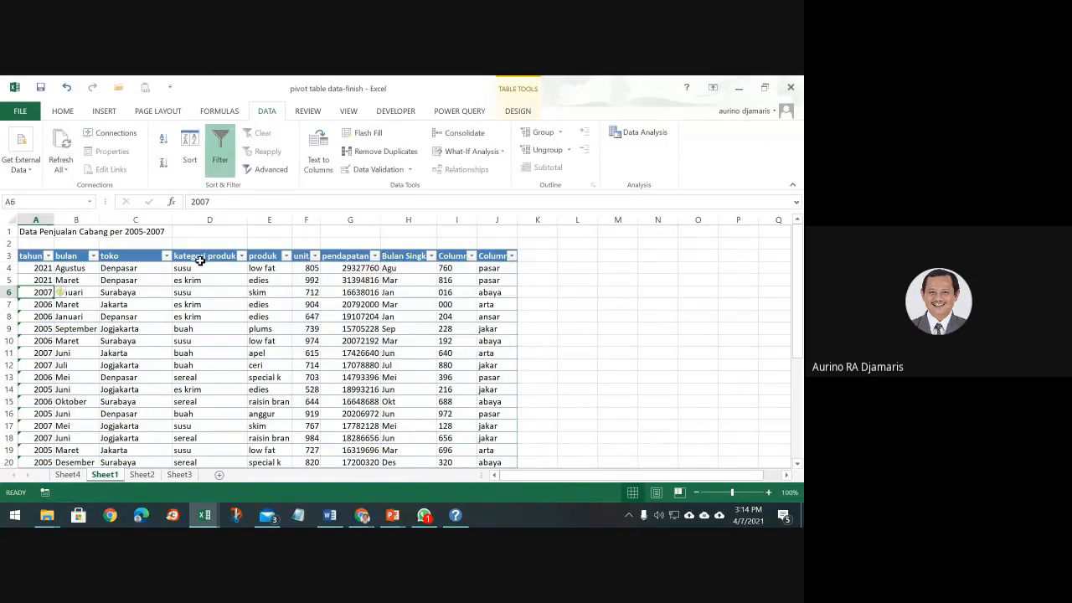
Set the year in cell A6 to 2021 and in cell A7 to 2020.
{"action": "type", "text": "20"}
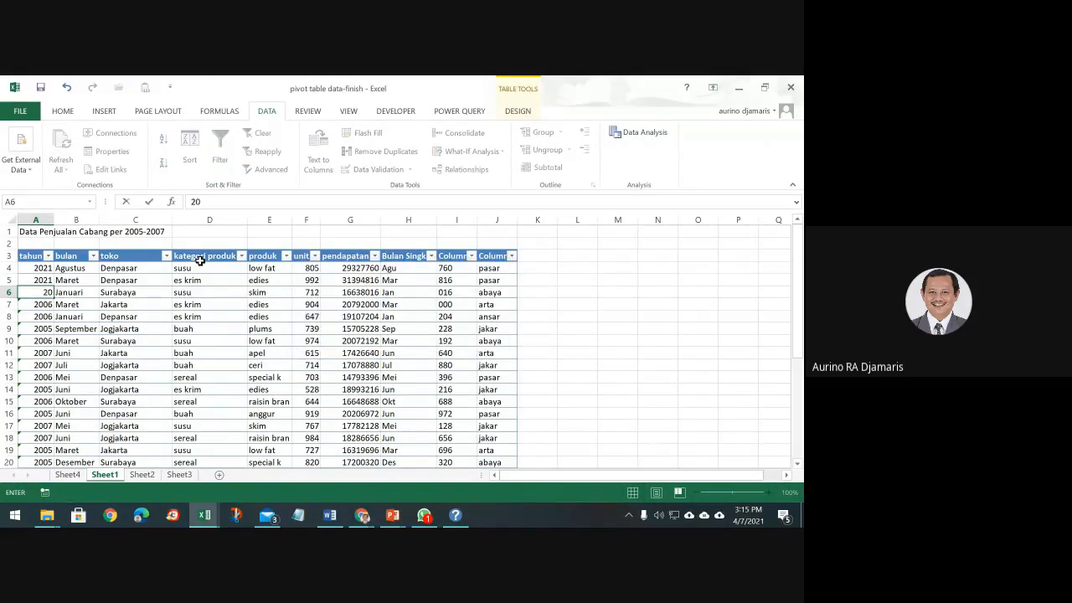
{"action": "type", "text": "21"}
{"action": "key", "text": "Return"}
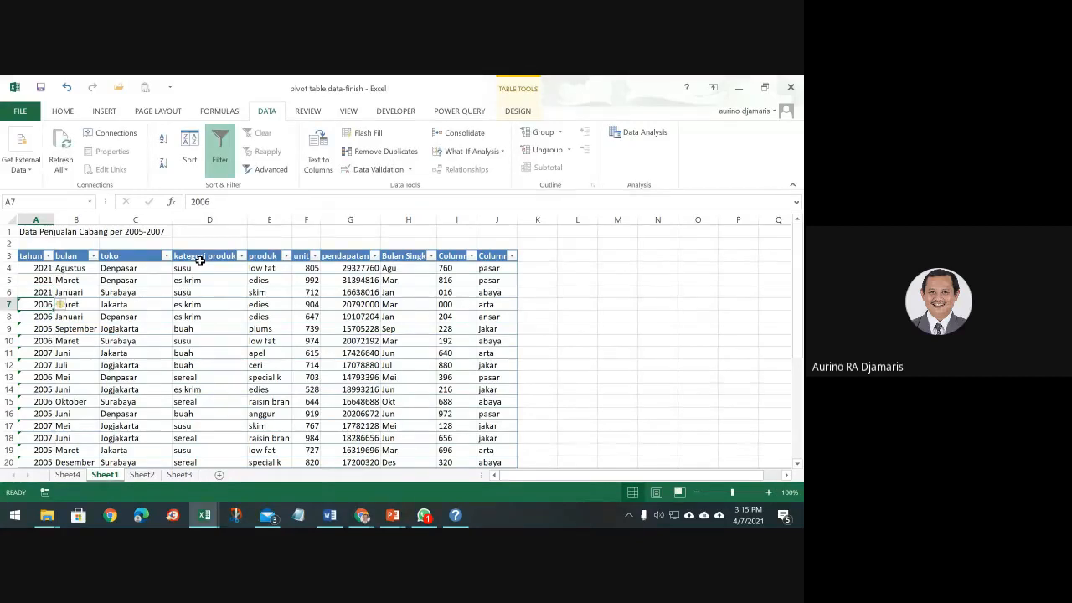
{"action": "type", "text": "20"}
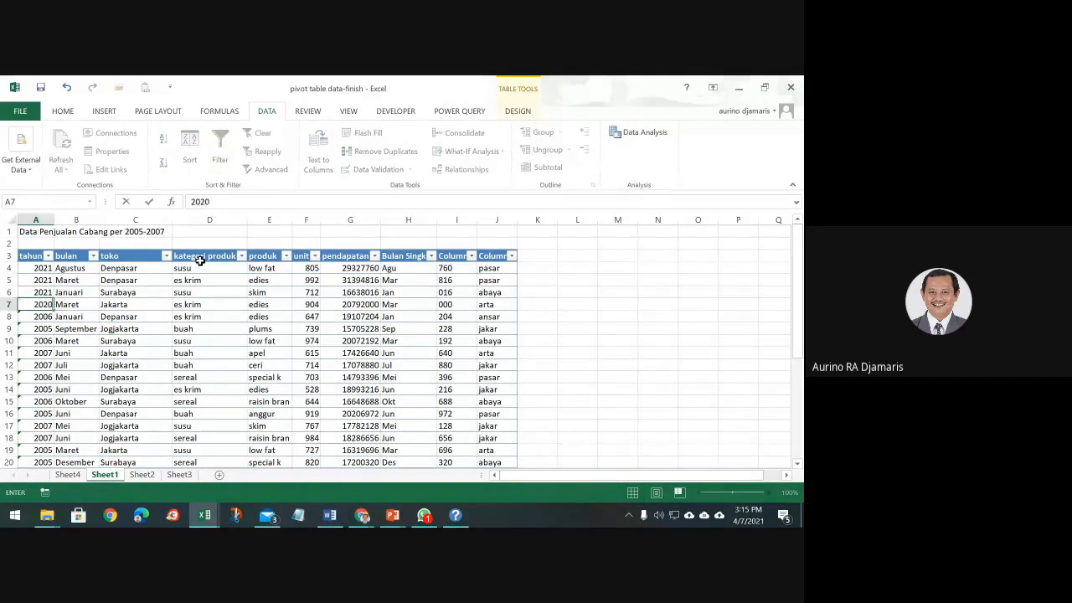
{"action": "key", "text": "Return"}
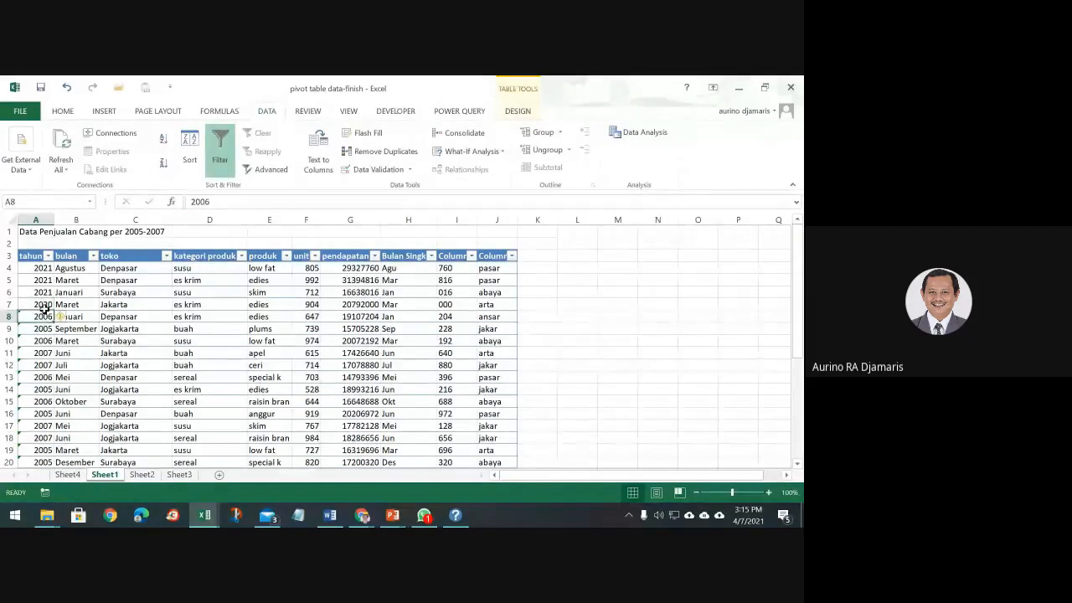
Sort the table by tahun from largest to smallest and copy 2021 from cell A6 into A8:A16.
{"action": "left_click", "coordinate": [48, 256]}
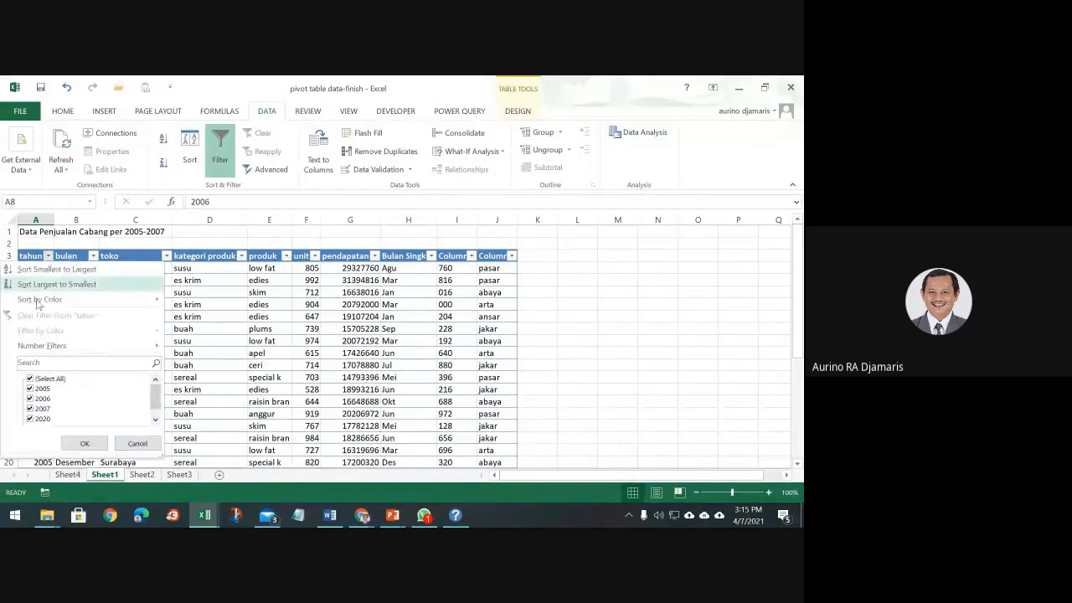
{"action": "left_click", "coordinate": [49, 284]}
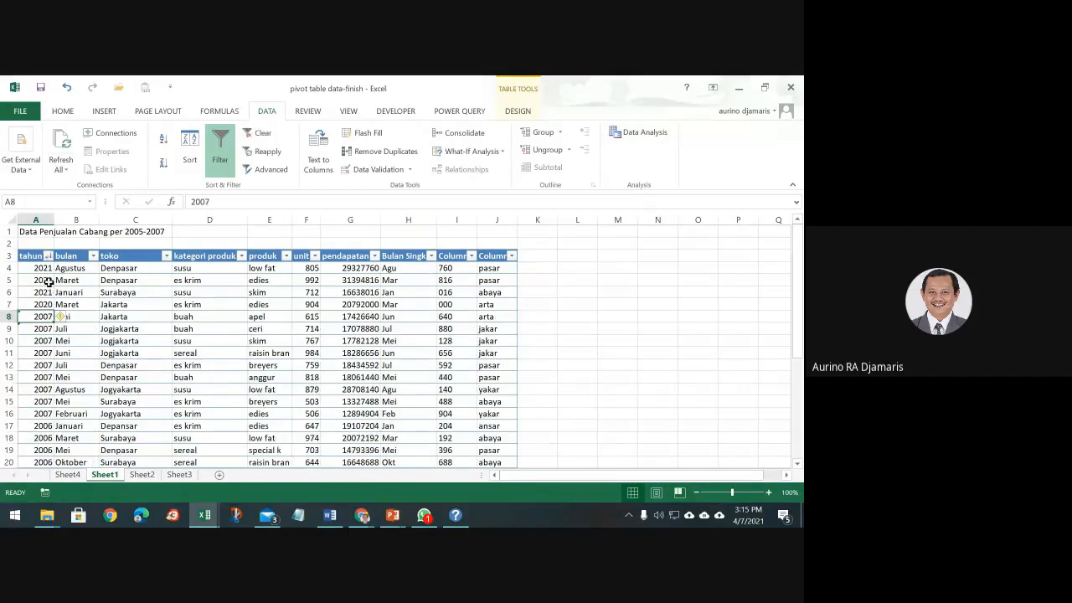
{"action": "left_click", "coordinate": [47, 292]}
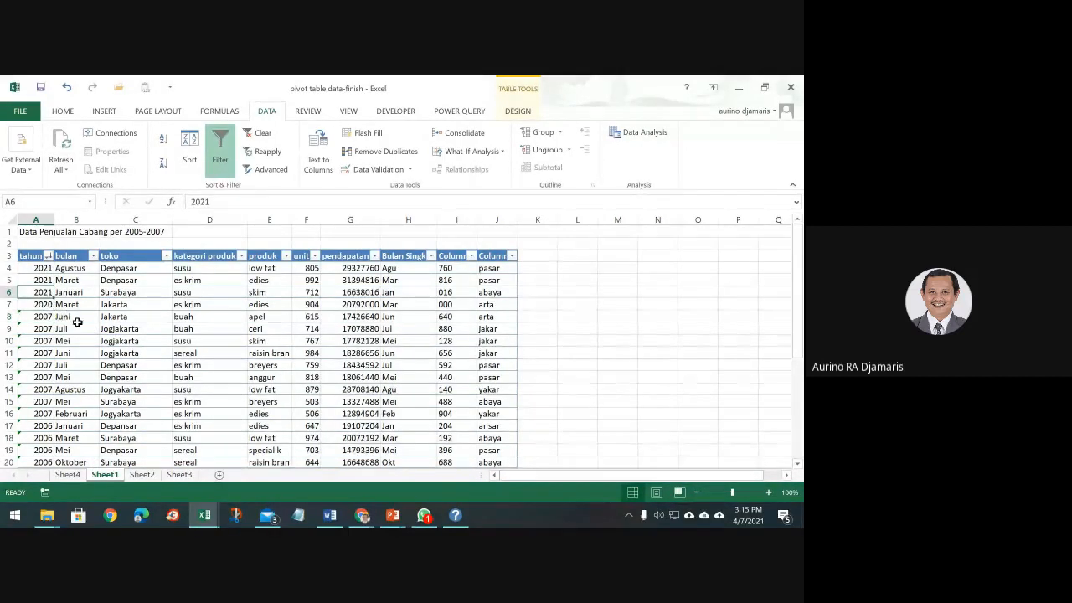
{"action": "key", "text": "ctrl+c"}
{"action": "left_click", "coordinate": [44, 317]}
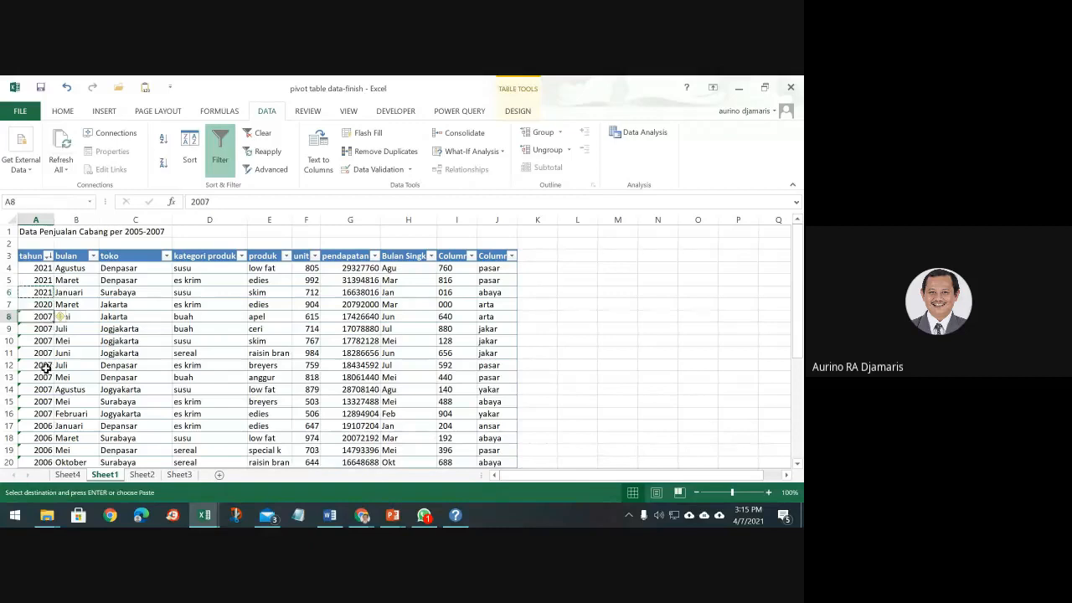
{"action": "left_click", "coordinate": [41, 413], "text": "shift"}
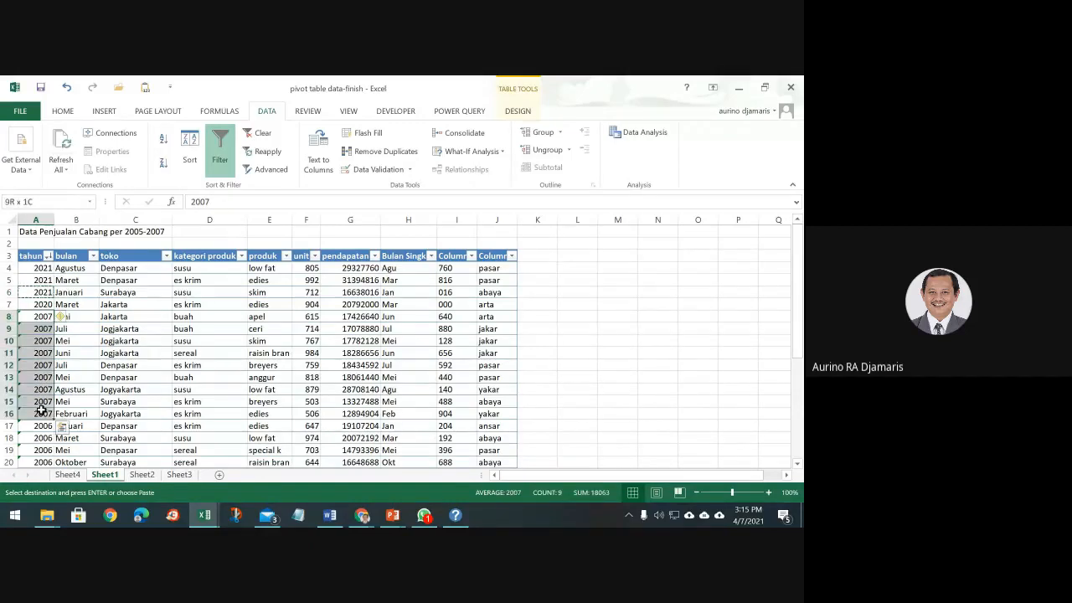
{"action": "key", "text": "ctrl+v"}
Copy the year 2020 from cell A7 into cells A18:A22.
{"action": "scroll", "coordinate": [69, 354], "scroll_direction": "down", "scroll_amount": 2}
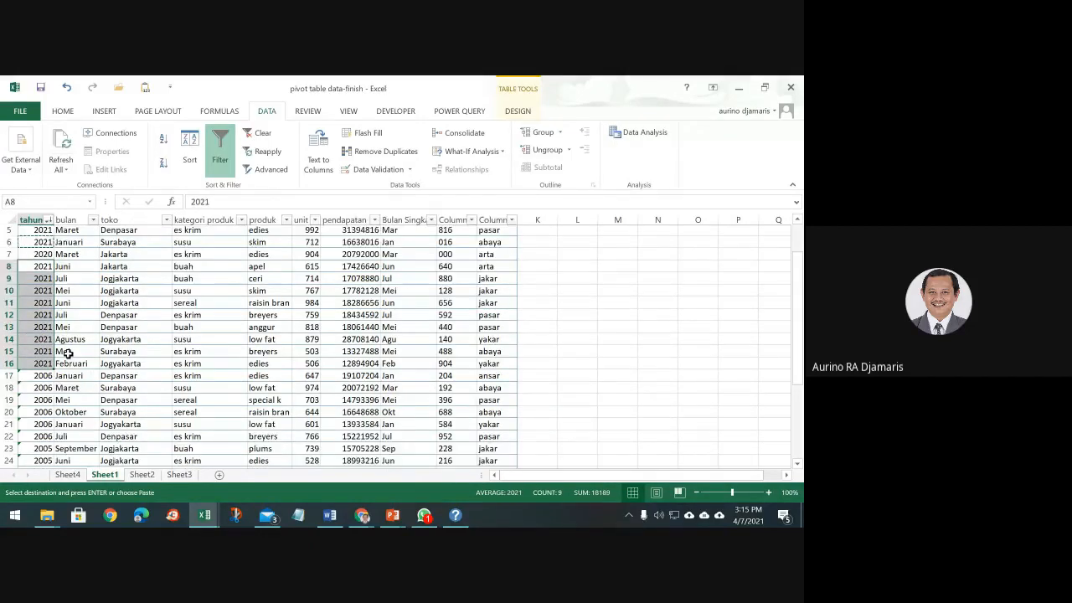
{"action": "left_click", "coordinate": [42, 243]}
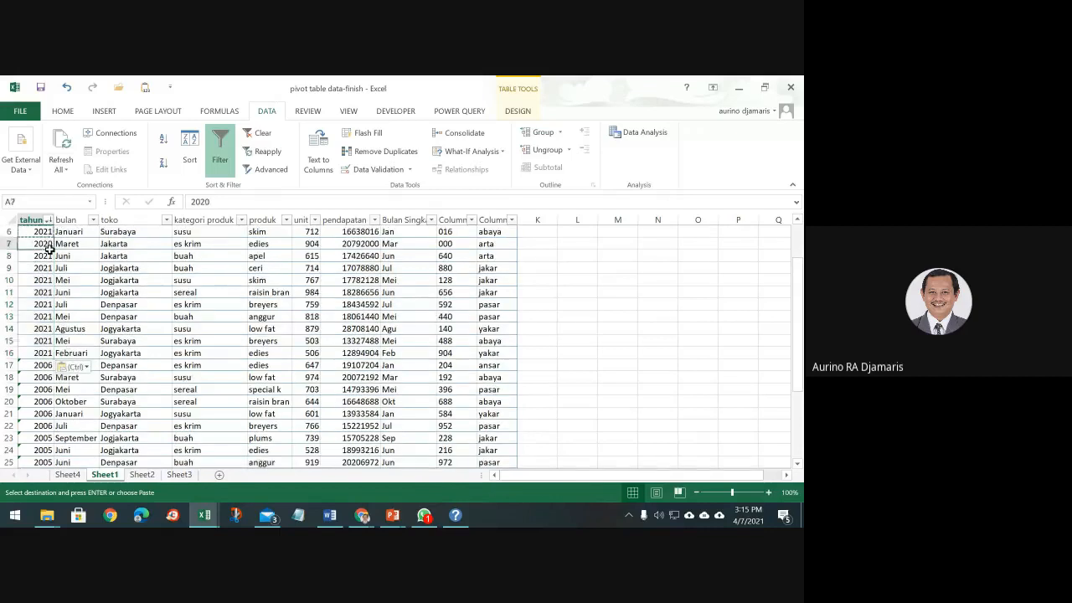
{"action": "left_click", "coordinate": [42, 376]}
{"action": "scroll", "coordinate": [46, 378], "scroll_direction": "down", "scroll_amount": 2}
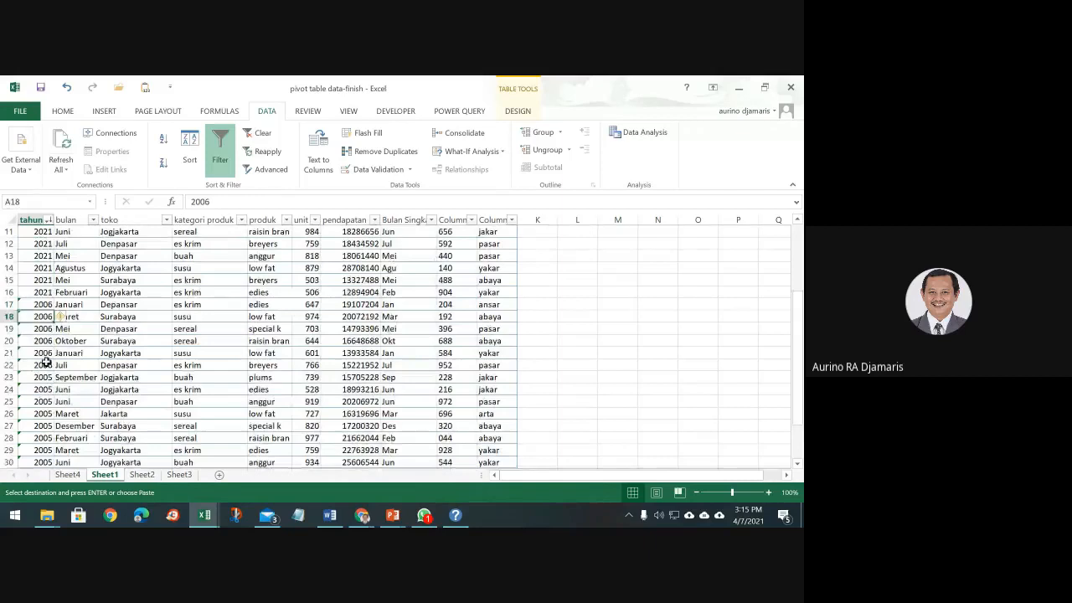
{"action": "left_click", "coordinate": [46, 362], "text": "shift"}
{"action": "key", "text": "ctrl+v"}
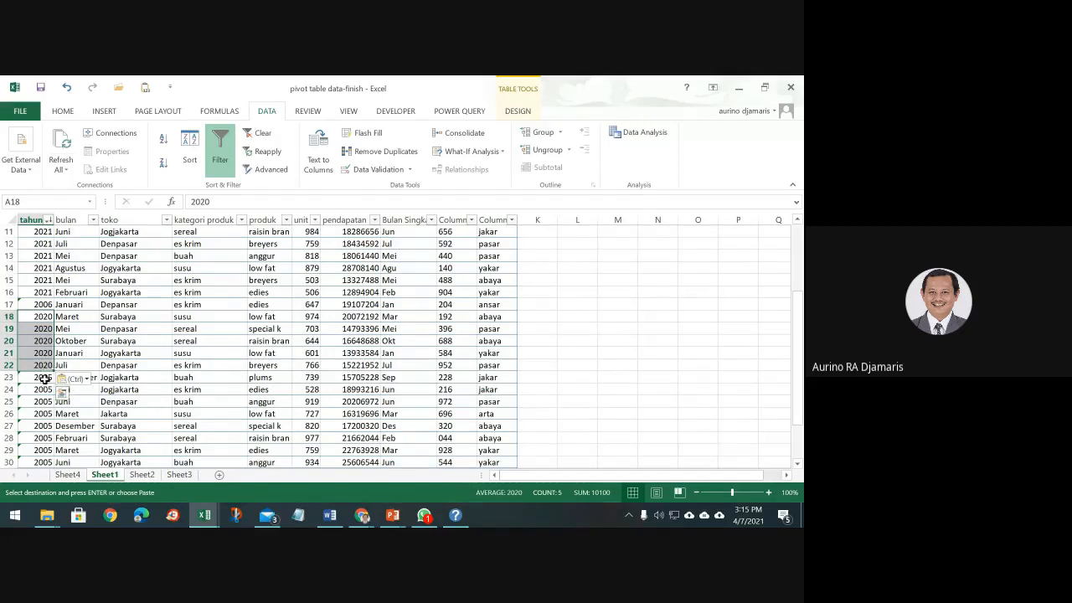
Set the year in cell A23 to 2019 and fill it down to A35.
{"action": "left_click", "coordinate": [44, 378]}
{"action": "key", "text": "Return"}
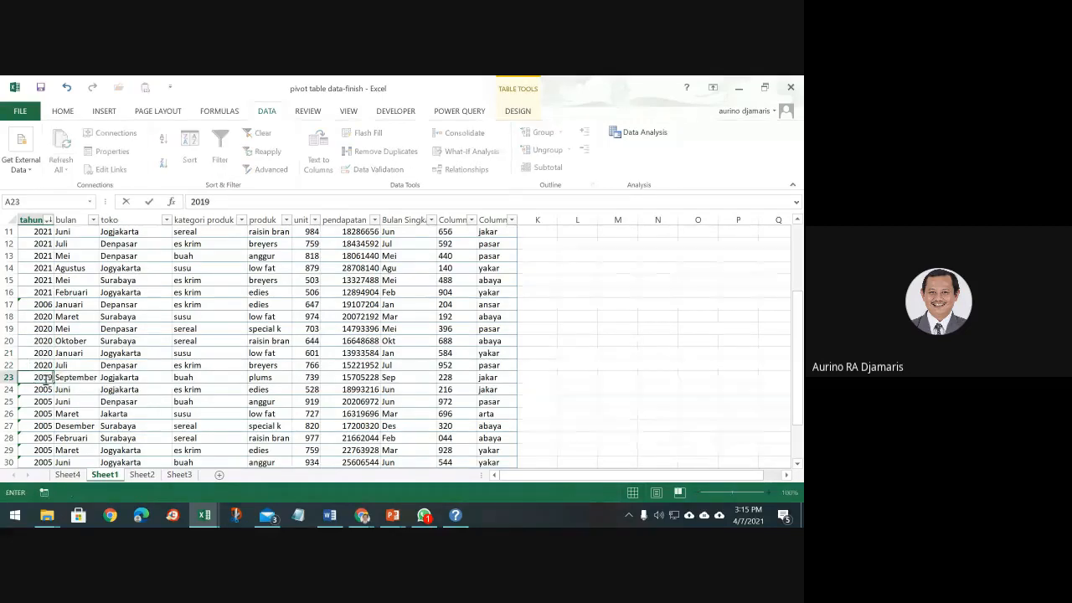
{"action": "left_click", "coordinate": [44, 378]}
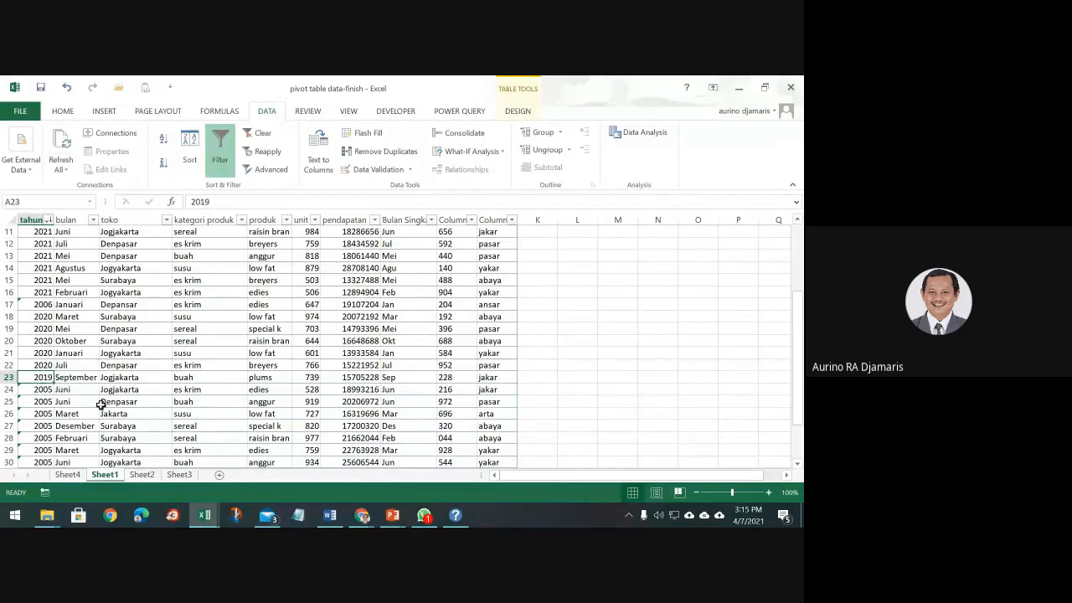
{"action": "key", "text": "ctrl+c"}
{"action": "left_click_drag", "start_coordinate": [53, 382], "coordinate": [60, 455]}
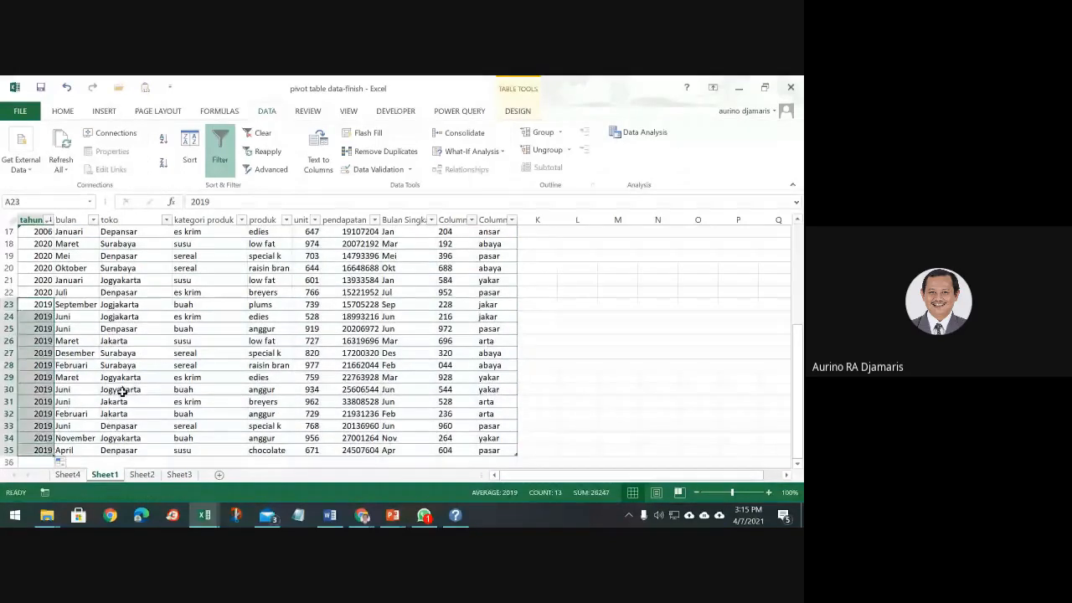
Create a data validation rule for the bulan column that allows only values from a List.
{"action": "scroll", "coordinate": [122, 391], "scroll_direction": "up", "scroll_amount": 5}
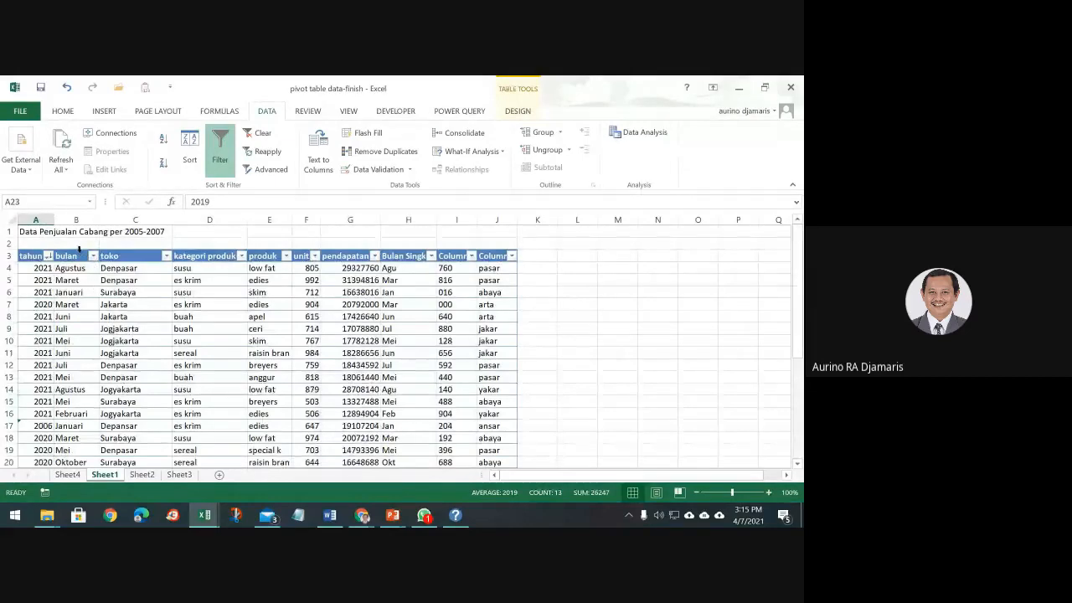
{"action": "left_click", "coordinate": [79, 248]}
{"action": "left_click", "coordinate": [373, 169]}
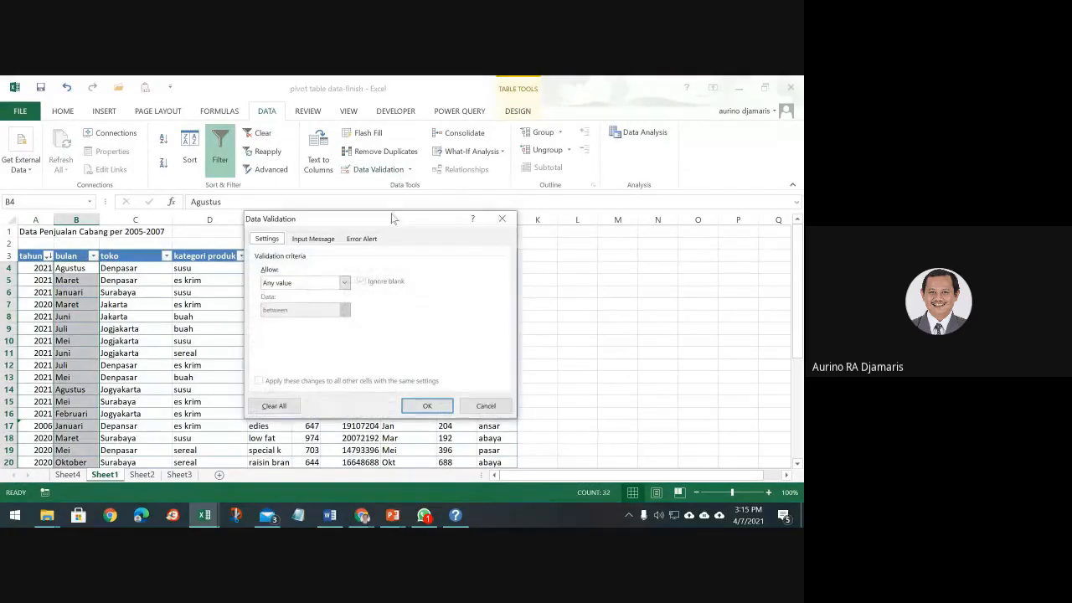
{"action": "left_click", "coordinate": [311, 285]}
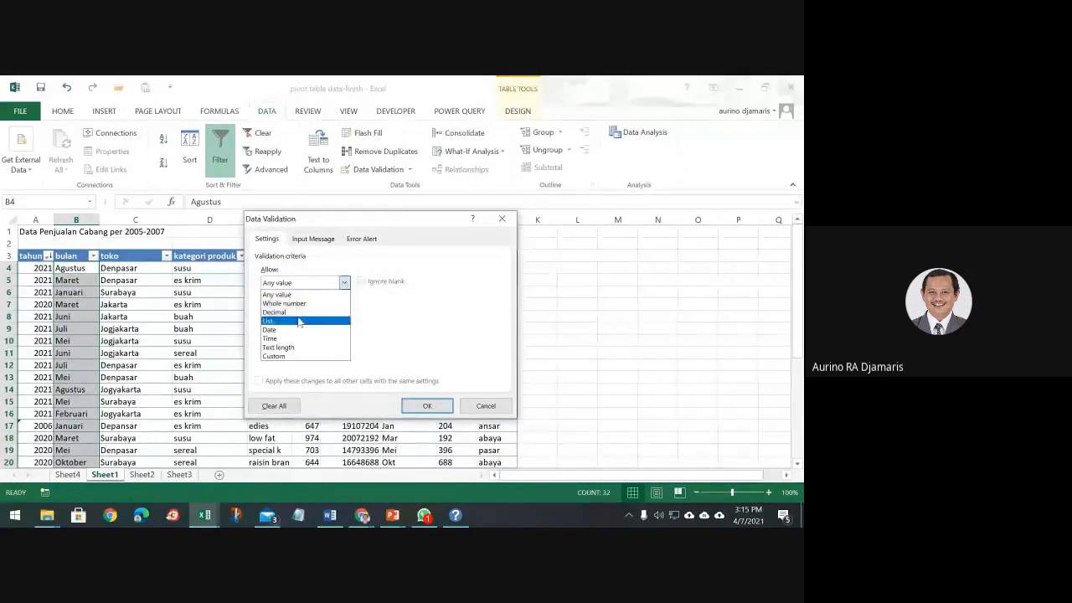
{"action": "left_click", "coordinate": [285, 318]}
Enter the list source as Jan, Feb, Mar, Apr, May, Jun, Jul, Aug, Sep, Oct, Nov, Dec.
{"action": "left_click", "coordinate": [348, 335]}
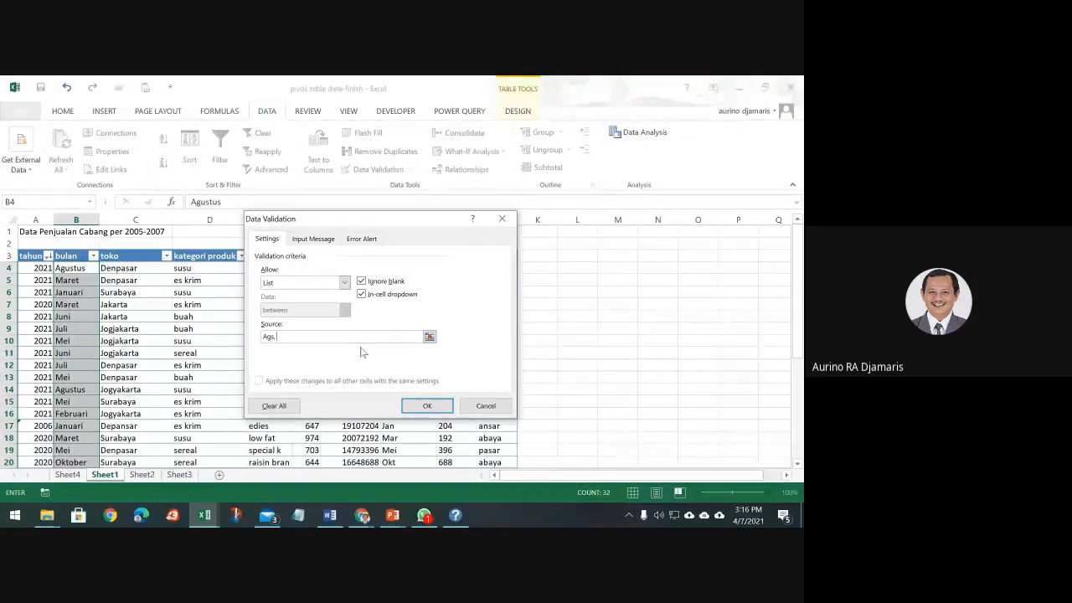
{"action": "key", "text": "BackSpace"}
{"action": "key", "text": "BackSpace"}
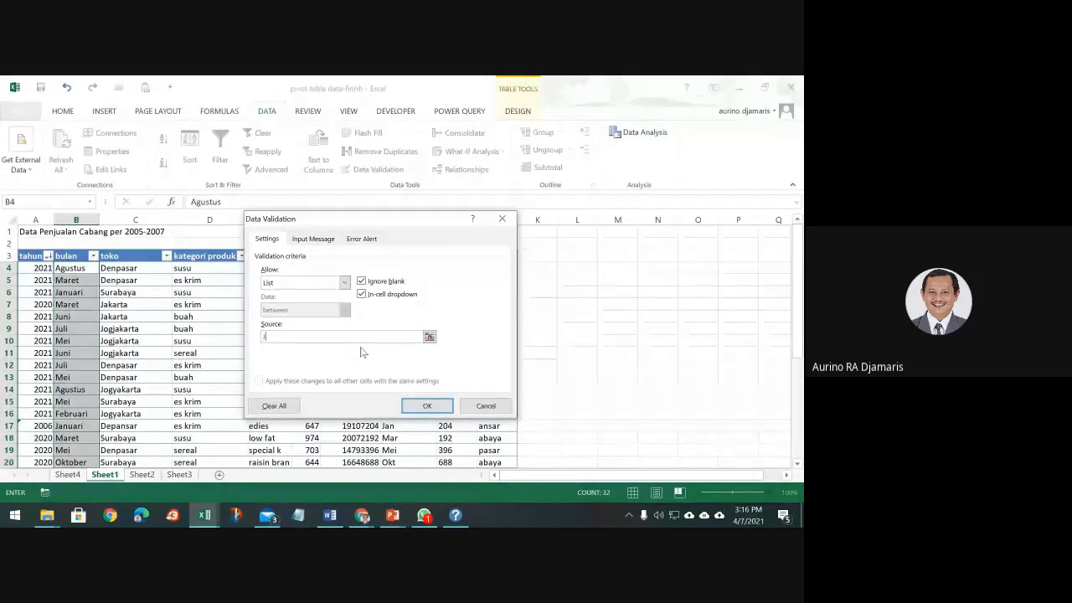
{"action": "type", "text": "Jan"}
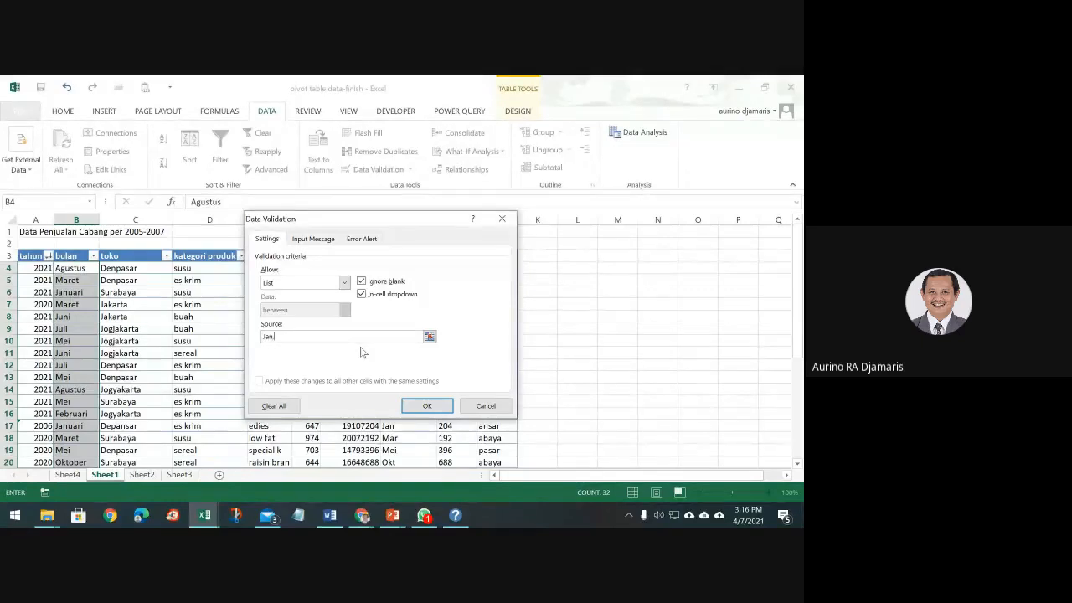
{"action": "type", "text": ", Feb, Mar, Apr, May, Jun,"}
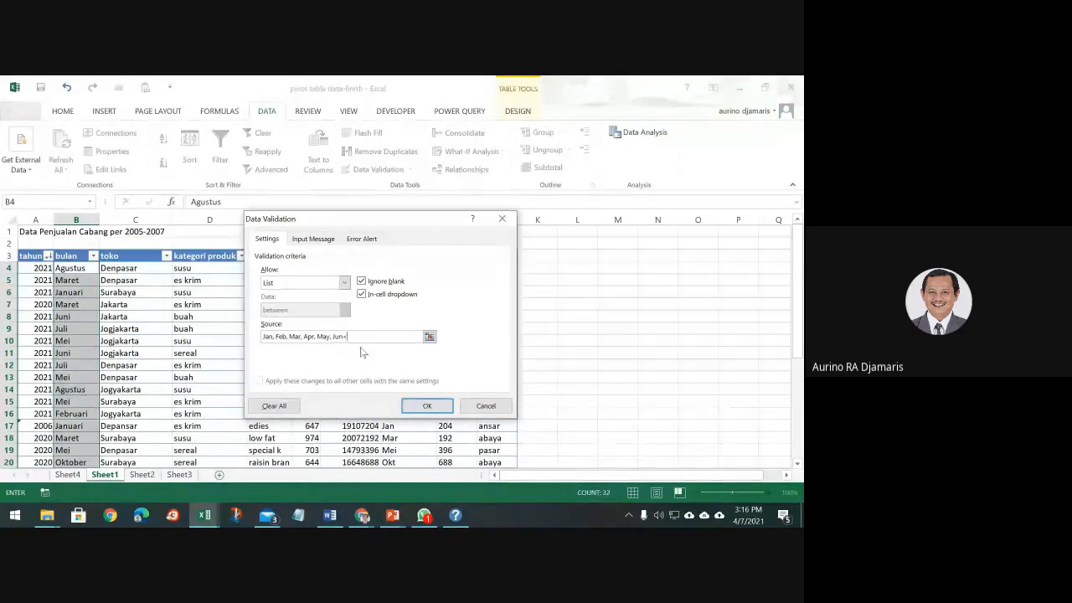
{"action": "key", "text": "BackSpace"}
{"action": "key", "text": "BackSpace"}
{"action": "type", "text": ",Jul,au"}
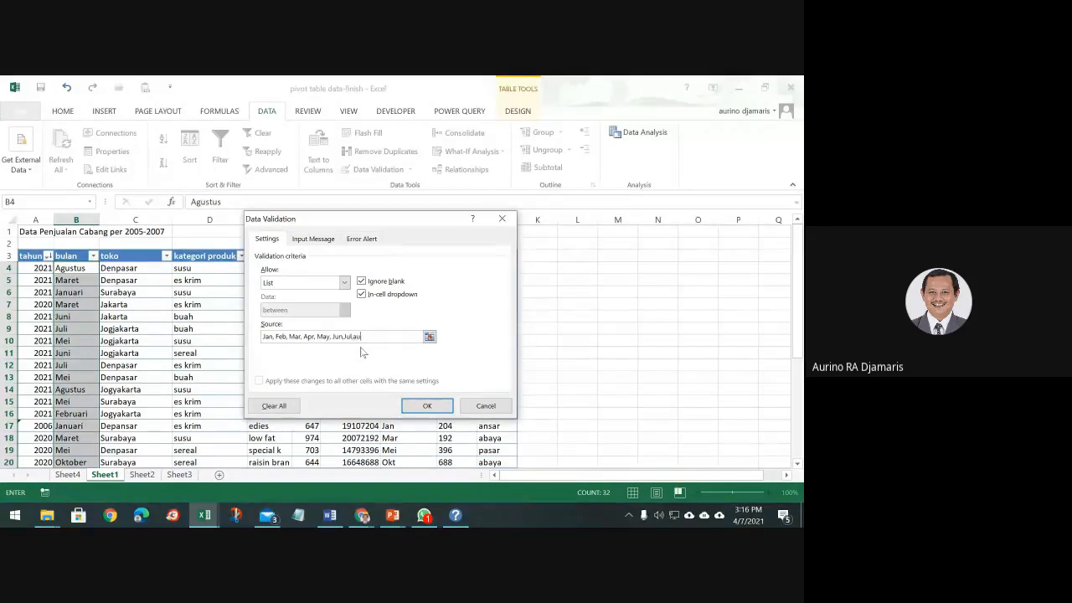
{"action": "key", "text": "BackSpace"}
{"action": "key", "text": "BackSpace"}
{"action": "type", "text": "Aug,Sep"}
{"action": "type", "text": ",Oc"}
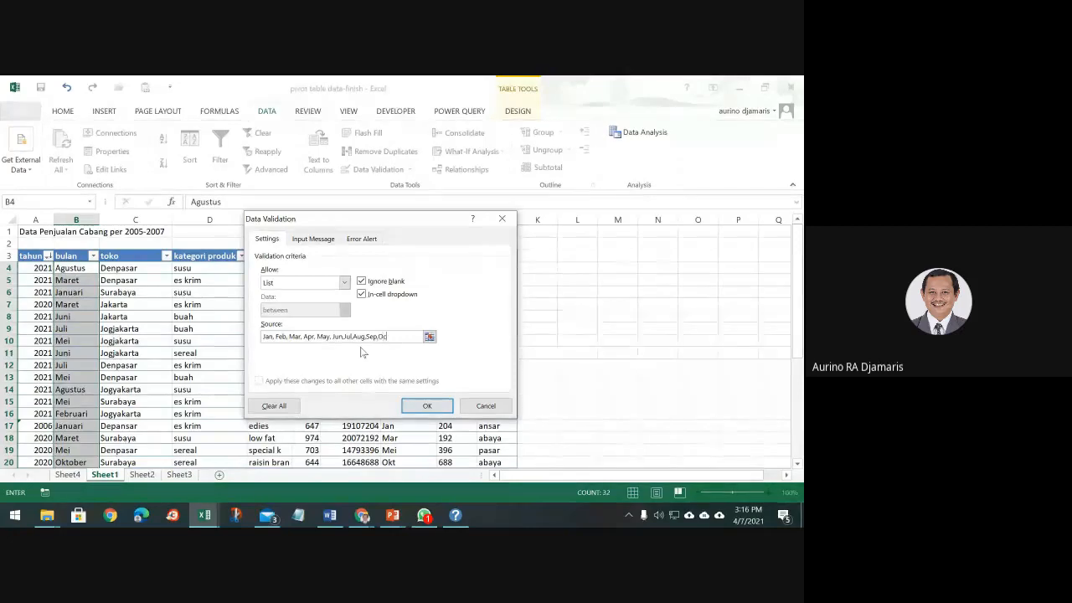
{"action": "type", "text": "t,Nov,Dec"}
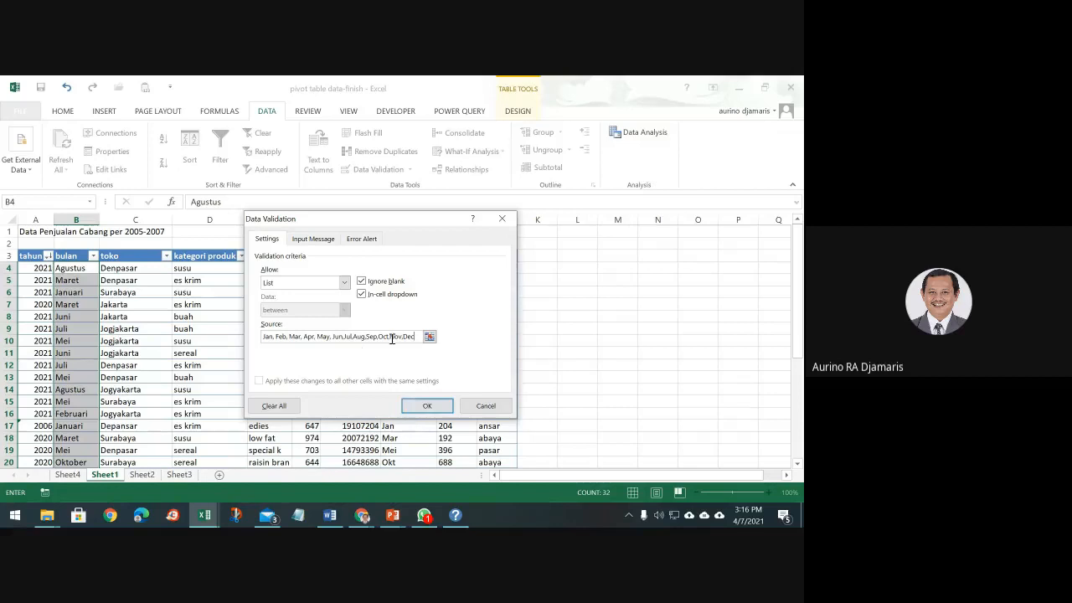
Disable Ignore blank and In-cell dropdown, apply the validation to the bulan column and select cell B4.
{"action": "left_click", "coordinate": [365, 285]}
{"action": "left_click", "coordinate": [360, 294]}
{"action": "left_click", "coordinate": [423, 406]}
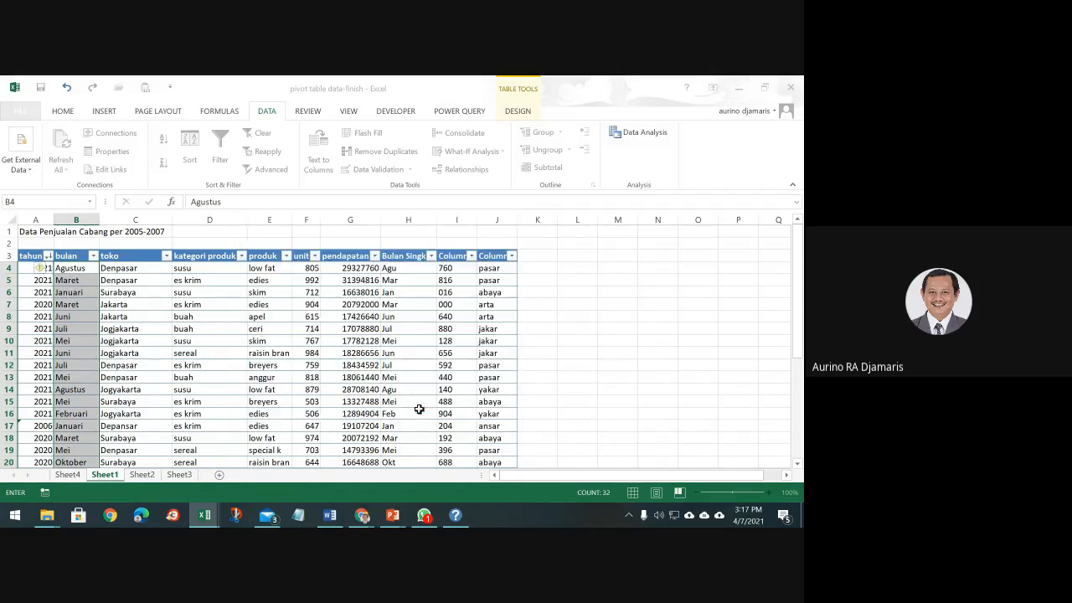
{"action": "left_click", "coordinate": [72, 269]}
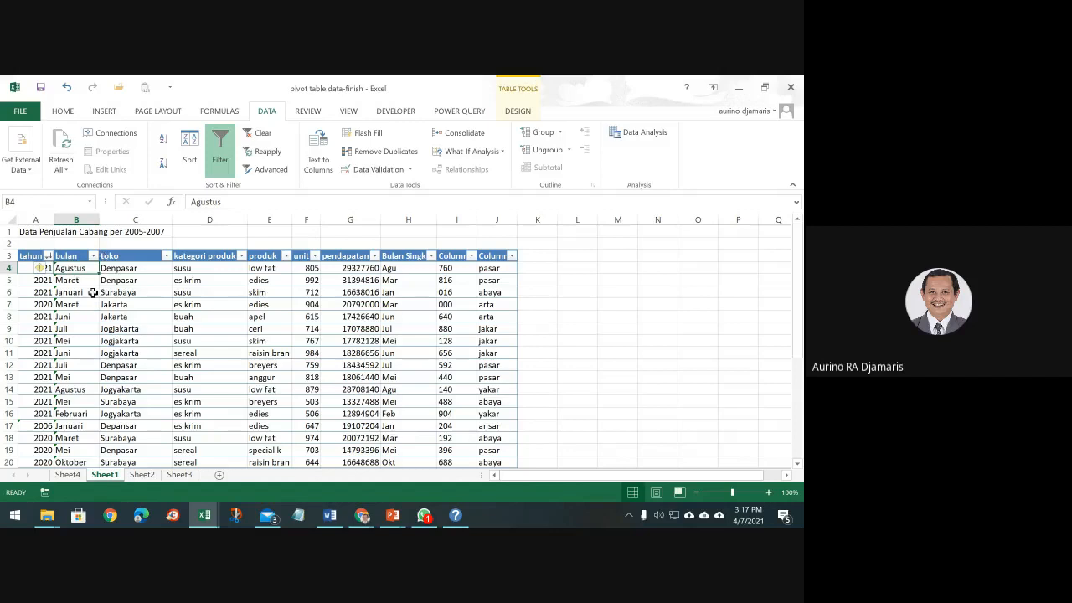
Enable In-cell dropdown in the data validation of the bulan column.
{"action": "left_click", "coordinate": [86, 277]}
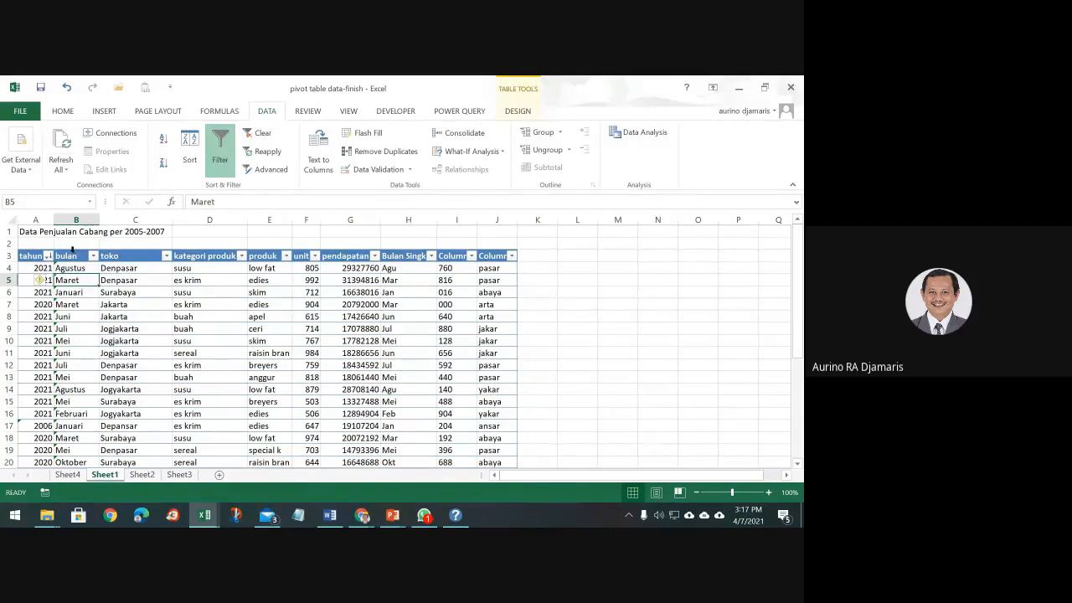
{"action": "left_click", "coordinate": [73, 249]}
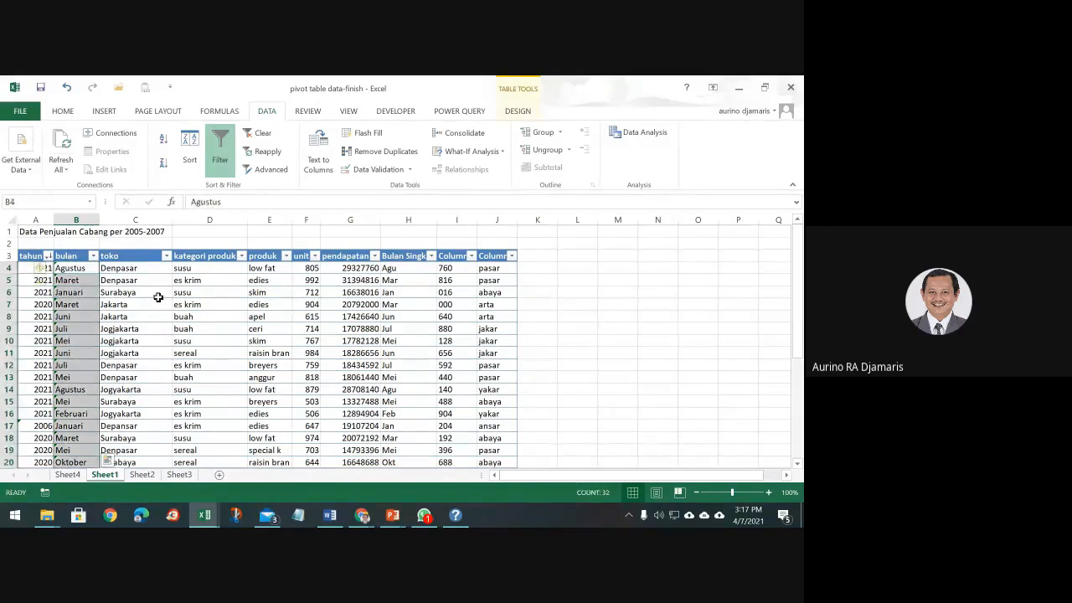
{"action": "left_click", "coordinate": [368, 171]}
{"action": "left_click", "coordinate": [365, 294]}
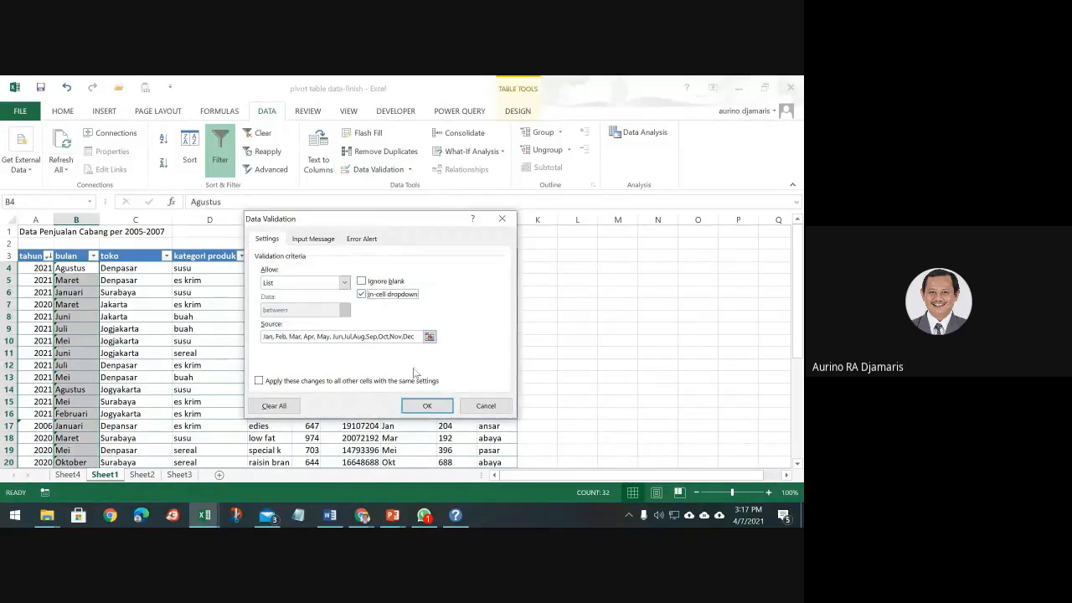
{"action": "left_click", "coordinate": [427, 406]}
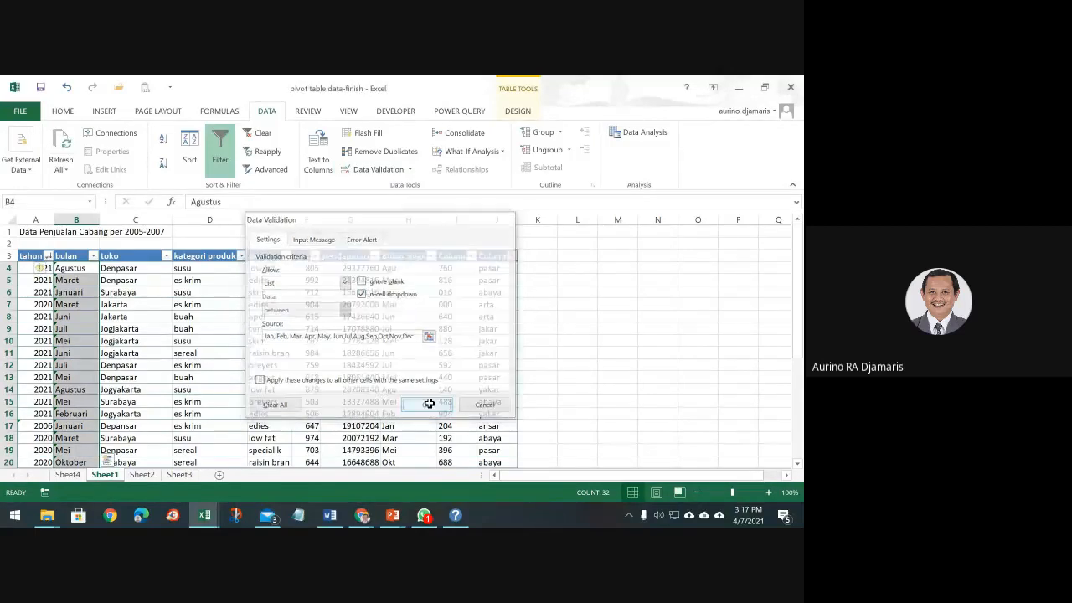
Pick Aug for cell B4 and Mar for cell B5 from the validation list of months.
{"action": "left_click", "coordinate": [104, 268]}
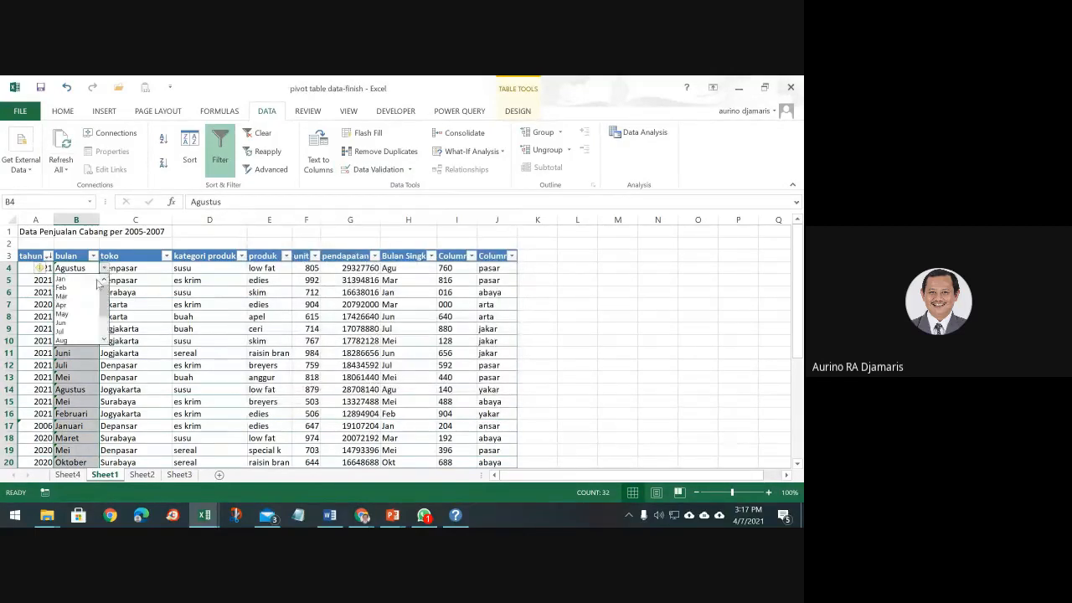
{"action": "left_click", "coordinate": [75, 339]}
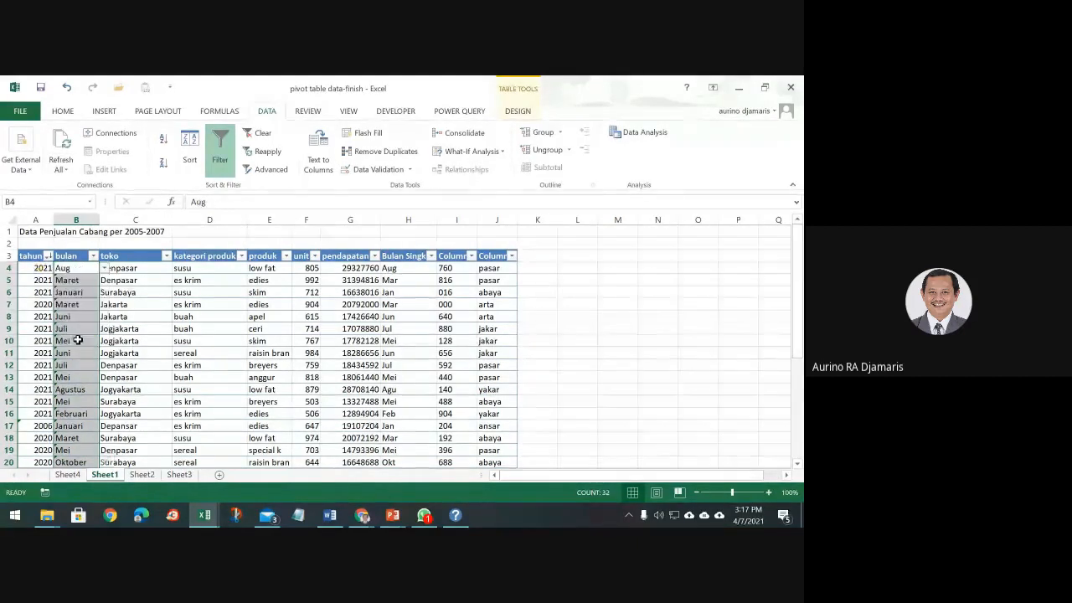
{"action": "left_click", "coordinate": [90, 279]}
{"action": "left_click", "coordinate": [105, 280]}
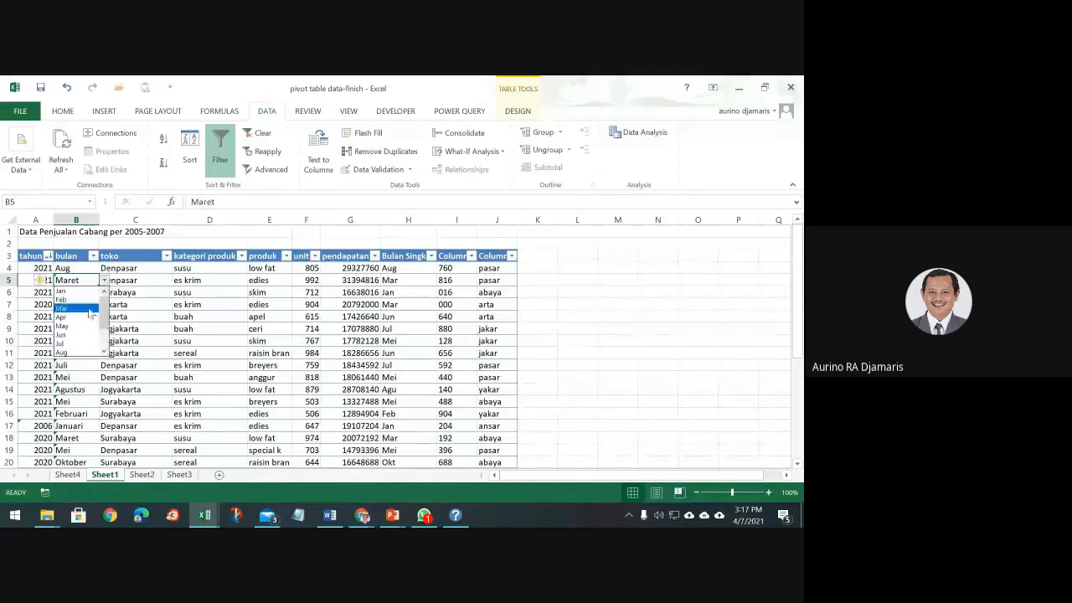
{"action": "left_click", "coordinate": [86, 310]}
Enter the abbreviated months Jan in cell B6 and Mar in cell B7.
{"action": "left_click", "coordinate": [81, 292]}
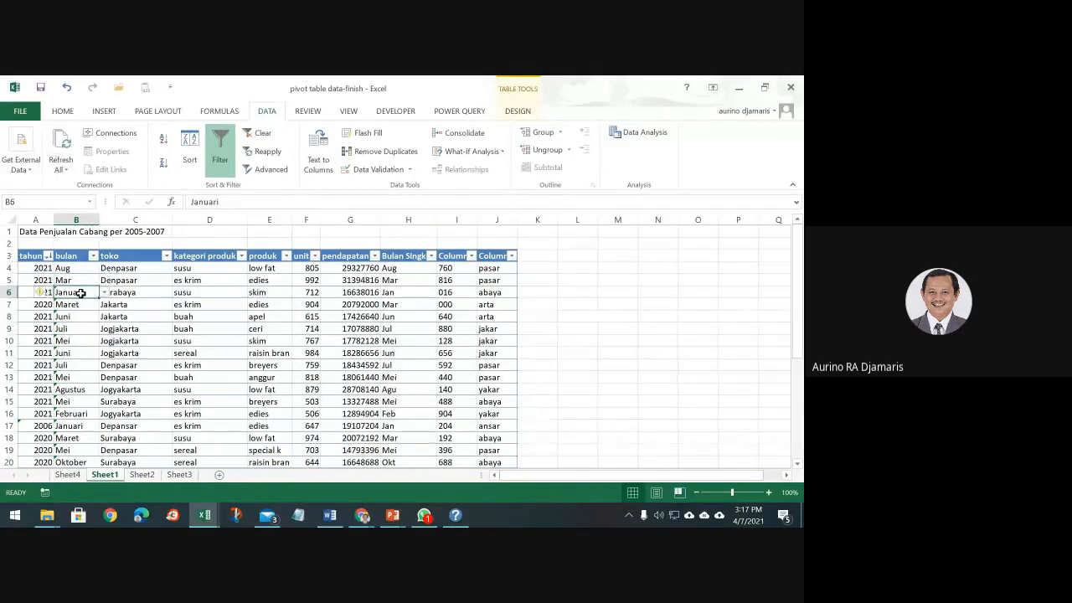
{"action": "type", "text": "Ja"}
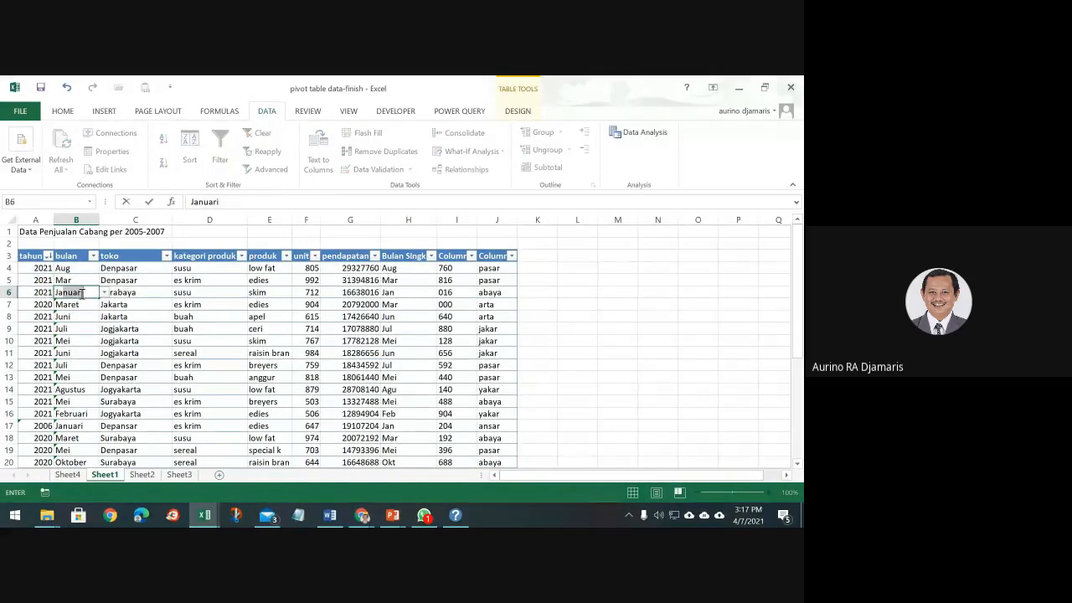
{"action": "type", "text": "n"}
{"action": "key", "text": "Delete"}
{"action": "key", "text": "Return"}
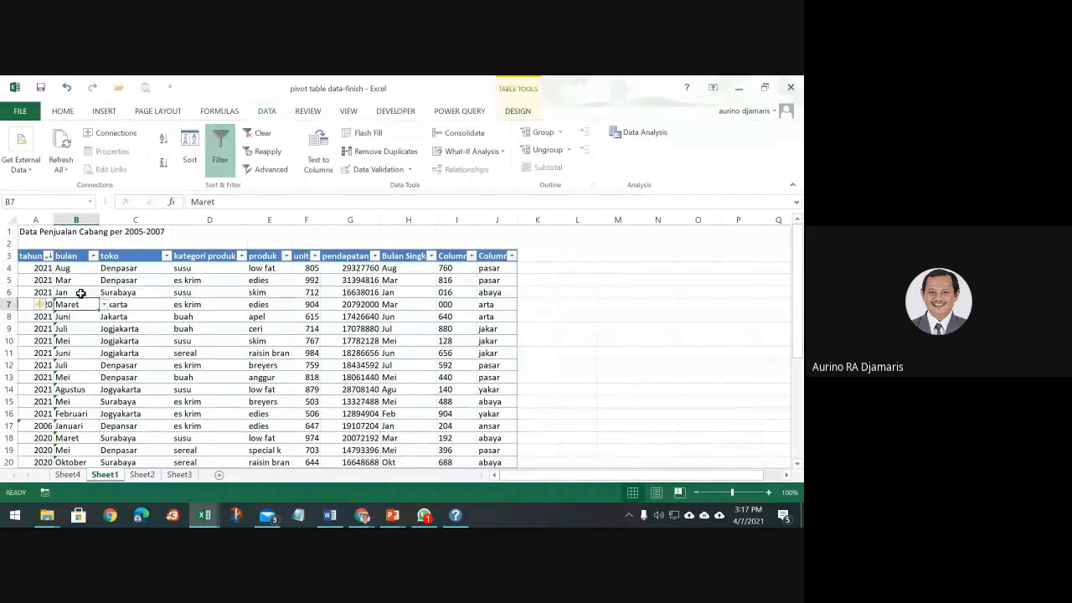
{"action": "type", "text": "Mar"}
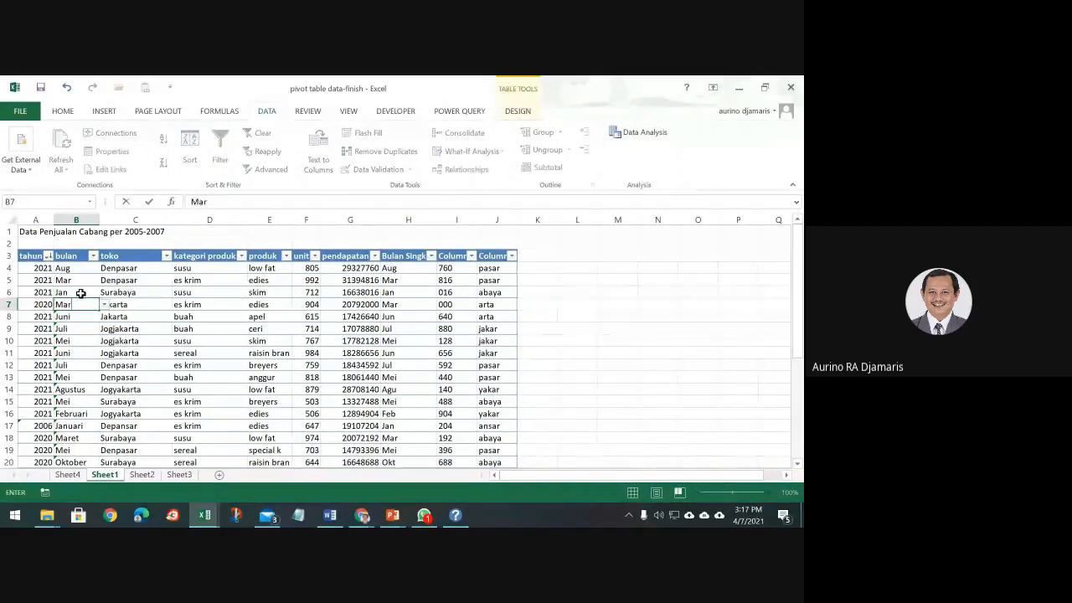
{"action": "key", "text": "Return"}
Try to enter Juni in cell B8 to test the month validation, then cancel the entry.
{"action": "type", "text": "Juni"}
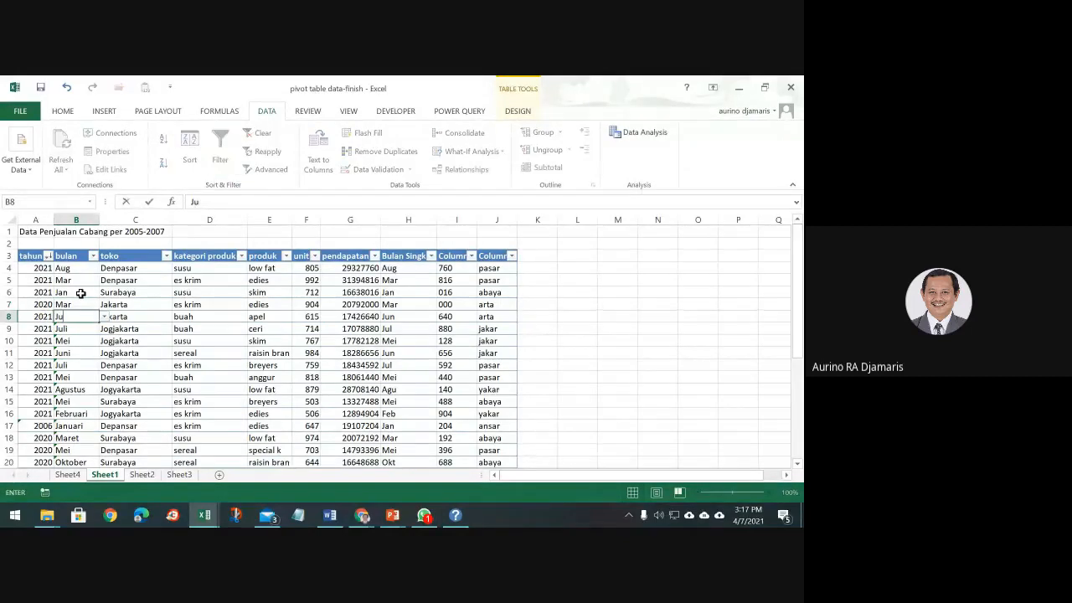
{"action": "key", "text": "Return"}
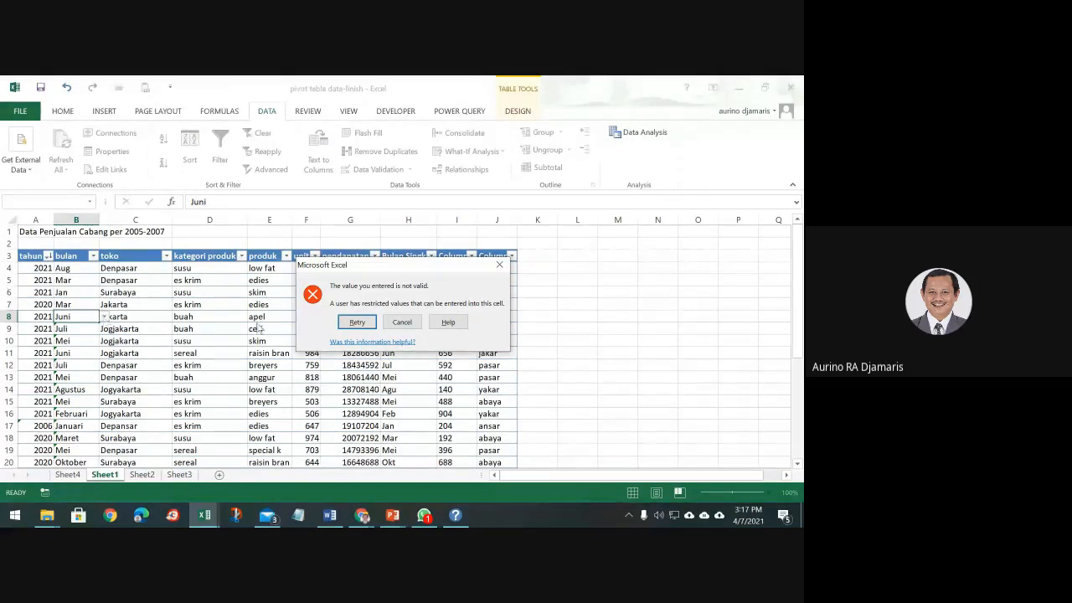
{"action": "left_click", "coordinate": [402, 322]}
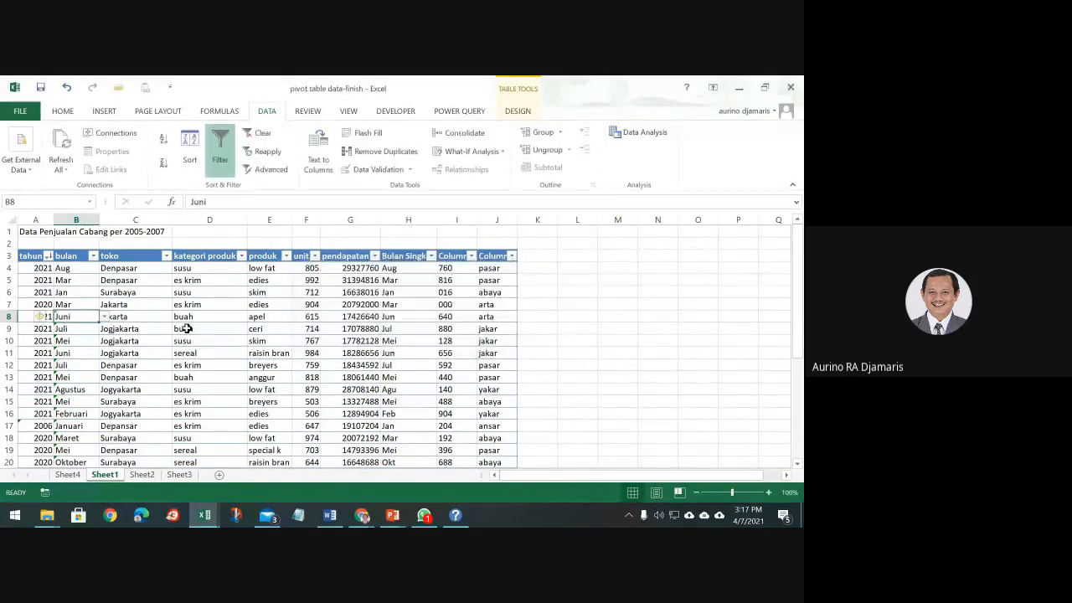
Pick Jun, Jul and May for cells B8, B9 and B10 from the validation list of months.
{"action": "left_click", "coordinate": [103, 318]}
{"action": "left_click", "coordinate": [87, 377]}
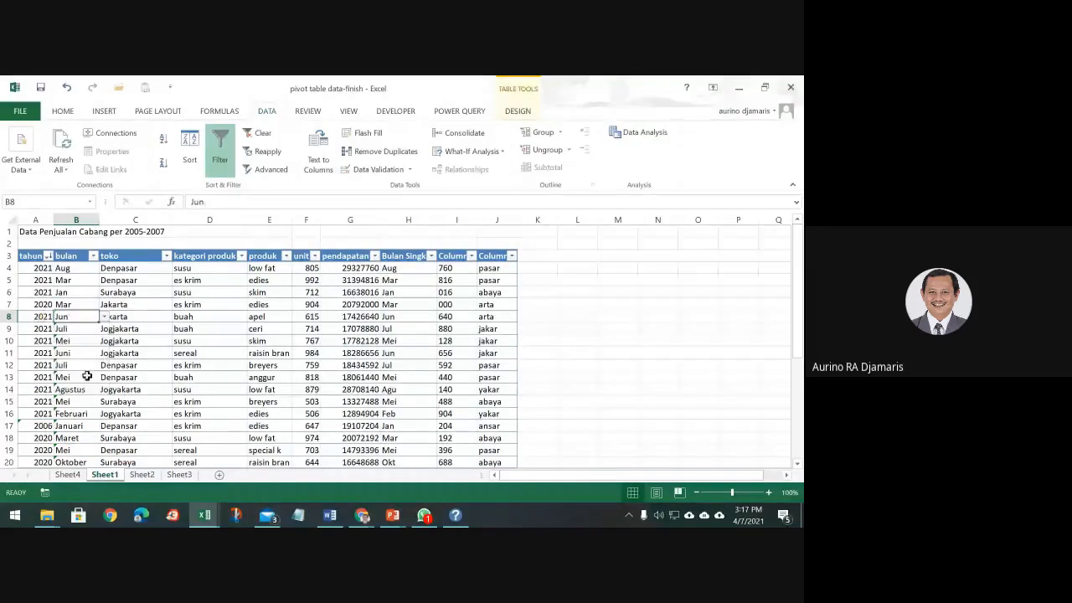
{"action": "left_click", "coordinate": [67, 331]}
{"action": "left_click", "coordinate": [104, 329]}
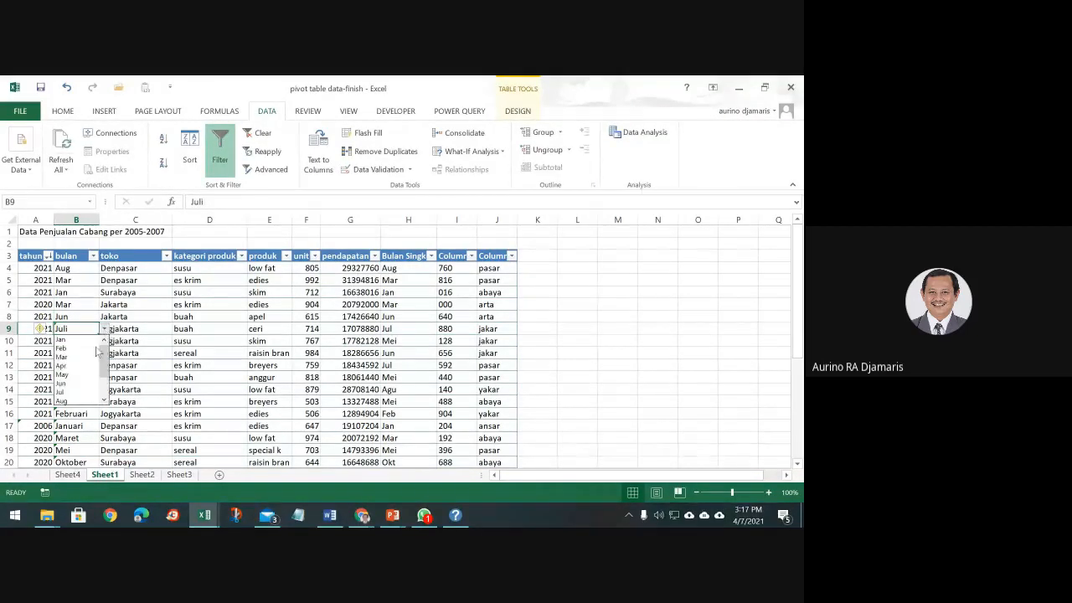
{"action": "left_click", "coordinate": [93, 392]}
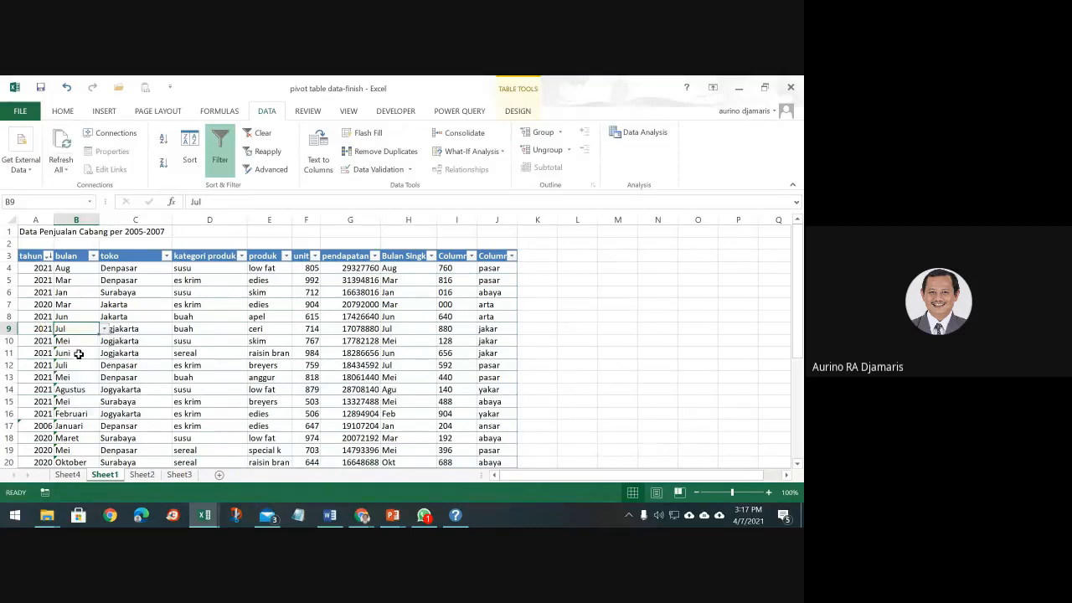
{"action": "key", "text": "Down"}
{"action": "left_click", "coordinate": [104, 341]}
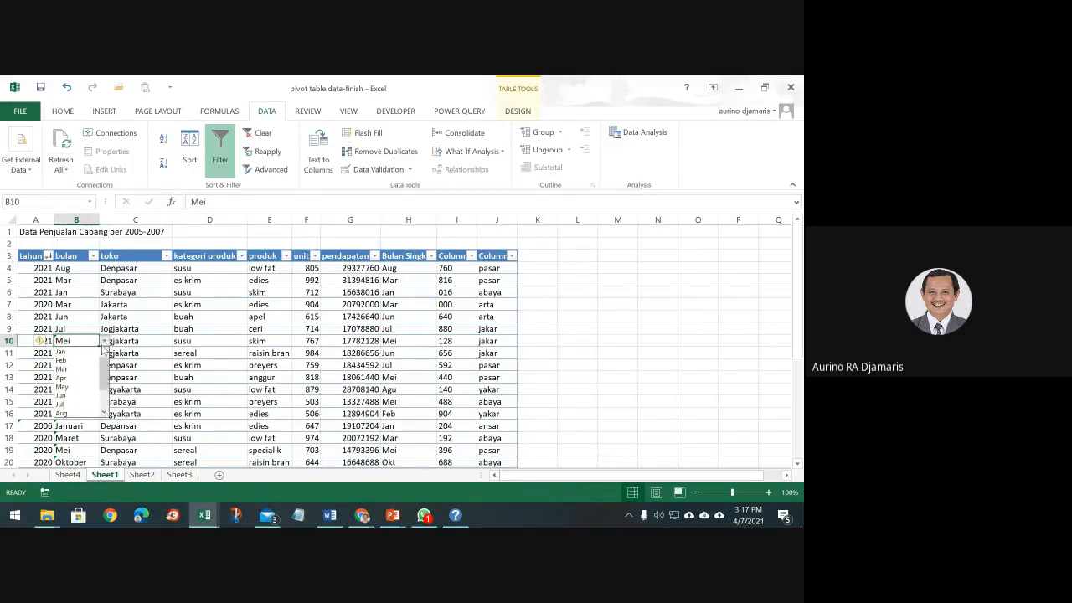
{"action": "left_click", "coordinate": [92, 388]}
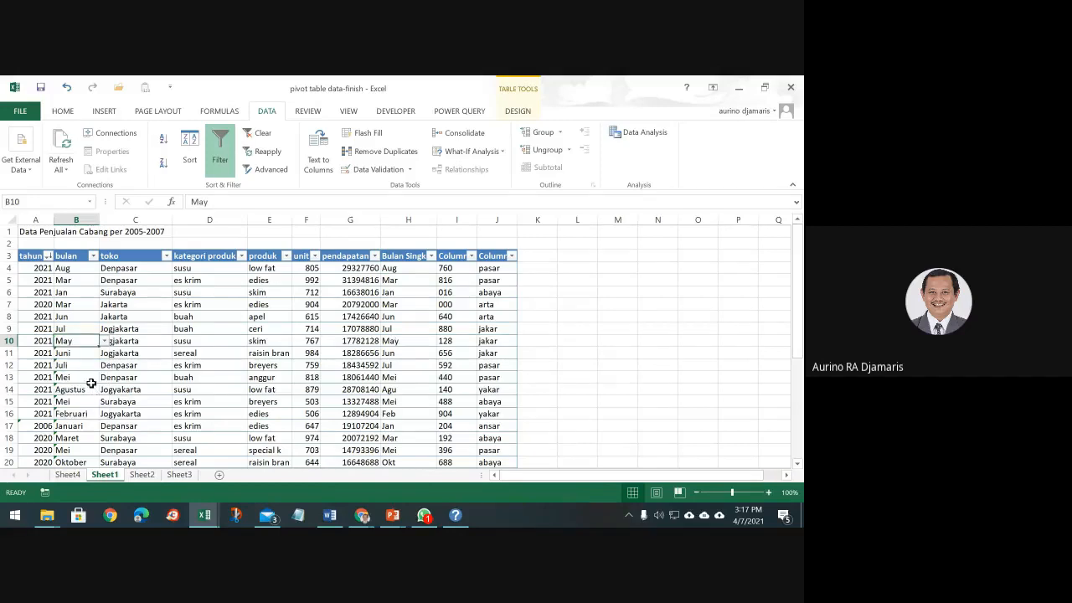
Examine the bulan column for month entries that do not match the validation list, starting from cell B11.
{"action": "left_click", "coordinate": [83, 353]}
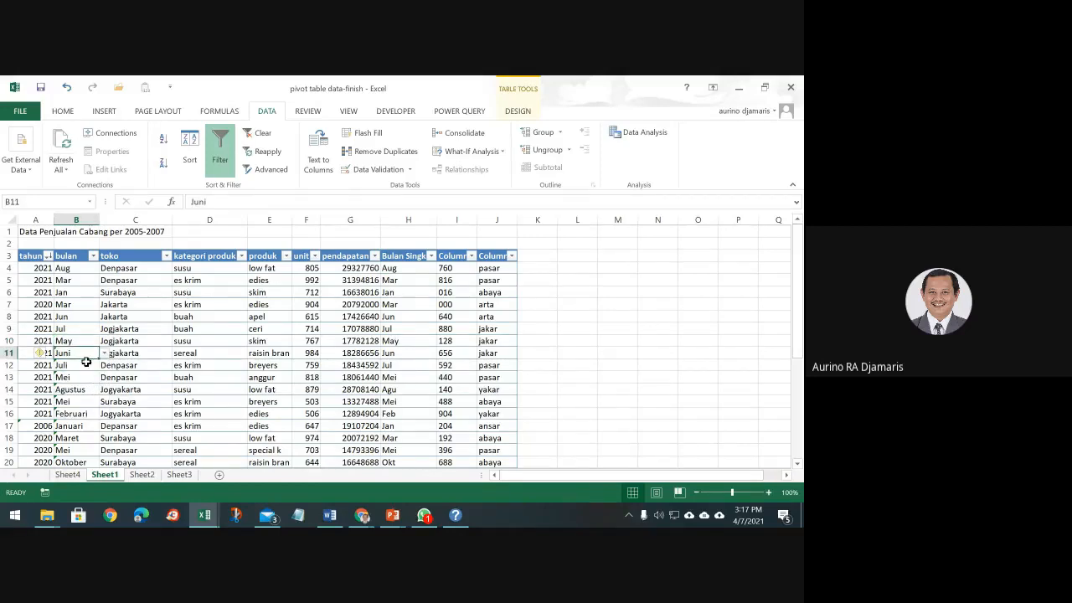
{"action": "scroll", "coordinate": [92, 359], "scroll_direction": "down", "scroll_amount": 2}
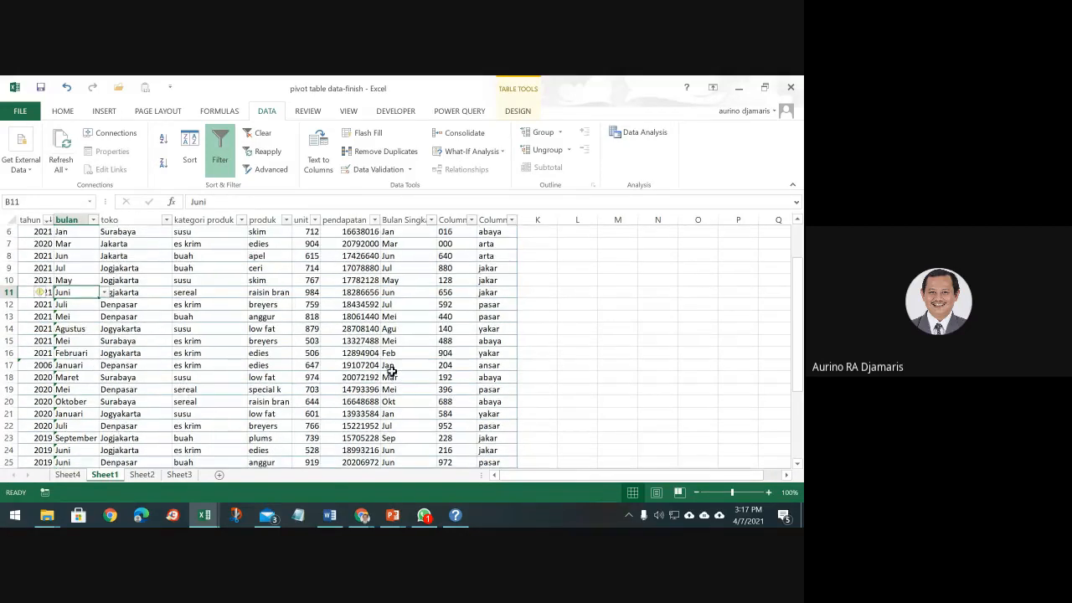
{"action": "scroll", "coordinate": [177, 360], "scroll_direction": "down", "scroll_amount": 5}
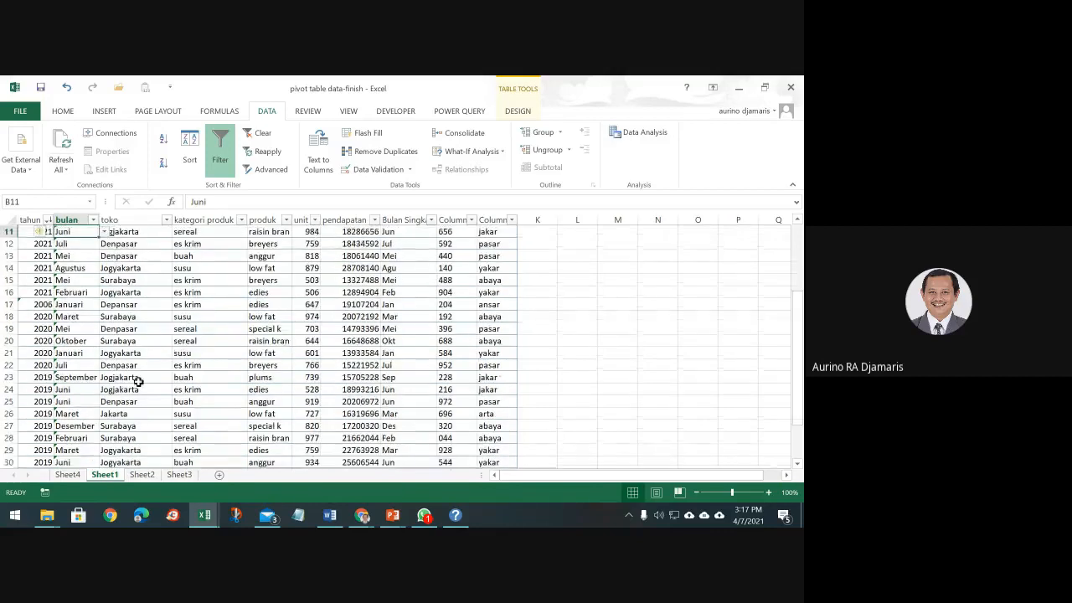
{"action": "scroll", "coordinate": [67, 398], "scroll_direction": "up", "scroll_amount": 7}
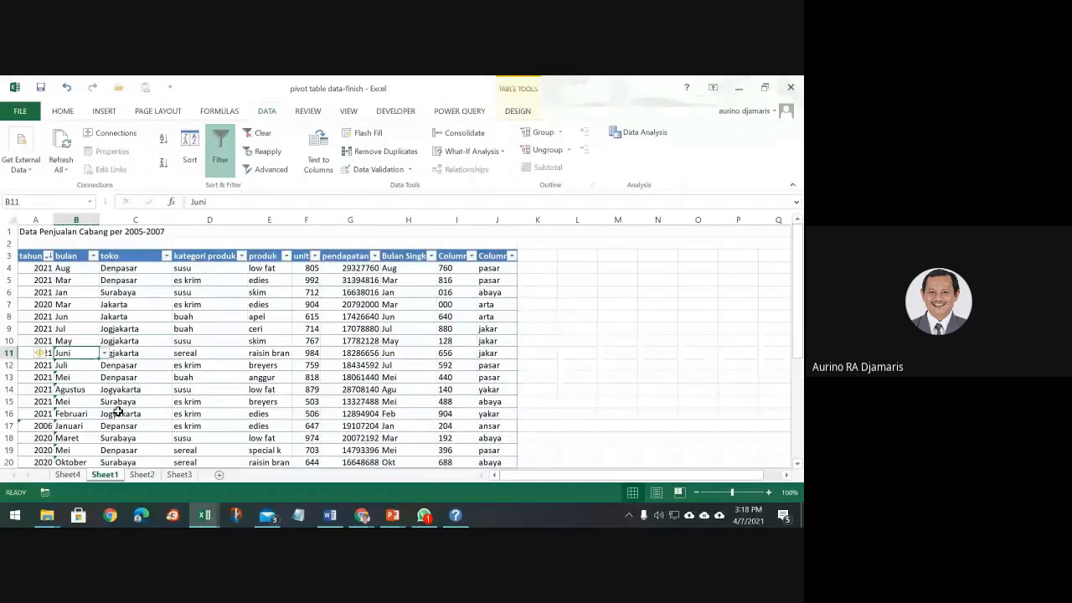
{"action": "scroll", "coordinate": [117, 414], "scroll_direction": "up", "scroll_amount": 5}
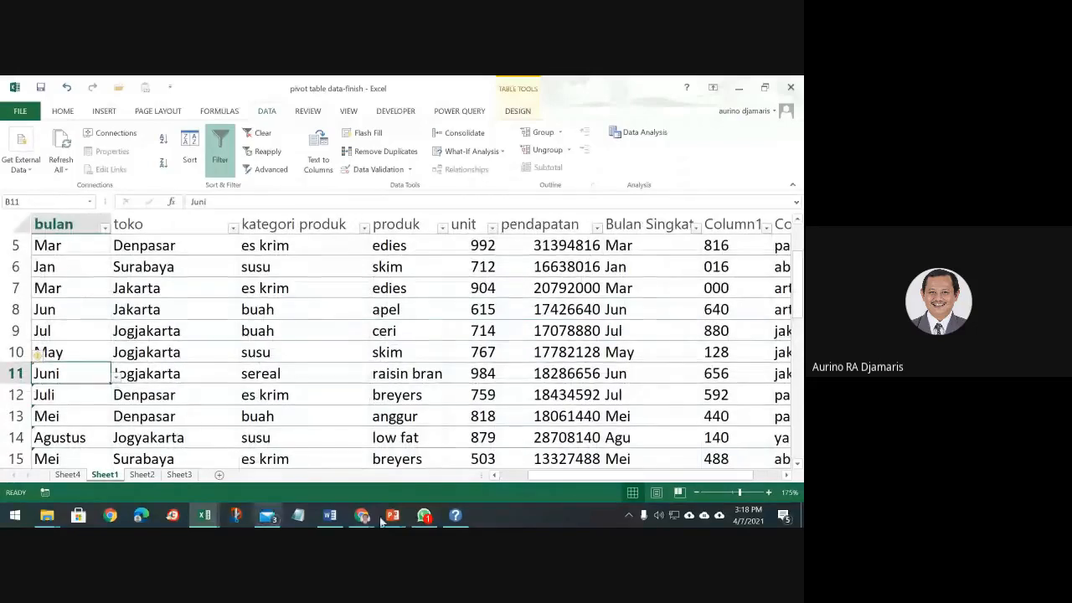
{"action": "left_click", "coordinate": [495, 474]}
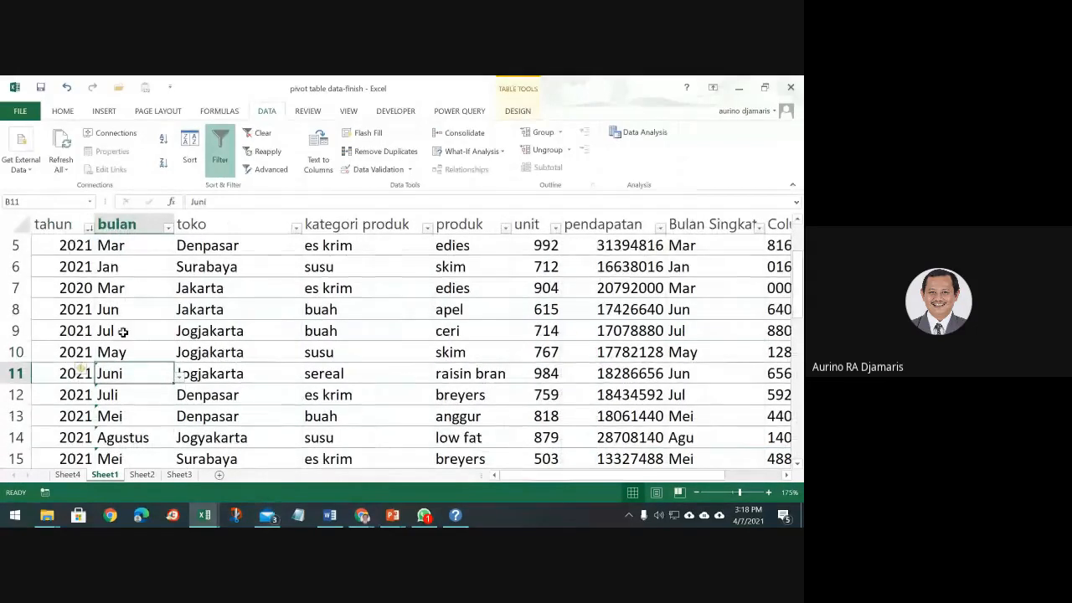
{"action": "left_click", "coordinate": [137, 392]}
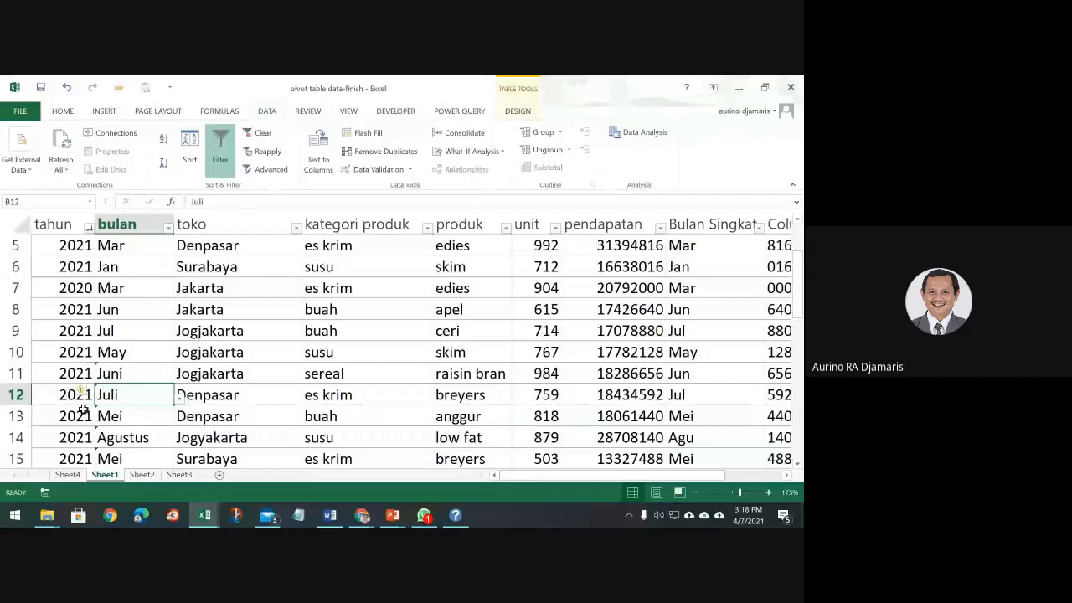
{"action": "left_click", "coordinate": [100, 377]}
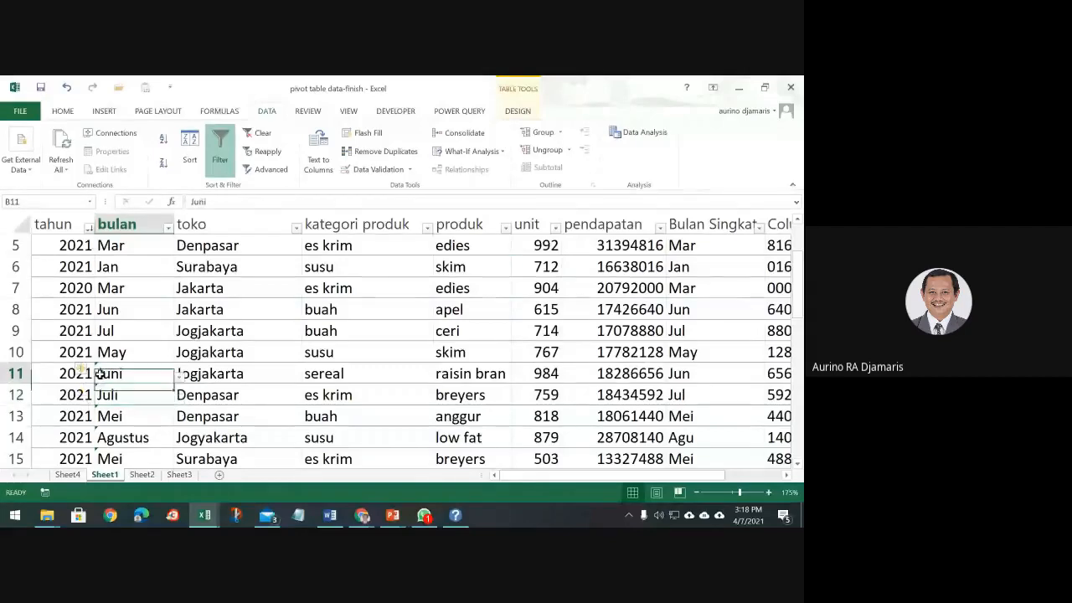
{"action": "right_click", "coordinate": [162, 372]}
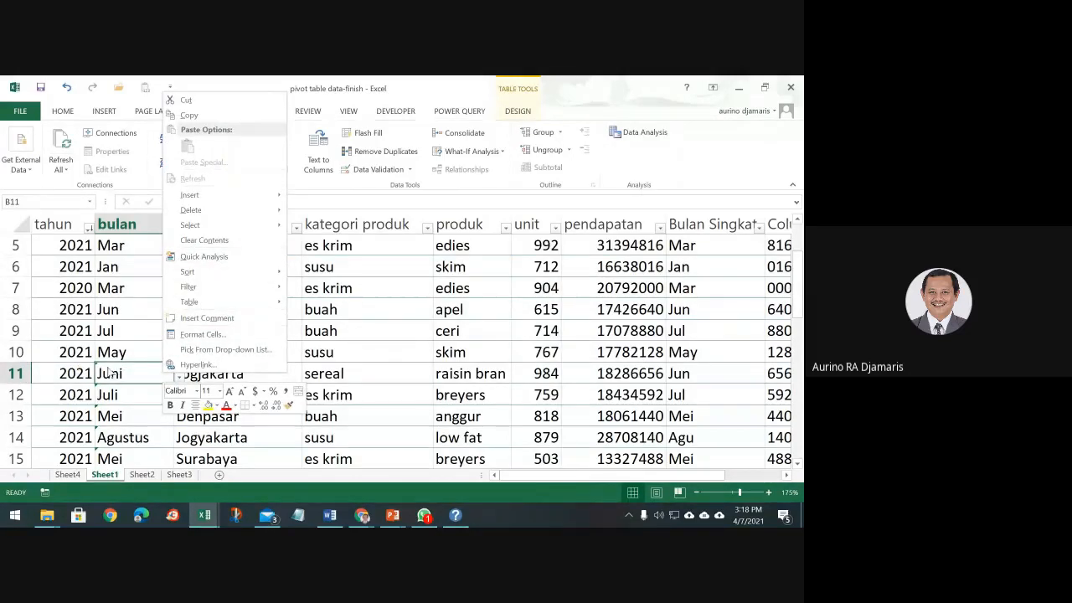
{"action": "left_click", "coordinate": [497, 96]}
Run Error Checking on cell B11, view its field type information and close the check.
{"action": "left_click", "coordinate": [222, 111]}
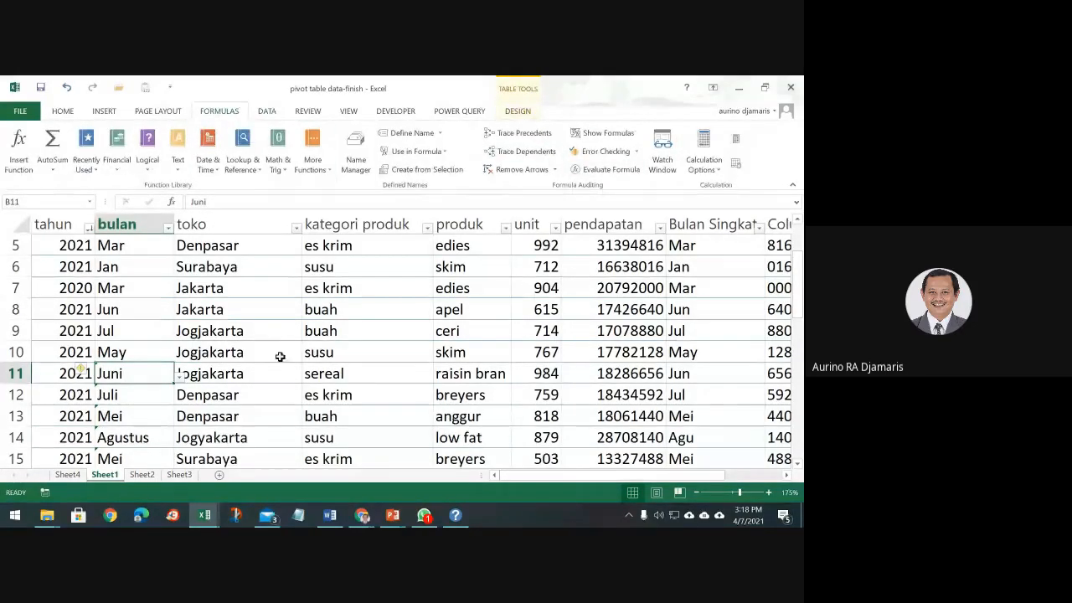
{"action": "left_click", "coordinate": [601, 150]}
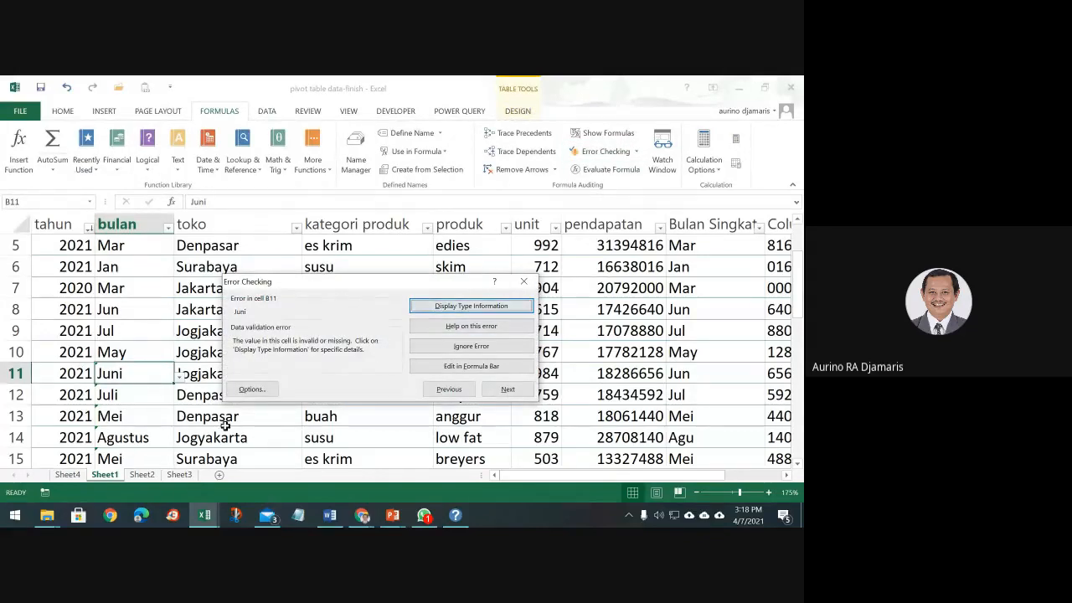
{"action": "left_click", "coordinate": [470, 306]}
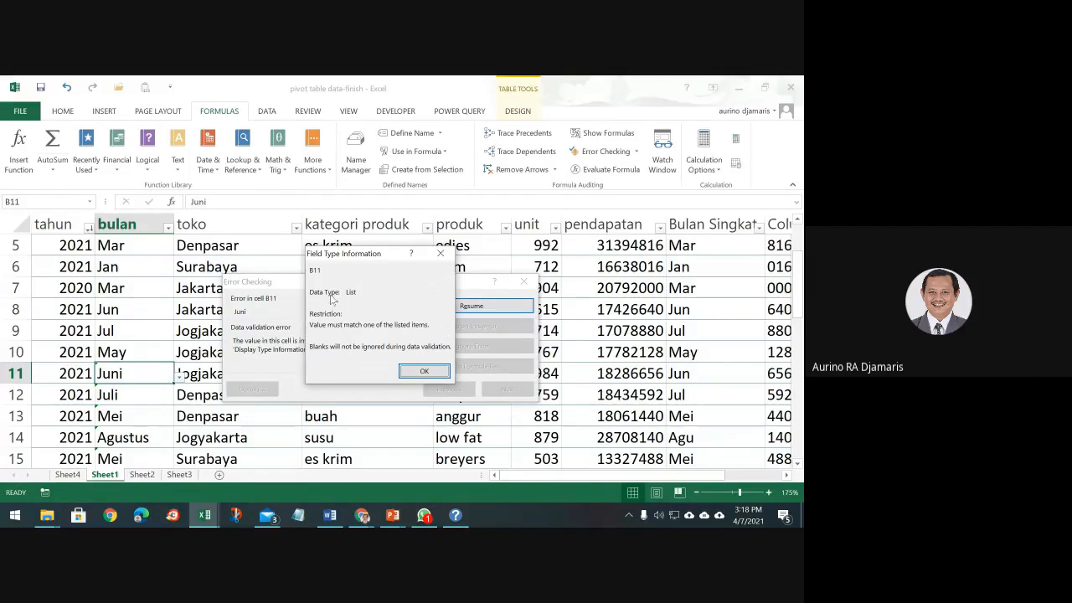
{"action": "left_click", "coordinate": [423, 370]}
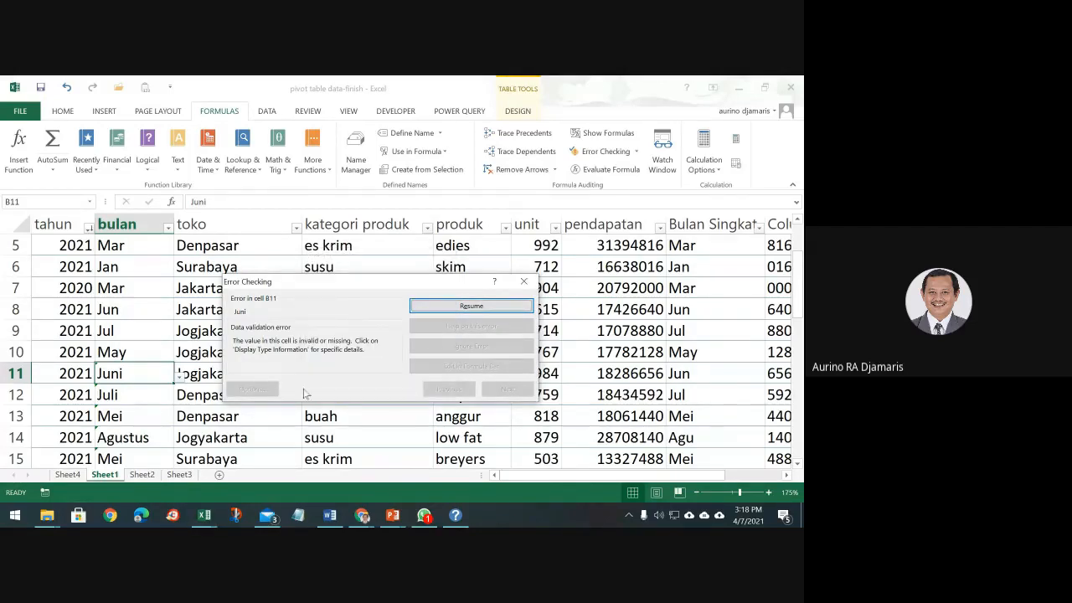
{"action": "left_click", "coordinate": [523, 281]}
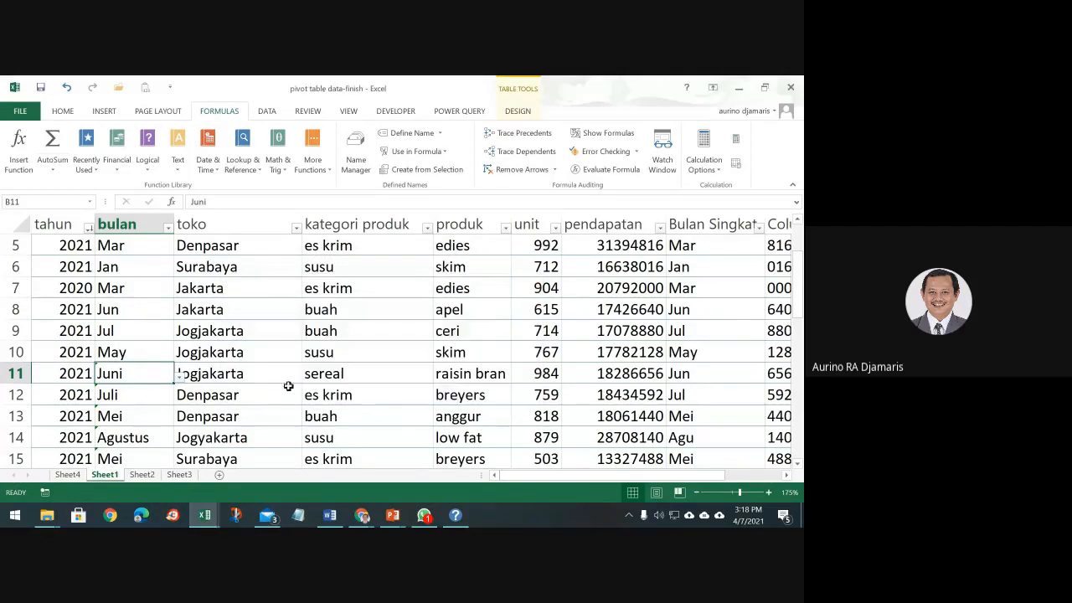
Copy Jun and Jul from cells B8:B9 over the month entries in cells B11:B12.
{"action": "left_click", "coordinate": [138, 355]}
{"action": "left_click", "coordinate": [134, 374]}
{"action": "left_click_drag", "start_coordinate": [132, 318], "coordinate": [134, 328]}
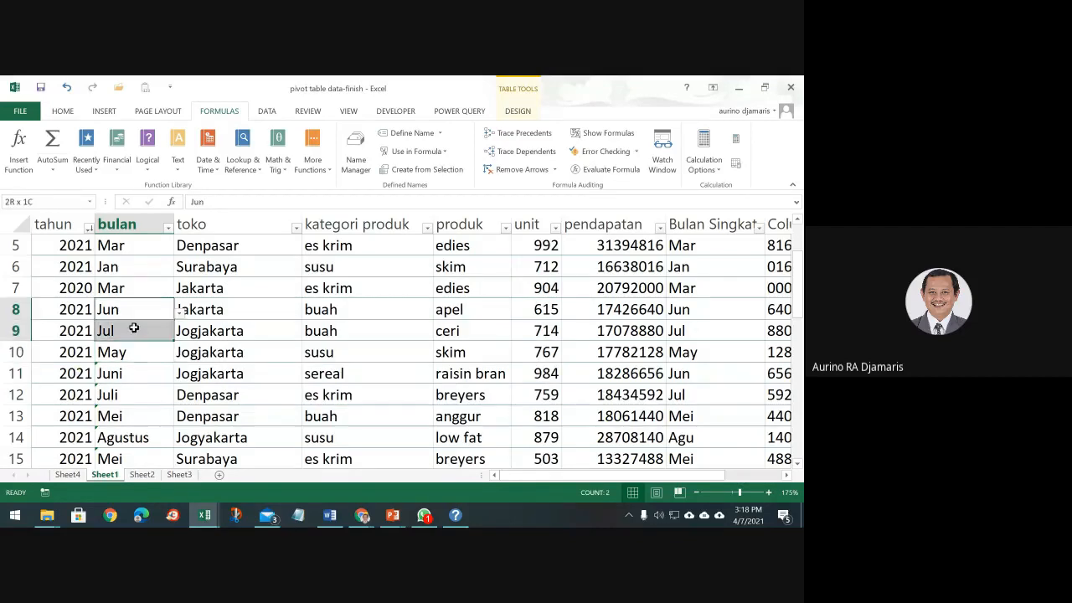
{"action": "key", "text": "ctrl+c"}
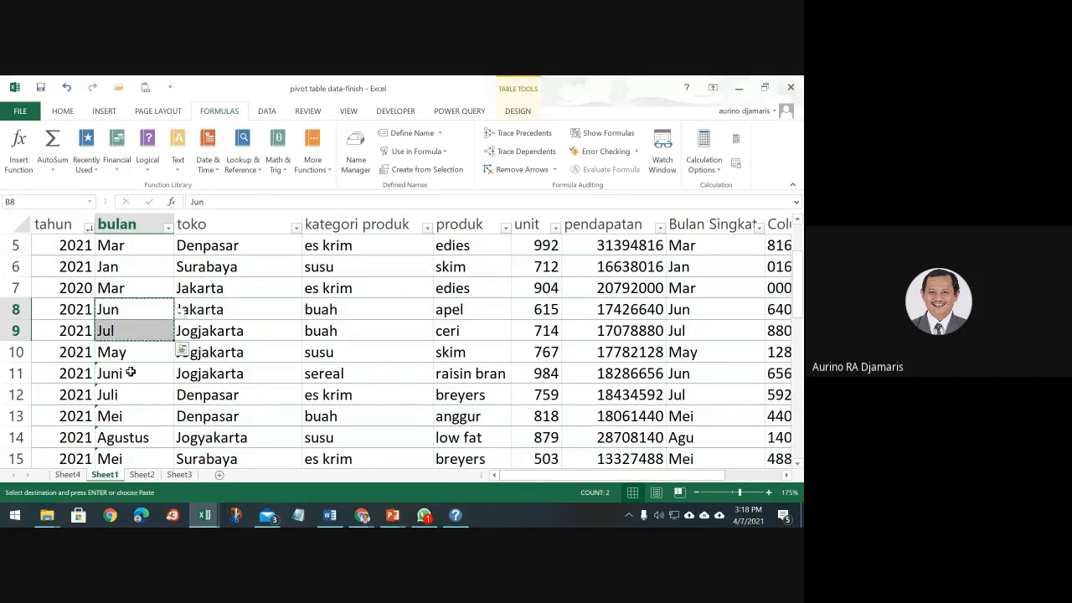
{"action": "left_click_drag", "start_coordinate": [130, 372], "coordinate": [129, 393]}
{"action": "key", "text": "ctrl+v"}
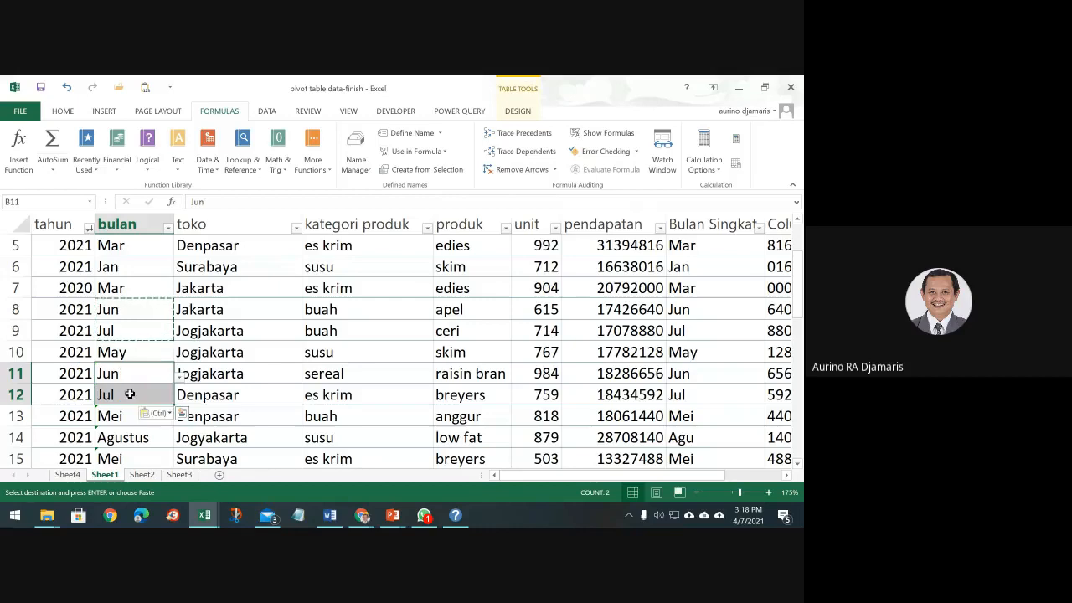
Copy May from cell B10 over the month entry in cell B13.
{"action": "left_click", "coordinate": [130, 356]}
{"action": "key", "text": "ctrl+c"}
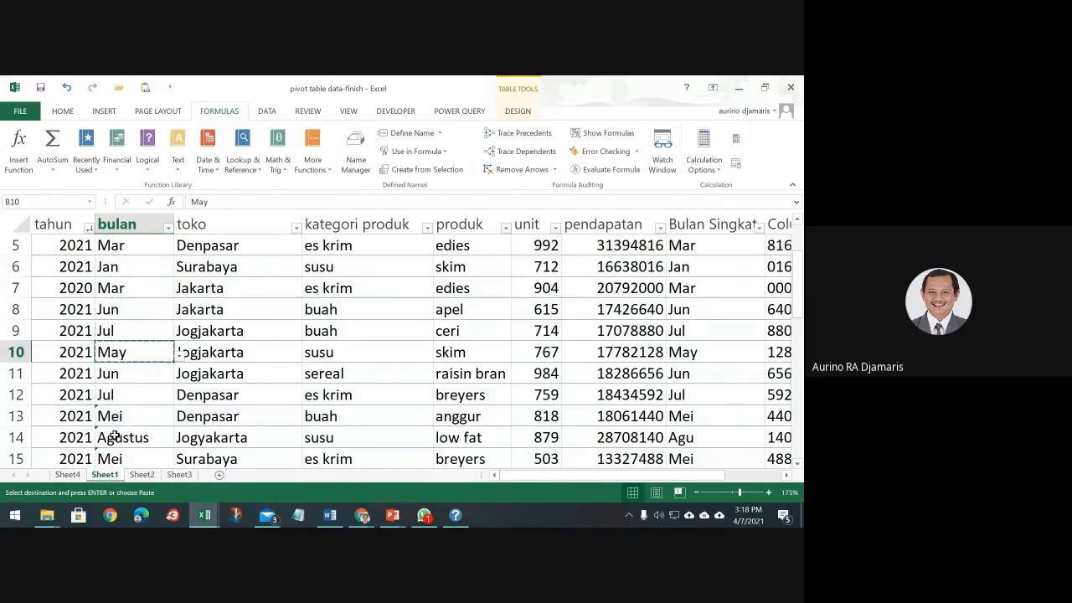
{"action": "left_click", "coordinate": [130, 416]}
{"action": "key", "text": "ctrl+v"}
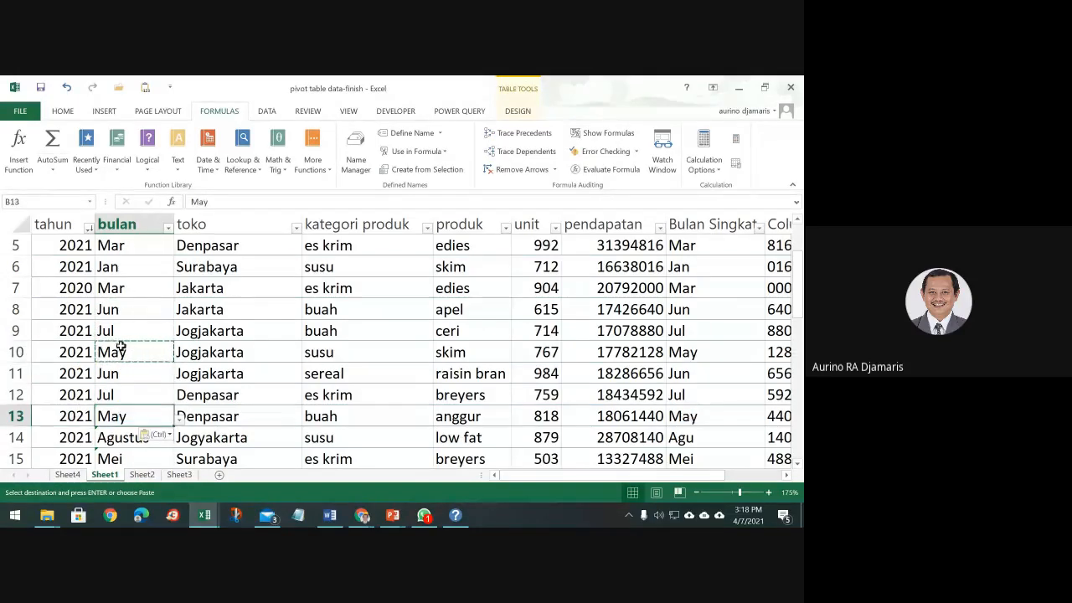
Replace the month Agustus in cell B14 with Aug.
{"action": "scroll", "coordinate": [120, 348], "scroll_direction": "down", "scroll_amount": 2}
{"action": "left_click", "coordinate": [126, 333]}
{"action": "type", "text": "A"}
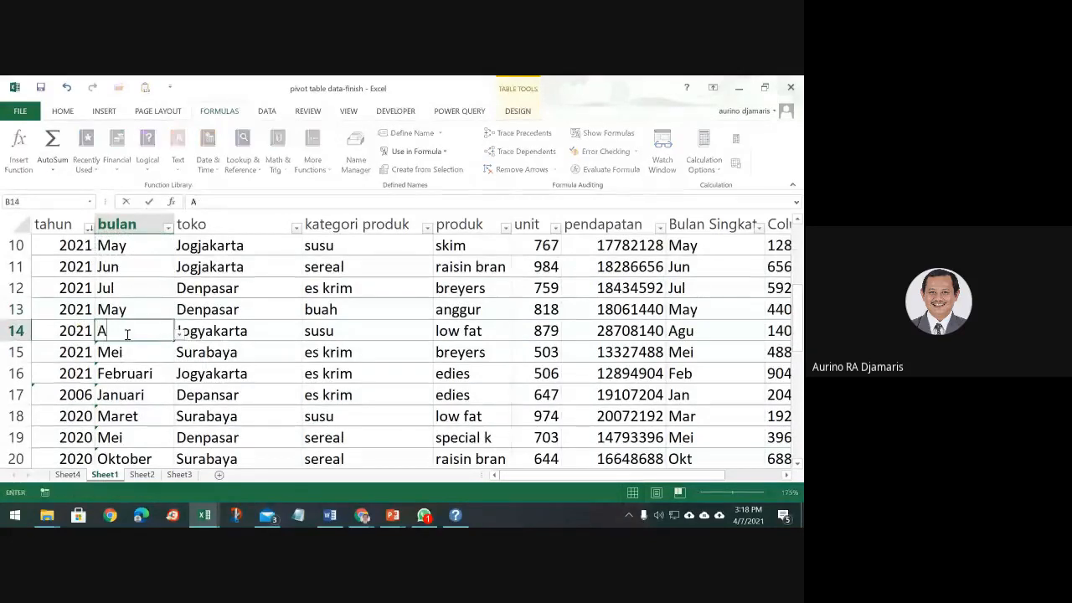
{"action": "type", "text": "ug"}
{"action": "key", "text": "Return"}
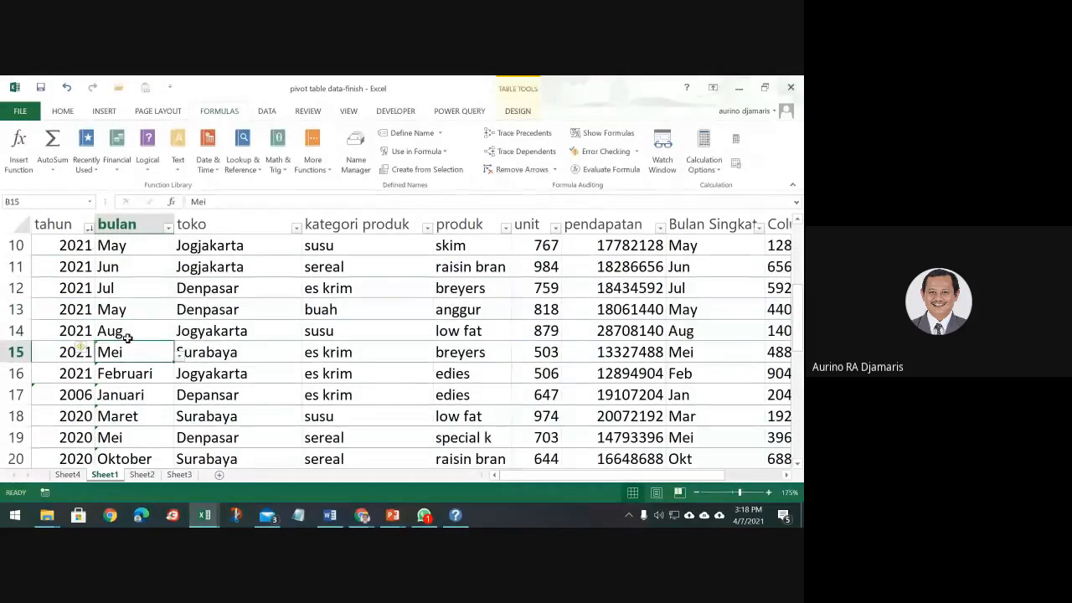
Copy May from cell B13 over the month entry in cell B15.
{"action": "left_click", "coordinate": [126, 308]}
{"action": "key", "text": "ctrl+c"}
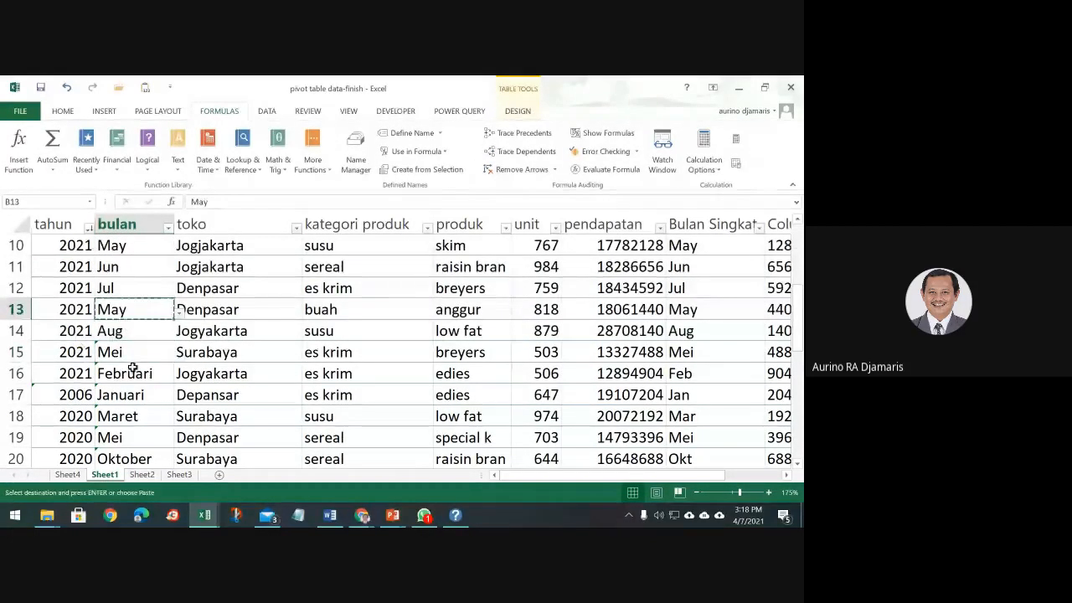
{"action": "left_click", "coordinate": [133, 353]}
{"action": "key", "text": "ctrl+v"}
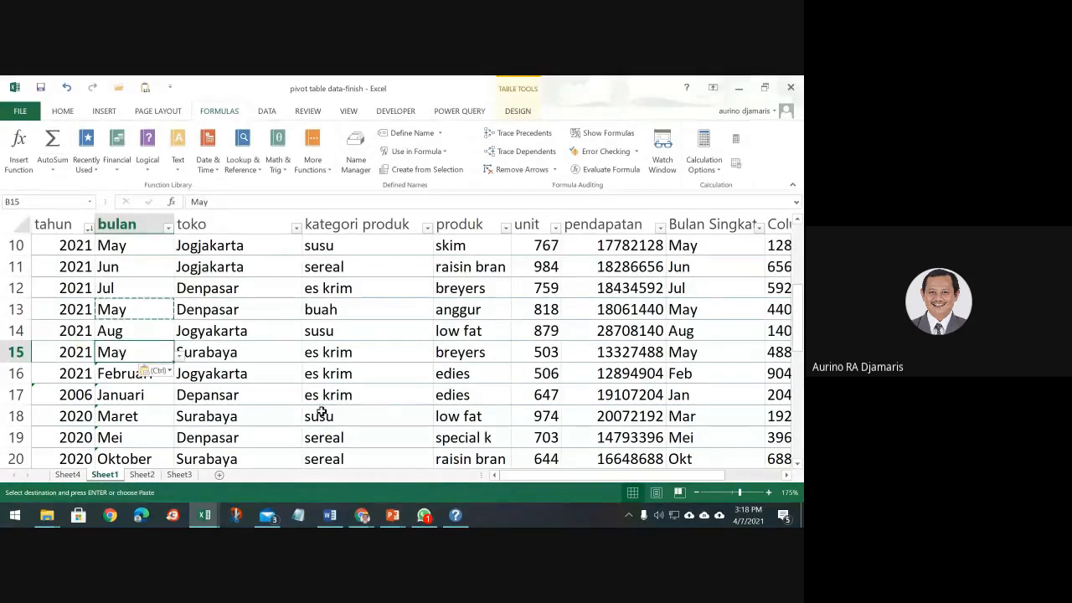
Minimize the pivot table workbook and switch to the Google Meet meeting in Chrome.
{"action": "left_click", "coordinate": [738, 88]}
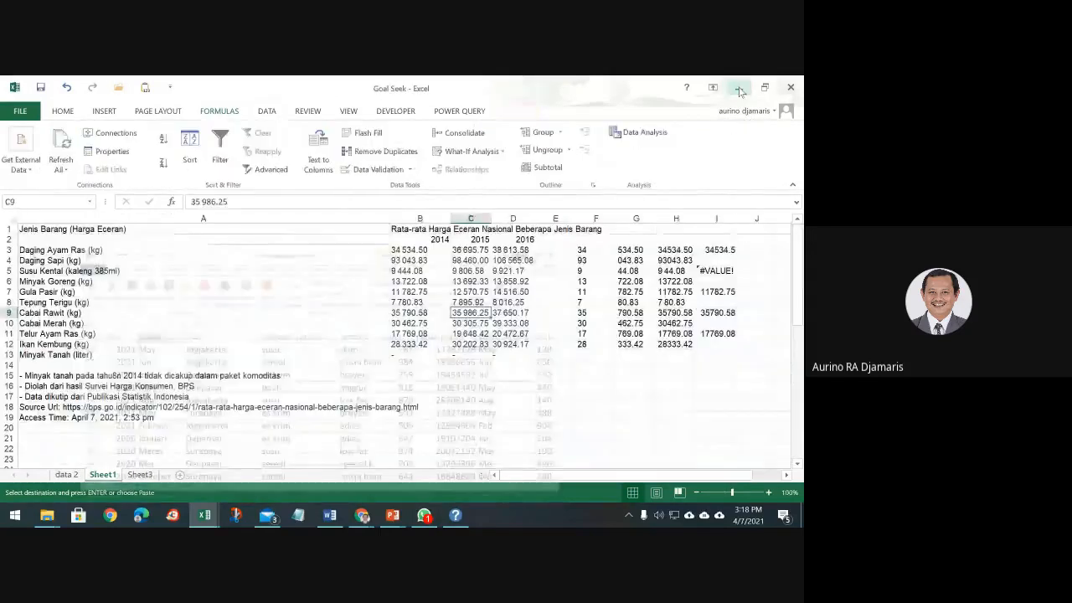
{"action": "left_click", "coordinate": [362, 514]}
{"action": "left_click", "coordinate": [340, 492]}
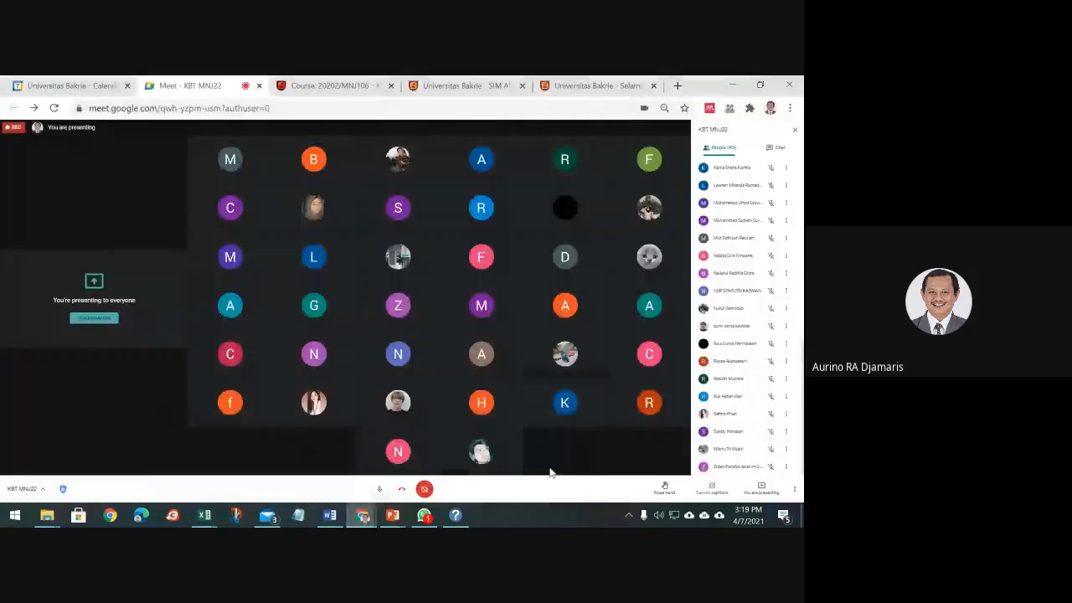
Try to stop recording the meeting, then reopen the meeting's additional options.
{"action": "left_click", "coordinate": [766, 489]}
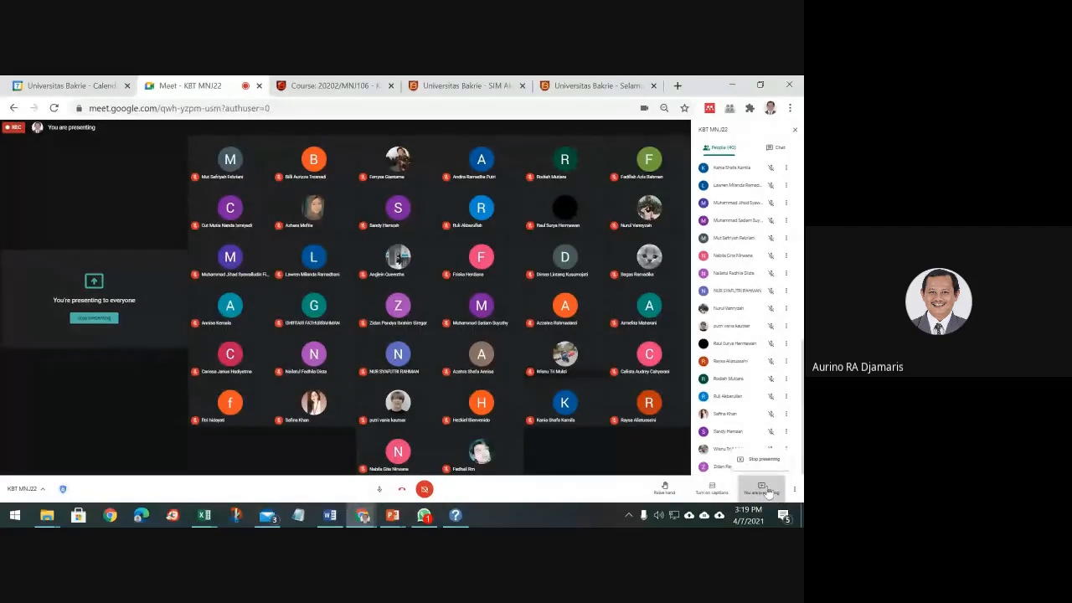
{"action": "left_click", "coordinate": [793, 490]}
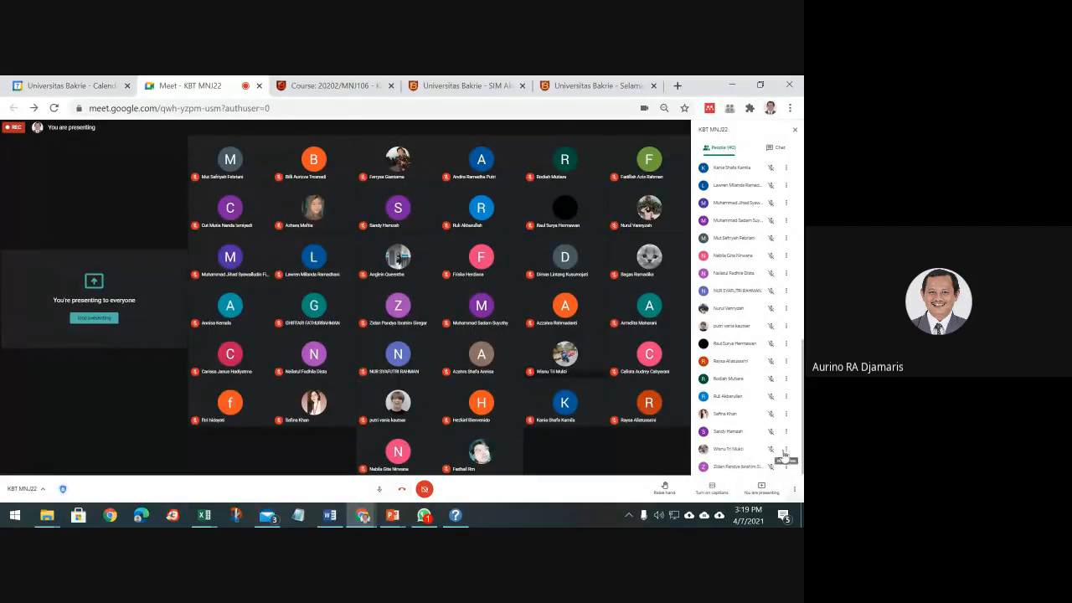
{"action": "left_click", "coordinate": [793, 489]}
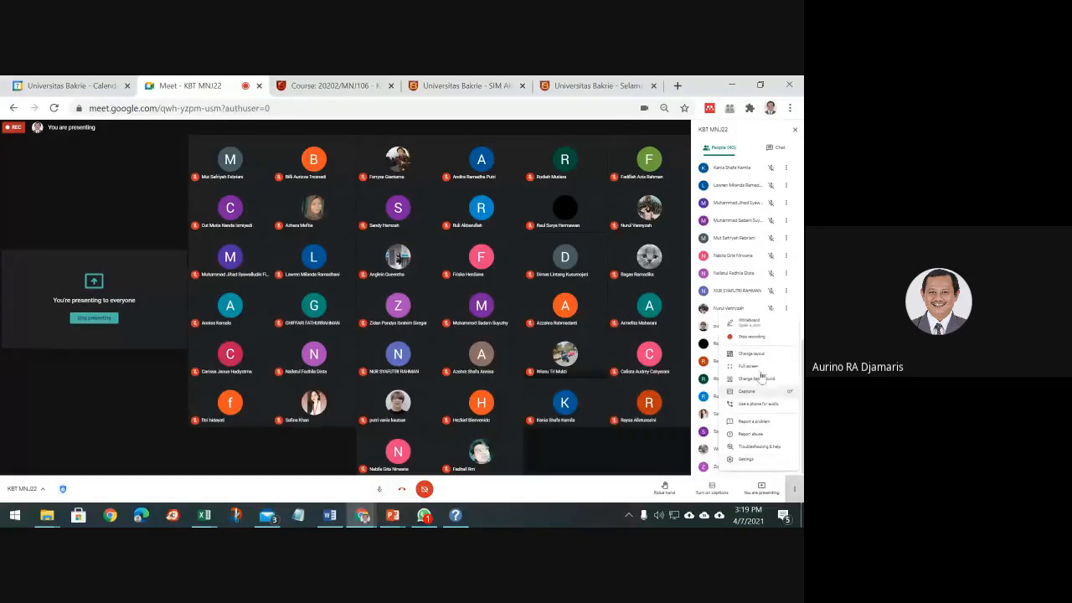
{"action": "left_click", "coordinate": [758, 339]}
{"action": "left_click", "coordinate": [758, 484]}
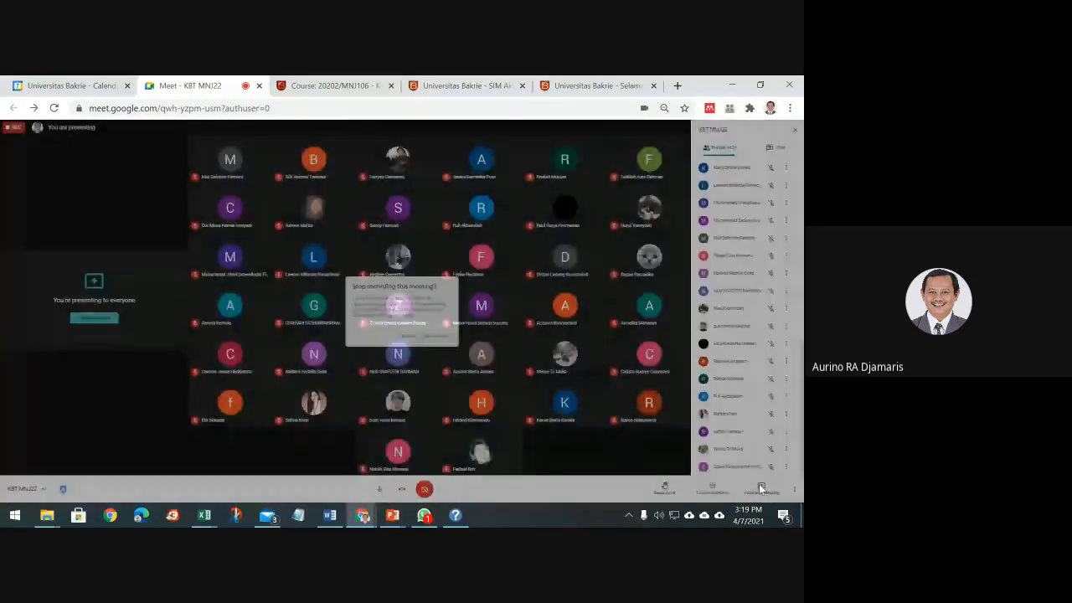
{"action": "left_click", "coordinate": [792, 489]}
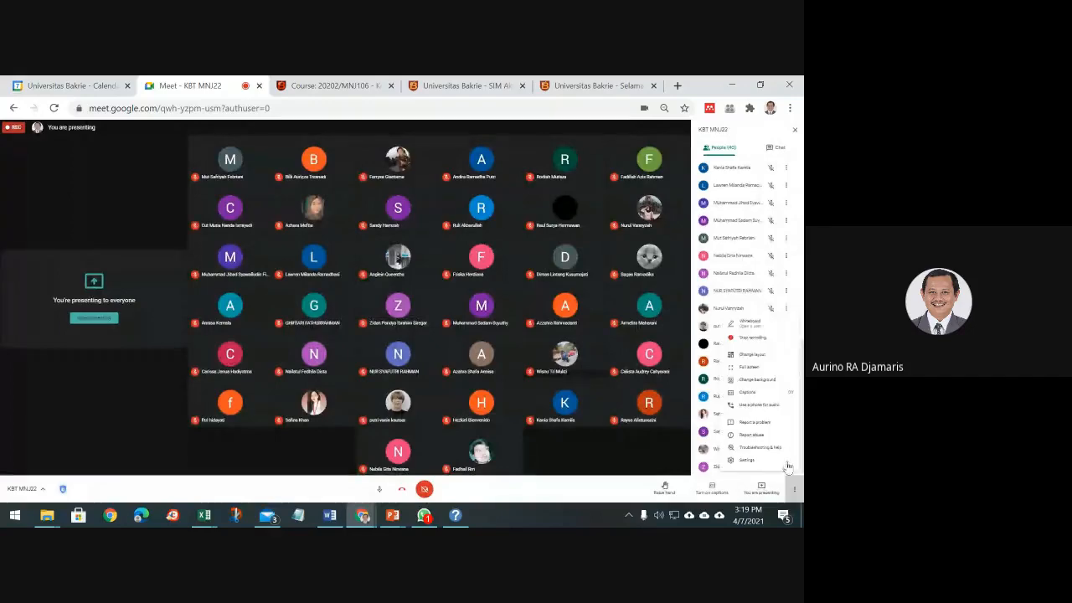